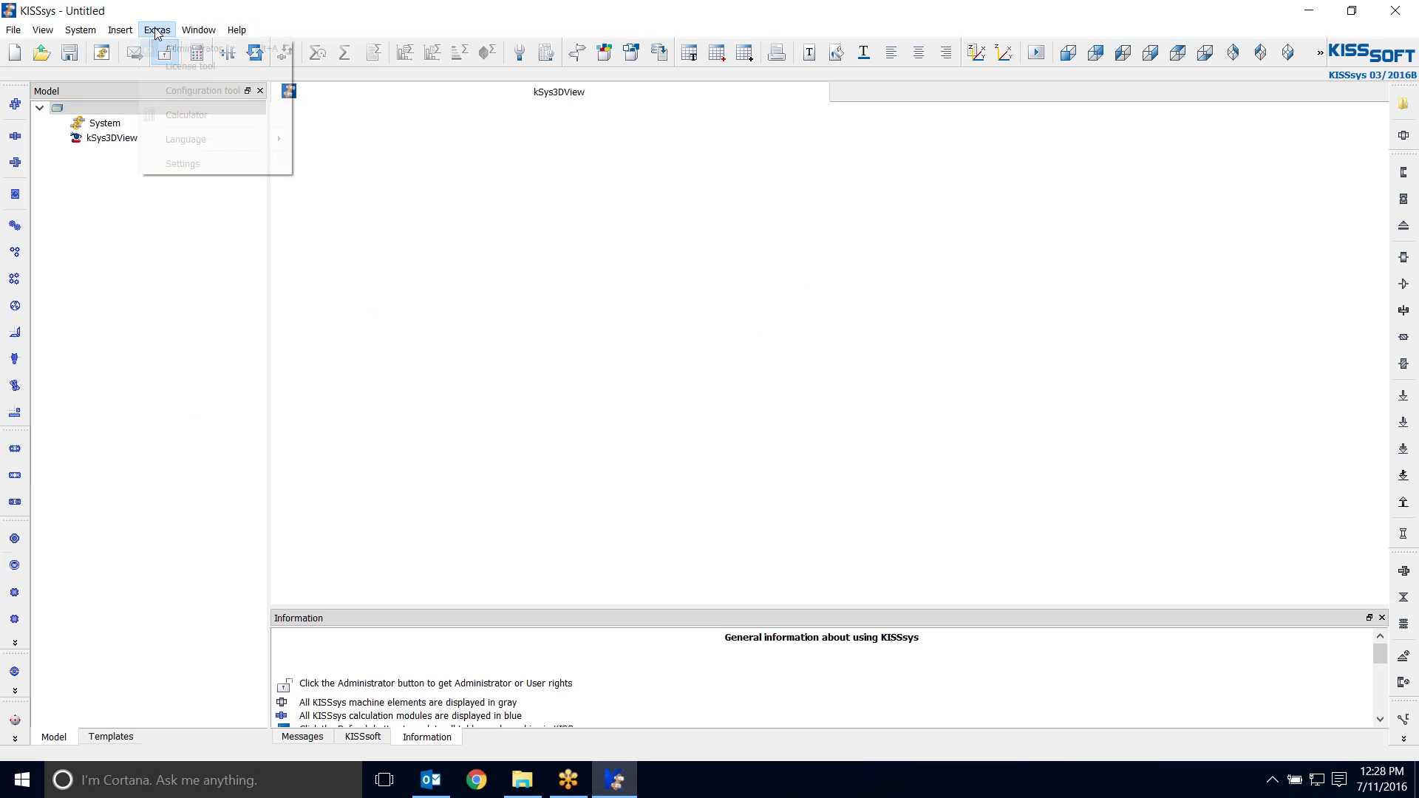
Step: Review the calculation tabs of the program settings, set all element classes to Ask, and accept the settings
{"action": "left_click", "coordinate": [194, 172]}
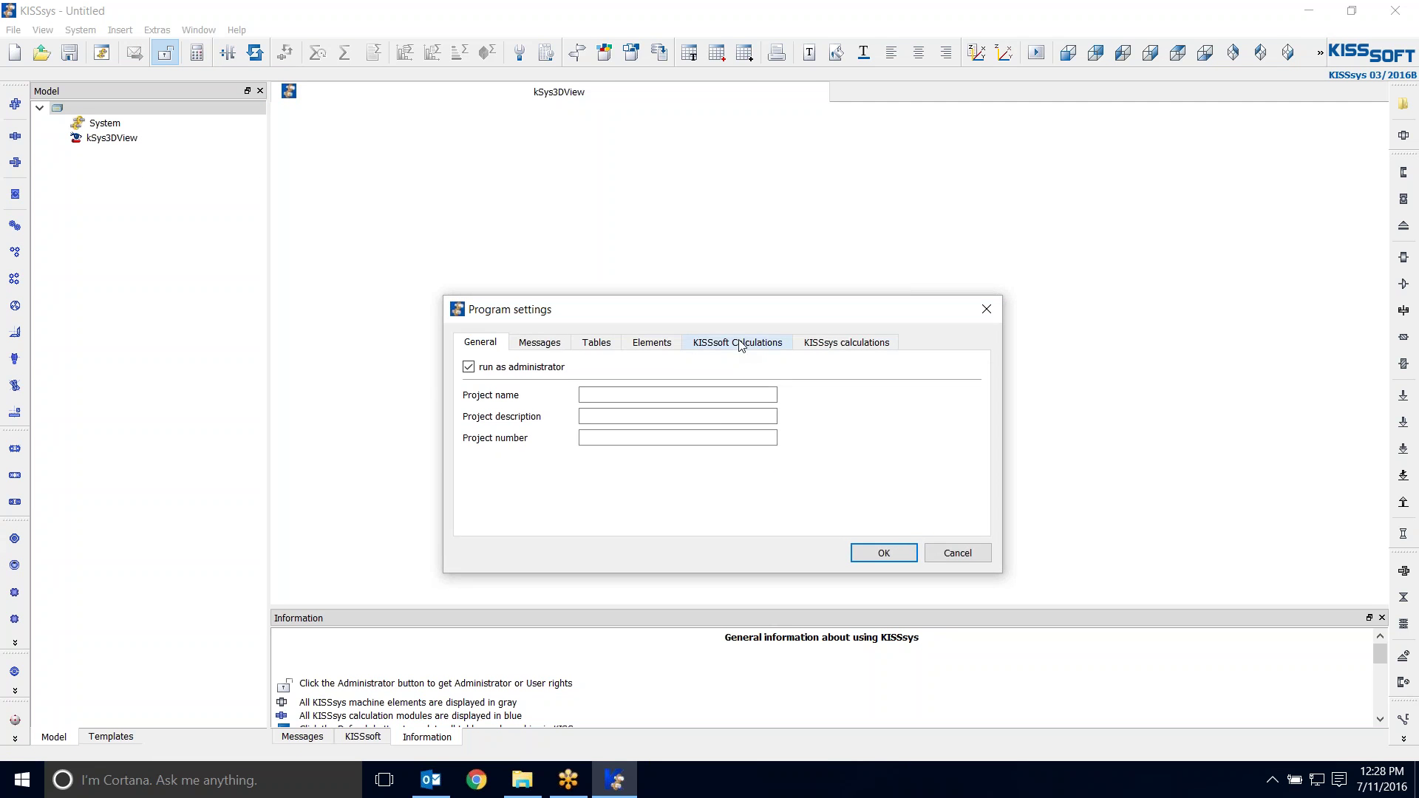
{"action": "left_click", "coordinate": [741, 346]}
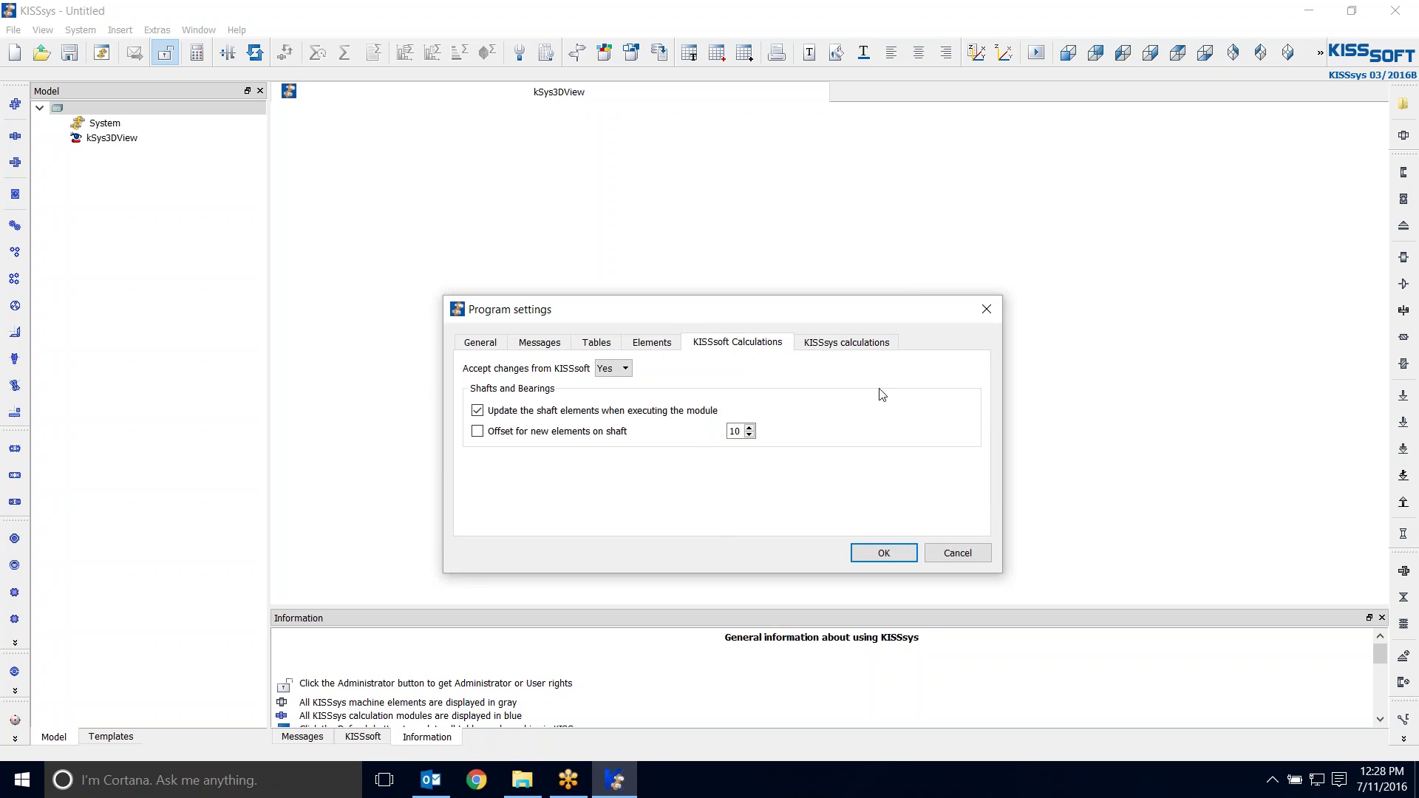
{"action": "left_click", "coordinate": [863, 343]}
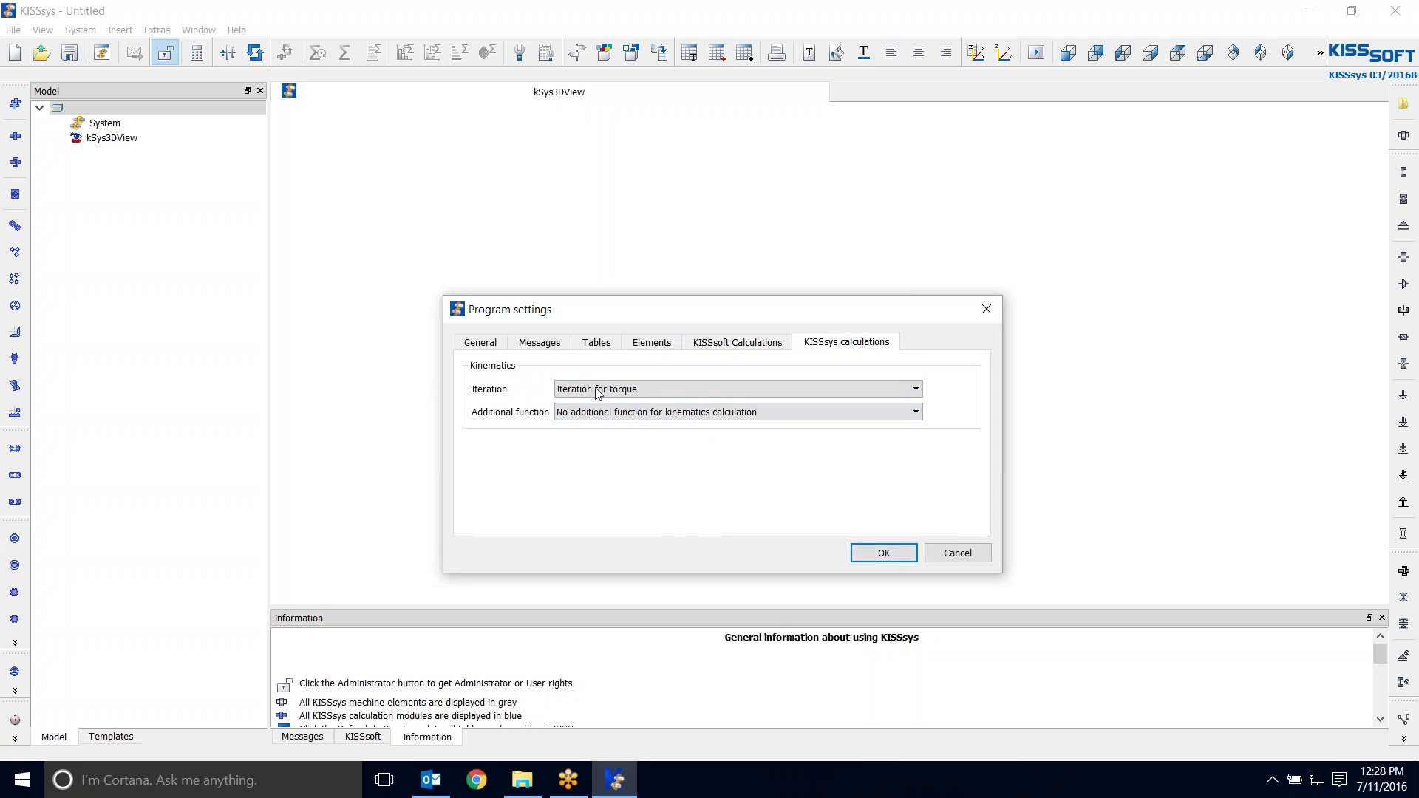
{"action": "left_click", "coordinate": [651, 345]}
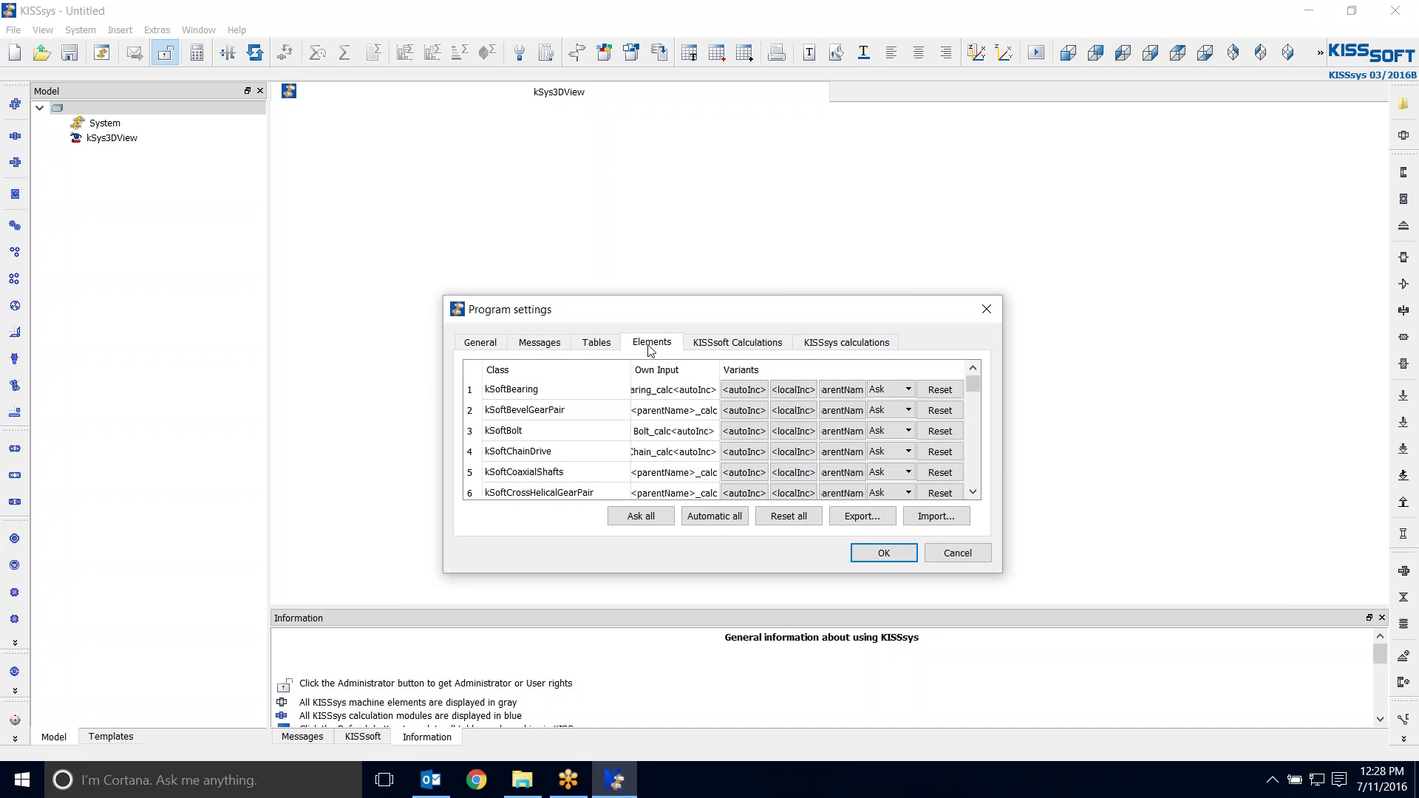
{"action": "left_click", "coordinate": [643, 520]}
{"action": "left_click", "coordinate": [884, 552]}
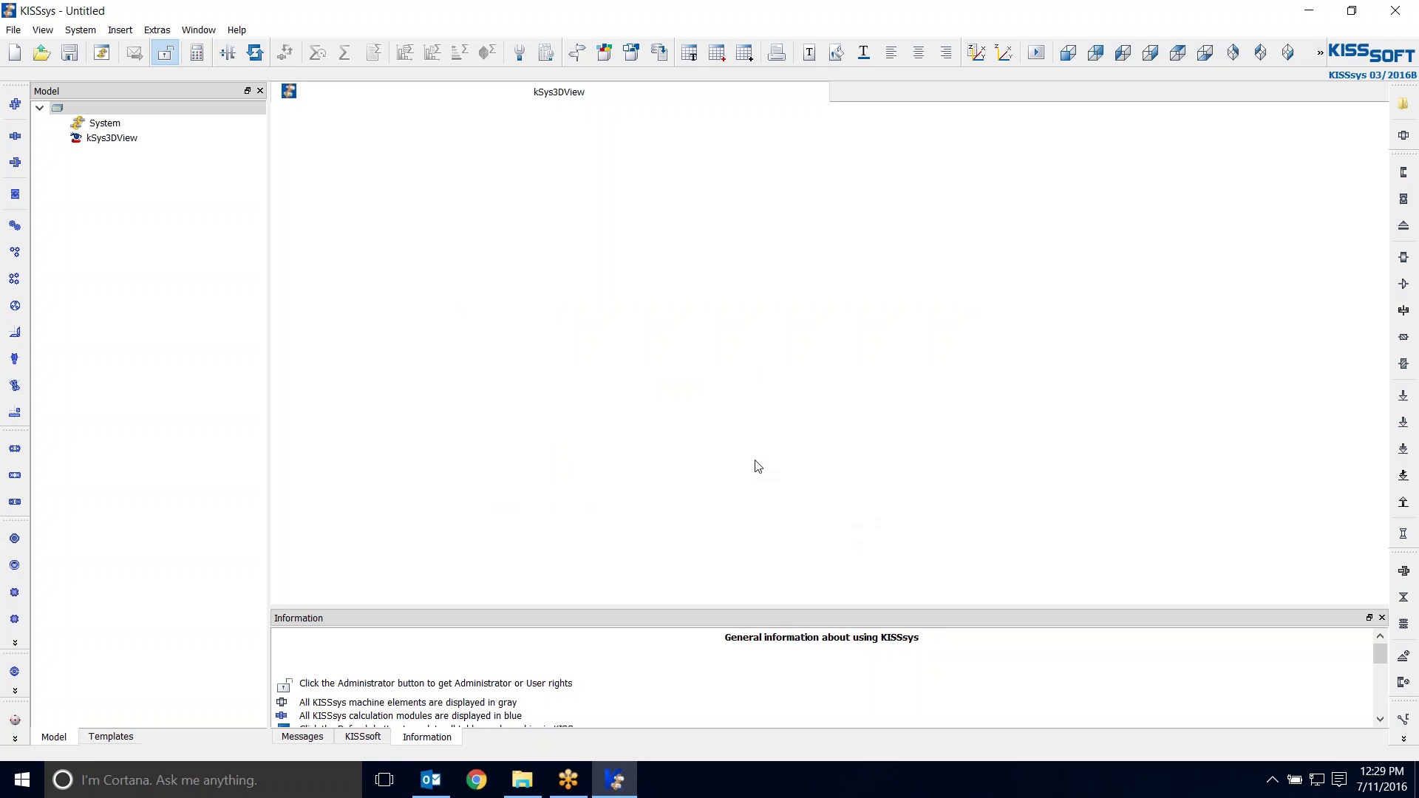
Step: Copy the DefaultGeometry table from the Tables group of the templates
{"action": "left_click", "coordinate": [88, 112]}
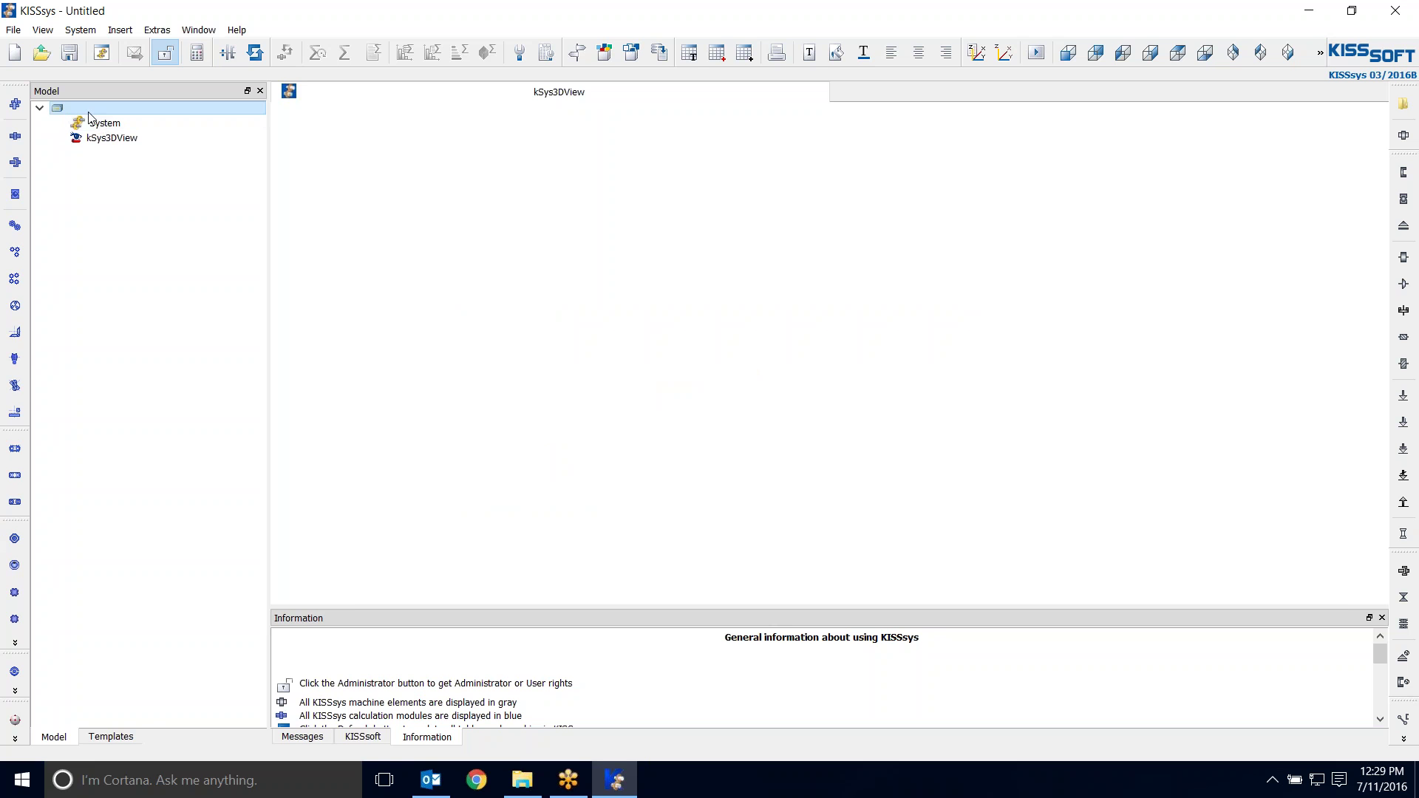
{"action": "left_click", "coordinate": [112, 738]}
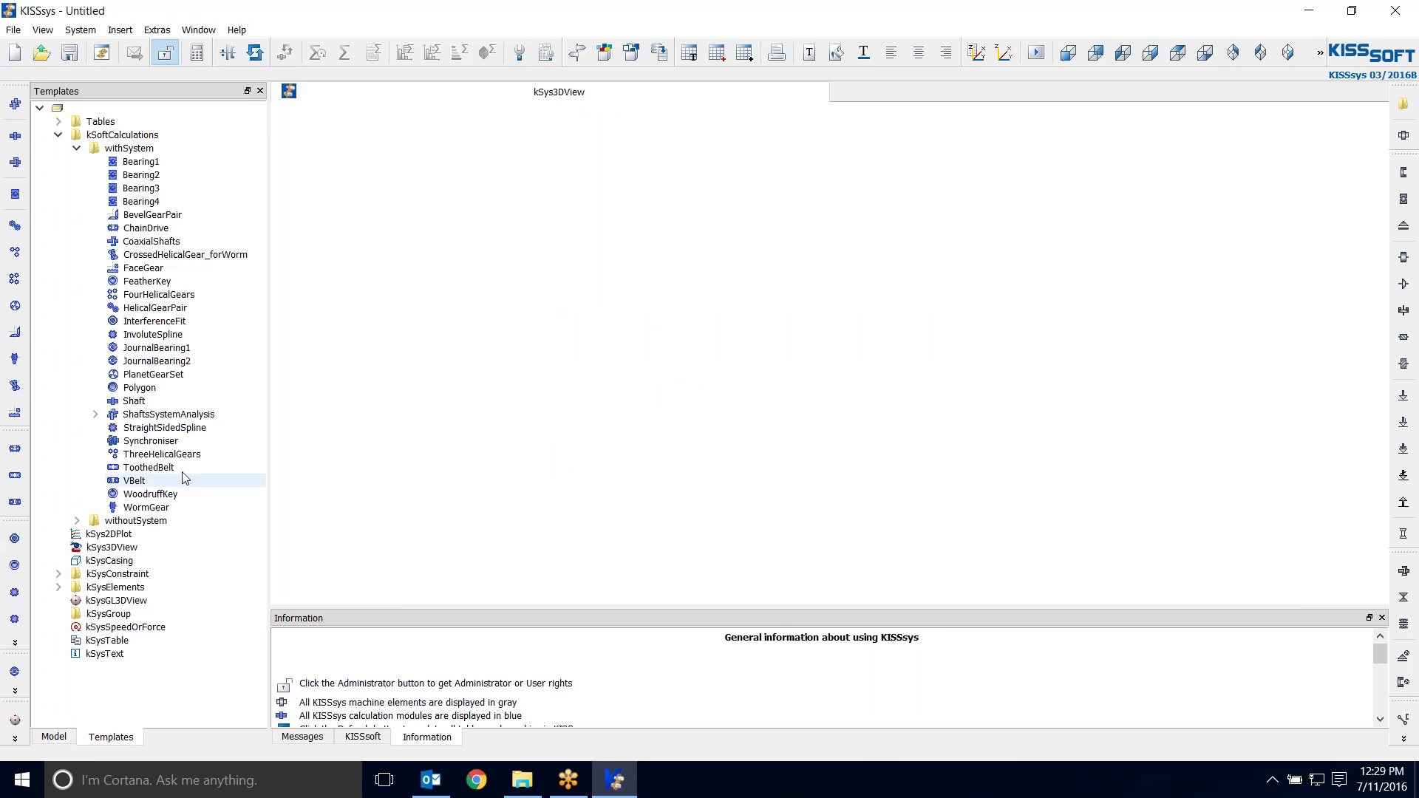
{"action": "left_click", "coordinate": [77, 149]}
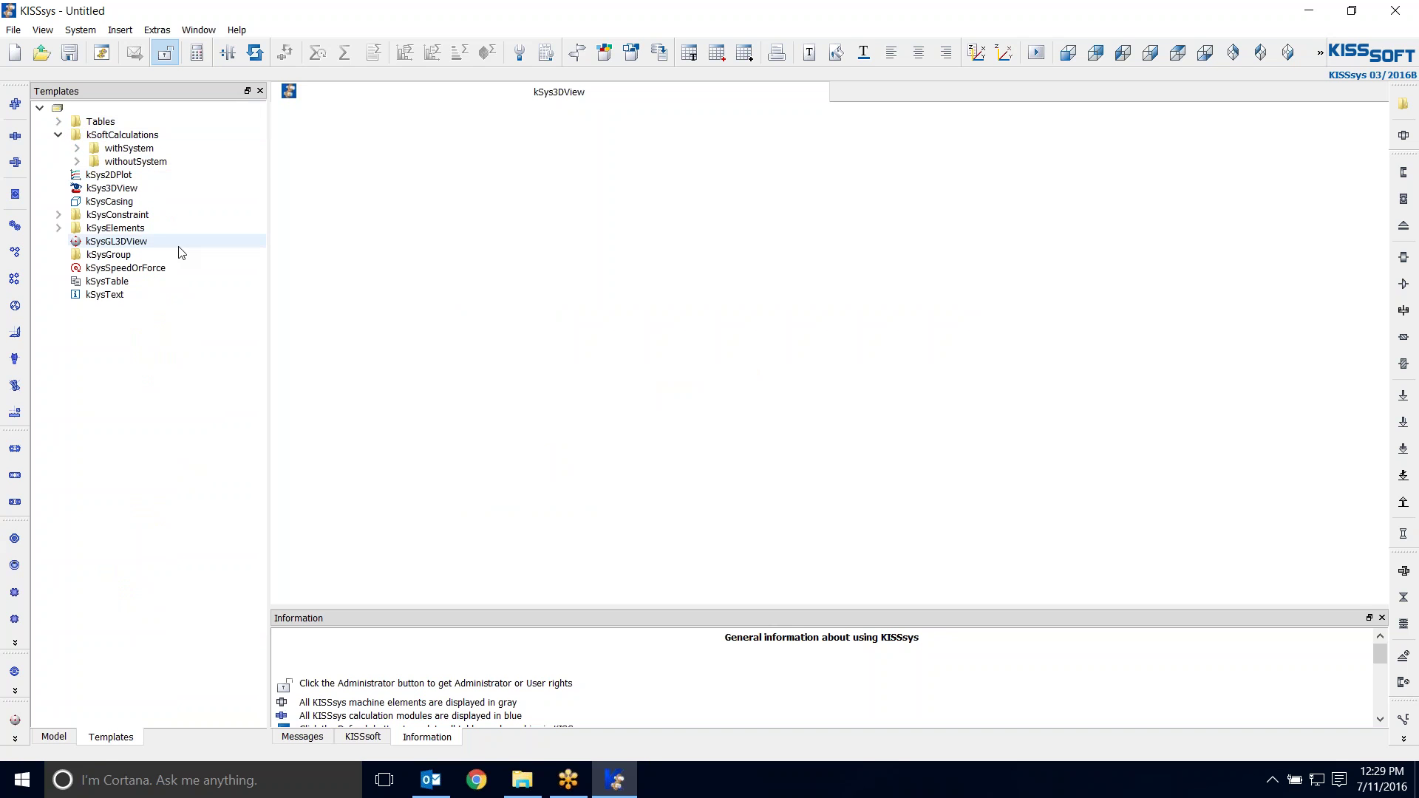
{"action": "left_click", "coordinate": [58, 123]}
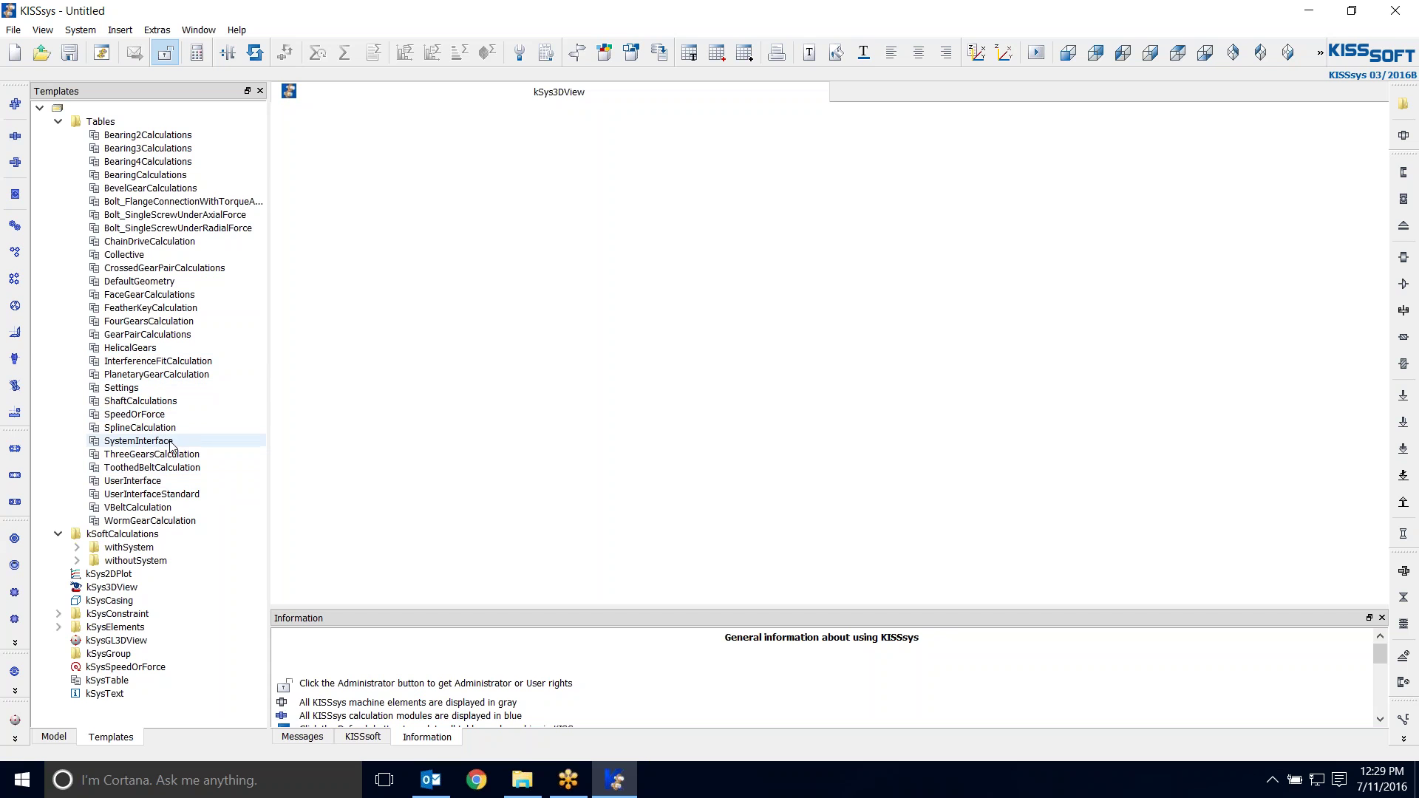
{"action": "left_click", "coordinate": [144, 391]}
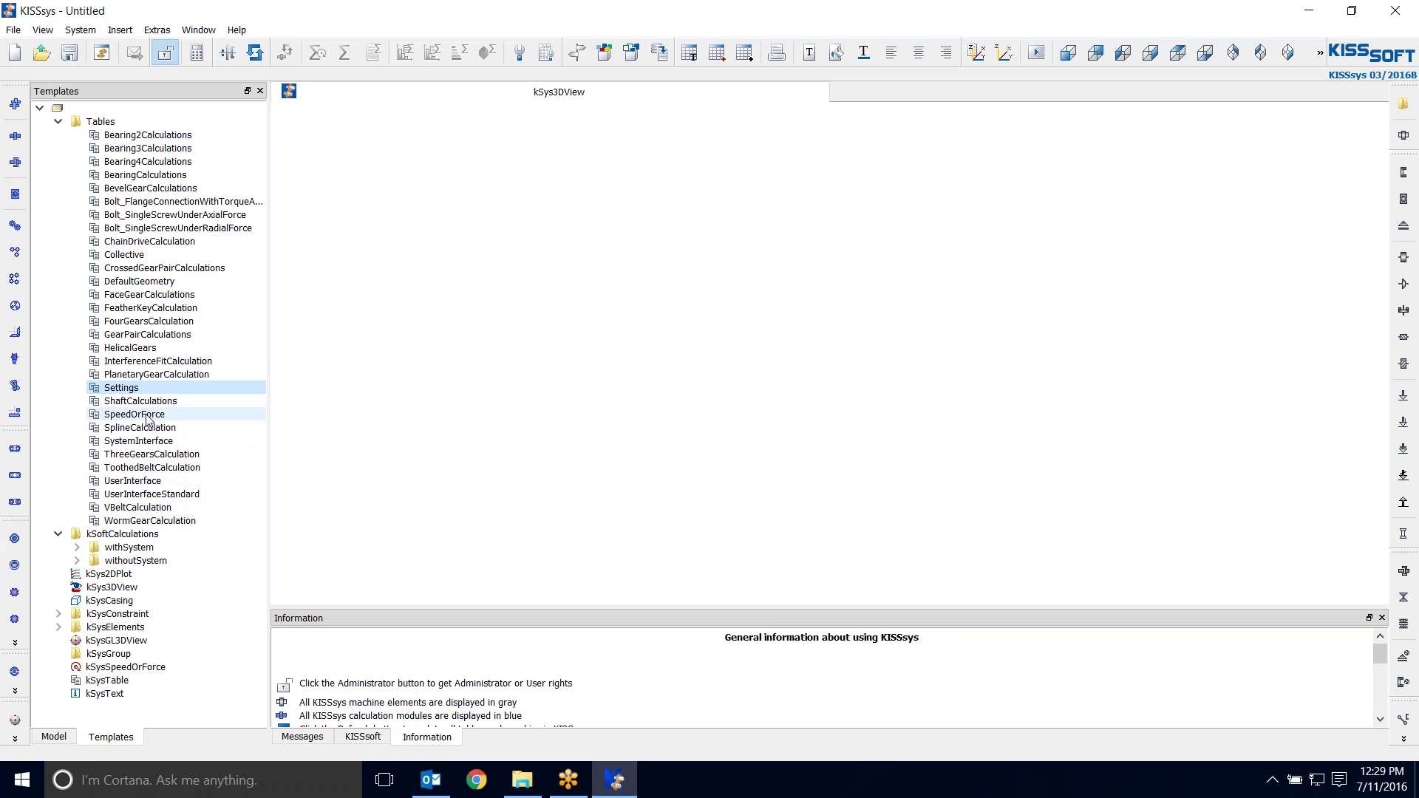
{"action": "right_click", "coordinate": [143, 387]}
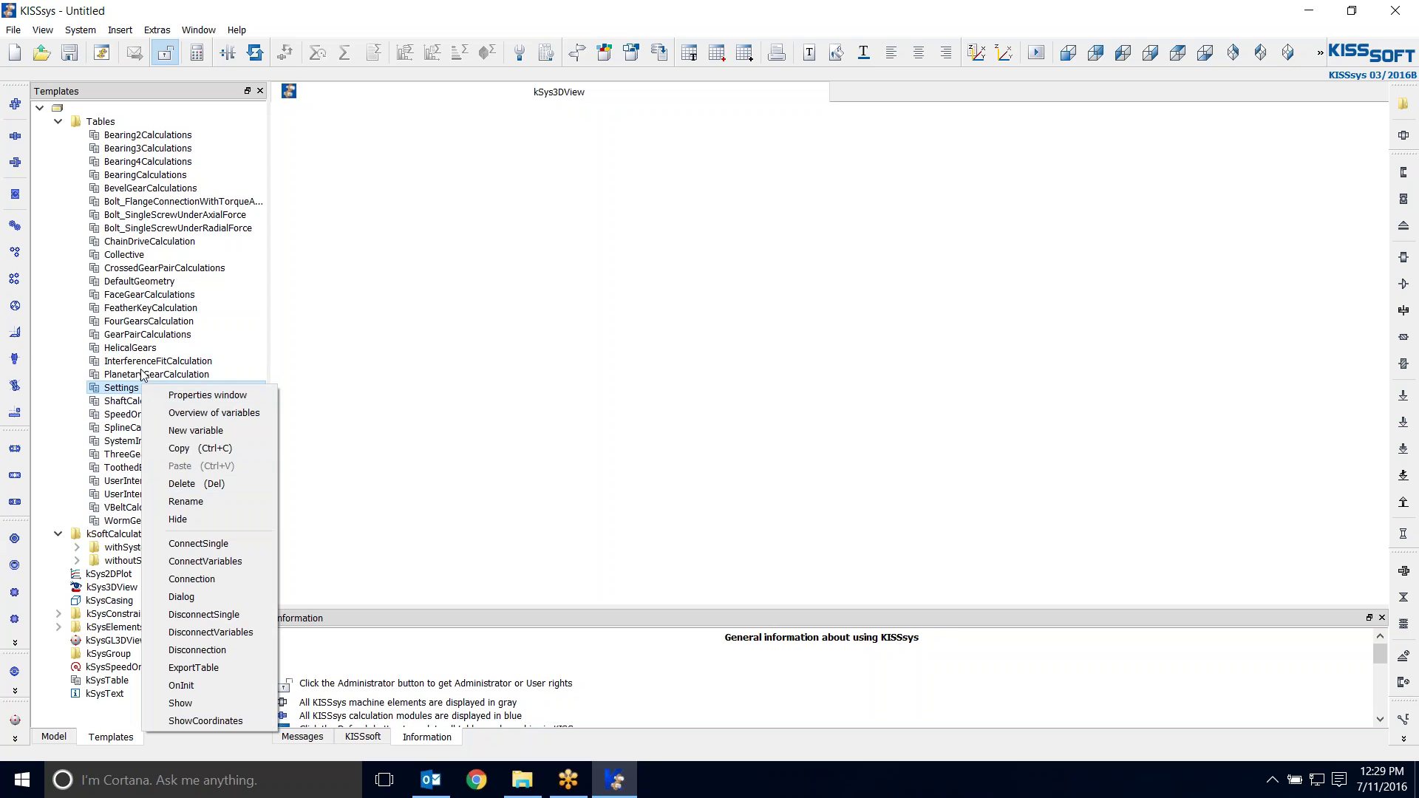
{"action": "right_click", "coordinate": [152, 281]}
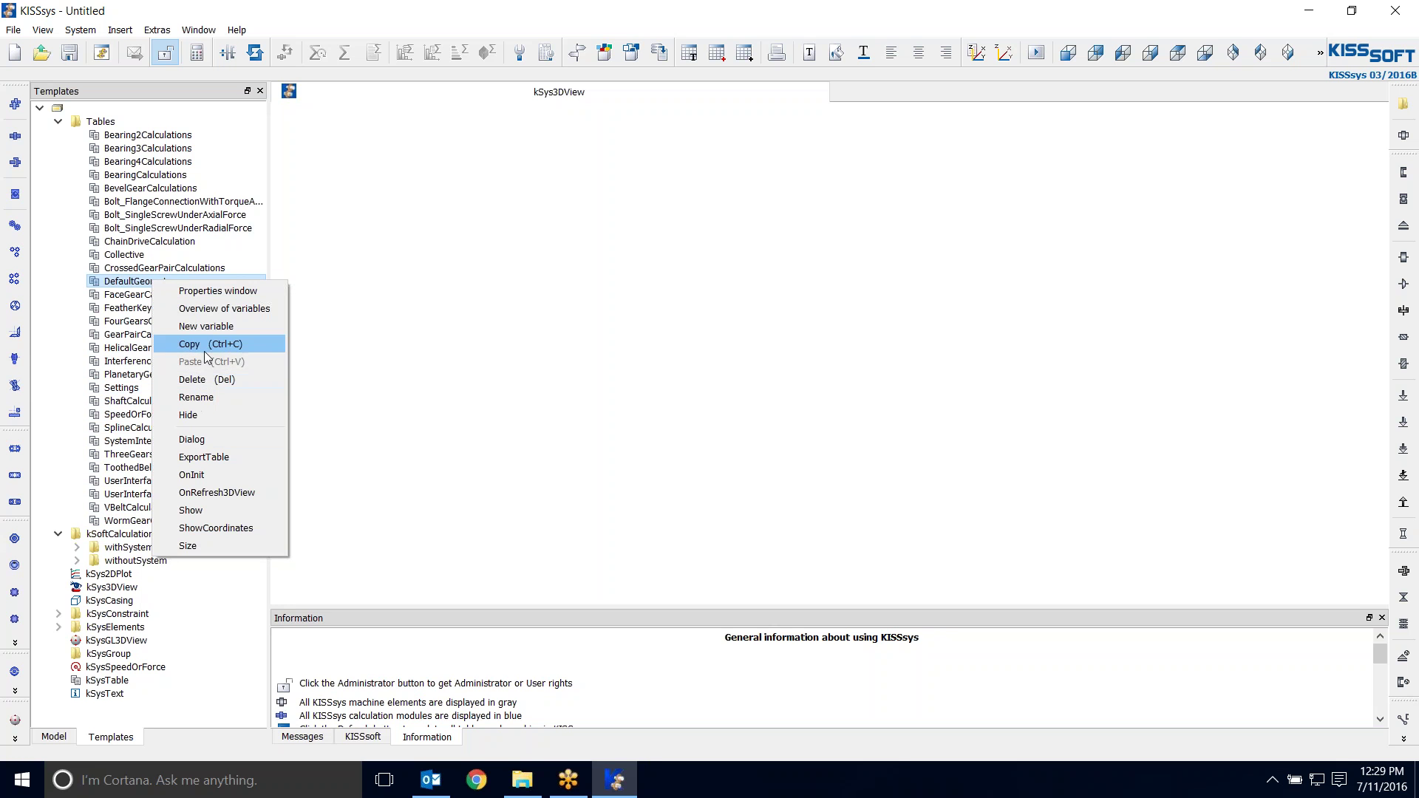
{"action": "left_click", "coordinate": [206, 349]}
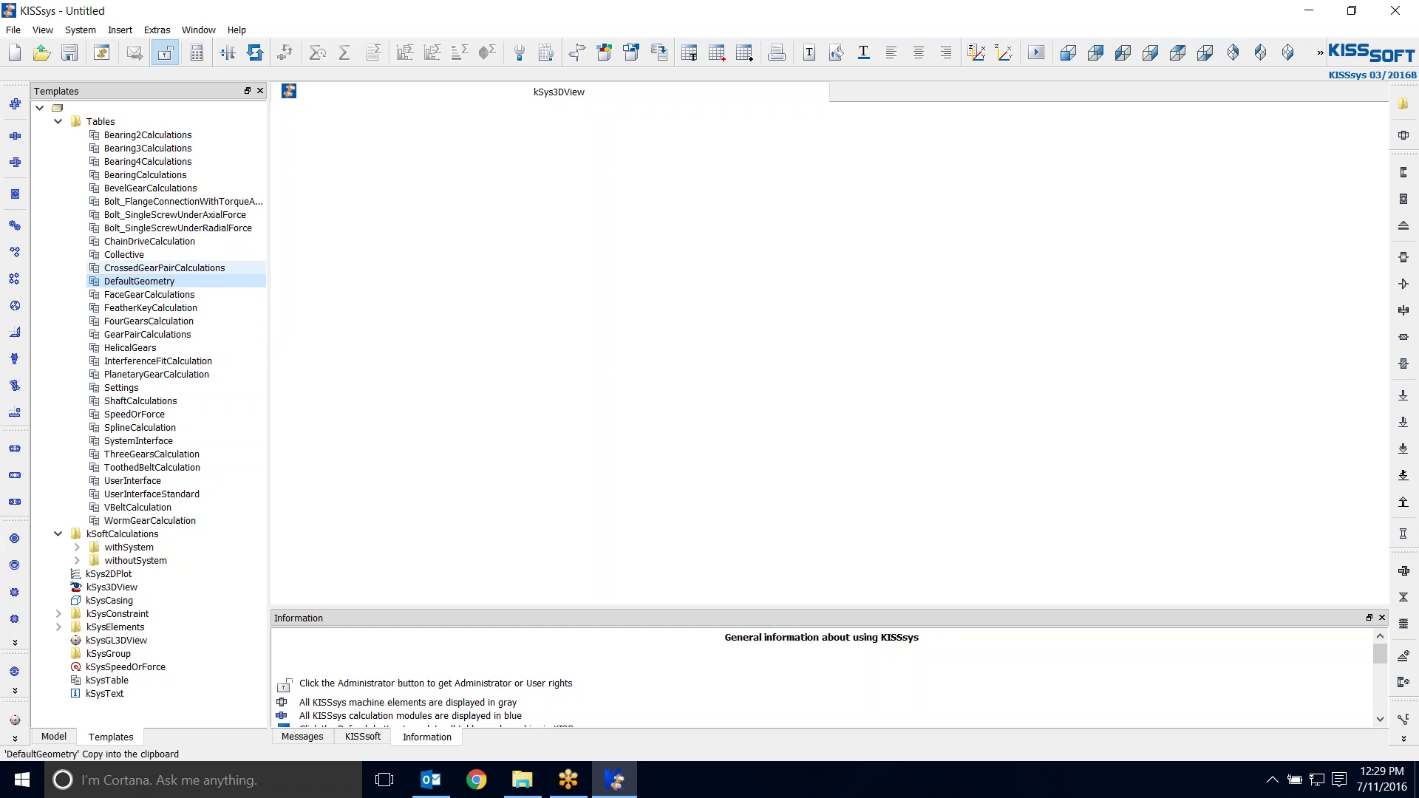
Step: Paste the copied table into the model root, accepting the name DefaultGeometry
{"action": "left_click", "coordinate": [51, 736]}
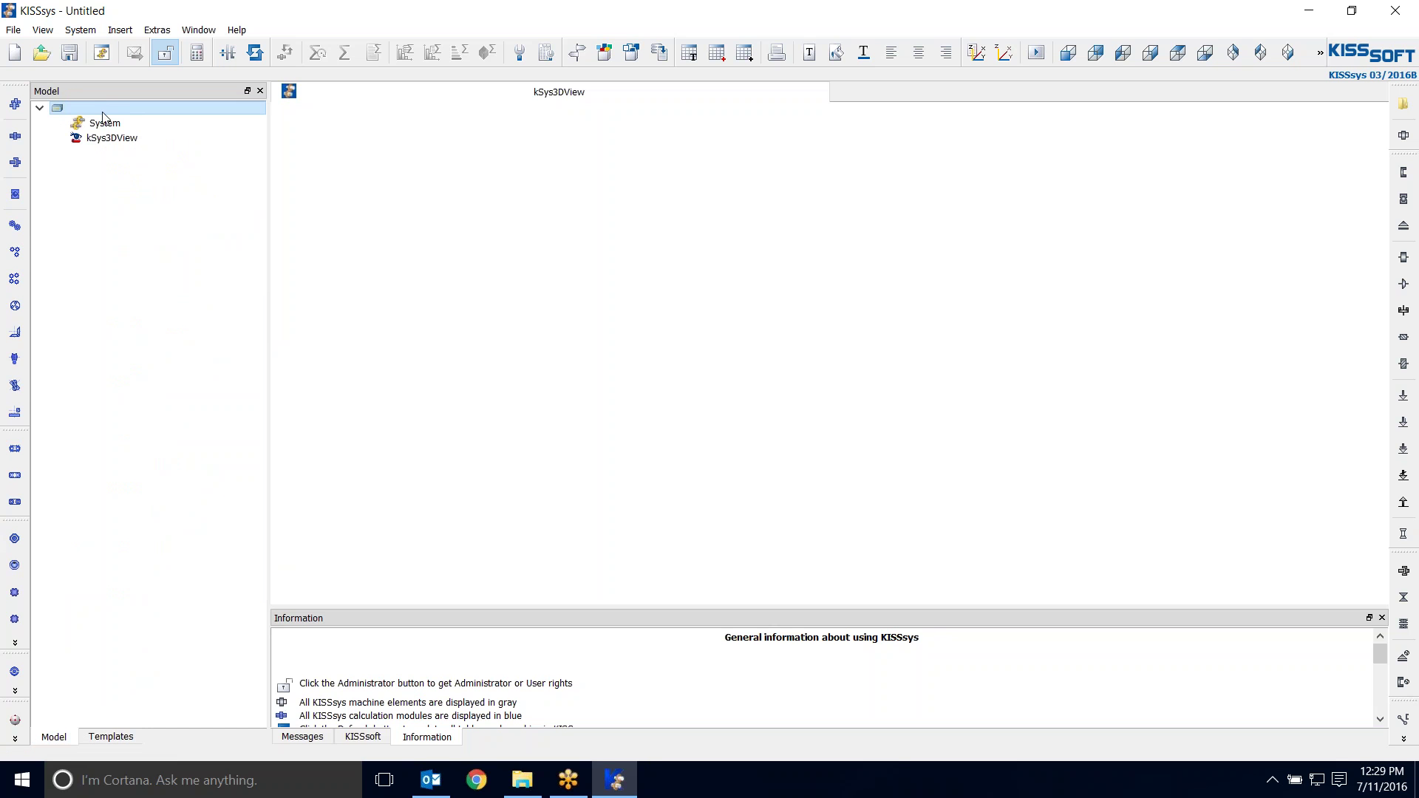
{"action": "right_click", "coordinate": [57, 111]}
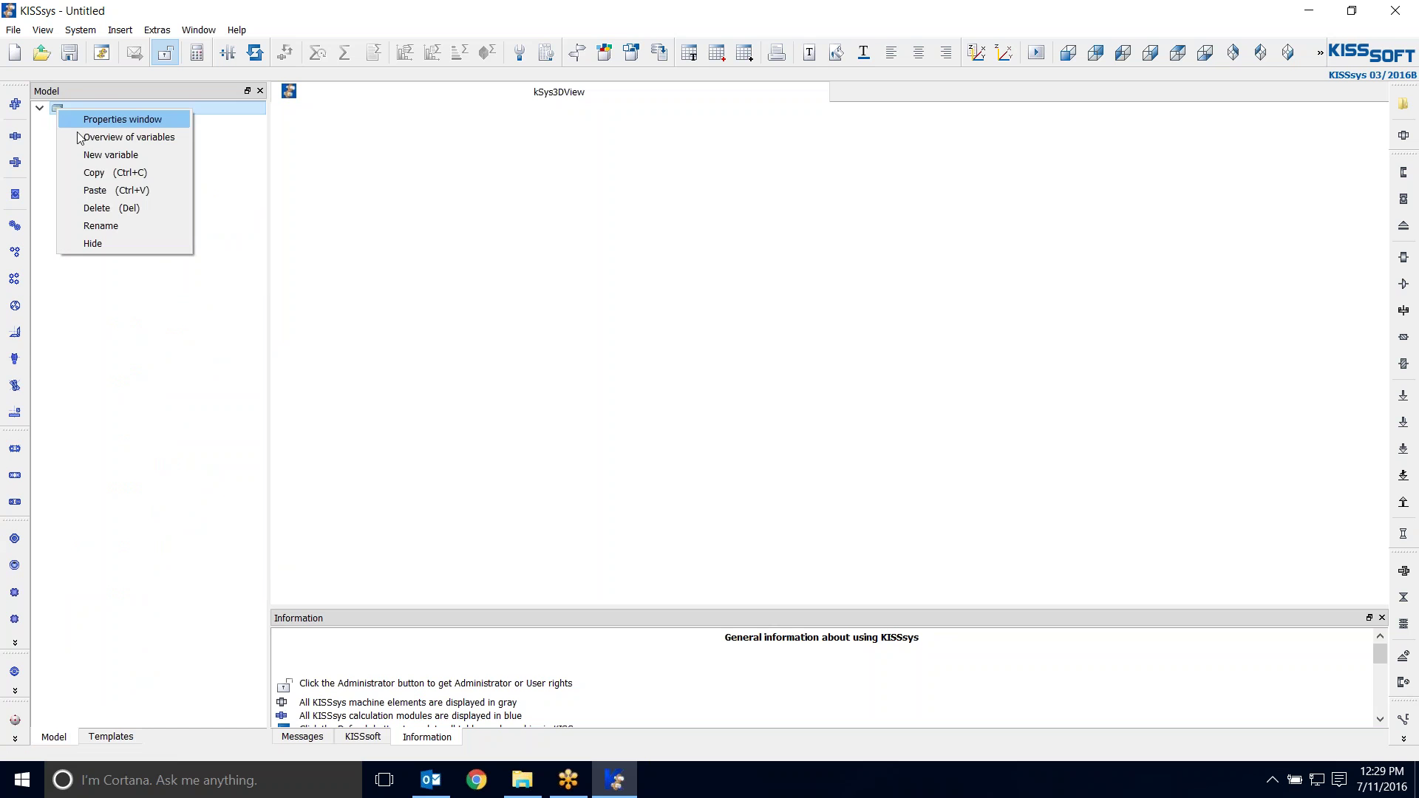
{"action": "left_click", "coordinate": [91, 191]}
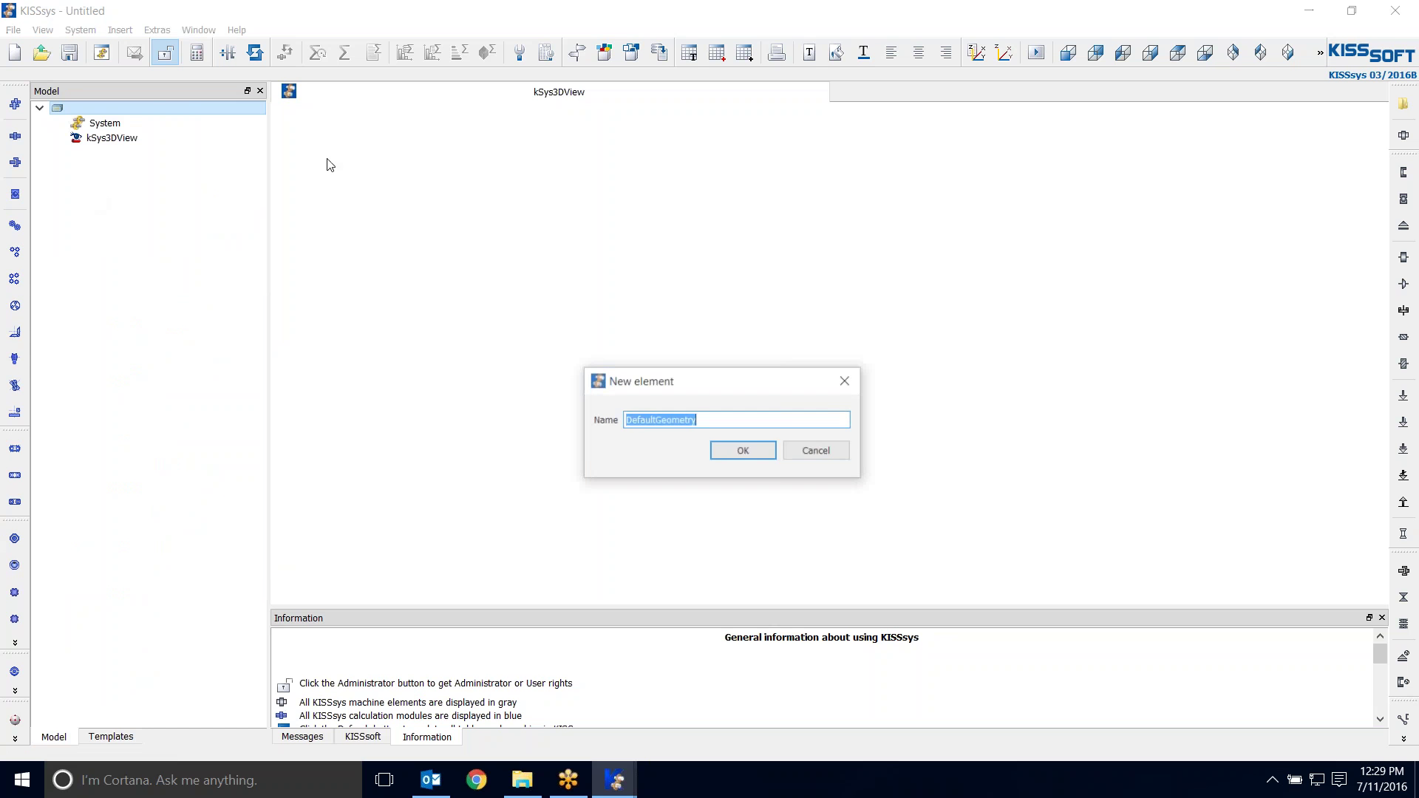
{"action": "left_click", "coordinate": [742, 457]}
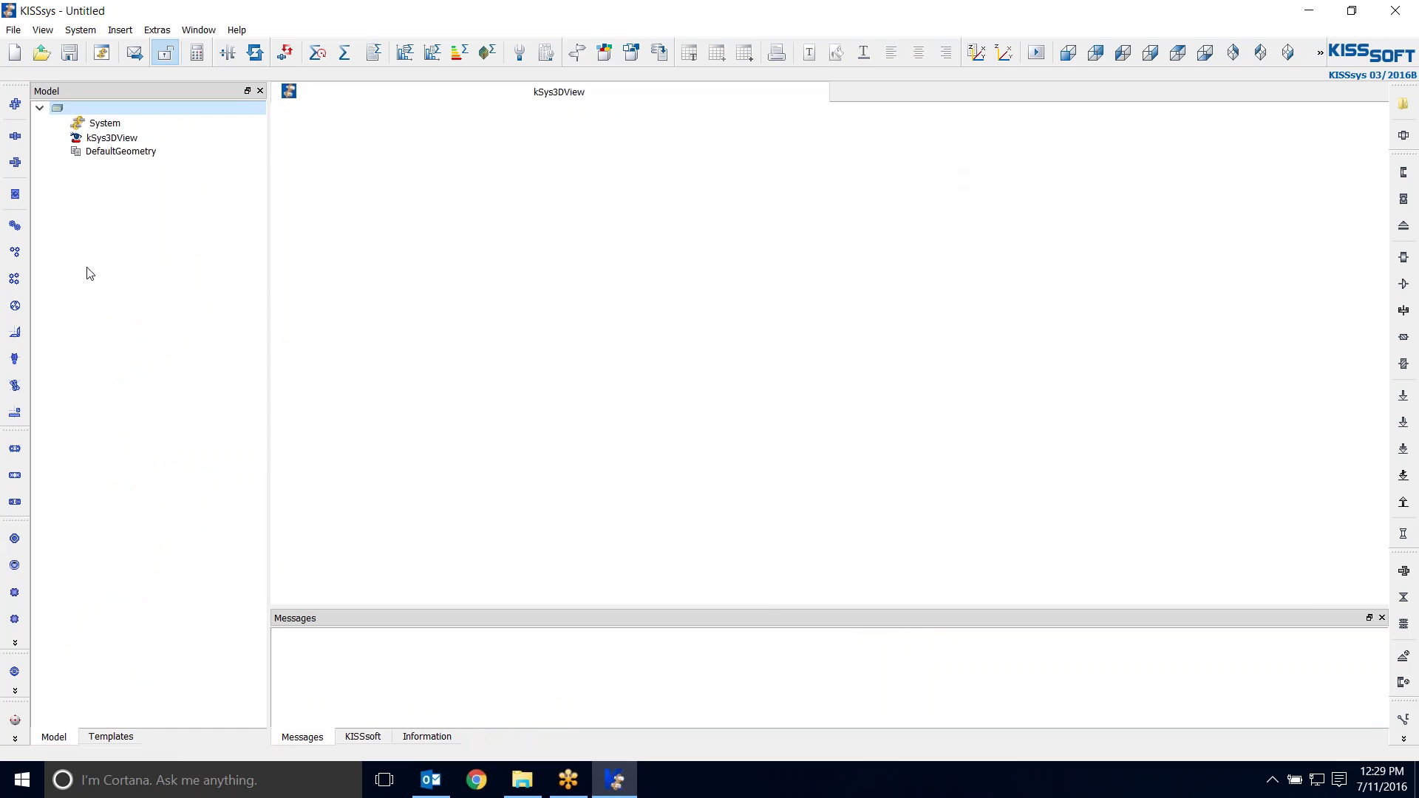
Step: Open the model's DefaultGeometry table and inspect the bearing identifier for On Shaft
{"action": "double_click", "coordinate": [117, 151]}
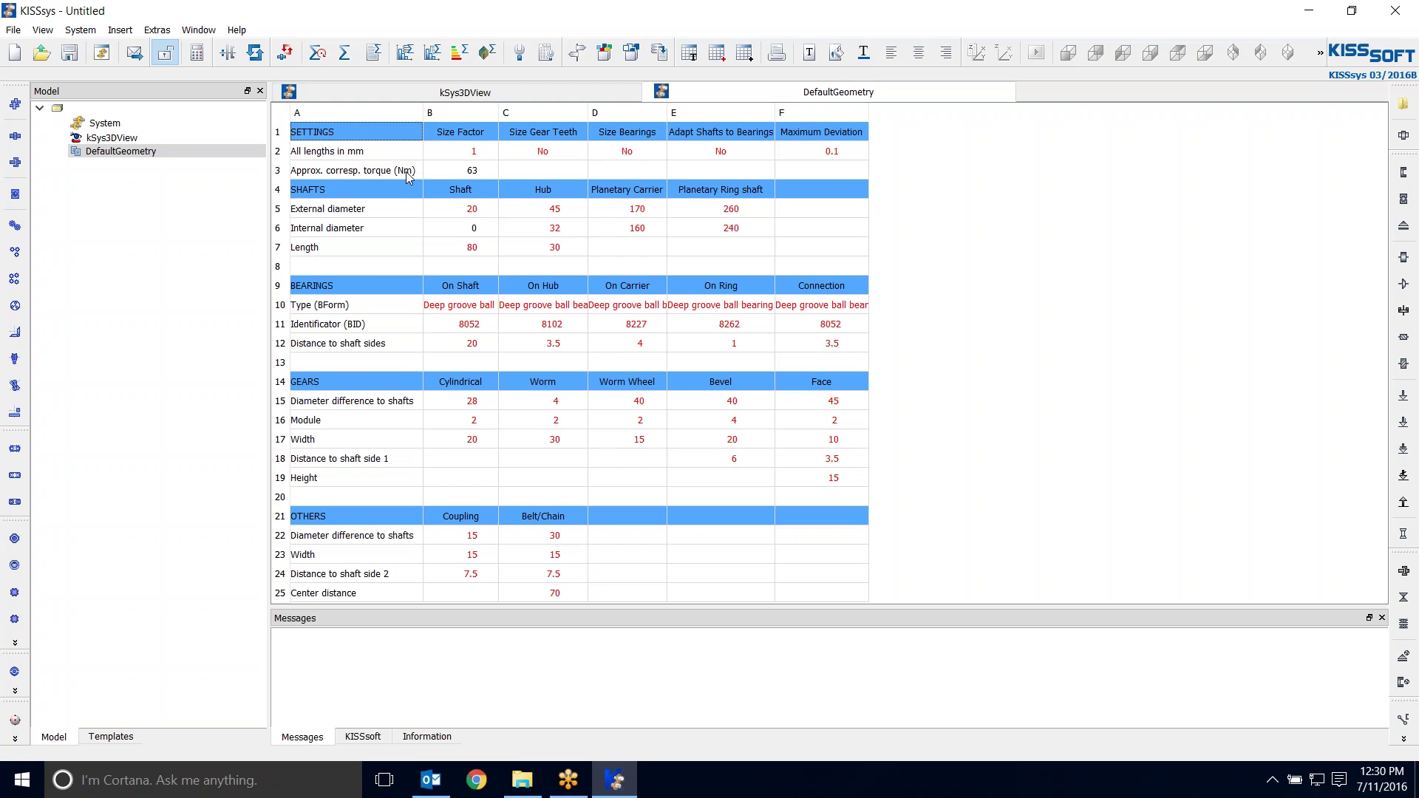
{"action": "left_click", "coordinate": [456, 328]}
{"action": "double_click", "coordinate": [451, 330]}
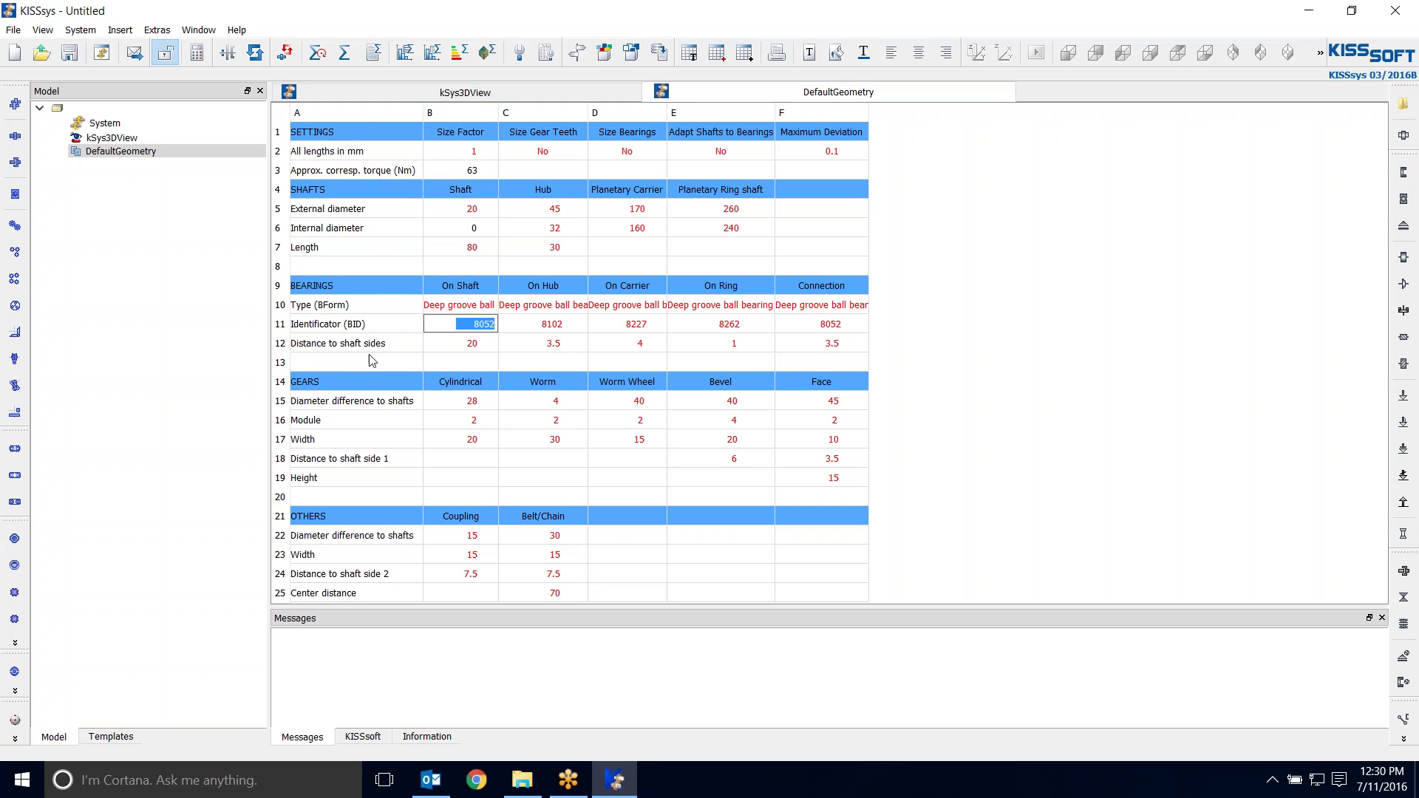
{"action": "key", "text": "Return"}
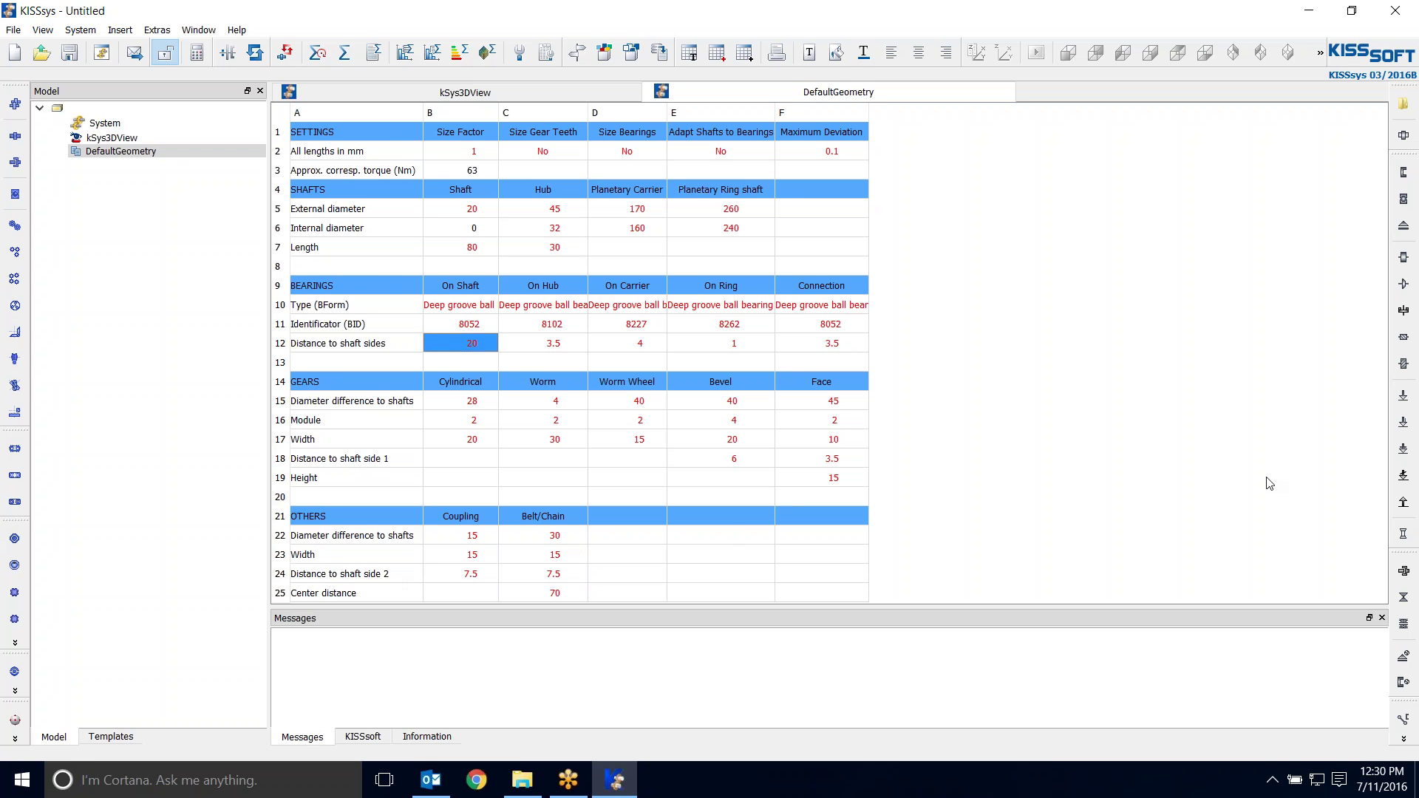
Step: Try size factors of 2 and 3 in the settings section of the DefaultGeometry table
{"action": "left_click", "coordinate": [460, 171]}
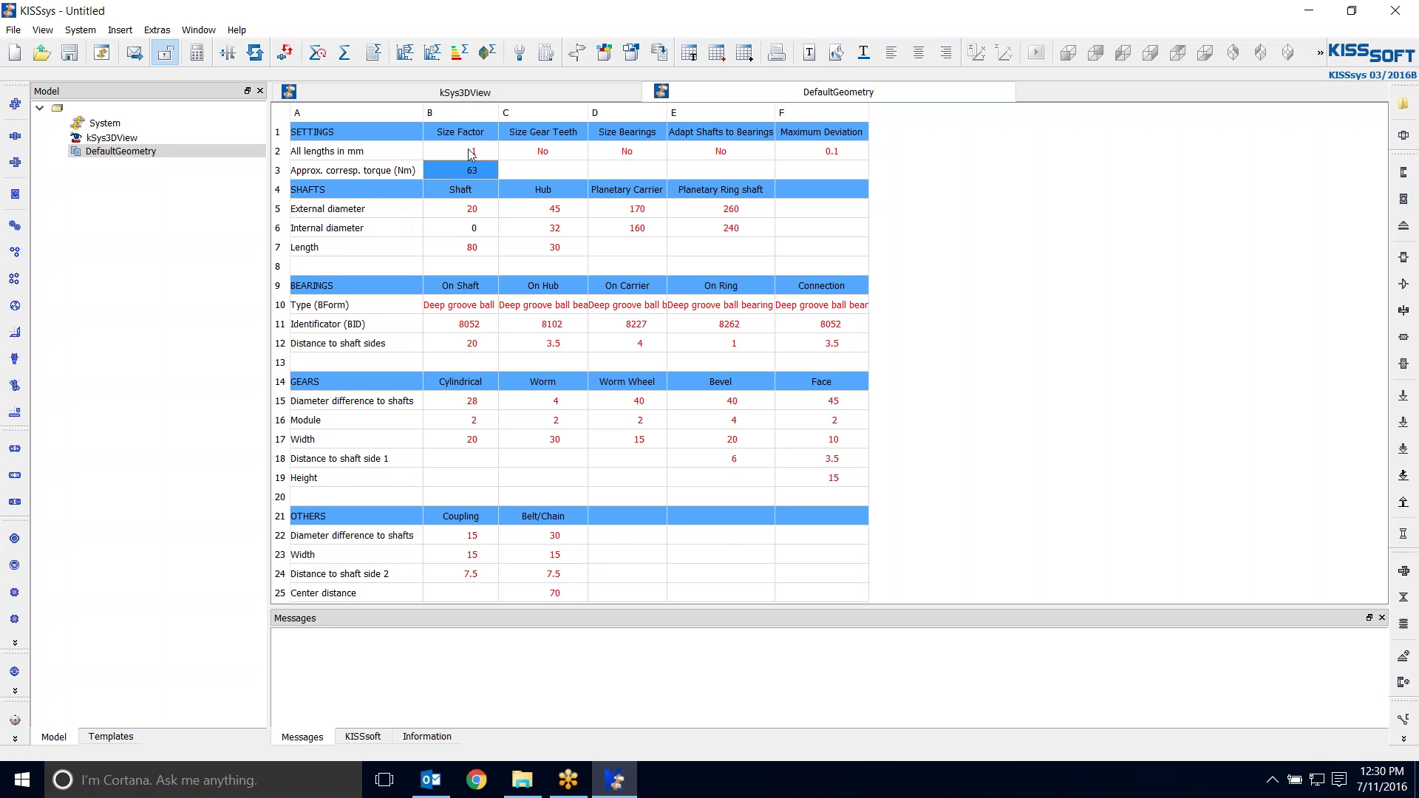
{"action": "left_click", "coordinate": [470, 153]}
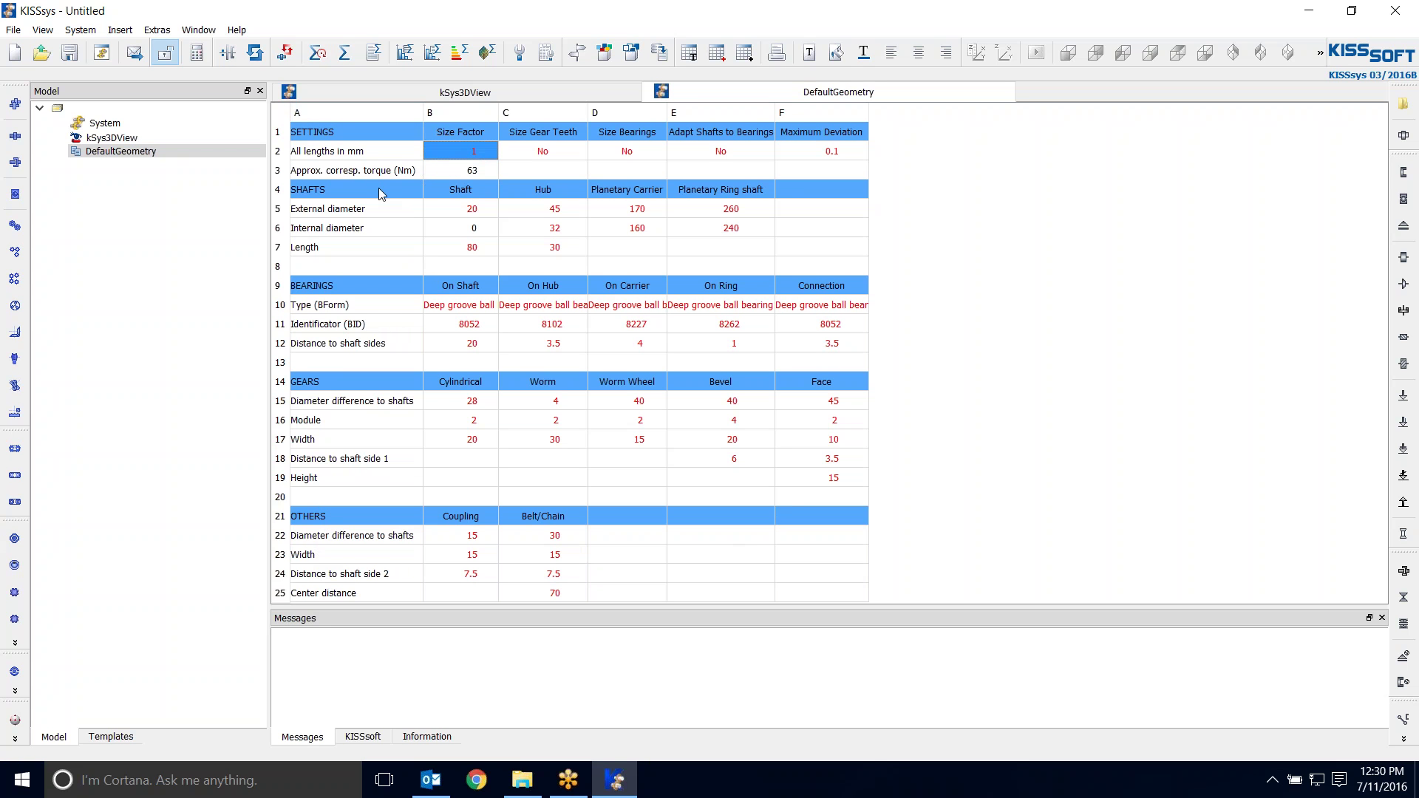
{"action": "type", "text": "2"}
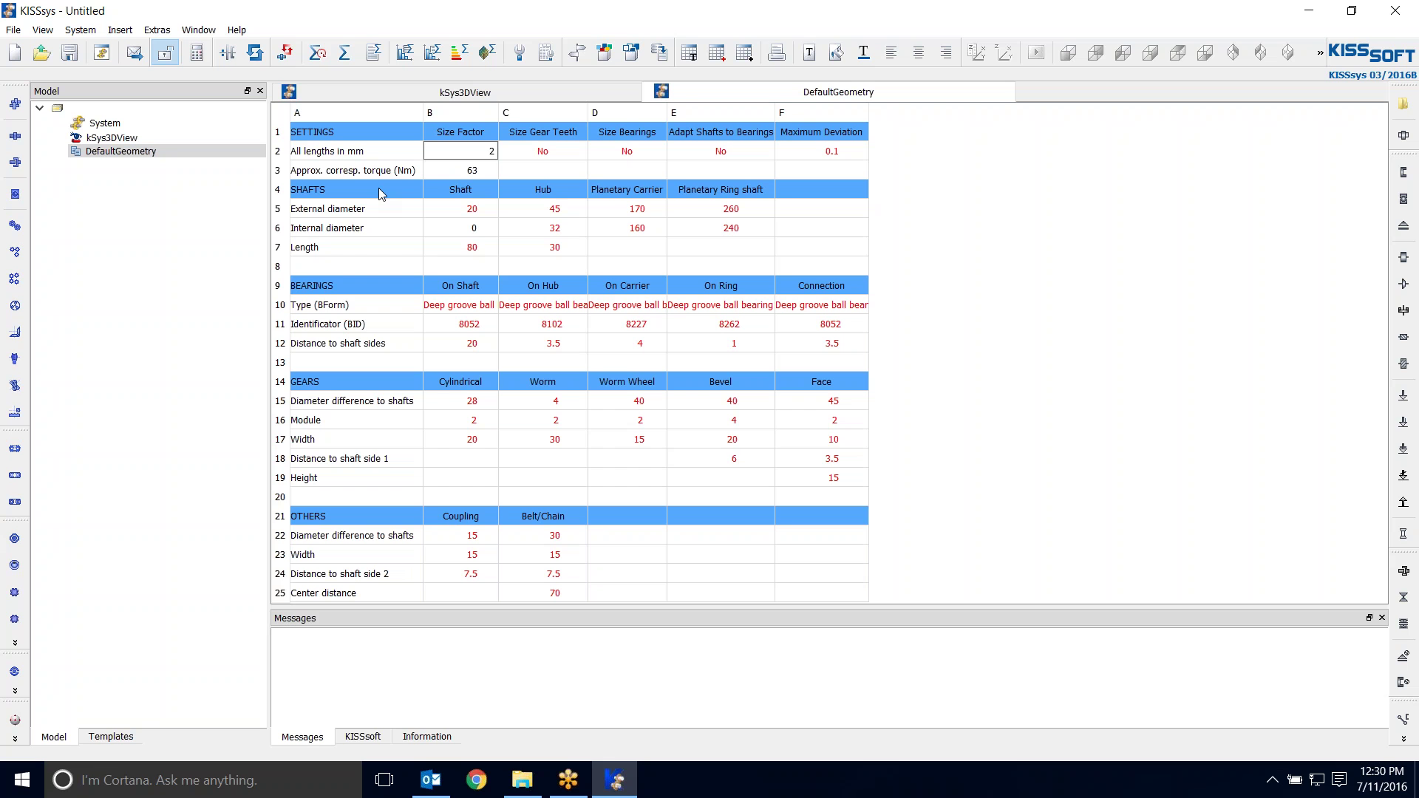
{"action": "key", "text": "Return"}
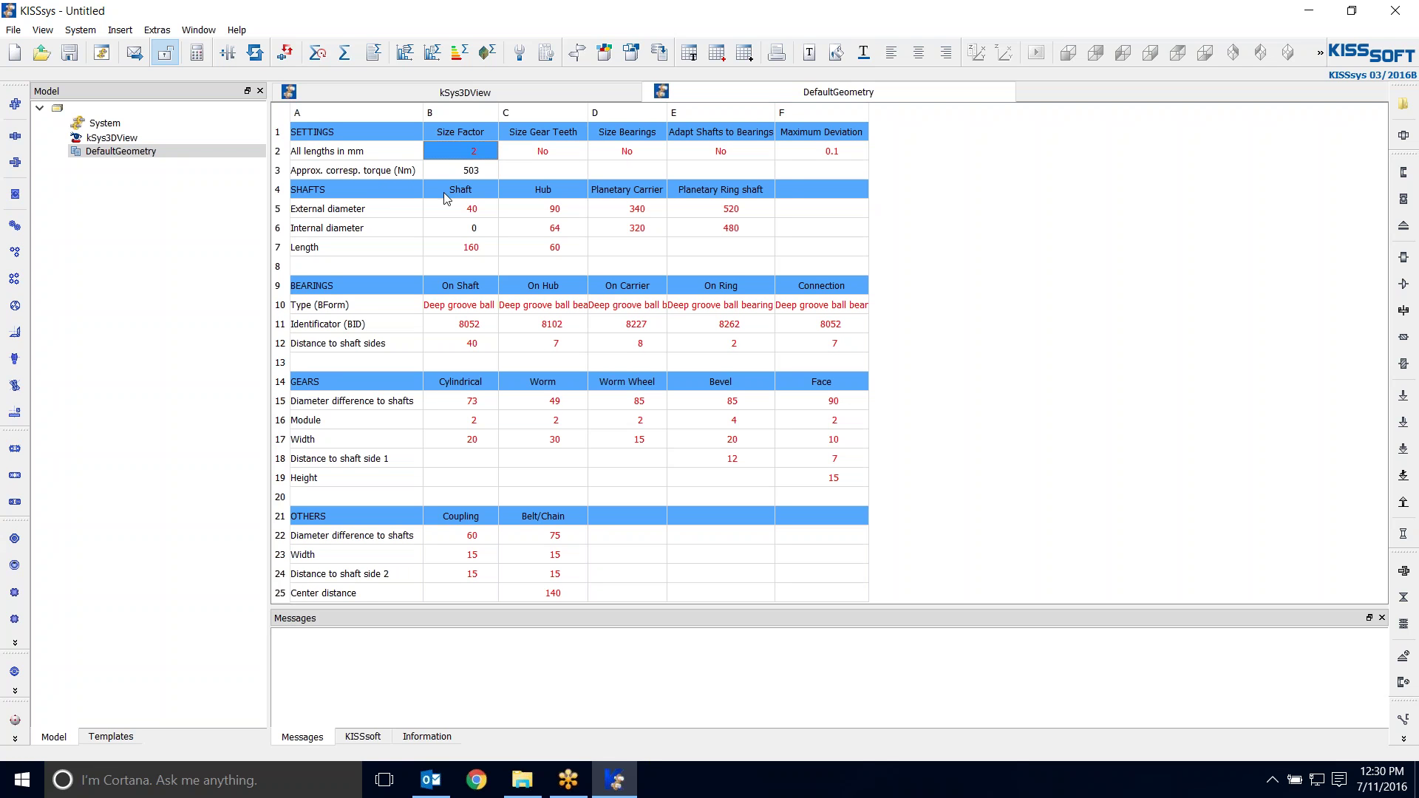
{"action": "mouse_move", "coordinate": [479, 170]}
{"action": "type", "text": "3"}
{"action": "key", "text": "Return"}
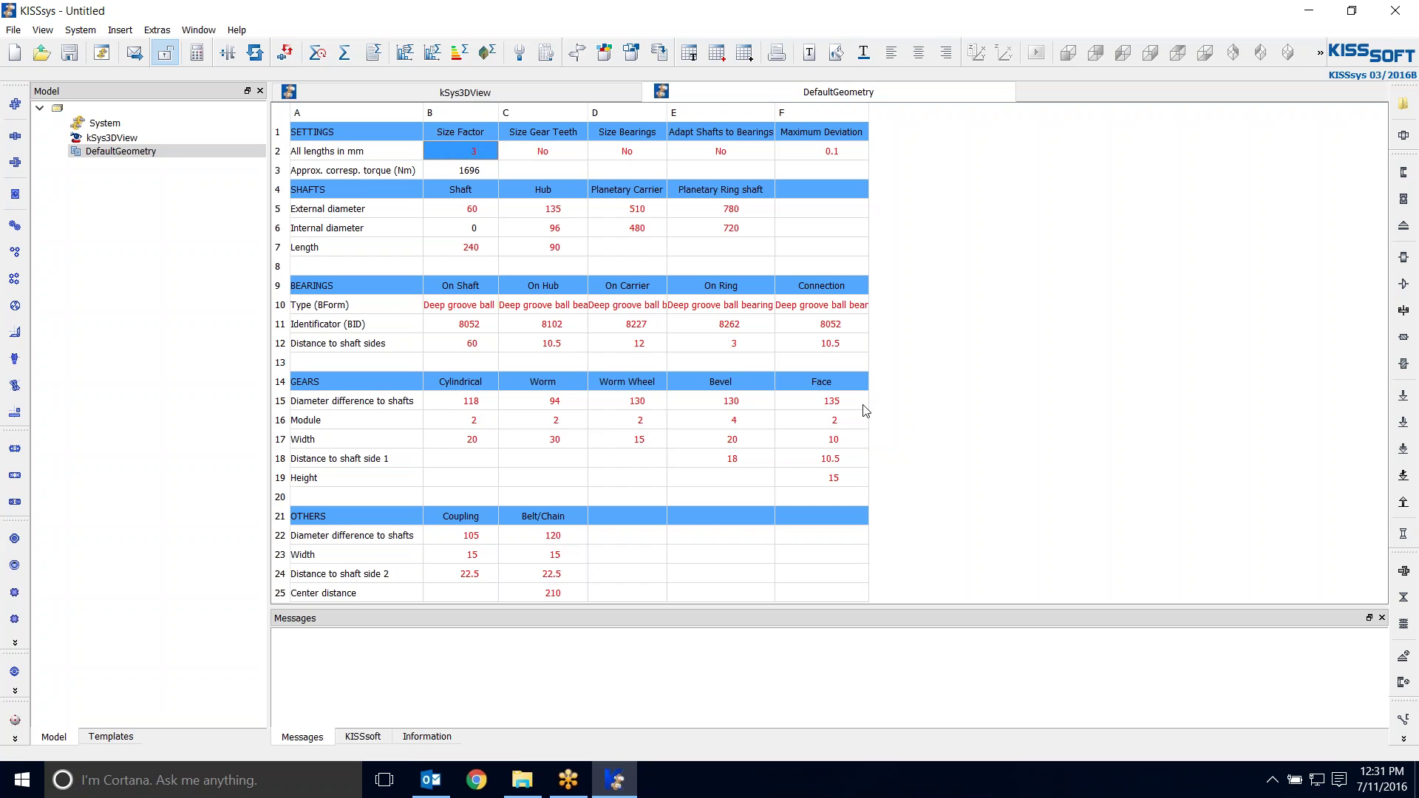
Step: Set the module of the cylindrical gears to 3 in the DefaultGeometry table
{"action": "left_click", "coordinate": [476, 427]}
{"action": "left_click", "coordinate": [476, 428]}
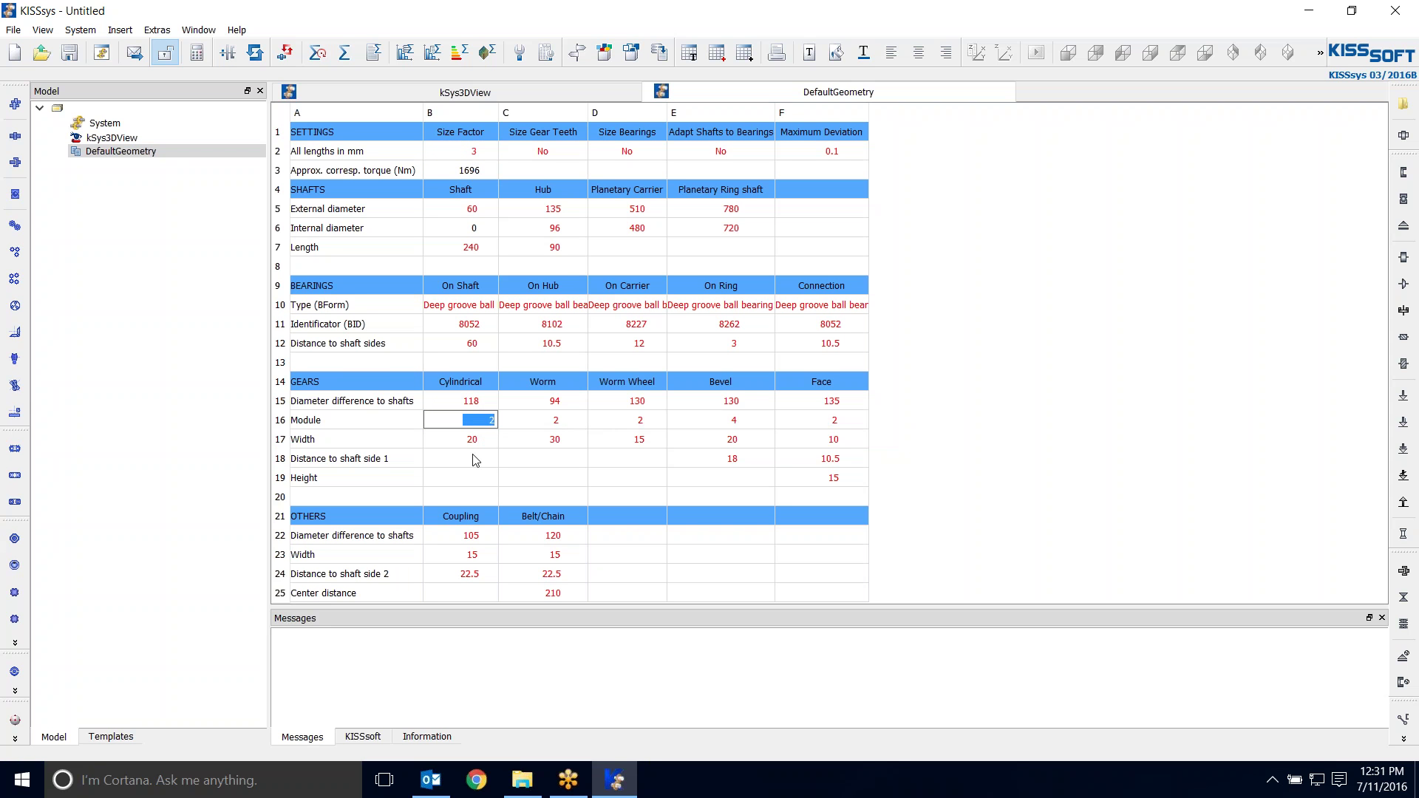
{"action": "type", "text": "3"}
{"action": "key", "text": "Return"}
{"action": "left_click", "coordinate": [473, 454]}
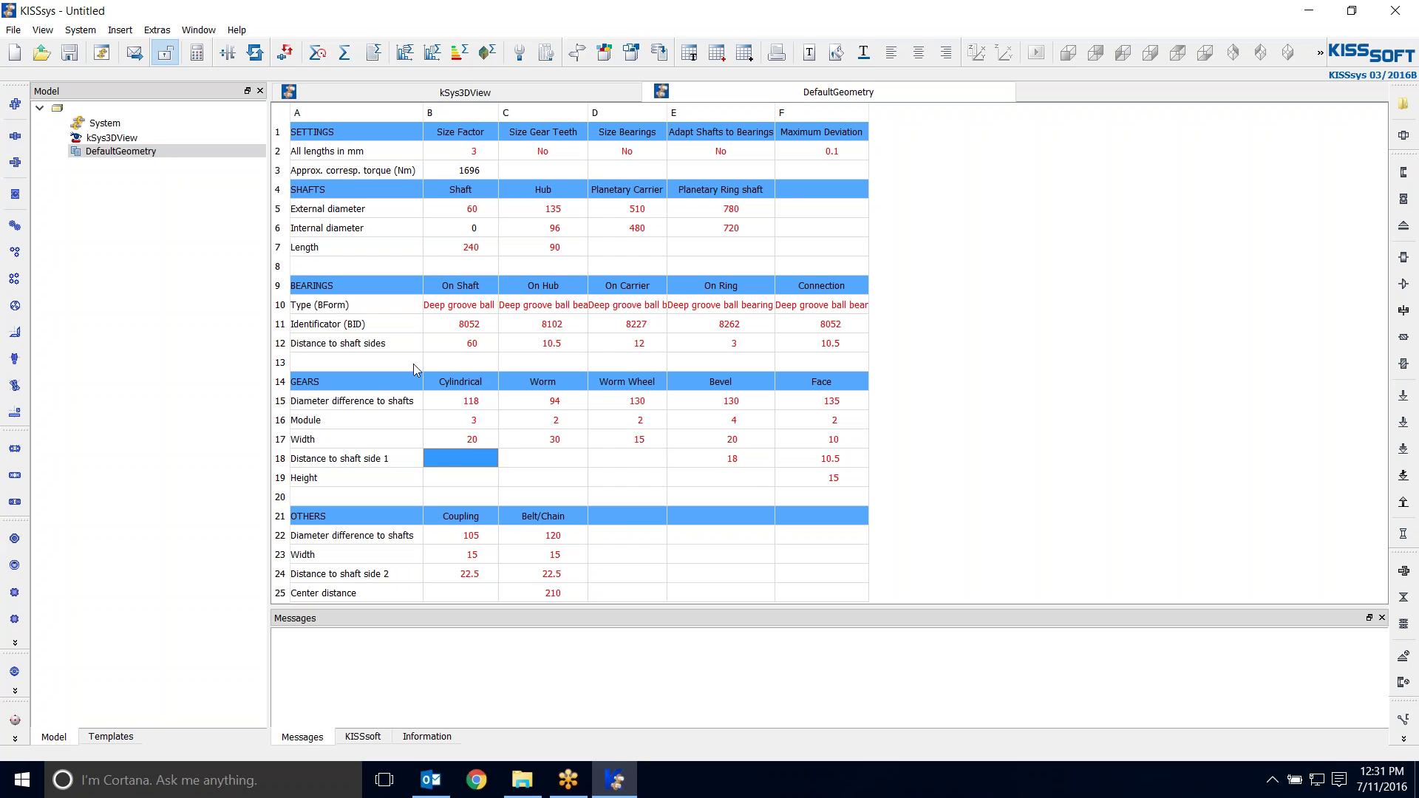
Step: Set both the cylindrical gear module and the size factor to 2 in the DefaultGeometry table
{"action": "left_click", "coordinate": [488, 425]}
{"action": "type", "text": "2"}
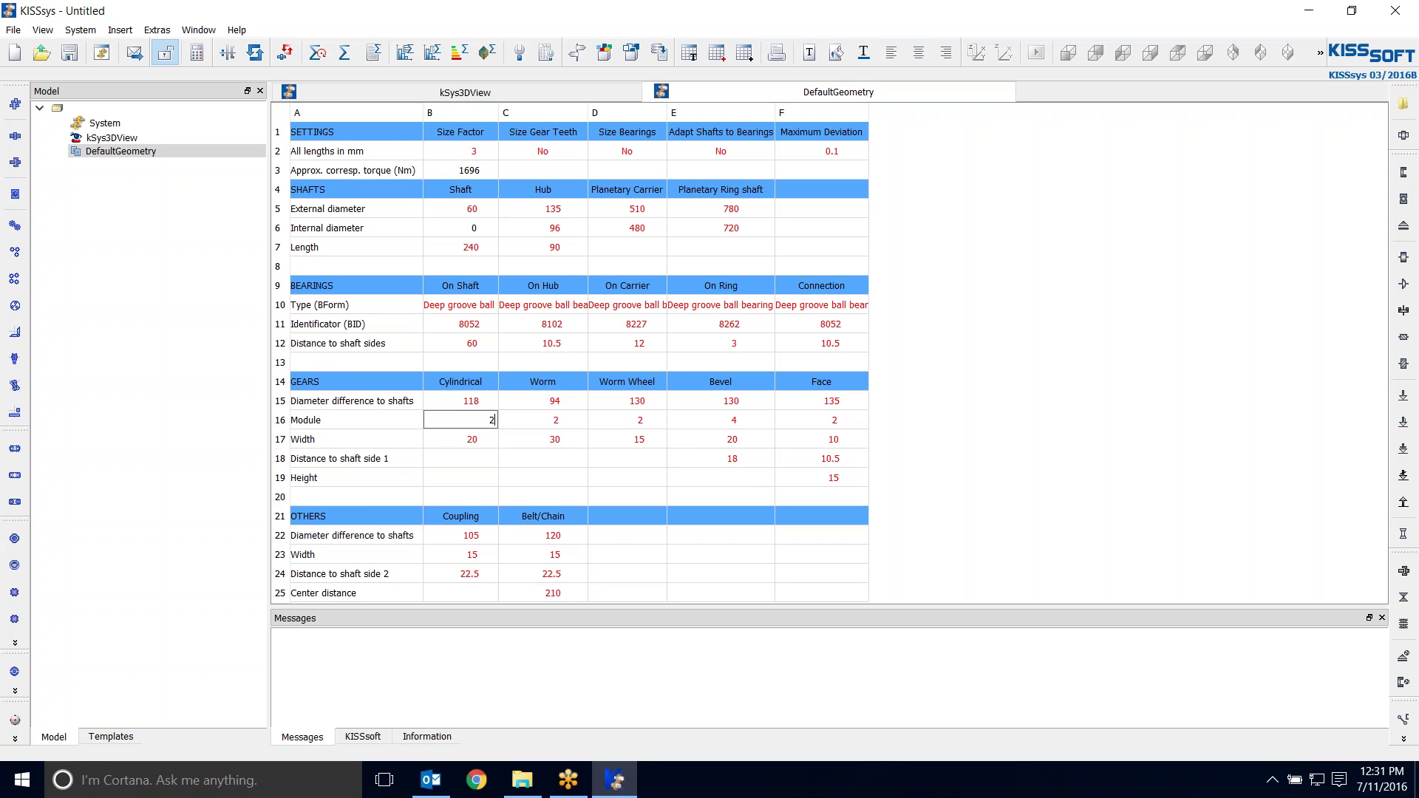
{"action": "left_click", "coordinate": [483, 153]}
{"action": "type", "text": "2"}
{"action": "left_click", "coordinate": [846, 247]}
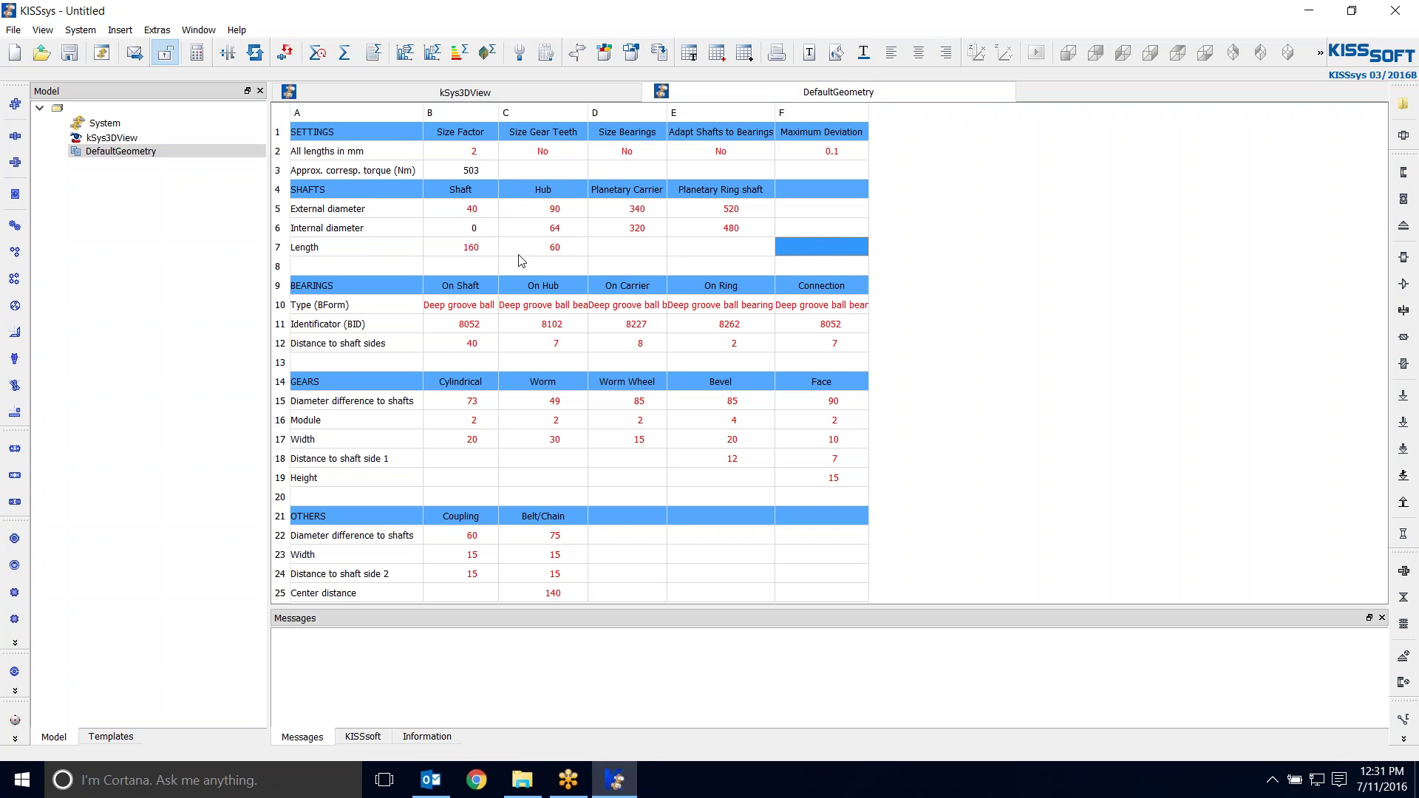
Step: Close the DefaultGeometry table to return to the 3D view
{"action": "left_click", "coordinate": [1026, 370]}
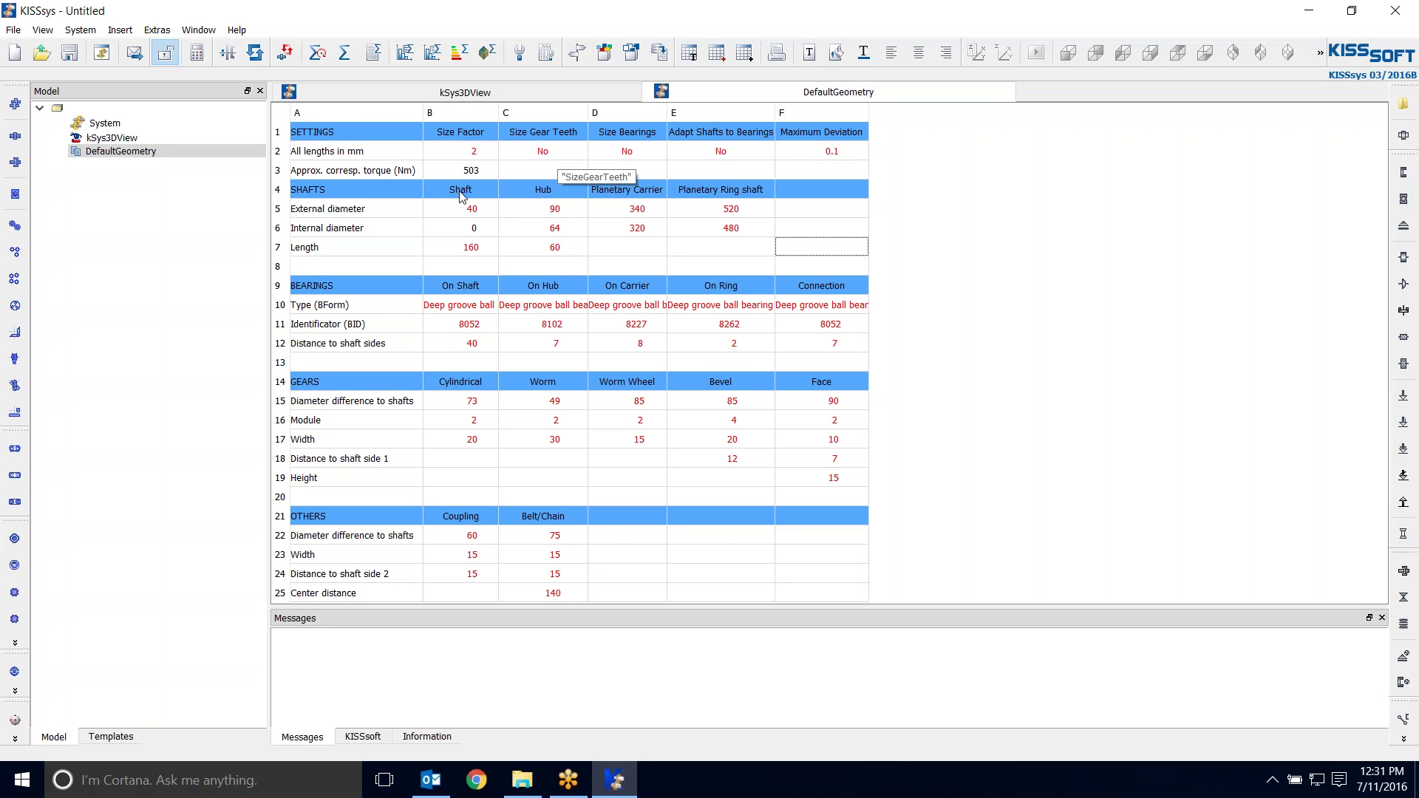
{"action": "right_click", "coordinate": [876, 100]}
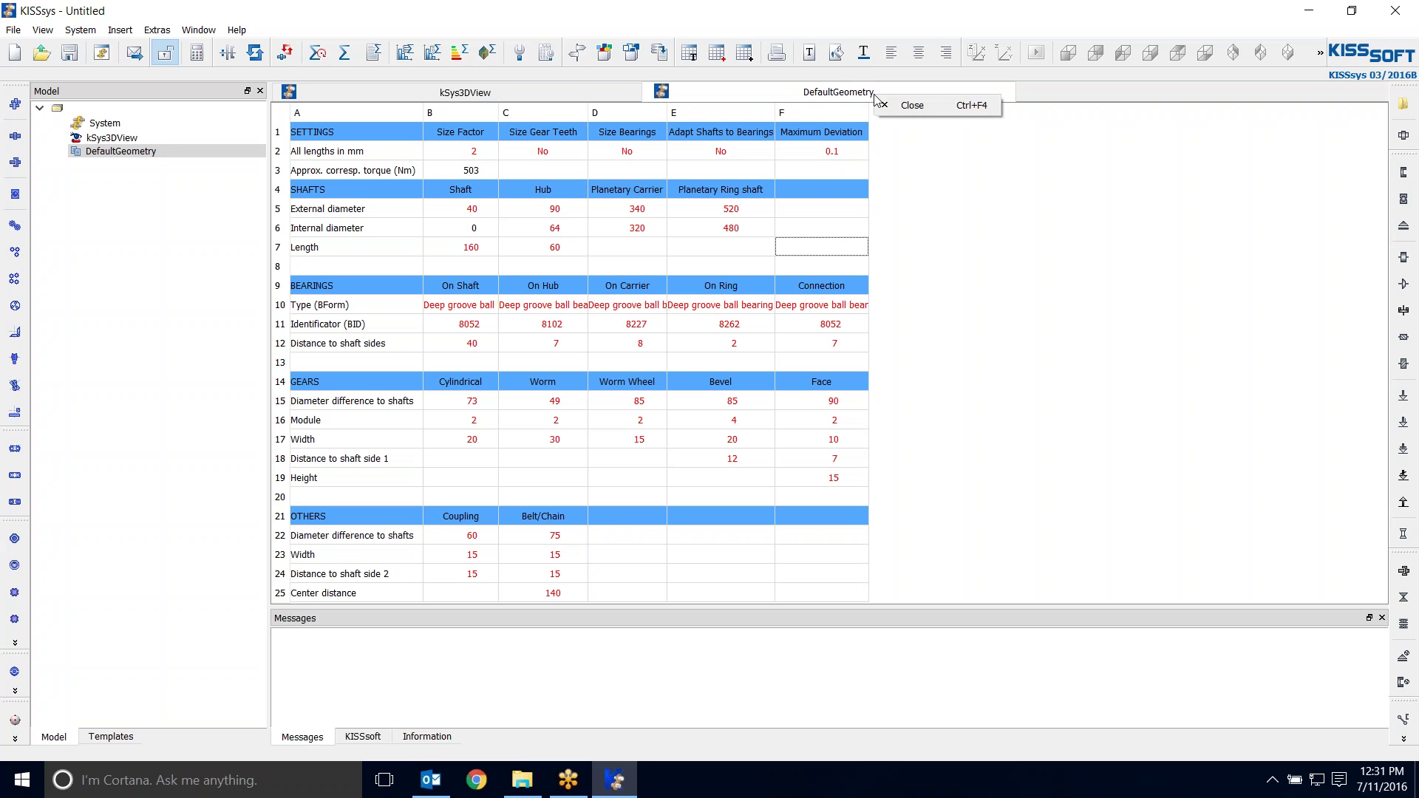
{"action": "left_click", "coordinate": [901, 108]}
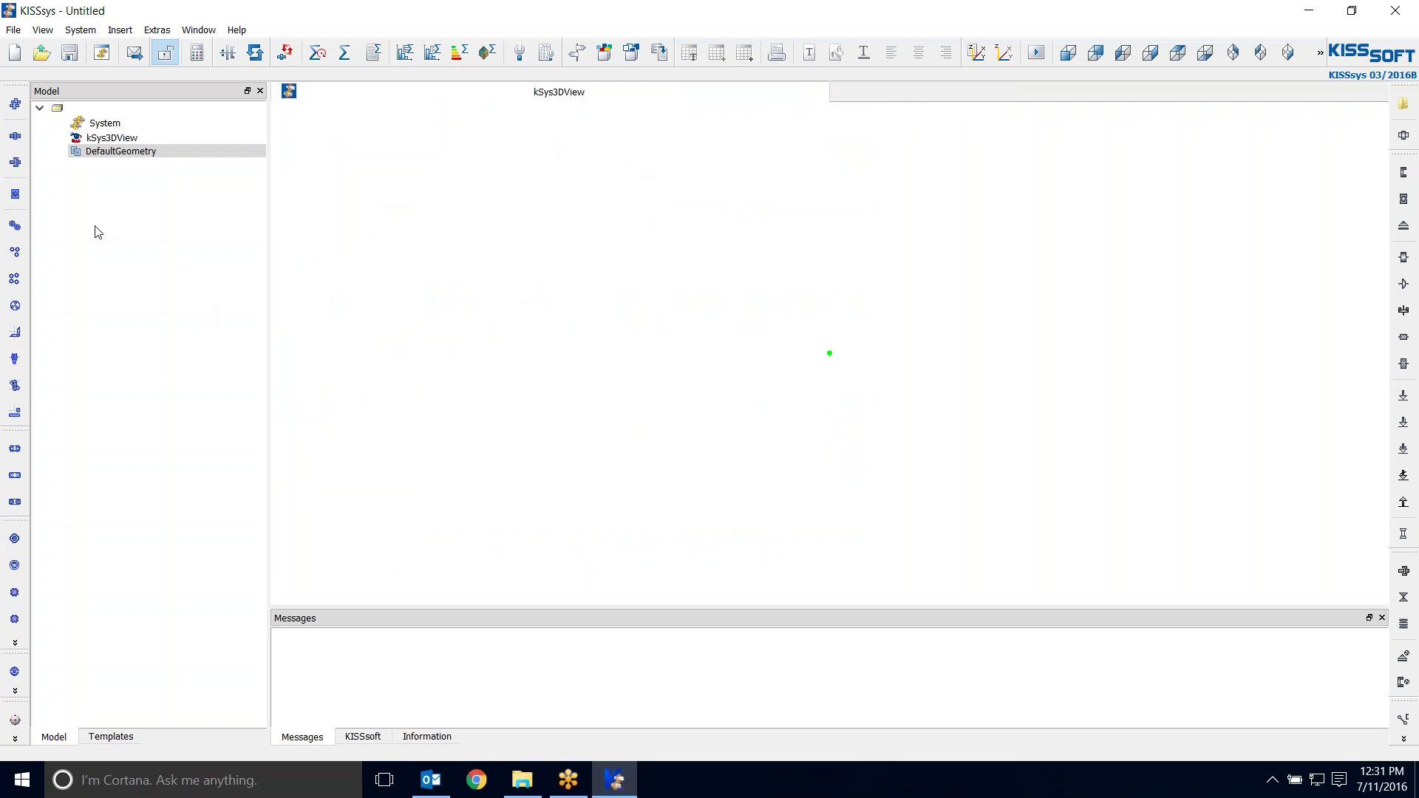
{"action": "left_click", "coordinate": [83, 113]}
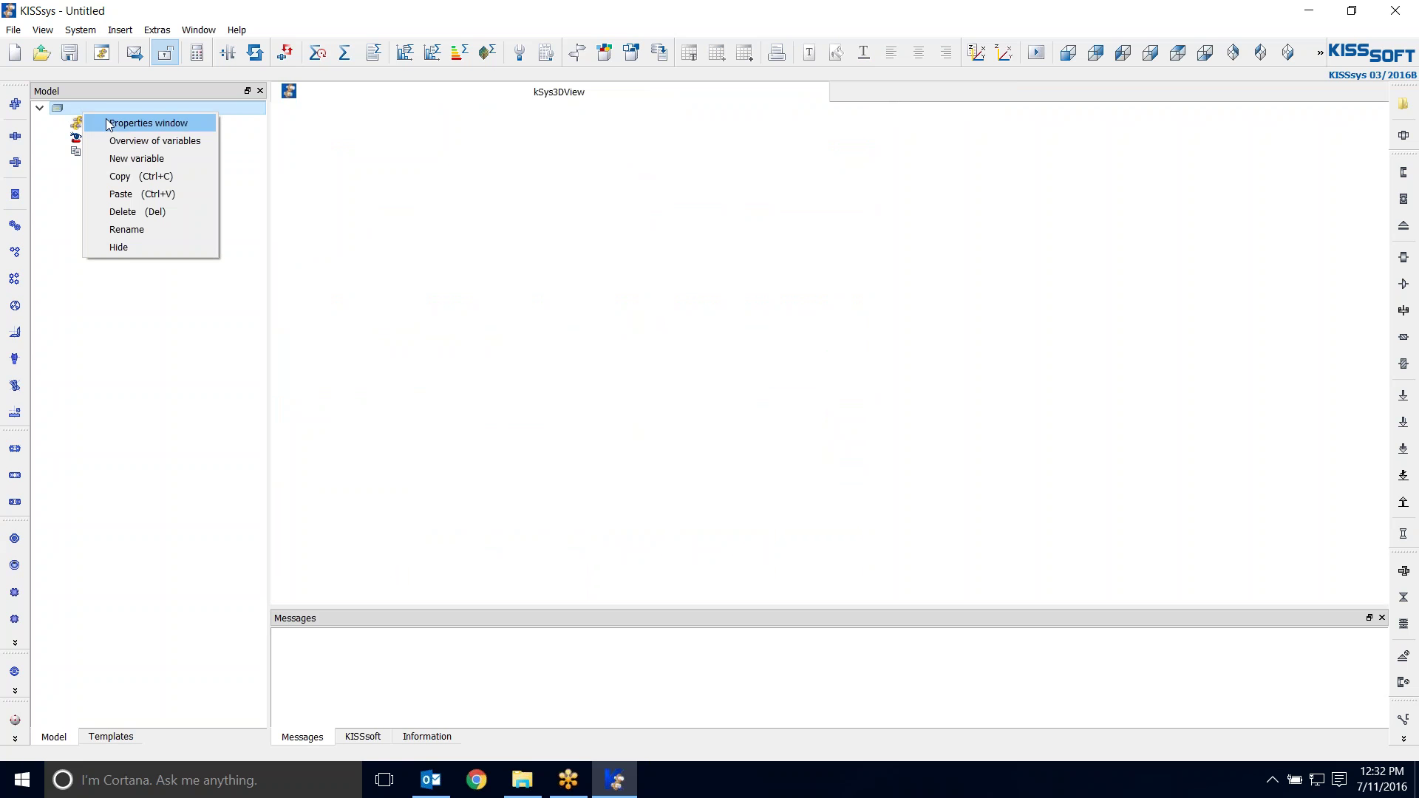
{"action": "left_click", "coordinate": [164, 353]}
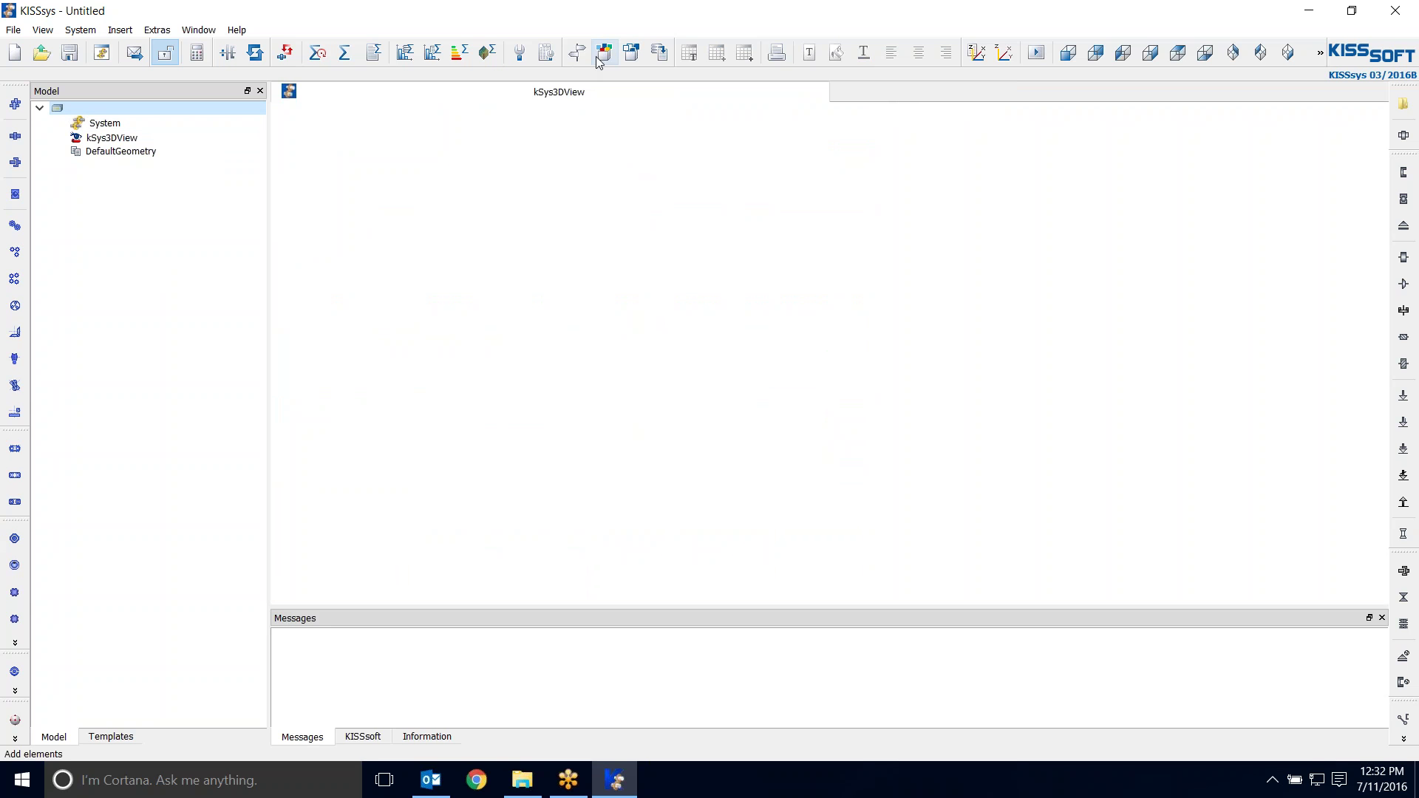
{"action": "left_click", "coordinate": [167, 53]}
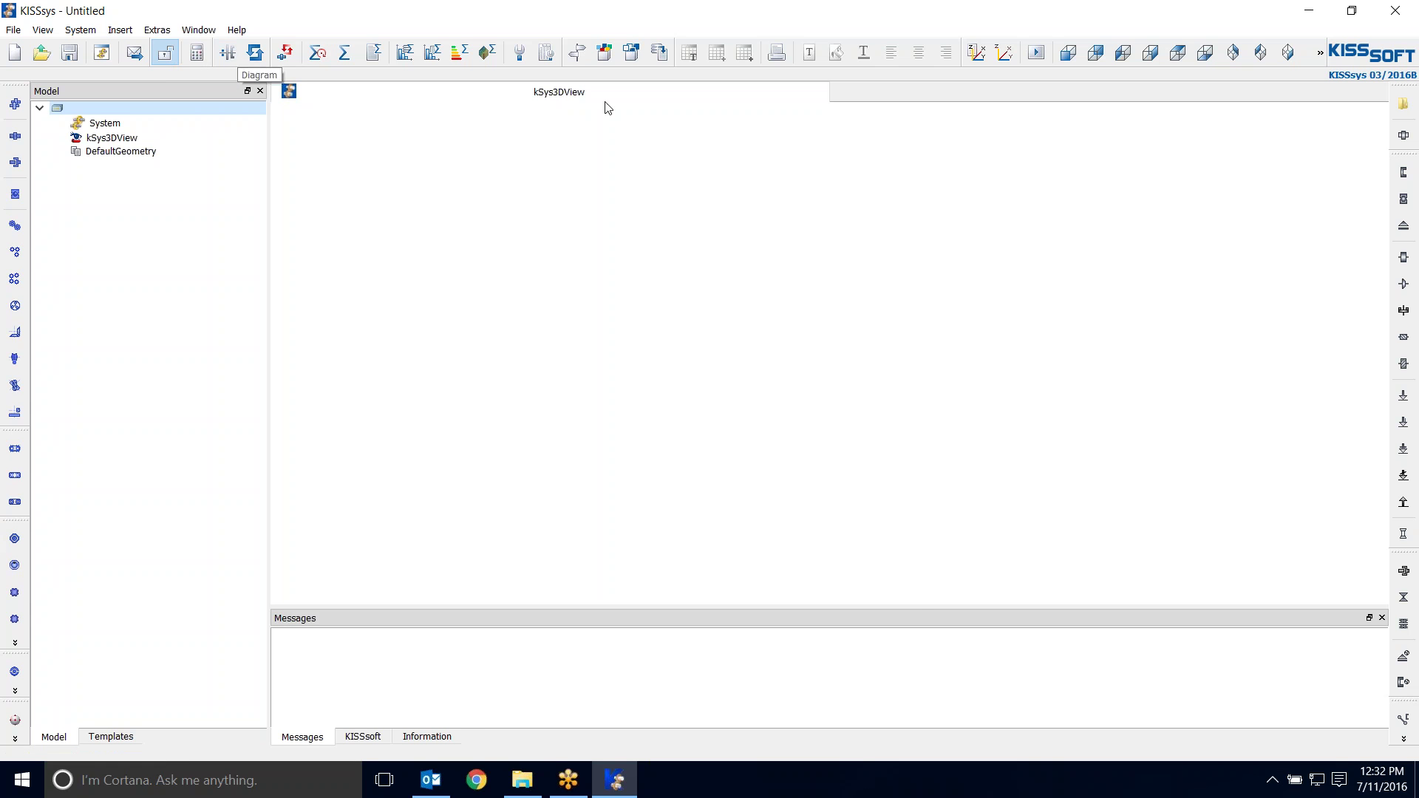
Step: Add a group named GB at the top level of the model
{"action": "left_click", "coordinate": [603, 53]}
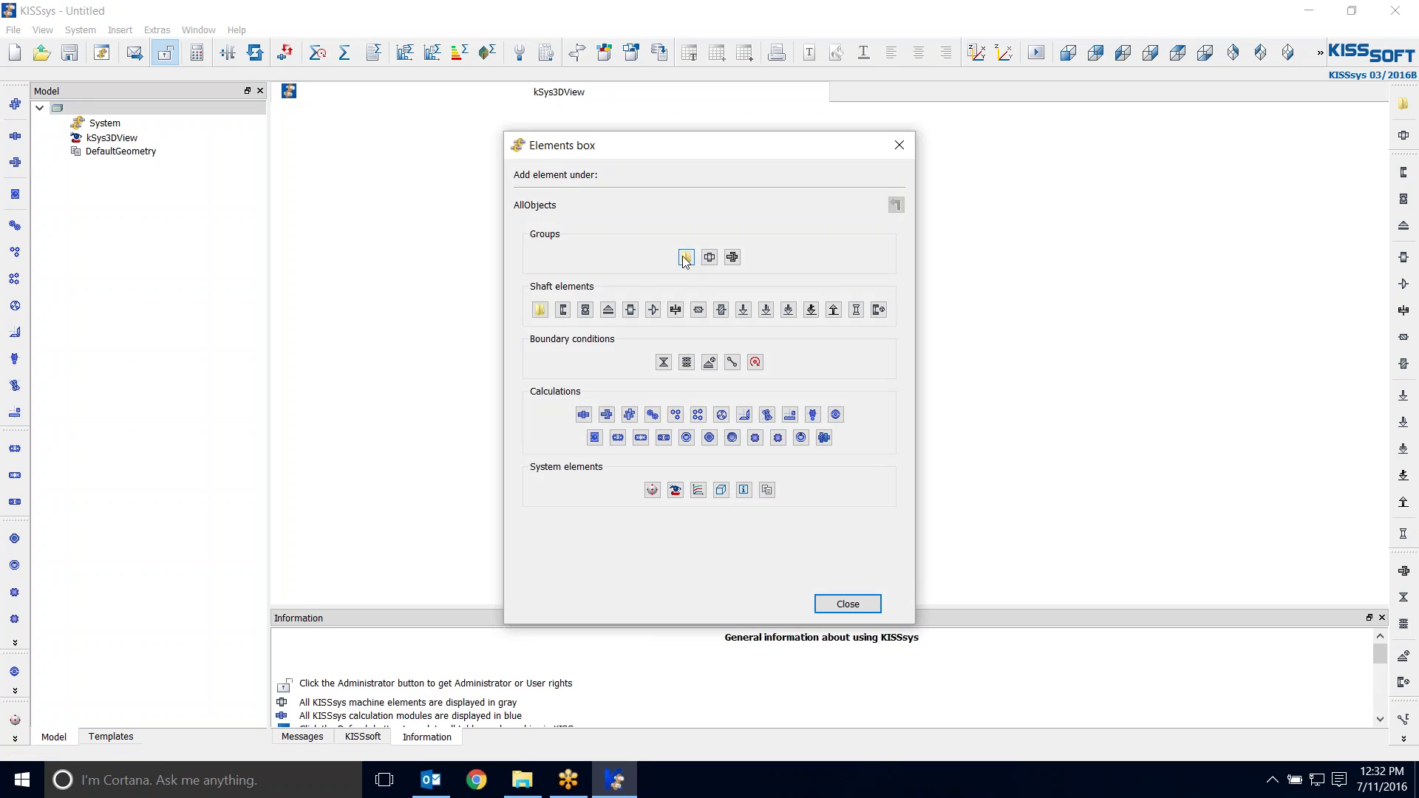
{"action": "left_click", "coordinate": [686, 258]}
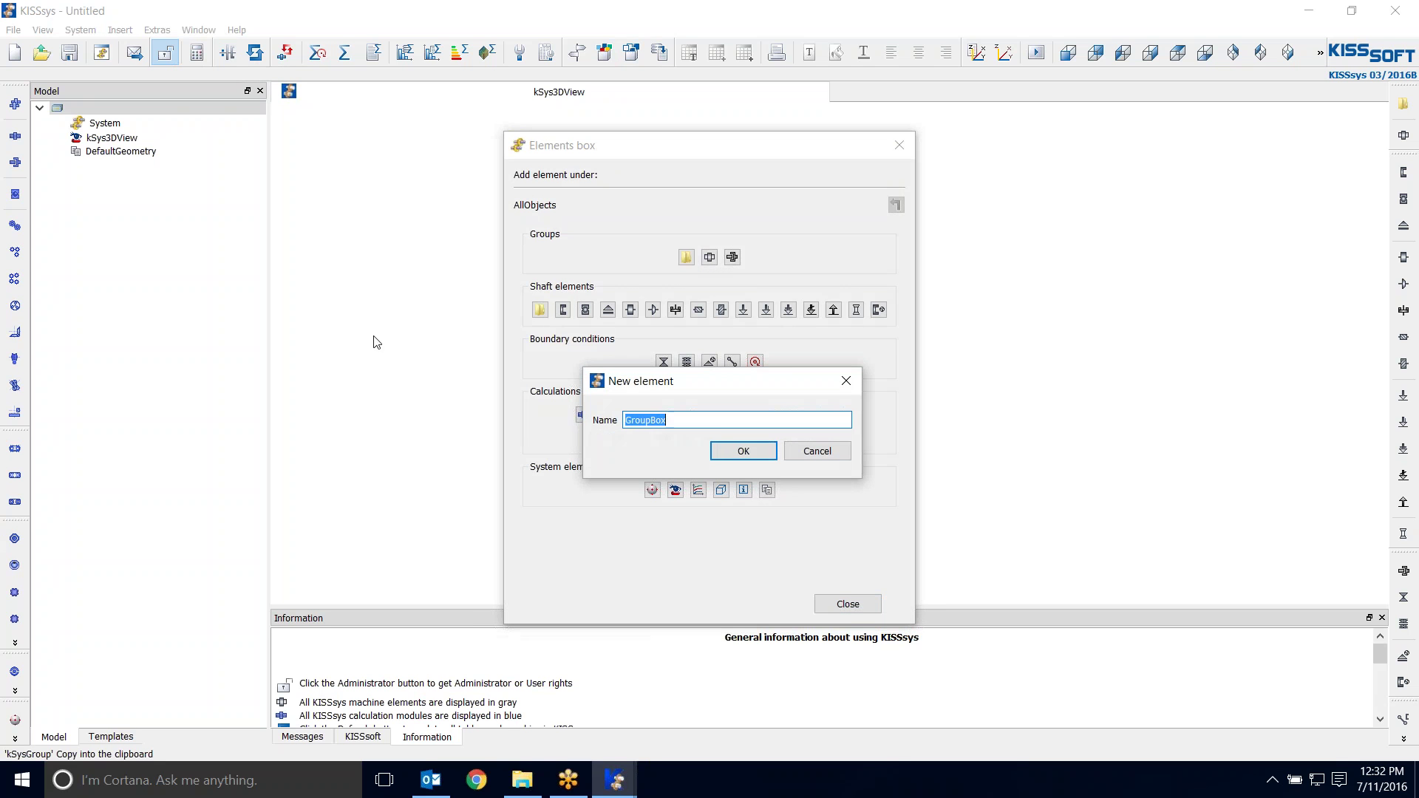
{"action": "type", "text": "G"}
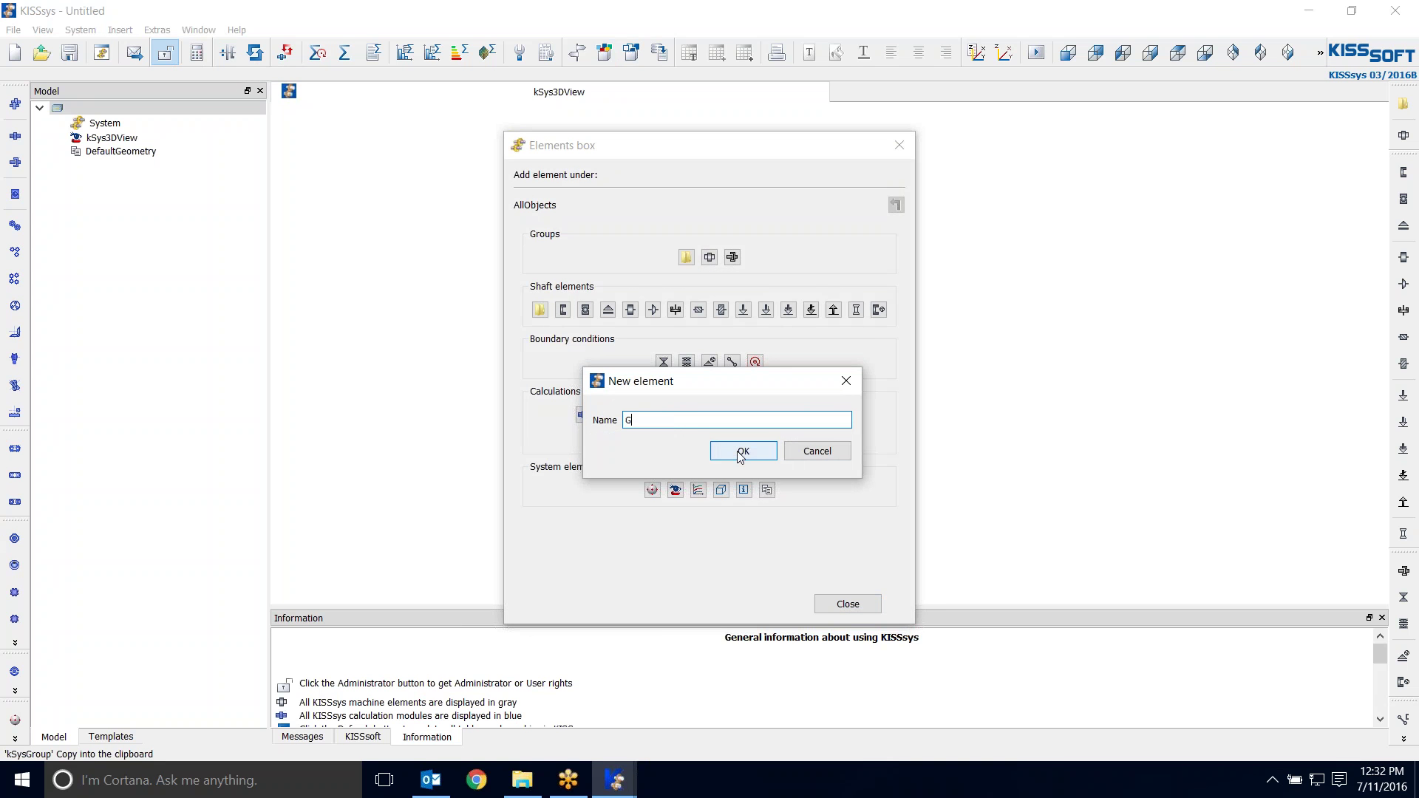
{"action": "type", "text": "B"}
{"action": "left_click", "coordinate": [739, 452]}
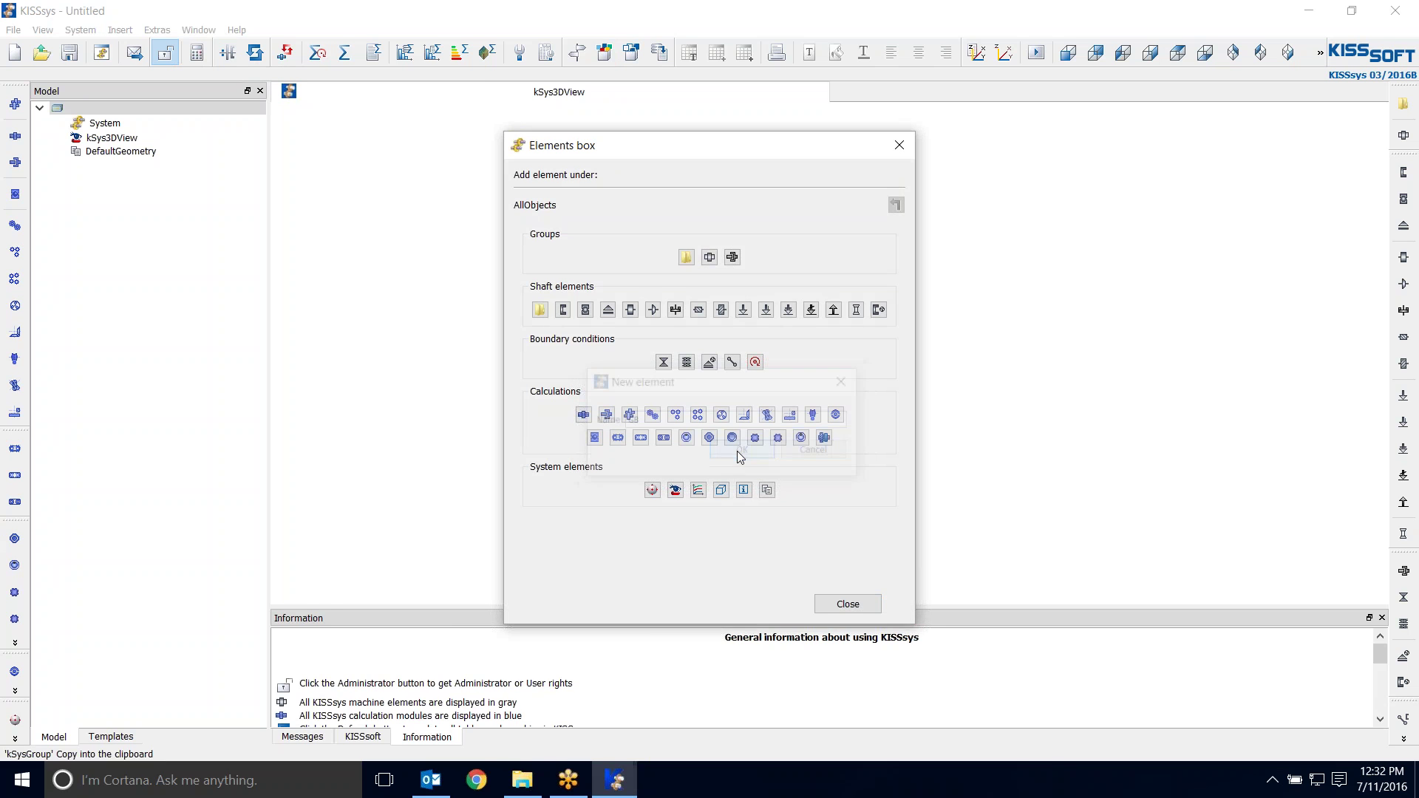
{"action": "left_click", "coordinate": [848, 605]}
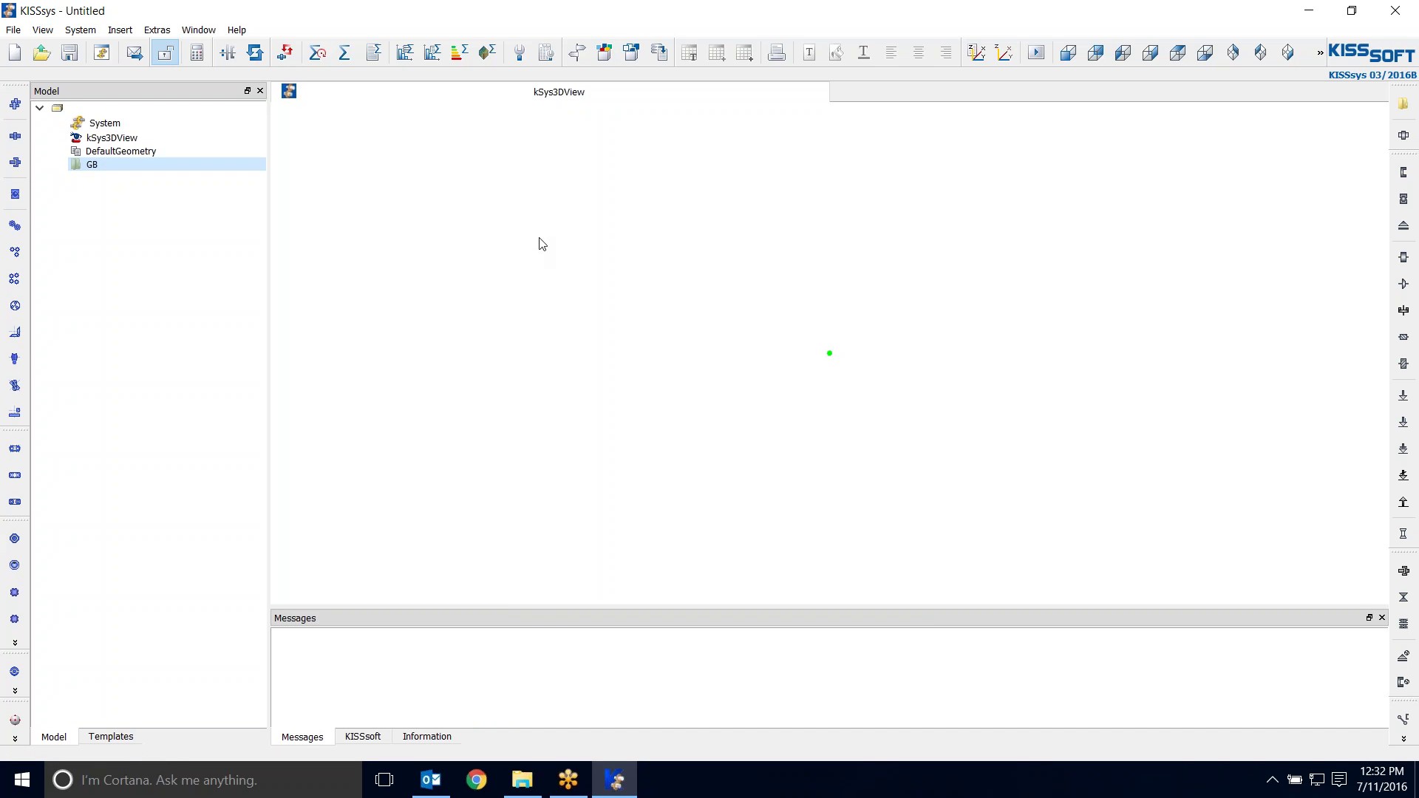
Step: Insert the default planetary gear template into the GB group, naming it Stage1
{"action": "left_click", "coordinate": [630, 53]}
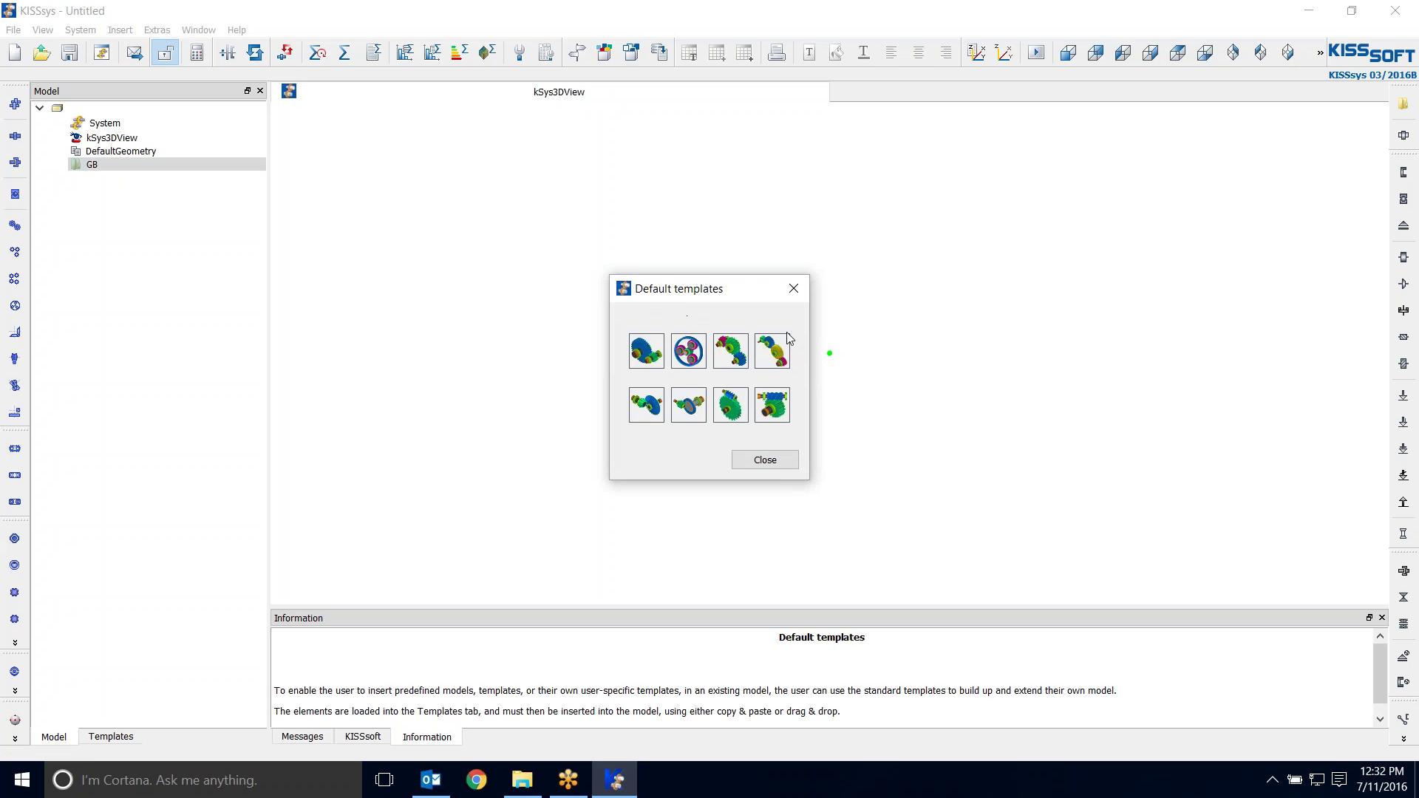
{"action": "left_click", "coordinate": [688, 366]}
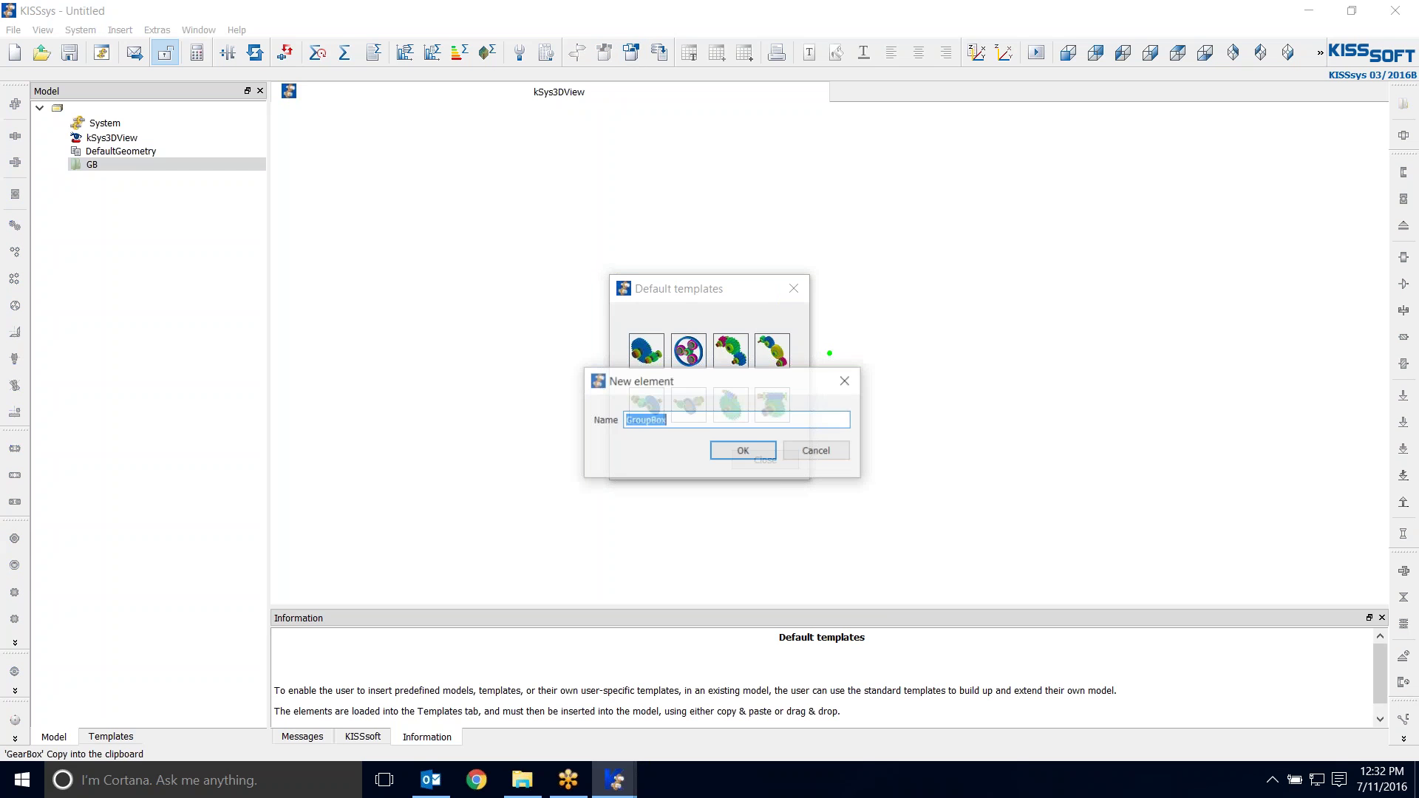
{"action": "type", "text": "Stage1"}
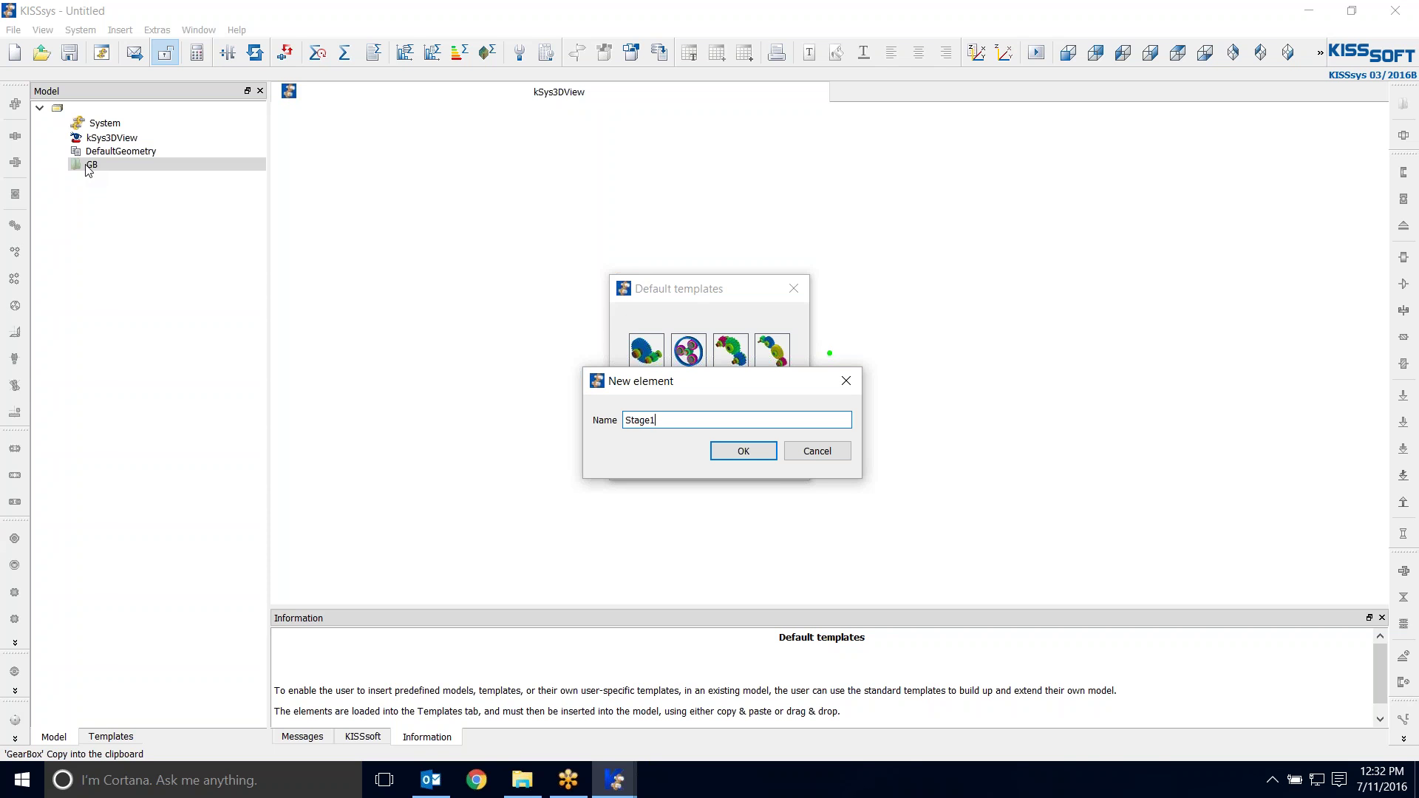
{"action": "left_click", "coordinate": [746, 451]}
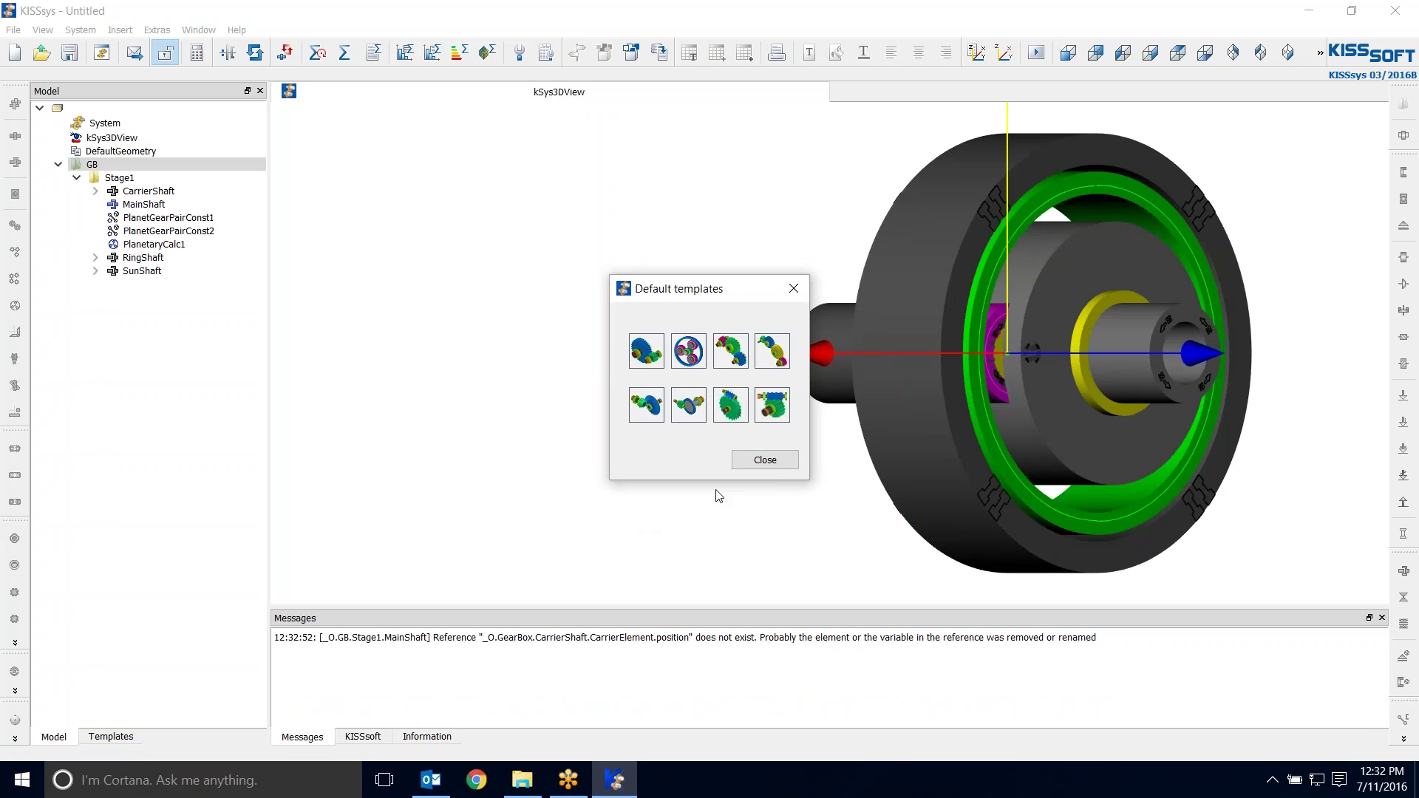
{"action": "left_click", "coordinate": [765, 459]}
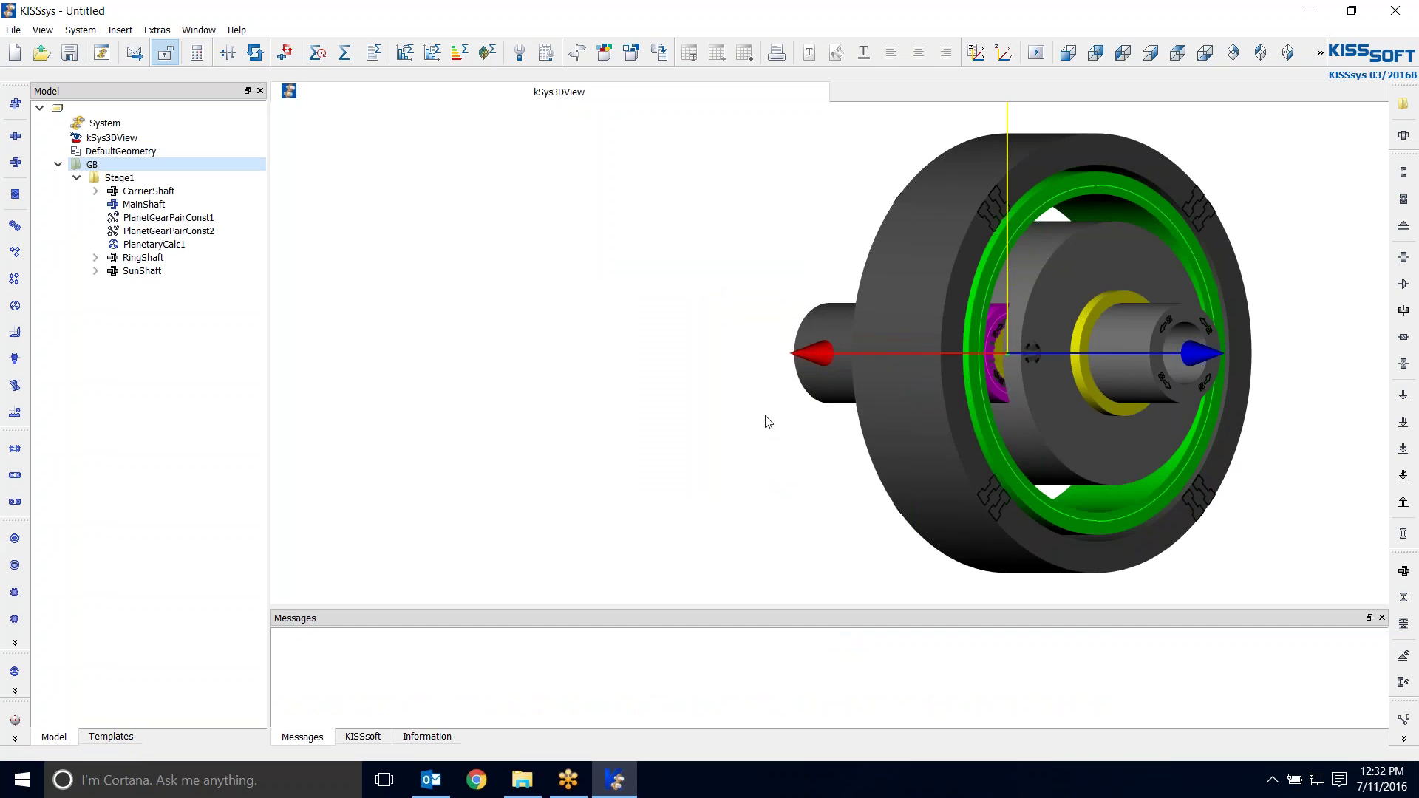
Step: Inspect the planetary stage in 3D and review the element sizes in the DefaultGeometry table
{"action": "left_click_drag", "start_coordinate": [763, 419], "coordinate": [1037, 397]}
{"action": "left_click_drag", "start_coordinate": [938, 365], "coordinate": [881, 303]}
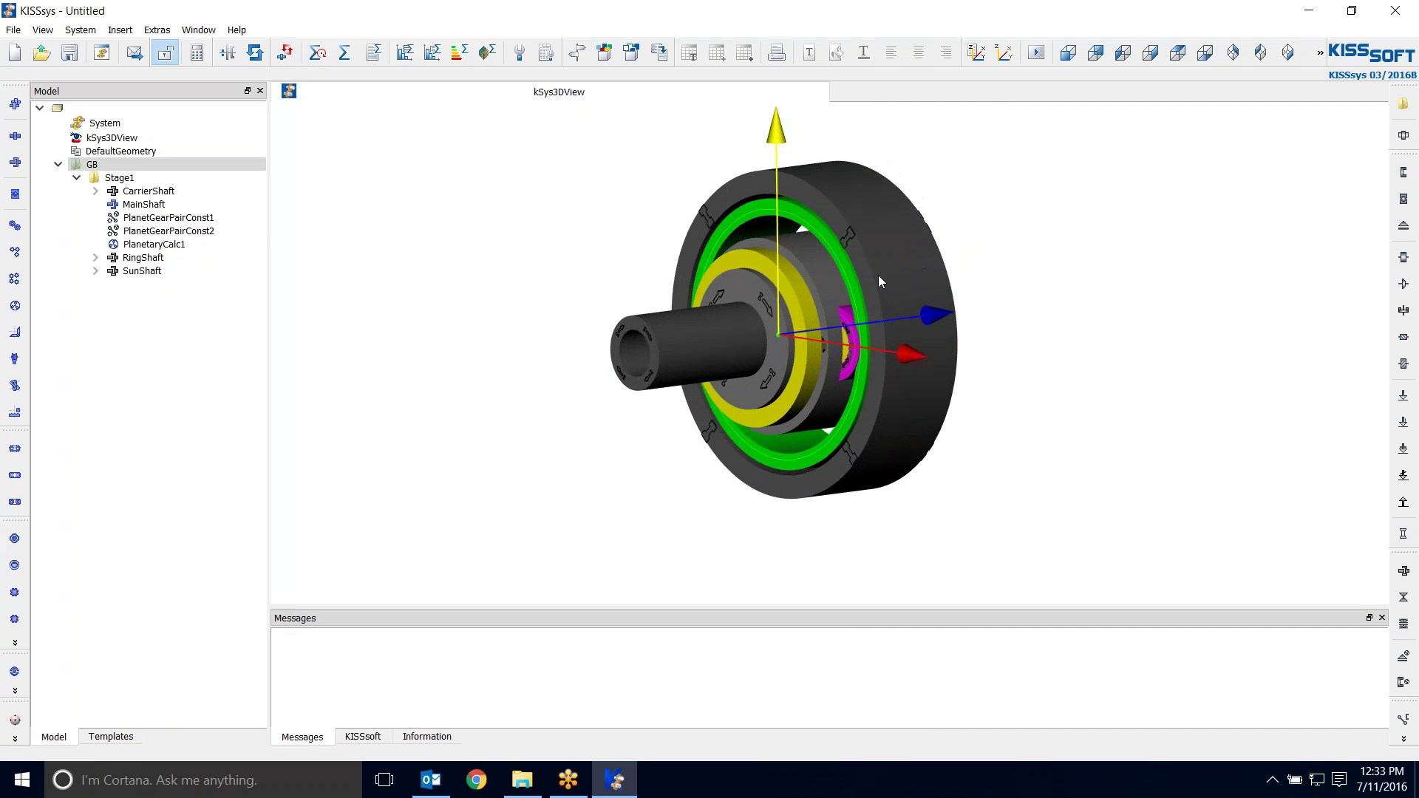
{"action": "scroll", "coordinate": [871, 255], "scroll_direction": "down", "scroll_amount": 2}
{"action": "scroll", "coordinate": [868, 259], "scroll_direction": "up", "scroll_amount": 5}
{"action": "double_click", "coordinate": [115, 151]}
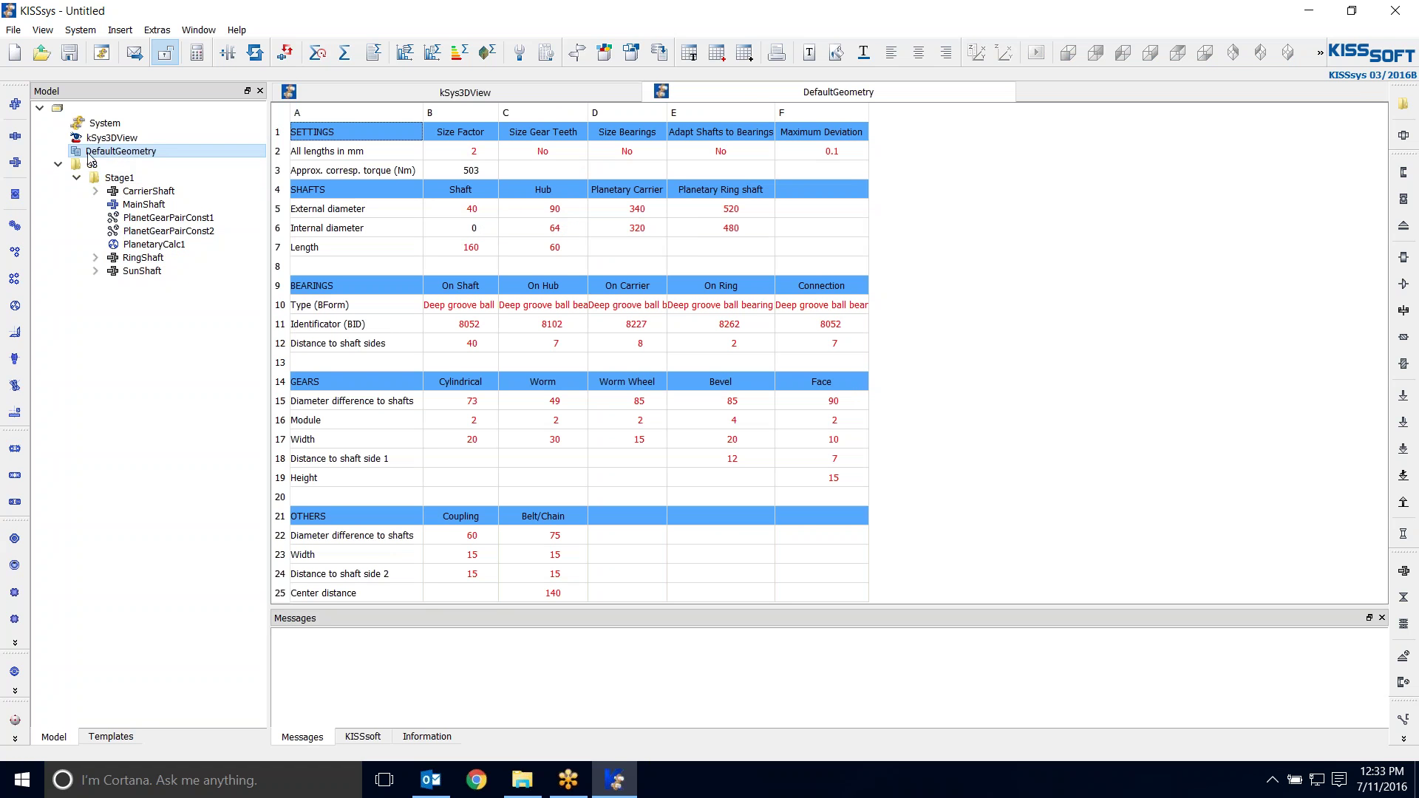
{"action": "right_click", "coordinate": [787, 99]}
{"action": "left_click", "coordinate": [816, 108]}
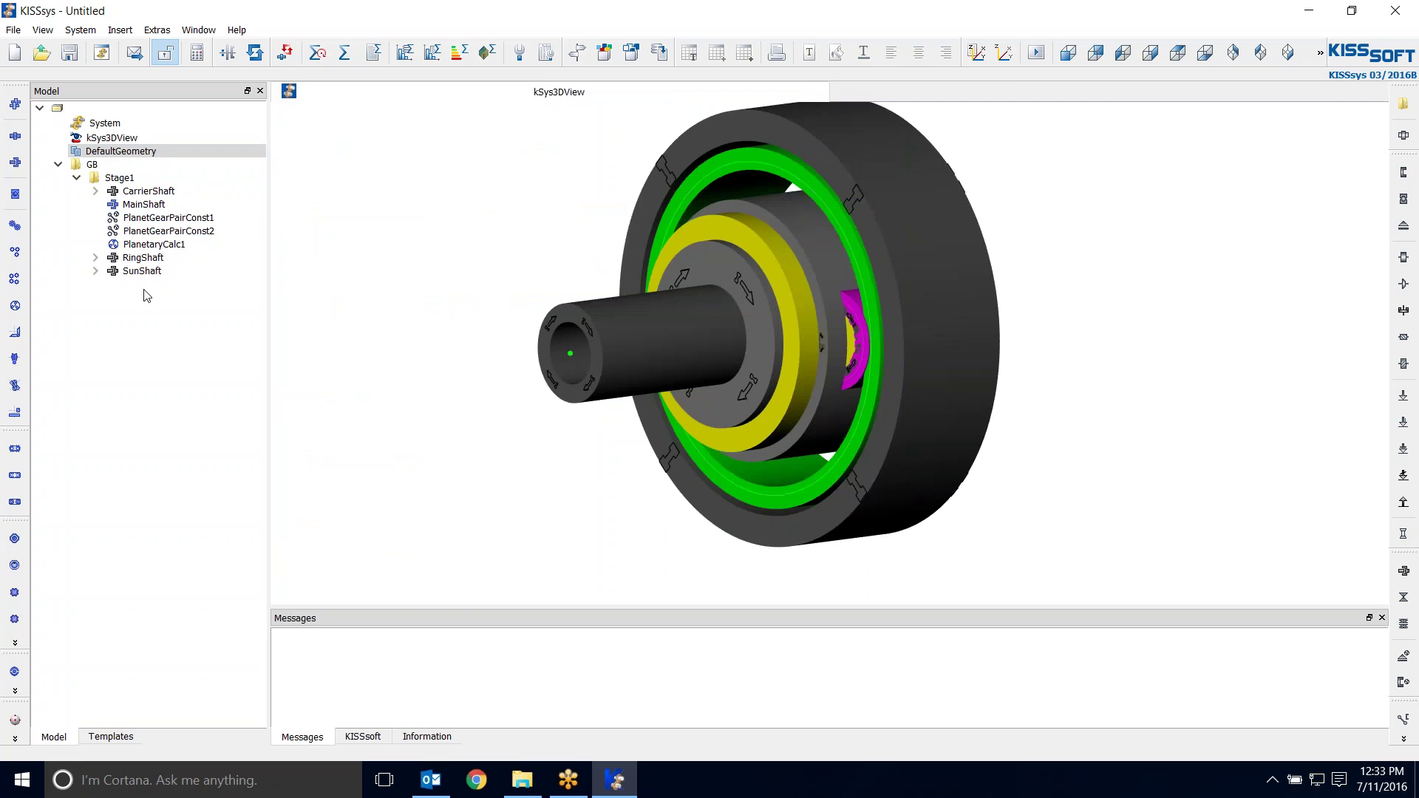
Step: Review the sun shaft's cylinder in the MainShaft calculation of Stage1, closing the calculation when done
{"action": "left_click", "coordinate": [139, 206]}
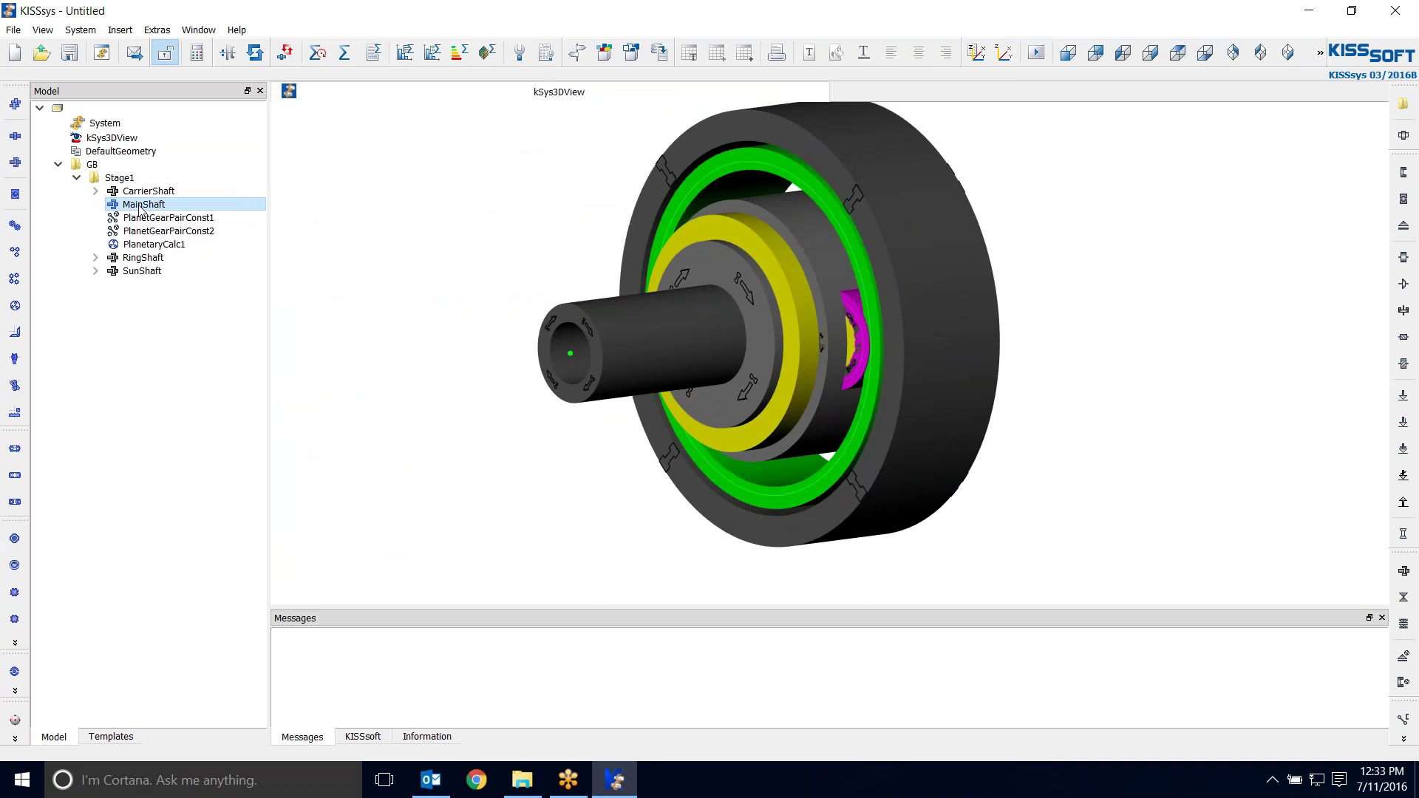
{"action": "double_click", "coordinate": [139, 206]}
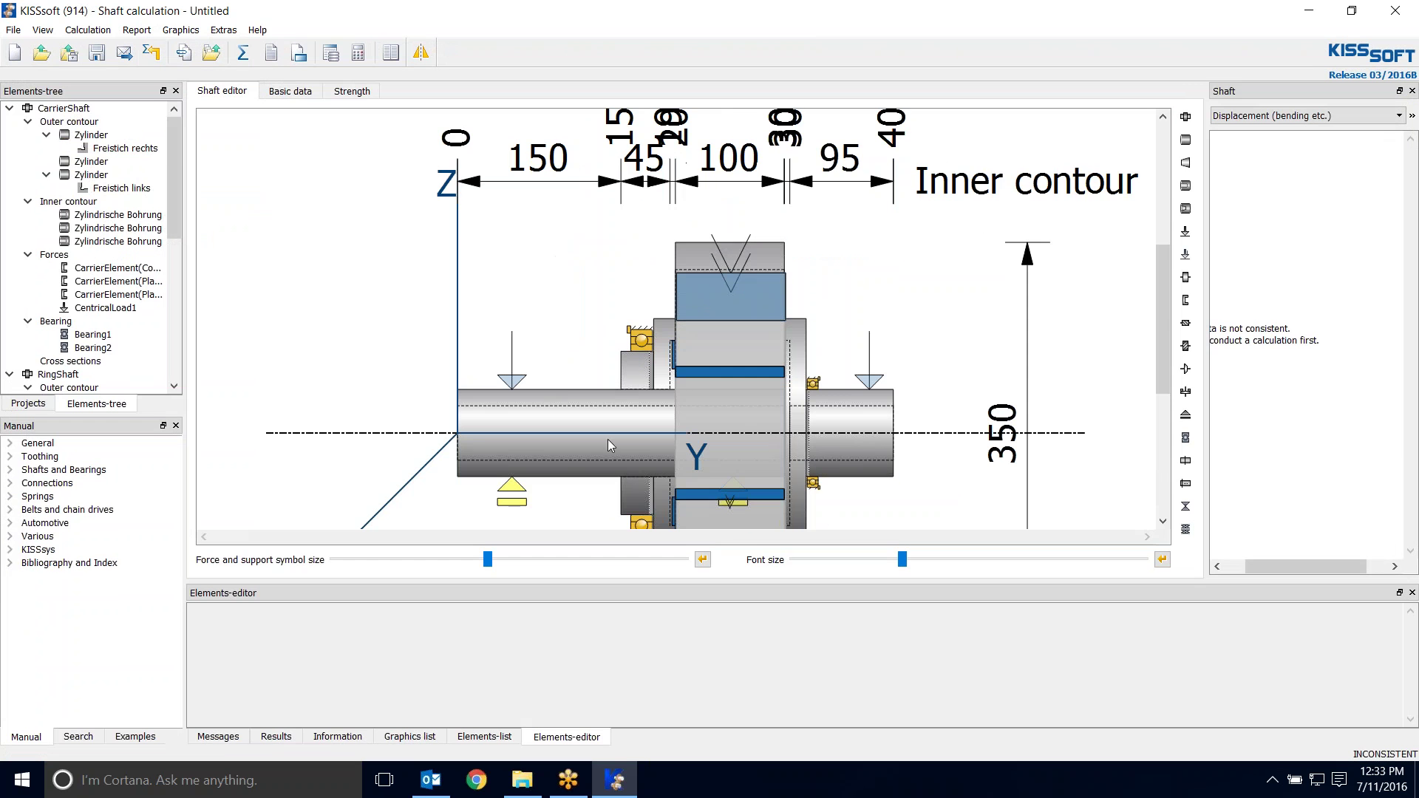
{"action": "left_click", "coordinate": [564, 399]}
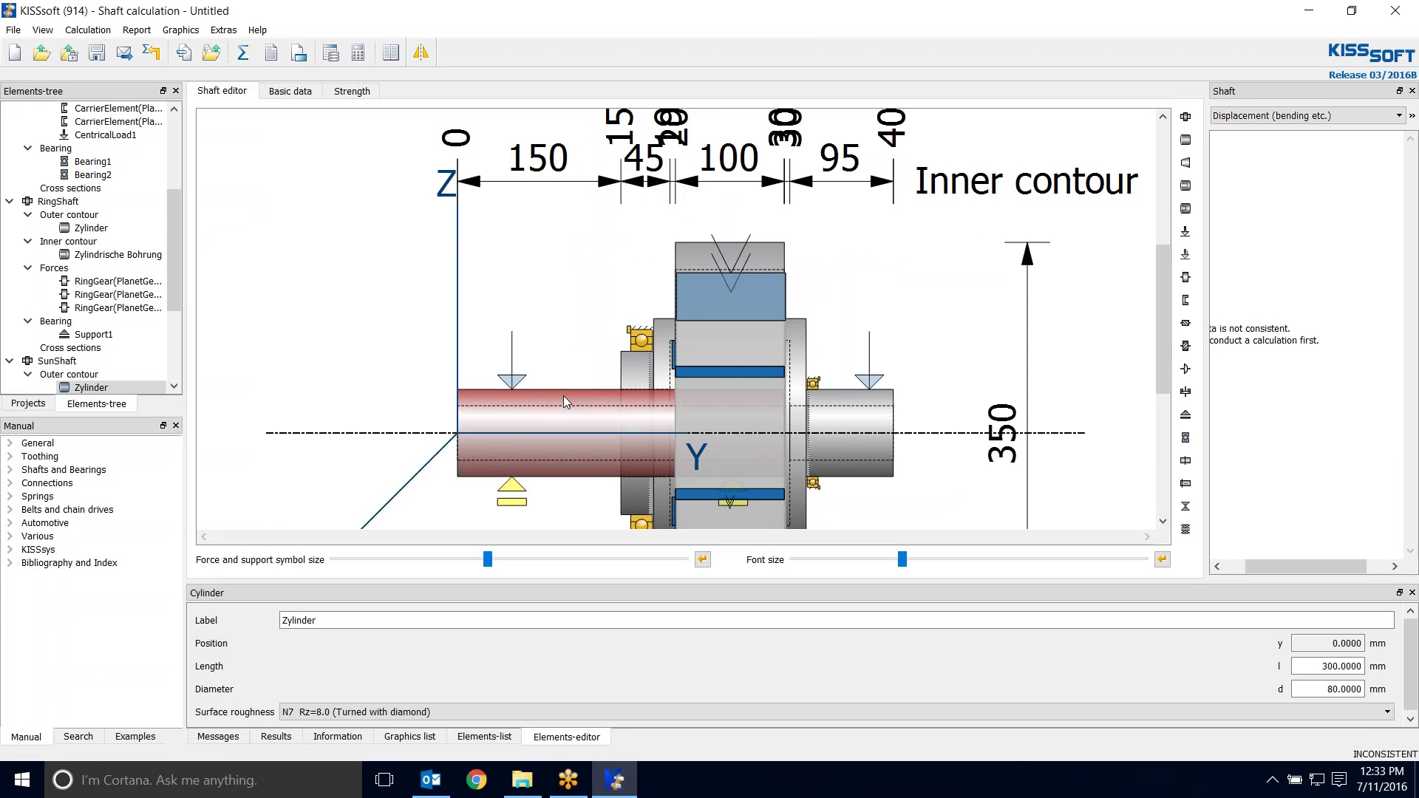
{"action": "scroll", "coordinate": [1412, 691], "scroll_direction": "down", "scroll_amount": 1}
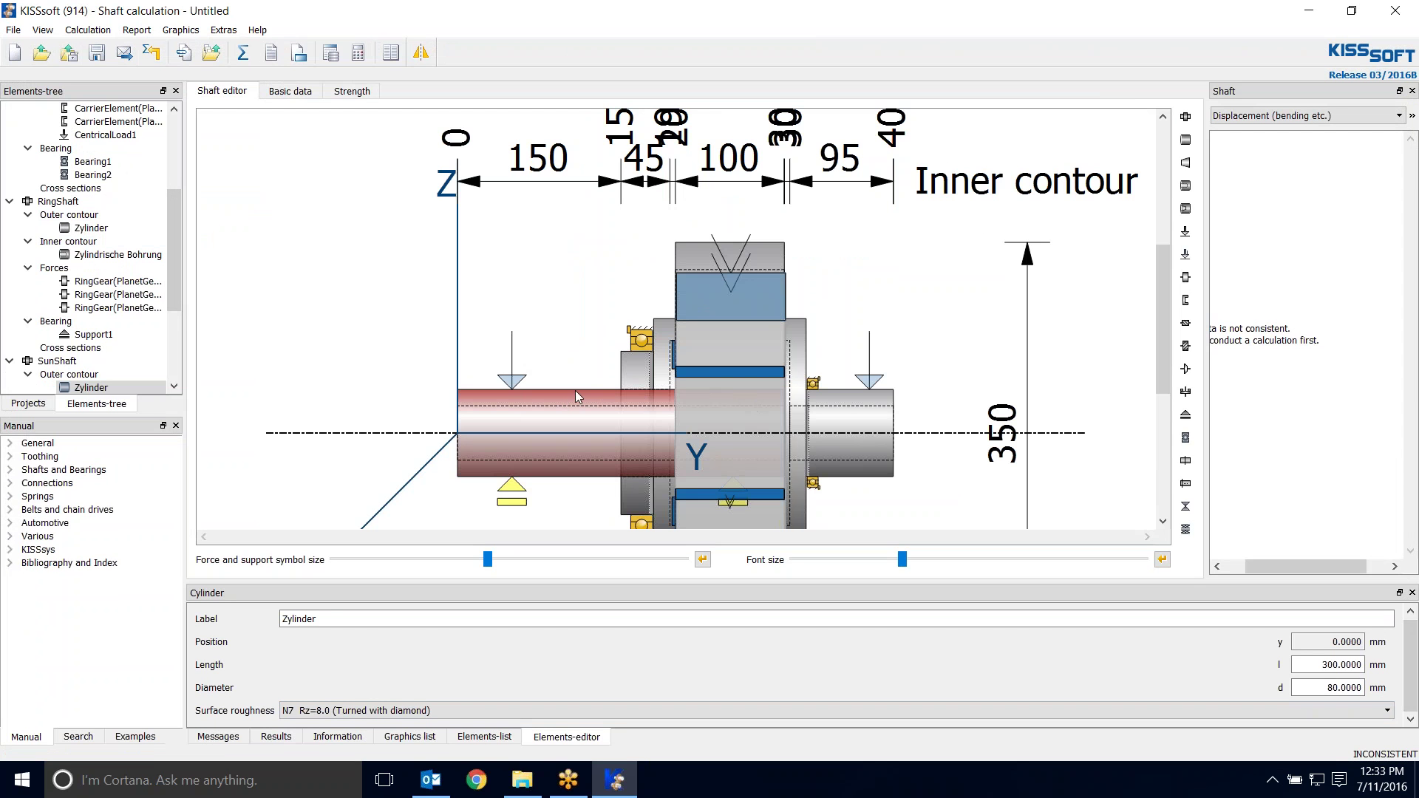
{"action": "scroll", "coordinate": [623, 390], "scroll_direction": "up", "scroll_amount": 2}
{"action": "scroll", "coordinate": [612, 387], "scroll_direction": "down", "scroll_amount": 2}
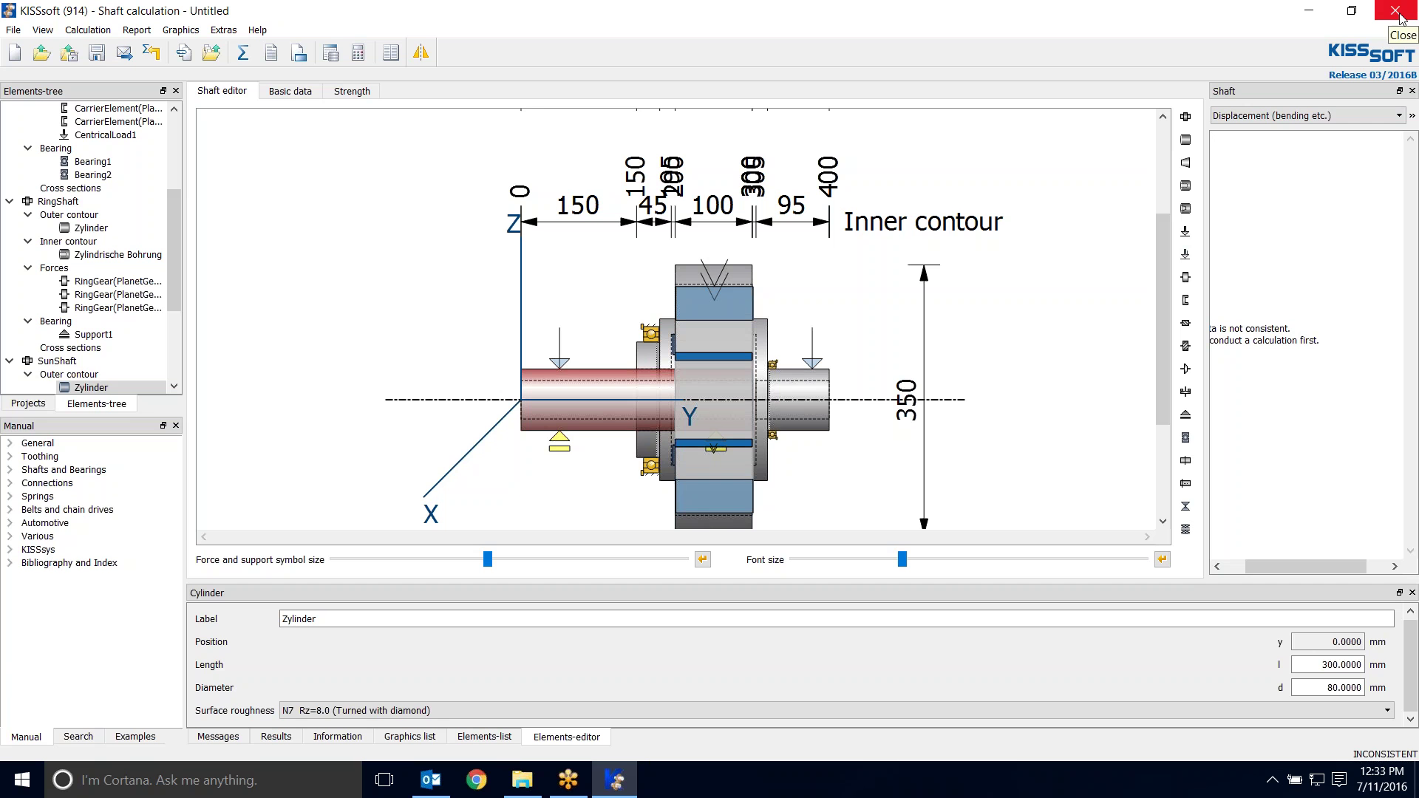
{"action": "left_click", "coordinate": [1396, 11]}
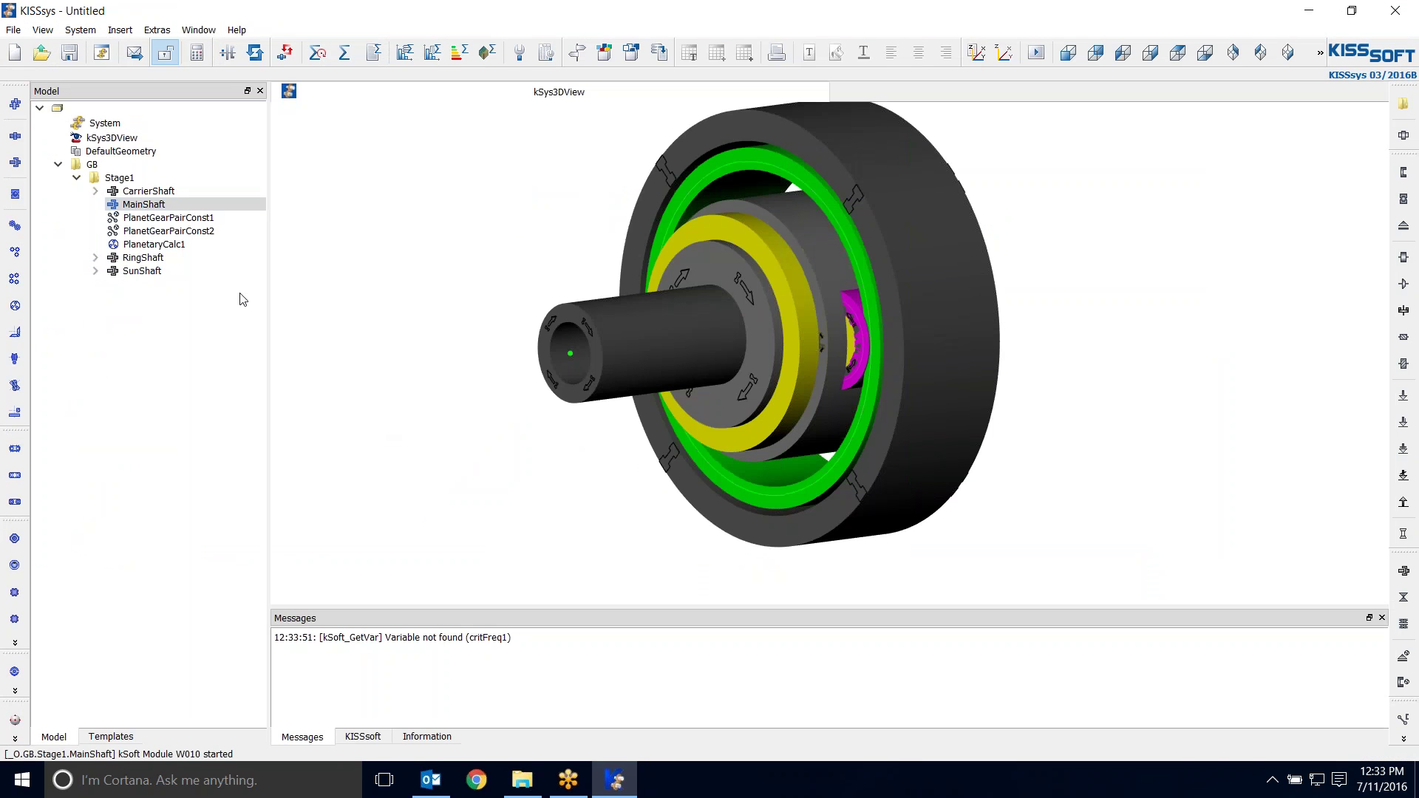
Step: Examine the elements under RingShaft and SunShaft, and locate the ring shaft in the 3D model
{"action": "left_click", "coordinate": [94, 271]}
{"action": "left_click", "coordinate": [94, 271]}
{"action": "left_click", "coordinate": [95, 257]}
{"action": "left_click", "coordinate": [95, 297]}
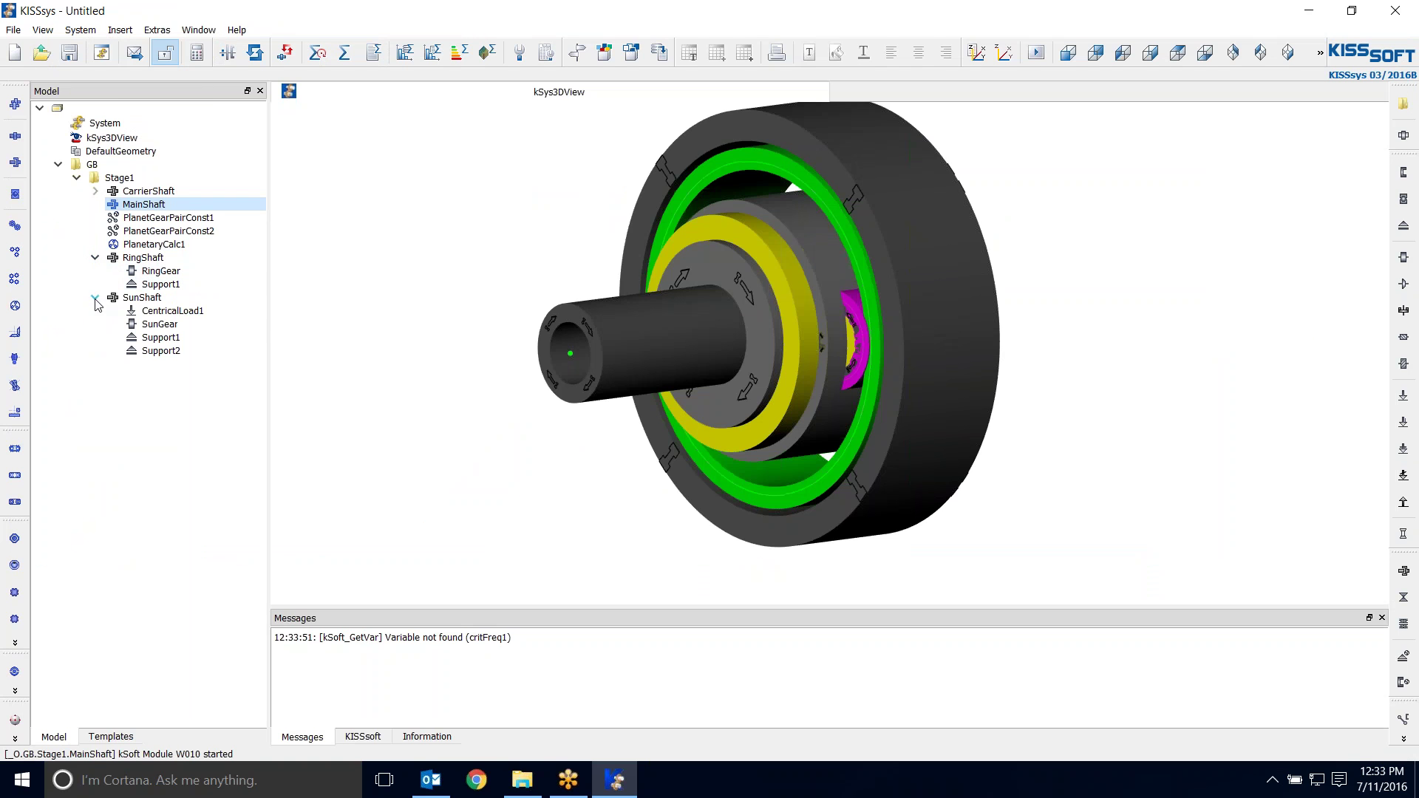
{"action": "left_click", "coordinate": [129, 297]}
{"action": "left_click", "coordinate": [143, 257]}
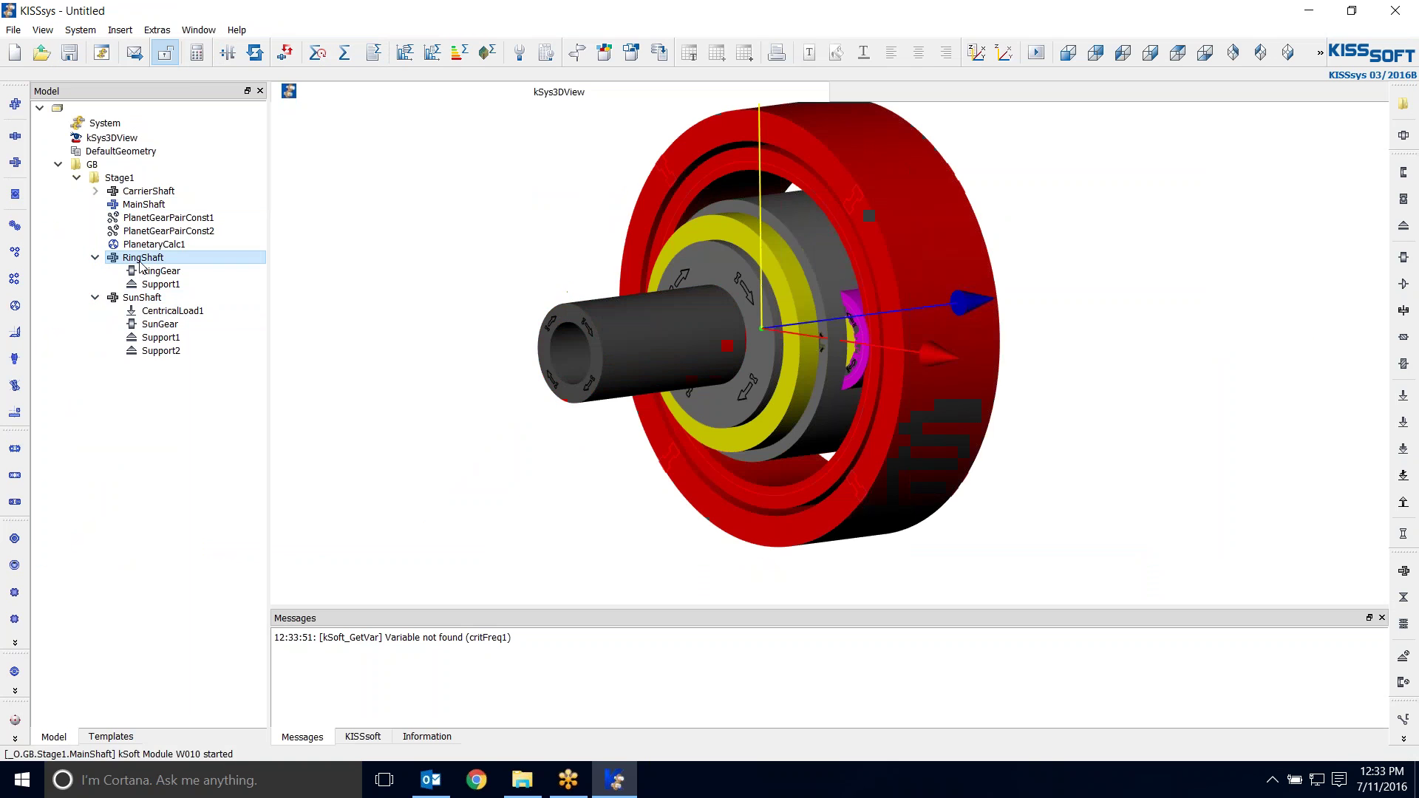
{"action": "left_click", "coordinate": [783, 379]}
{"action": "left_click_drag", "start_coordinate": [709, 403], "coordinate": [254, 334]}
Step: Add a coupling named Input to the SunShaft of Stage1
{"action": "left_click", "coordinate": [161, 298]}
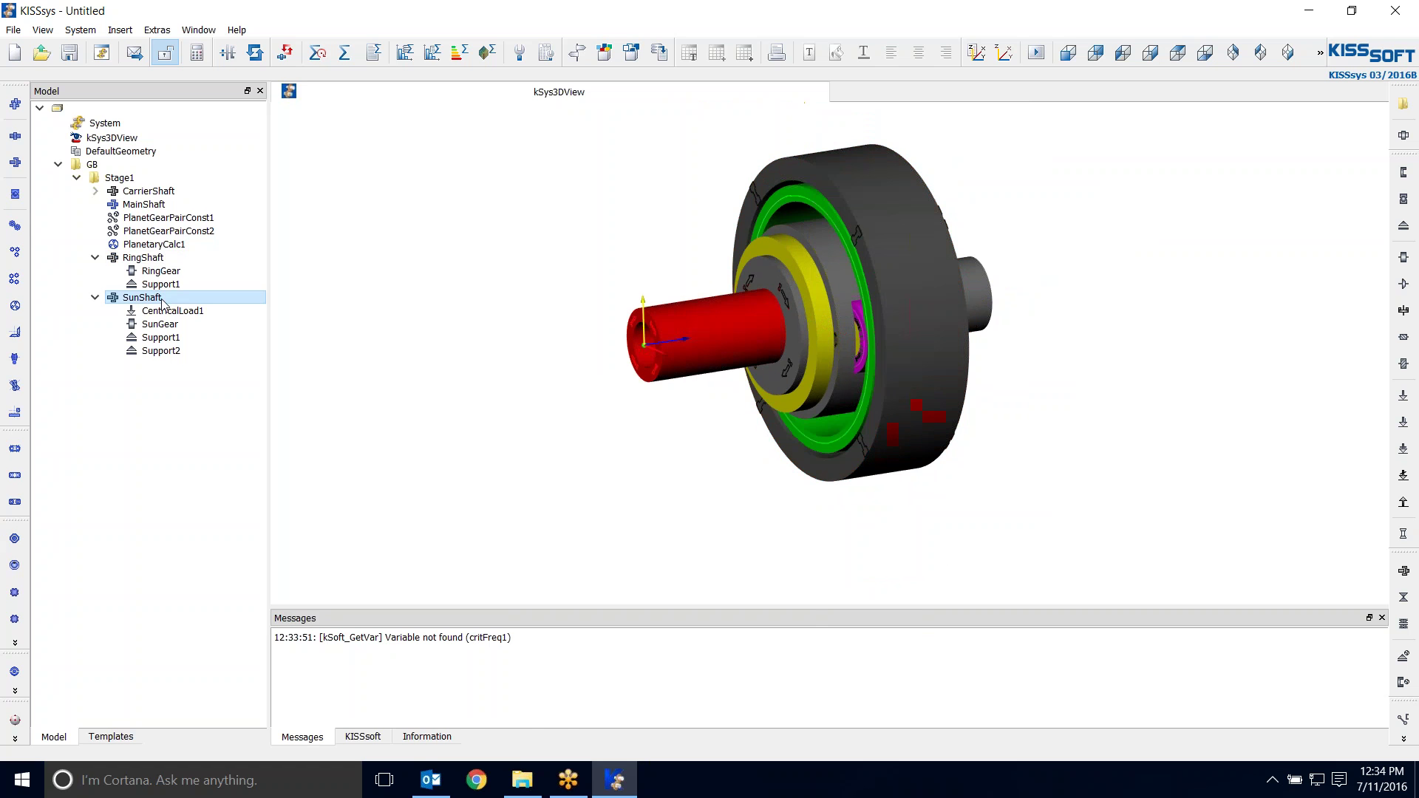
{"action": "left_click", "coordinate": [604, 54]}
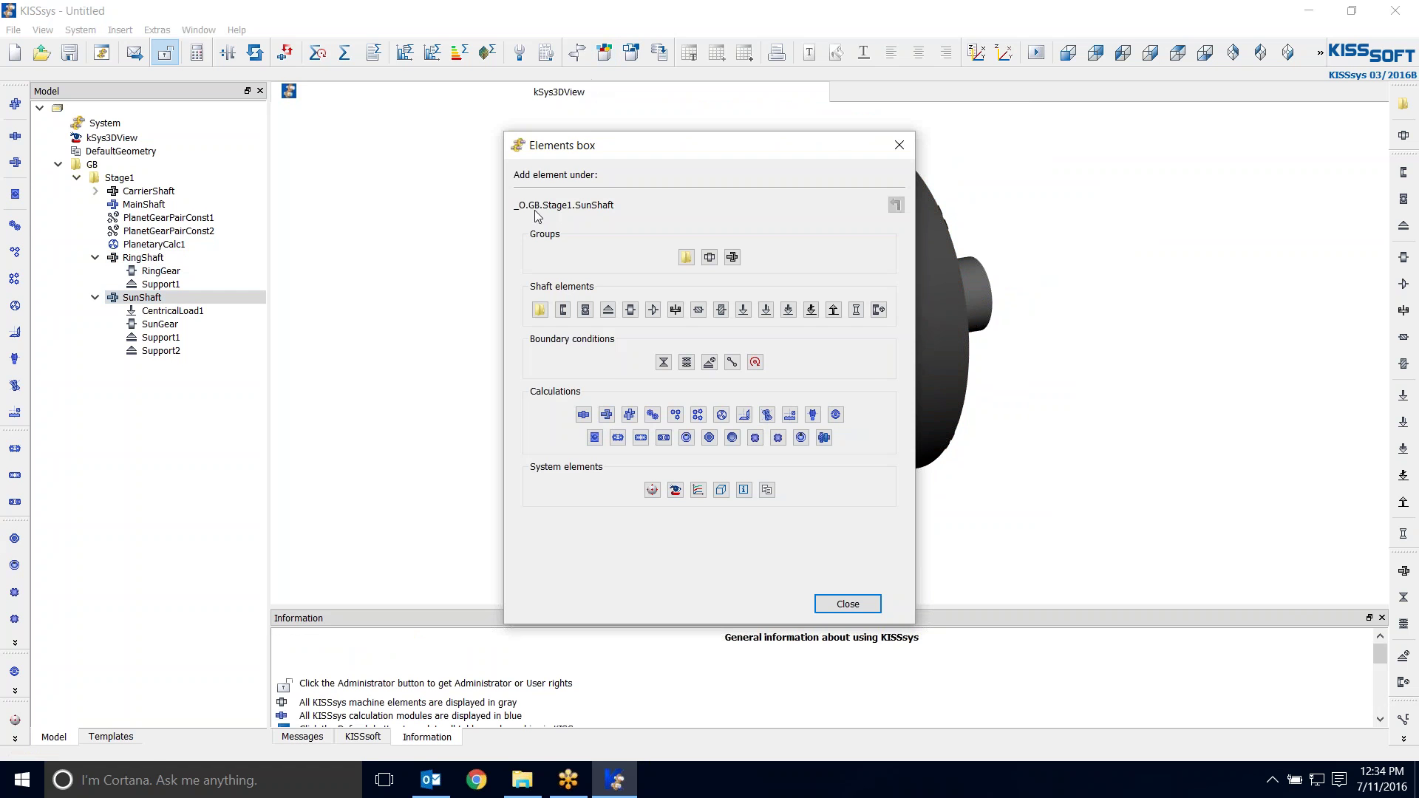
{"action": "left_click", "coordinate": [562, 309]}
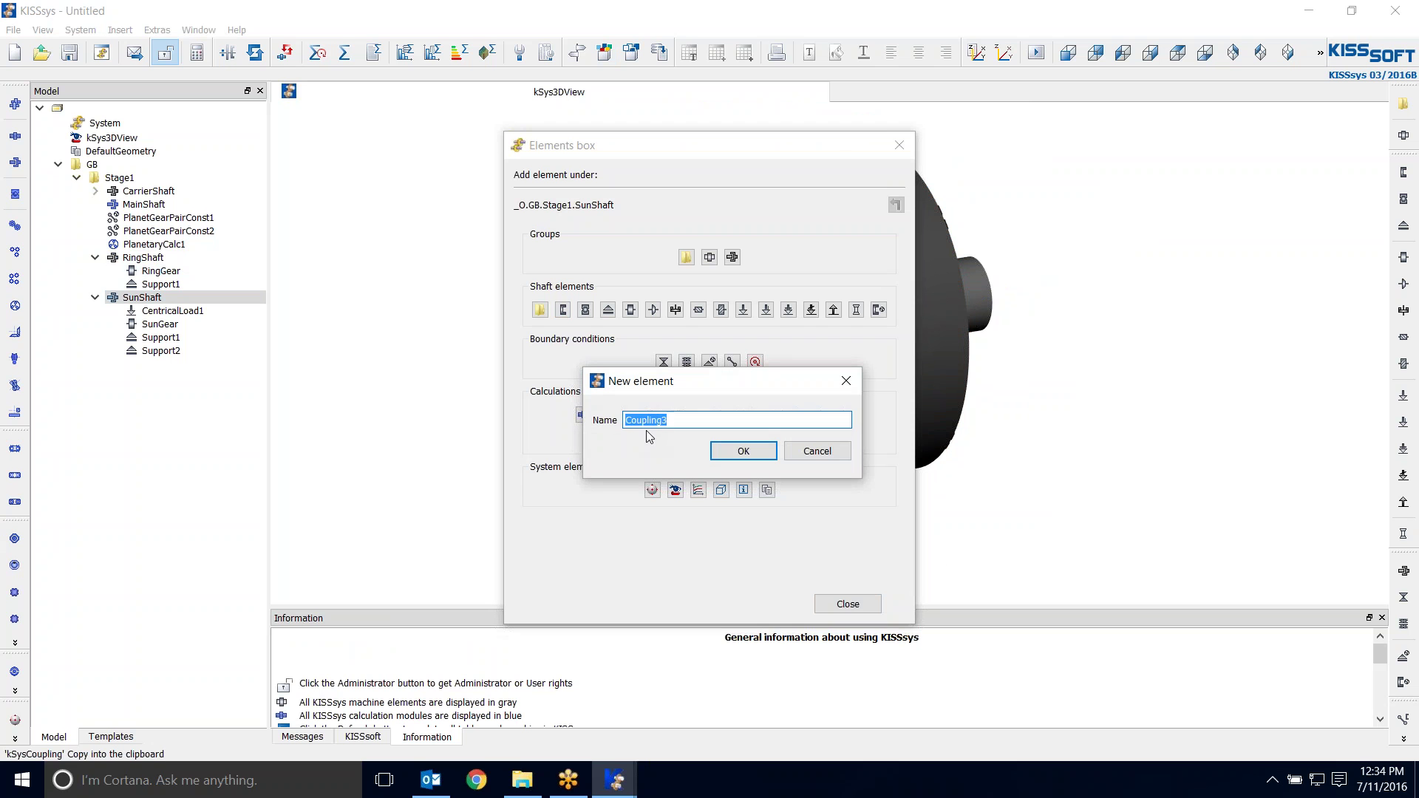
{"action": "type", "text": "Input"}
{"action": "left_click", "coordinate": [730, 450]}
{"action": "left_click", "coordinate": [899, 145]}
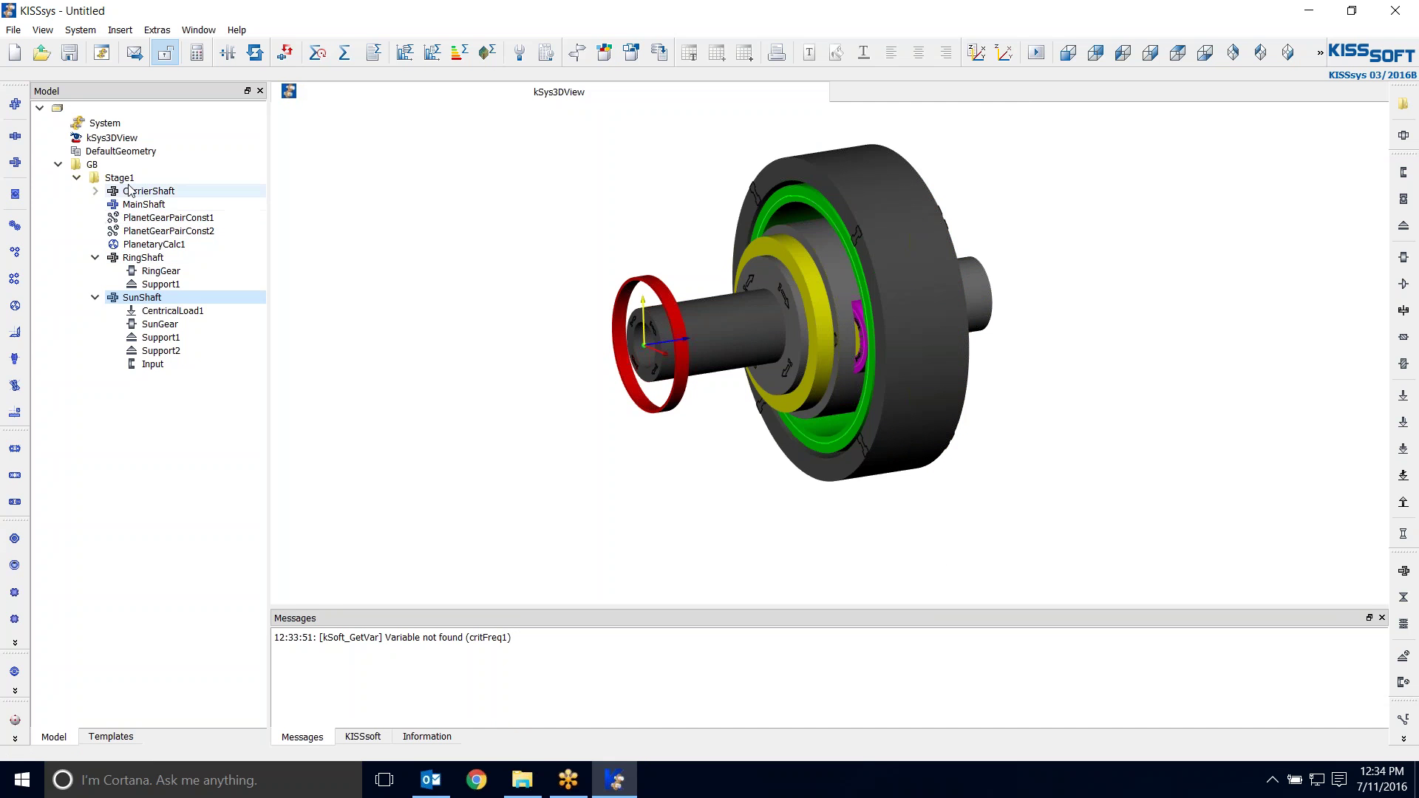
Step: Add a coupling named Output to the CarrierShaft of Stage1
{"action": "left_click", "coordinate": [151, 192]}
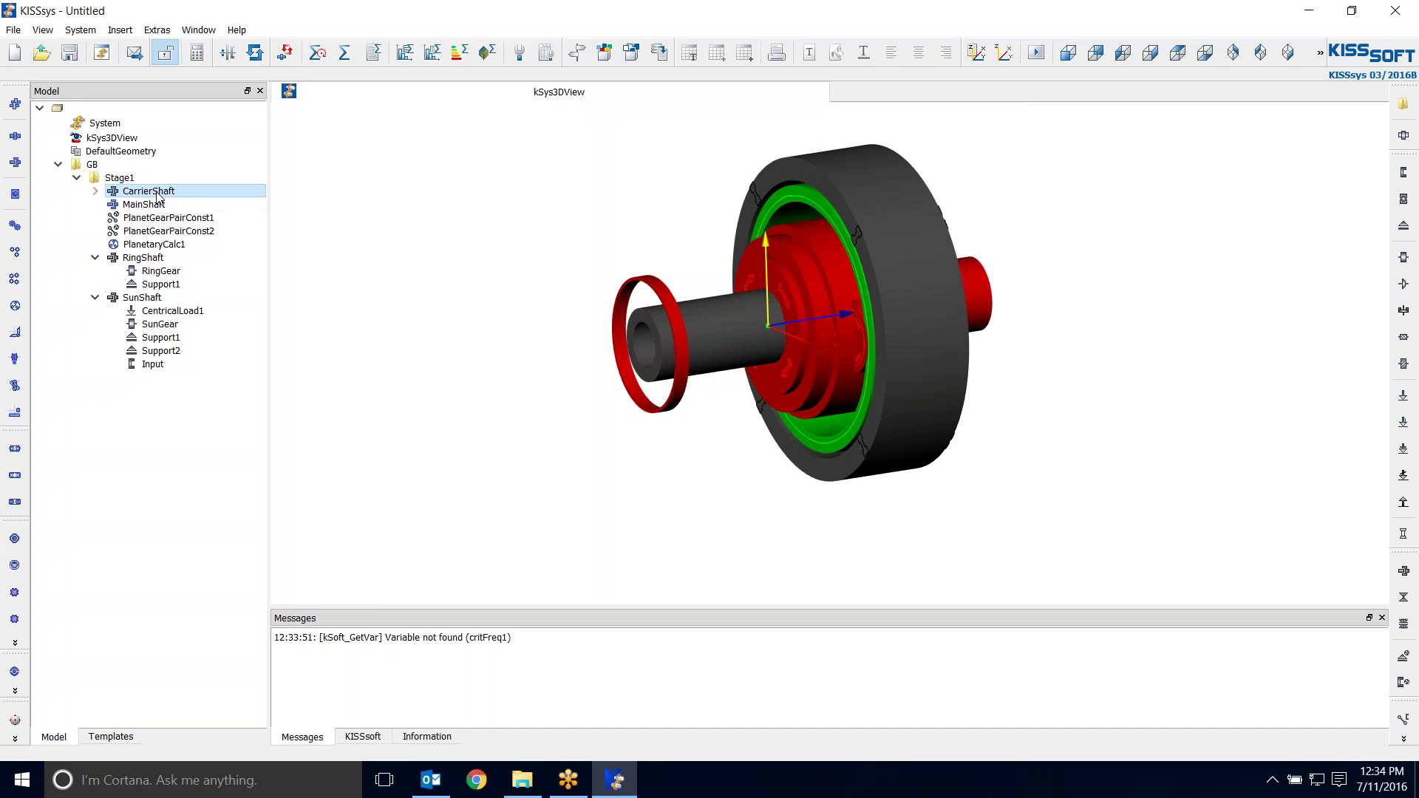
{"action": "left_click", "coordinate": [96, 191]}
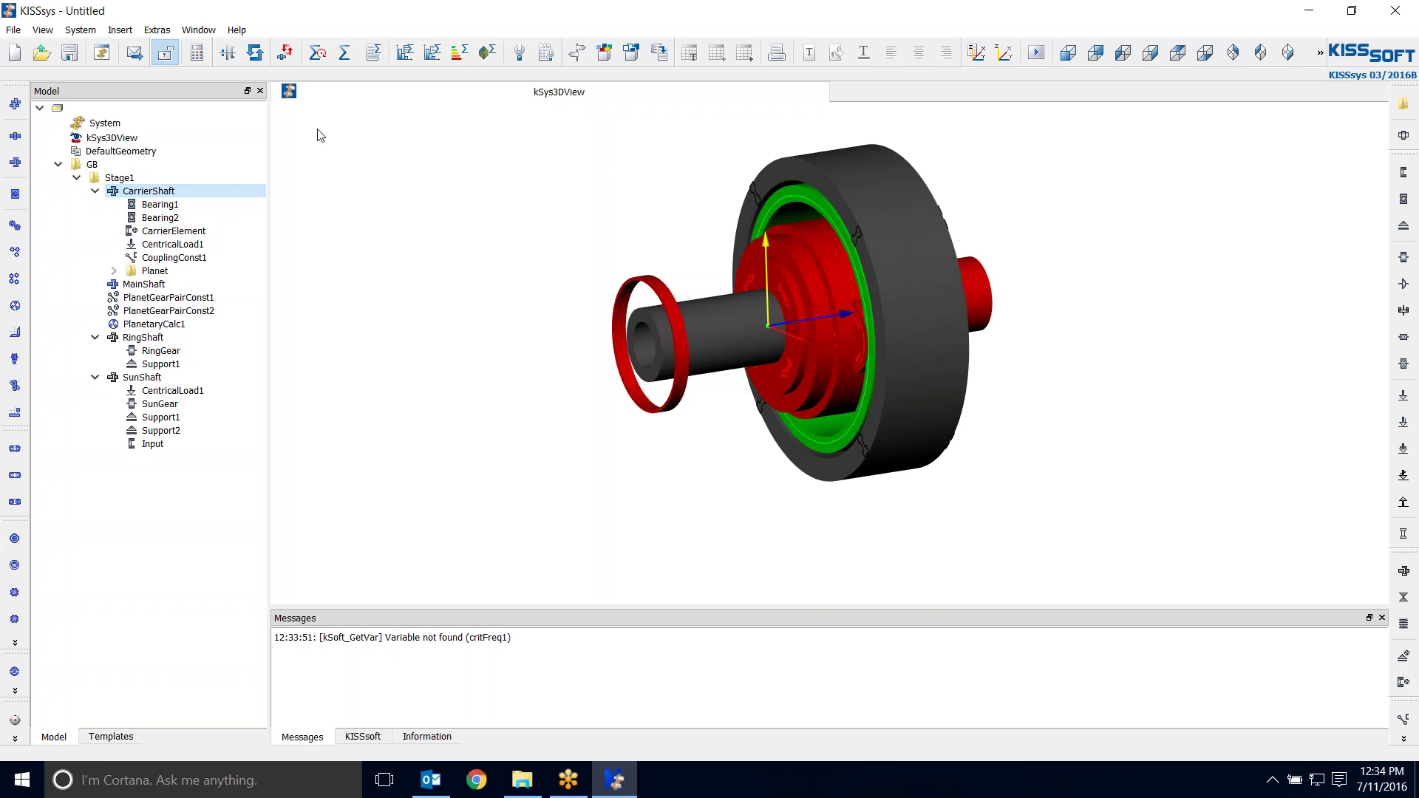
{"action": "left_click", "coordinate": [605, 57]}
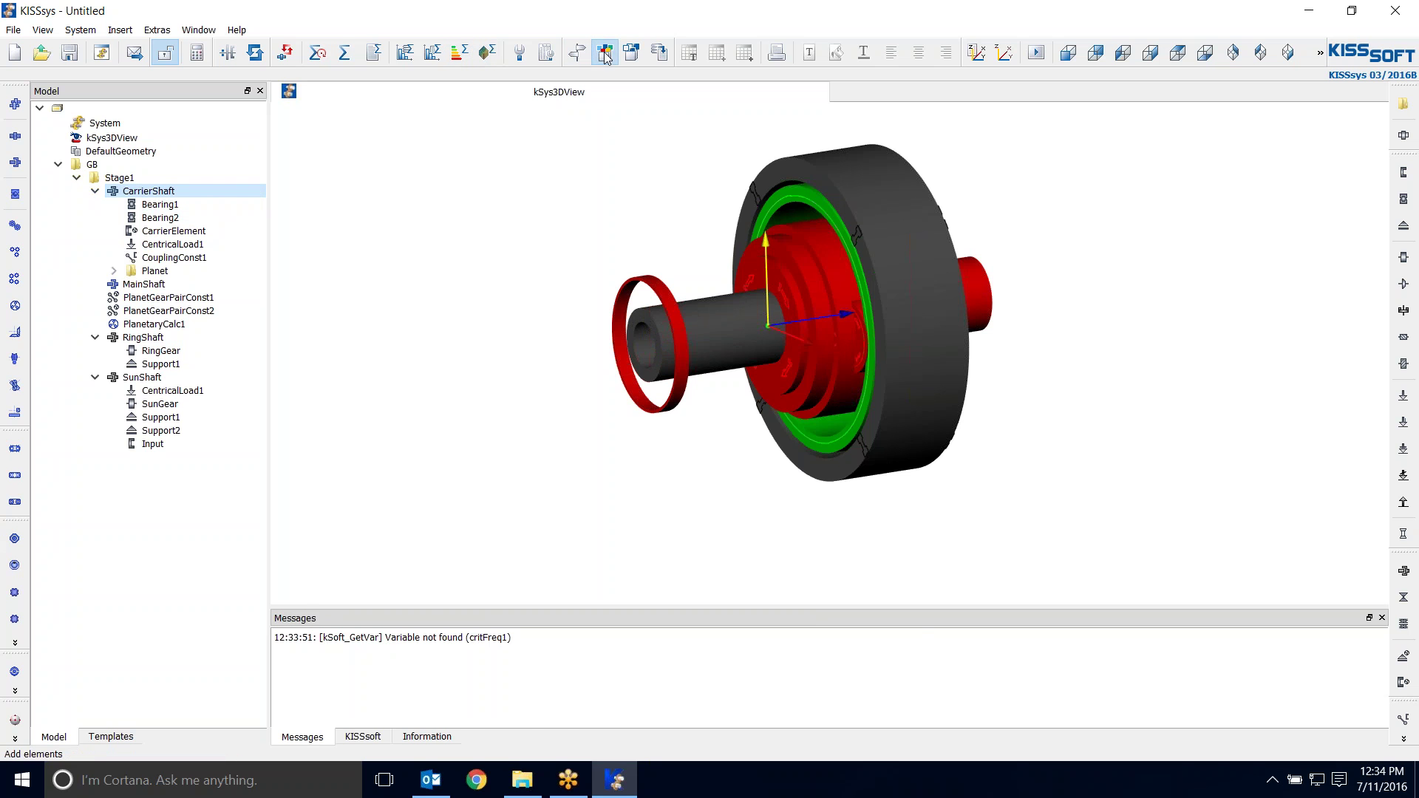
{"action": "left_click", "coordinate": [563, 309]}
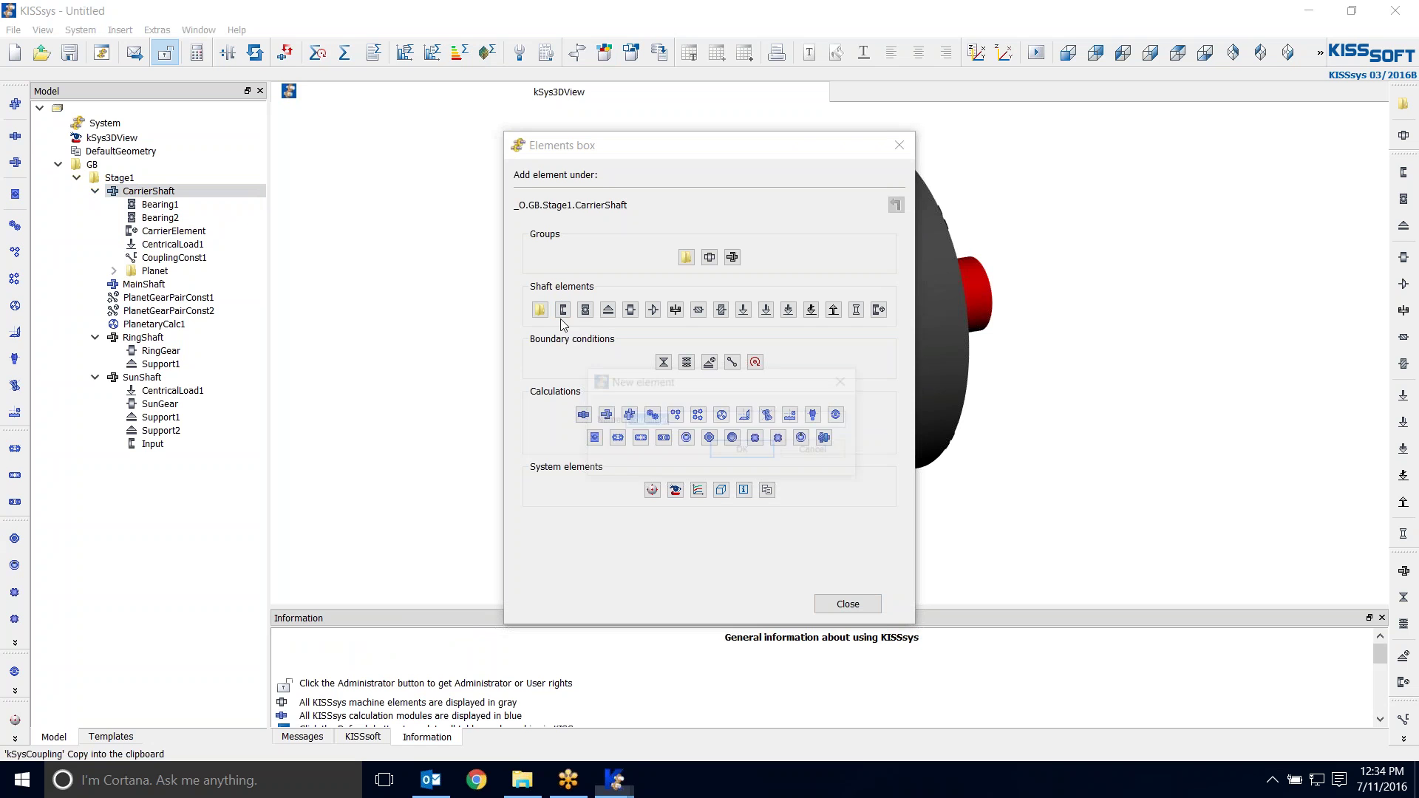
{"action": "type", "text": "Output"}
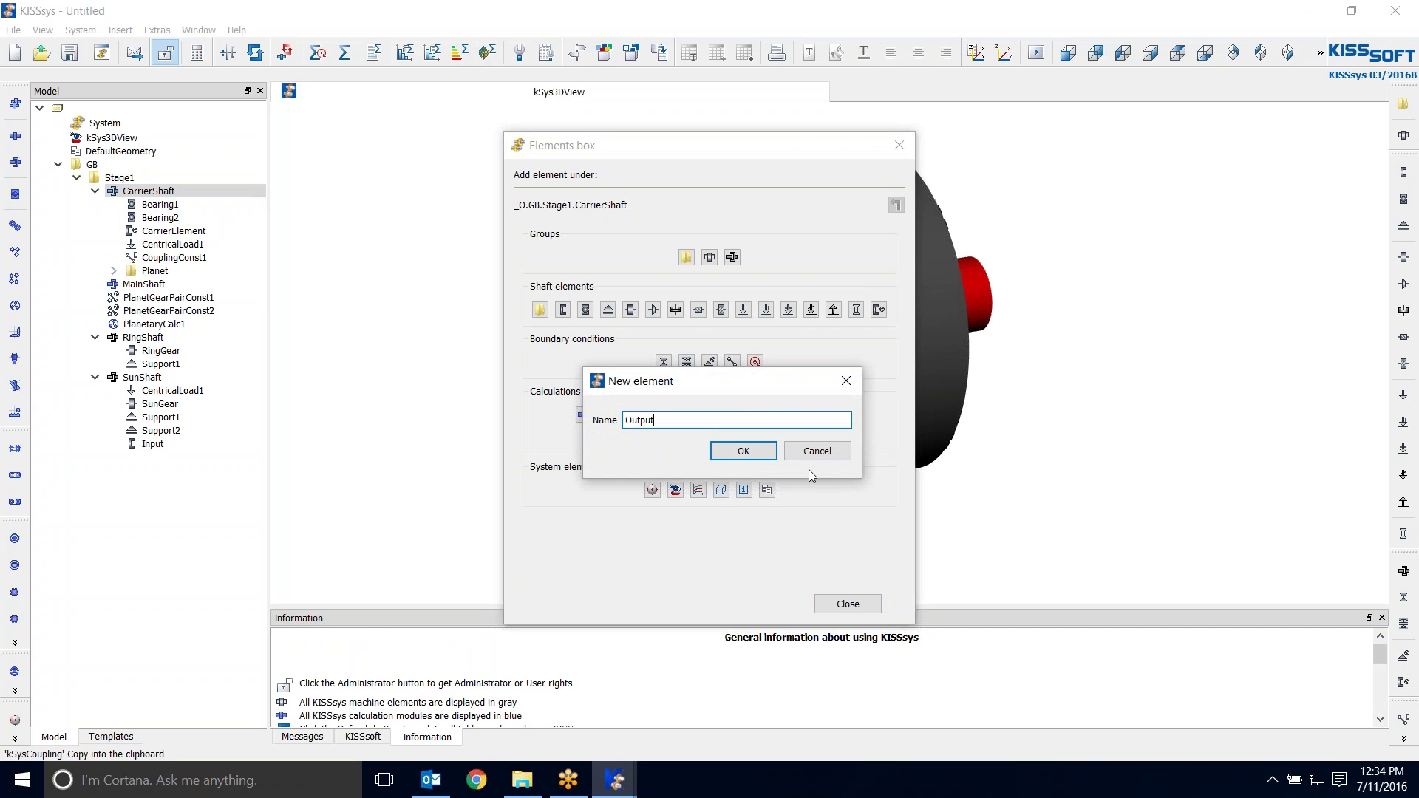
{"action": "left_click", "coordinate": [743, 451]}
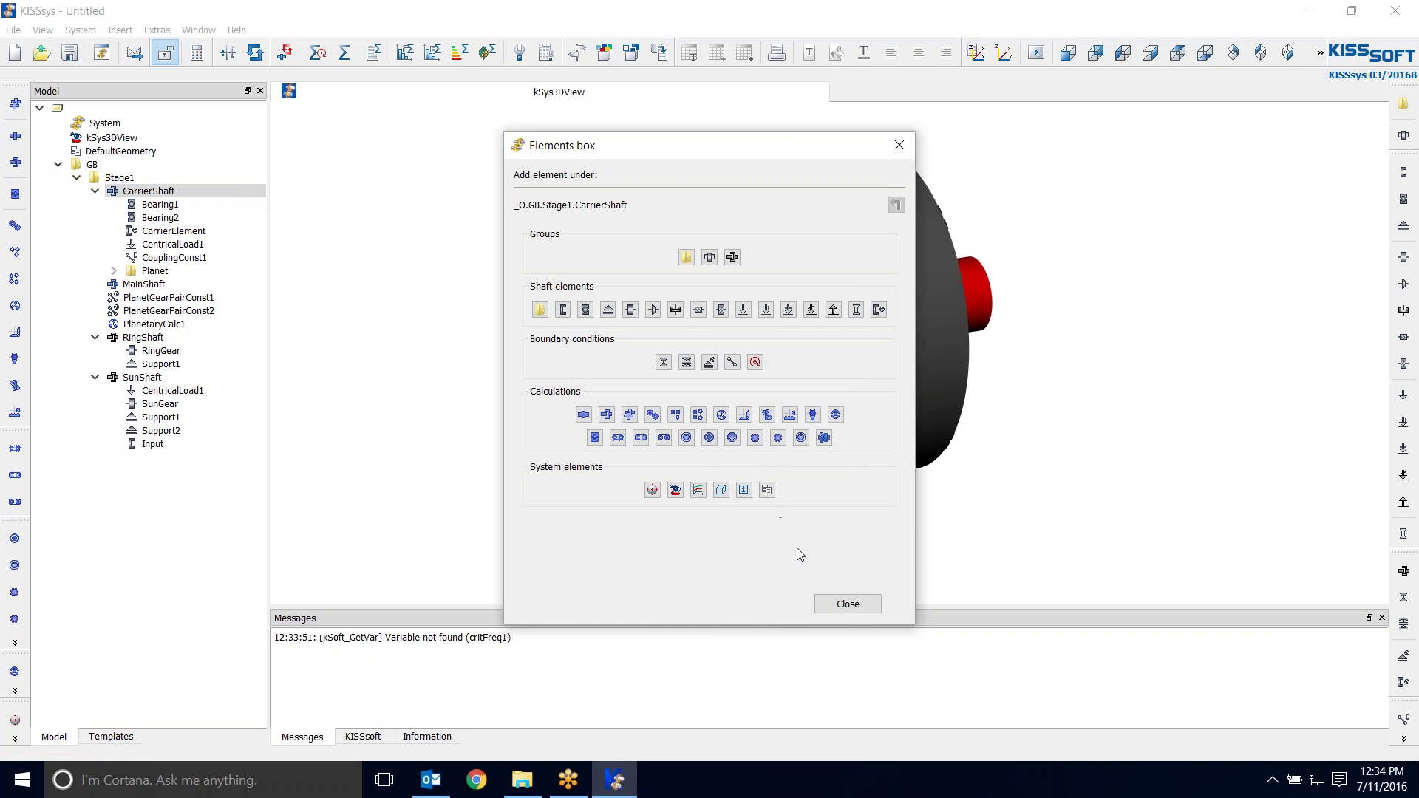
{"action": "key", "text": "Escape"}
{"action": "left_click_drag", "start_coordinate": [906, 427], "coordinate": [704, 378]}
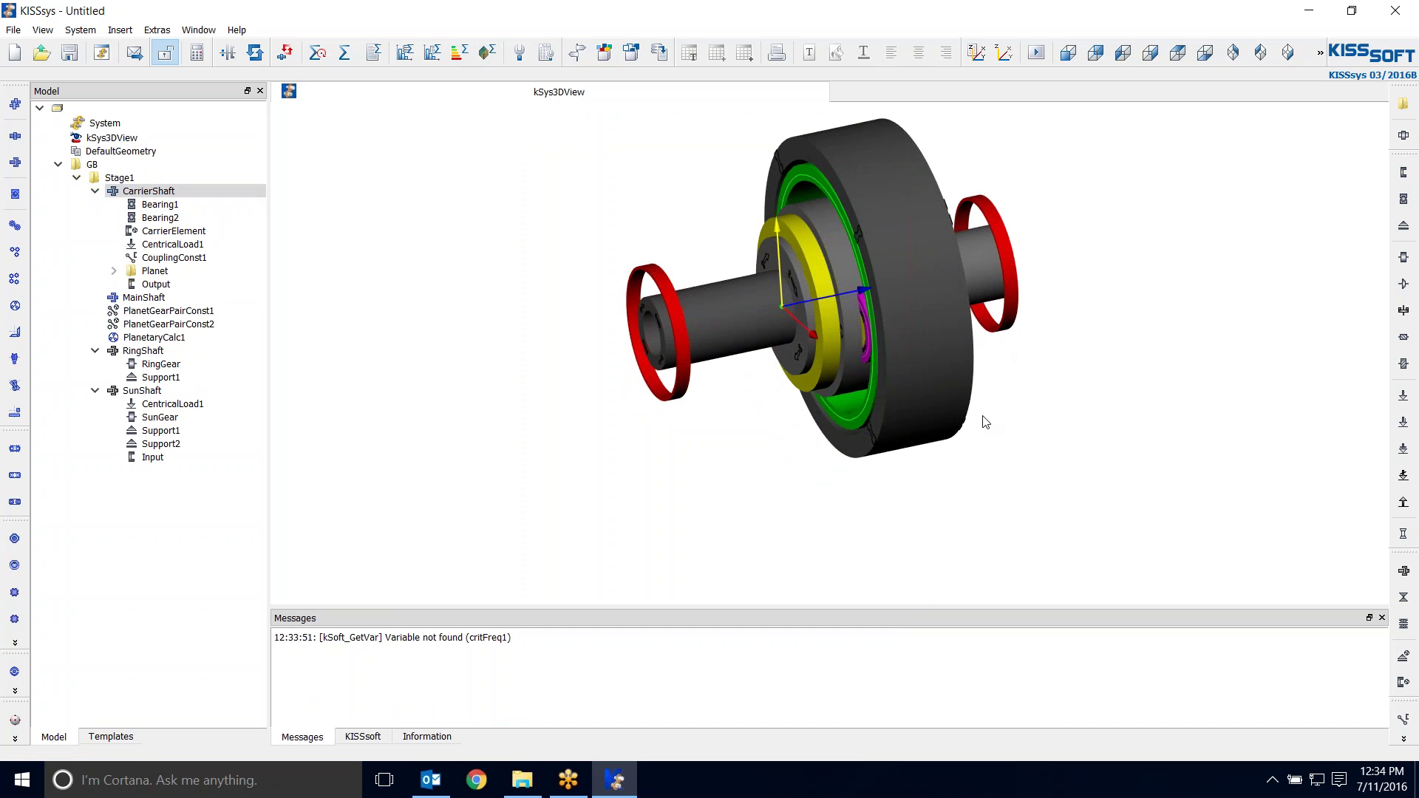
{"action": "scroll", "coordinate": [995, 275], "scroll_direction": "up", "scroll_amount": 3}
{"action": "scroll", "coordinate": [975, 206], "scroll_direction": "down", "scroll_amount": 4}
{"action": "scroll", "coordinate": [946, 199], "scroll_direction": "up", "scroll_amount": 4}
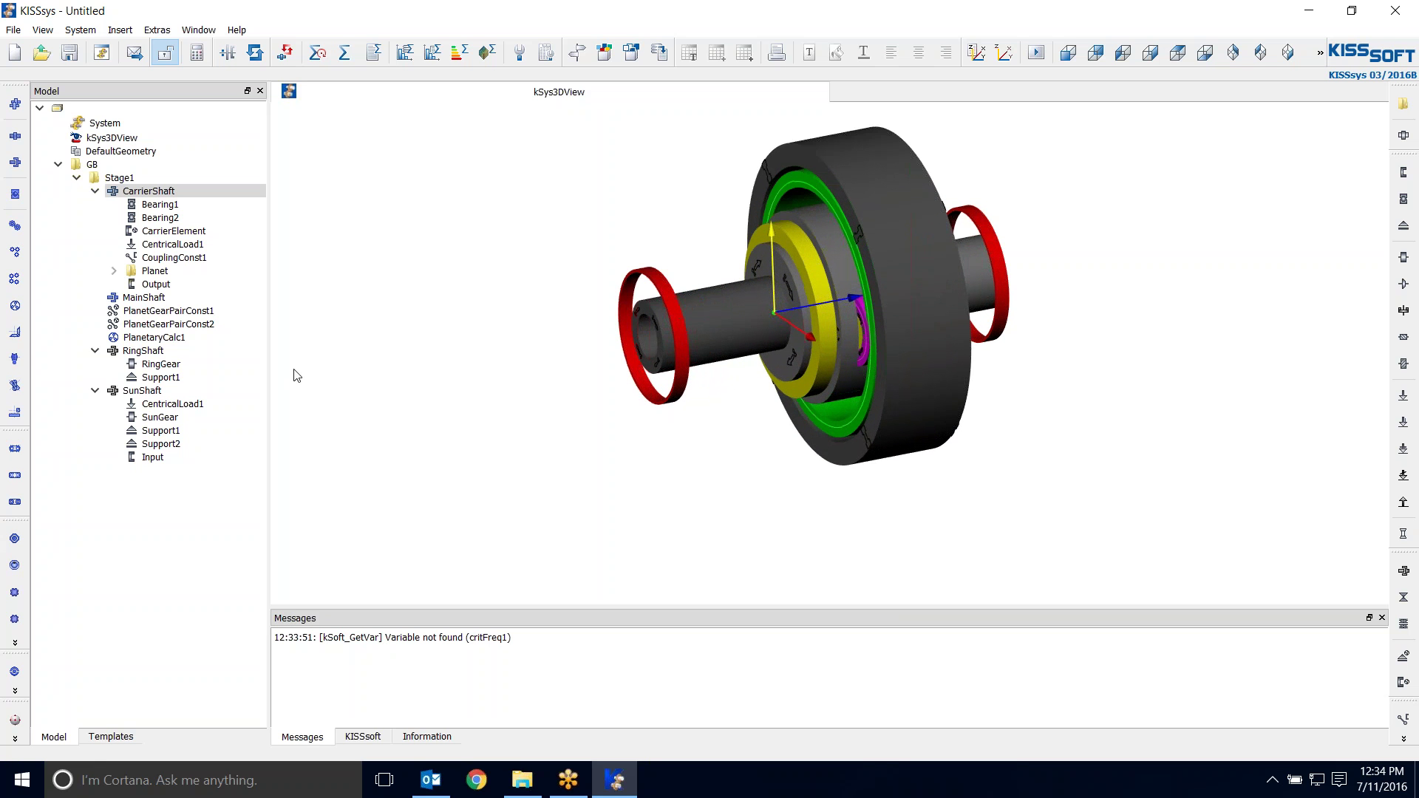
Step: Add a speed-or-force boundary condition named Input at the top level of the model
{"action": "left_click", "coordinate": [59, 167]}
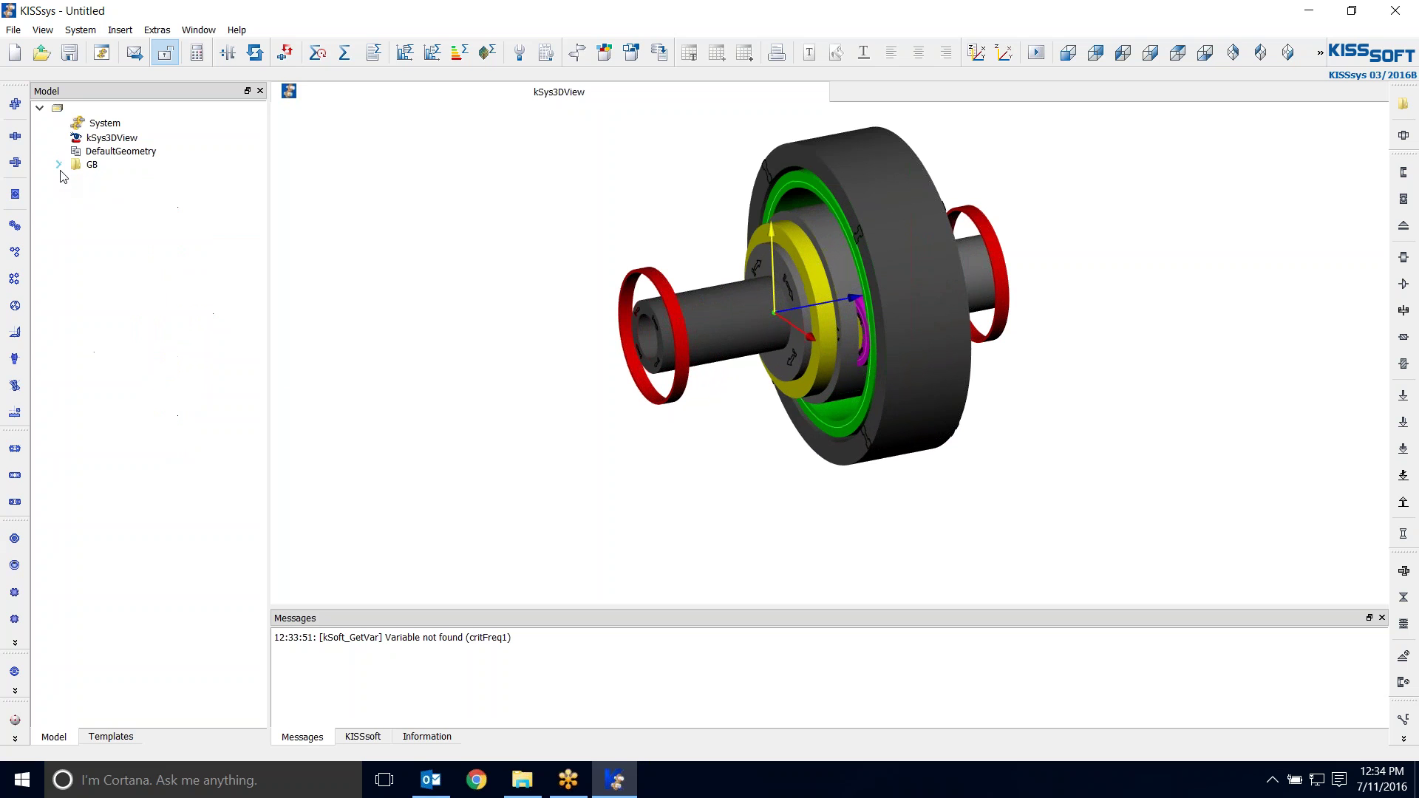
{"action": "left_click", "coordinate": [62, 110]}
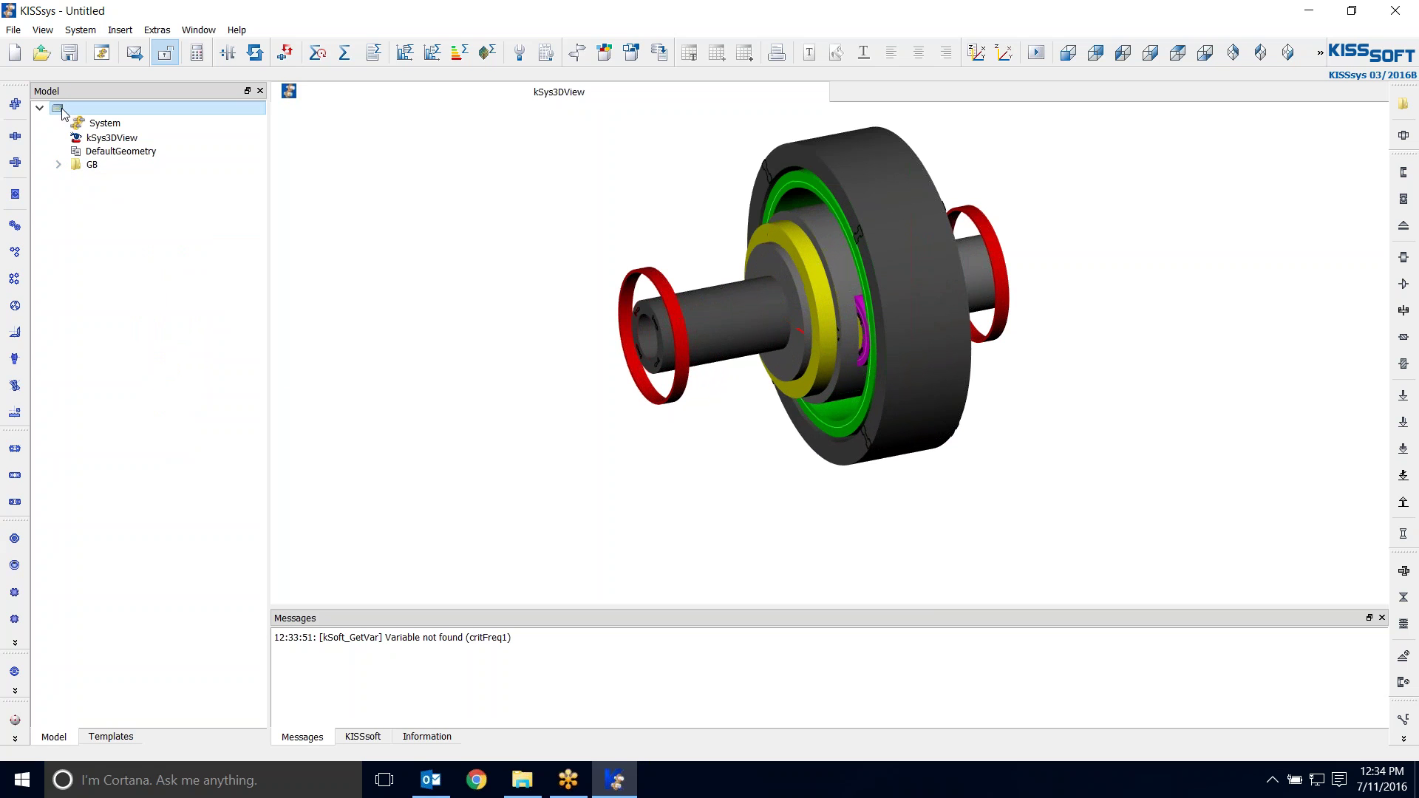
{"action": "left_click", "coordinate": [604, 53]}
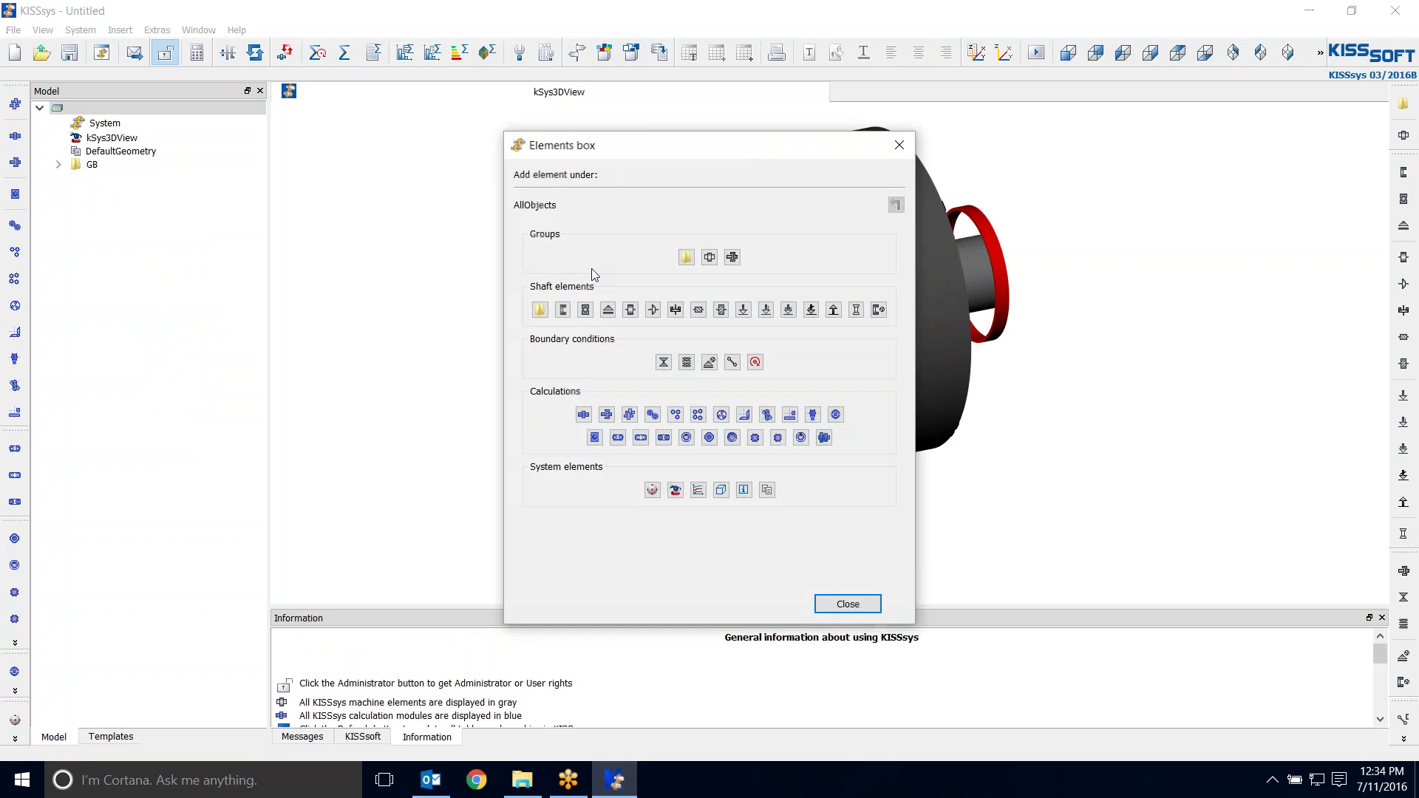
{"action": "left_click", "coordinate": [755, 362]}
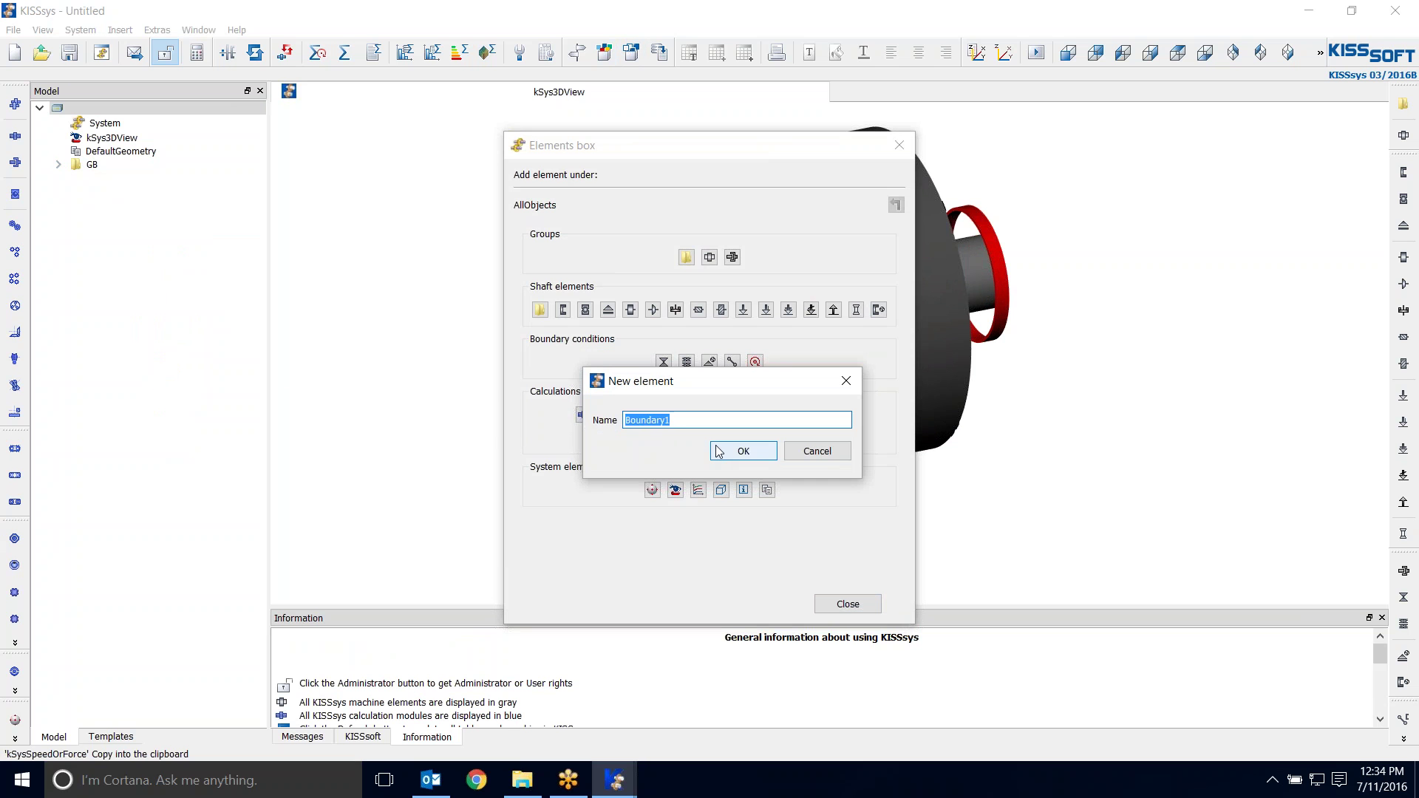
{"action": "type", "text": "Input"}
{"action": "left_click", "coordinate": [748, 450]}
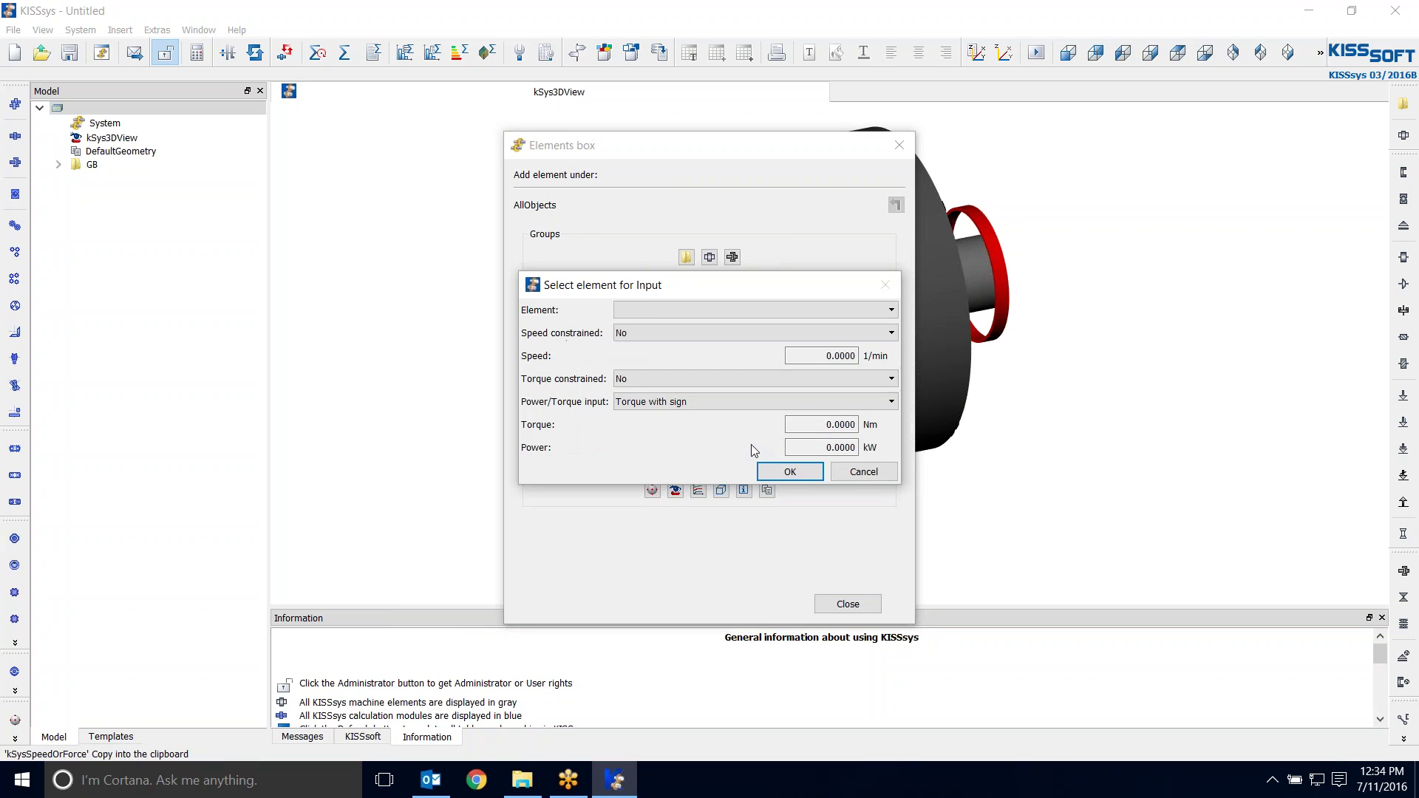
Step: Assign the Input boundary to the sun shaft's Input coupling and constrain its speed to 3000 1/min
{"action": "left_click", "coordinate": [647, 309]}
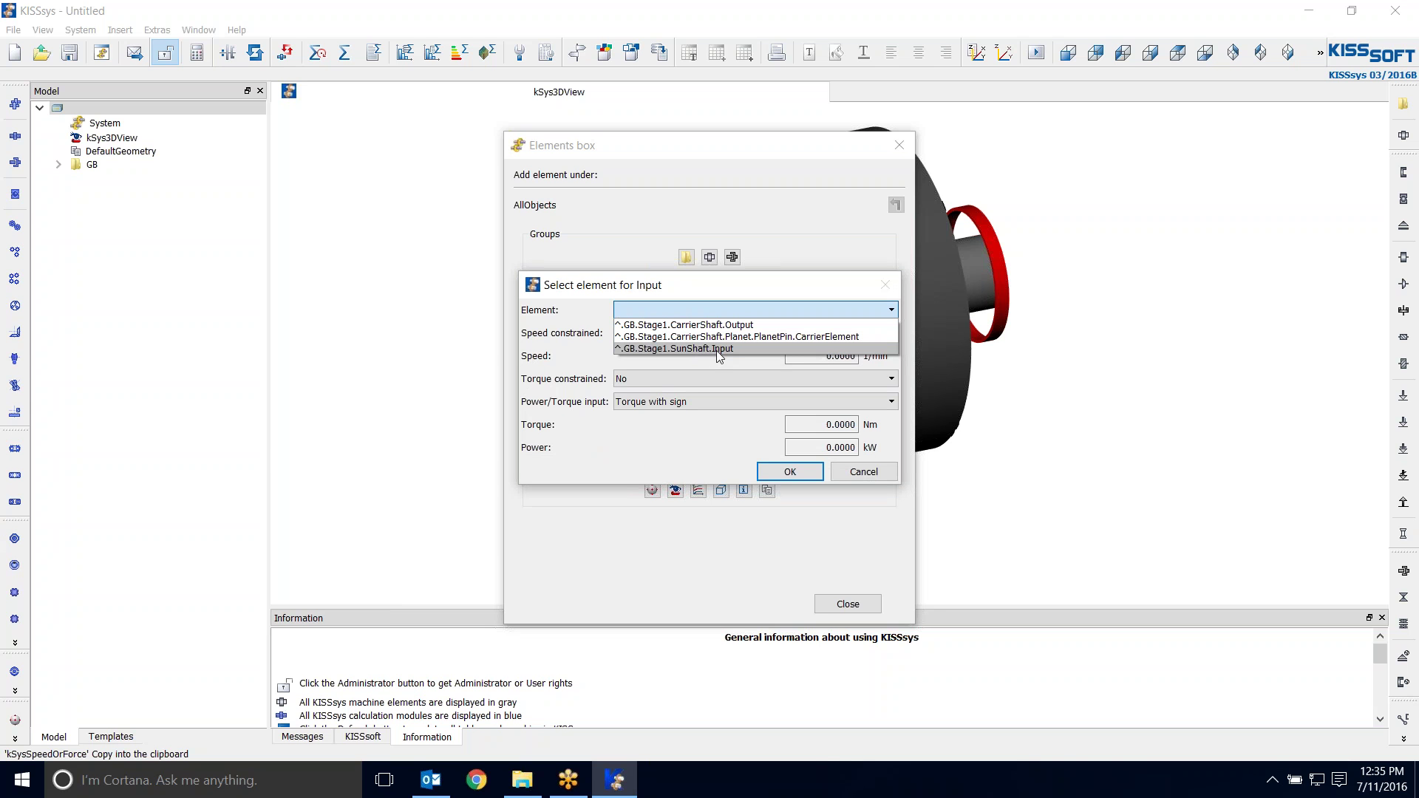
{"action": "left_click", "coordinate": [723, 349]}
{"action": "left_click", "coordinate": [671, 334]}
{"action": "left_click", "coordinate": [646, 353]}
{"action": "double_click", "coordinate": [820, 355]}
{"action": "type", "text": "300"}
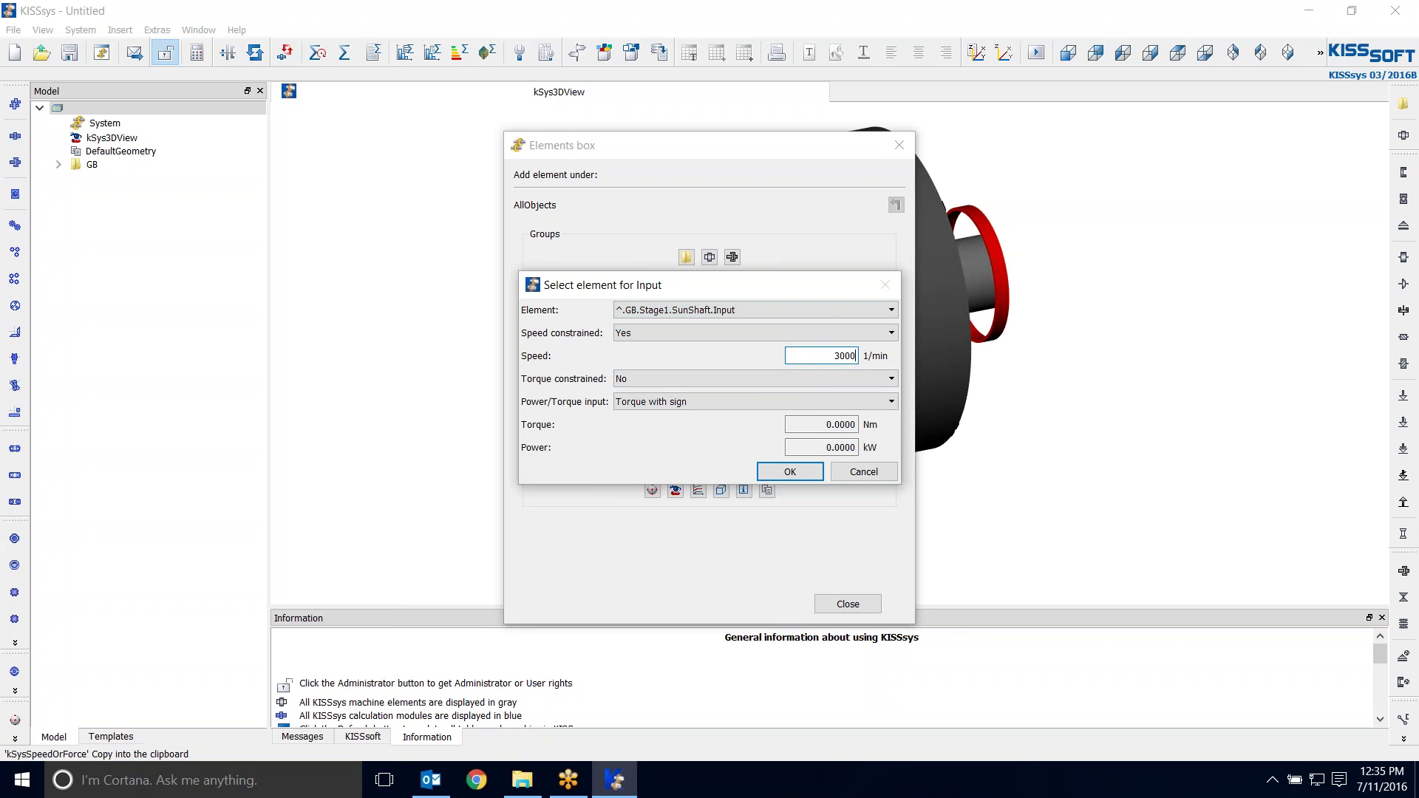
Step: Constrain the Input boundary's torque, switch its unit to ft*lbf, and set it to 500 ft*lbf with sign
{"action": "left_click", "coordinate": [742, 379]}
{"action": "left_click", "coordinate": [645, 407]}
{"action": "right_click", "coordinate": [871, 427]}
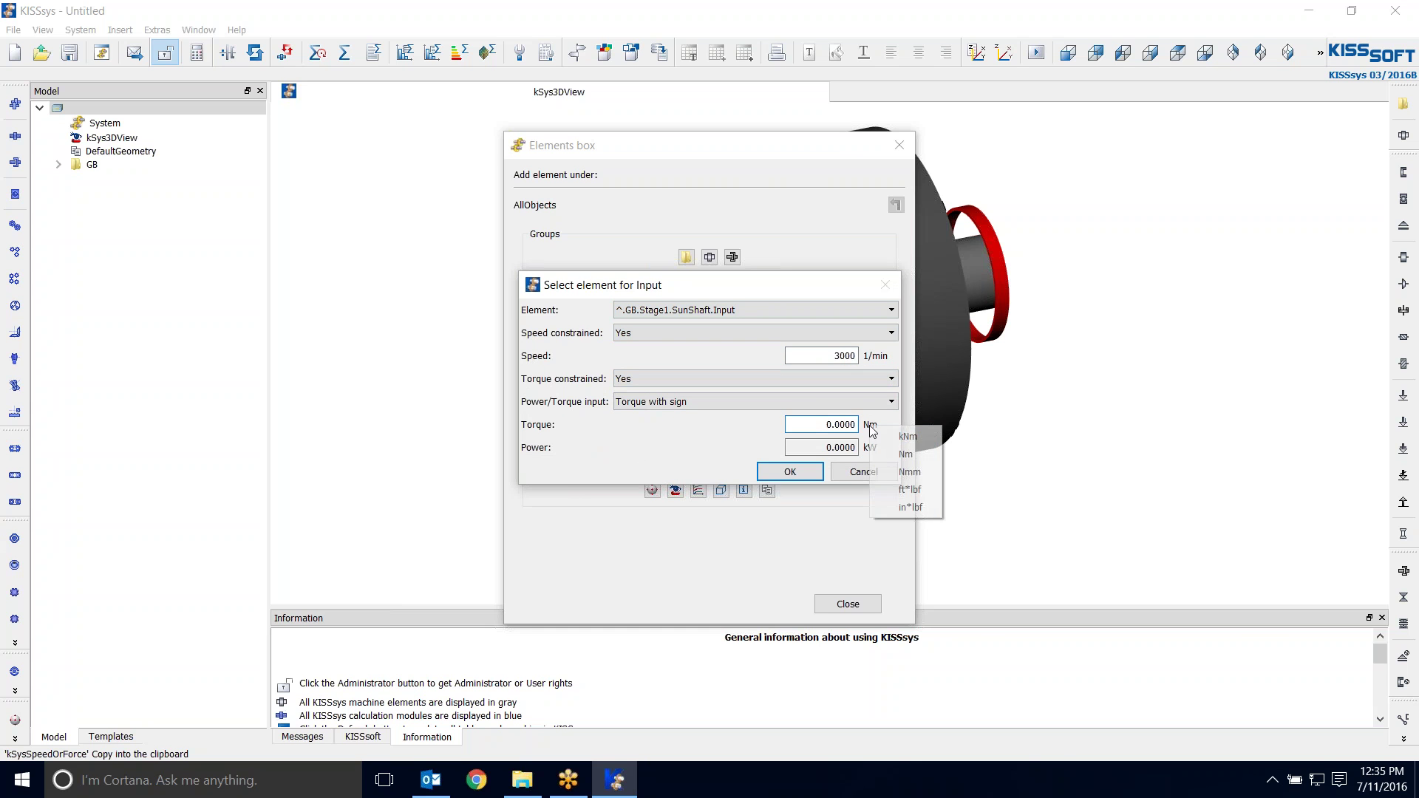
{"action": "left_click", "coordinate": [815, 424]}
{"action": "right_click", "coordinate": [872, 426]}
{"action": "left_click", "coordinate": [898, 486]}
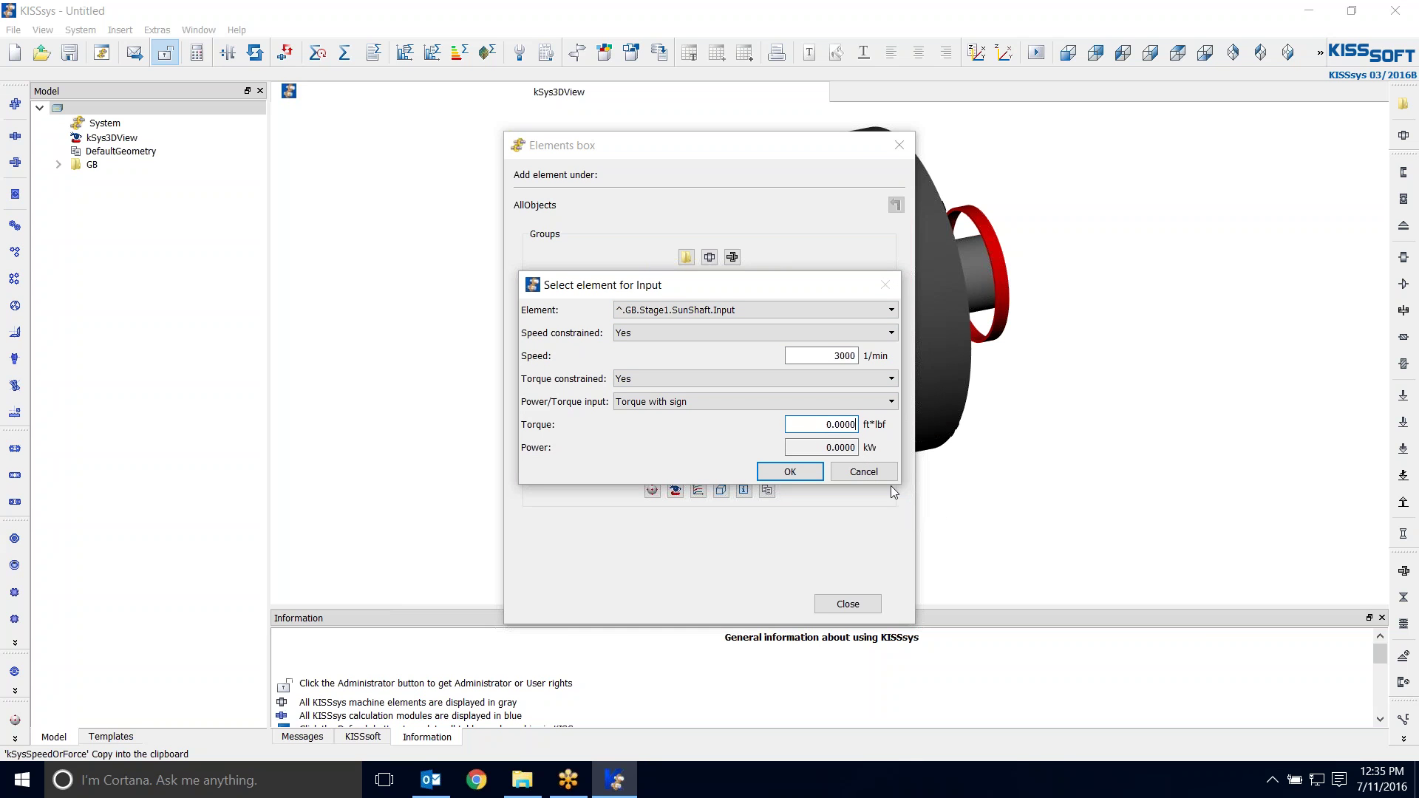
{"action": "double_click", "coordinate": [840, 424]}
{"action": "type", "text": "500"}
{"action": "left_click", "coordinate": [789, 472]}
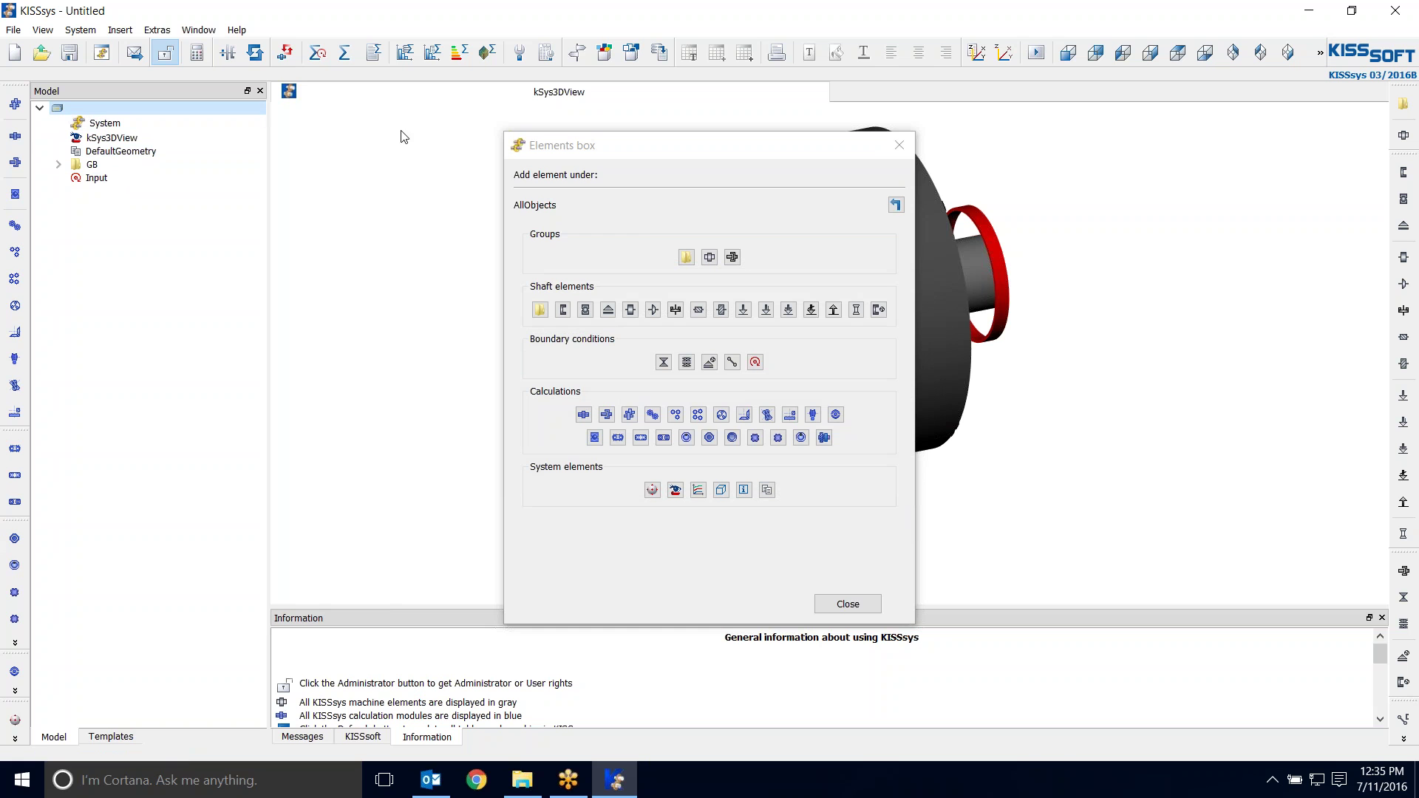
Step: Add a top-level speed-or-force boundary named Output on the carrier shaft's Output coupling, leaving speed and torque unconstrained
{"action": "left_click", "coordinate": [755, 362]}
{"action": "type", "text": "OUt"}
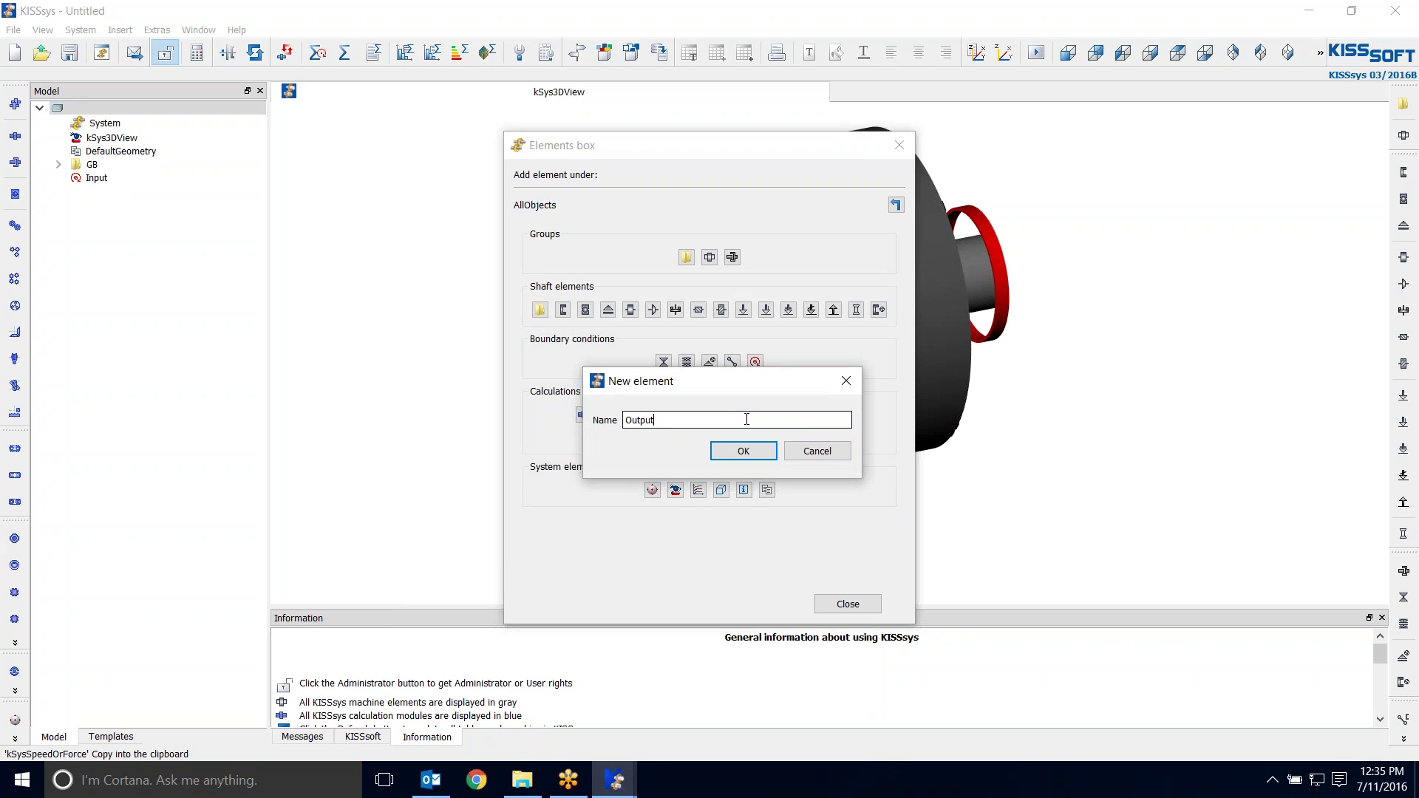
{"action": "left_click", "coordinate": [746, 452]}
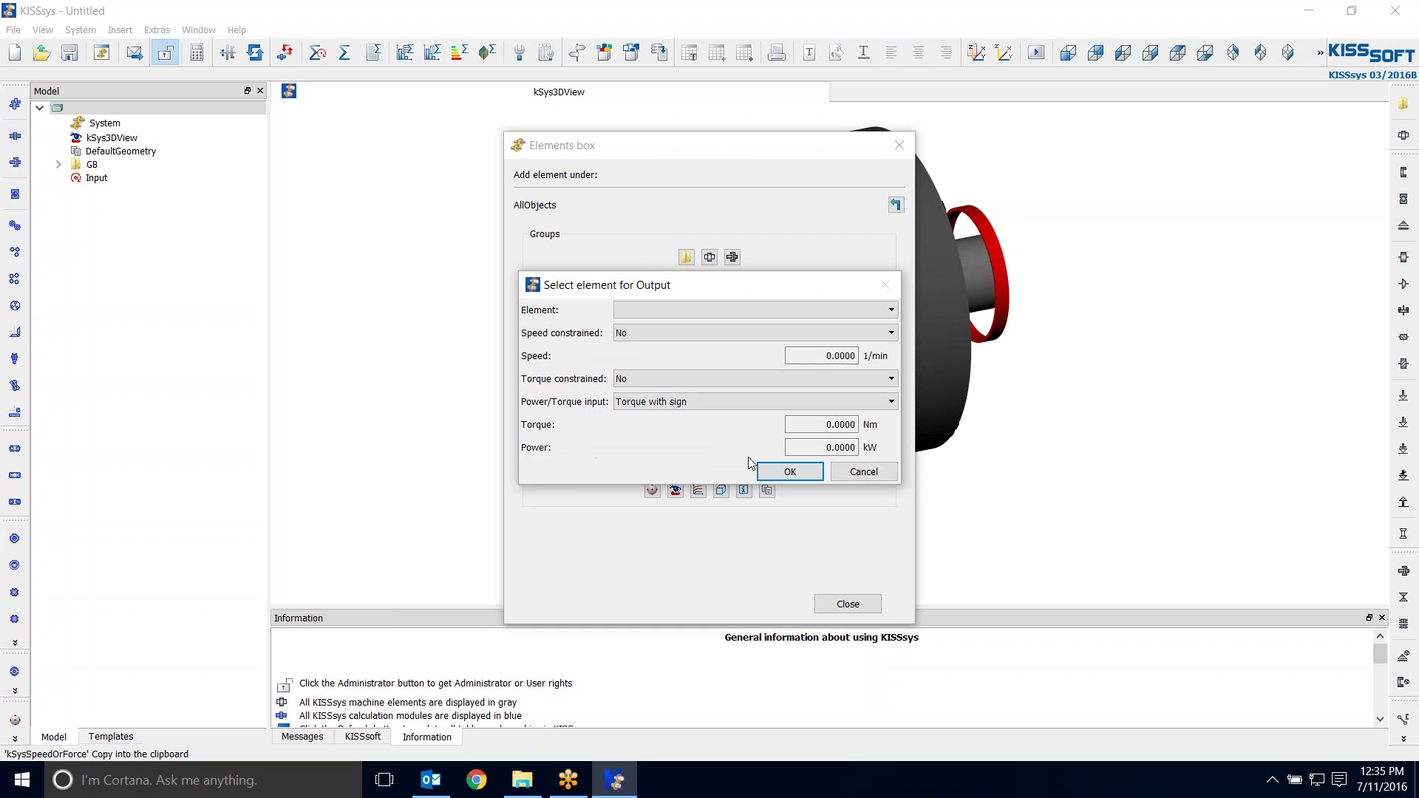
{"action": "left_click", "coordinate": [671, 311]}
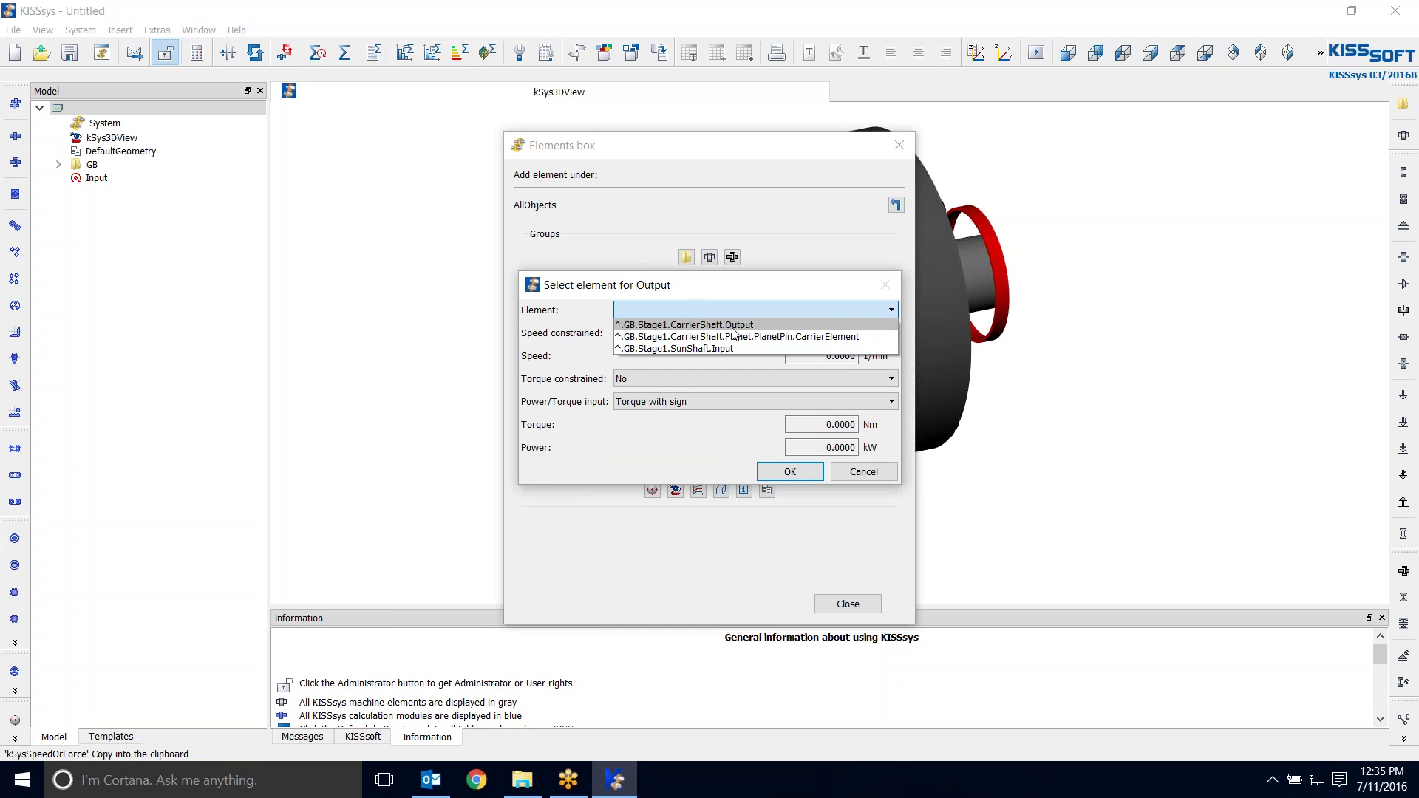
{"action": "left_click", "coordinate": [732, 326]}
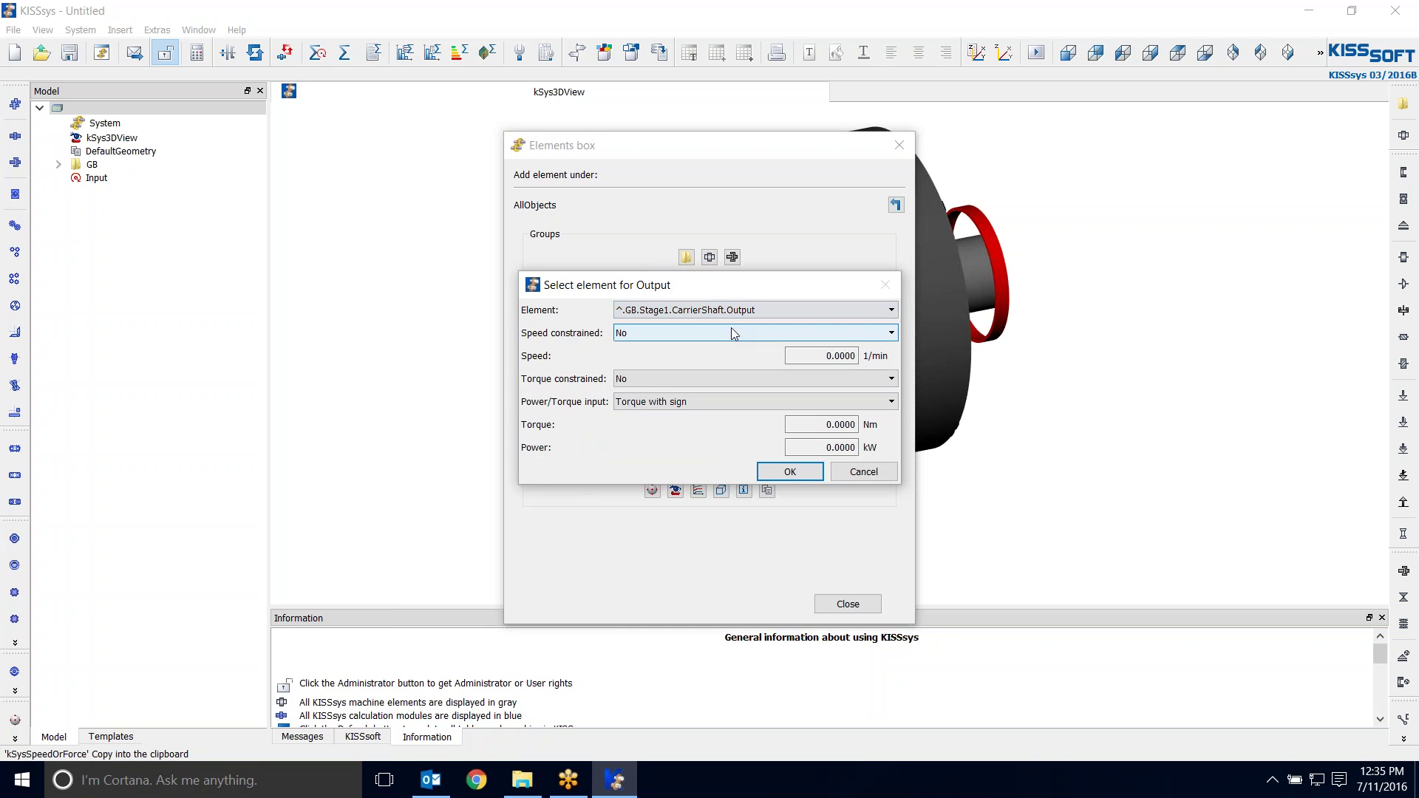
{"action": "left_click", "coordinate": [788, 473]}
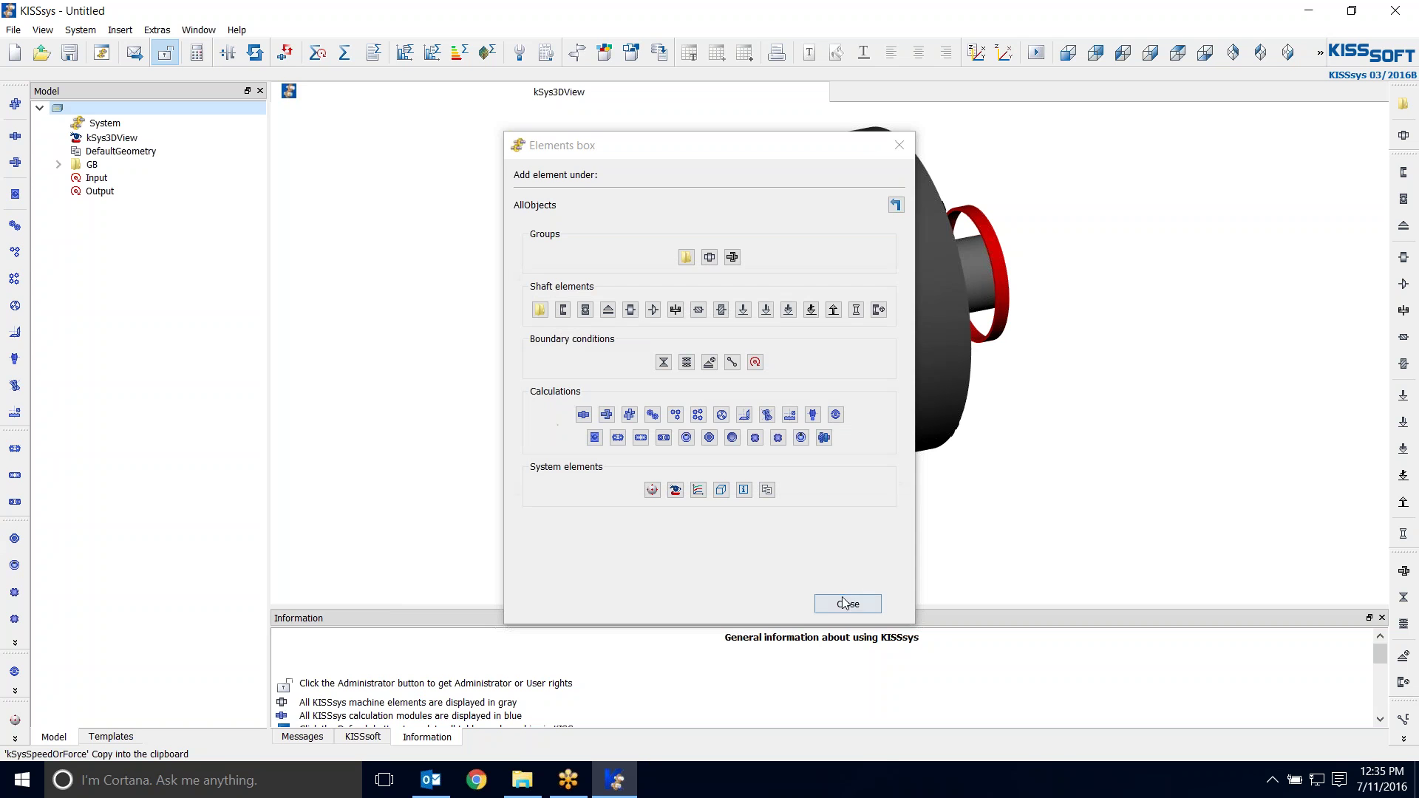
{"action": "left_click", "coordinate": [974, 482]}
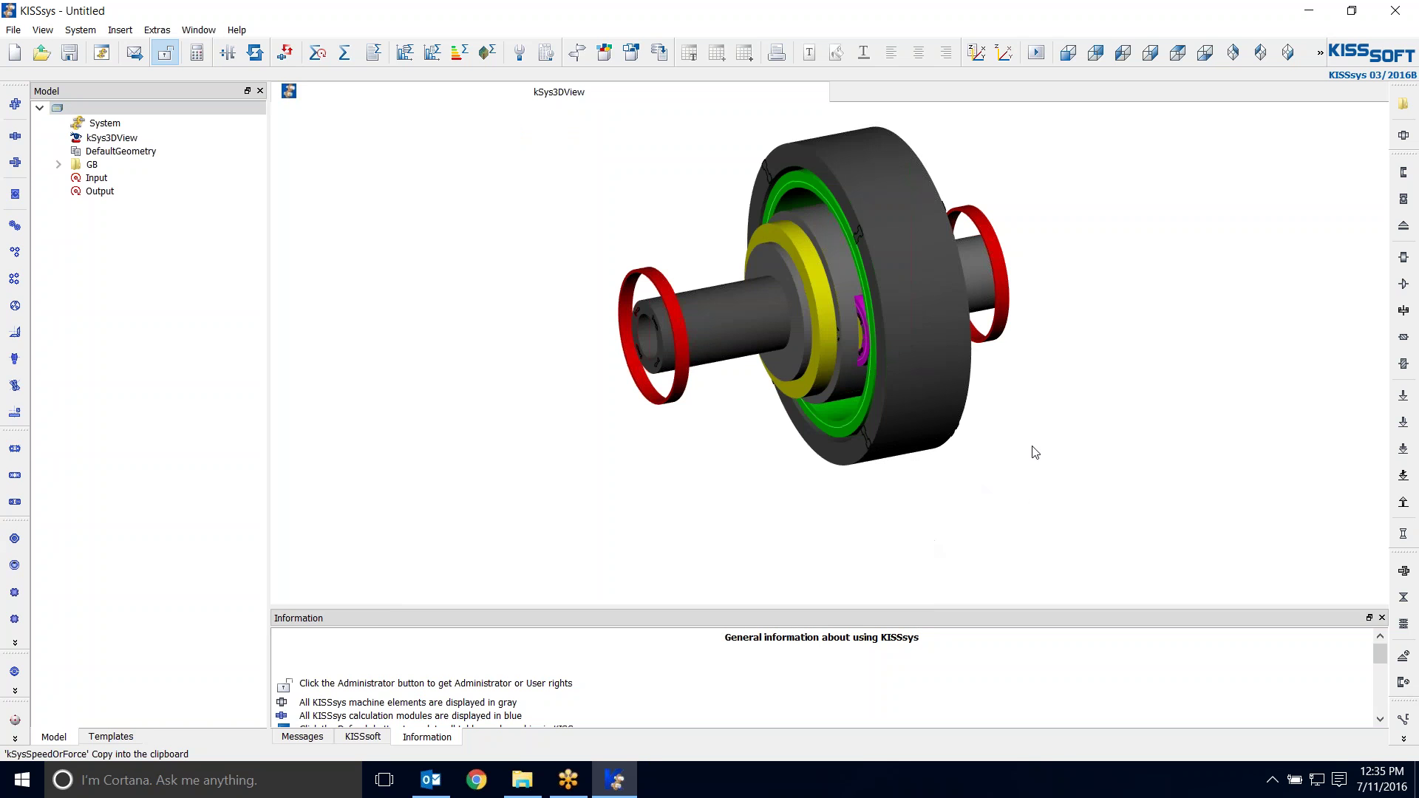
Step: Locate the RingShaft and its Support1 in Stage1, and look up the kSysSupport element type among the available elements
{"action": "left_click_drag", "start_coordinate": [1002, 279], "coordinate": [847, 204]}
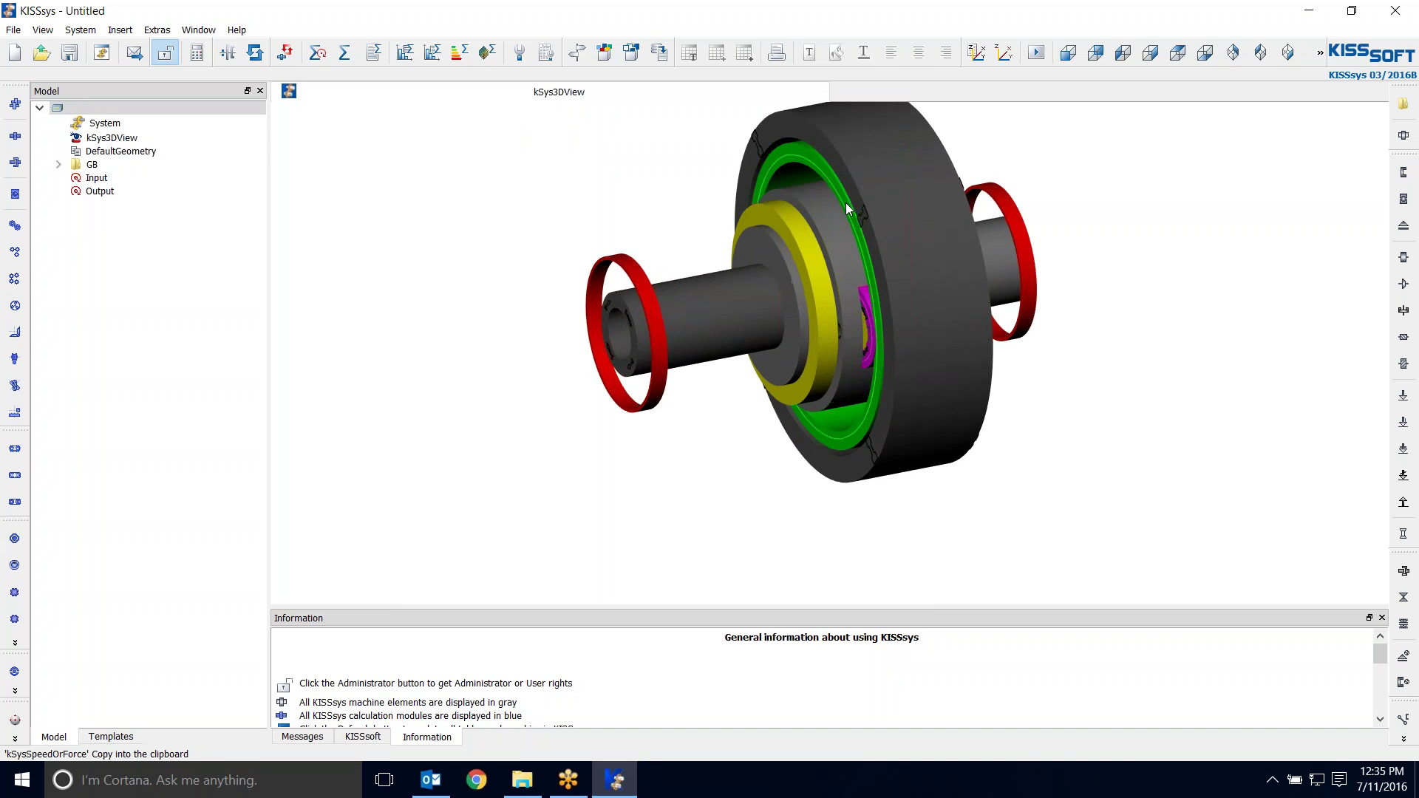
{"action": "left_click", "coordinate": [59, 164]}
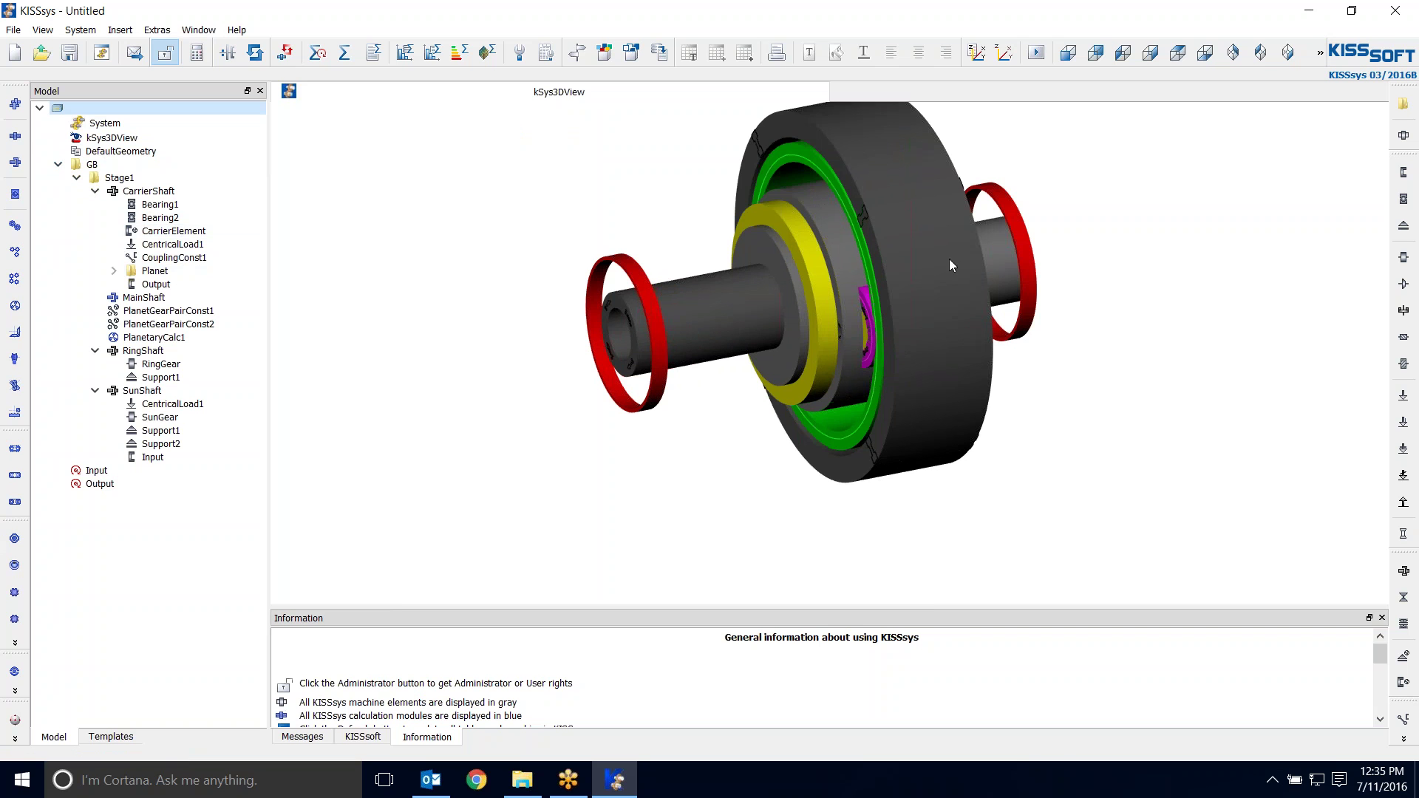
{"action": "left_click", "coordinate": [145, 352]}
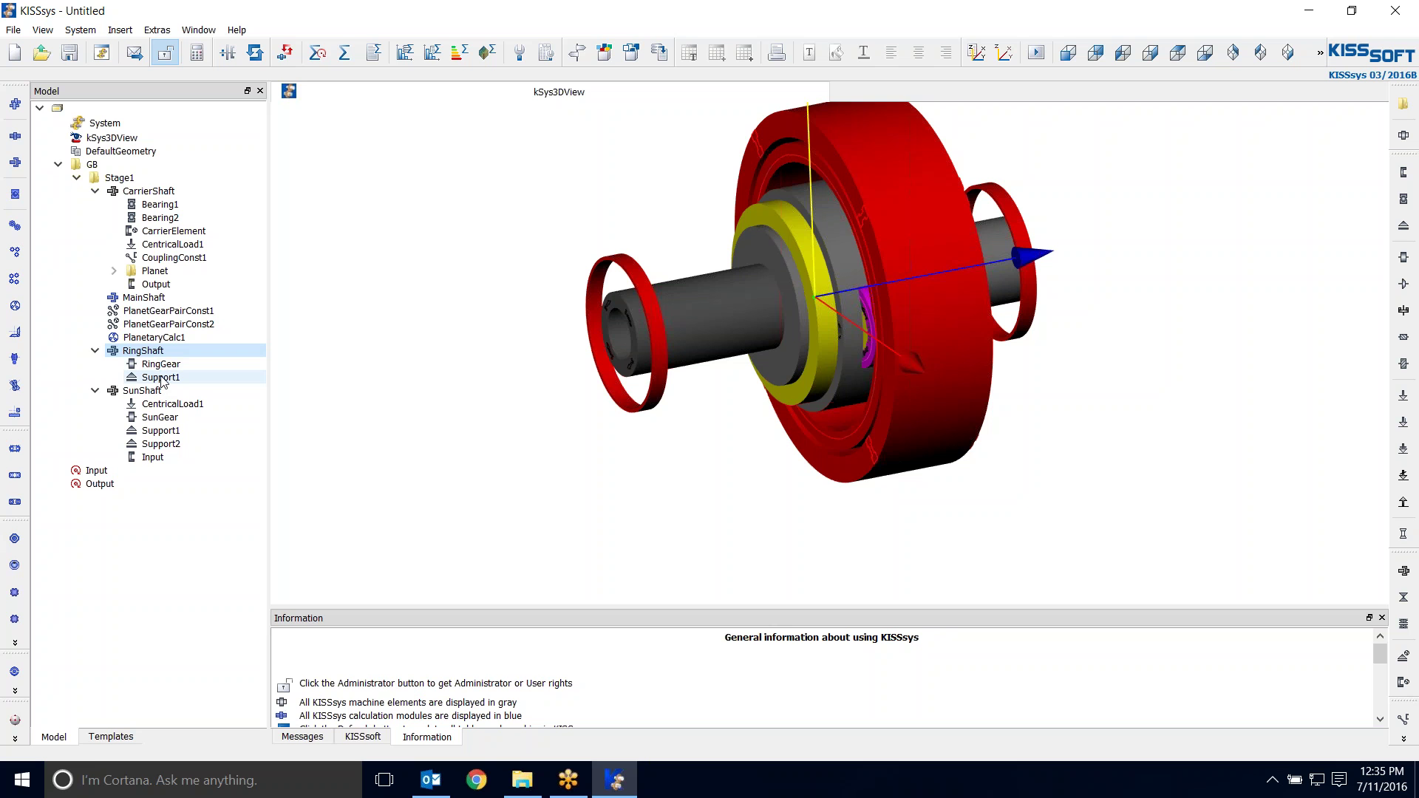
{"action": "left_click", "coordinate": [161, 377]}
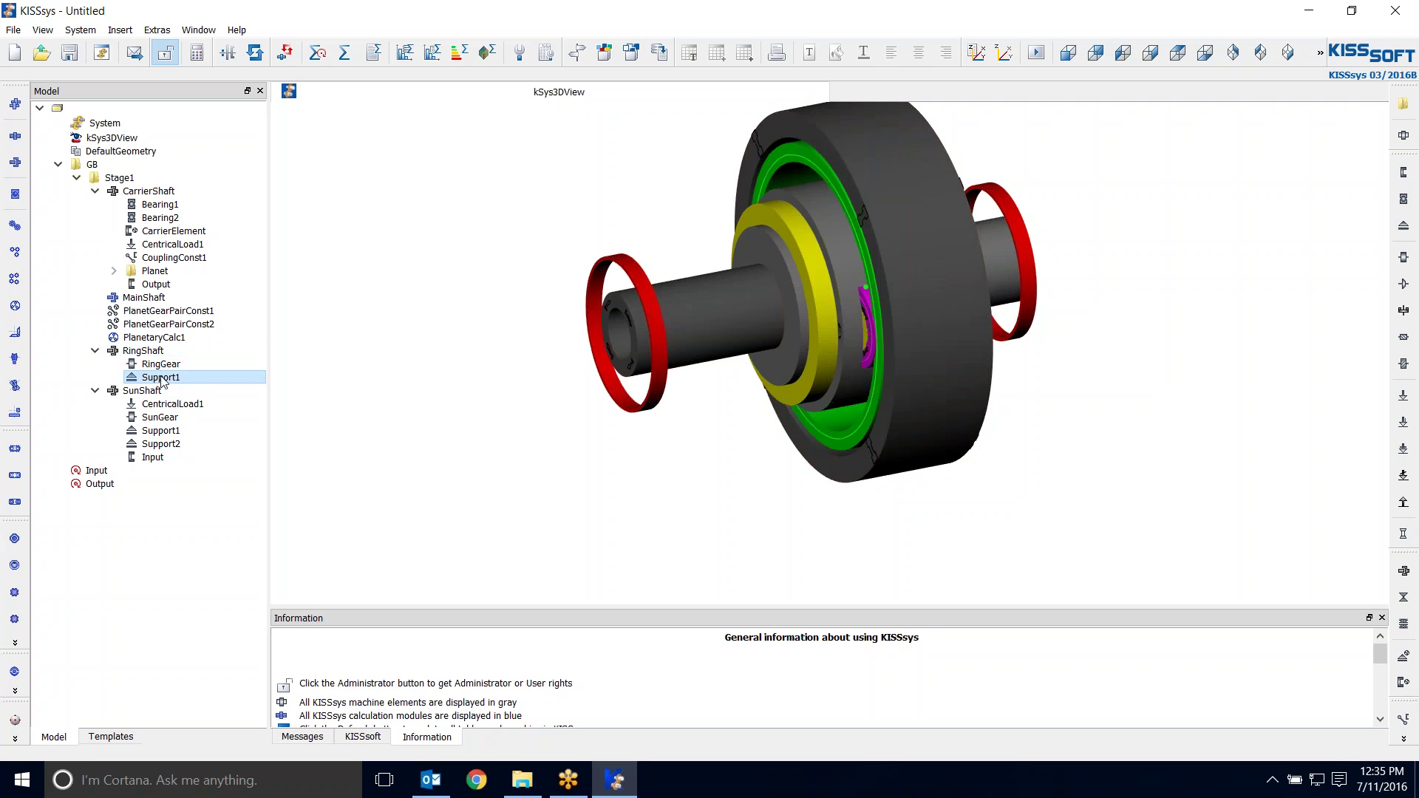
{"action": "left_click", "coordinate": [605, 52]}
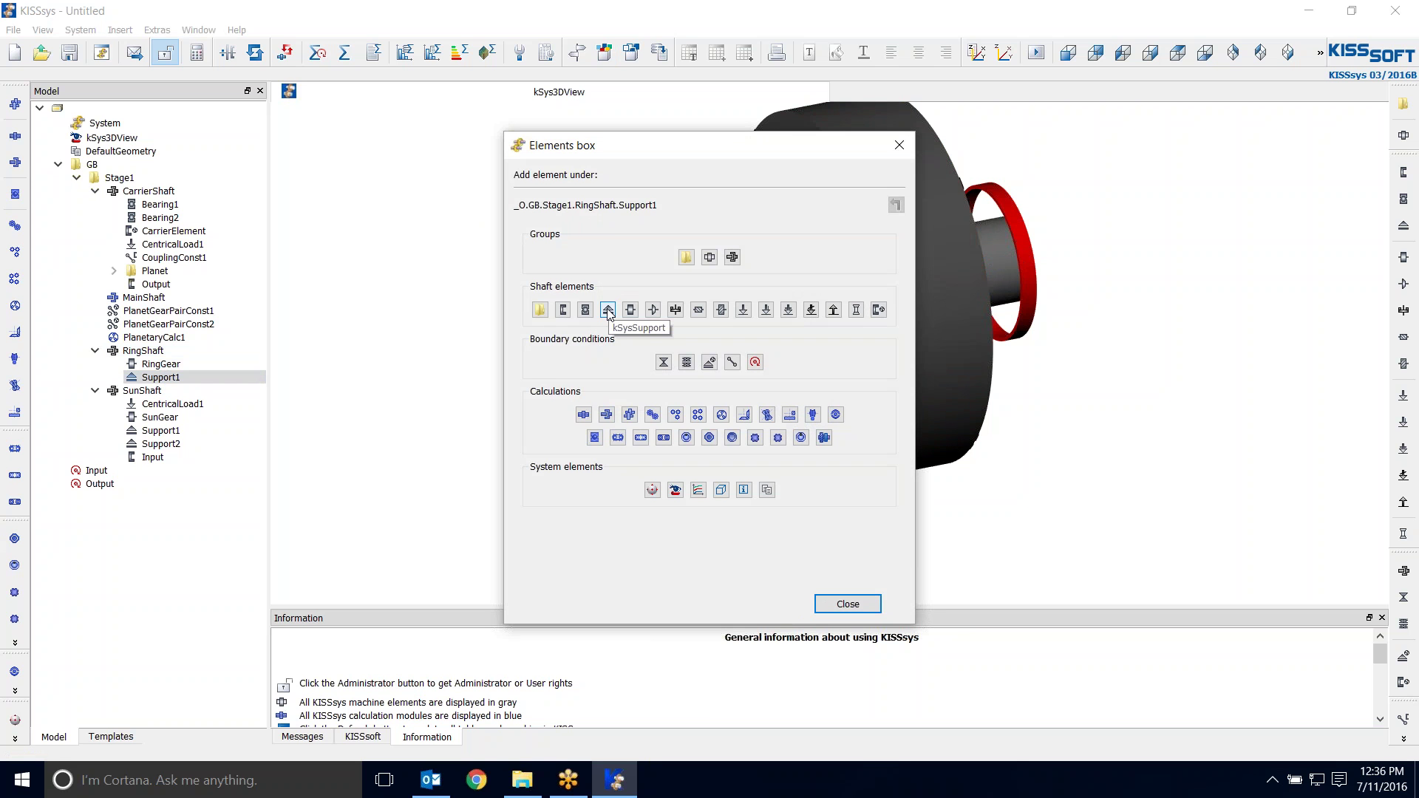
{"action": "left_click", "coordinate": [849, 605]}
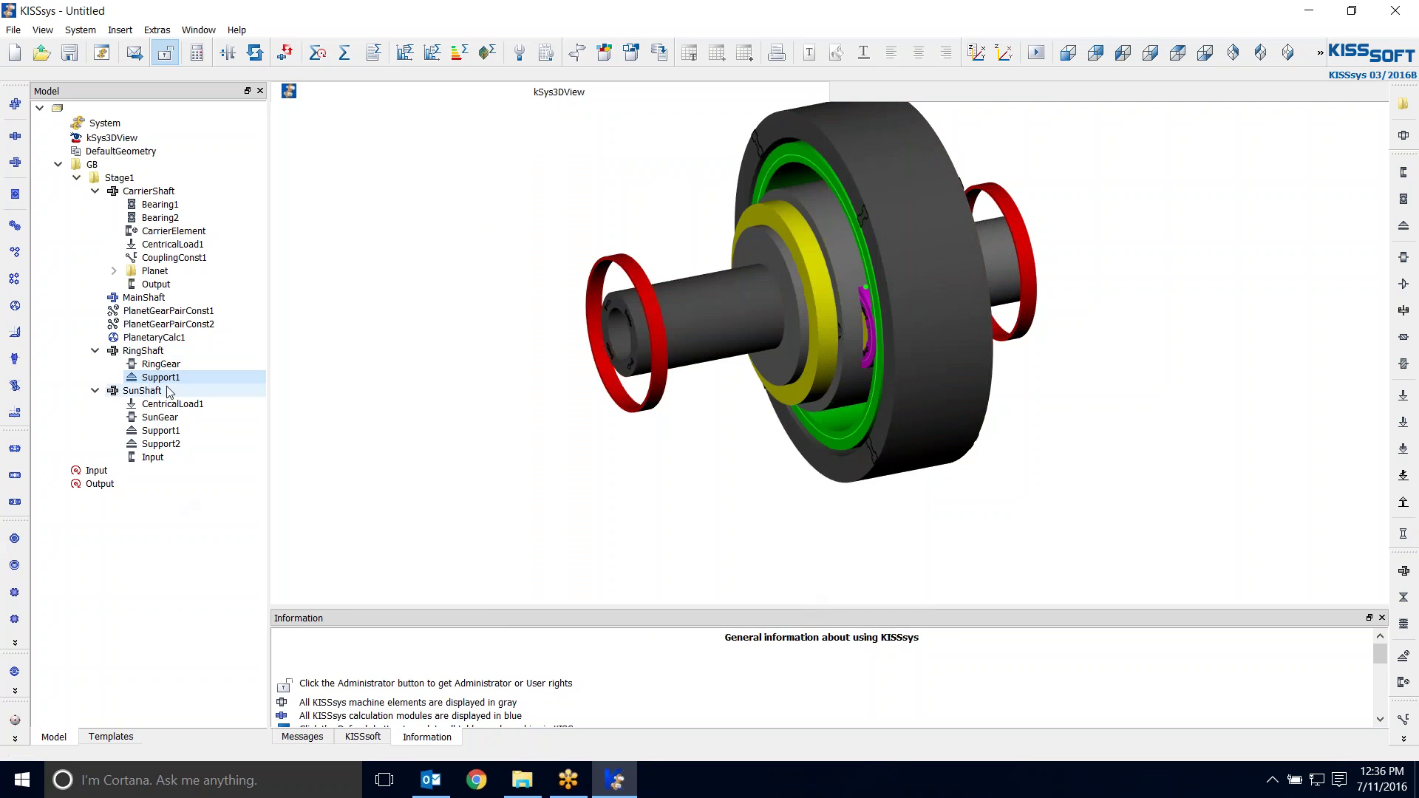
Step: Review the stateRx, stateRy, stateRz, stateX, stateY and stateZ variables of the RingShaft's Support1, and view the RingShaft's properties
{"action": "right_click", "coordinate": [167, 383]}
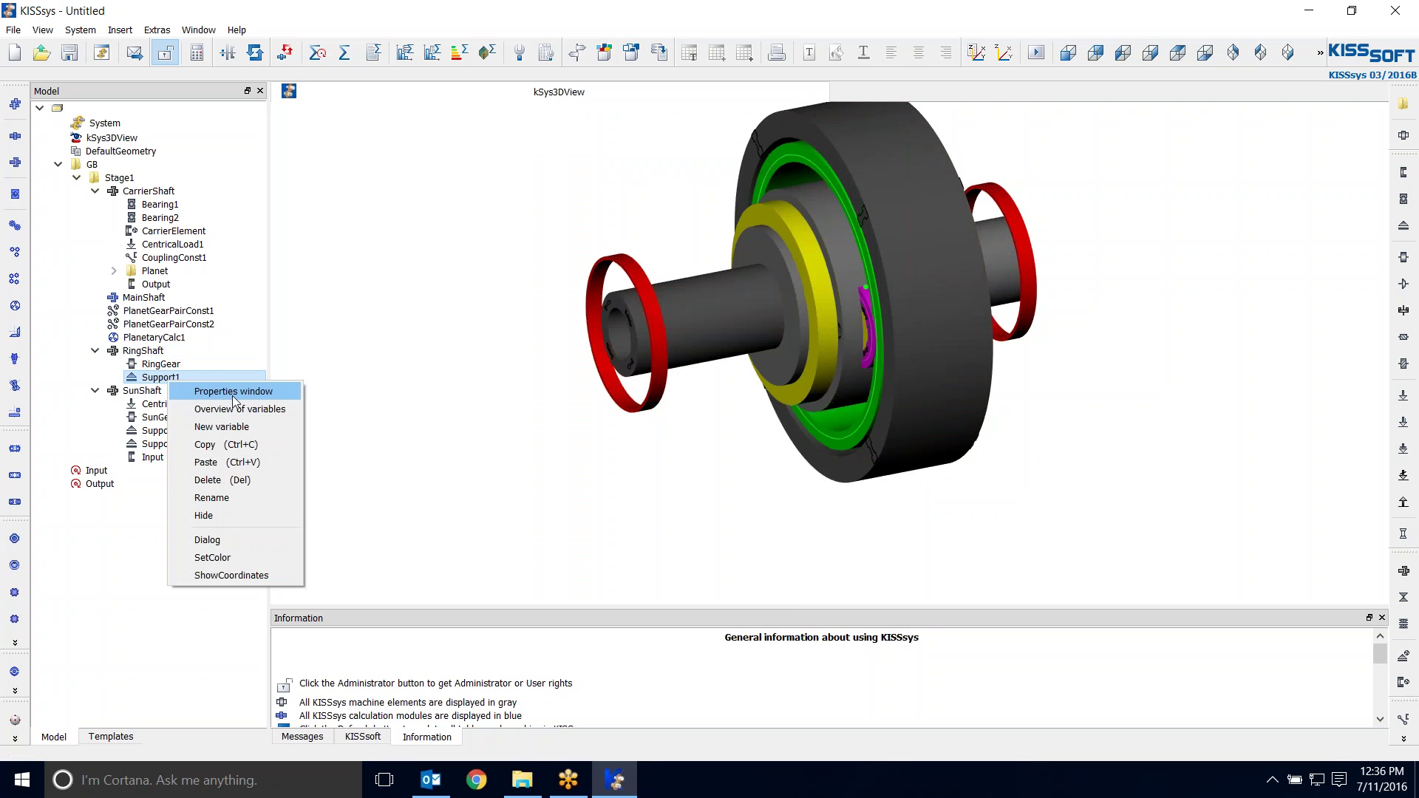
{"action": "left_click", "coordinate": [233, 392]}
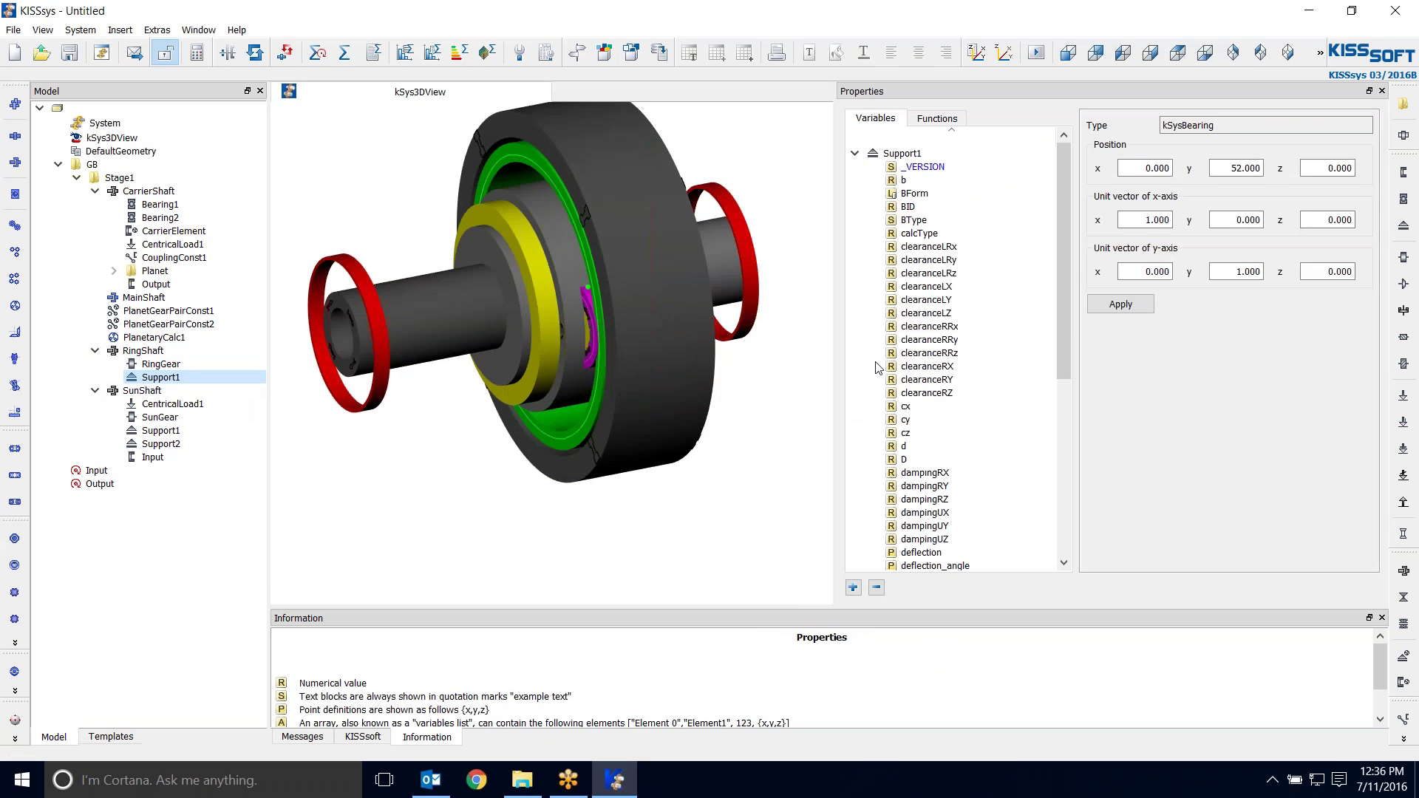
{"action": "left_click_drag", "start_coordinate": [1062, 318], "coordinate": [991, 497]}
{"action": "left_click", "coordinate": [943, 409]}
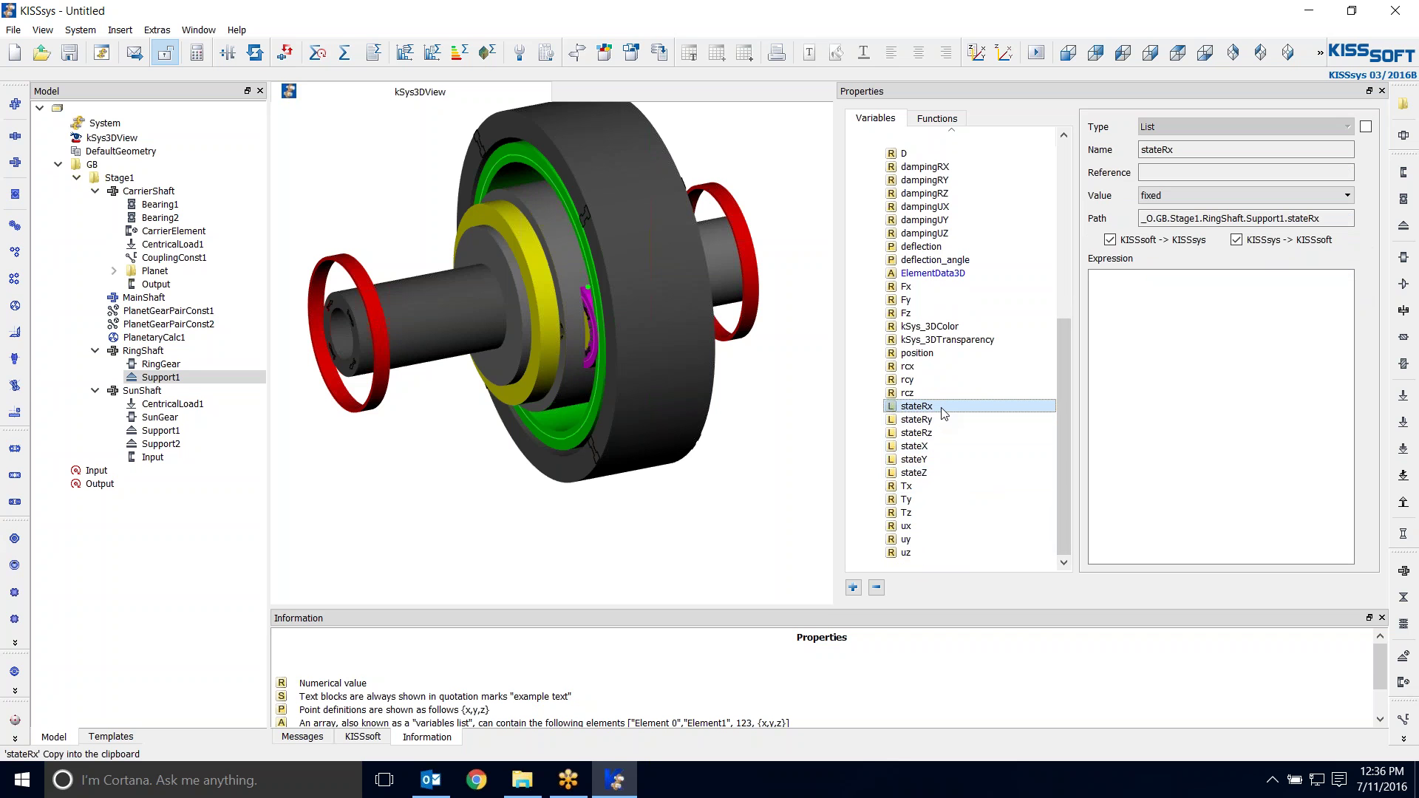
{"action": "left_click", "coordinate": [1110, 240]}
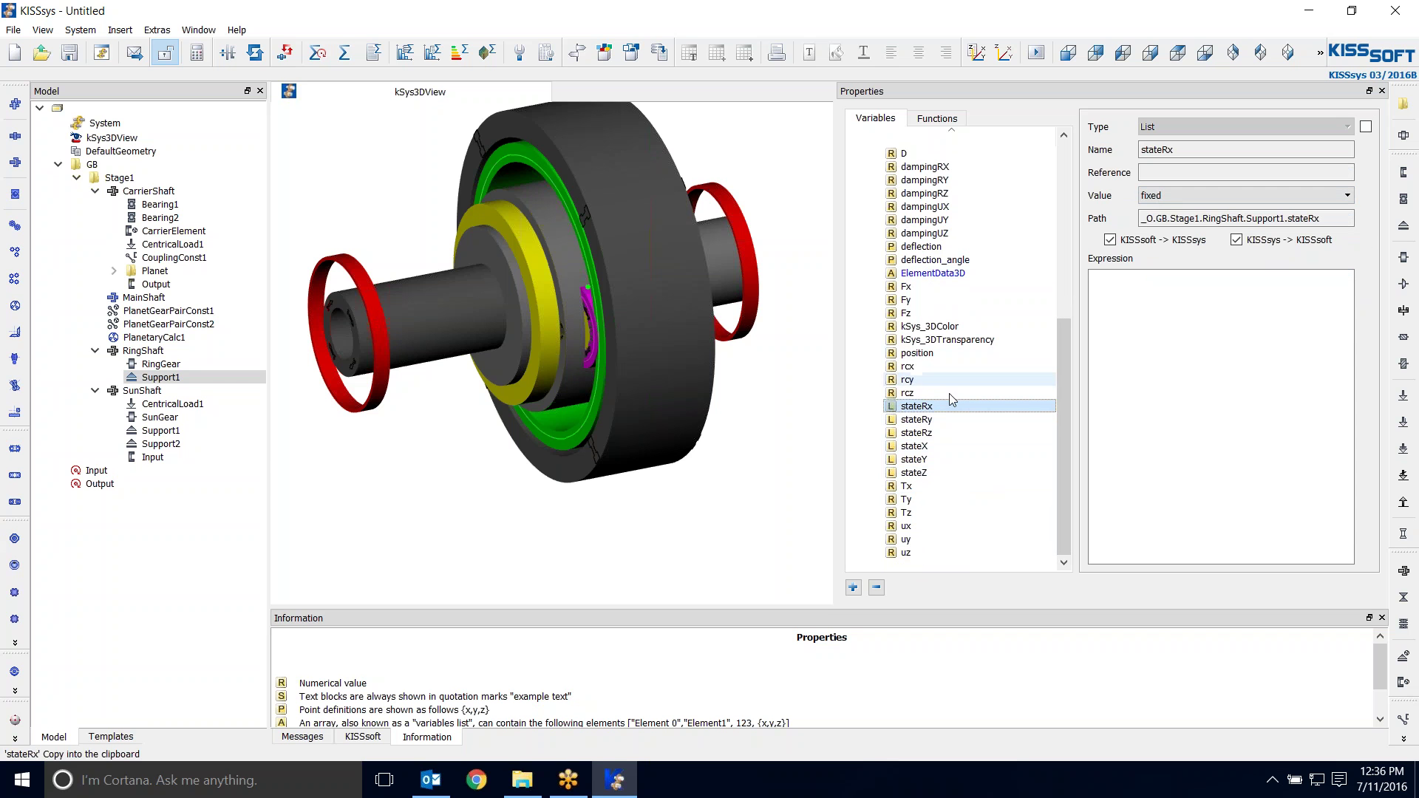
{"action": "left_click", "coordinate": [937, 421]}
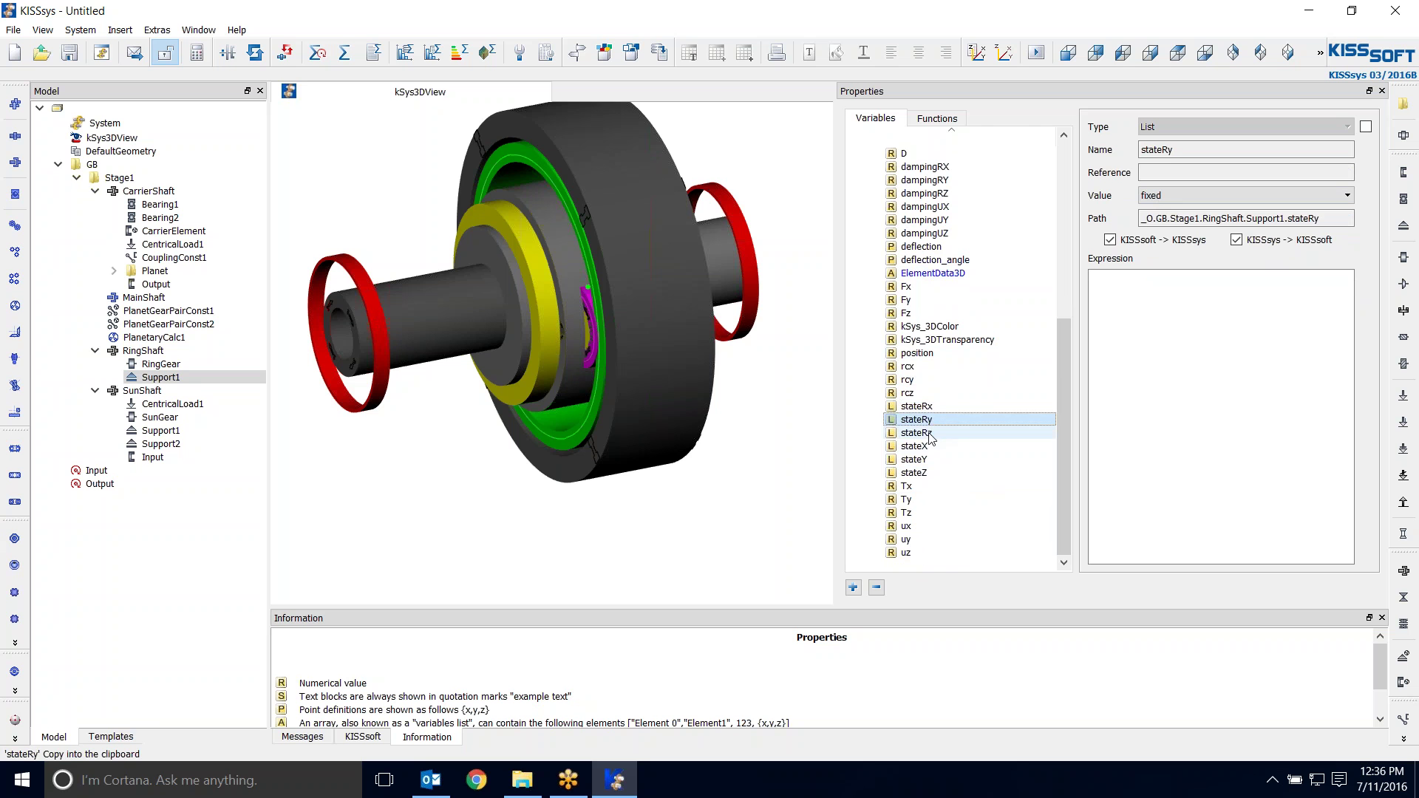
{"action": "left_click", "coordinate": [931, 434]}
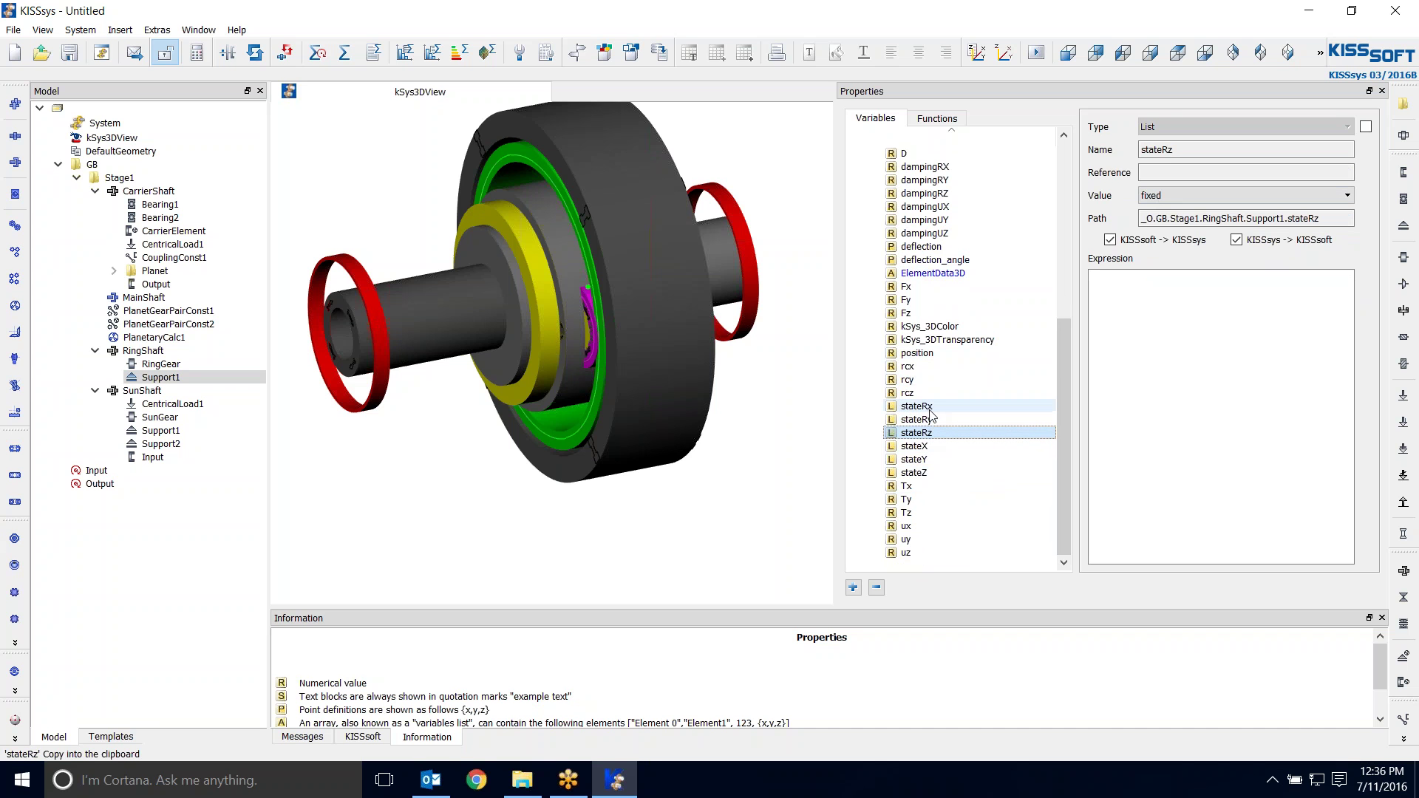
{"action": "left_click", "coordinate": [926, 447]}
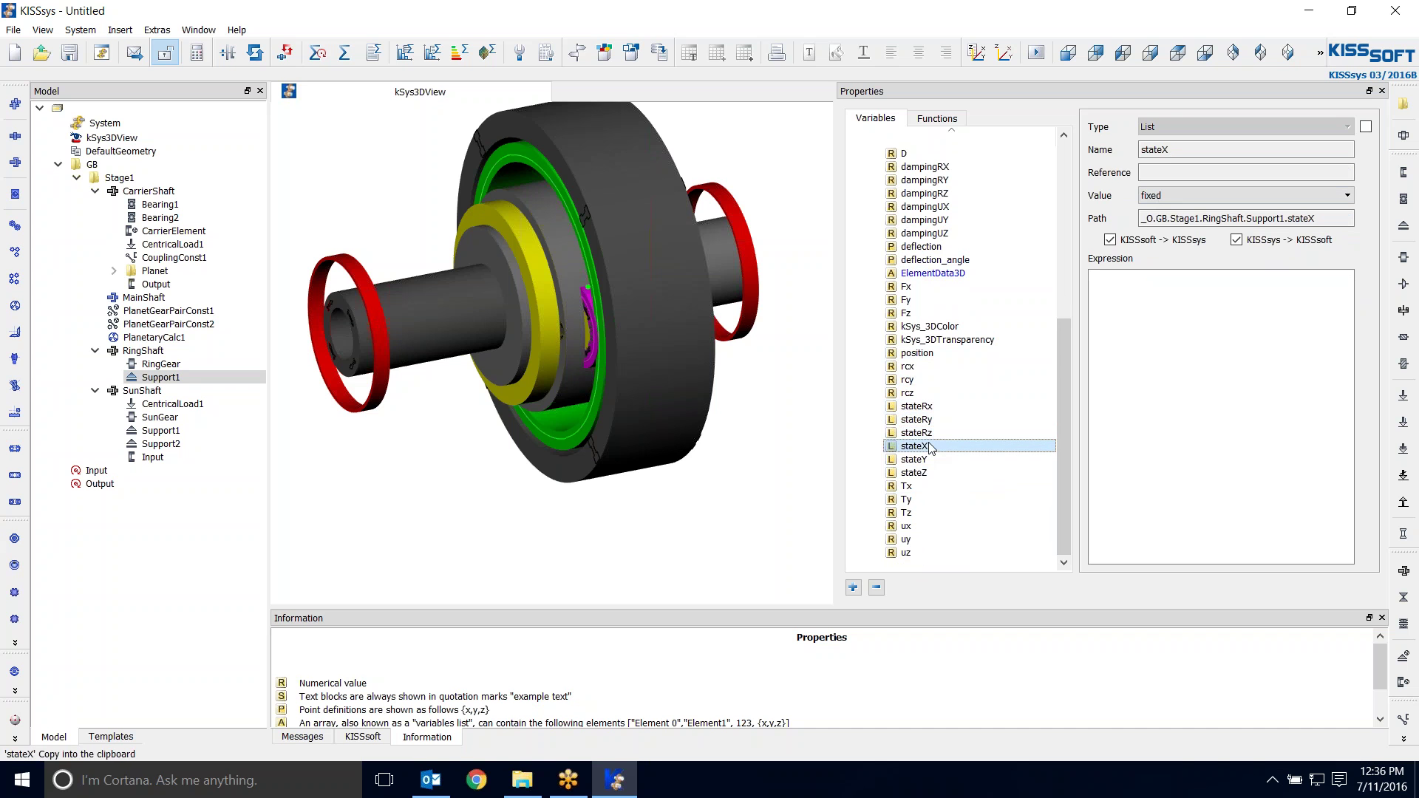
{"action": "left_click", "coordinate": [920, 460]}
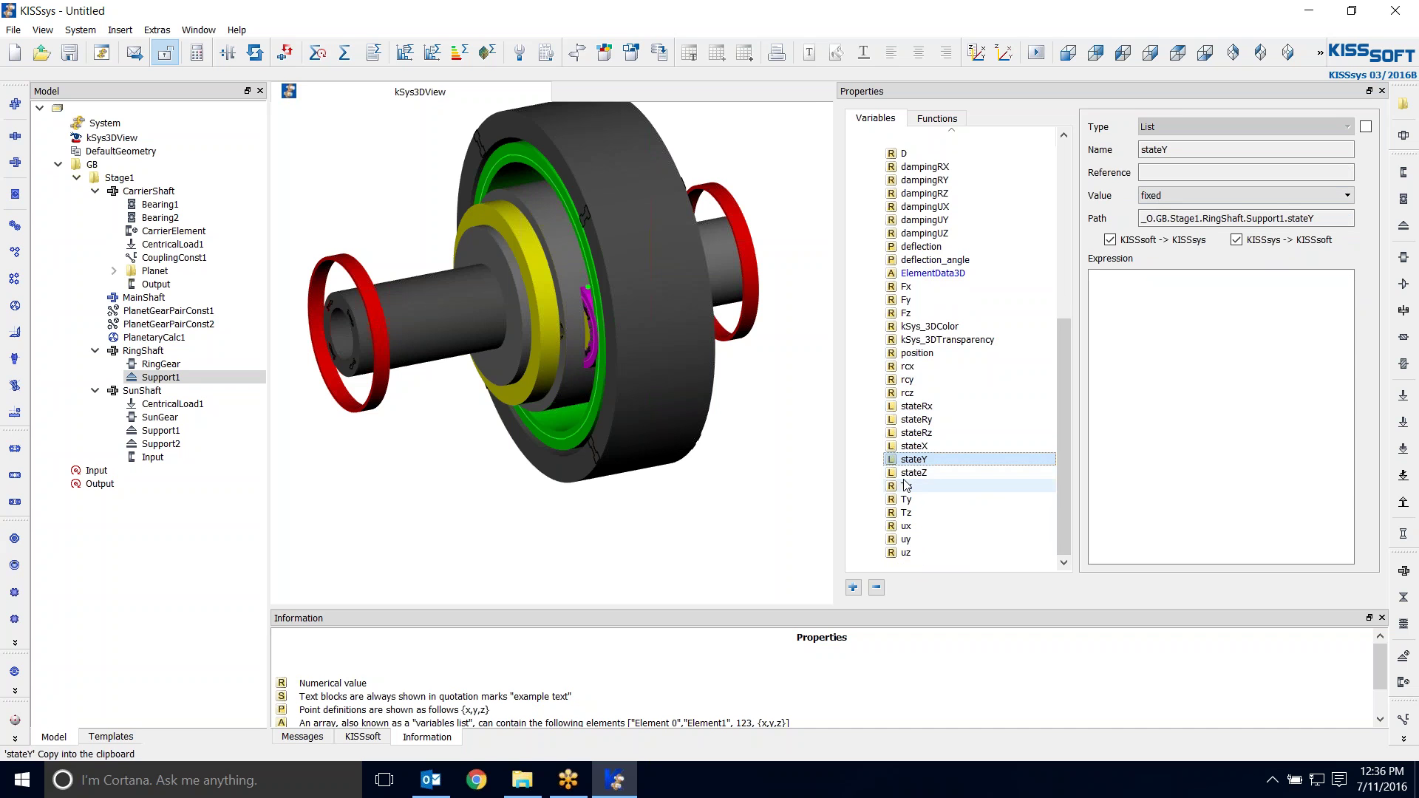
{"action": "left_click", "coordinate": [919, 477]}
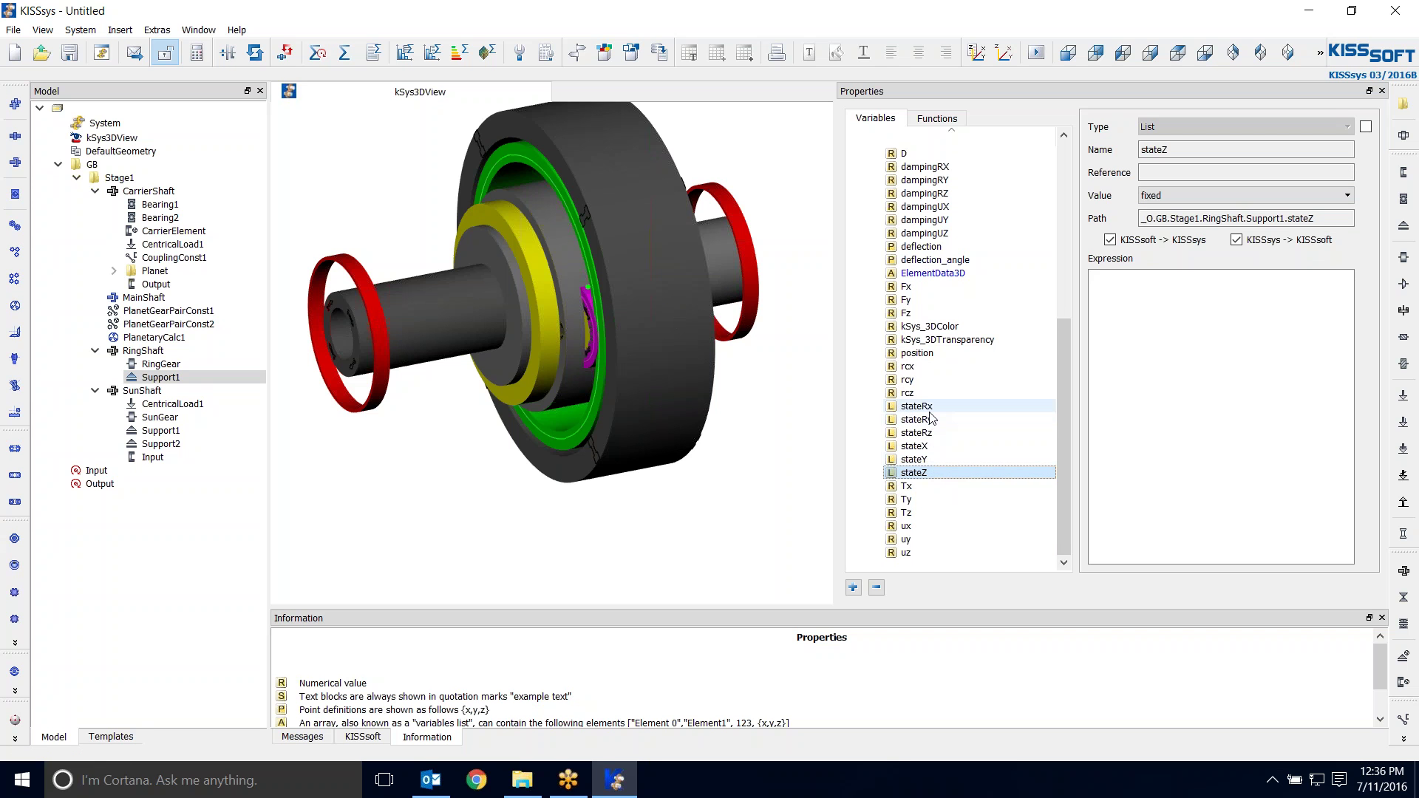
{"action": "left_click", "coordinate": [674, 281]}
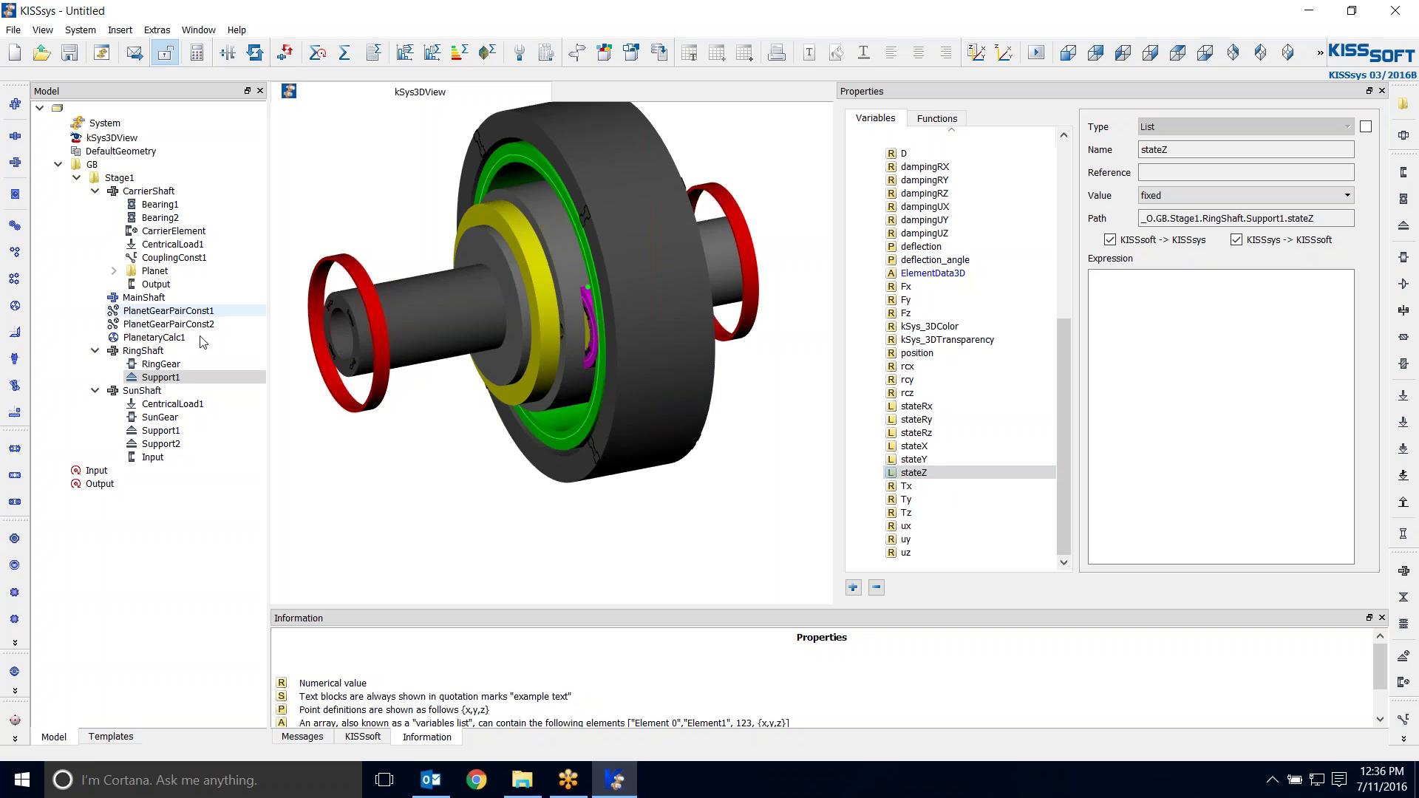
{"action": "left_click", "coordinate": [144, 350]}
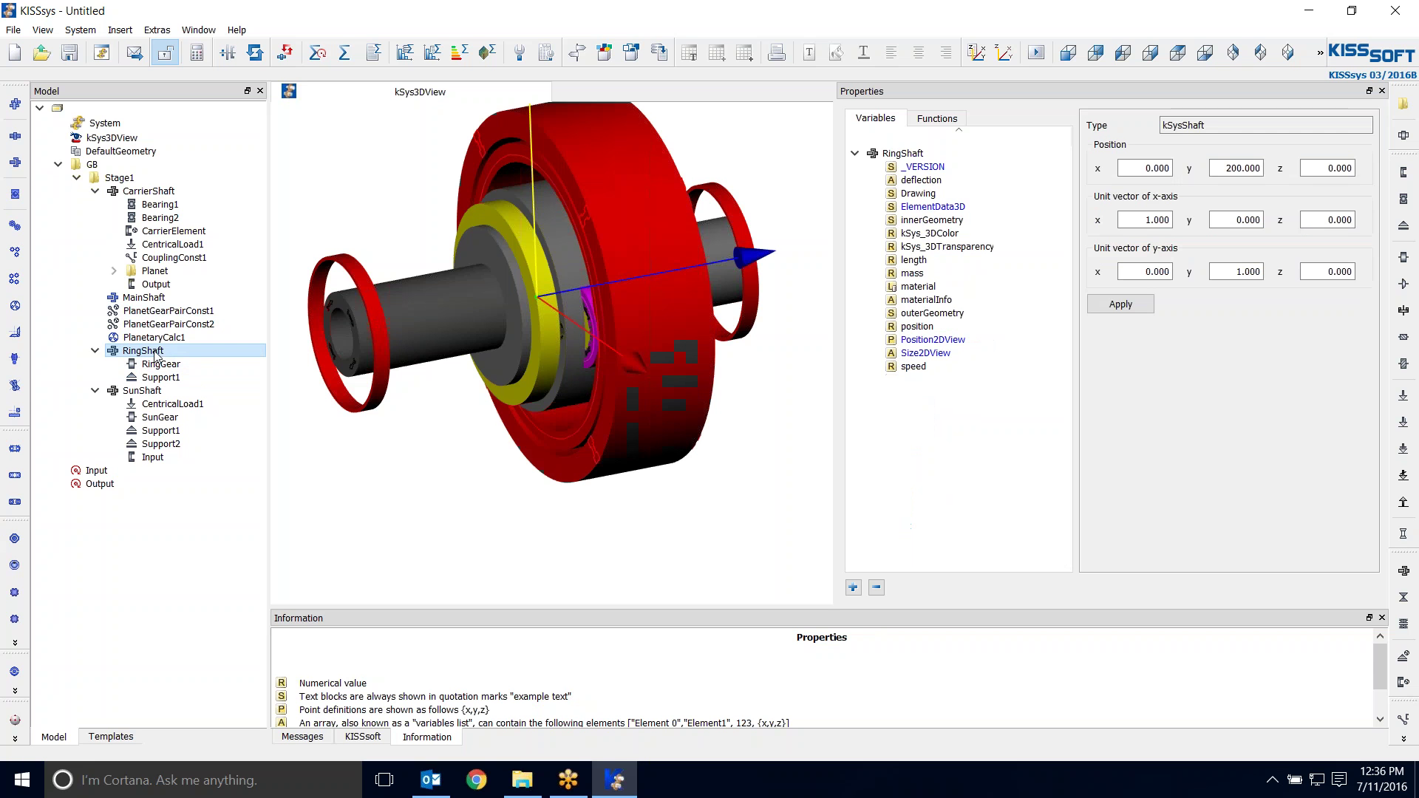
Step: Close the RingShaft's properties and calculate the kinematics of the gearbox model
{"action": "left_click", "coordinate": [811, 513]}
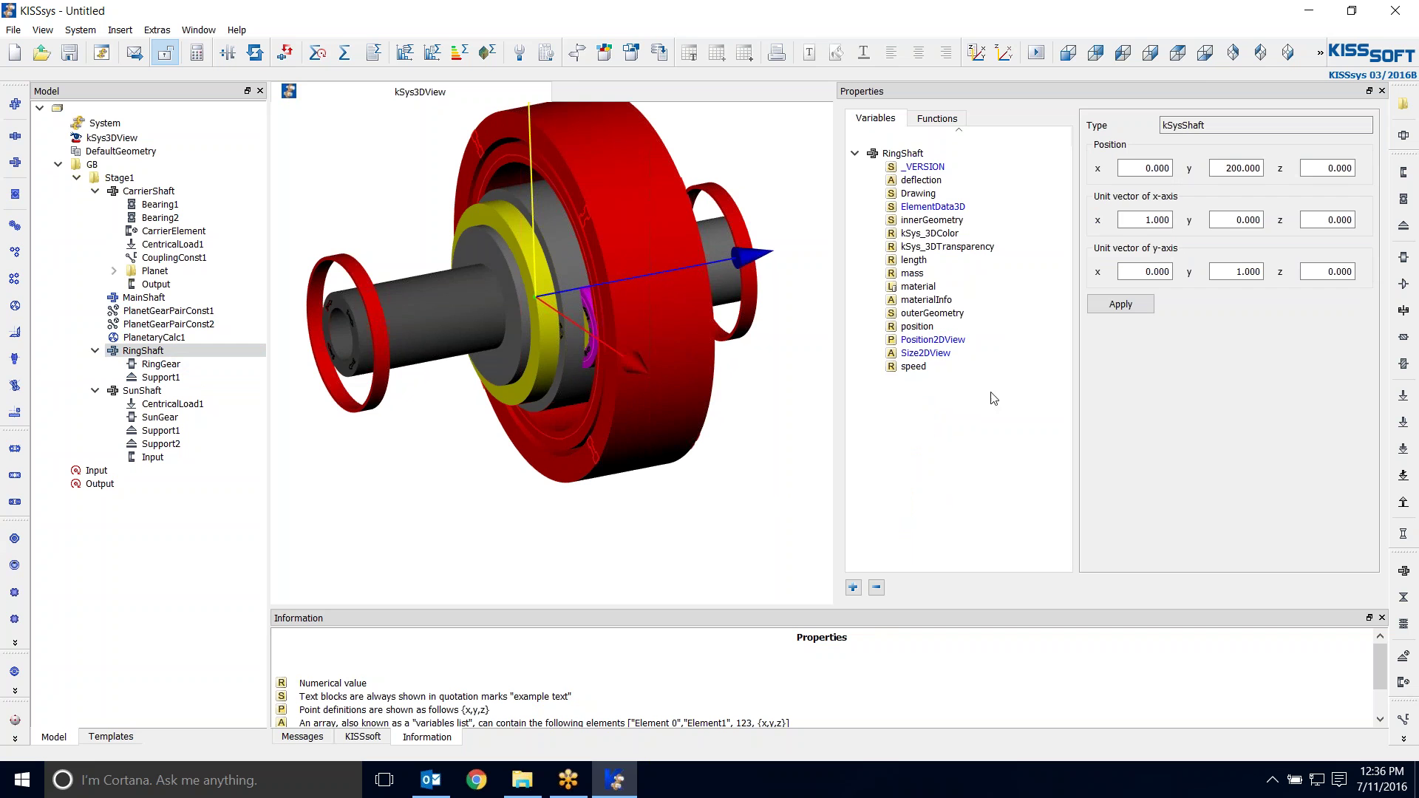
{"action": "left_click", "coordinate": [1381, 91]}
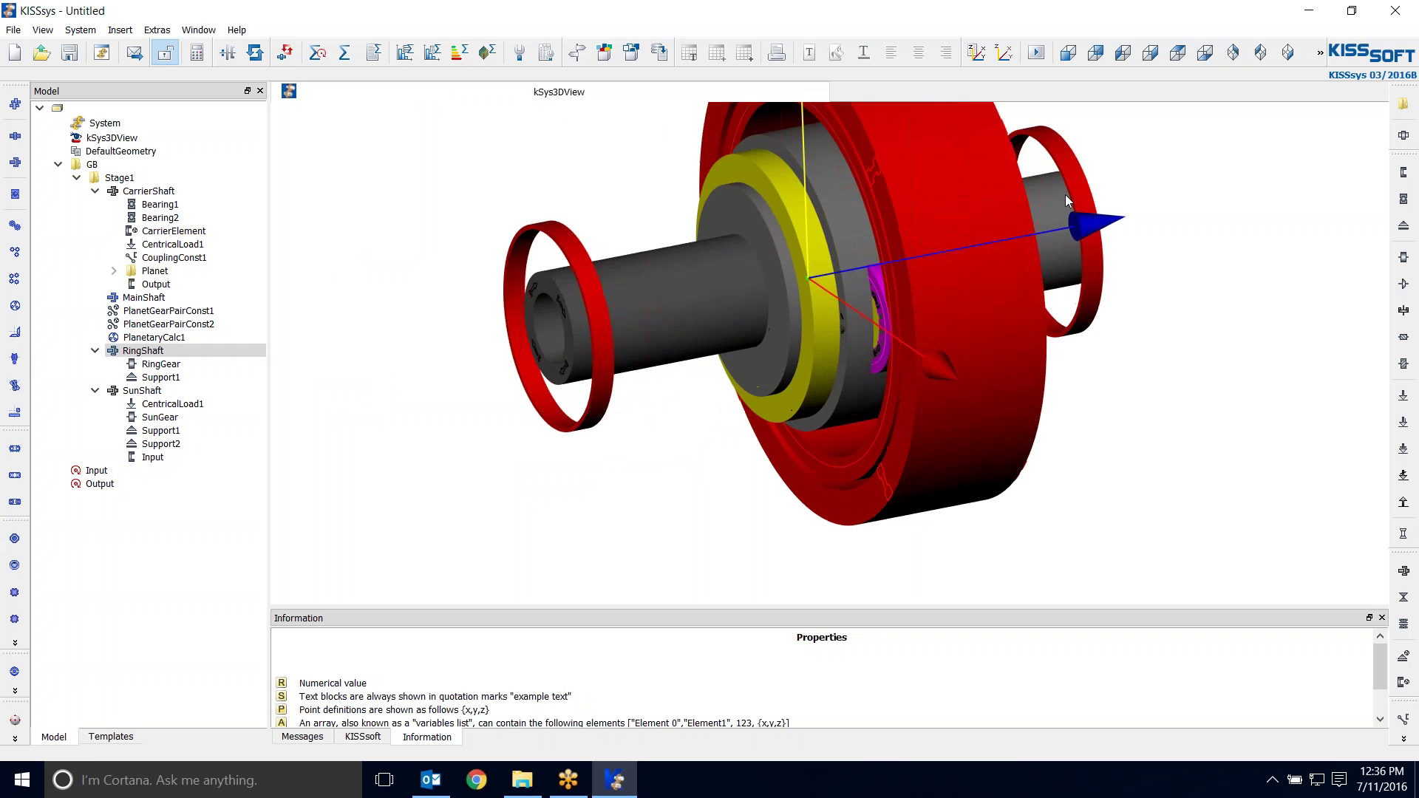
{"action": "scroll", "coordinate": [1065, 195], "scroll_direction": "down", "scroll_amount": 2}
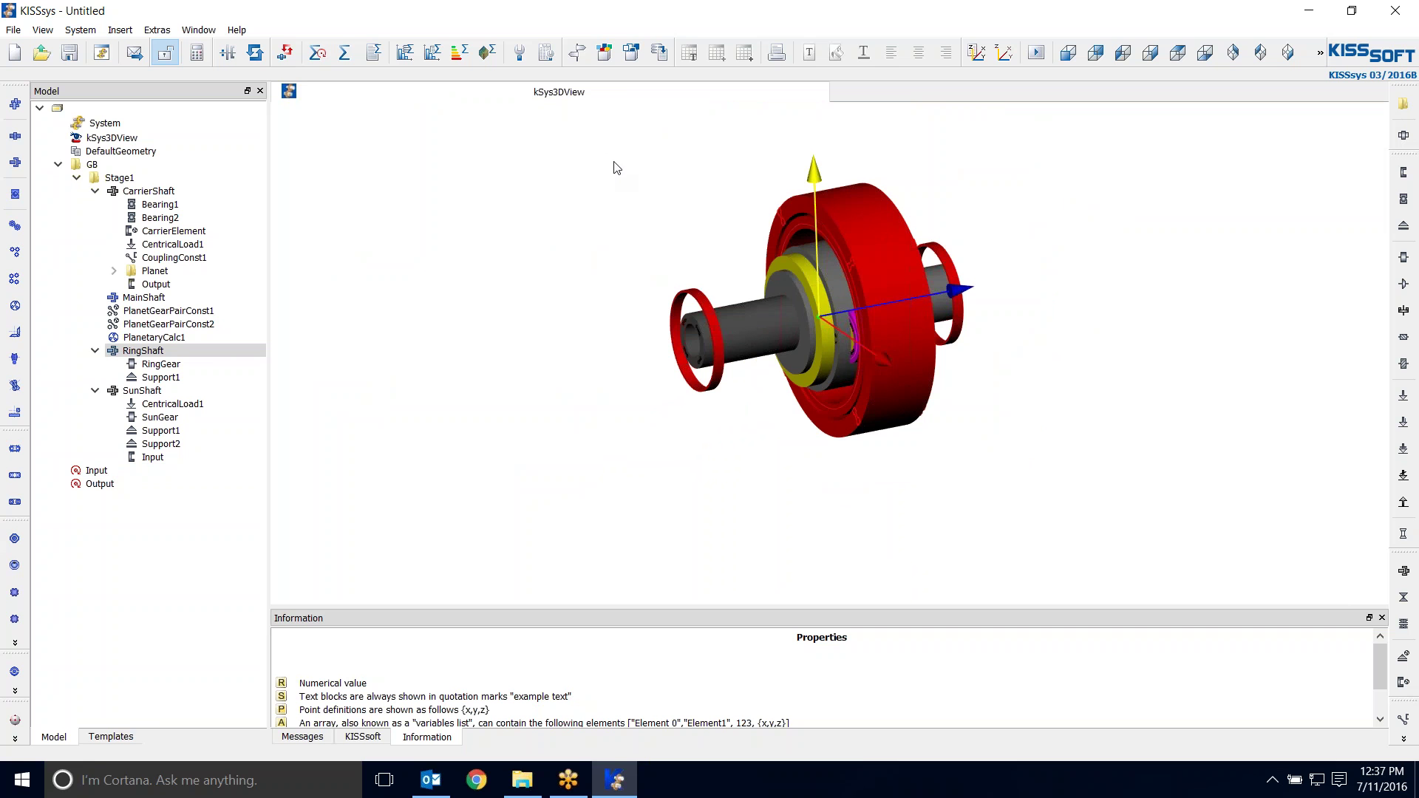
{"action": "left_click", "coordinate": [320, 56]}
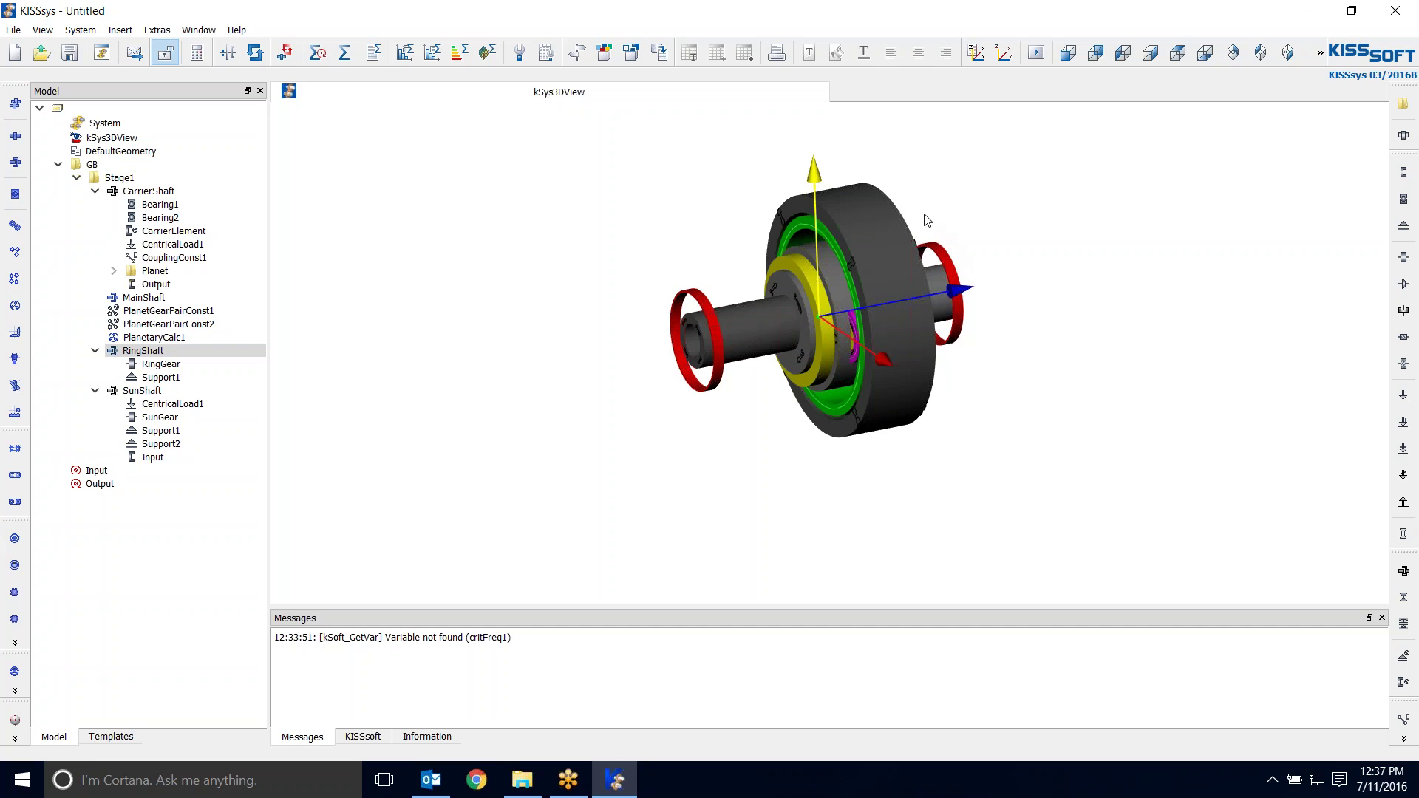
Step: Run the gearbox motion simulation at 50% speed, watch the shafts and planet rotate, and stop it
{"action": "scroll", "coordinate": [907, 228], "scroll_direction": "up", "scroll_amount": 4}
{"action": "mouse_move", "coordinate": [996, 260]}
{"action": "left_mouse_down"}
{"action": "mouse_move", "coordinate": [982, 225]}
{"action": "mouse_move", "coordinate": [994, 254]}
{"action": "left_mouse_up"}
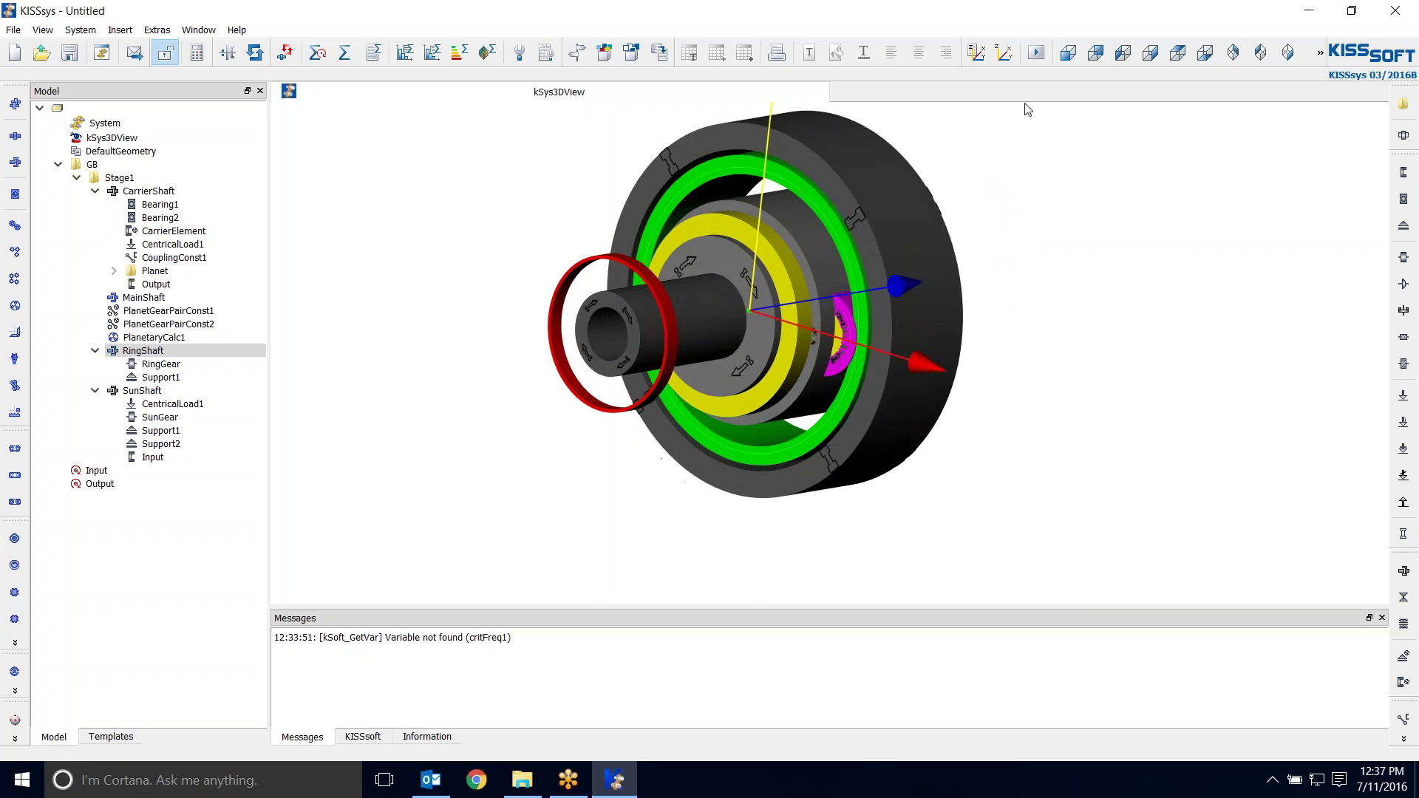
{"action": "left_click", "coordinate": [1039, 55]}
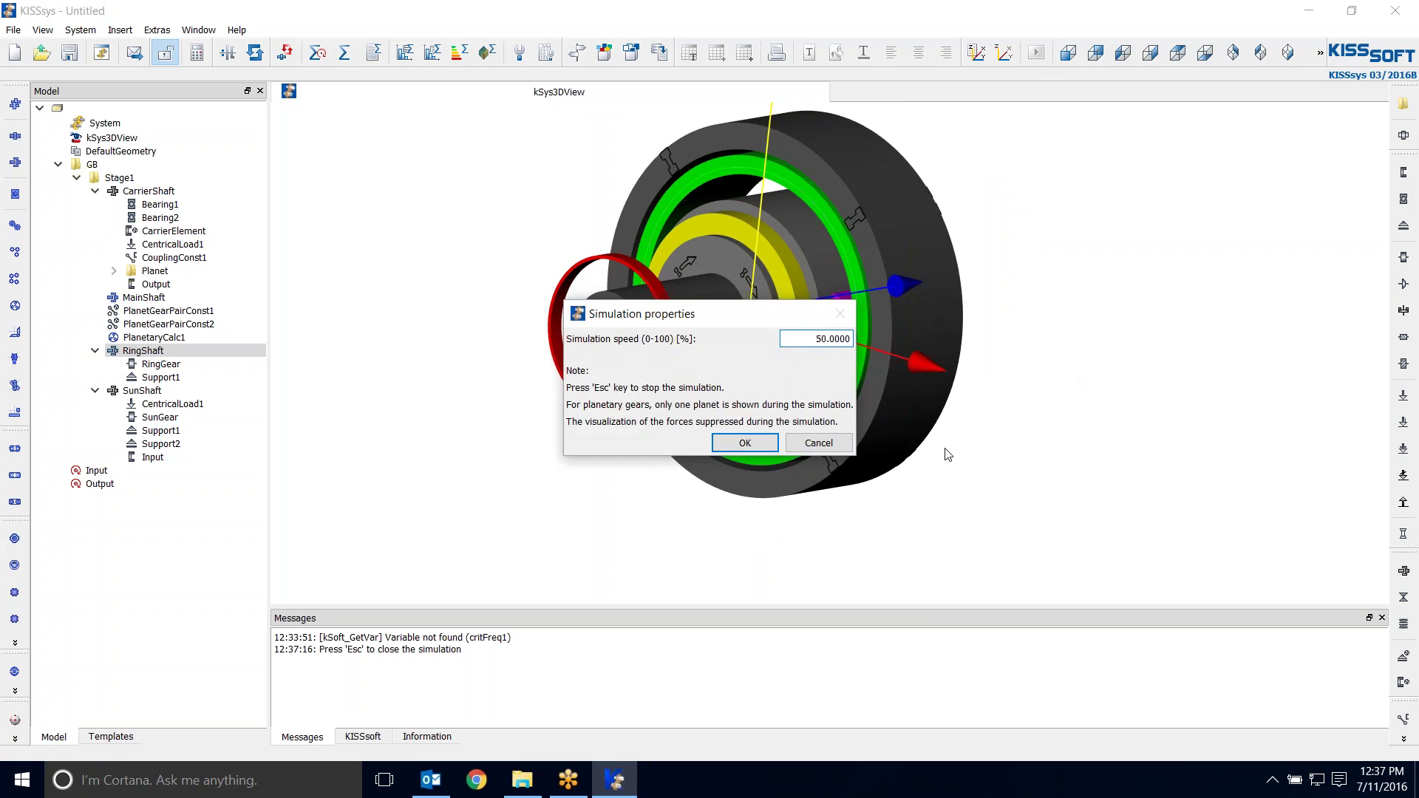
{"action": "left_click", "coordinate": [741, 443]}
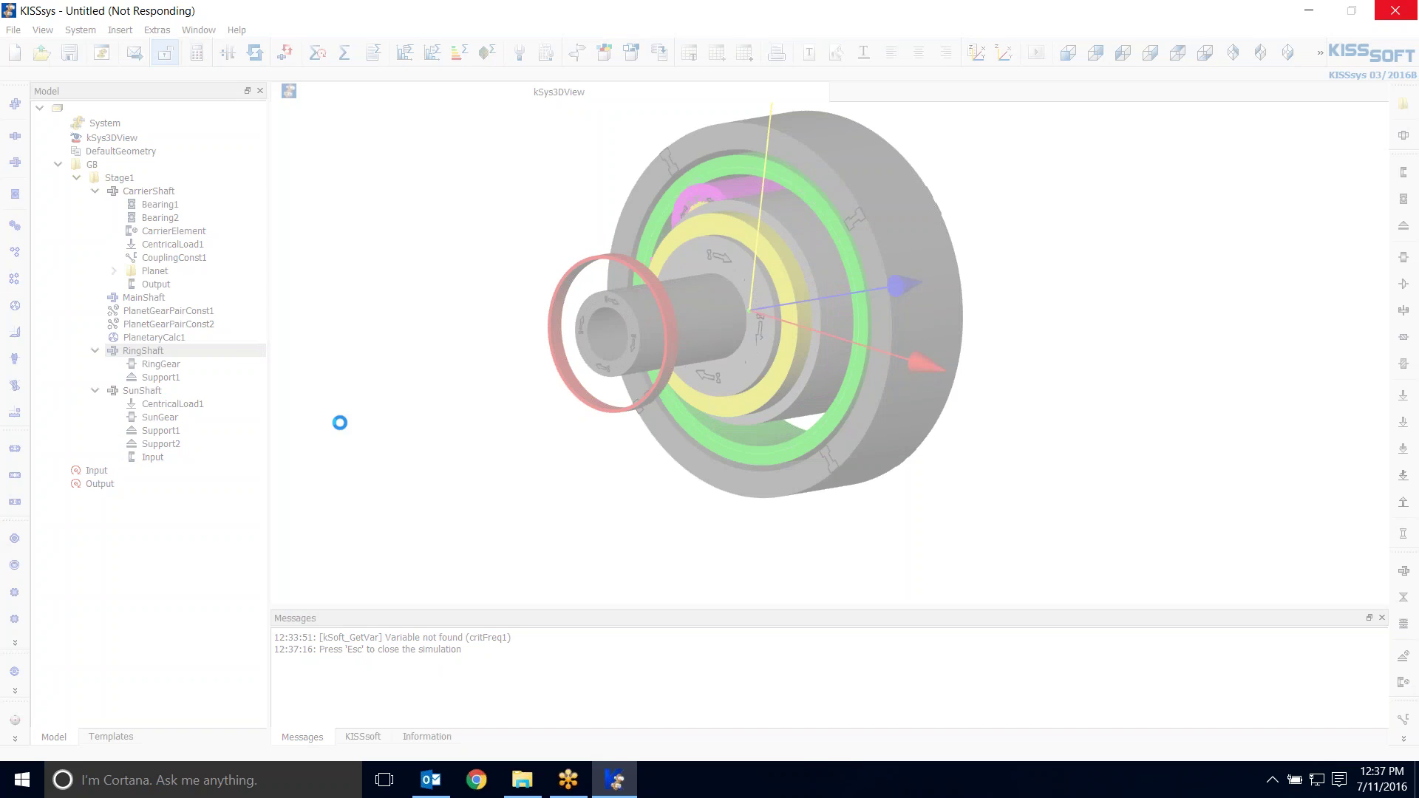
{"action": "key", "text": "super"}
{"action": "key", "text": "super"}
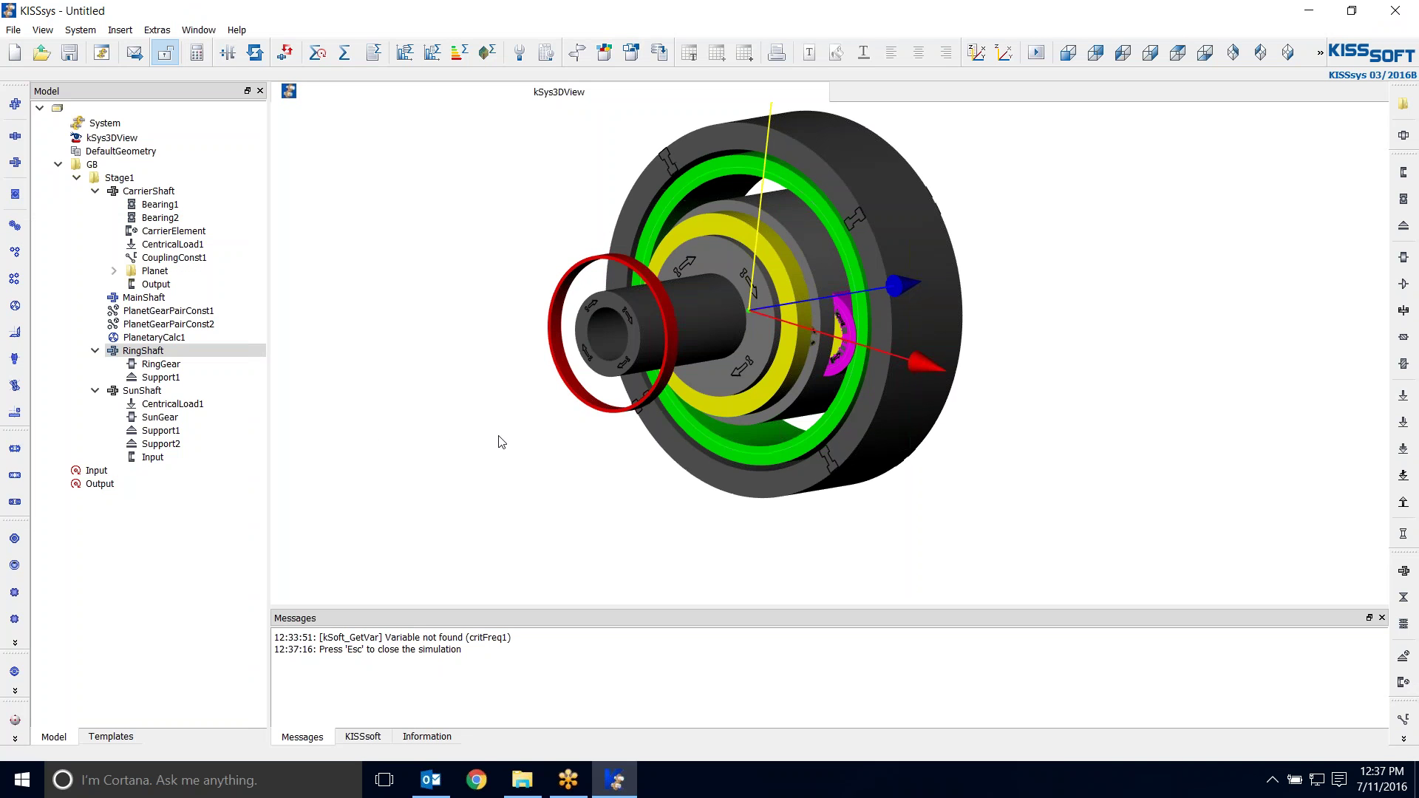
Step: Inspect the gearbox model from its opposite side, in a straight end view and in an isometric view
{"action": "left_click_drag", "start_coordinate": [879, 190], "coordinate": [756, 259]}
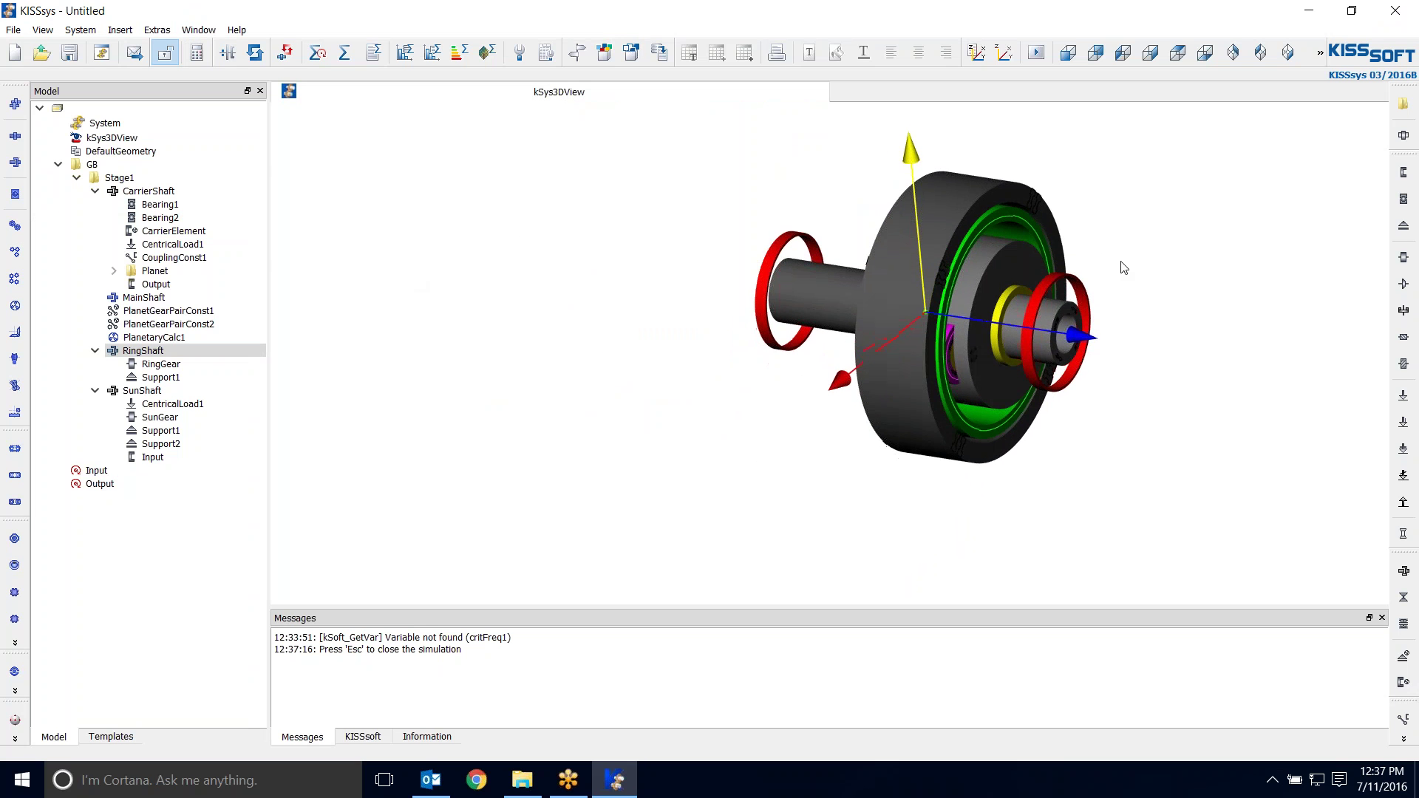
{"action": "scroll", "coordinate": [1080, 246], "scroll_direction": "up", "scroll_amount": 2}
{"action": "left_click_drag", "start_coordinate": [1114, 246], "coordinate": [960, 381]}
{"action": "left_click", "coordinate": [1096, 52]}
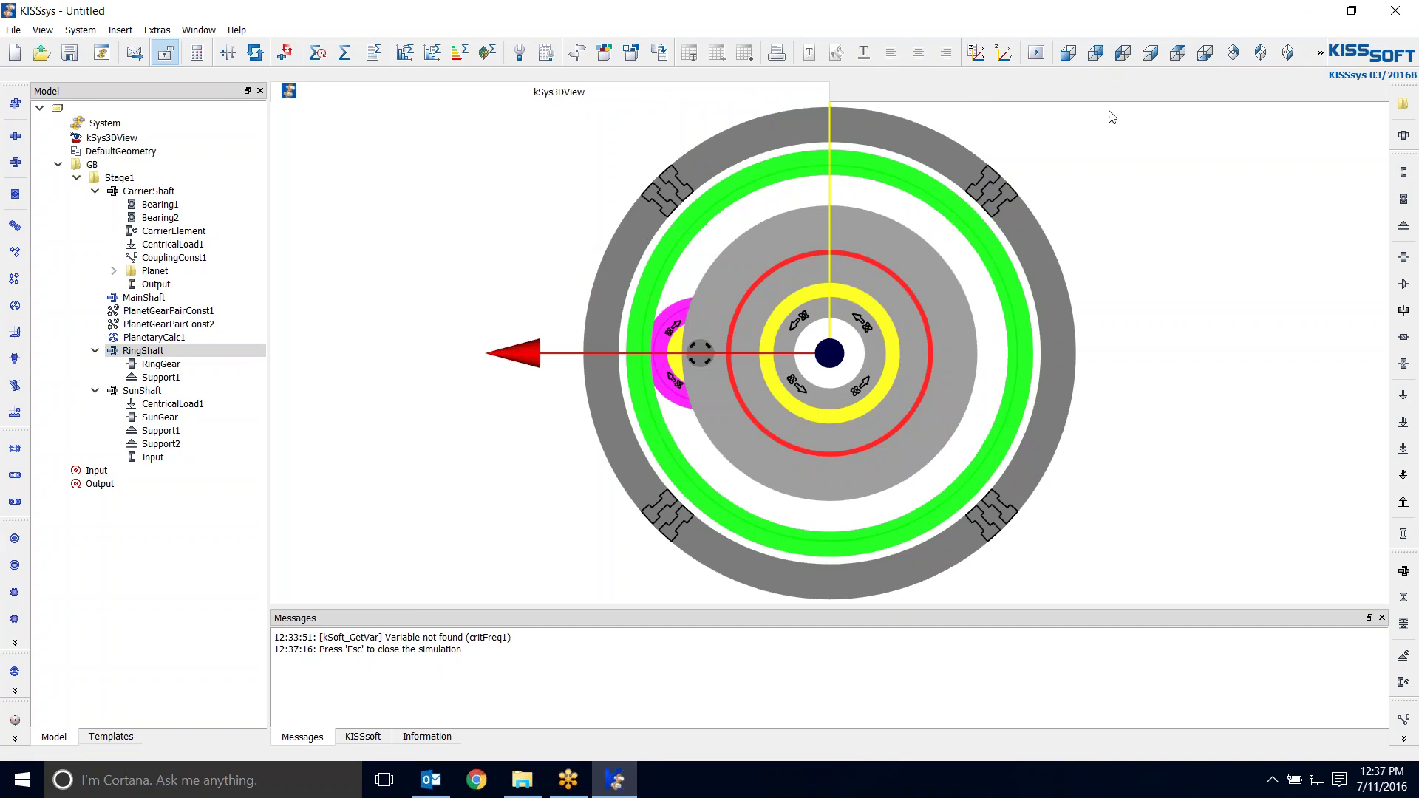
{"action": "left_click", "coordinate": [1208, 55]}
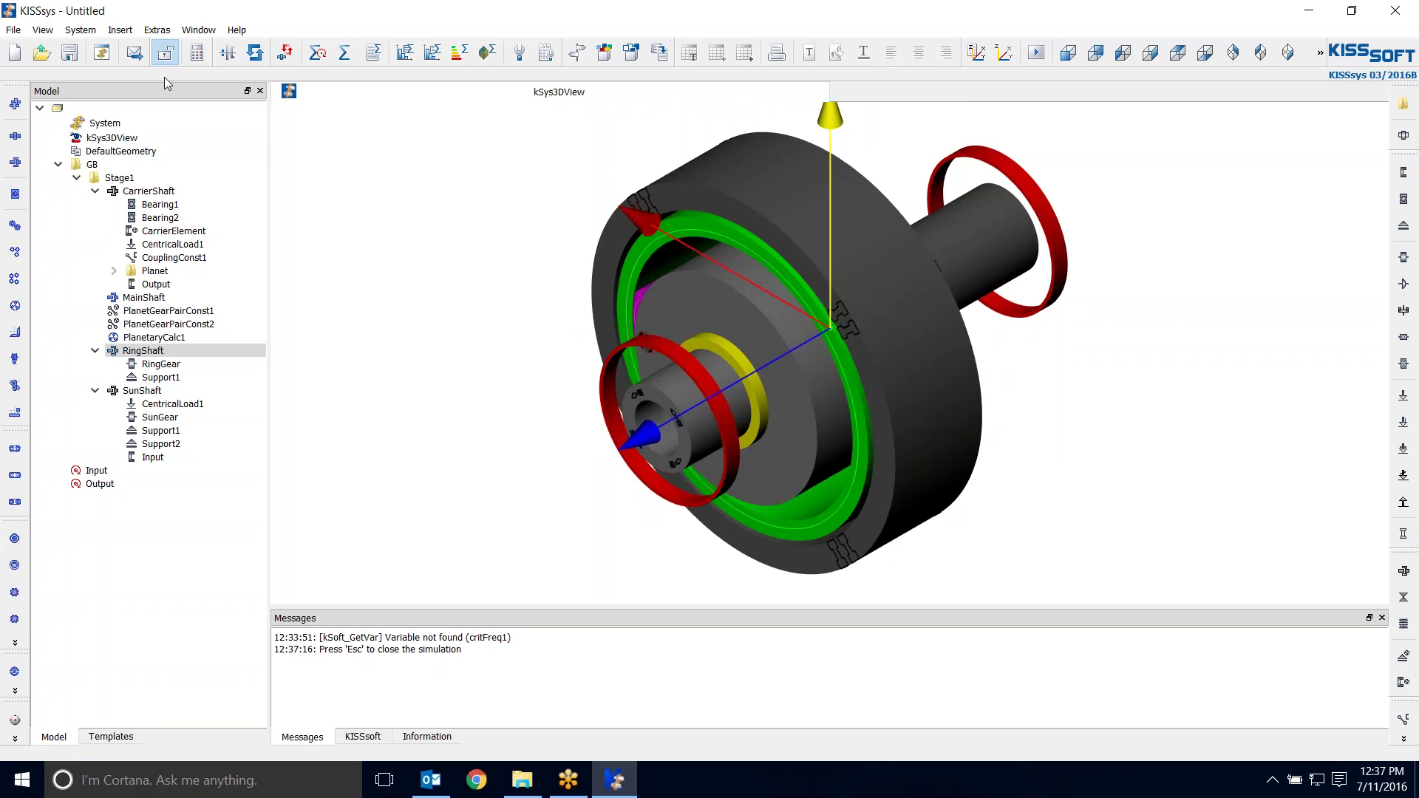
Step: Show the system diagram and place the Output boundary beside the CarrierShaft and the Input boundary beside the SunShaft
{"action": "left_click", "coordinate": [226, 56]}
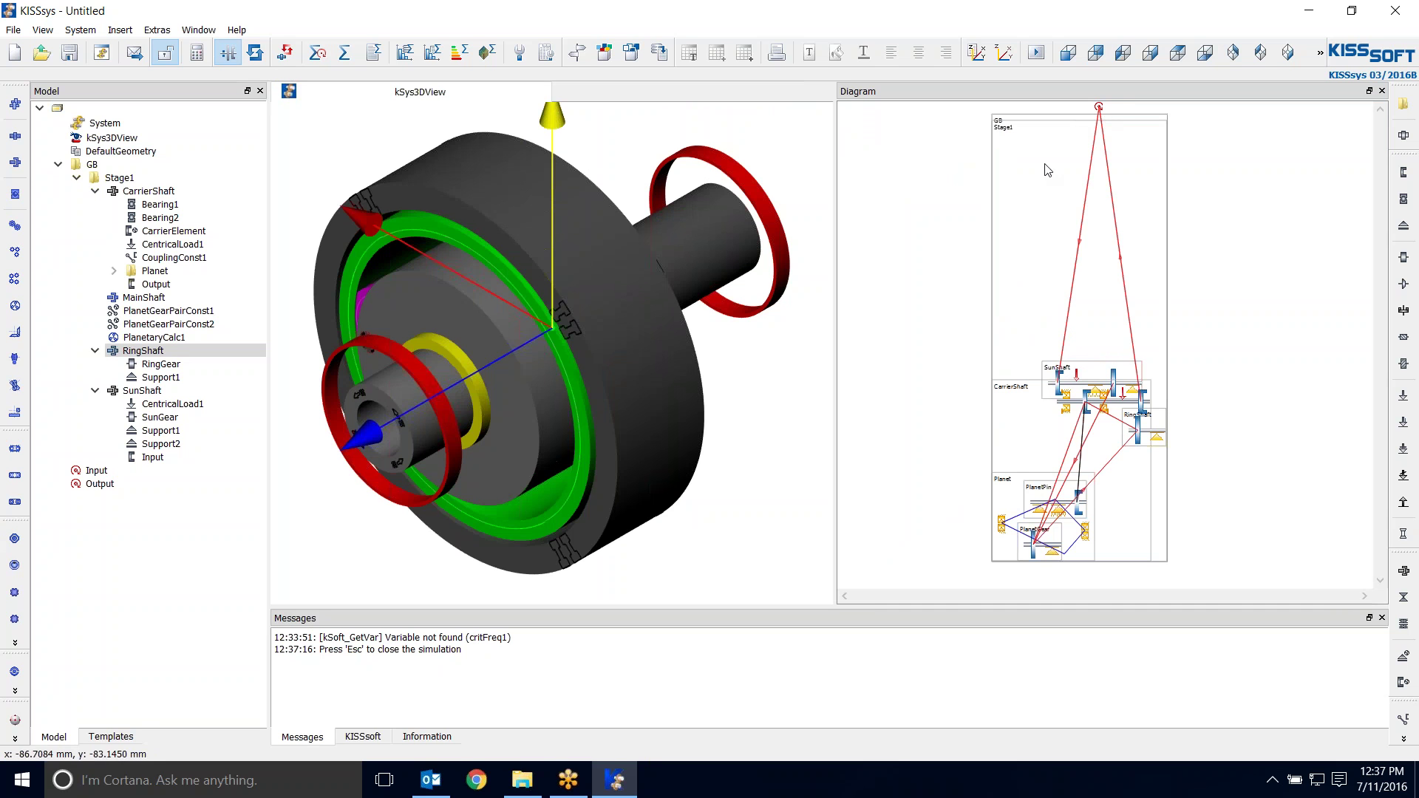
{"action": "left_click_drag", "start_coordinate": [1098, 111], "coordinate": [1198, 402]}
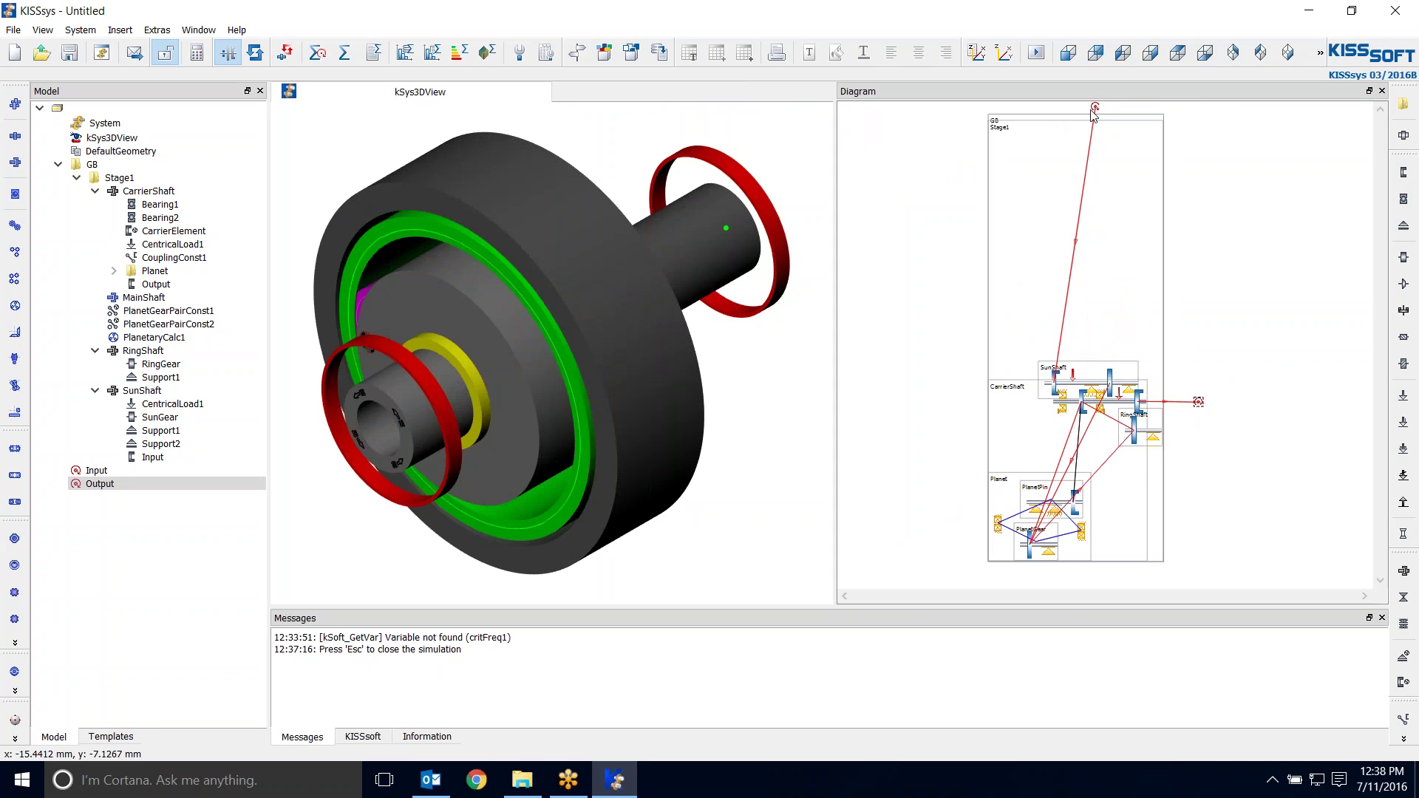
{"action": "left_click_drag", "start_coordinate": [1096, 110], "coordinate": [1016, 385]}
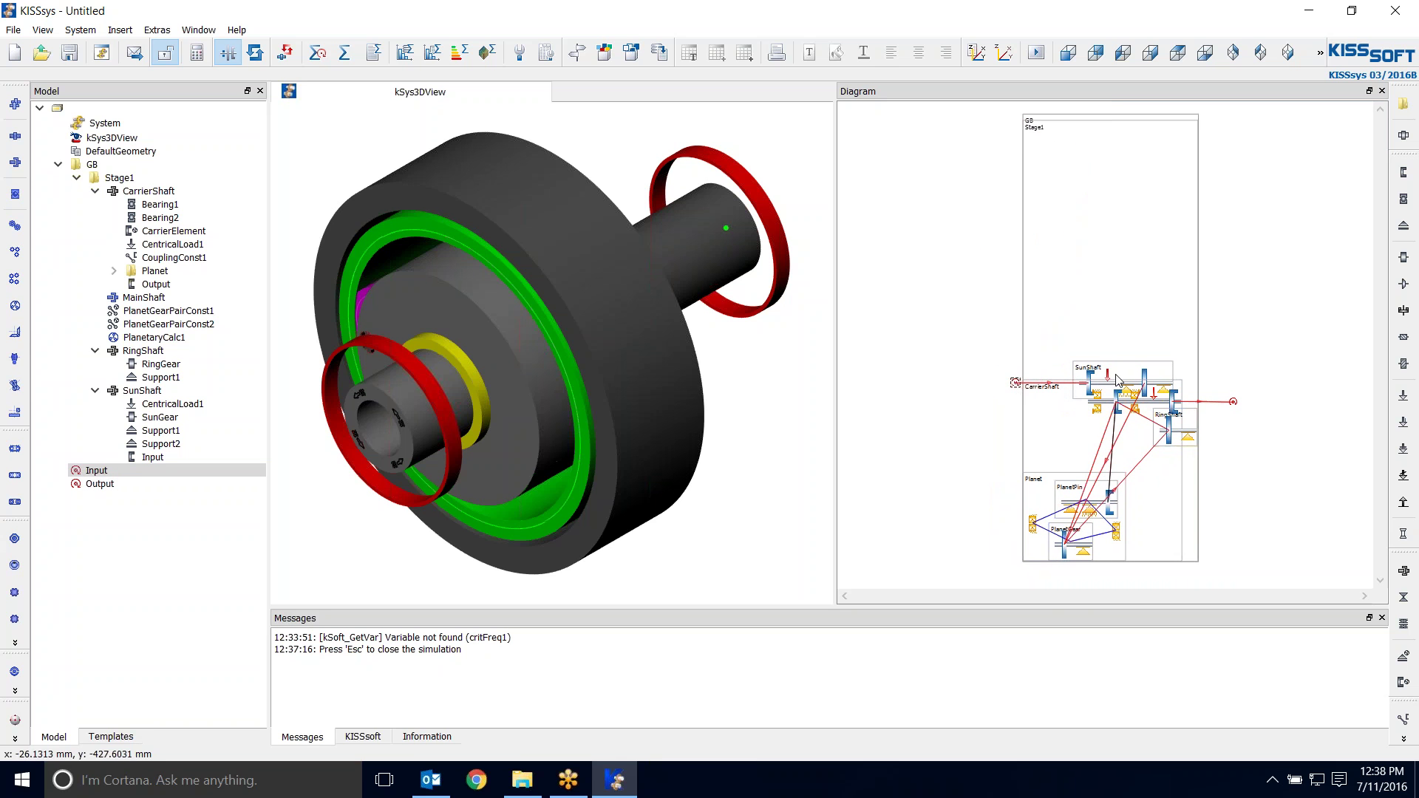
Step: Move the SunShaft block above the CarrierShaft in the diagram and align the Input boundary with it
{"action": "scroll", "coordinate": [1116, 378], "scroll_direction": "up", "scroll_amount": 5}
{"action": "scroll", "coordinate": [1115, 379], "scroll_direction": "down", "scroll_amount": 2}
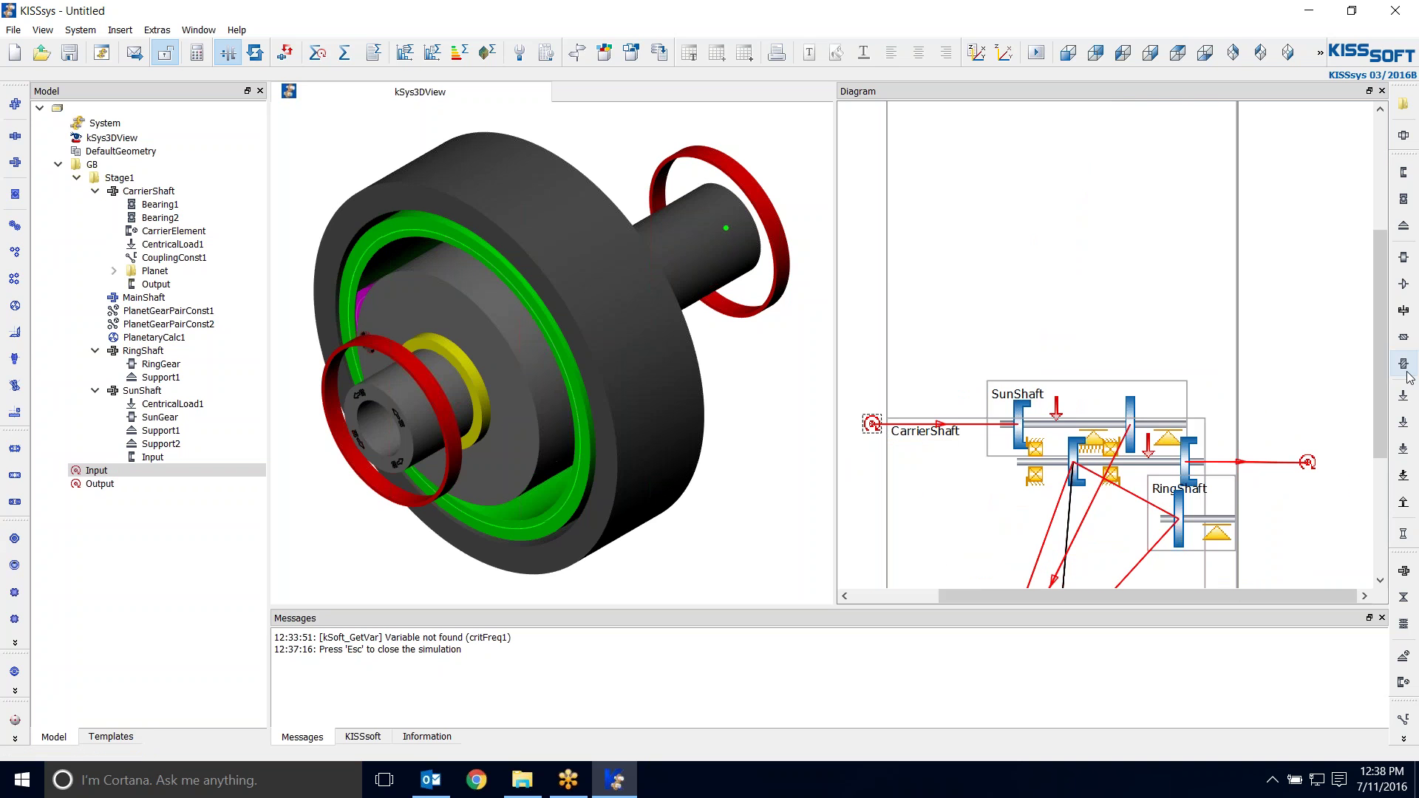
{"action": "left_click_drag", "start_coordinate": [1380, 344], "coordinate": [1380, 414]}
{"action": "left_click", "coordinate": [1092, 233]}
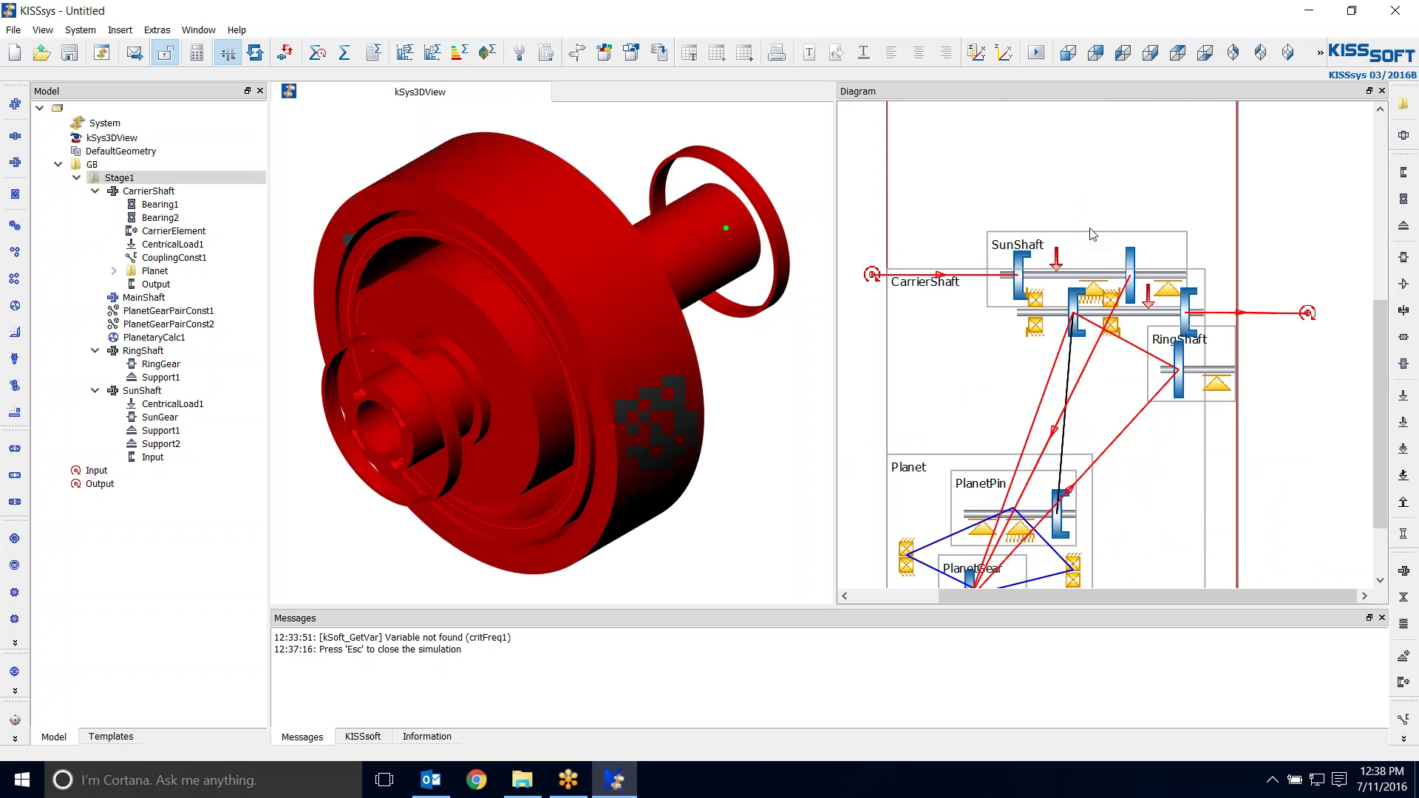
{"action": "left_click", "coordinate": [1092, 234]}
{"action": "left_click_drag", "start_coordinate": [1086, 237], "coordinate": [1000, 142]}
{"action": "left_click", "coordinate": [859, 245]}
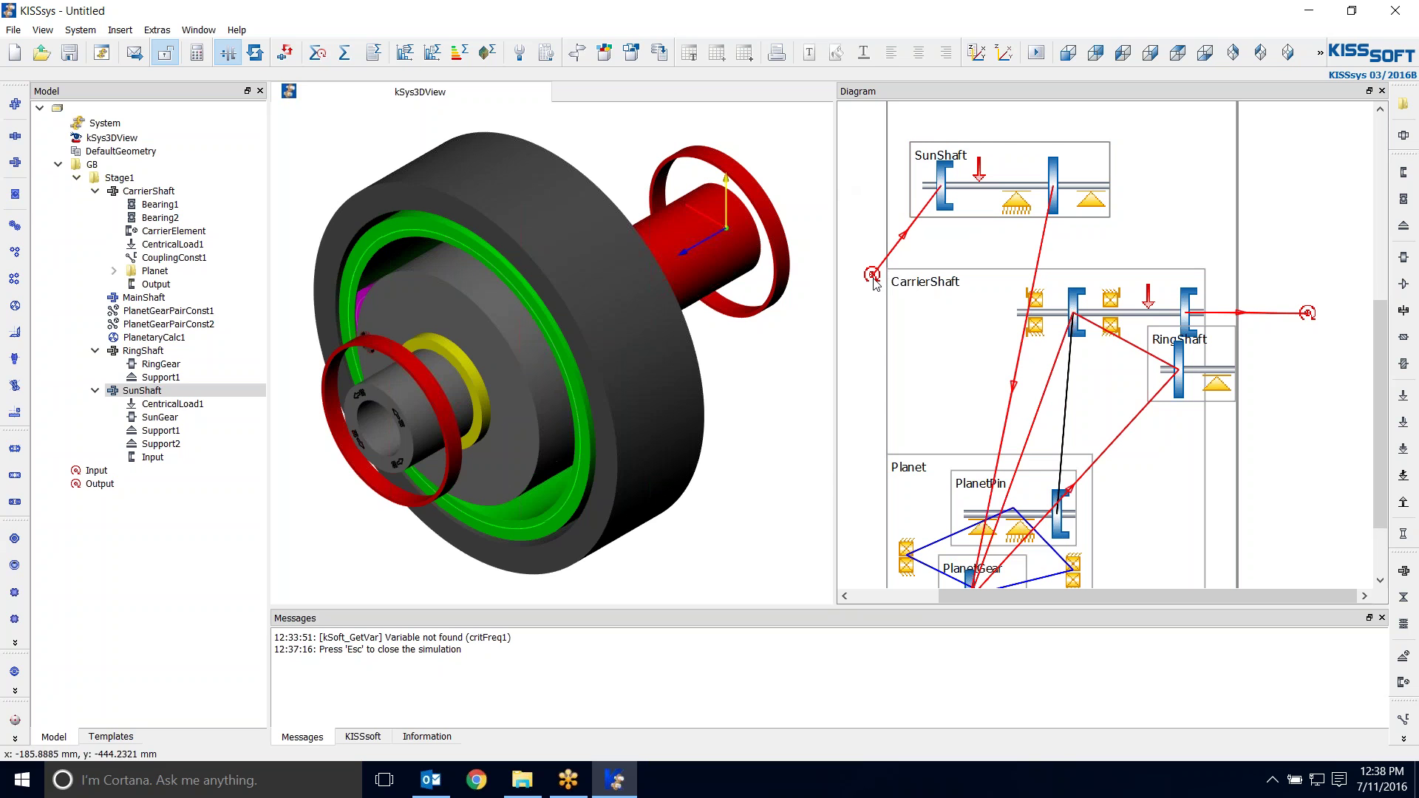
{"action": "left_click_drag", "start_coordinate": [874, 279], "coordinate": [852, 186]}
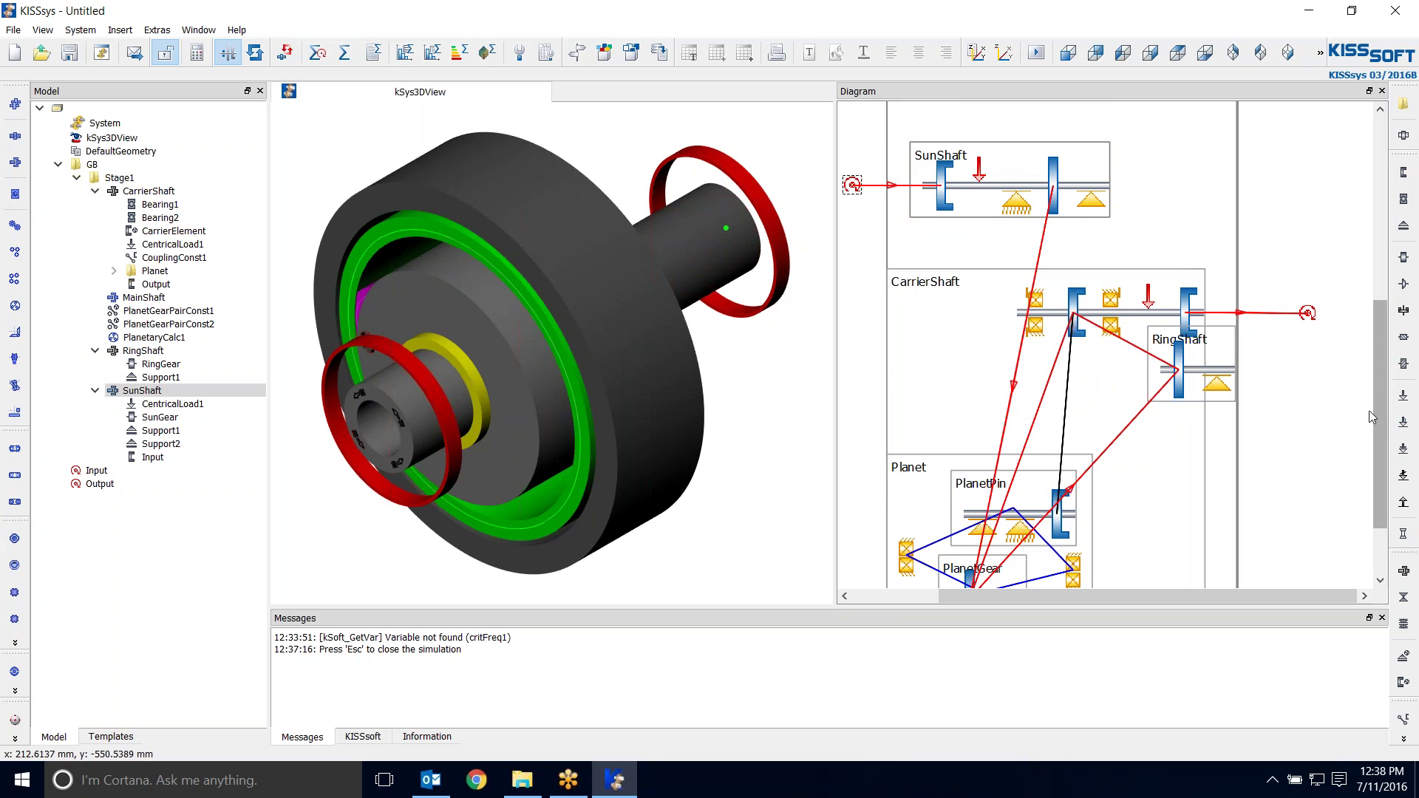
Step: Stack PlanetGear above PlanetPin within the Planet block, and shift the CarrierShaft and Planet blocks to the right in the diagram
{"action": "scroll", "coordinate": [1369, 416], "scroll_direction": "down", "scroll_amount": 2}
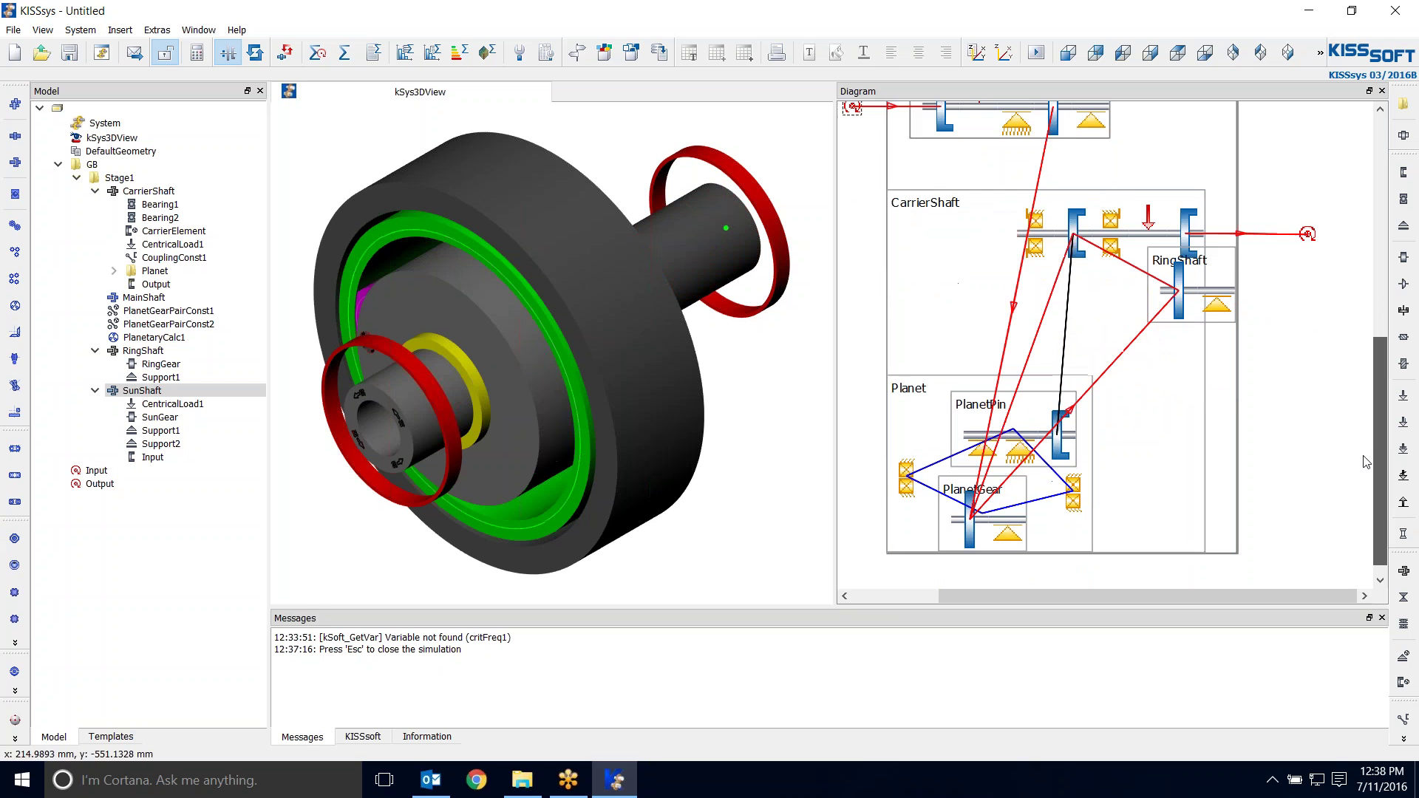
{"action": "left_click", "coordinate": [1025, 532]}
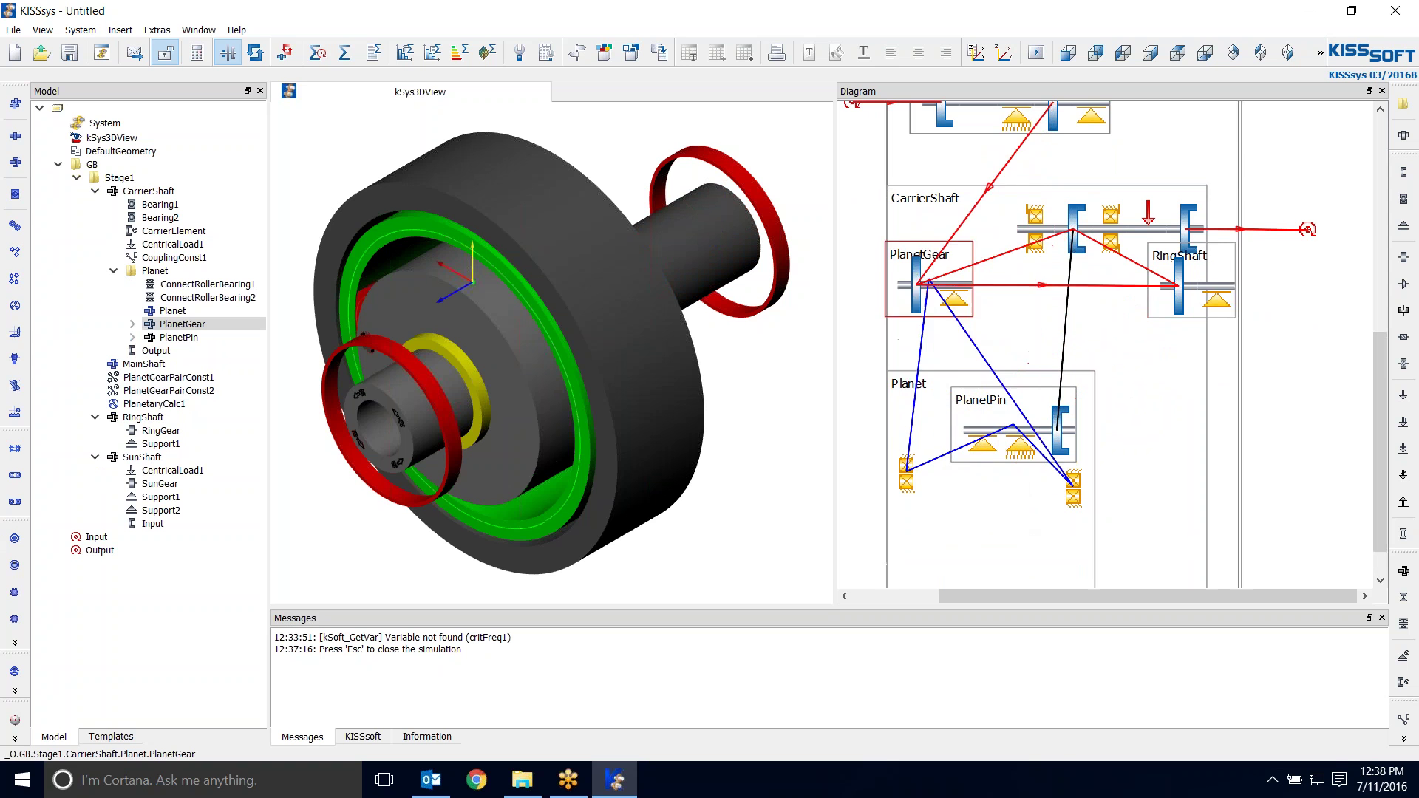
{"action": "left_click_drag", "start_coordinate": [1013, 532], "coordinate": [1001, 445]}
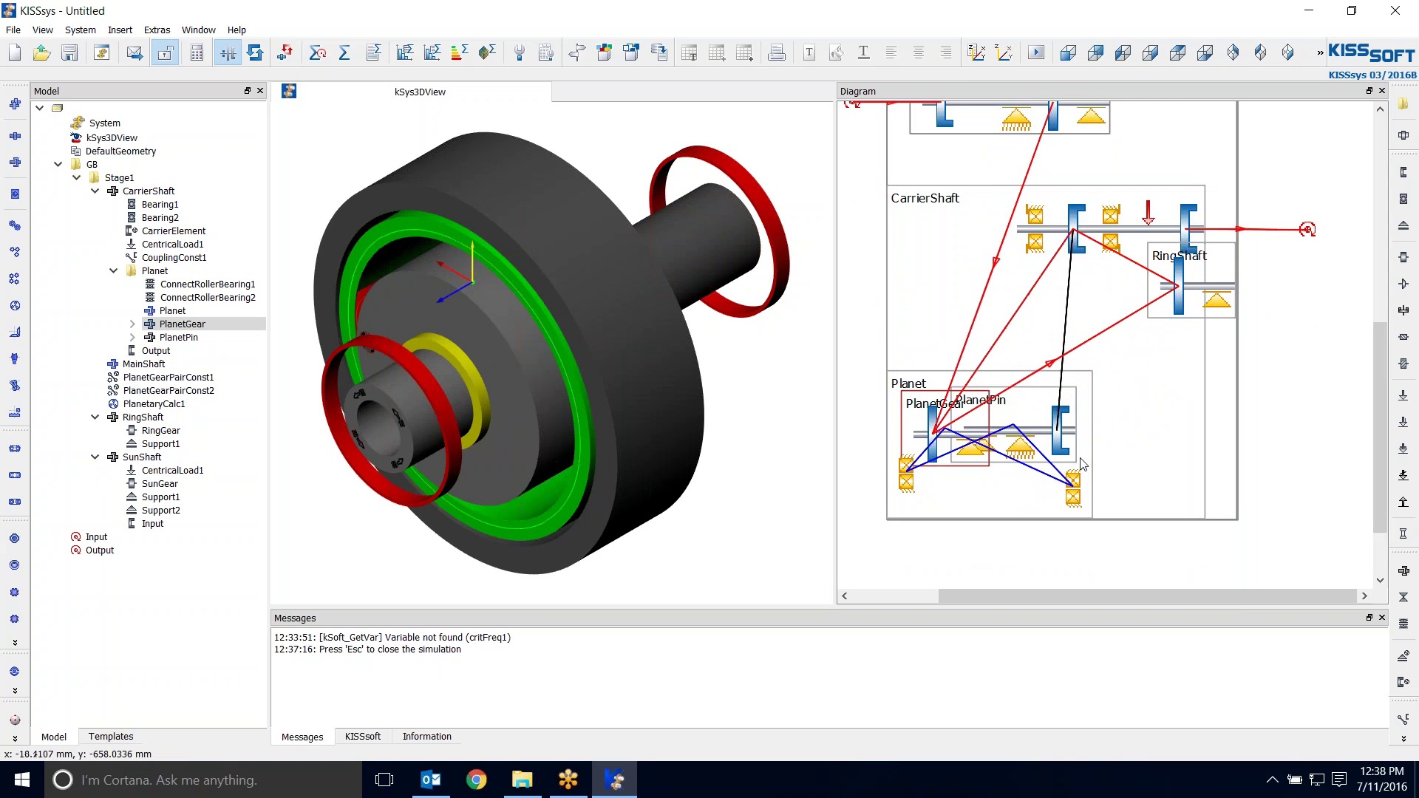
{"action": "left_click_drag", "start_coordinate": [1075, 457], "coordinate": [1054, 568]}
{"action": "left_click", "coordinate": [1138, 429]}
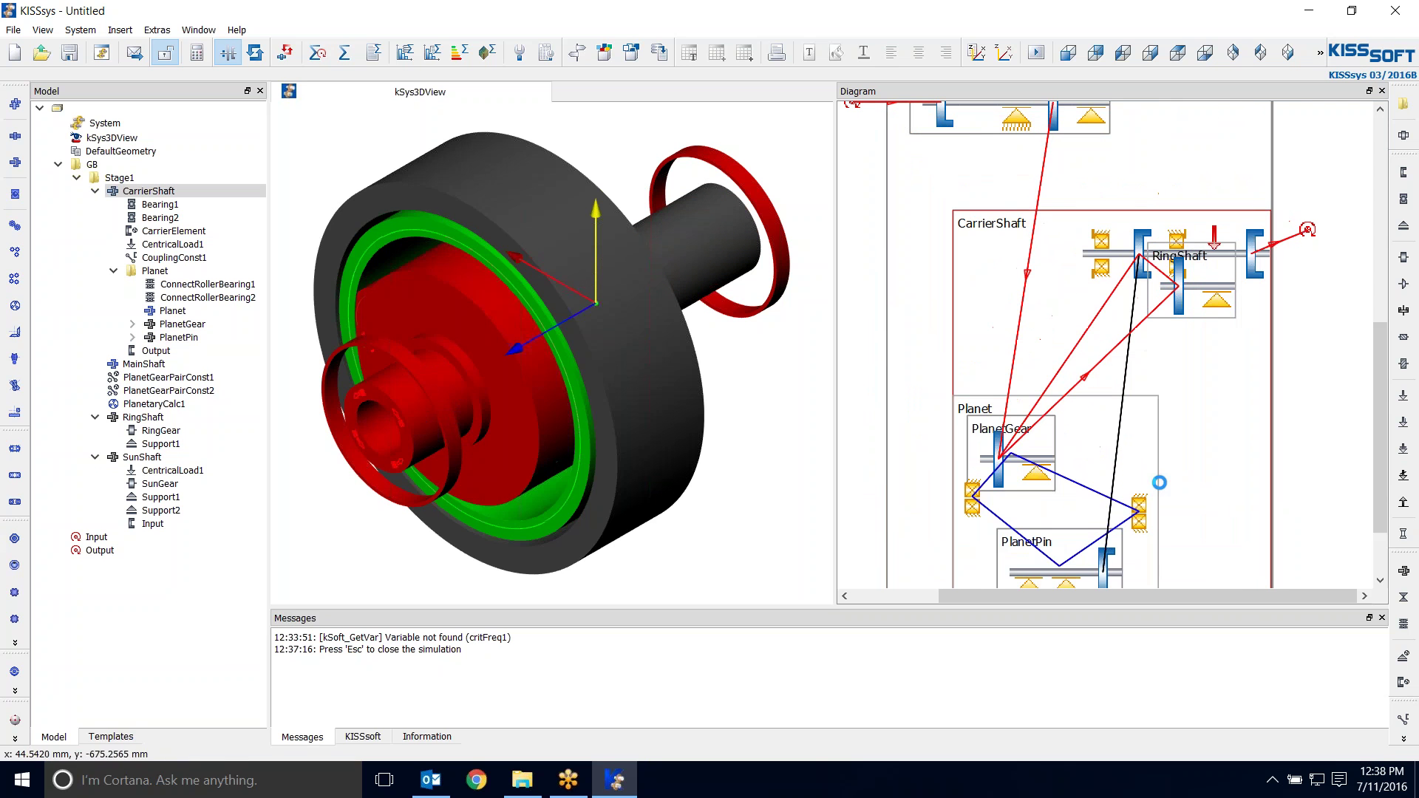
{"action": "left_click", "coordinate": [1101, 412]}
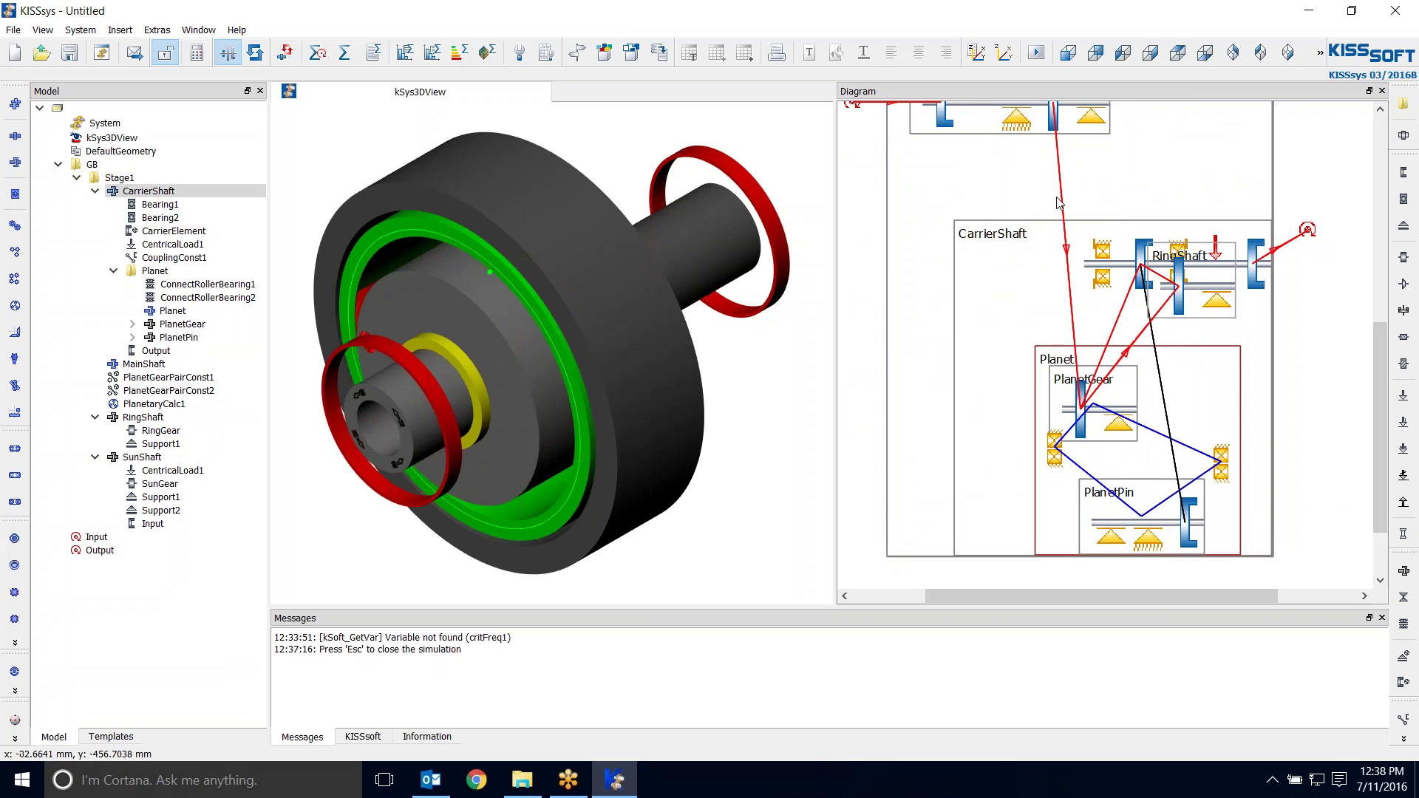
Step: Place the SunShaft block to the lower left of the CarrierShaft's elements and align the Input boundary with its Input coupling
{"action": "left_click", "coordinate": [994, 152]}
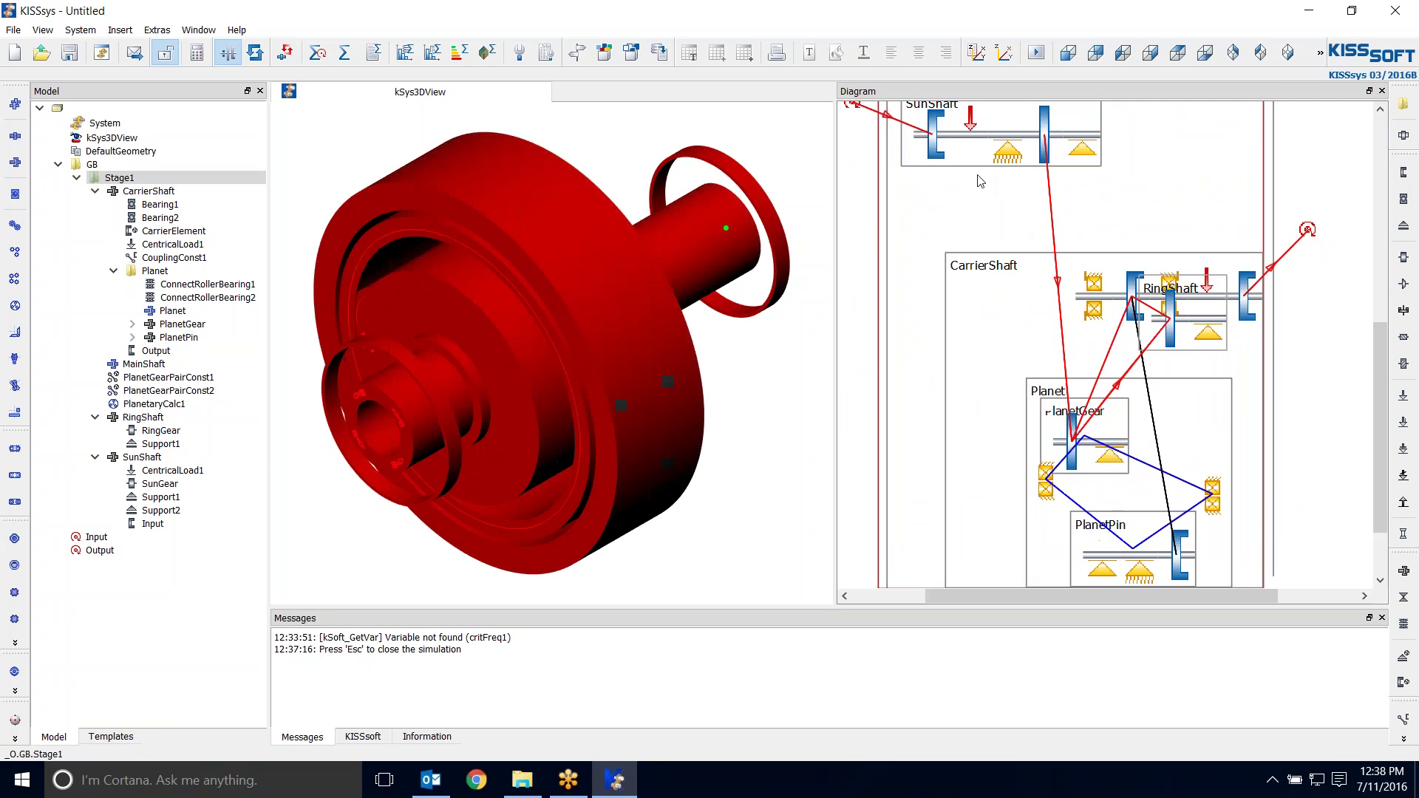
{"action": "left_click", "coordinate": [141, 457]}
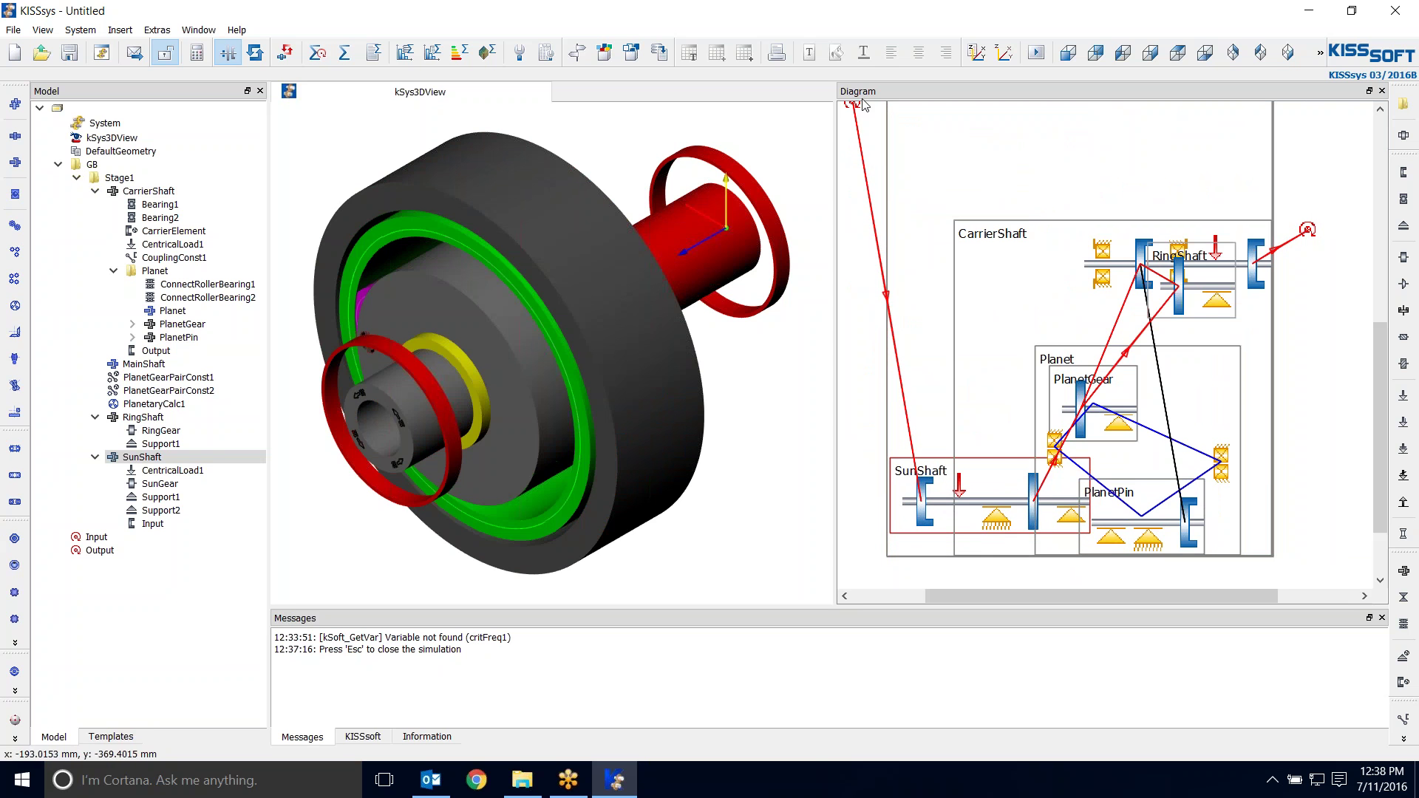
{"action": "left_click_drag", "start_coordinate": [853, 104], "coordinate": [859, 501]}
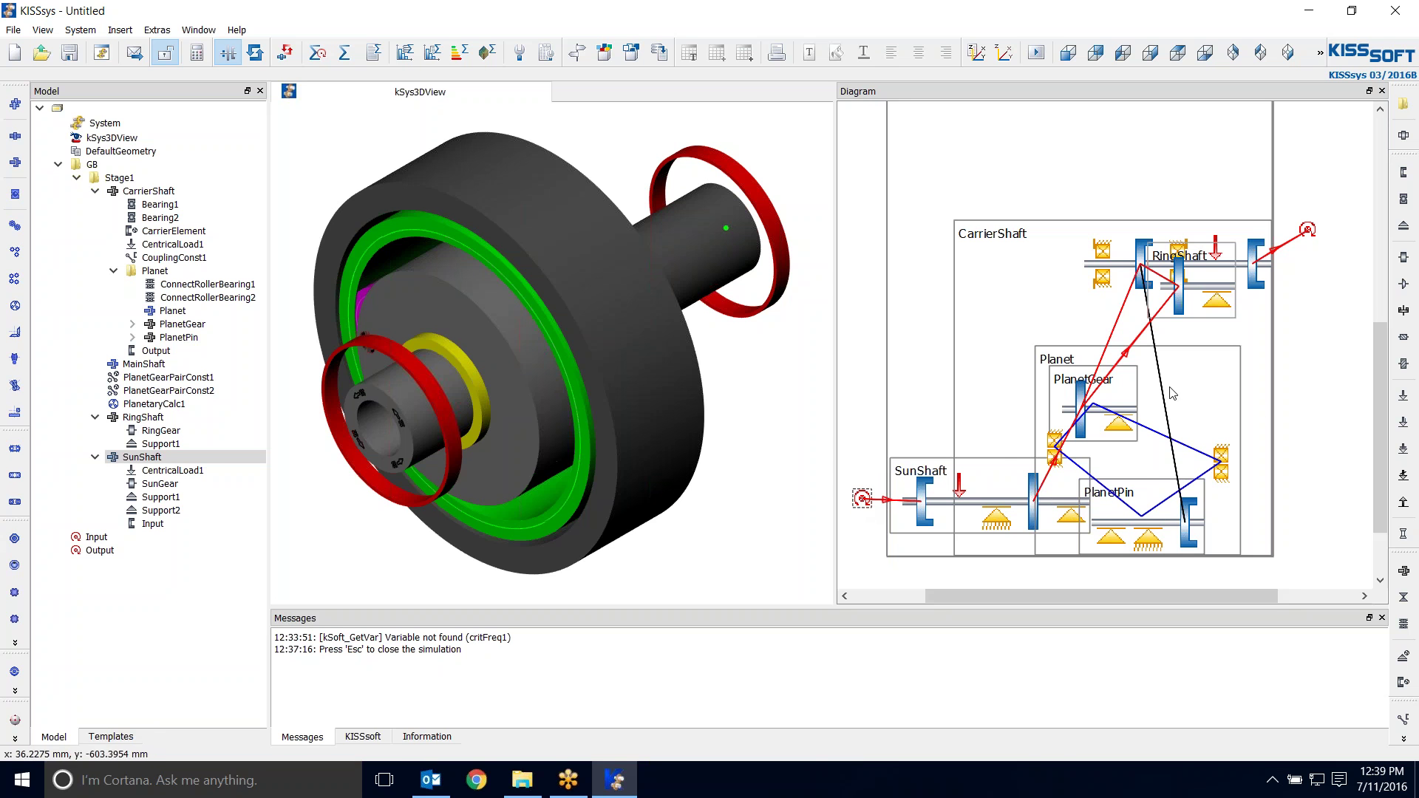
Step: Move the Planet block farther right in the diagram and arrange PlanetPin at its top with PlanetGear at its bottom
{"action": "mouse_move", "coordinate": [1231, 593]}
{"action": "left_mouse_down"}
{"action": "mouse_move", "coordinate": [1280, 593]}
{"action": "mouse_move", "coordinate": [1256, 593]}
{"action": "left_mouse_up"}
{"action": "left_click_drag", "start_coordinate": [1201, 405], "coordinate": [1366, 384]}
{"action": "left_click_drag", "start_coordinate": [1227, 369], "coordinate": [1261, 575]}
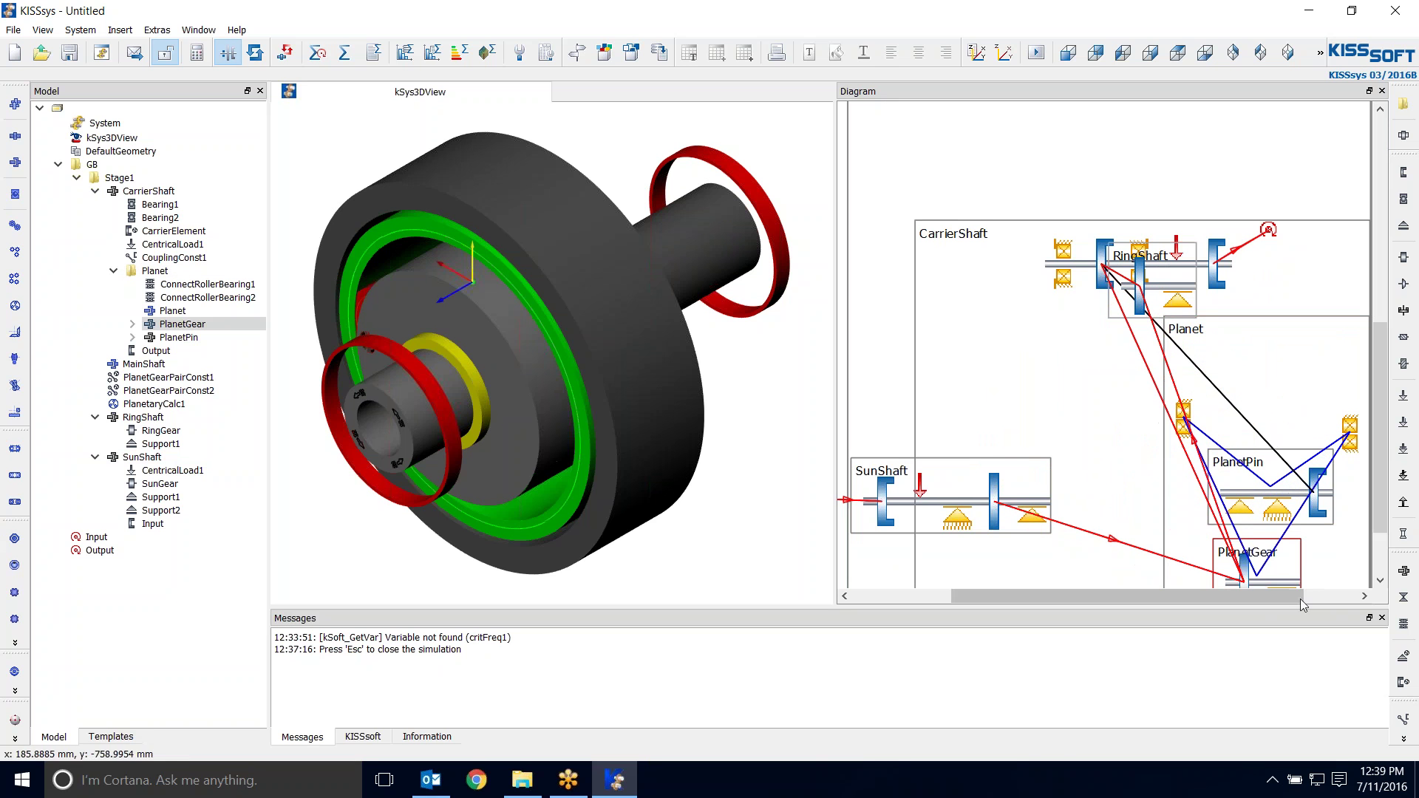
{"action": "scroll", "coordinate": [1269, 541], "scroll_direction": "down", "scroll_amount": 3}
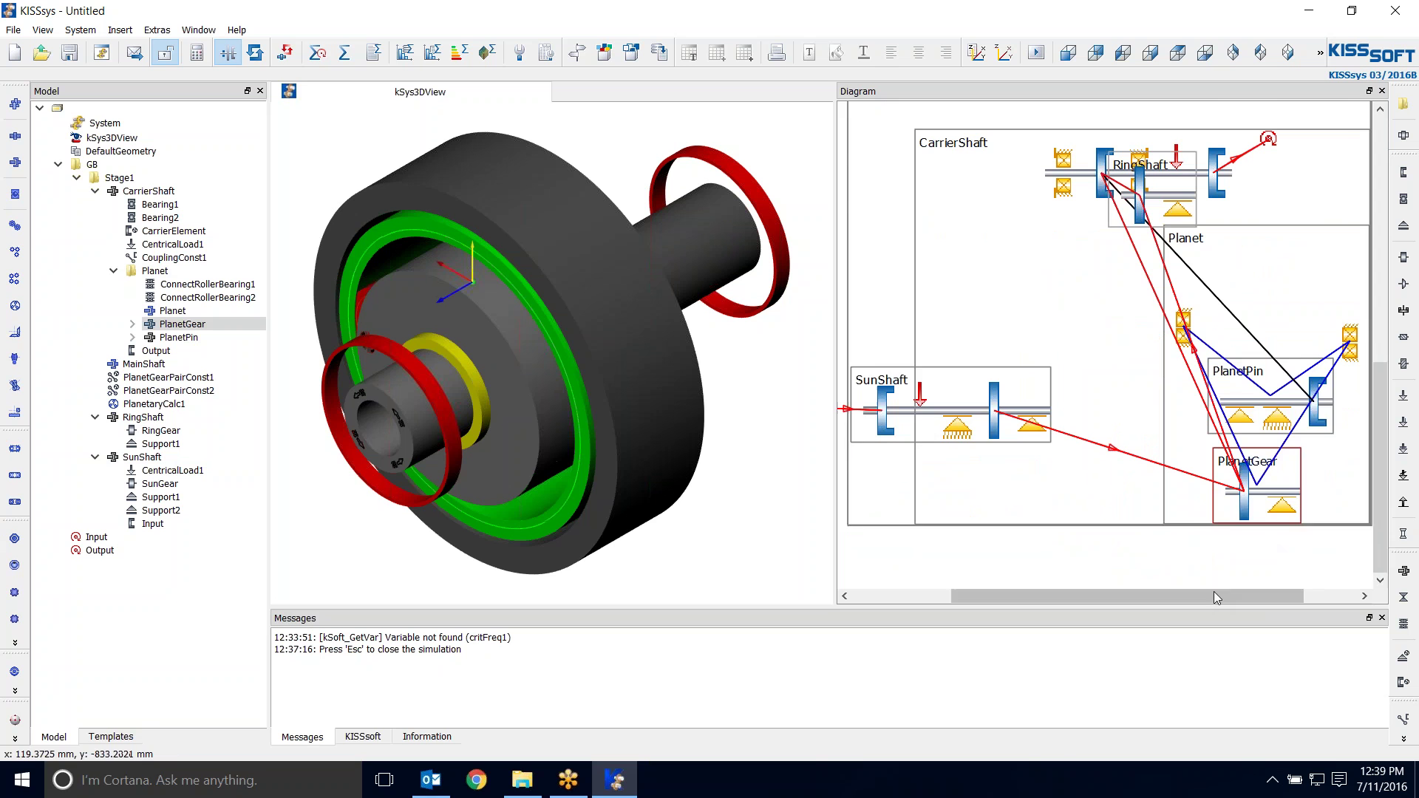
{"action": "scroll", "coordinate": [1268, 518], "scroll_direction": "right", "scroll_amount": 3}
{"action": "left_click_drag", "start_coordinate": [1266, 404], "coordinate": [1277, 337]}
{"action": "left_click", "coordinate": [1261, 459]}
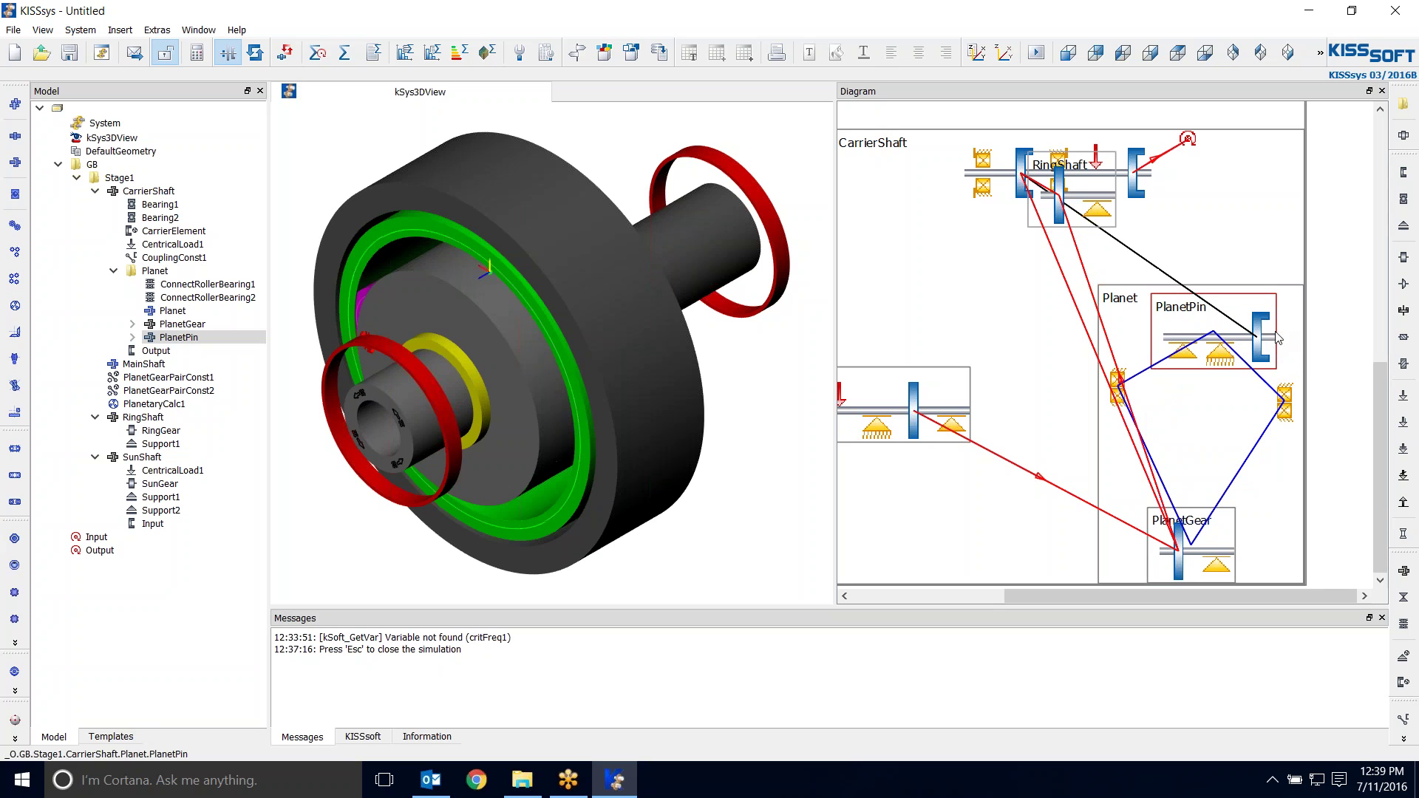
Step: Move the RingShaft block between CarrierShaft and SunShaft, and place both connecting roller bearings side by side between PlanetPin and PlanetGear
{"action": "left_click_drag", "start_coordinate": [1034, 221], "coordinate": [935, 318]}
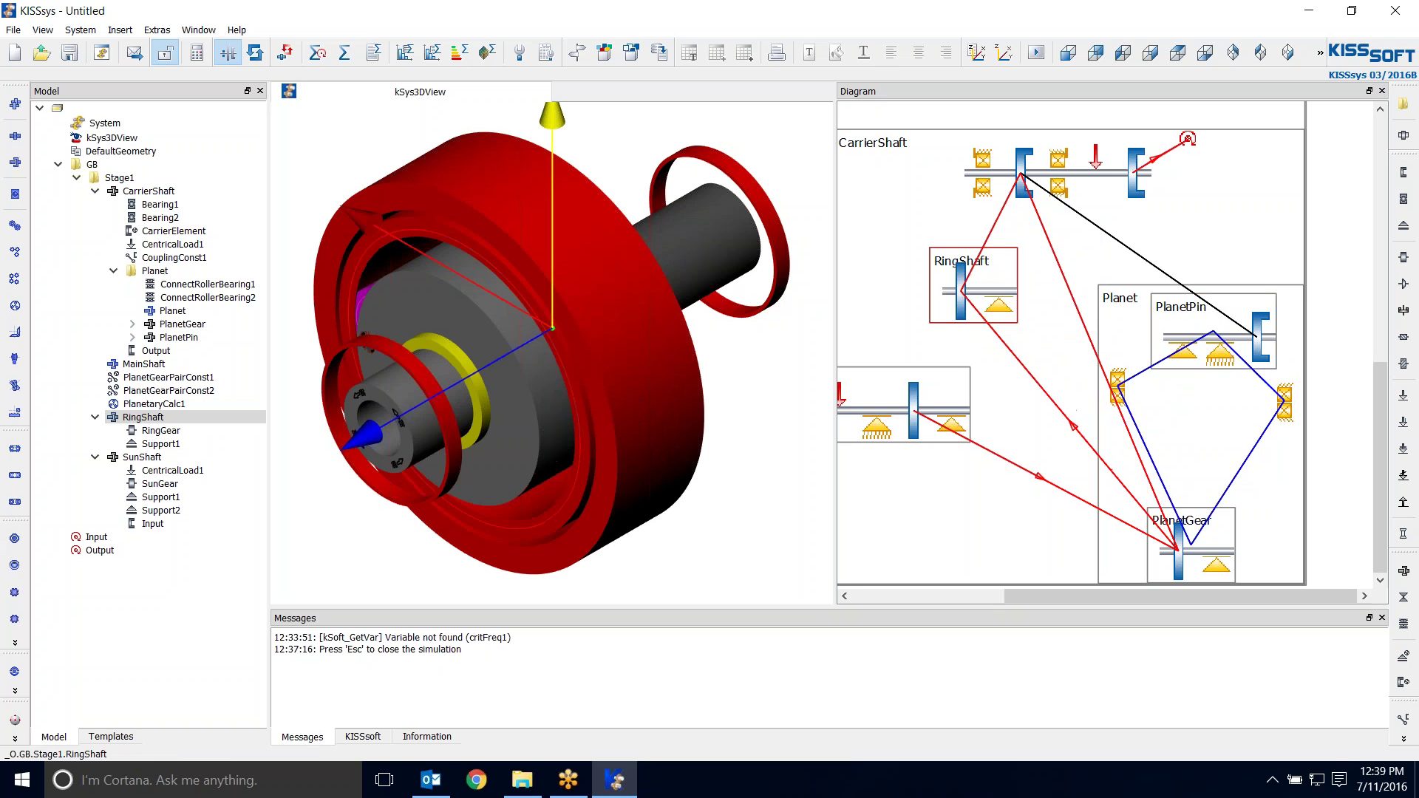
{"action": "left_click_drag", "start_coordinate": [1119, 393], "coordinate": [1187, 410]}
{"action": "left_click_drag", "start_coordinate": [1286, 406], "coordinate": [1227, 415]}
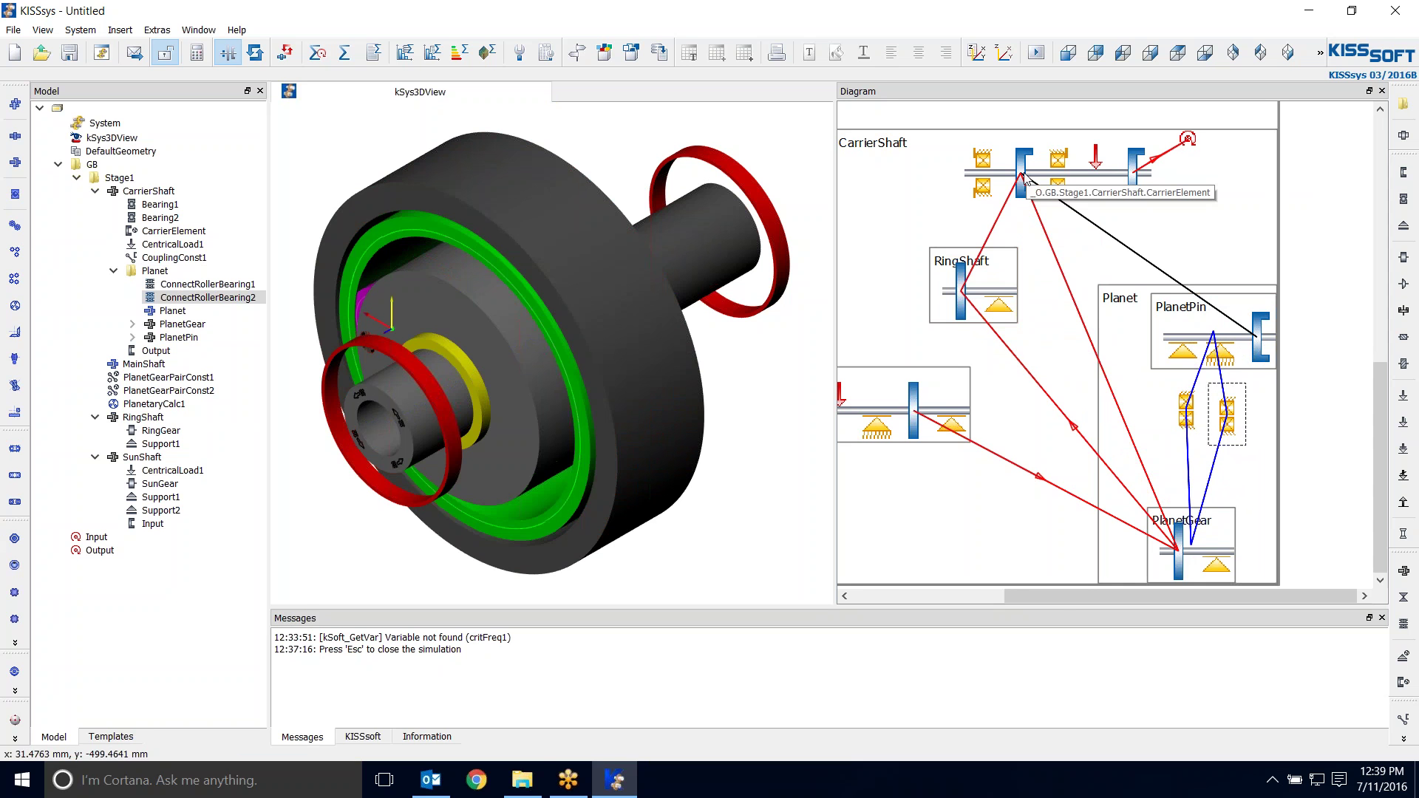
Step: Align the Output boundary with the CarrierShaft's Output coupling and show the whole rearranged diagram
{"action": "left_click_drag", "start_coordinate": [1064, 596], "coordinate": [1016, 596]}
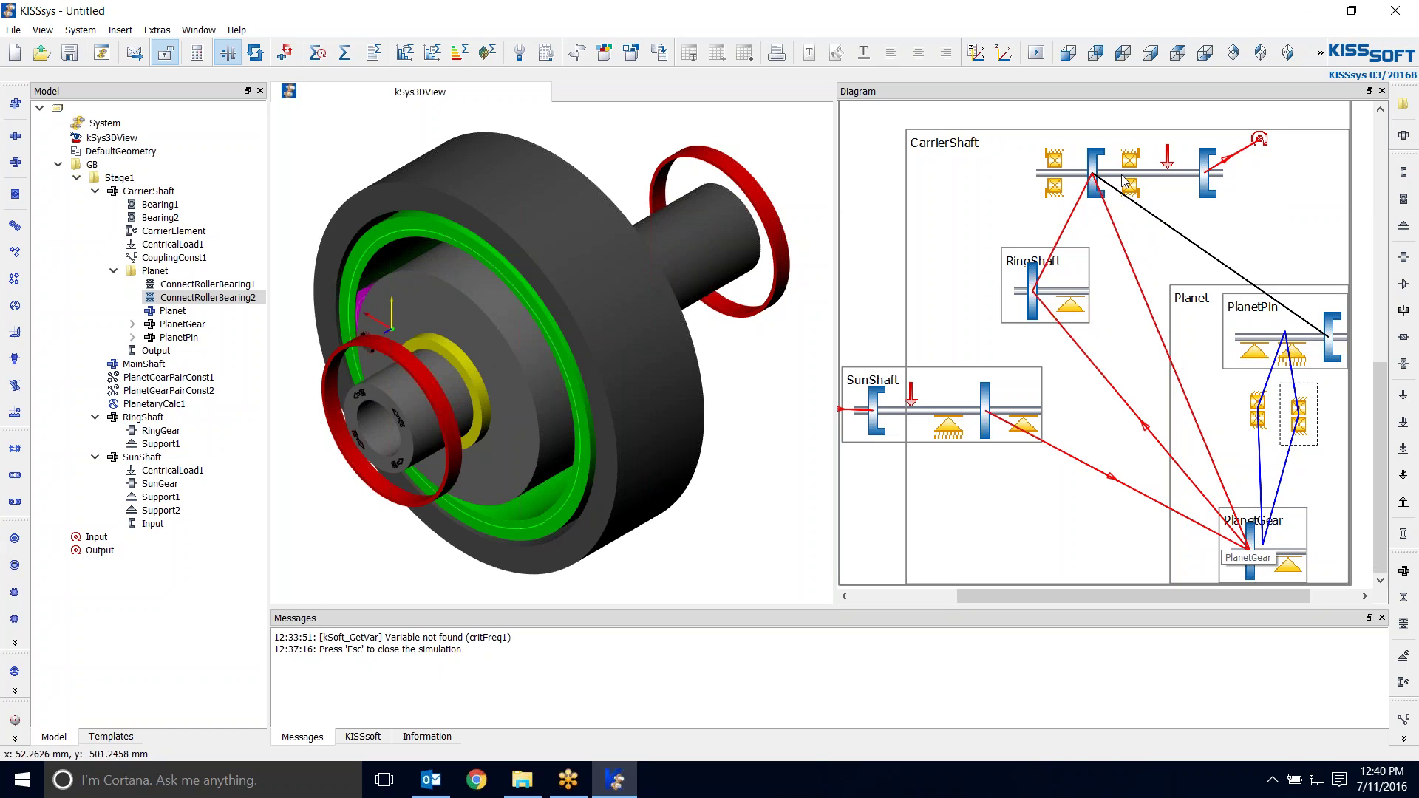
{"action": "left_click", "coordinate": [1259, 142]}
{"action": "left_click", "coordinate": [1260, 140]}
{"action": "left_click_drag", "start_coordinate": [1267, 148], "coordinate": [1324, 187]}
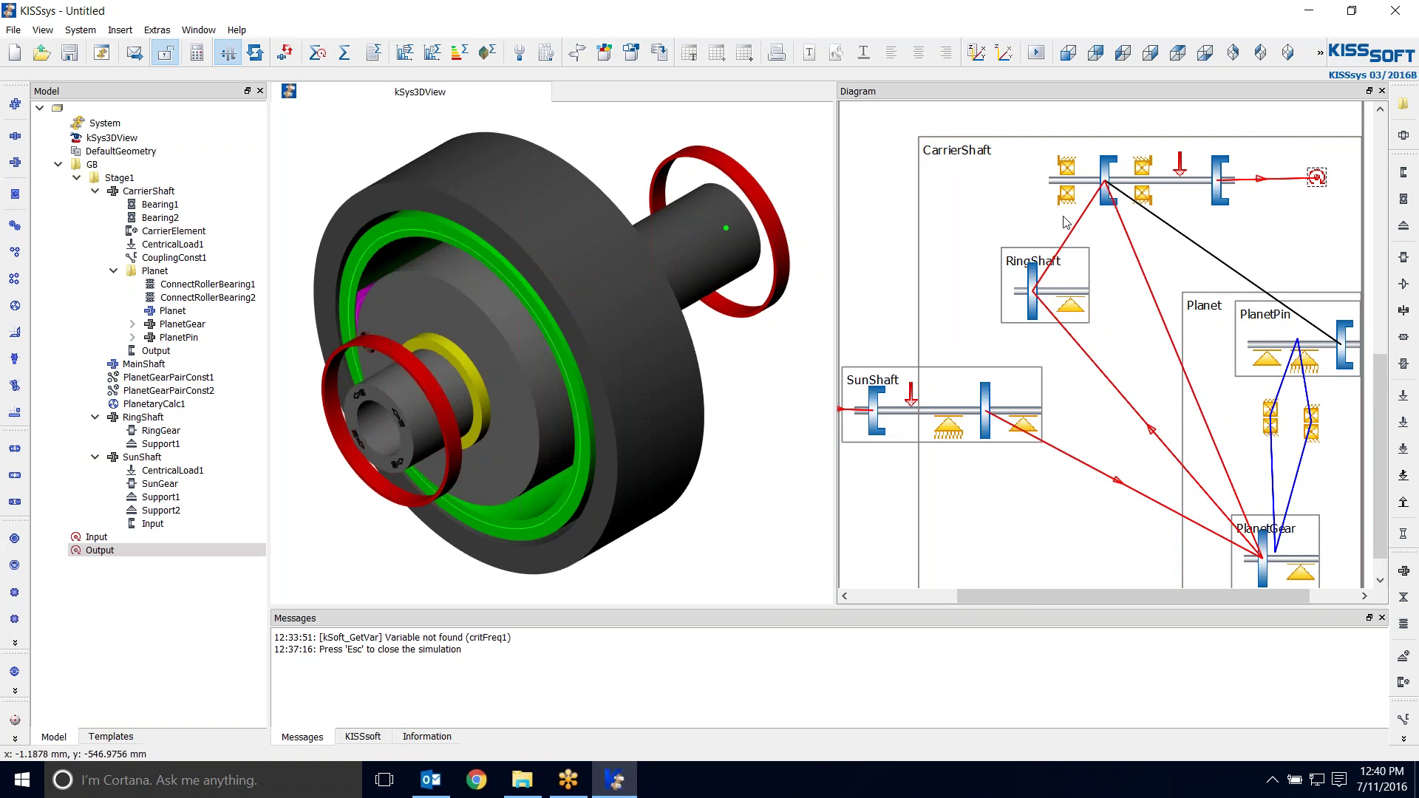
{"action": "scroll", "coordinate": [1242, 449], "scroll_direction": "down", "scroll_amount": 2}
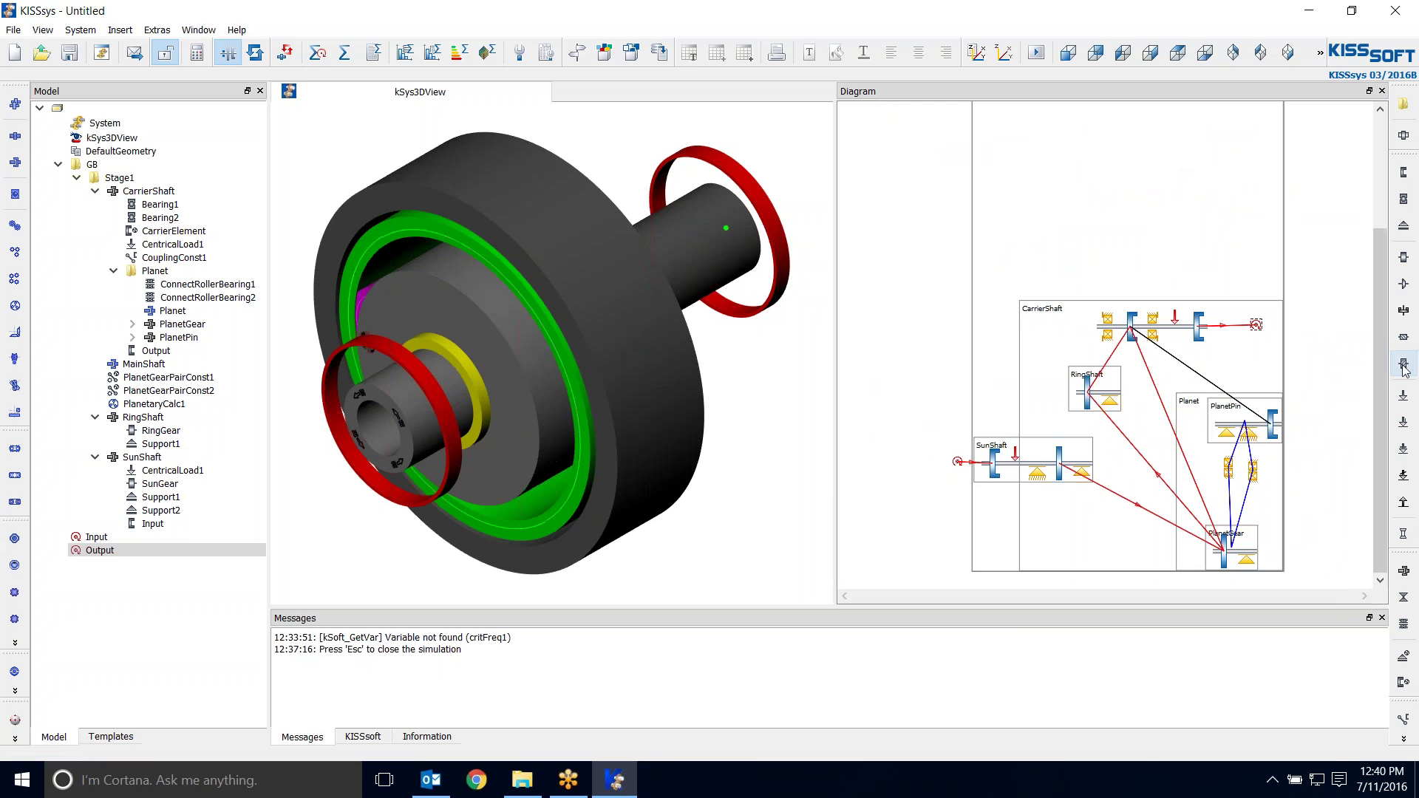
{"action": "mouse_move", "coordinate": [1379, 378]}
{"action": "left_mouse_down"}
{"action": "mouse_move", "coordinate": [1399, 330]}
{"action": "mouse_move", "coordinate": [1393, 378]}
{"action": "left_mouse_up"}
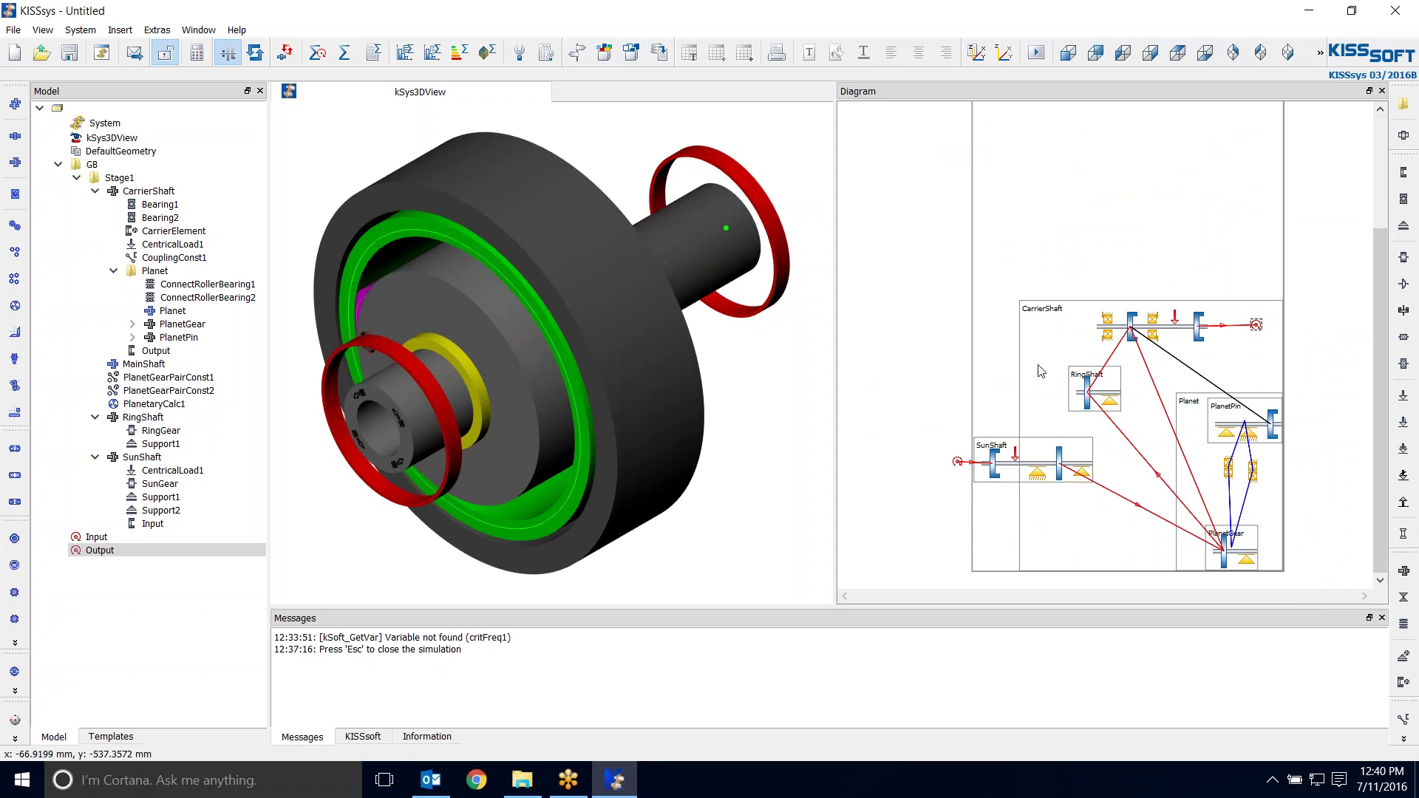
Step: Close the diagram and run rough gear sizing for PlanetaryCalc1 with a ratio of 3.1 per stage and a helix angle of 25
{"action": "left_click", "coordinate": [1380, 92]}
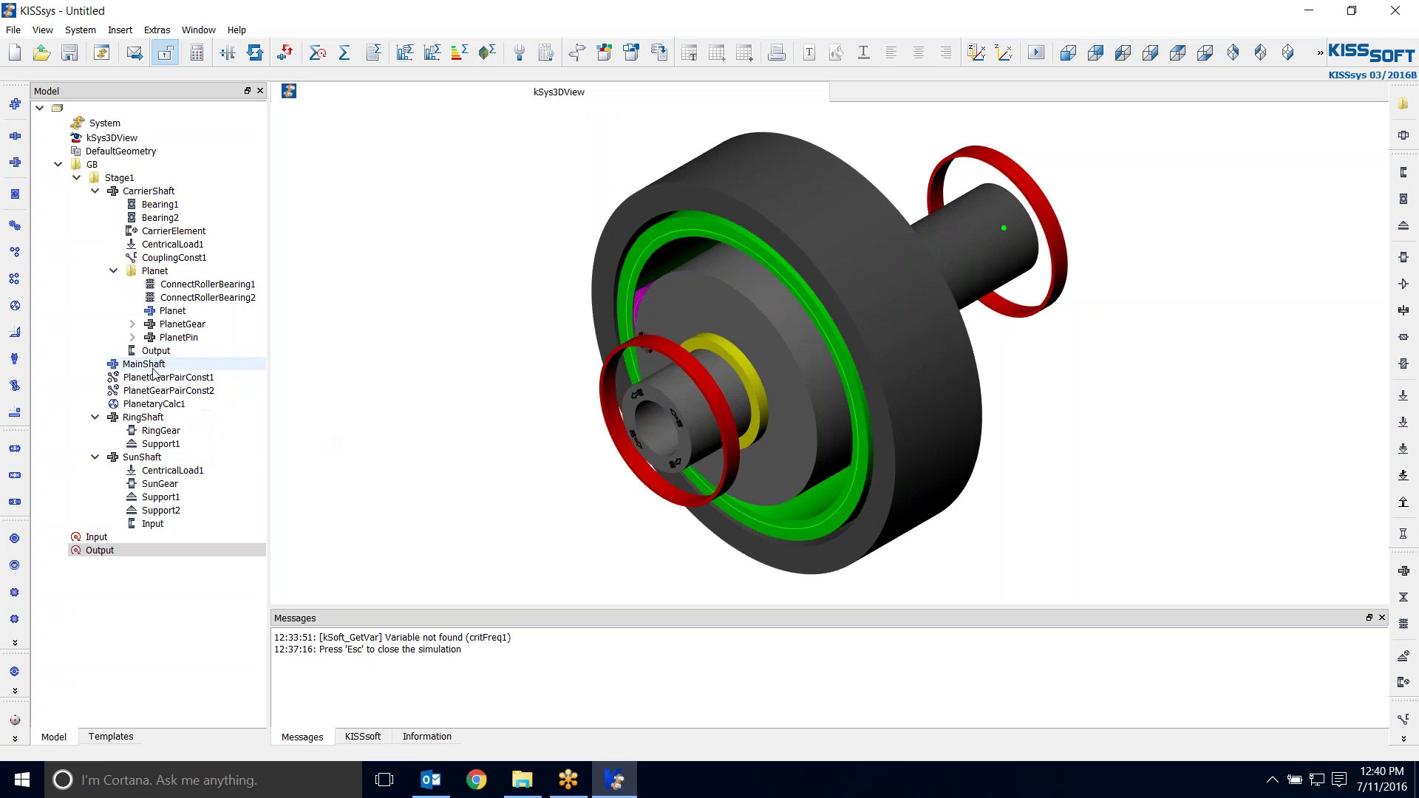
{"action": "left_click", "coordinate": [142, 408]}
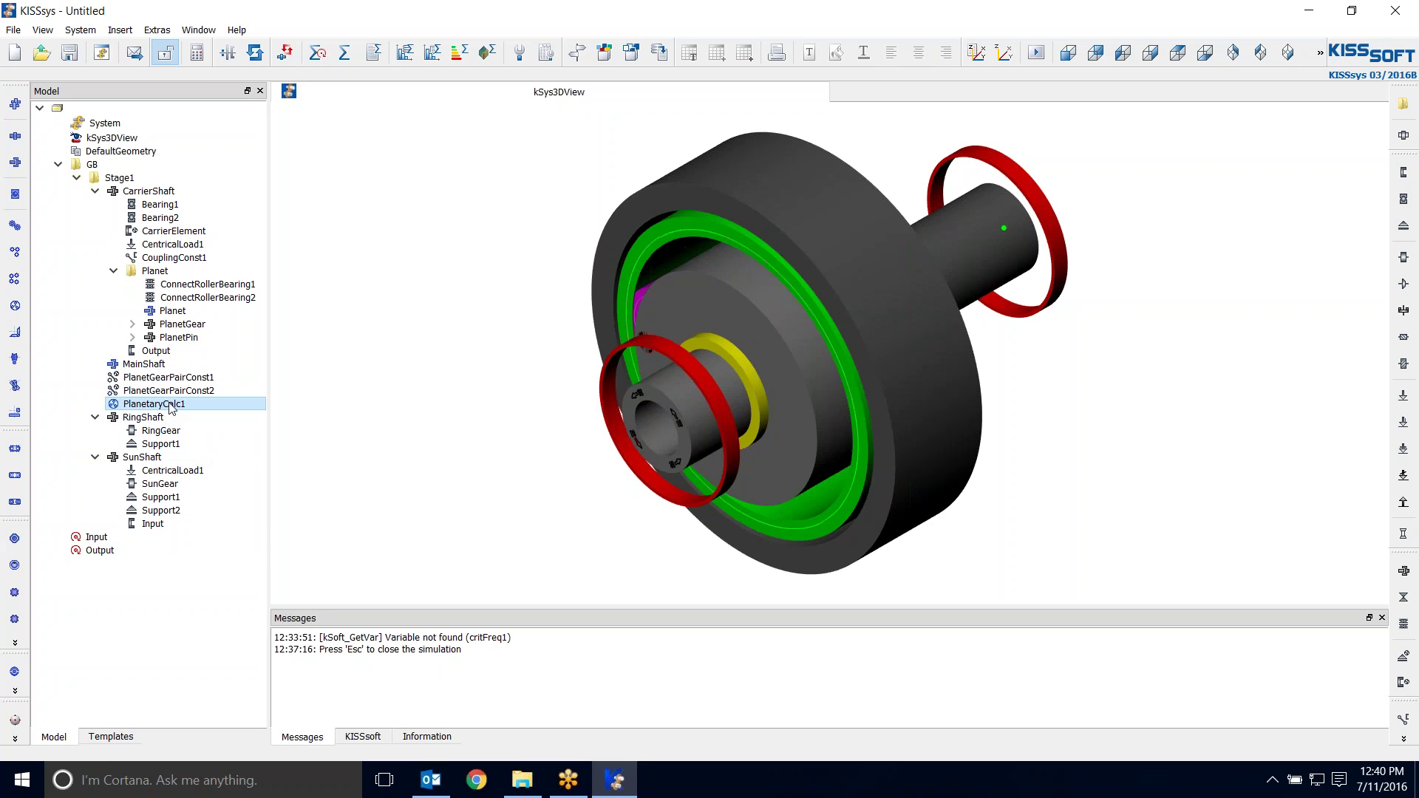
{"action": "right_click", "coordinate": [171, 408]}
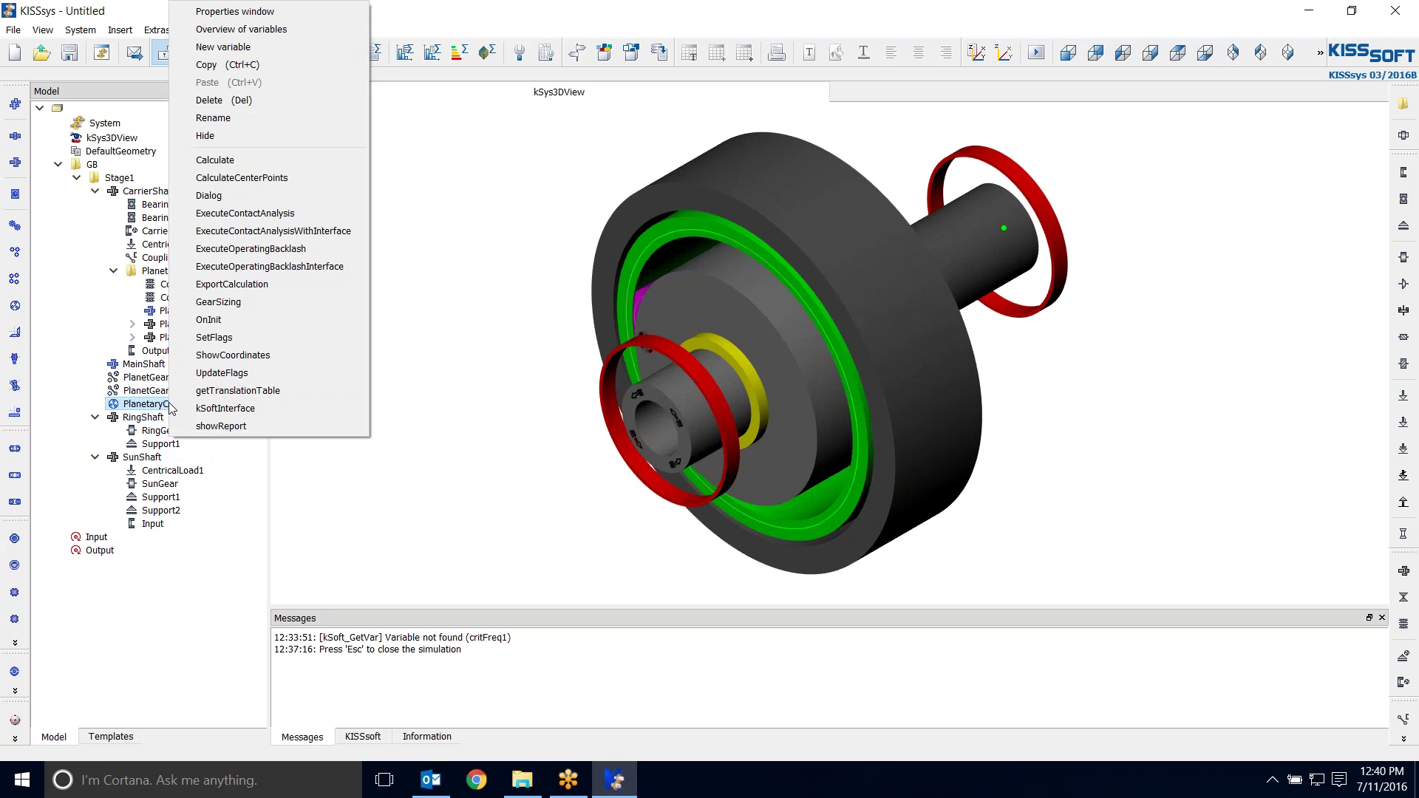
{"action": "left_click", "coordinate": [246, 303]}
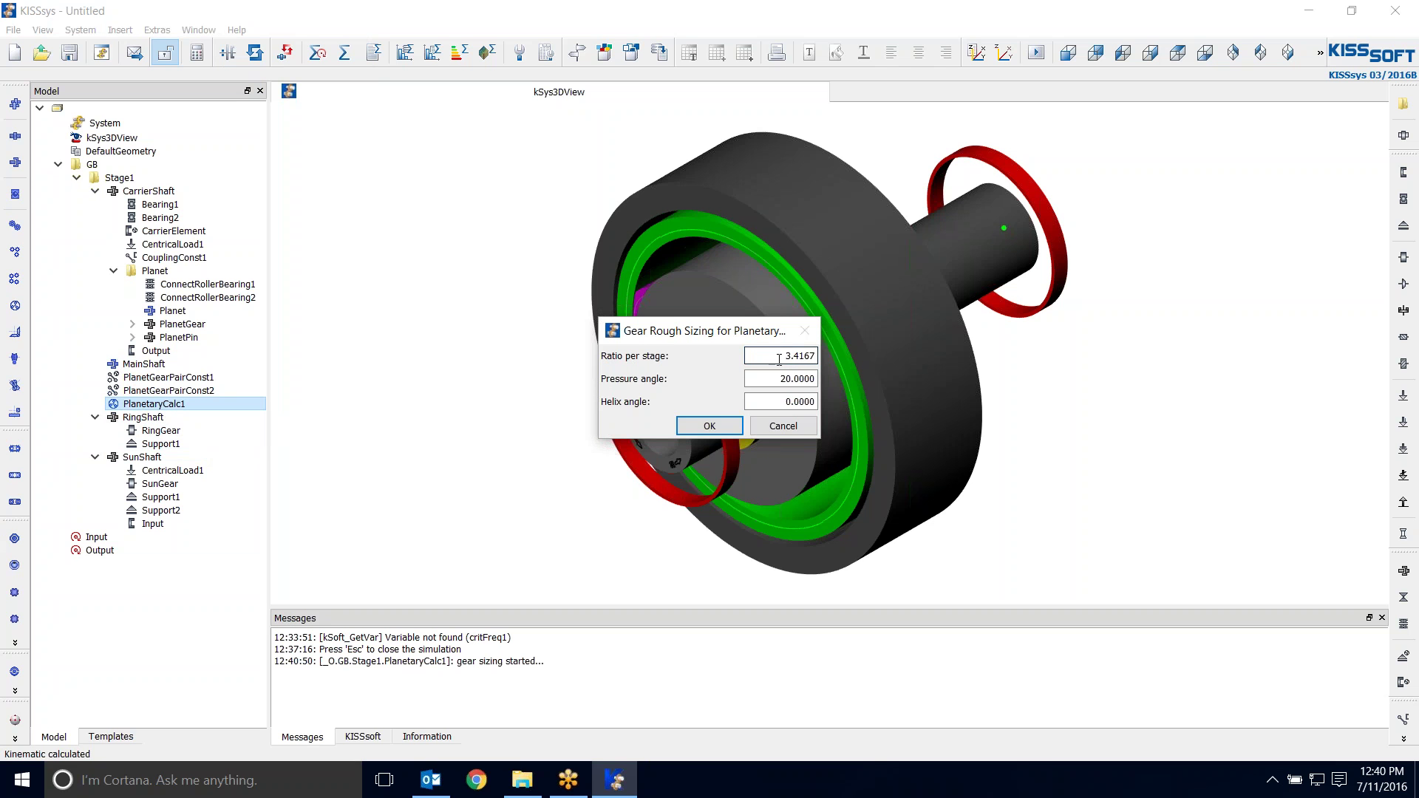
{"action": "double_click", "coordinate": [782, 363]}
{"action": "type", "text": "3.1"}
{"action": "left_click", "coordinate": [779, 406]}
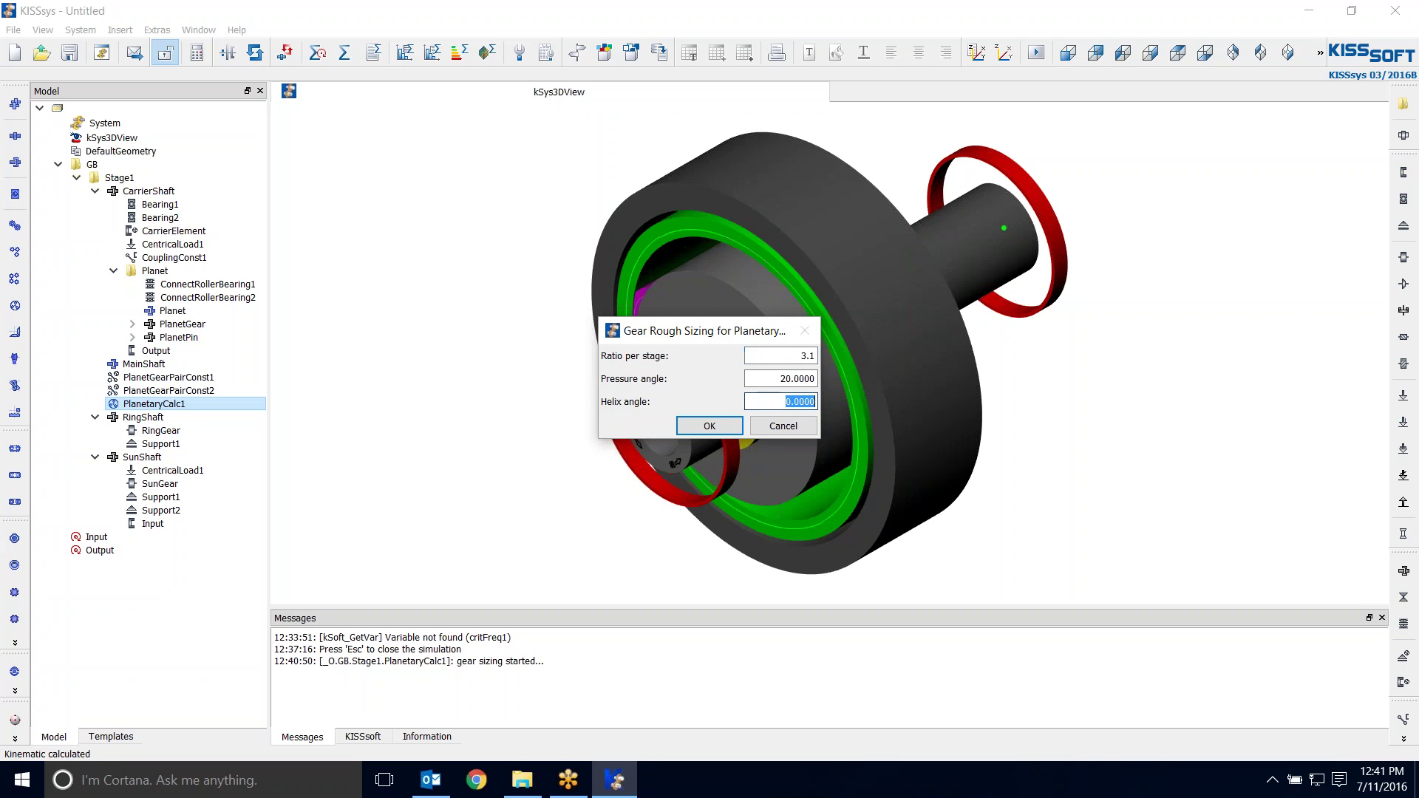
{"action": "type", "text": "25"}
{"action": "left_click", "coordinate": [723, 427]}
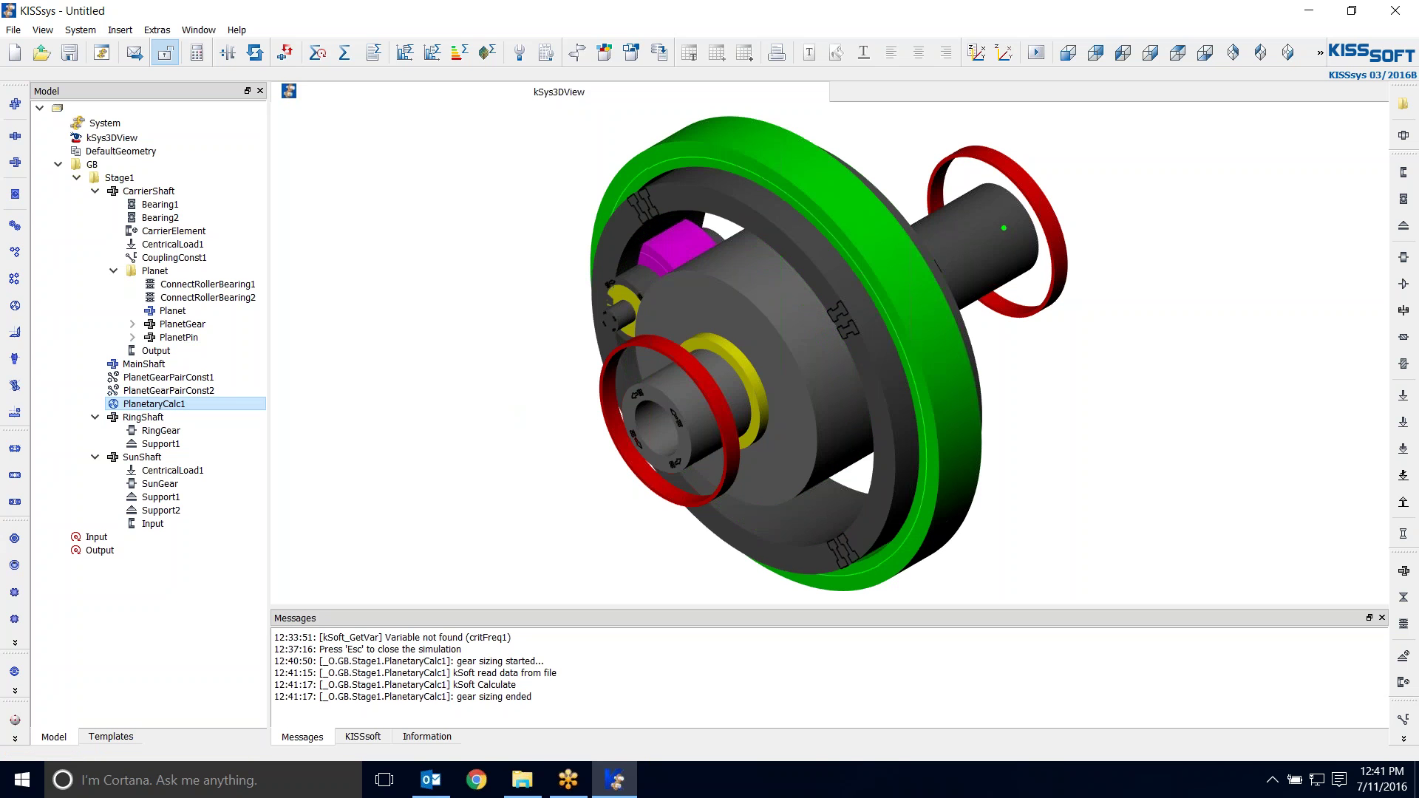
Step: Open the shaft calculation of MainShaft and bring the whole shaft assembly into view in its editor
{"action": "scroll", "coordinate": [543, 349], "scroll_direction": "up", "scroll_amount": 2}
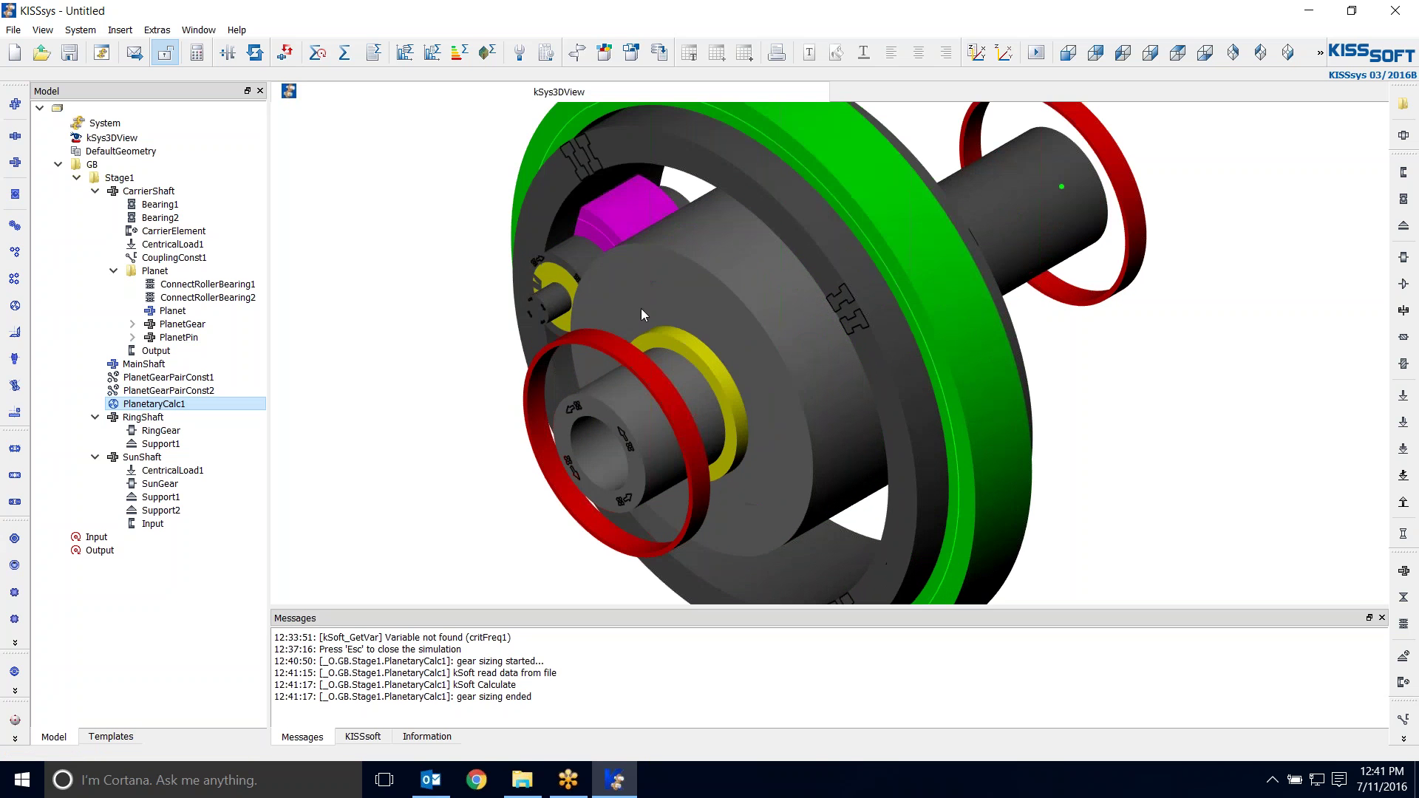
{"action": "scroll", "coordinate": [641, 310], "scroll_direction": "down", "scroll_amount": 2}
{"action": "left_click_drag", "start_coordinate": [708, 332], "coordinate": [765, 313]}
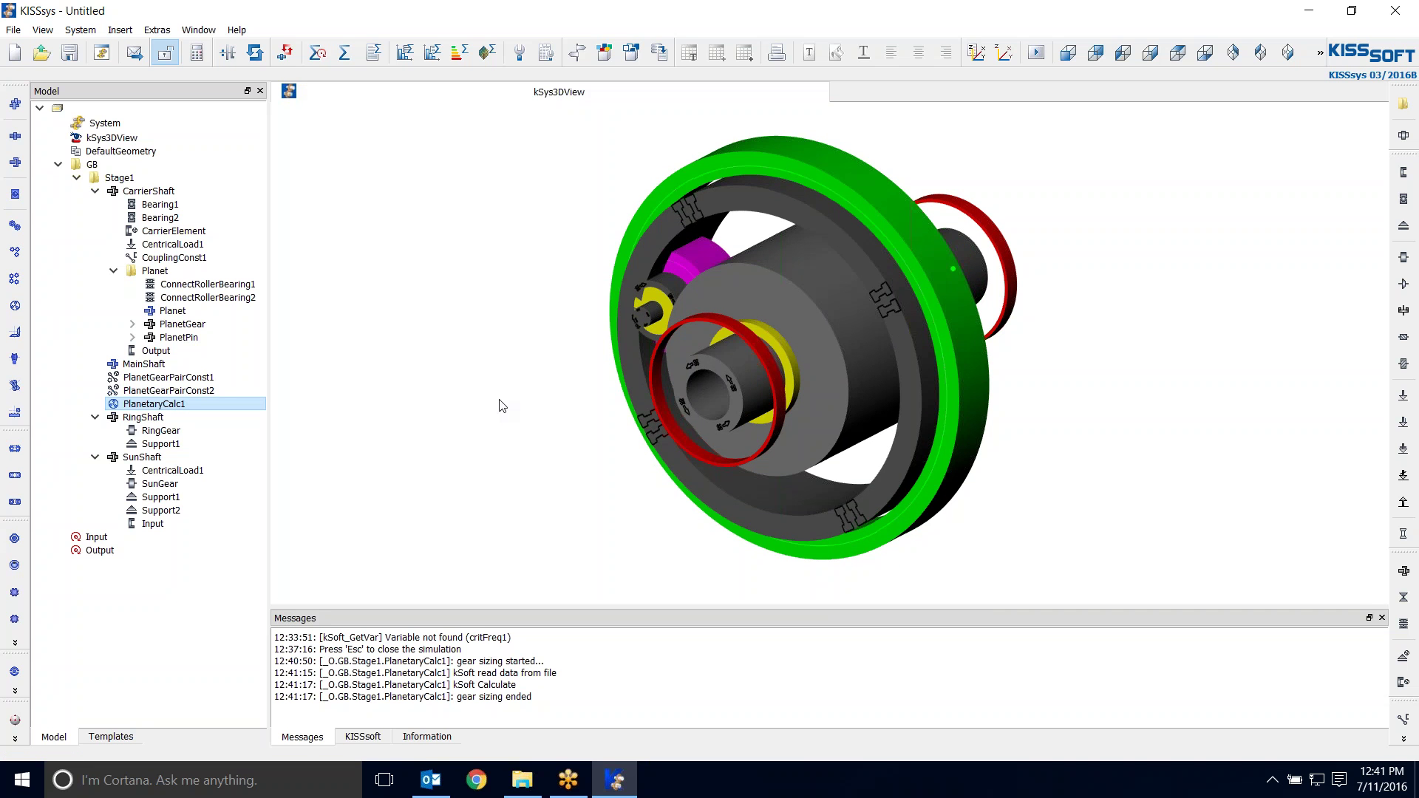
{"action": "left_click", "coordinate": [144, 365]}
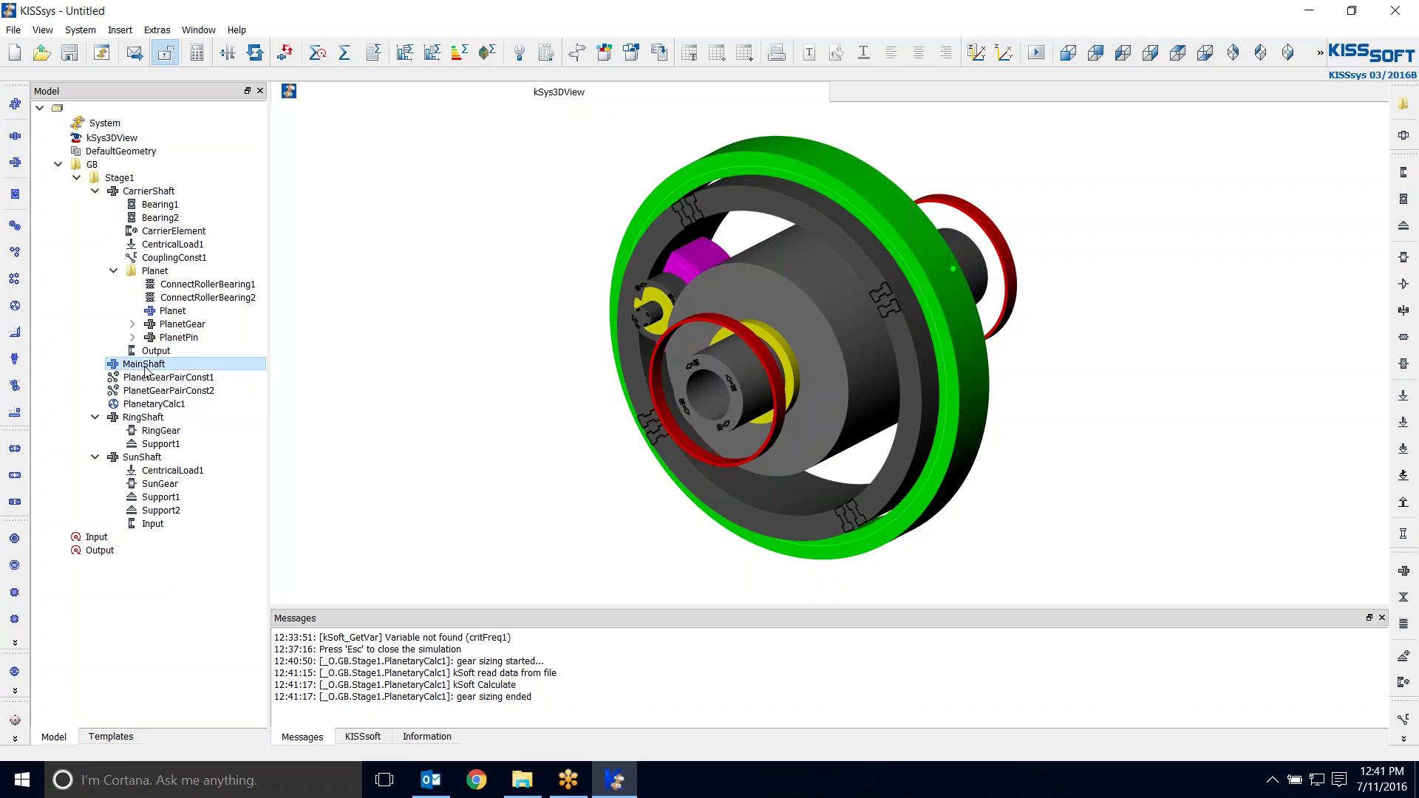
{"action": "right_click", "coordinate": [144, 369]}
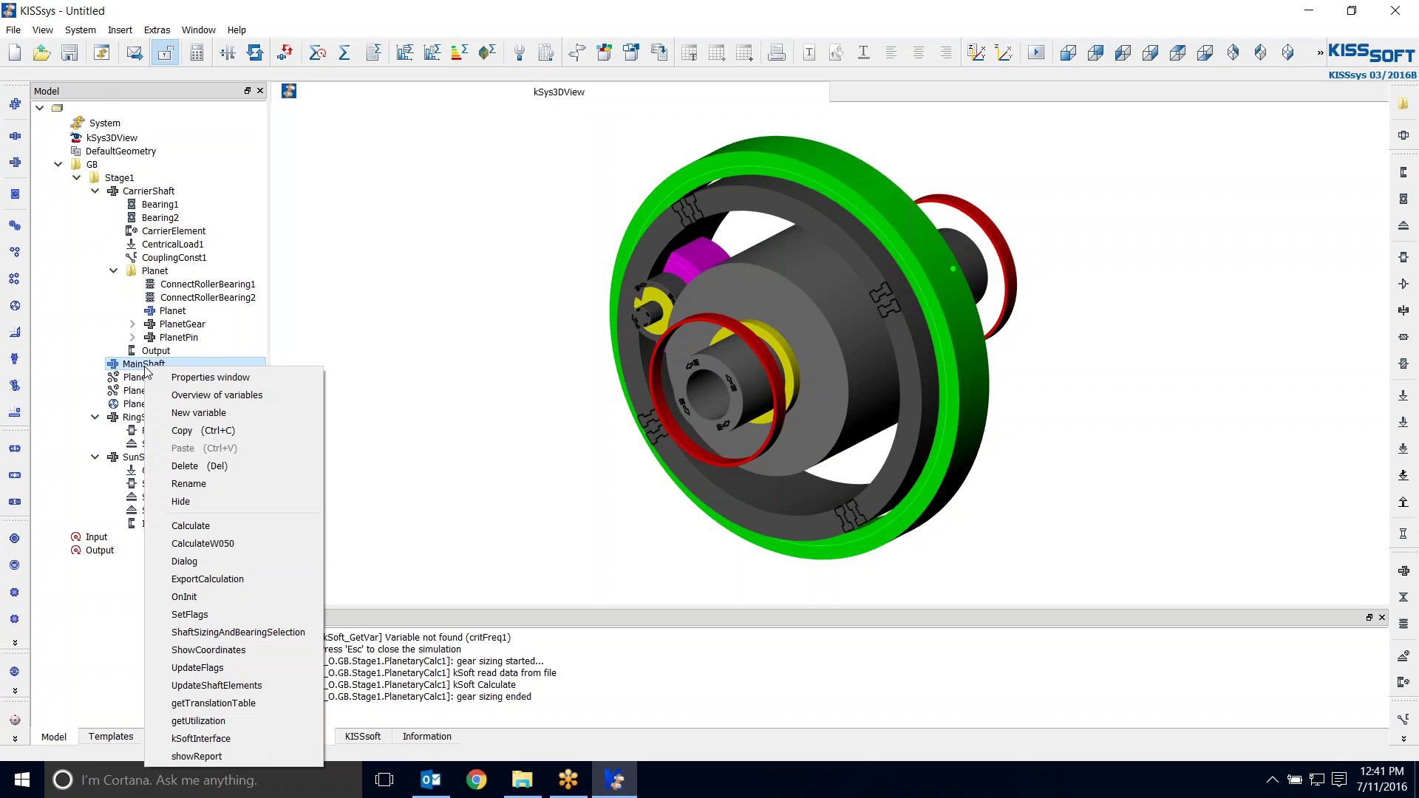
{"action": "double_click", "coordinate": [136, 365]}
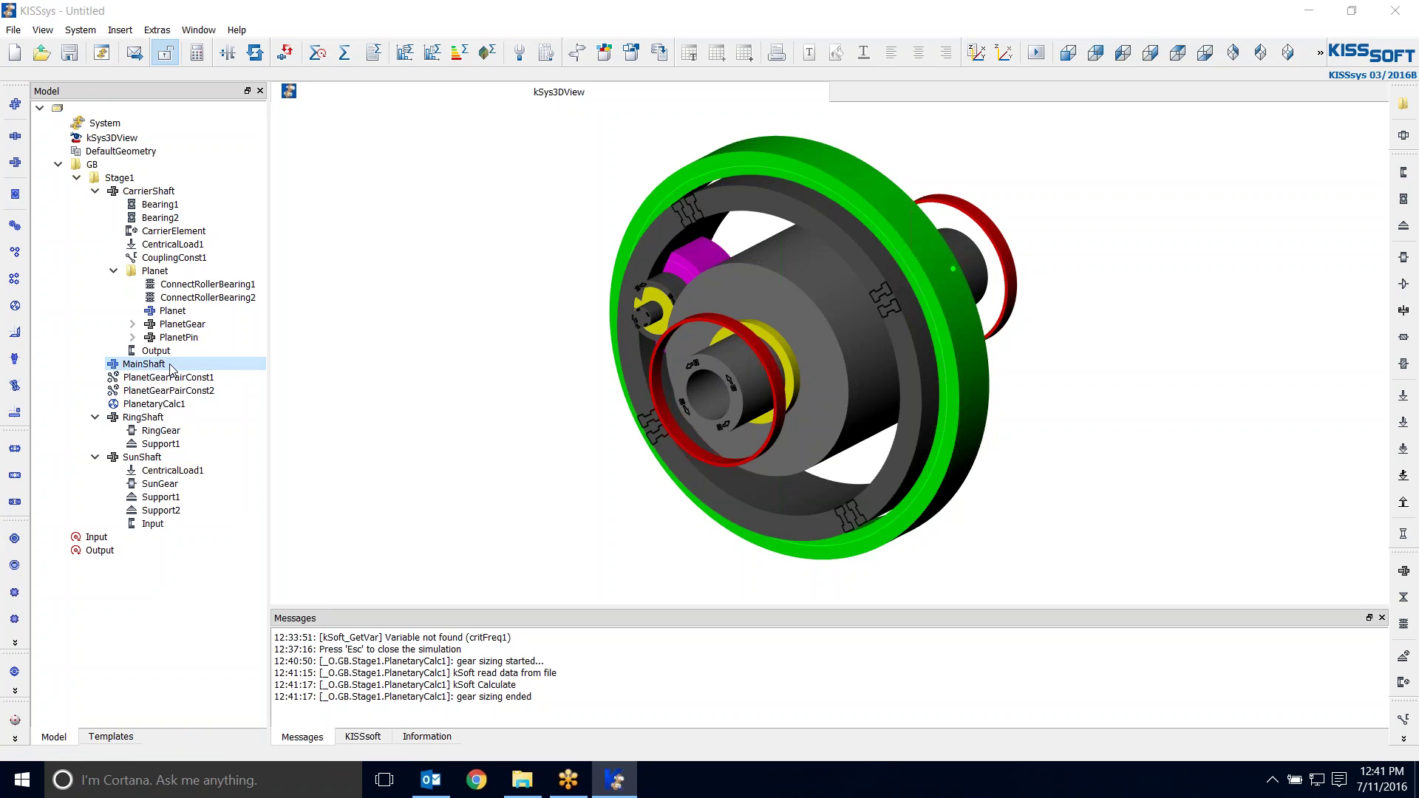
{"action": "scroll", "coordinate": [671, 369], "scroll_direction": "up", "scroll_amount": 3}
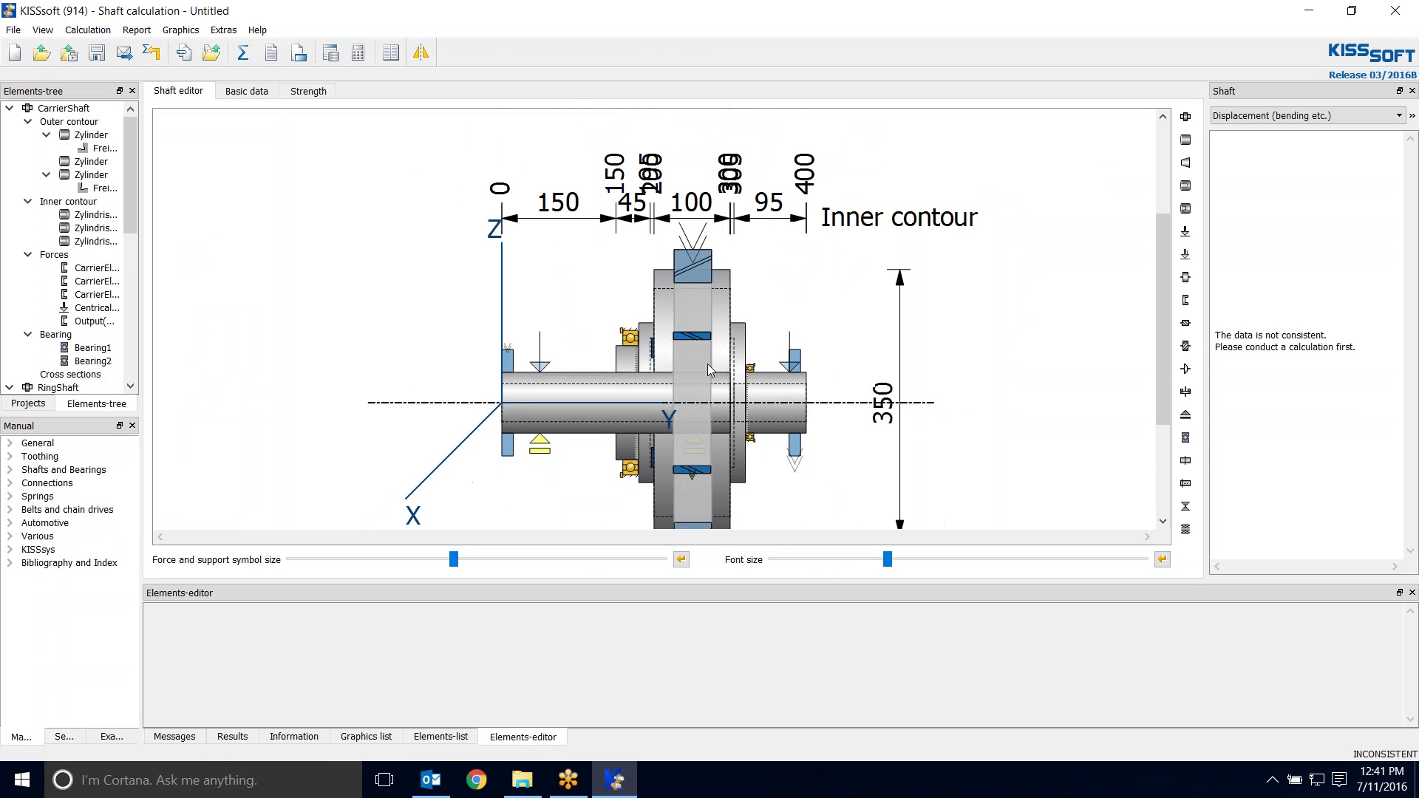
{"action": "left_click_drag", "start_coordinate": [1163, 318], "coordinate": [1162, 362]}
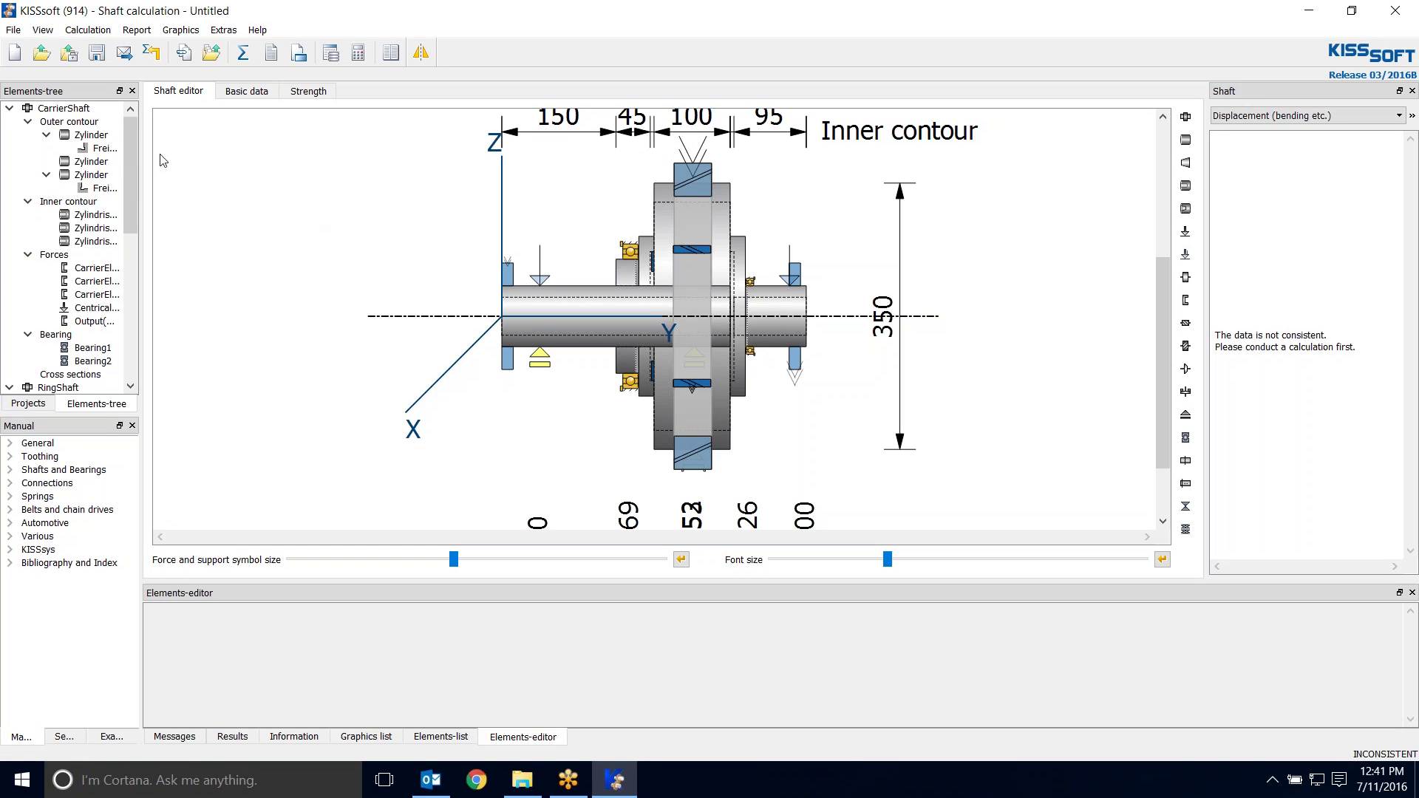
Step: Set the diameter of the RingShaft's outer contour cylinder to 550 mm
{"action": "left_click_drag", "start_coordinate": [128, 179], "coordinate": [115, 328]}
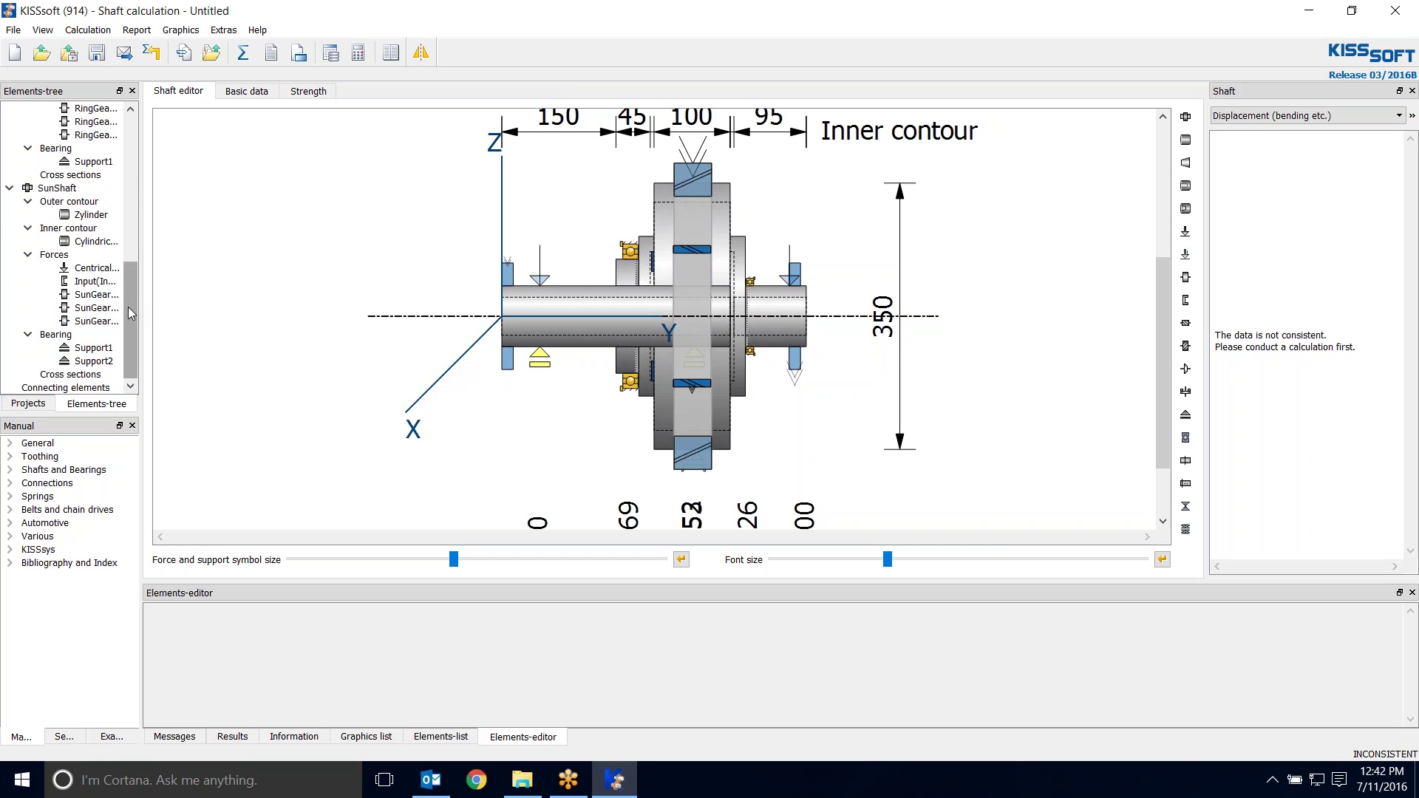
{"action": "scroll", "coordinate": [123, 298], "scroll_direction": "up", "scroll_amount": 1}
{"action": "left_click", "coordinate": [10, 228]}
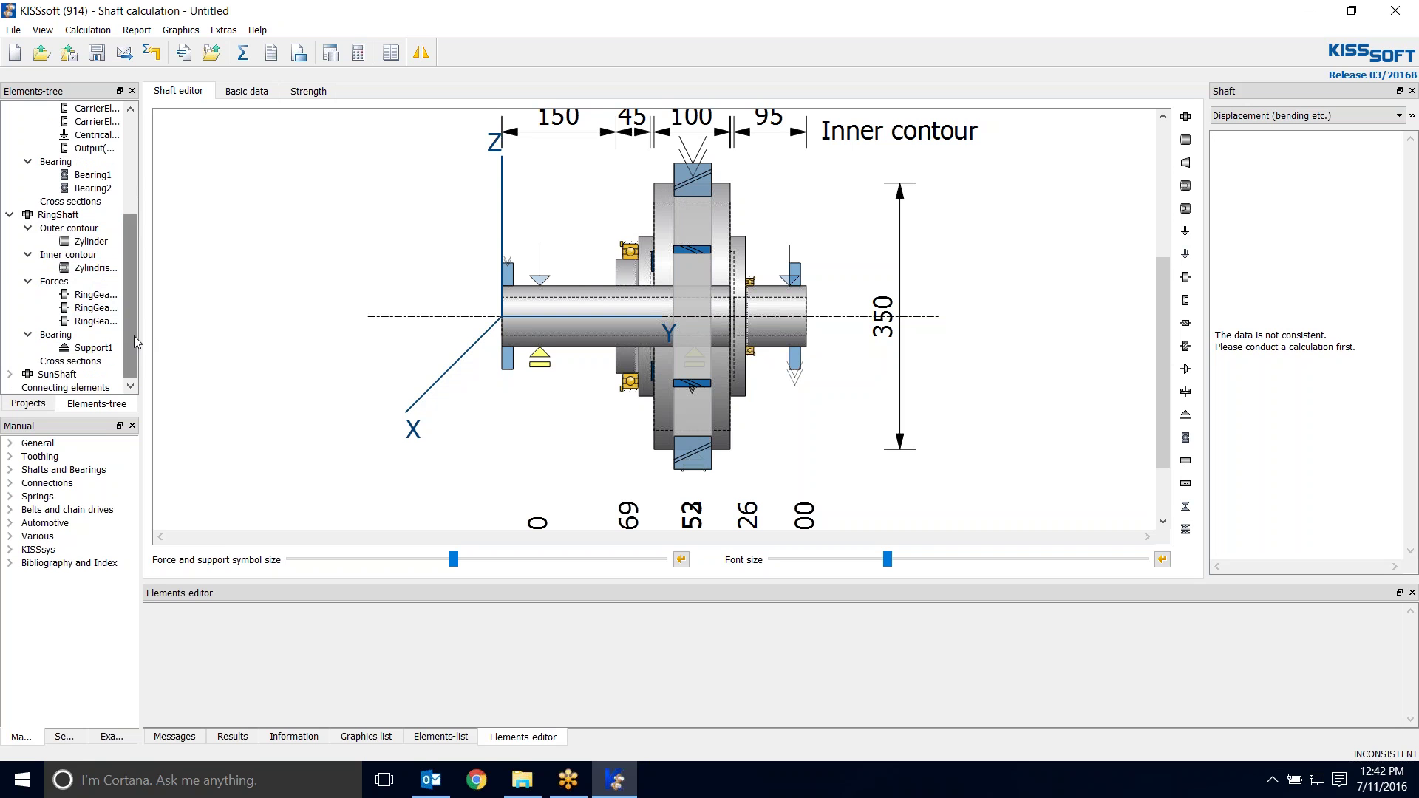
{"action": "scroll", "coordinate": [130, 295], "scroll_direction": "up", "scroll_amount": 4}
{"action": "left_click", "coordinate": [9, 109]}
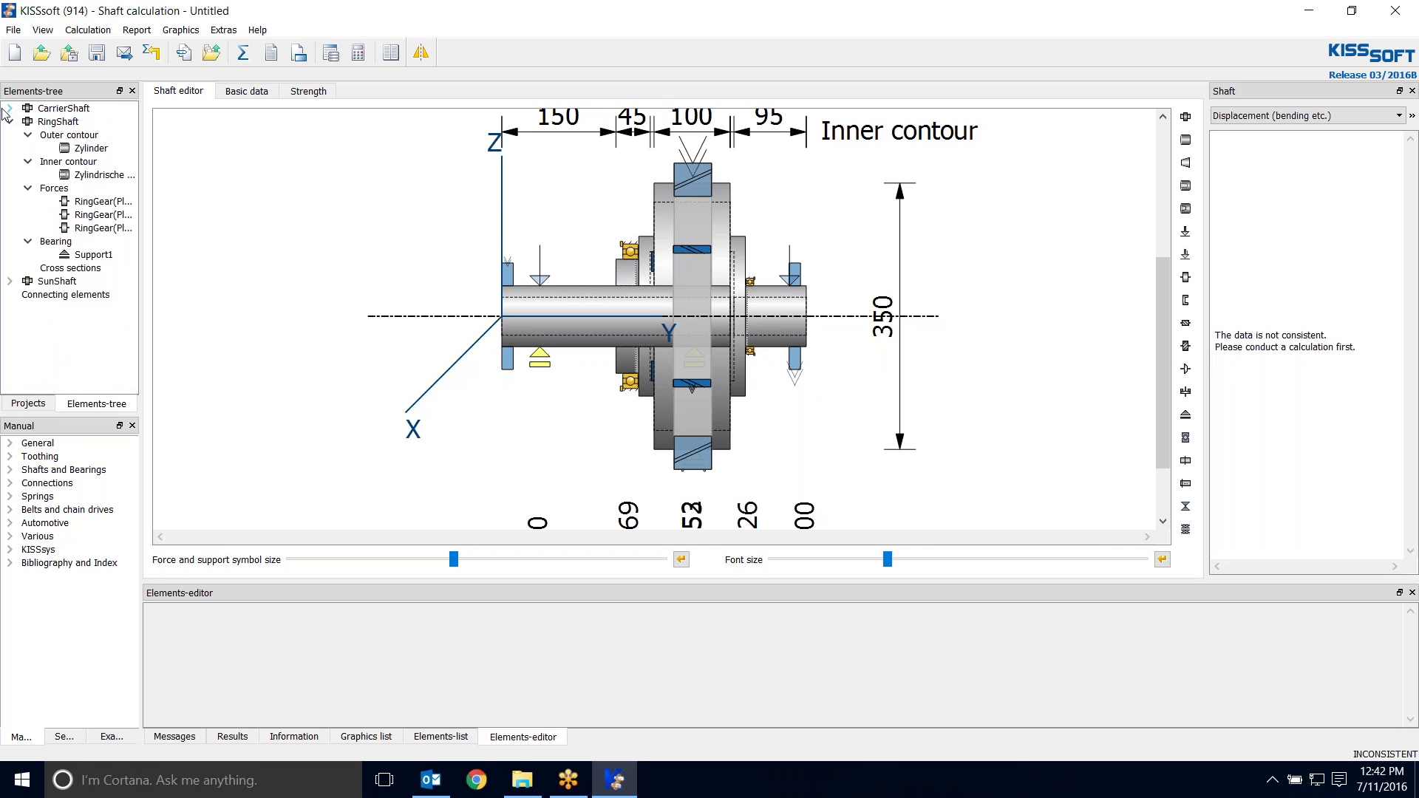
{"action": "left_click", "coordinate": [76, 148]}
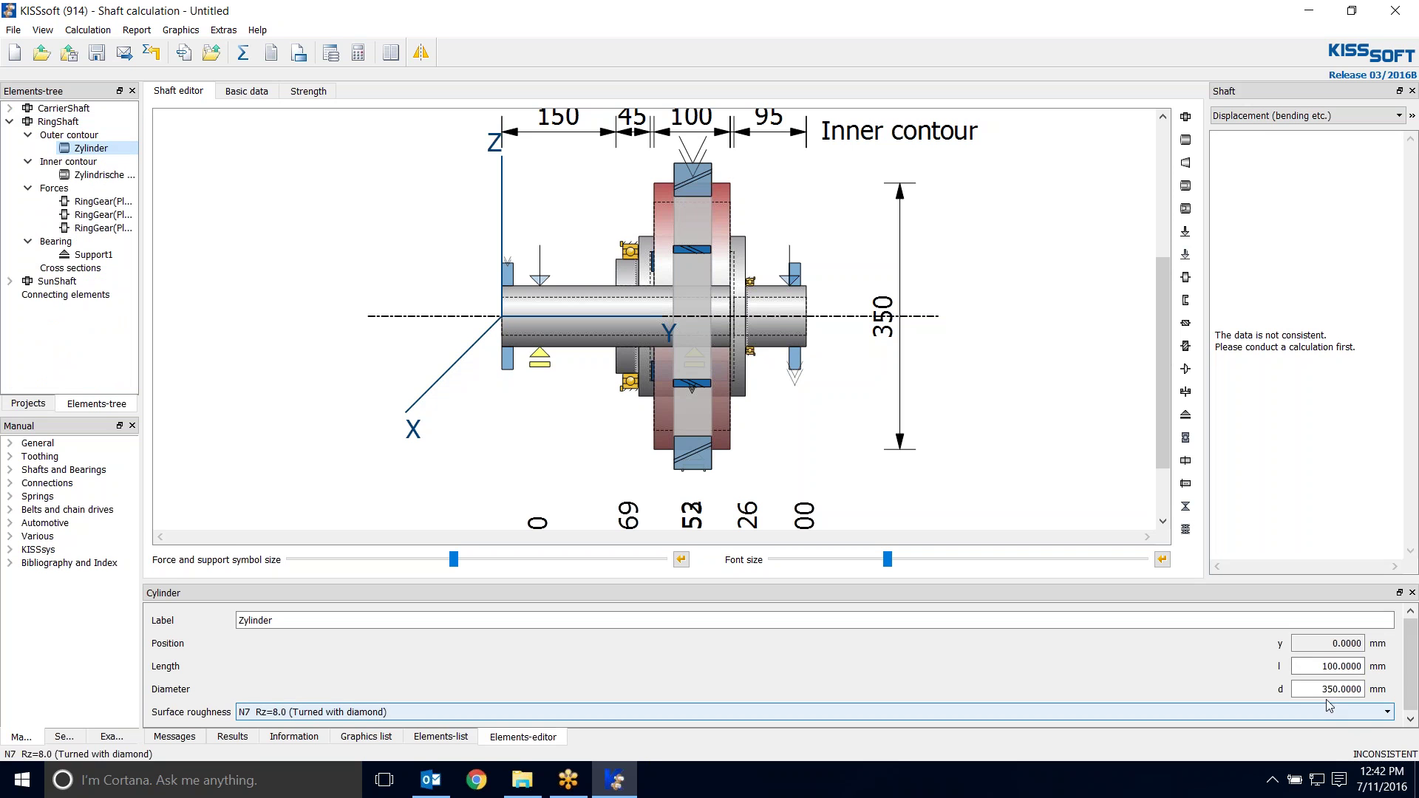
{"action": "left_click_drag", "start_coordinate": [1101, 584], "coordinate": [1073, 424]}
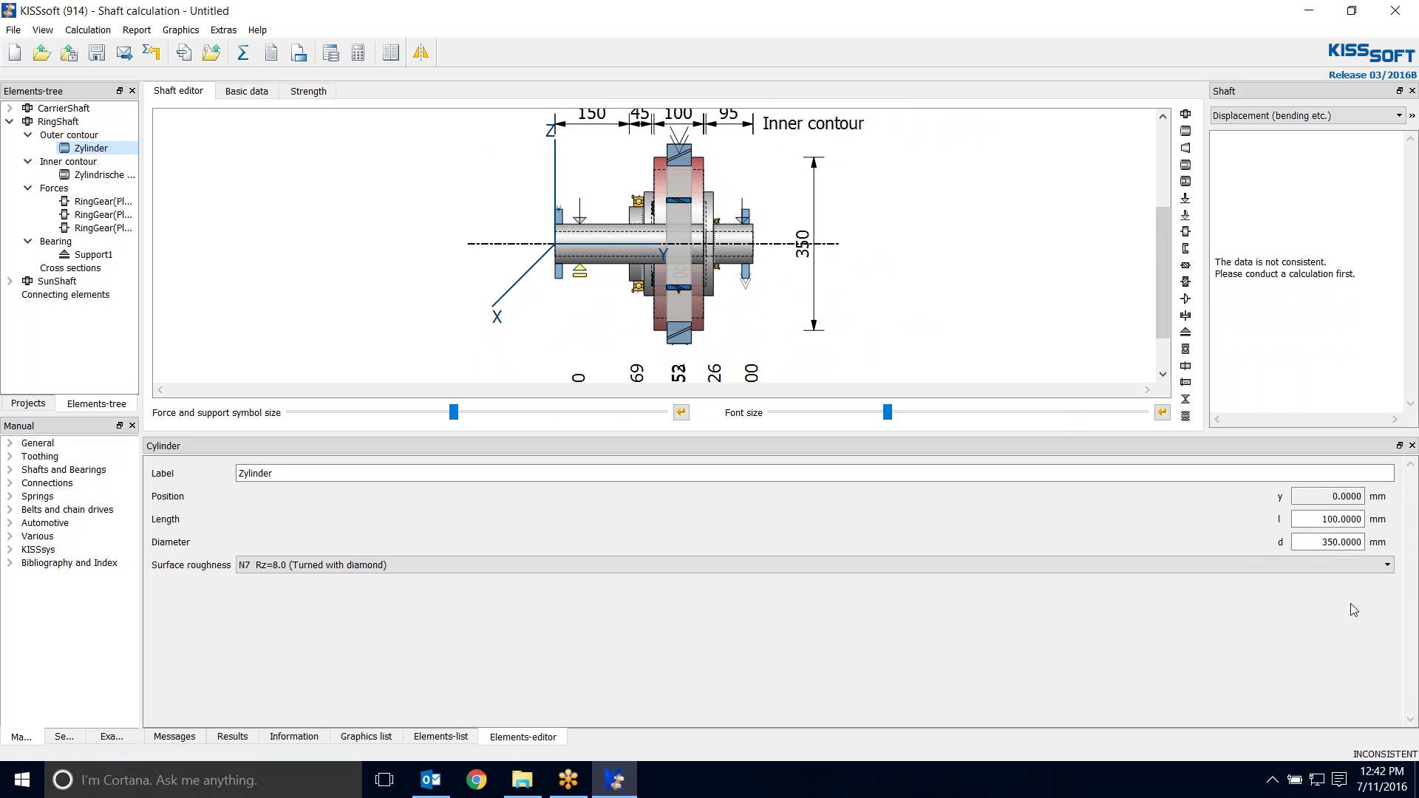
{"action": "double_click", "coordinate": [1341, 542]}
{"action": "type", "text": "550"}
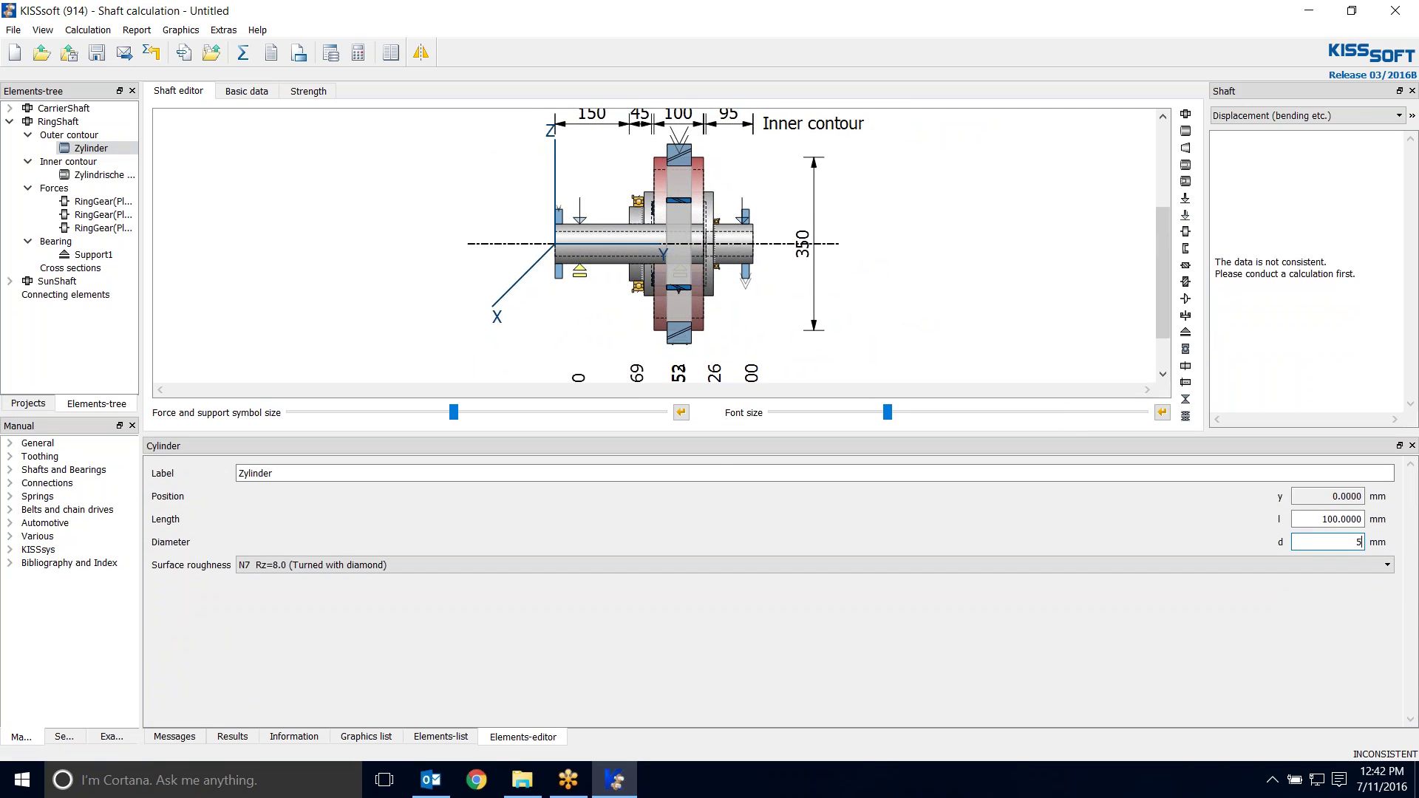
{"action": "key", "text": "Return"}
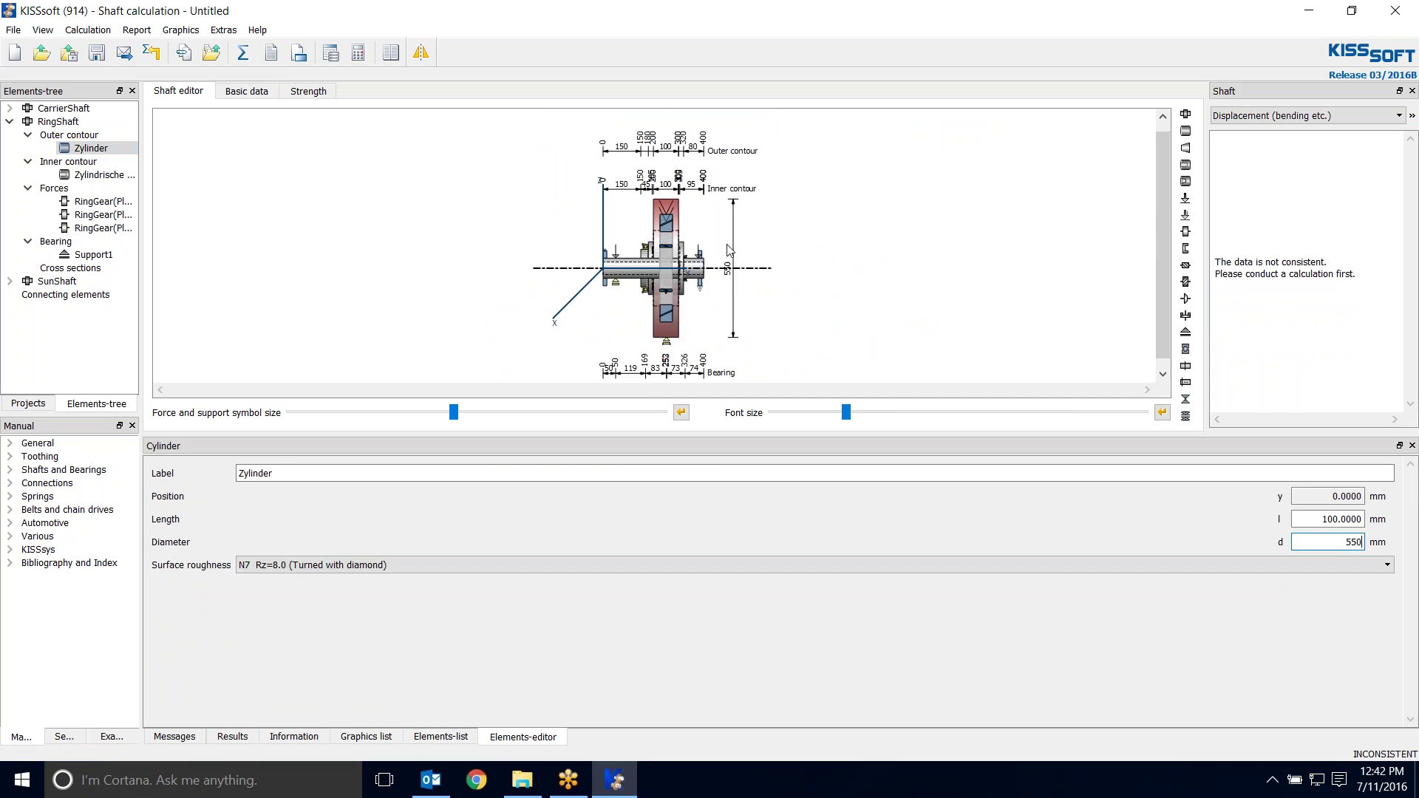
Step: Try a 450 mm diameter for the RingShaft's inner contour bore and reduce it slightly to fit the ring gear
{"action": "scroll", "coordinate": [726, 246], "scroll_direction": "up", "scroll_amount": 3}
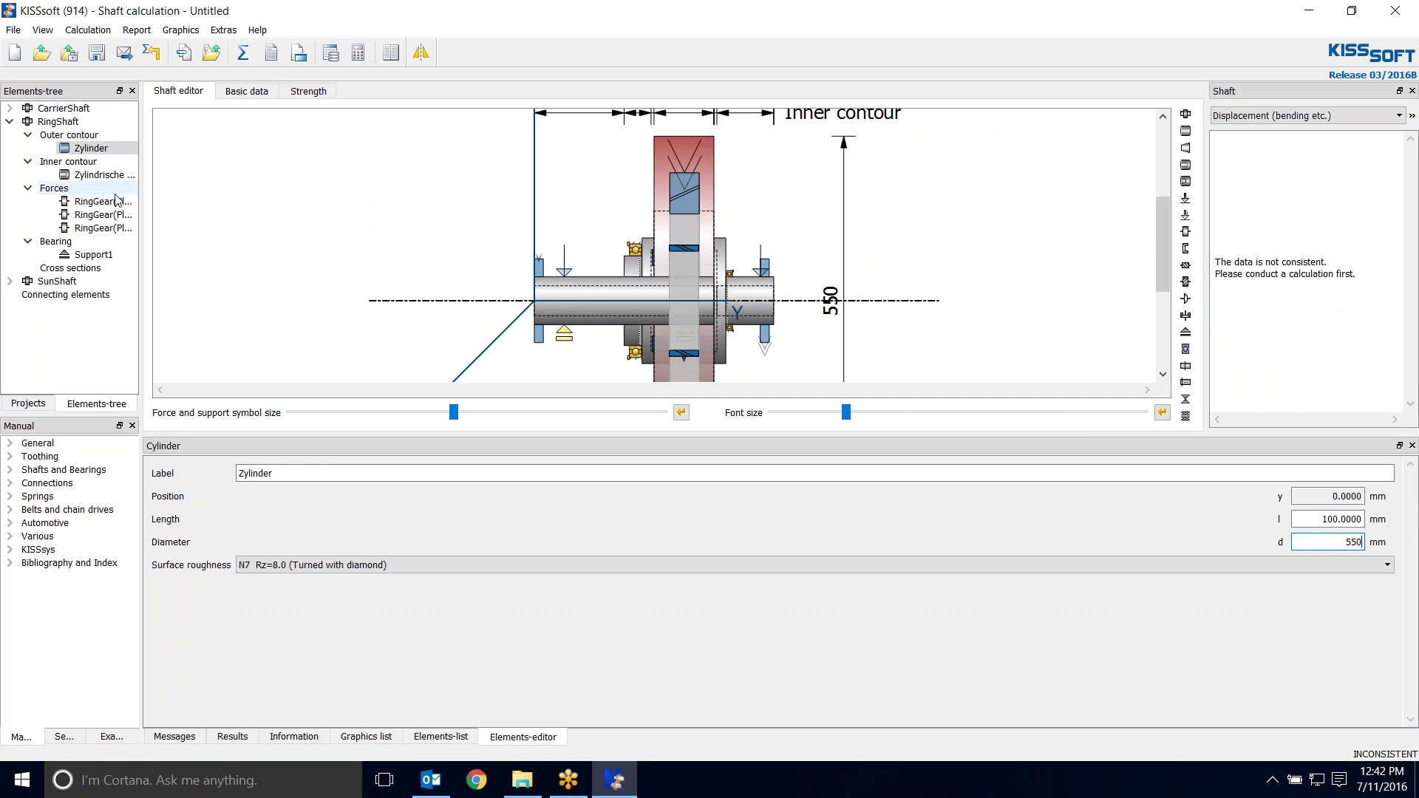
{"action": "left_click", "coordinate": [90, 178]}
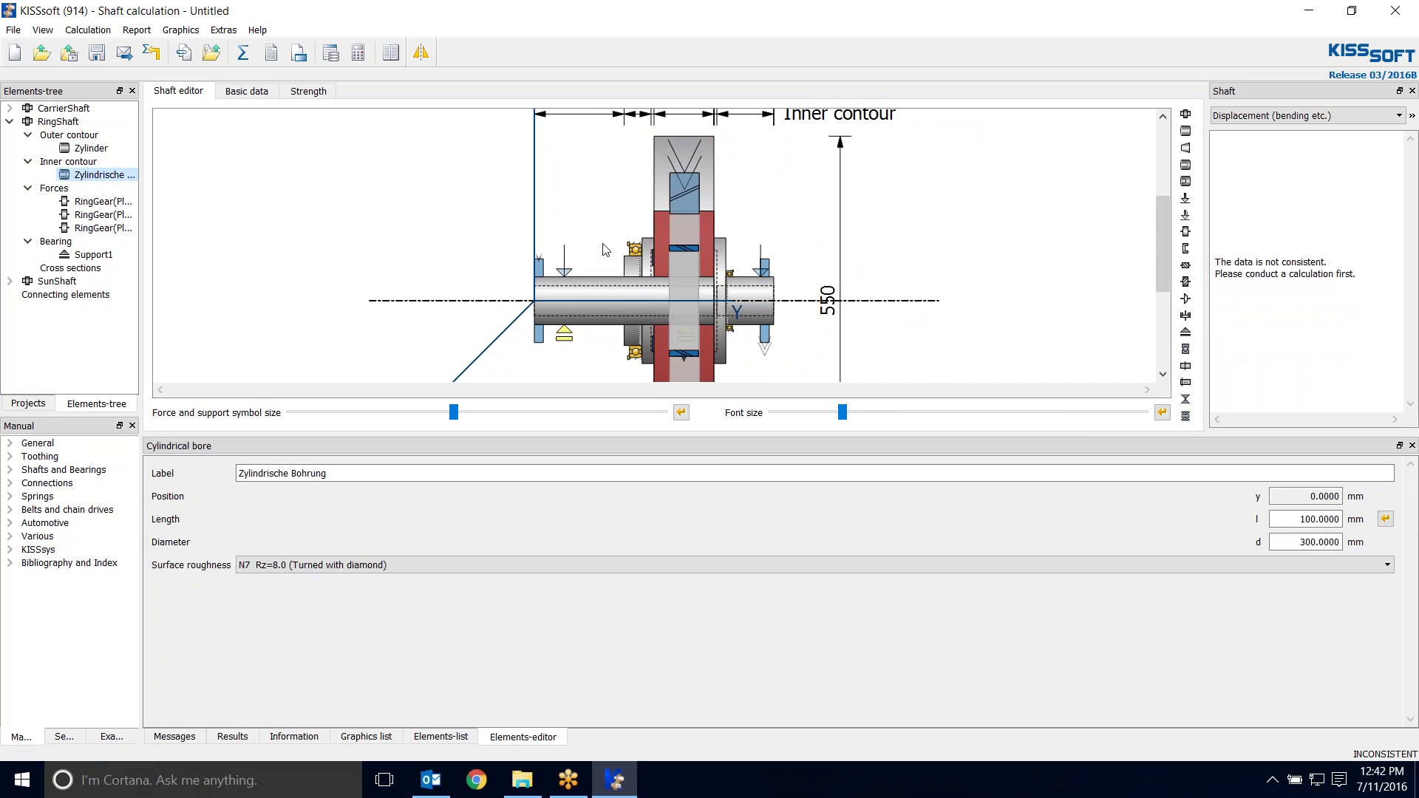
{"action": "left_click", "coordinate": [1320, 542]}
{"action": "type", "text": "450"}
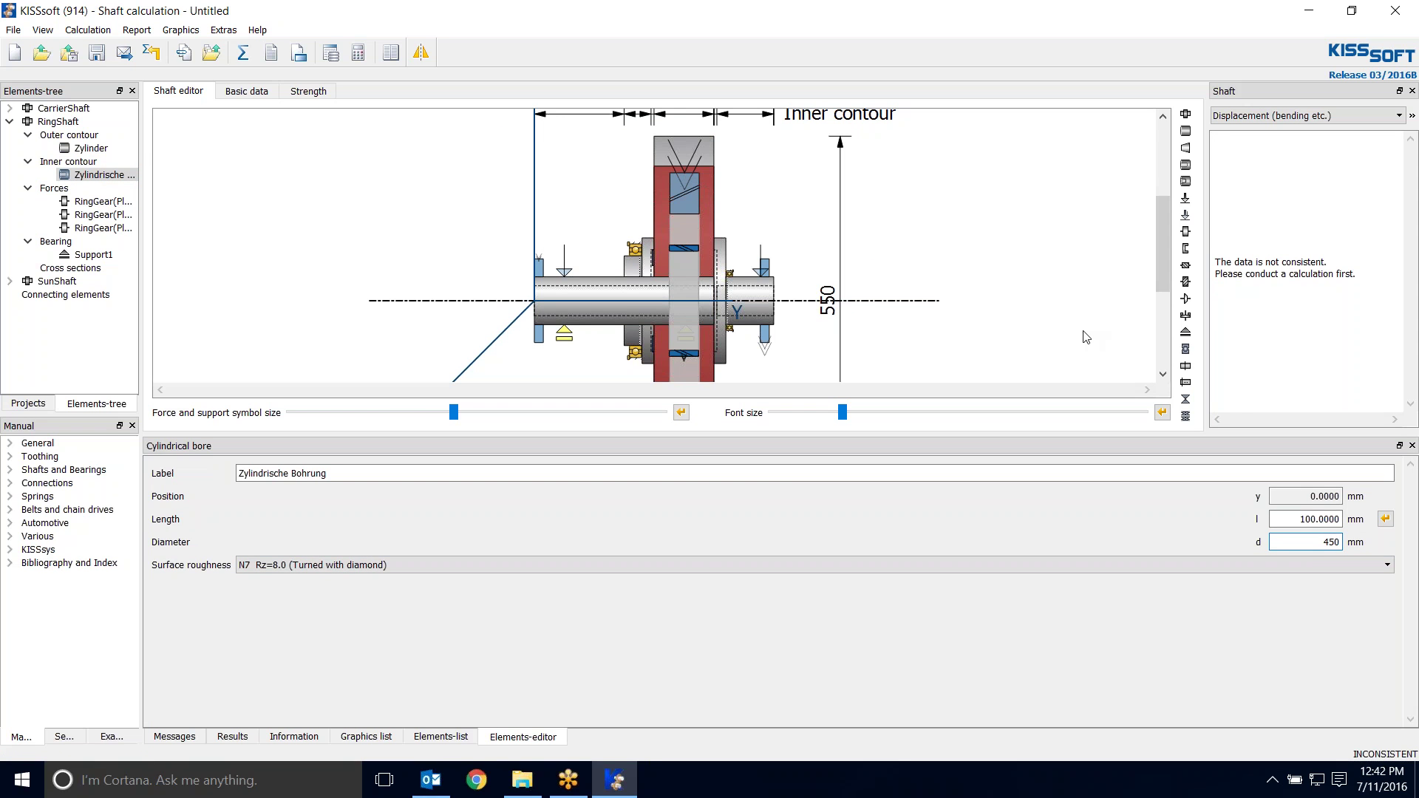
{"action": "double_click", "coordinate": [1326, 541]}
{"action": "type", "text": "4"}
{"action": "key", "text": "Return"}
Step: Set the diameter of the CarrierShaft's 140 mm long outer contour cylinder to 350 mm
{"action": "left_click", "coordinate": [647, 249]}
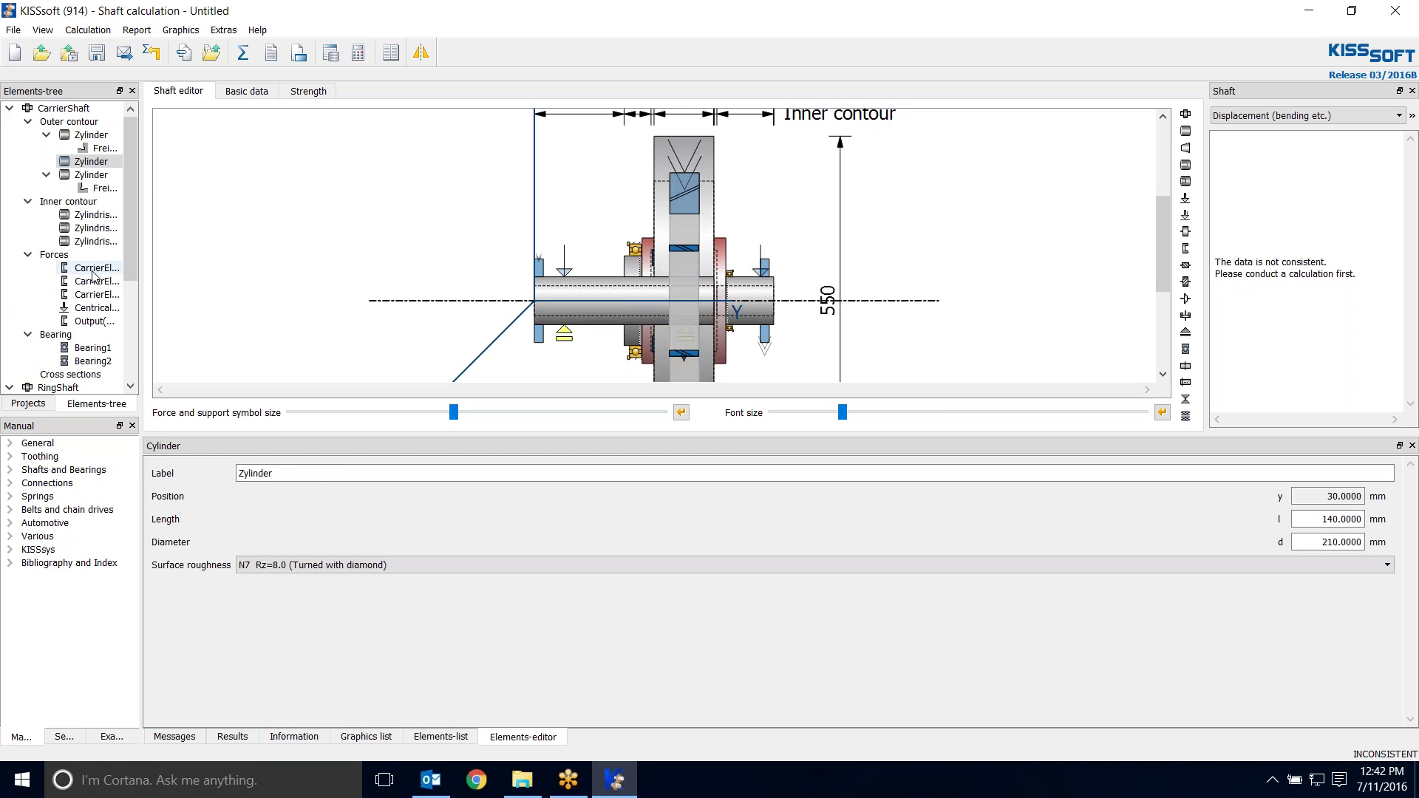
{"action": "left_click_drag", "start_coordinate": [129, 251], "coordinate": [133, 339]}
{"action": "left_click", "coordinate": [9, 228]}
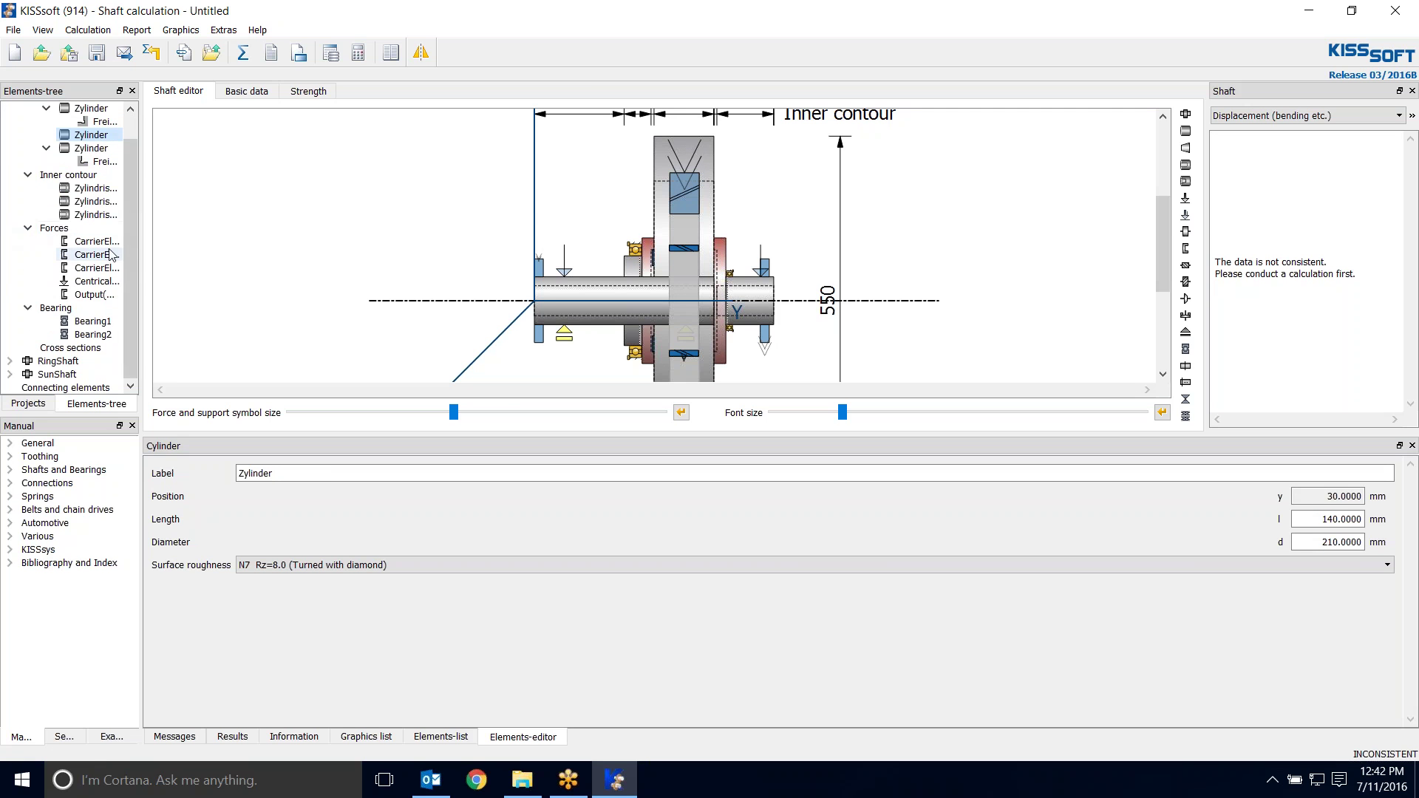
{"action": "scroll", "coordinate": [131, 297], "scroll_direction": "up", "scroll_amount": 1}
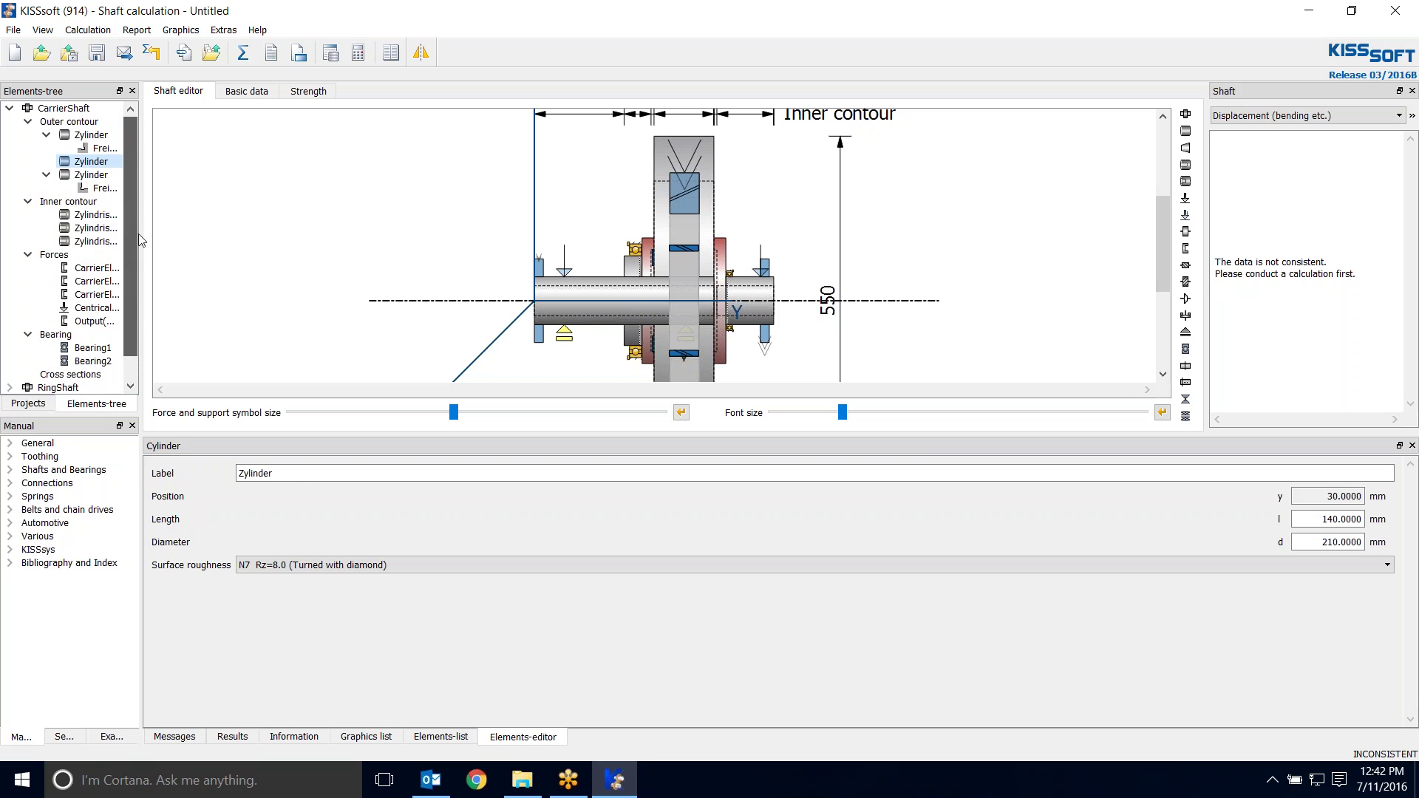
{"action": "left_click", "coordinate": [87, 276]}
{"action": "left_click", "coordinate": [90, 295]}
{"action": "left_click", "coordinate": [44, 111]}
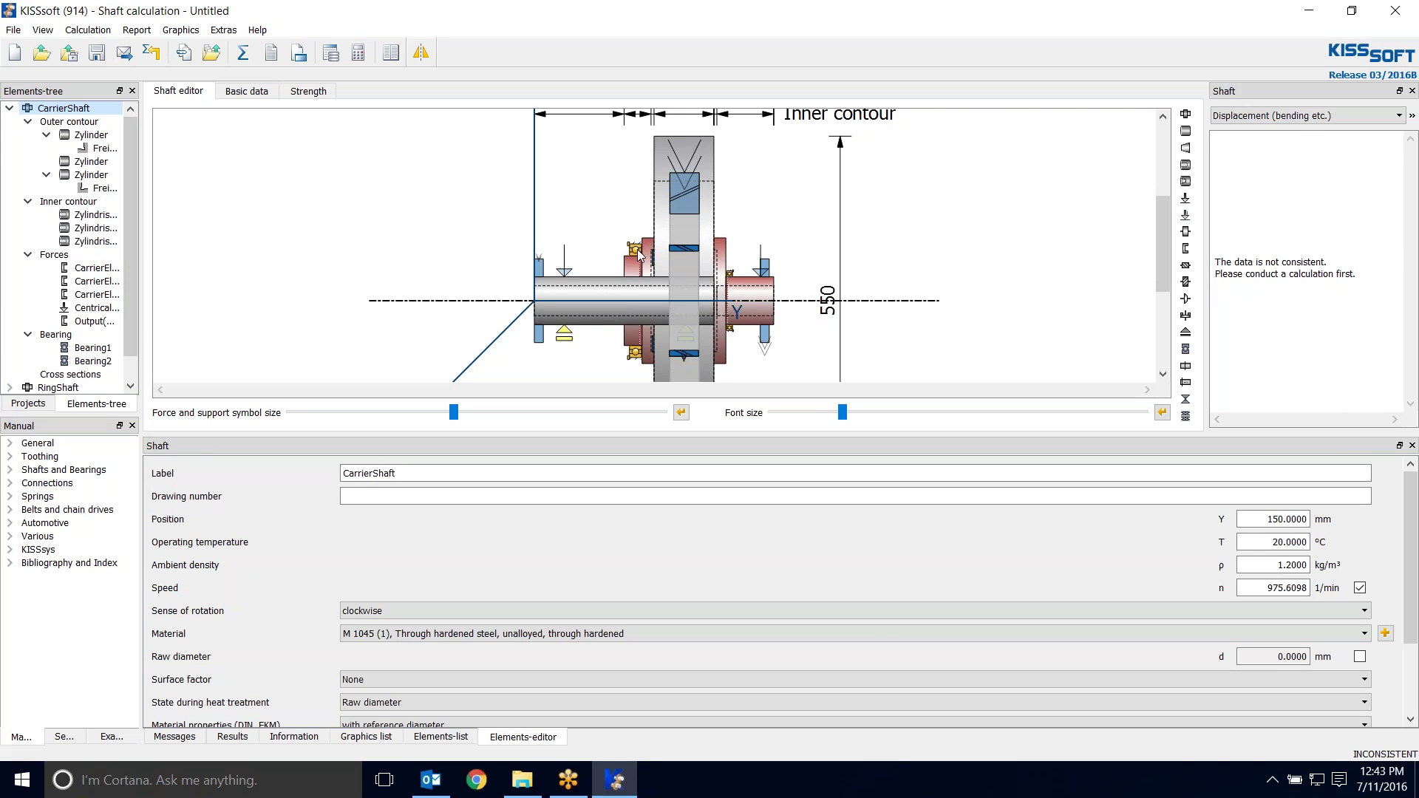
{"action": "left_click", "coordinate": [80, 166]}
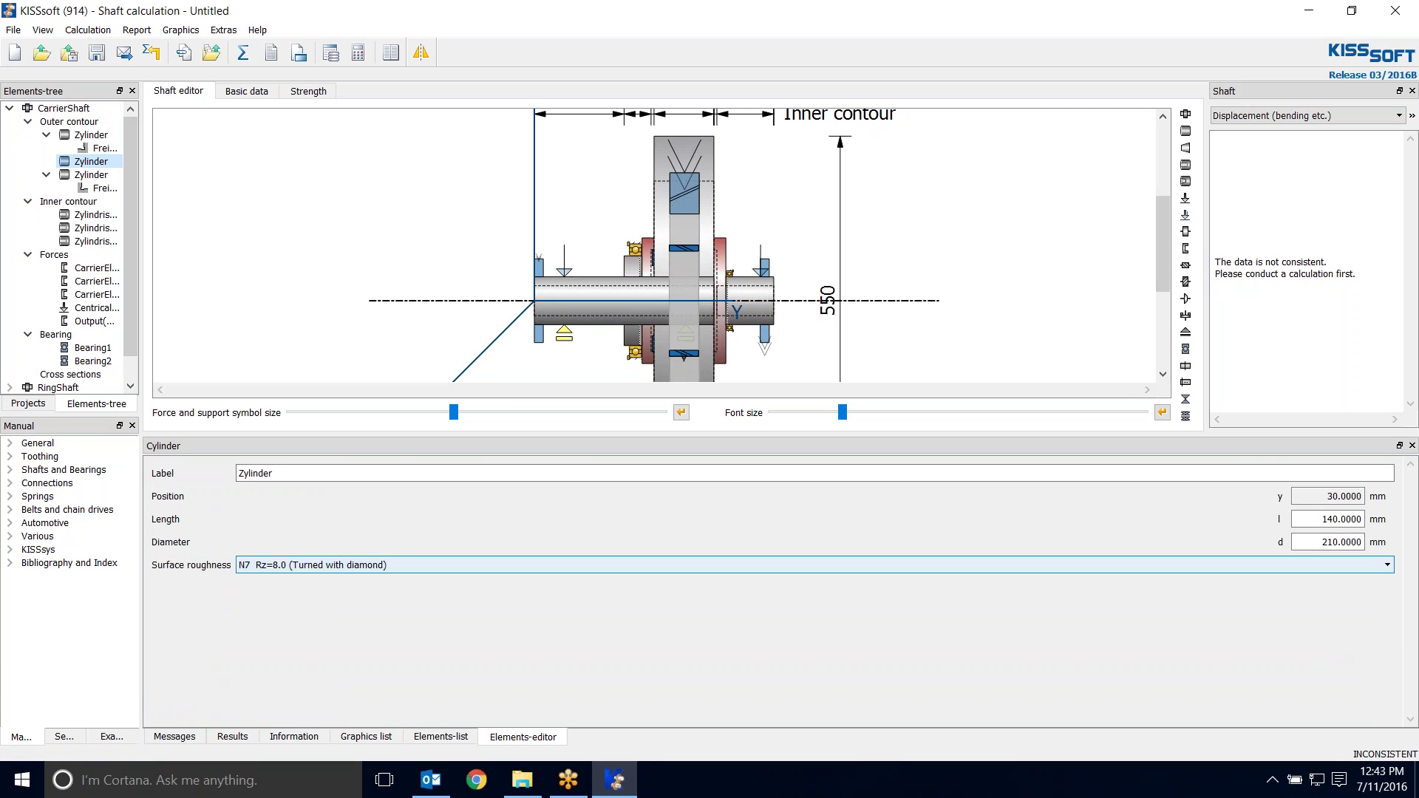
{"action": "left_click", "coordinate": [1342, 542]}
{"action": "type", "text": "400"}
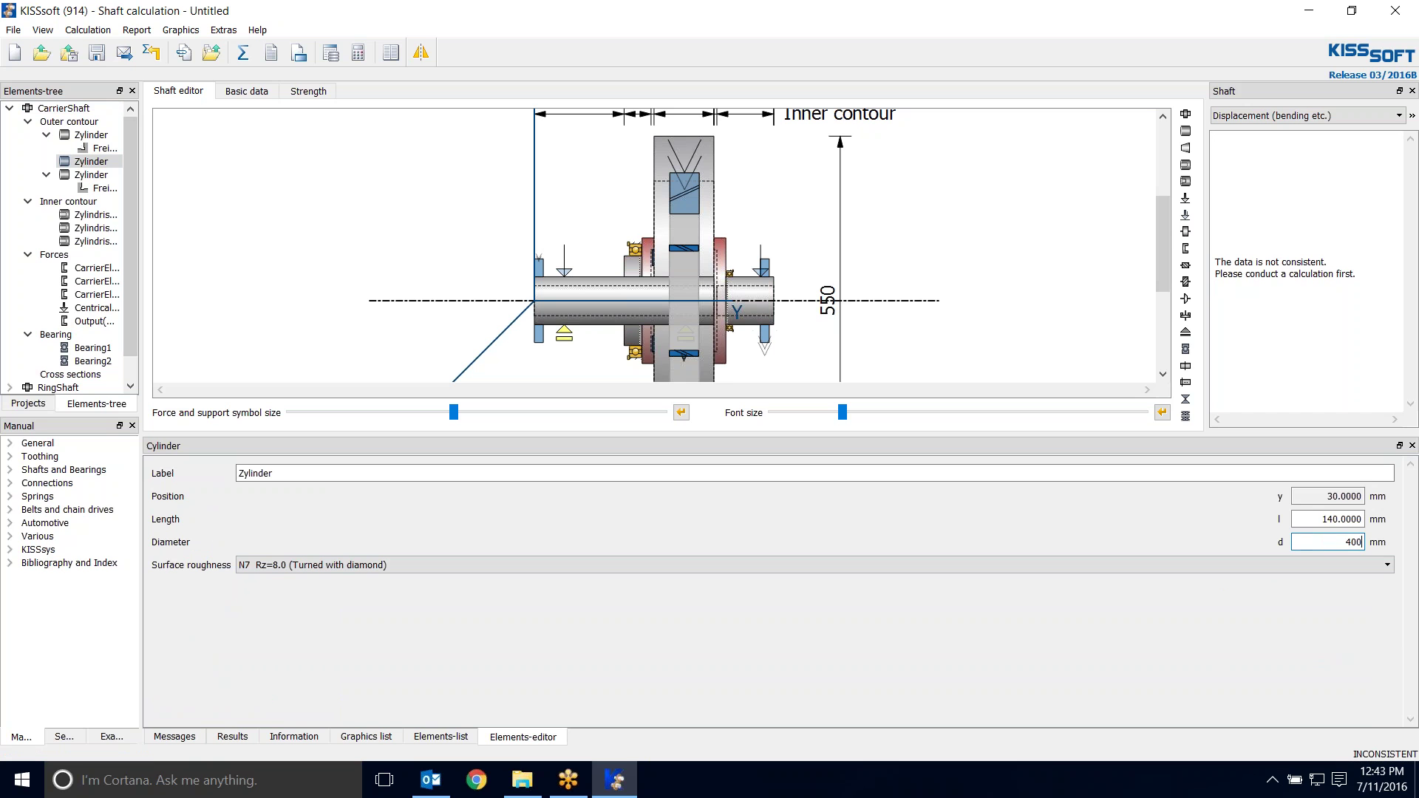
{"action": "double_click", "coordinate": [1352, 542]}
{"action": "type", "text": "350"}
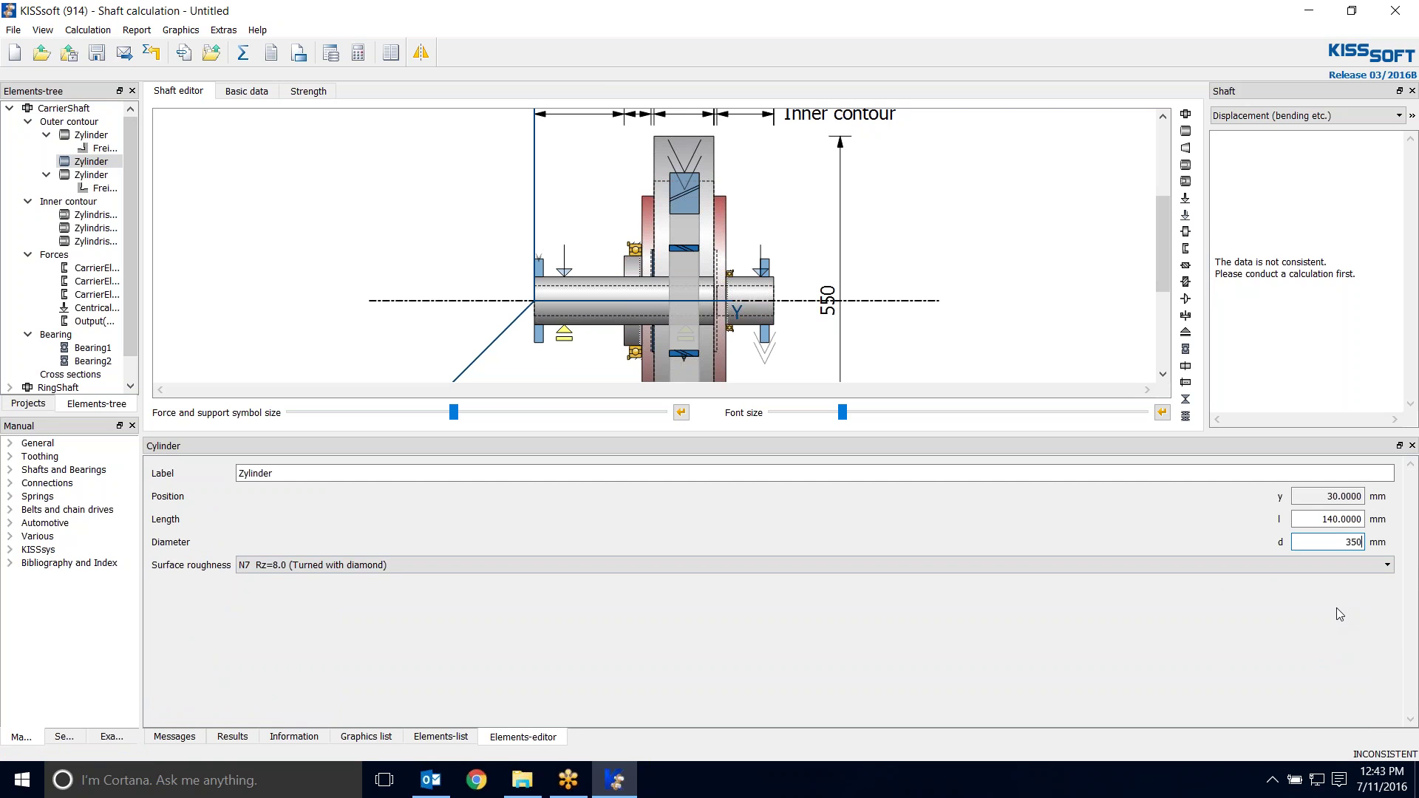
Step: Set the diameter of the CarrierShaft's 110 mm long inner bore to 300 mm
{"action": "left_click", "coordinate": [83, 229]}
{"action": "left_click_drag", "start_coordinate": [1271, 542], "coordinate": [1365, 550]}
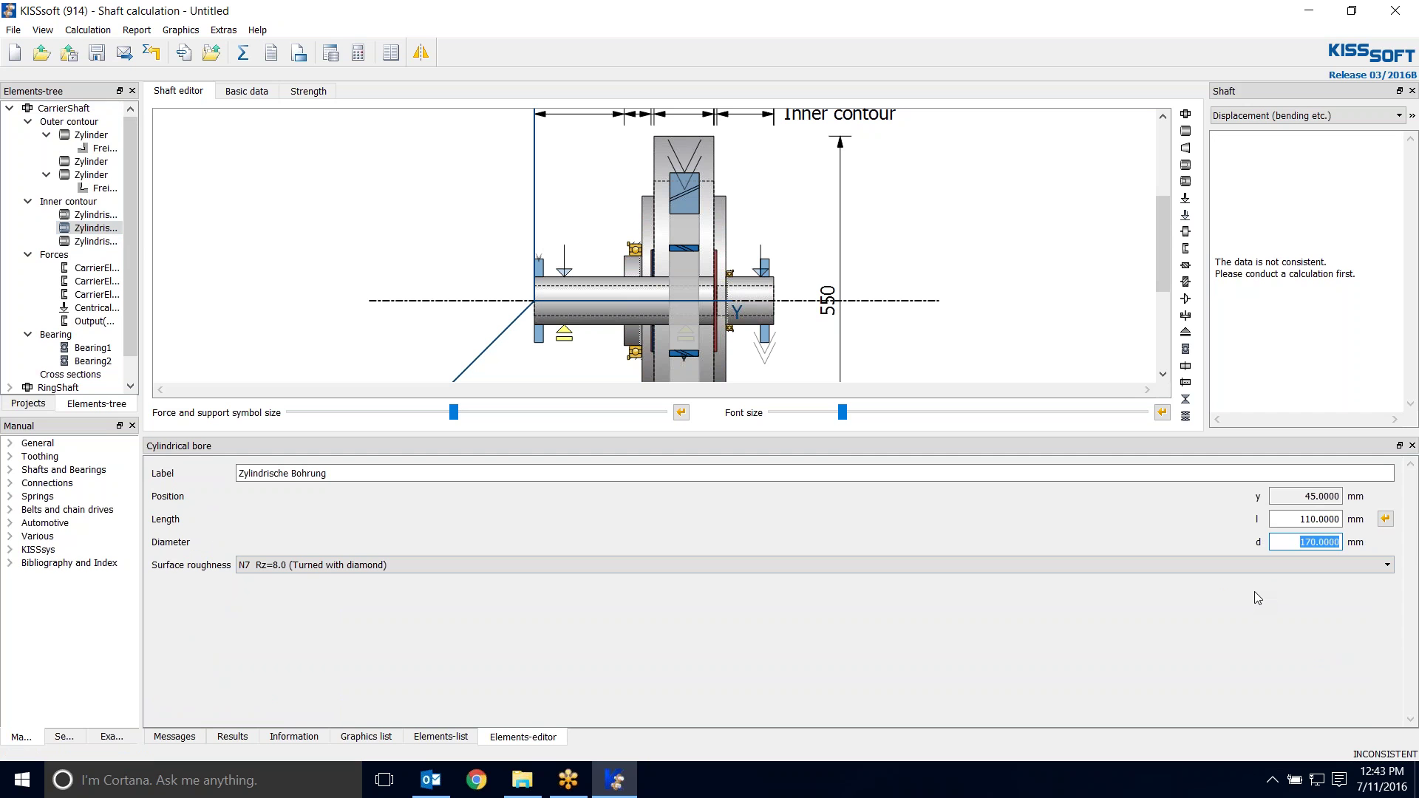
{"action": "type", "text": "300"}
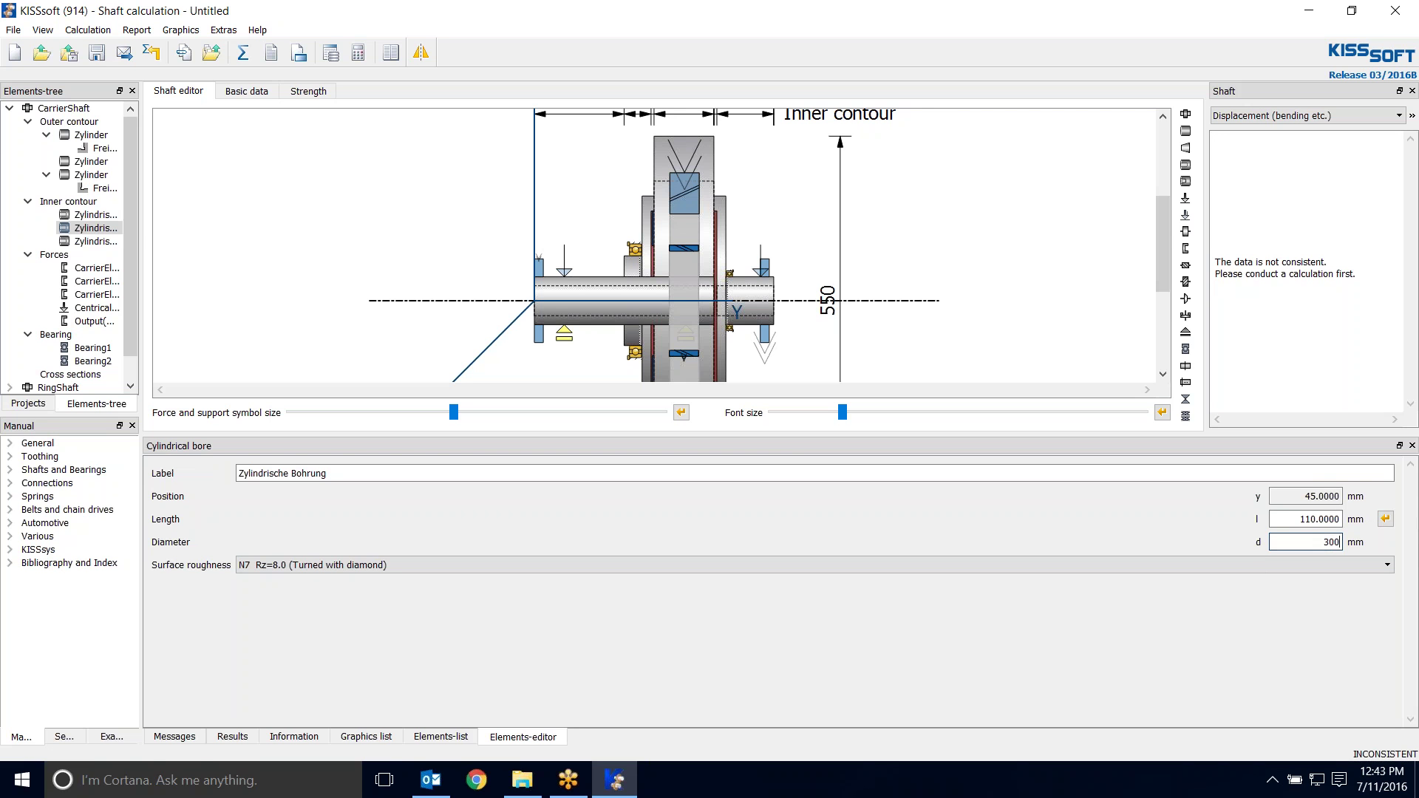
{"action": "left_click", "coordinate": [392, 306]}
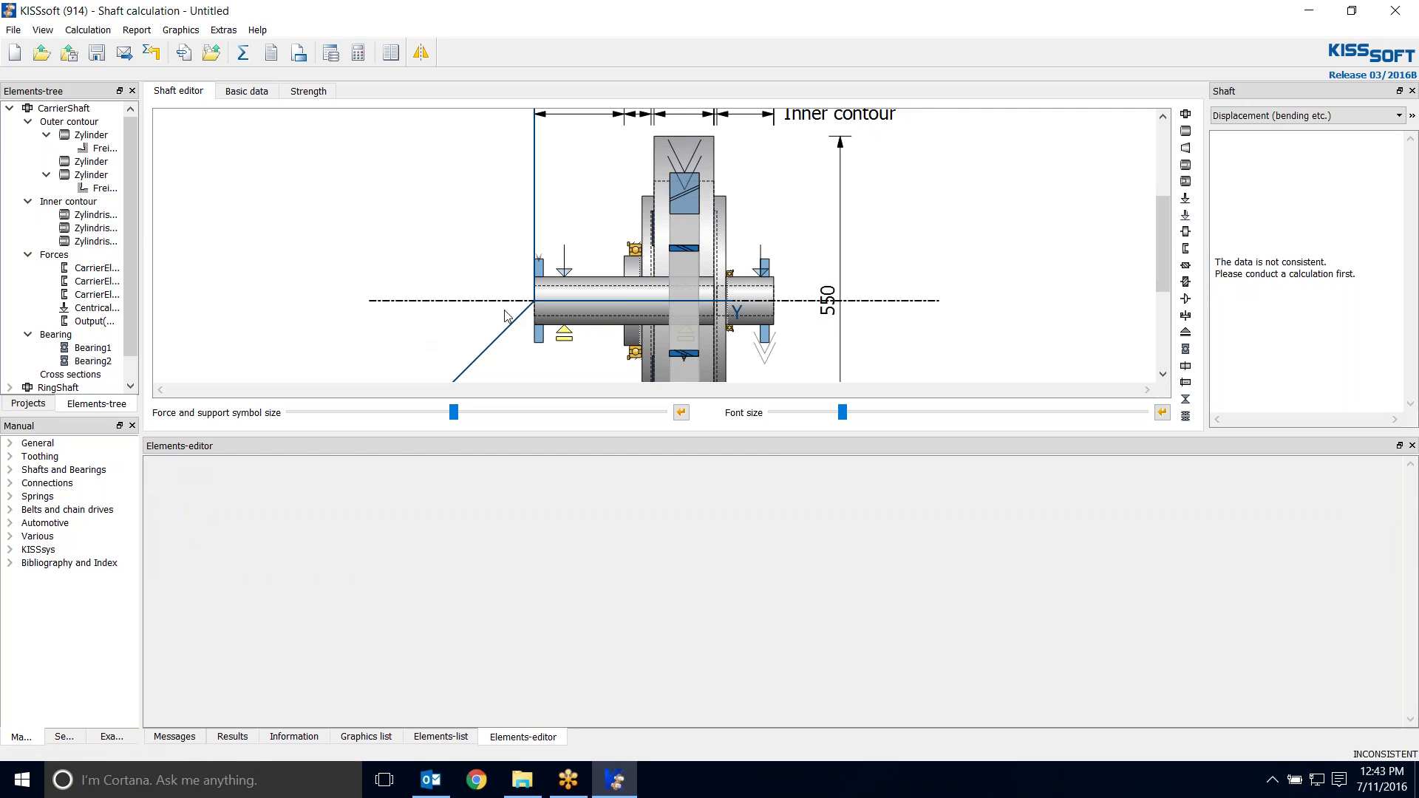
Step: Close the shaft calculation and refresh the 3D model with the edited ring and carrier shaft dimensions
{"action": "left_click", "coordinate": [1395, 11]}
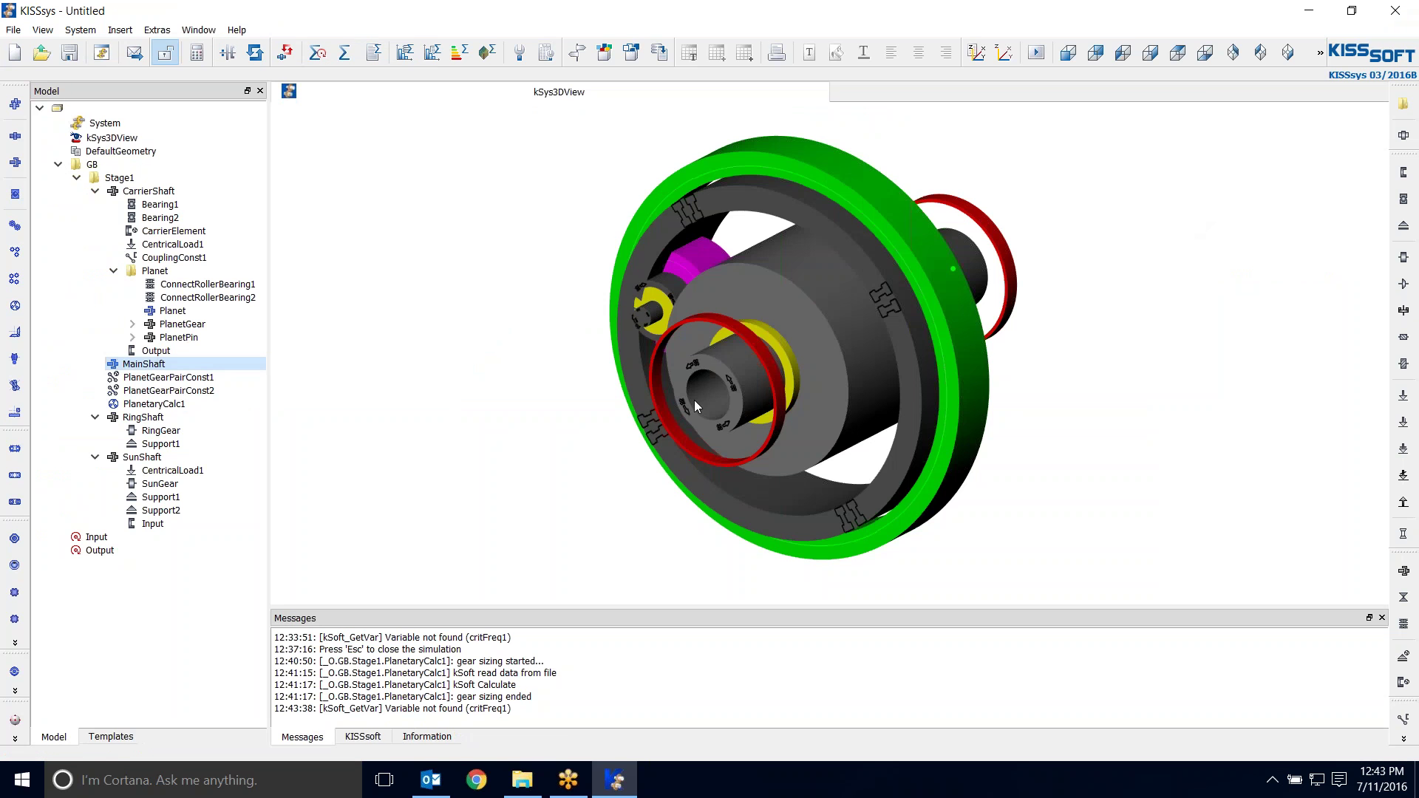
{"action": "left_click", "coordinate": [257, 56]}
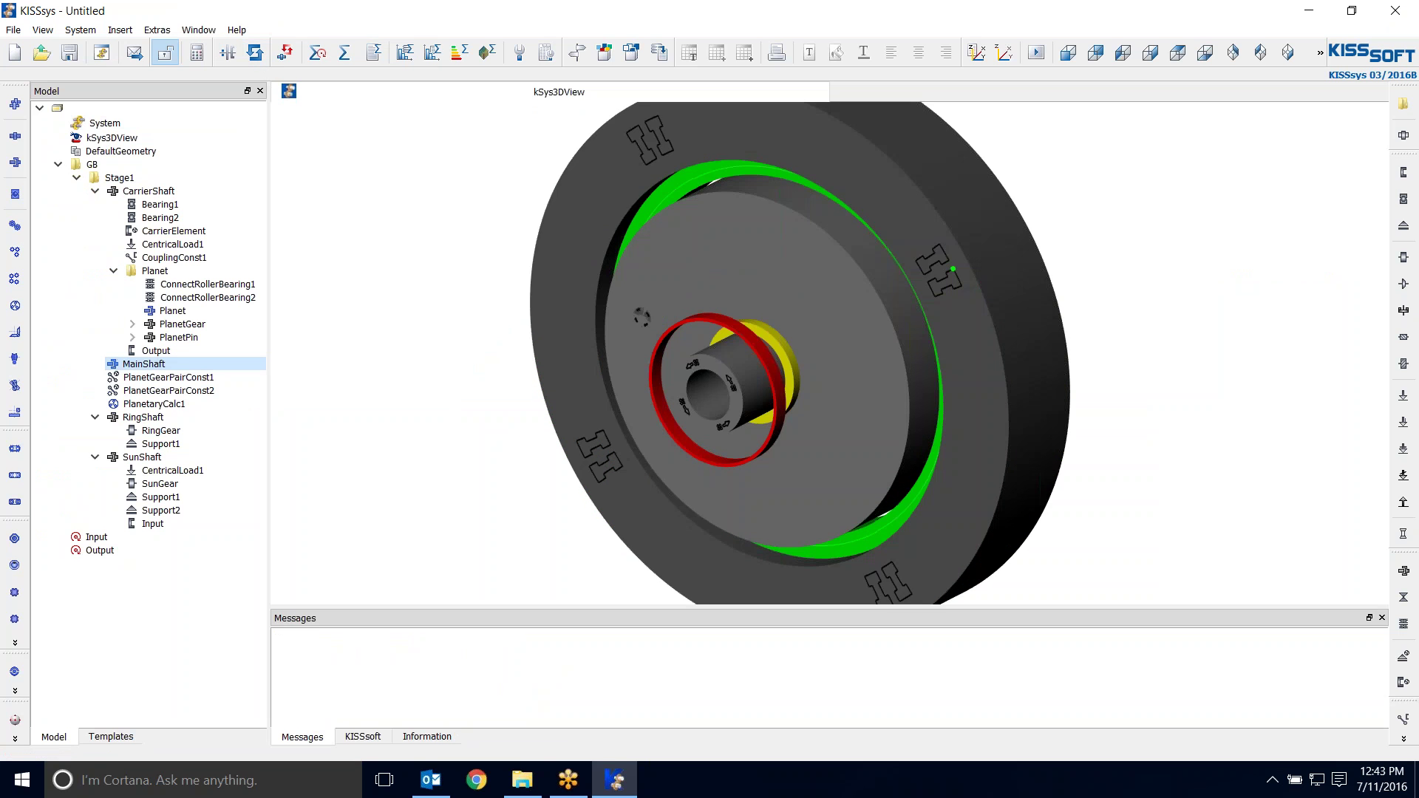
Step: Reopen the MainShaft calculation and set the diameter of the CarrierShaft's 140 mm long outer contour cylinder to 300 mm
{"action": "left_click_drag", "start_coordinate": [708, 301], "coordinate": [870, 247]}
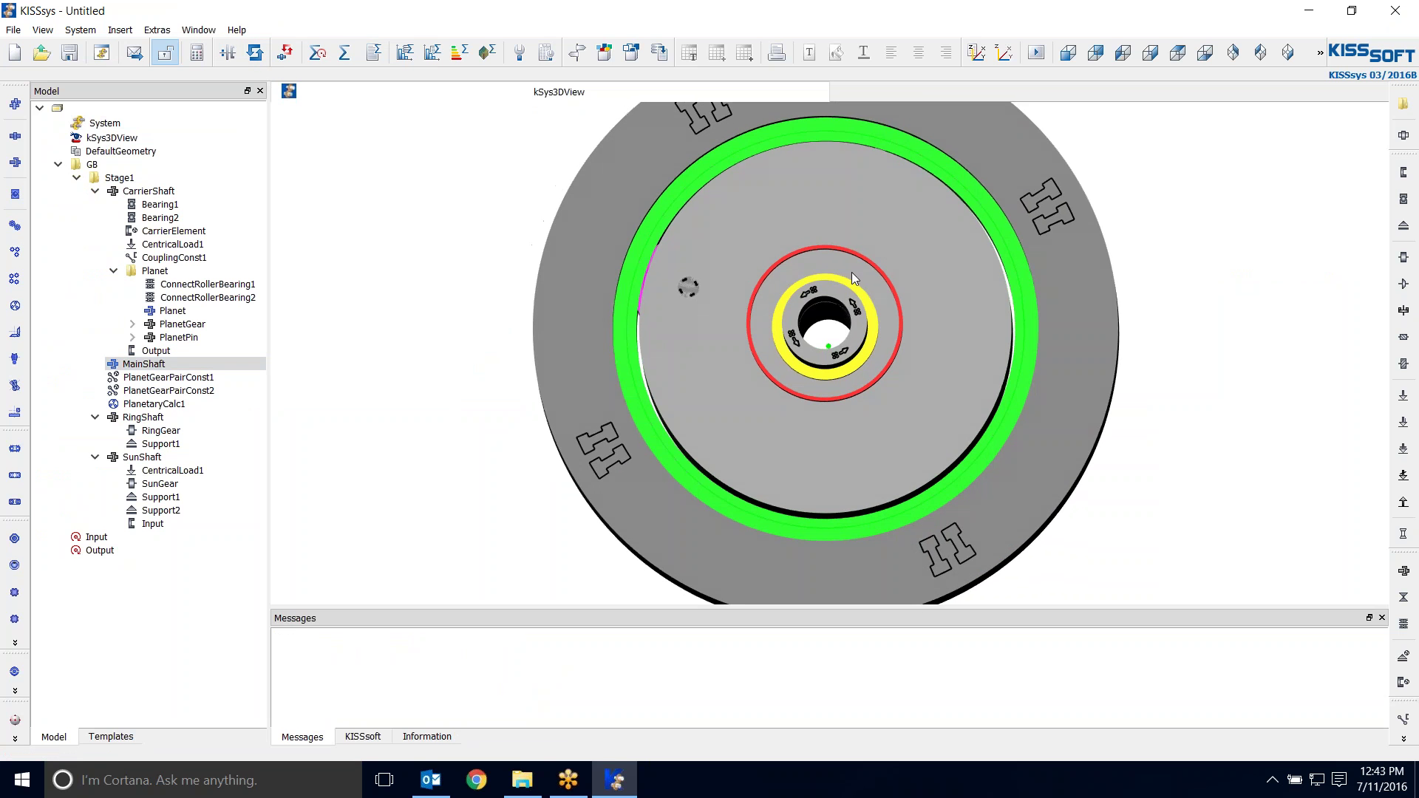
{"action": "mouse_move", "coordinate": [698, 282]}
{"action": "left_mouse_down"}
{"action": "mouse_move", "coordinate": [755, 299]}
{"action": "mouse_move", "coordinate": [712, 309]}
{"action": "mouse_move", "coordinate": [728, 316]}
{"action": "mouse_move", "coordinate": [643, 294]}
{"action": "mouse_move", "coordinate": [658, 309]}
{"action": "left_mouse_up"}
{"action": "double_click", "coordinate": [144, 364]}
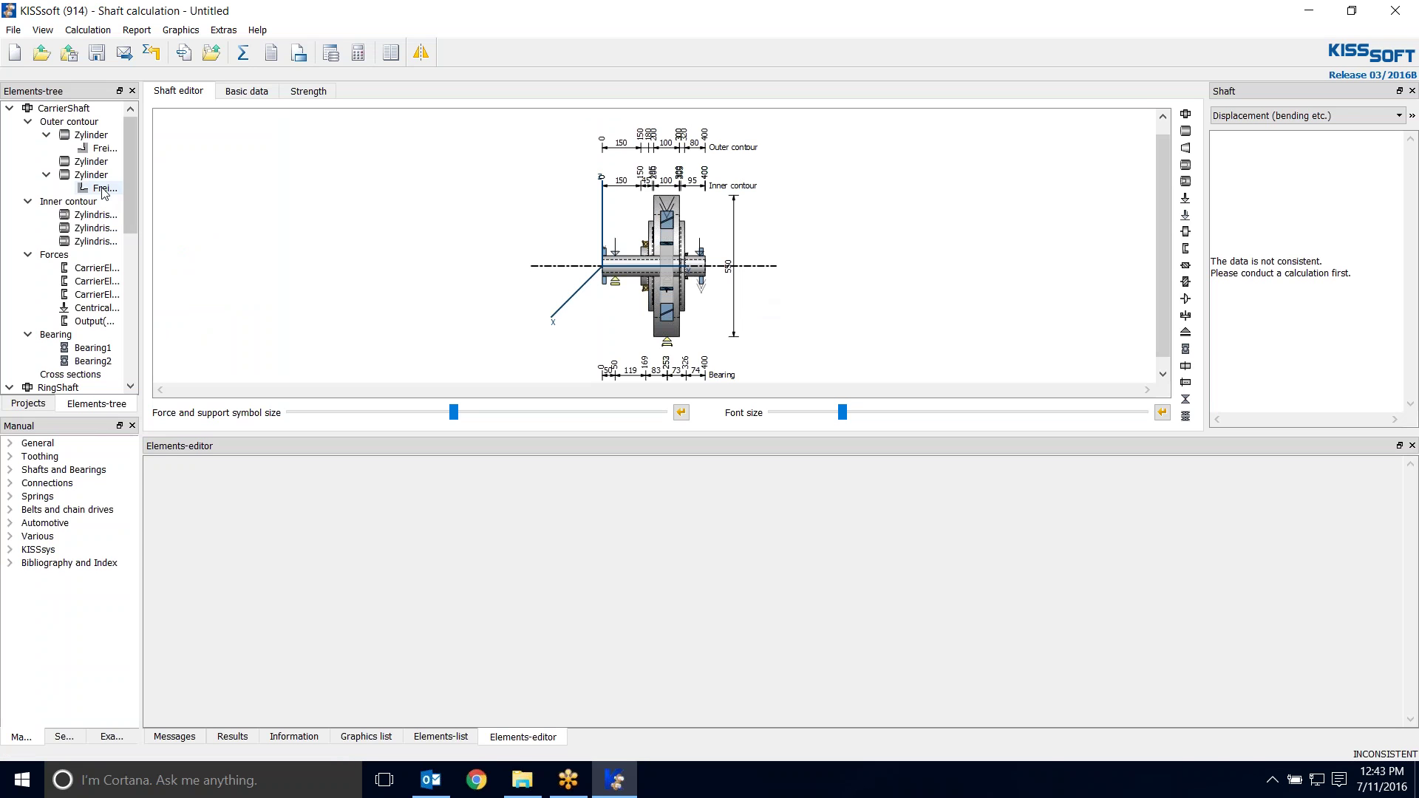
{"action": "left_click", "coordinate": [92, 161]}
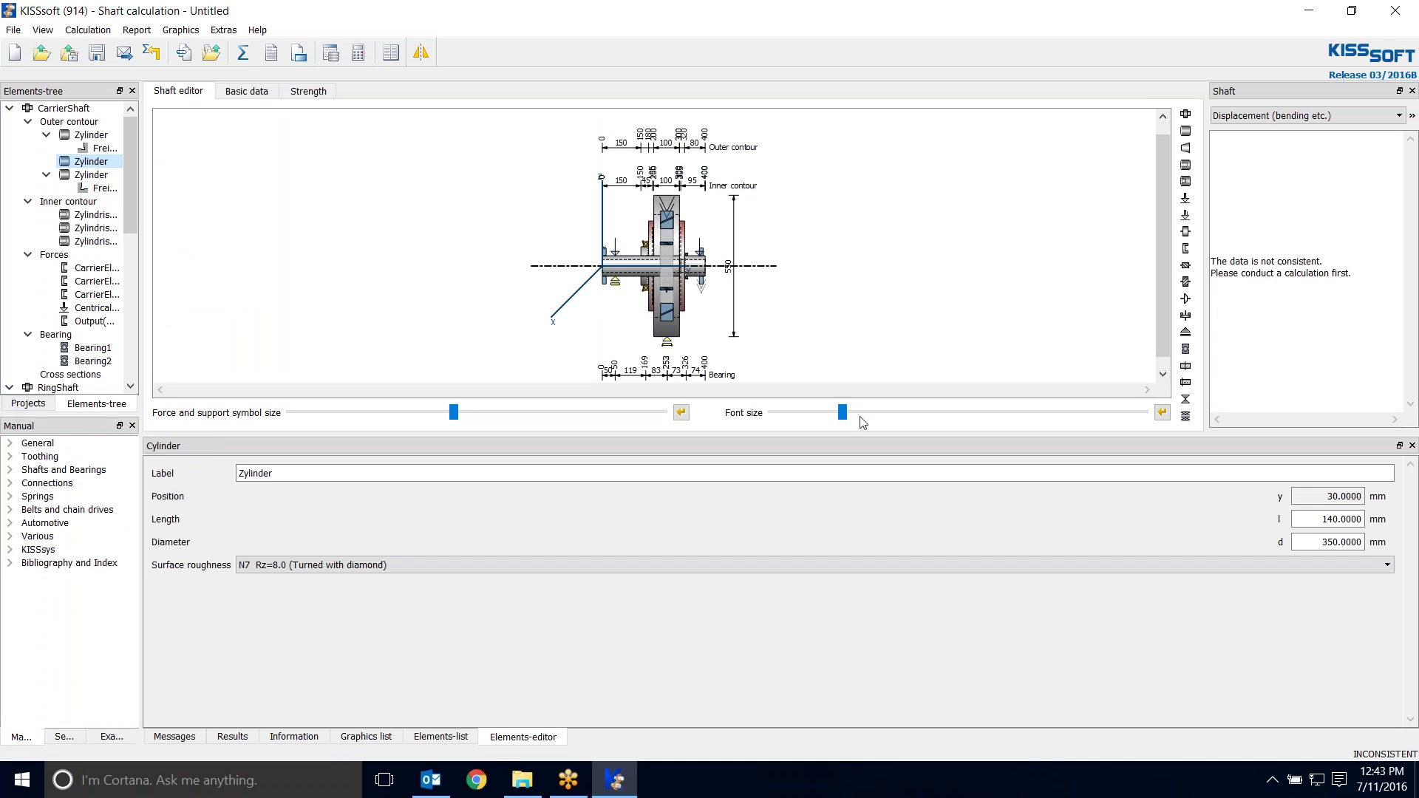
{"action": "double_click", "coordinate": [1341, 542]}
{"action": "type", "text": "300"}
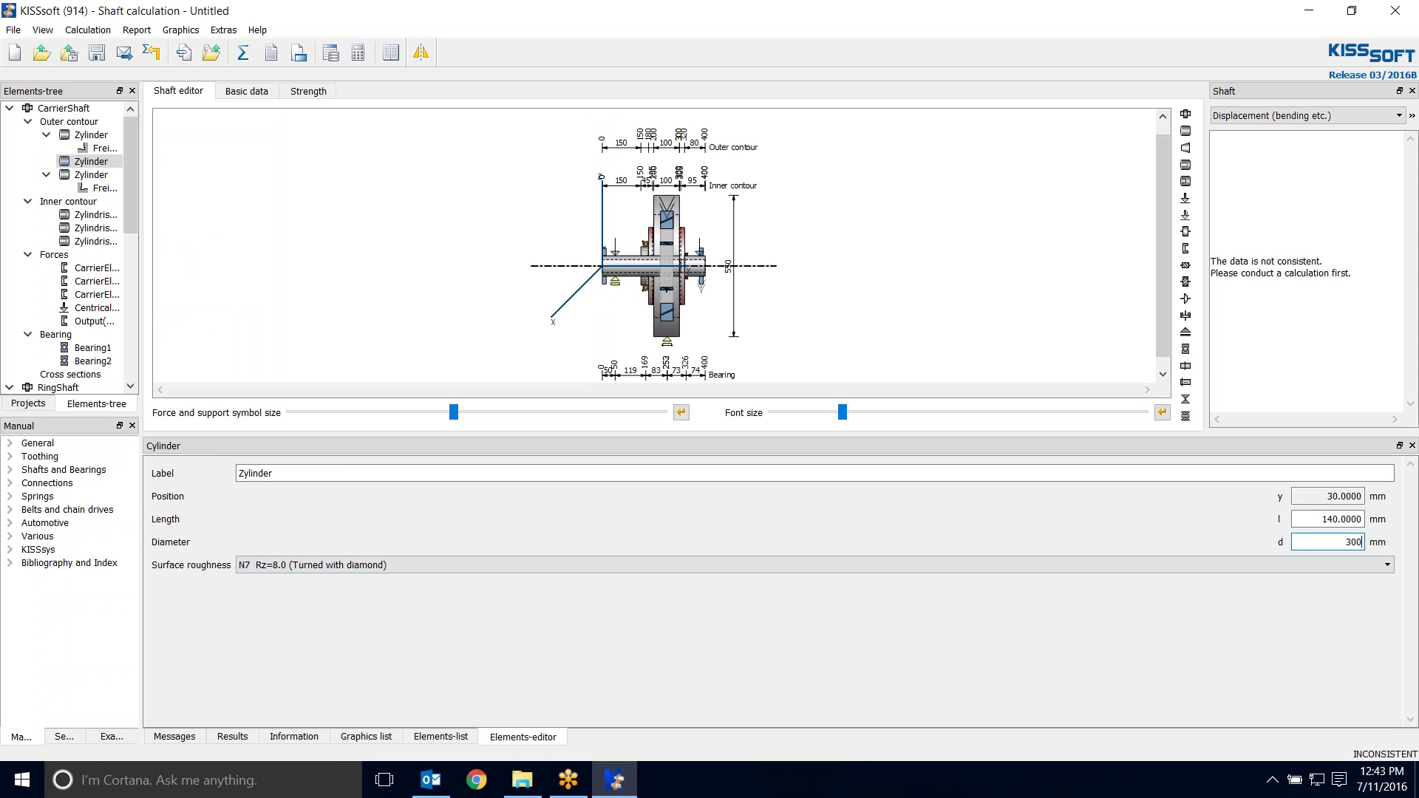
Step: Set the diameter of the CarrierShaft's 110 mm long inner contour bore to 280 mm
{"action": "left_click", "coordinate": [93, 228]}
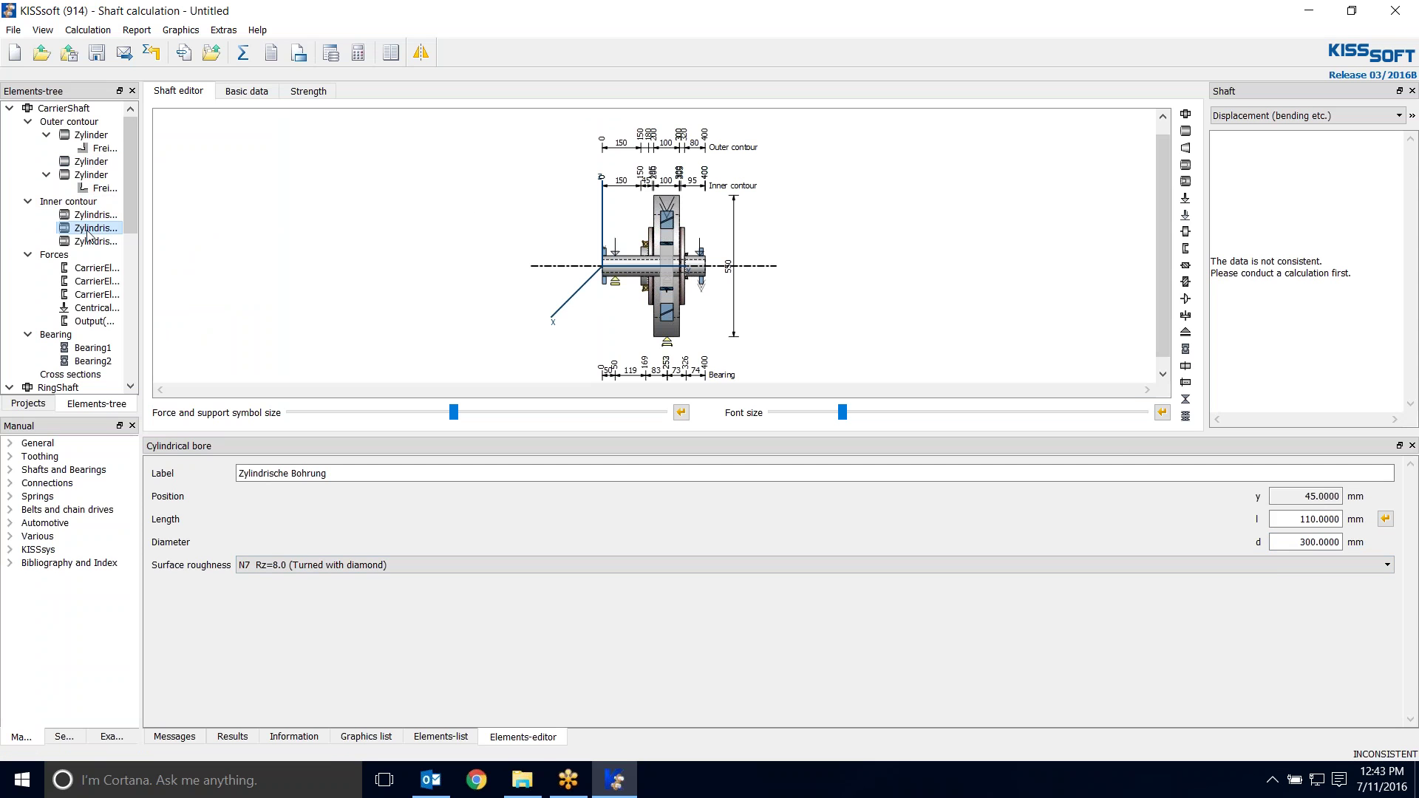
{"action": "left_click_drag", "start_coordinate": [1267, 544], "coordinate": [1341, 547]}
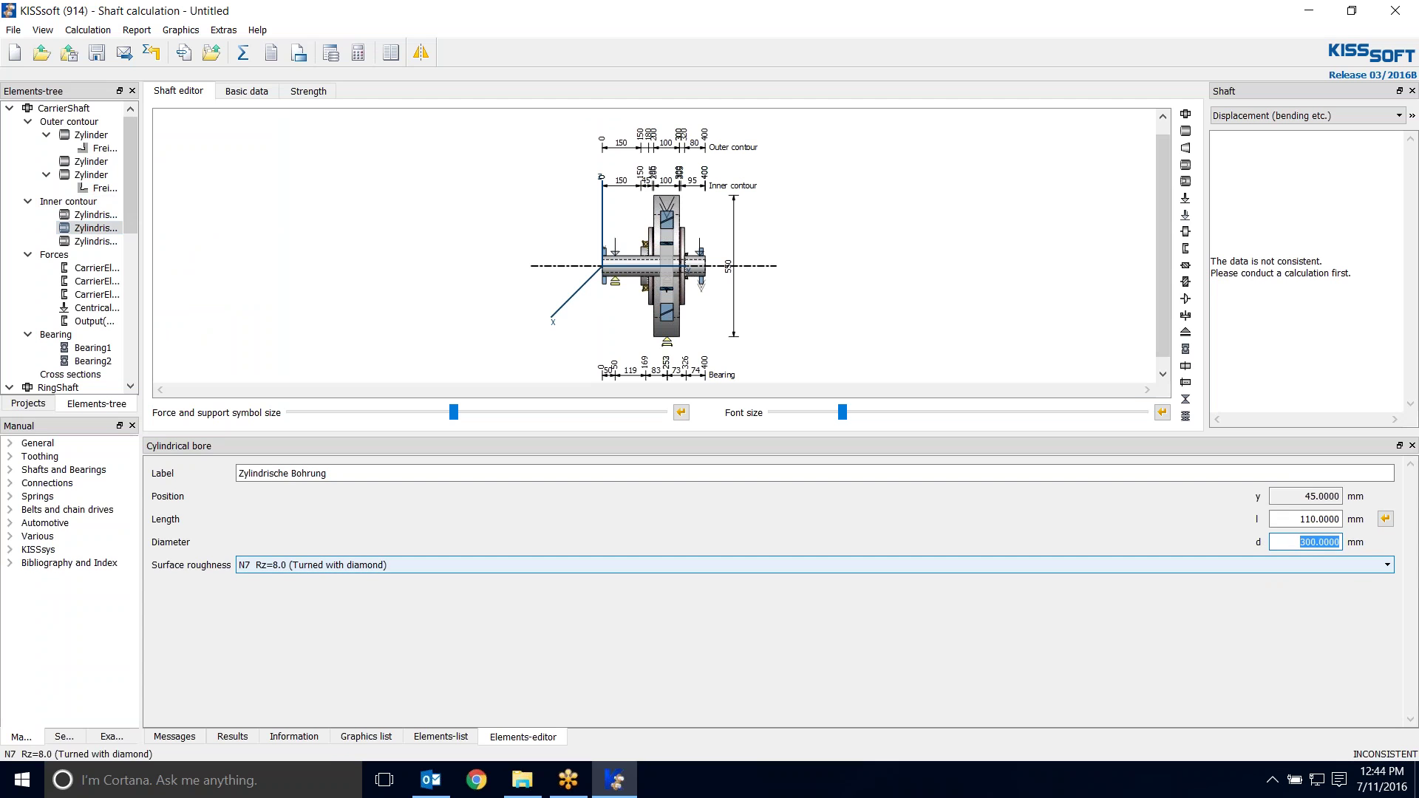
{"action": "type", "text": "280"}
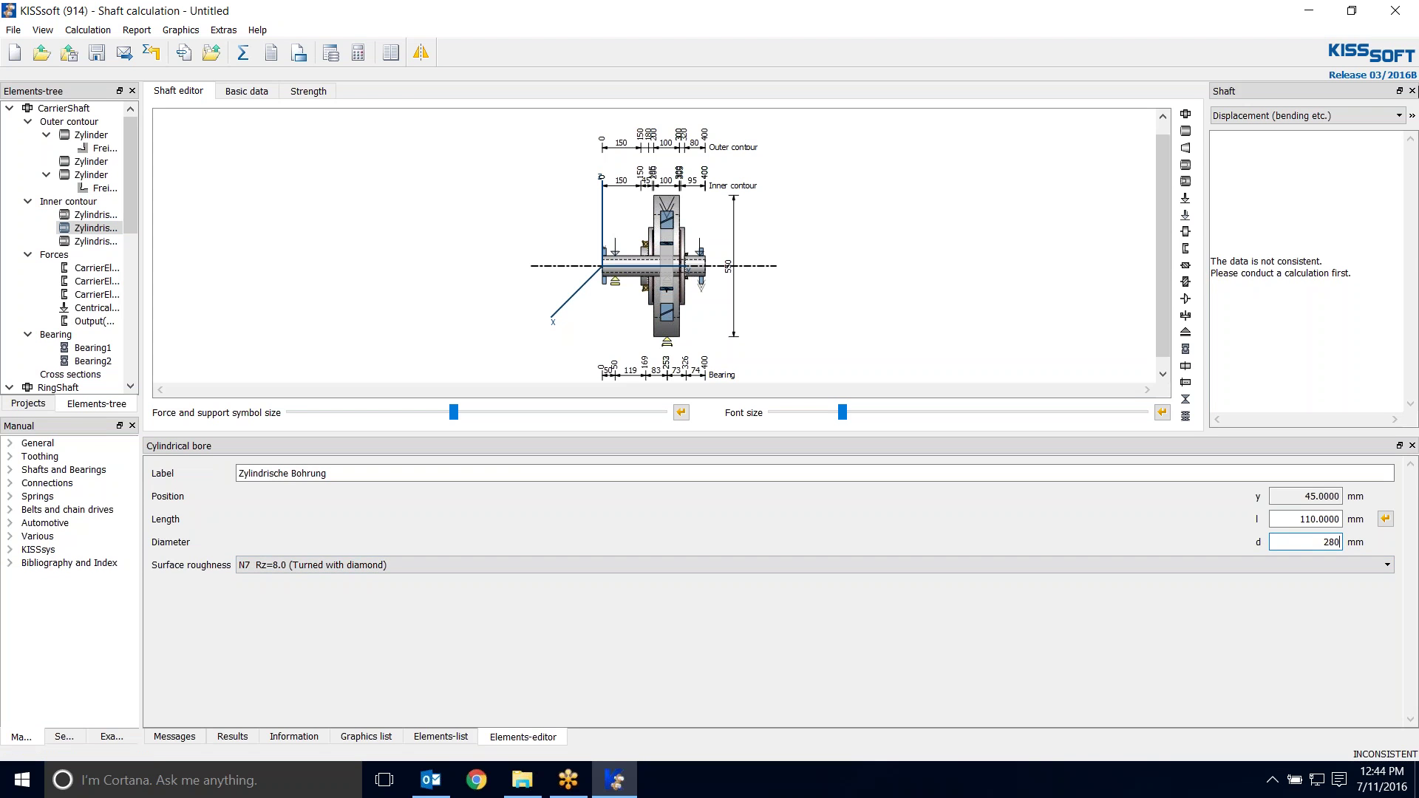
Step: Close the shaft calculation and refresh all views to apply the smaller carrier dimensions to the 3D model
{"action": "left_click", "coordinate": [983, 286]}
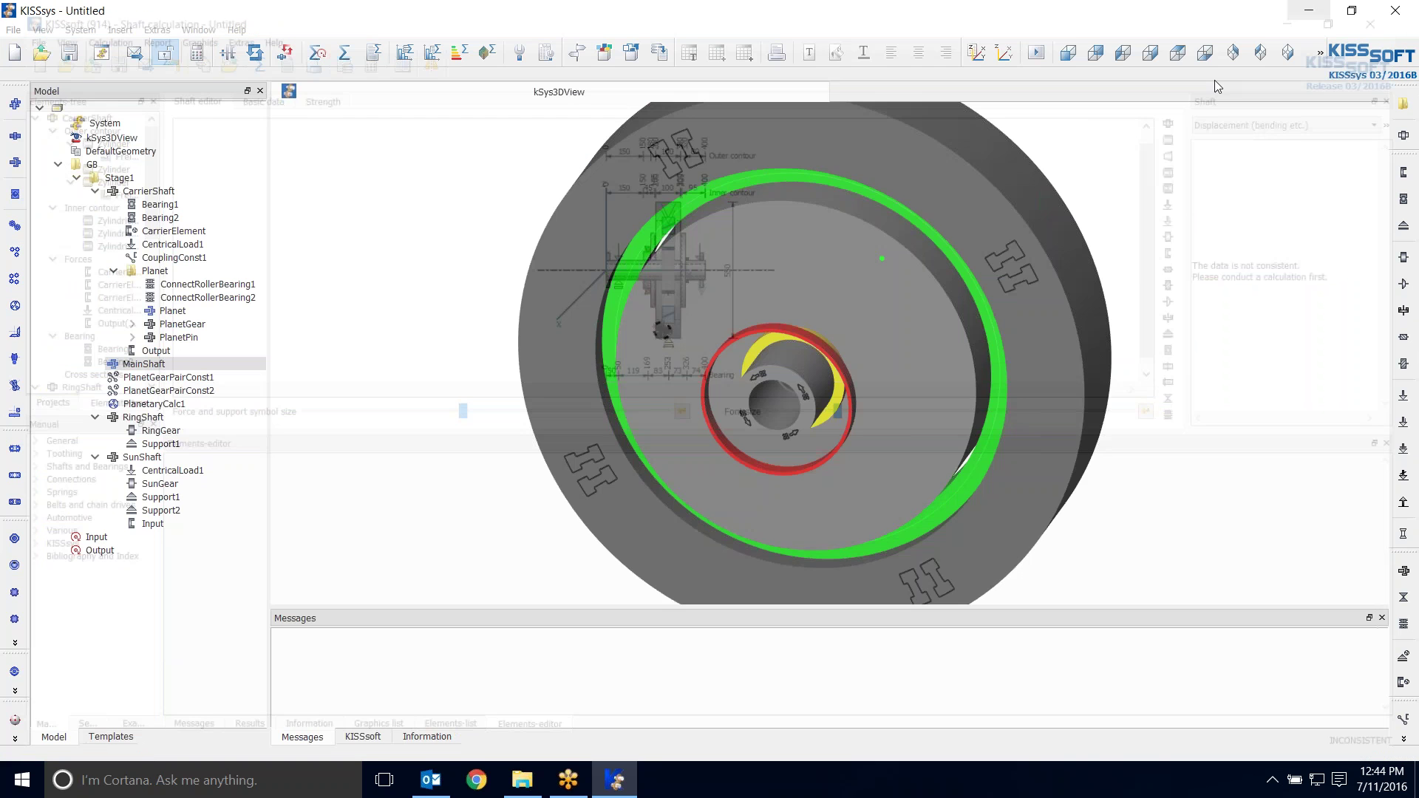
{"action": "left_click", "coordinate": [1392, 14]}
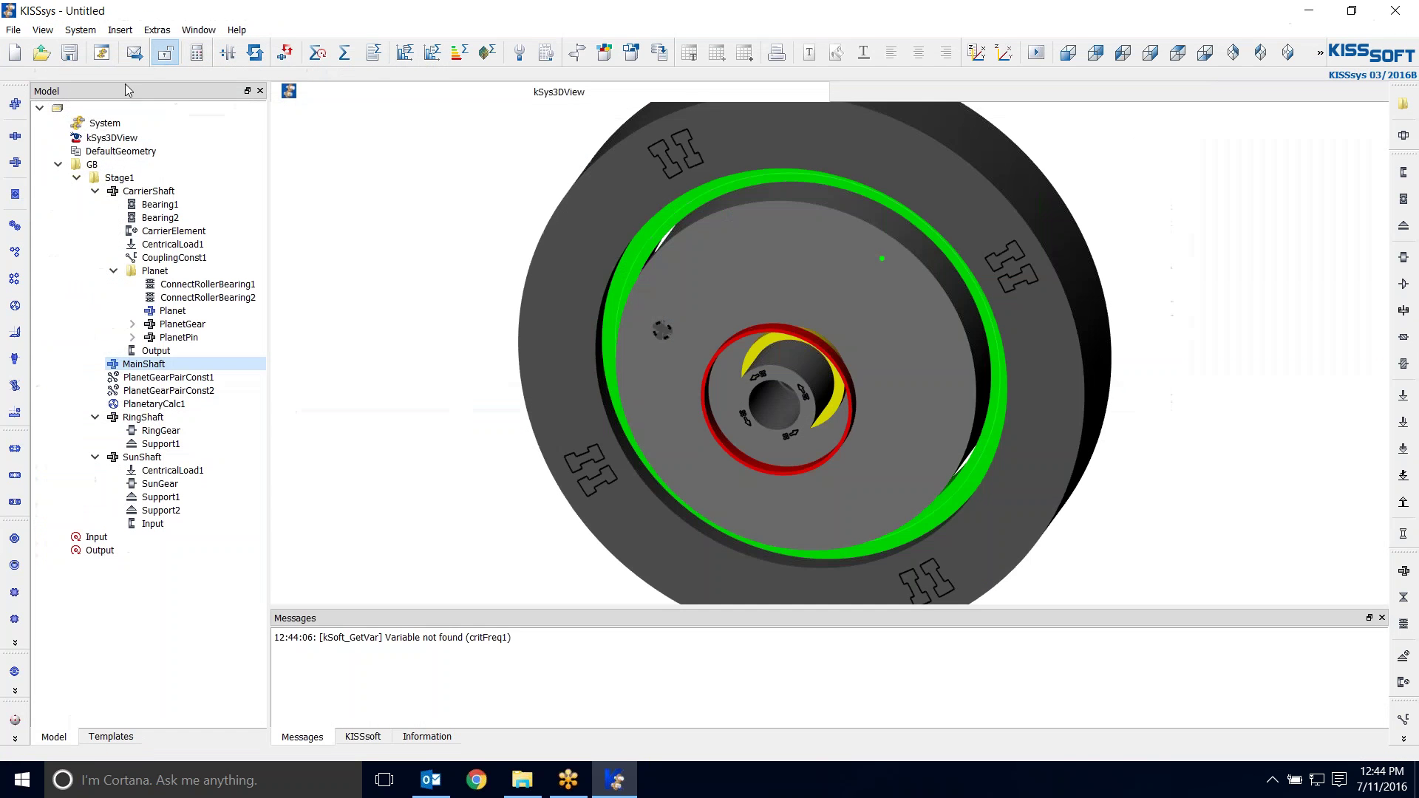
{"action": "left_click", "coordinate": [252, 54]}
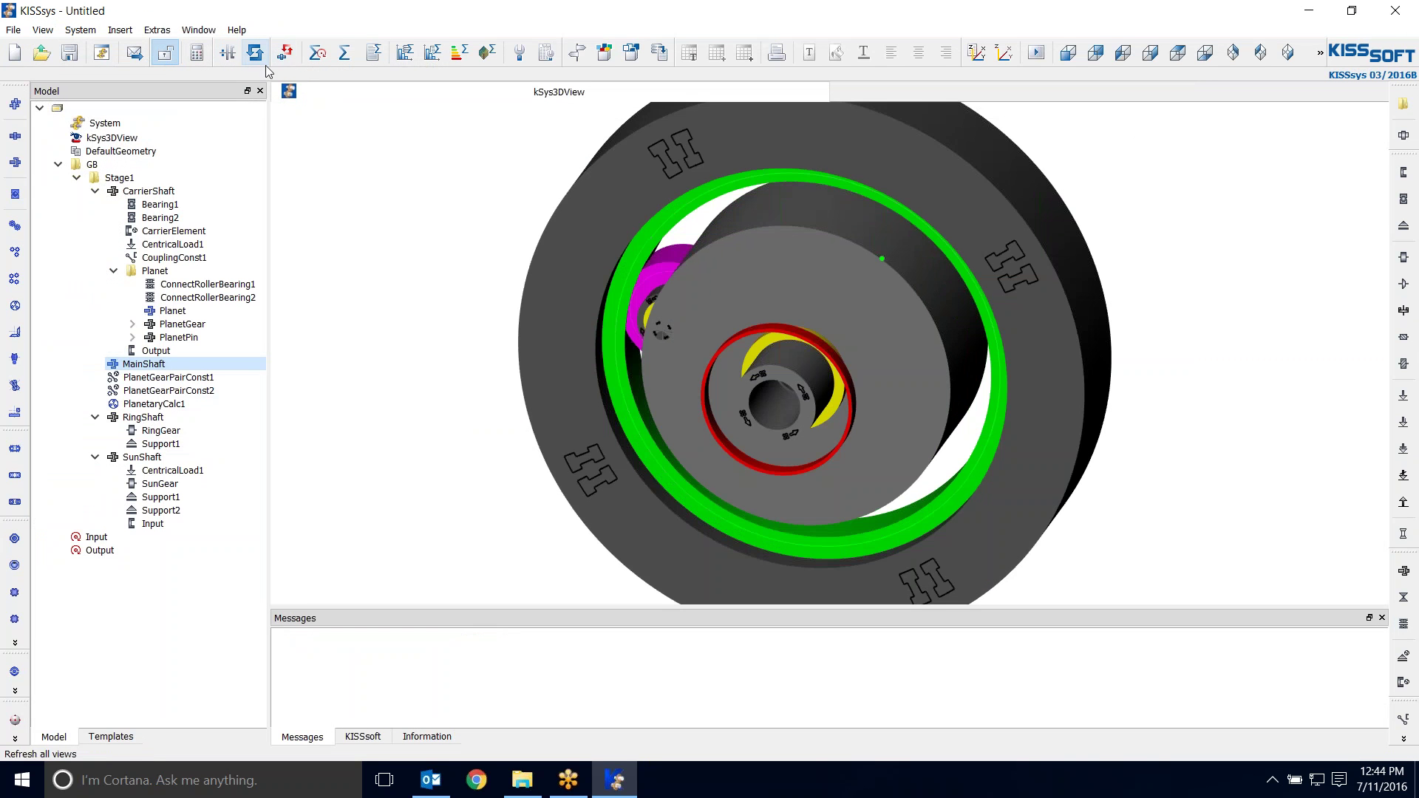
Step: Examine the resized carrier inside the ring from several angles, highlighting the RingShaft and RingGear in the 3D model
{"action": "left_click_drag", "start_coordinate": [668, 349], "coordinate": [694, 327]}
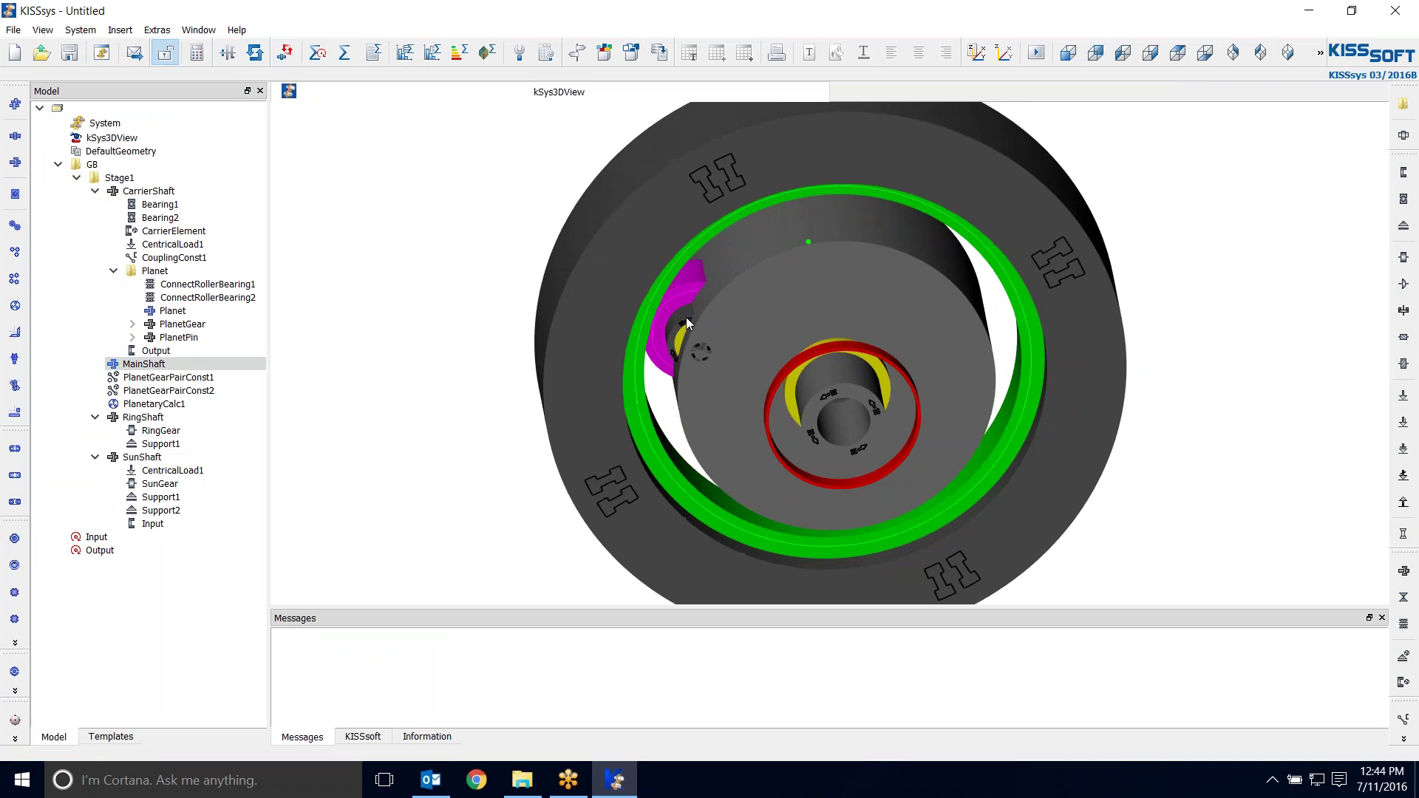
{"action": "scroll", "coordinate": [741, 357], "scroll_direction": "down", "scroll_amount": 2}
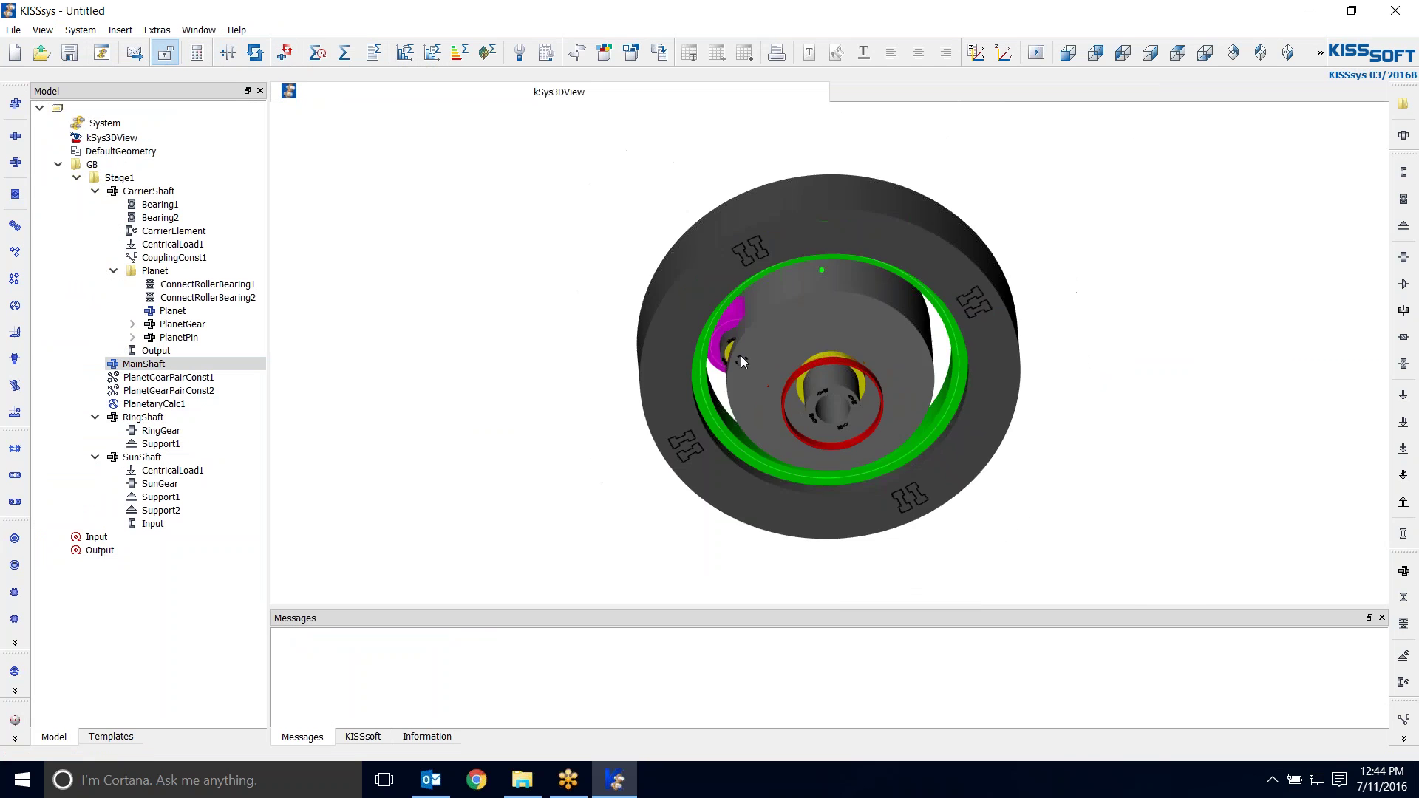
{"action": "scroll", "coordinate": [741, 350], "scroll_direction": "up", "scroll_amount": 5}
{"action": "left_click_drag", "start_coordinate": [824, 396], "coordinate": [924, 242]}
{"action": "scroll", "coordinate": [847, 370], "scroll_direction": "down", "scroll_amount": 4}
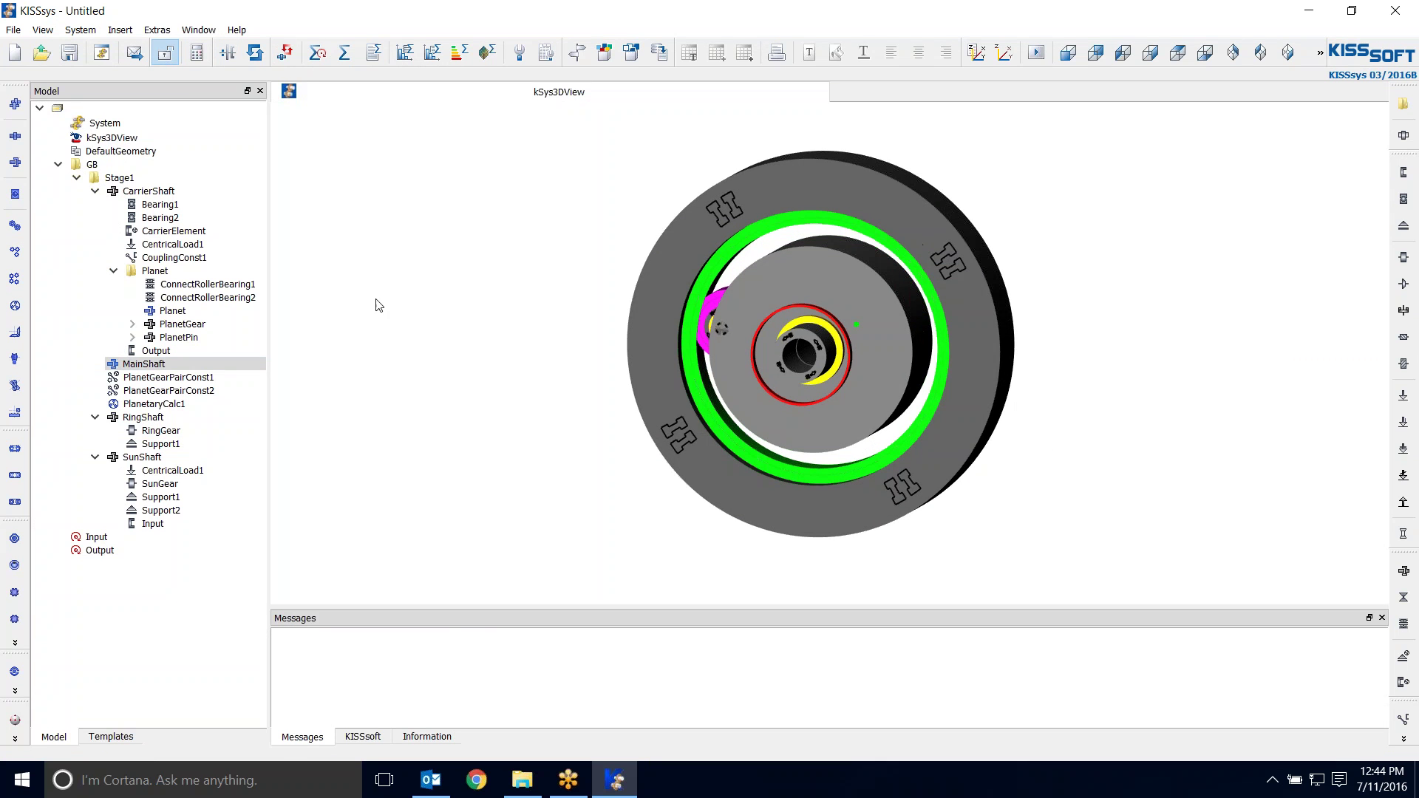
{"action": "left_click", "coordinate": [144, 418]}
{"action": "left_click", "coordinate": [152, 430]}
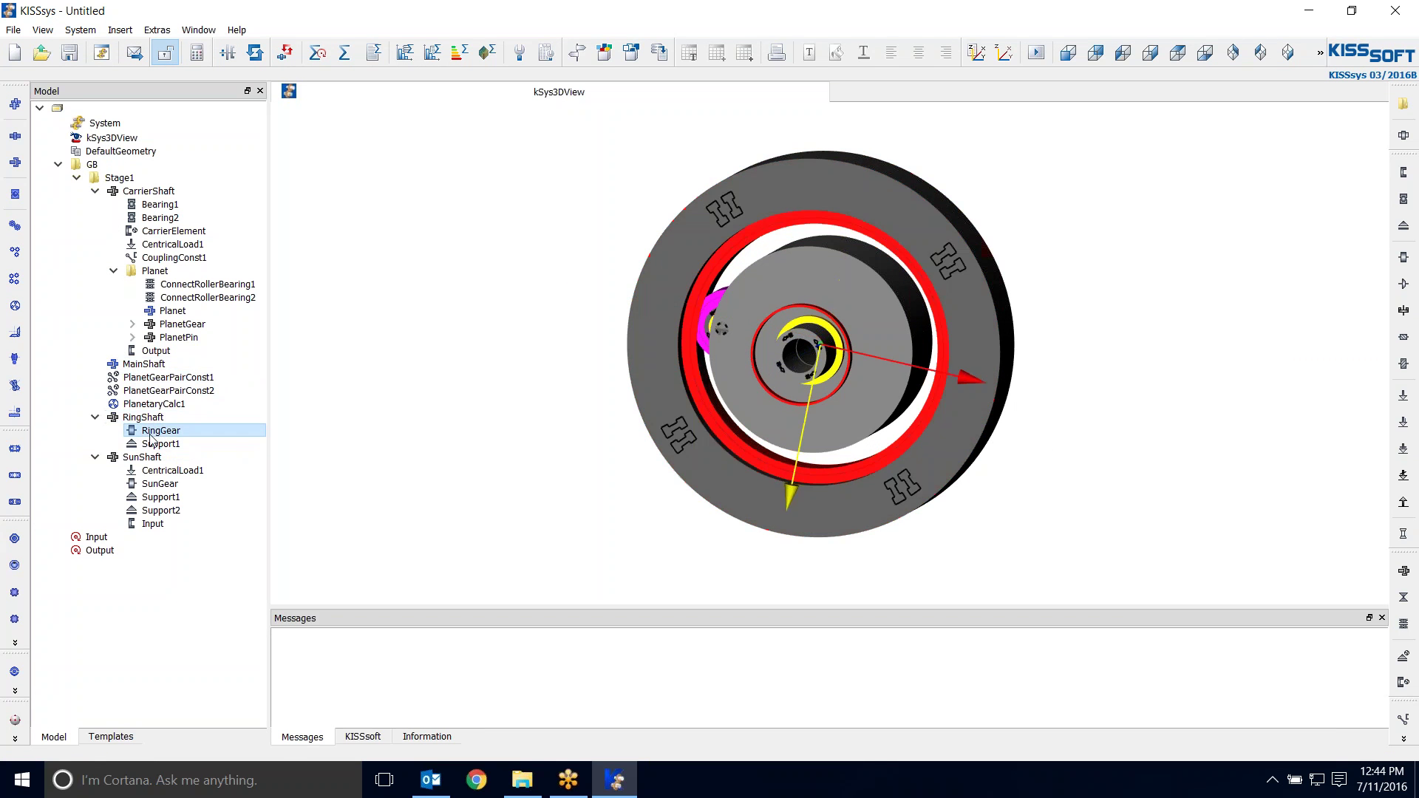
{"action": "left_click_drag", "start_coordinate": [804, 197], "coordinate": [198, 254]}
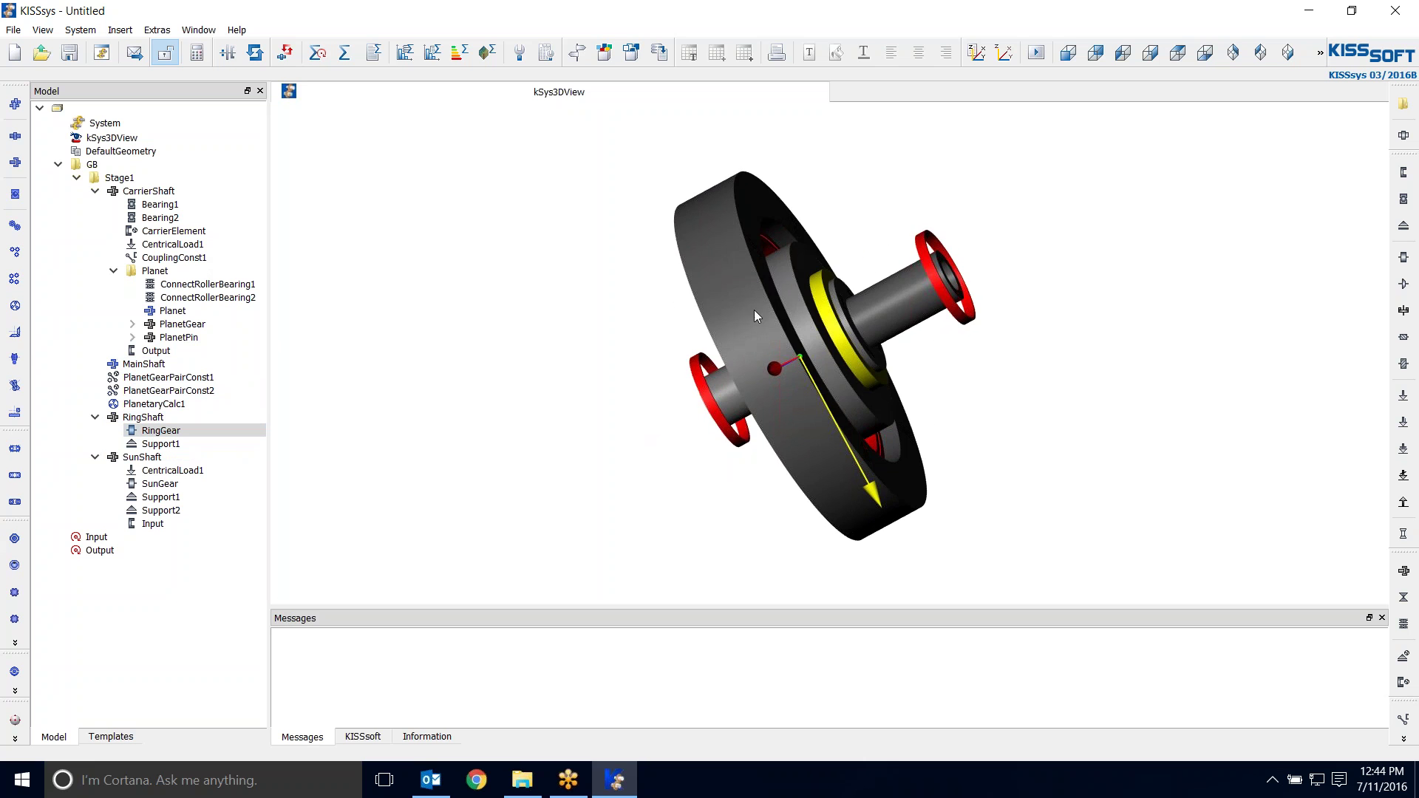
{"action": "left_click_drag", "start_coordinate": [756, 315], "coordinate": [665, 372]}
{"action": "left_click_drag", "start_coordinate": [896, 323], "coordinate": [1118, 272]}
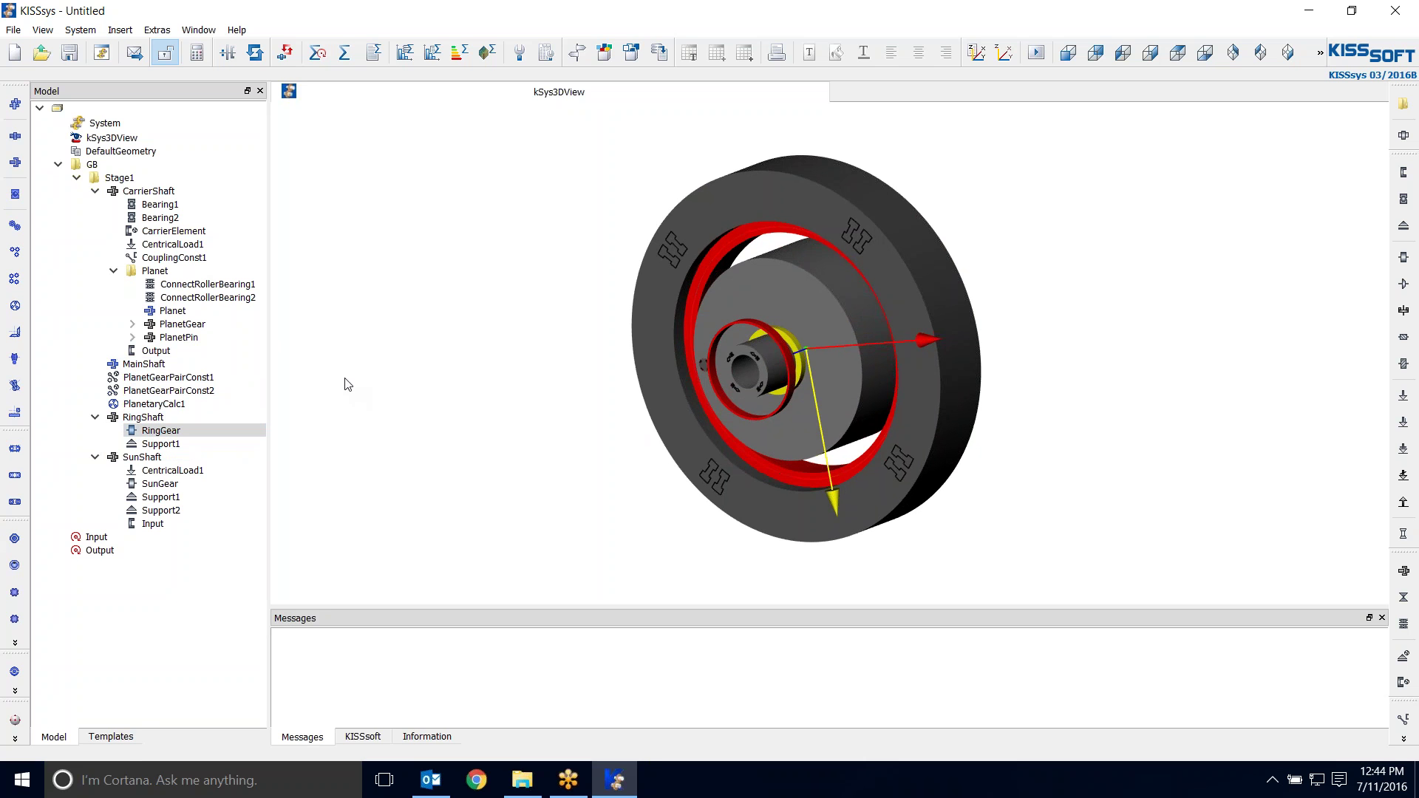
Step: Set the 3D representation mode to Solid Elements and enable the cut view
{"action": "left_click", "coordinate": [980, 54]}
{"action": "left_click", "coordinate": [828, 201]}
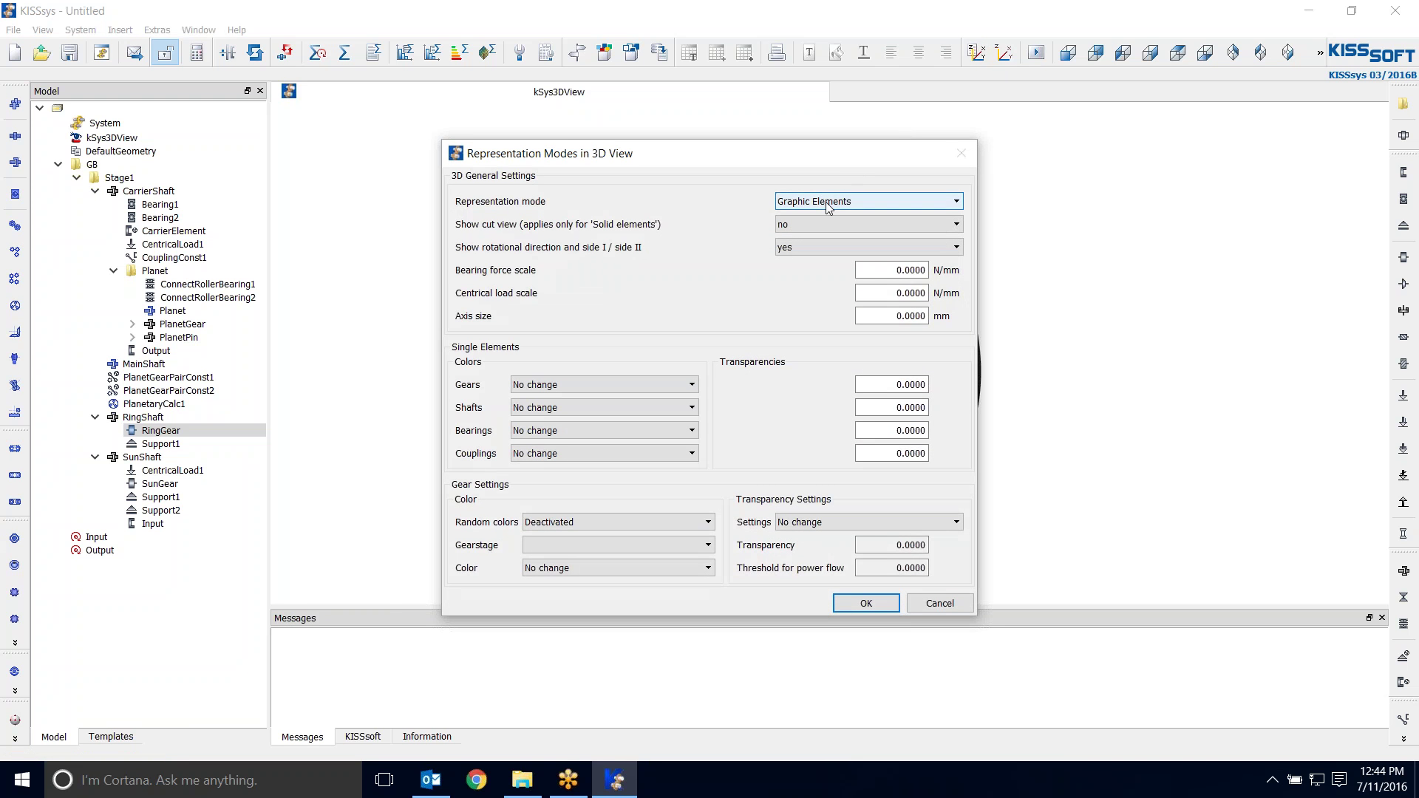
{"action": "left_click", "coordinate": [813, 227]}
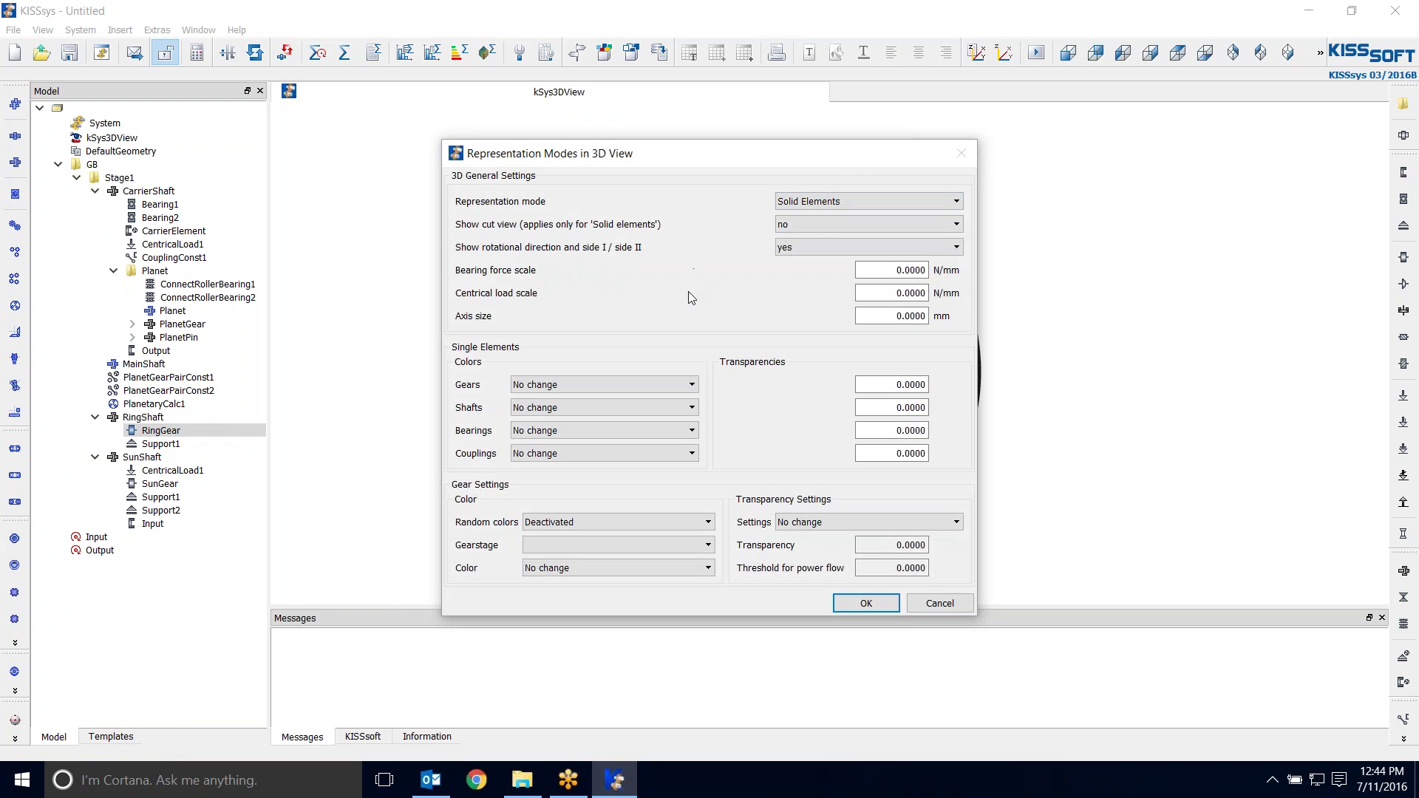
{"action": "left_click", "coordinate": [791, 227]}
{"action": "left_click", "coordinate": [797, 235]}
{"action": "left_click", "coordinate": [793, 230]}
{"action": "left_click", "coordinate": [787, 249]}
{"action": "left_click", "coordinate": [866, 603]}
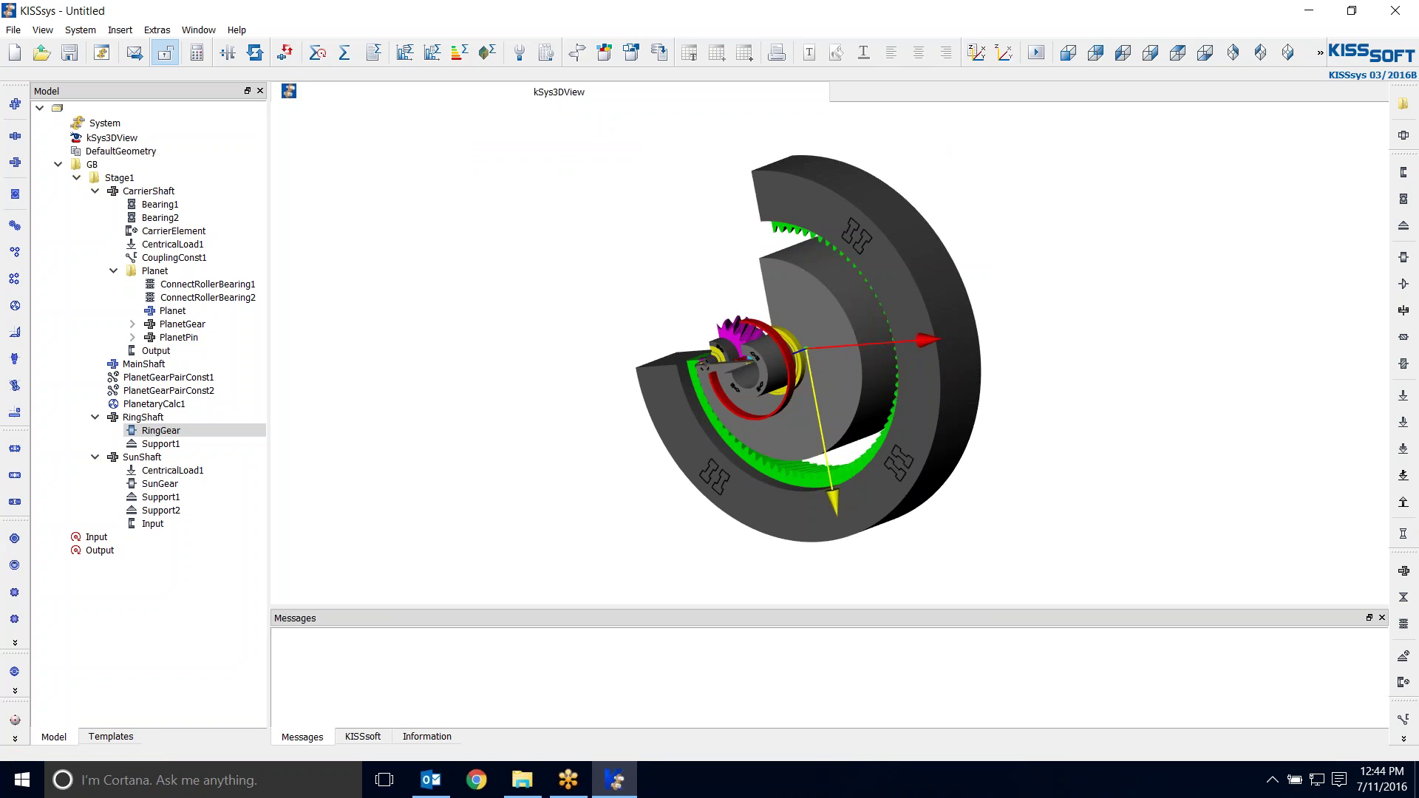
Step: Inspect the sun, planet and ring gears, shafts and bearings in the sectioned gearbox from both sides
{"action": "scroll", "coordinate": [755, 334], "scroll_direction": "down", "scroll_amount": 2}
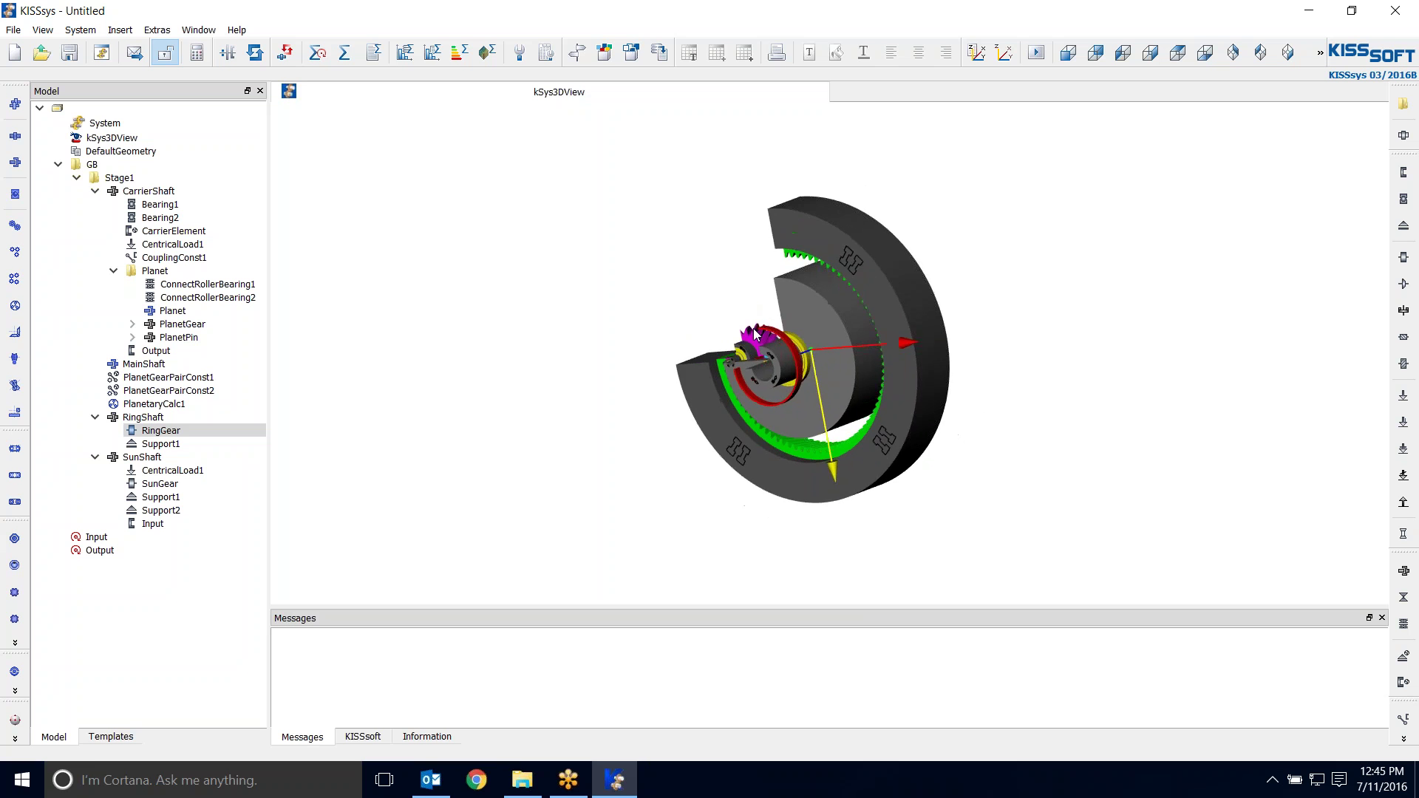
{"action": "left_click_drag", "start_coordinate": [844, 349], "coordinate": [1270, 418]}
{"action": "scroll", "coordinate": [892, 460], "scroll_direction": "up", "scroll_amount": 3}
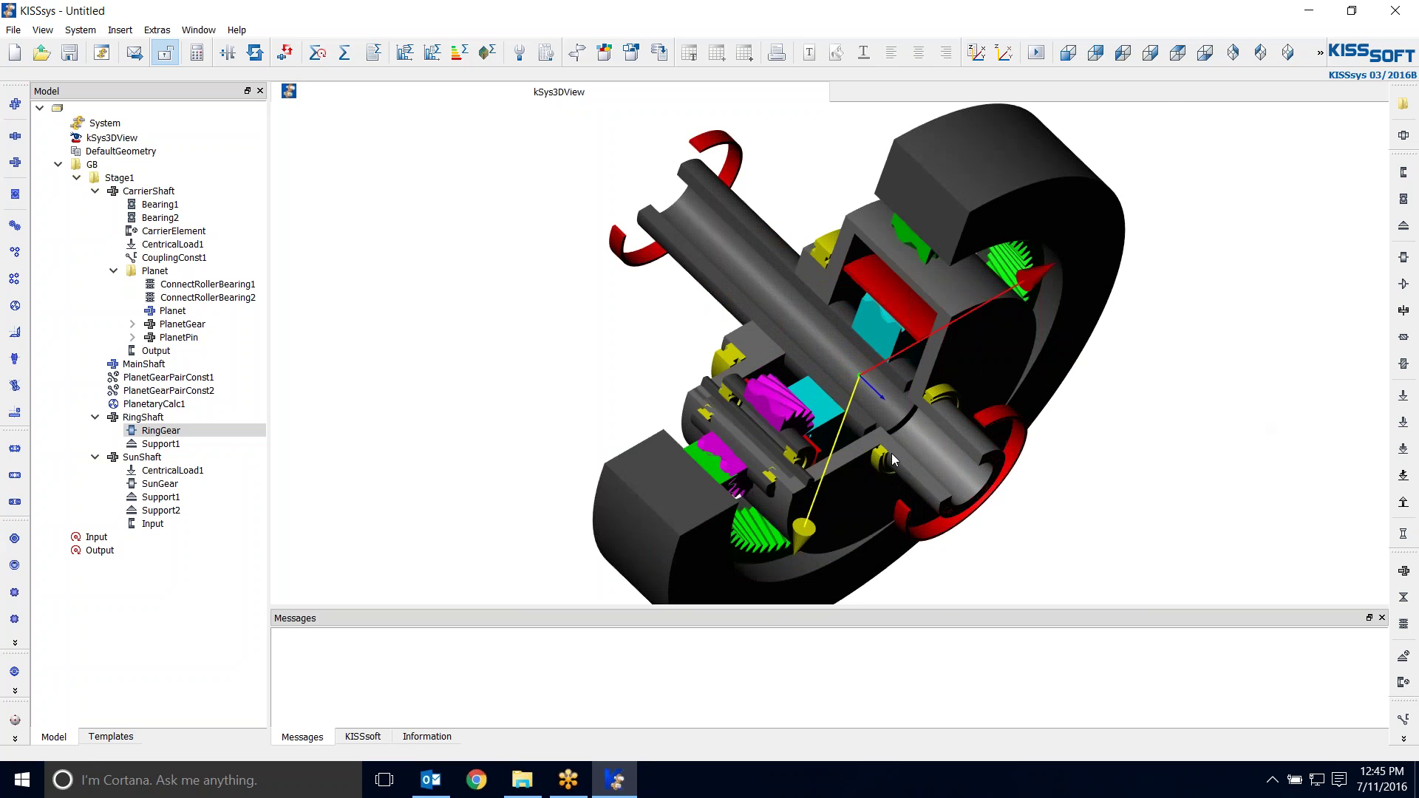
{"action": "scroll", "coordinate": [891, 460], "scroll_direction": "up", "scroll_amount": 1}
{"action": "left_click_drag", "start_coordinate": [863, 423], "coordinate": [822, 381]}
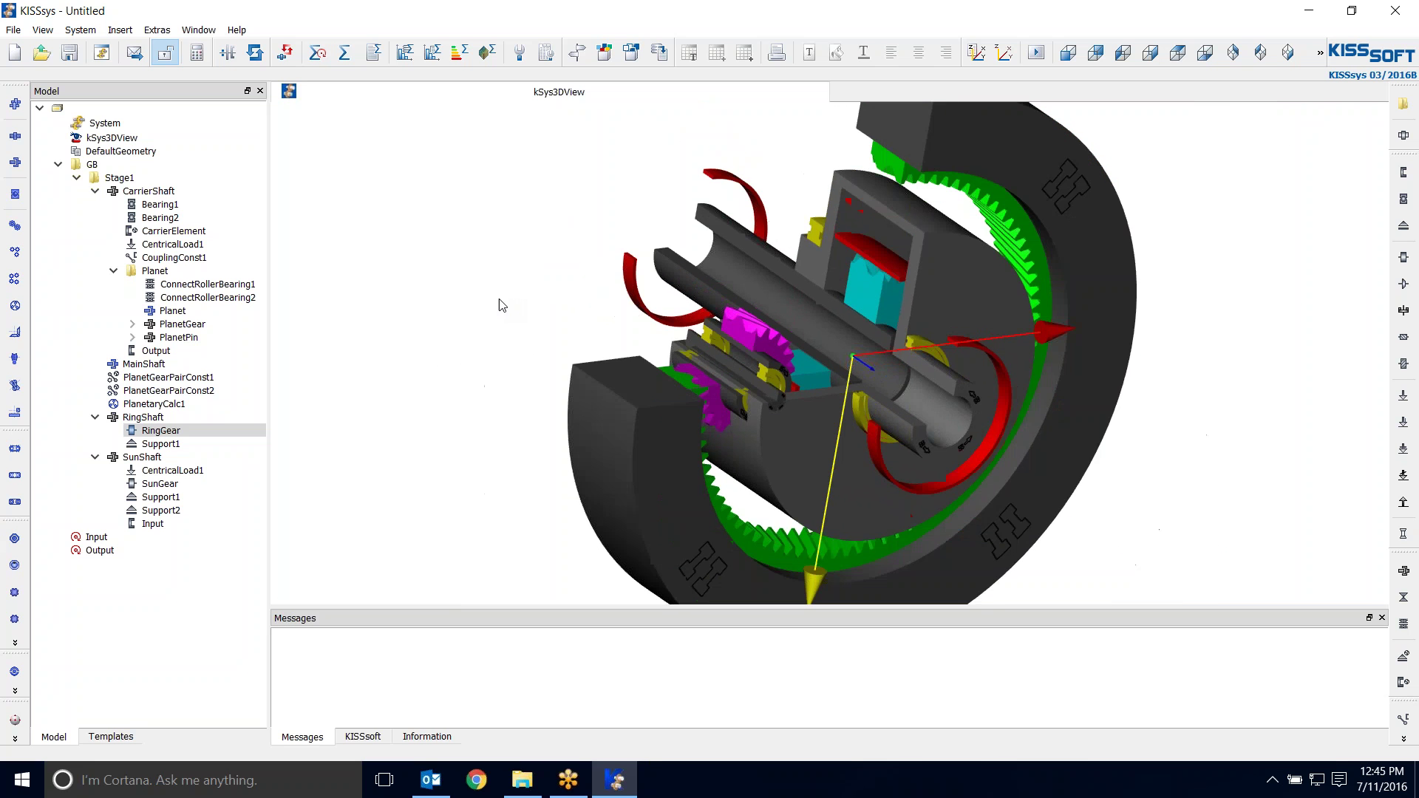
{"action": "left_click_drag", "start_coordinate": [425, 271], "coordinate": [918, 389]}
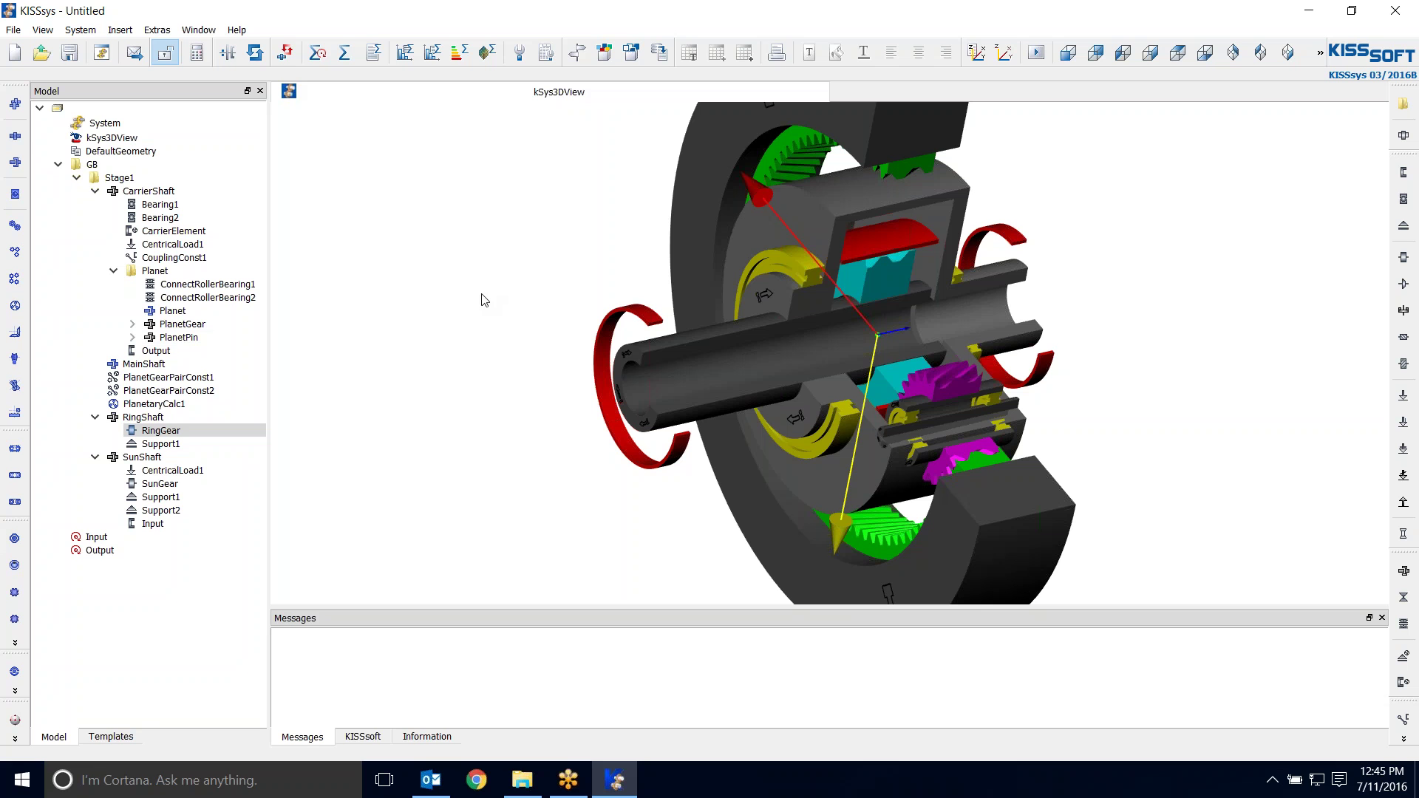
Step: Open the PlanetaryCalc1 gear calculation, run it and acknowledge the warnings
{"action": "left_click", "coordinate": [174, 406]}
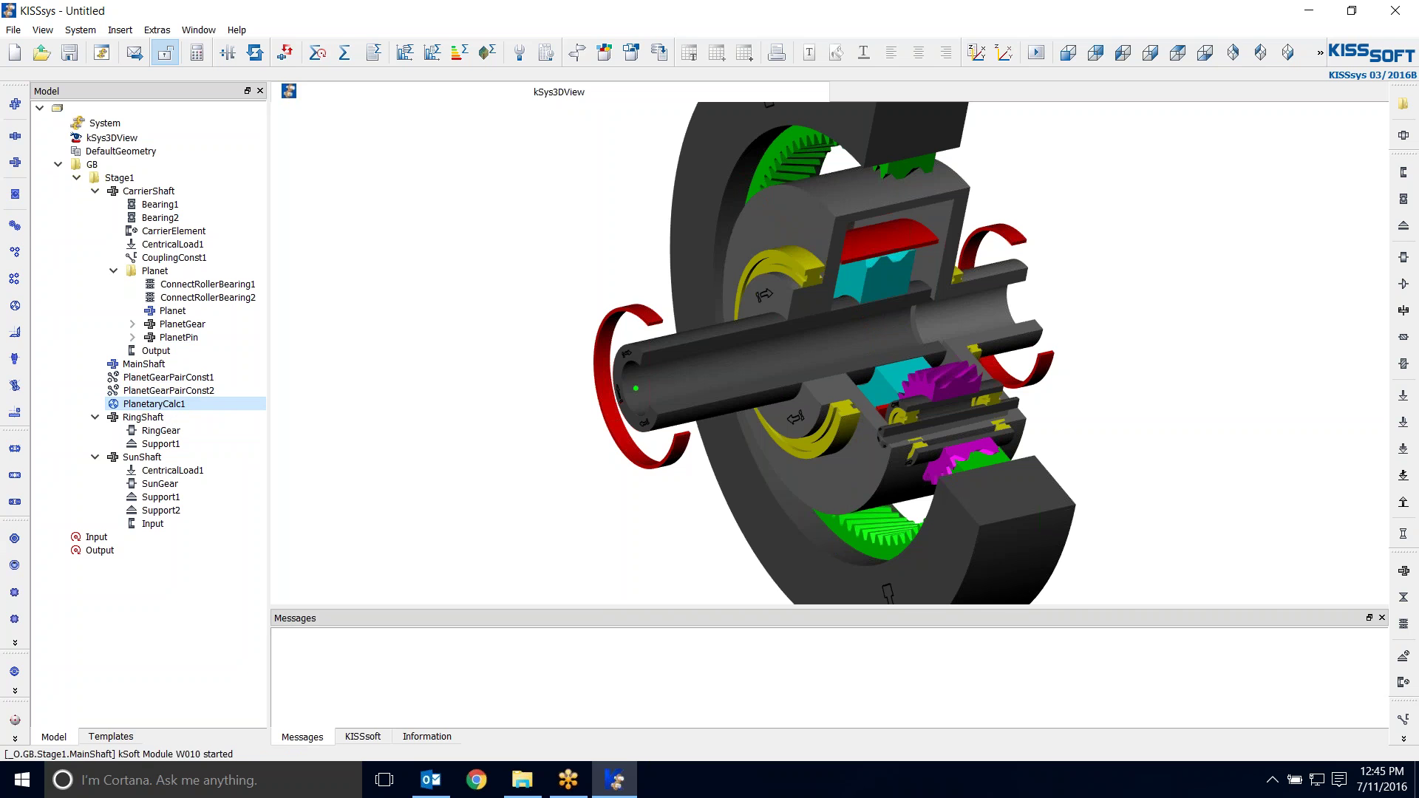
{"action": "double_click", "coordinate": [189, 404]}
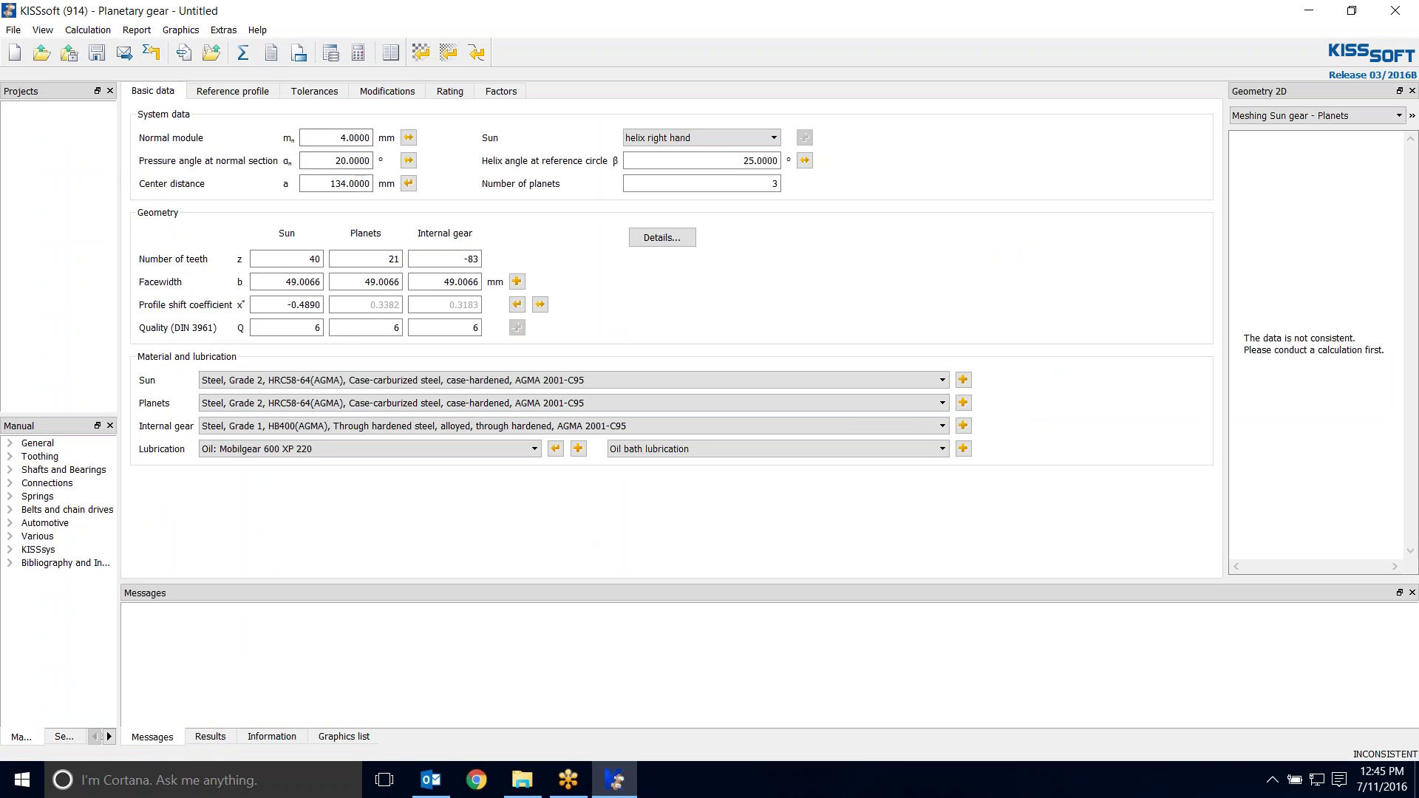
{"action": "left_click", "coordinate": [242, 52]}
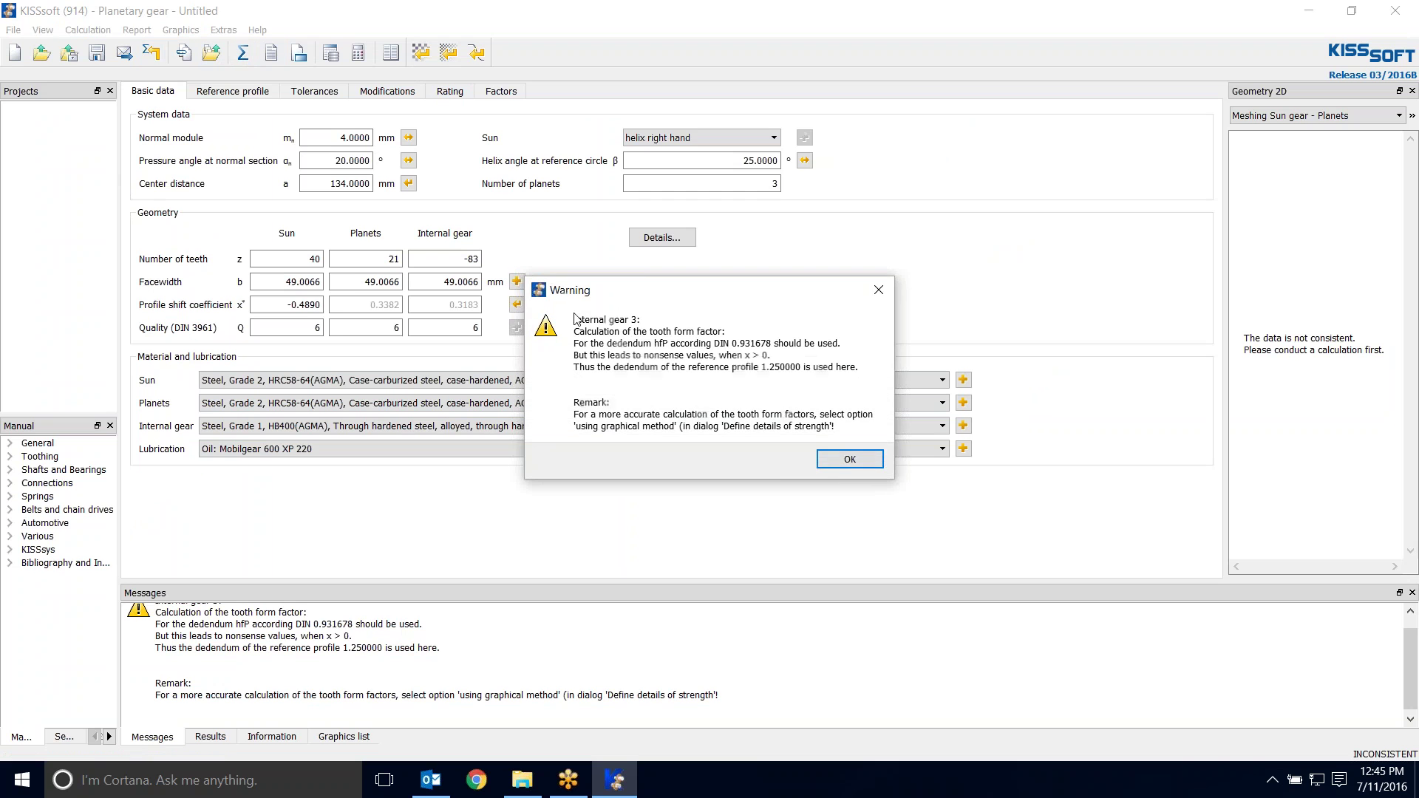
{"action": "left_click", "coordinate": [844, 459]}
{"action": "left_click", "coordinate": [844, 413]}
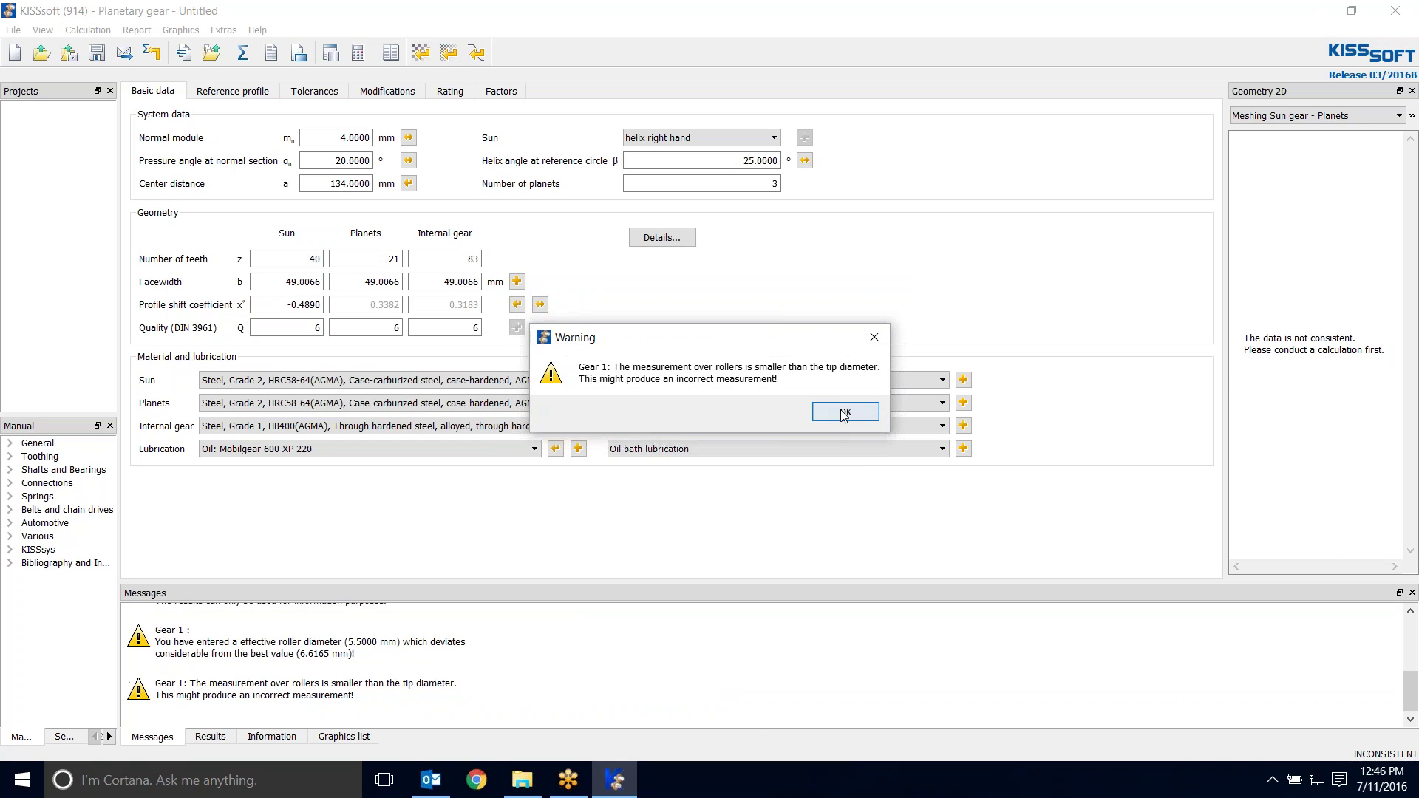
{"action": "left_click", "coordinate": [844, 414]}
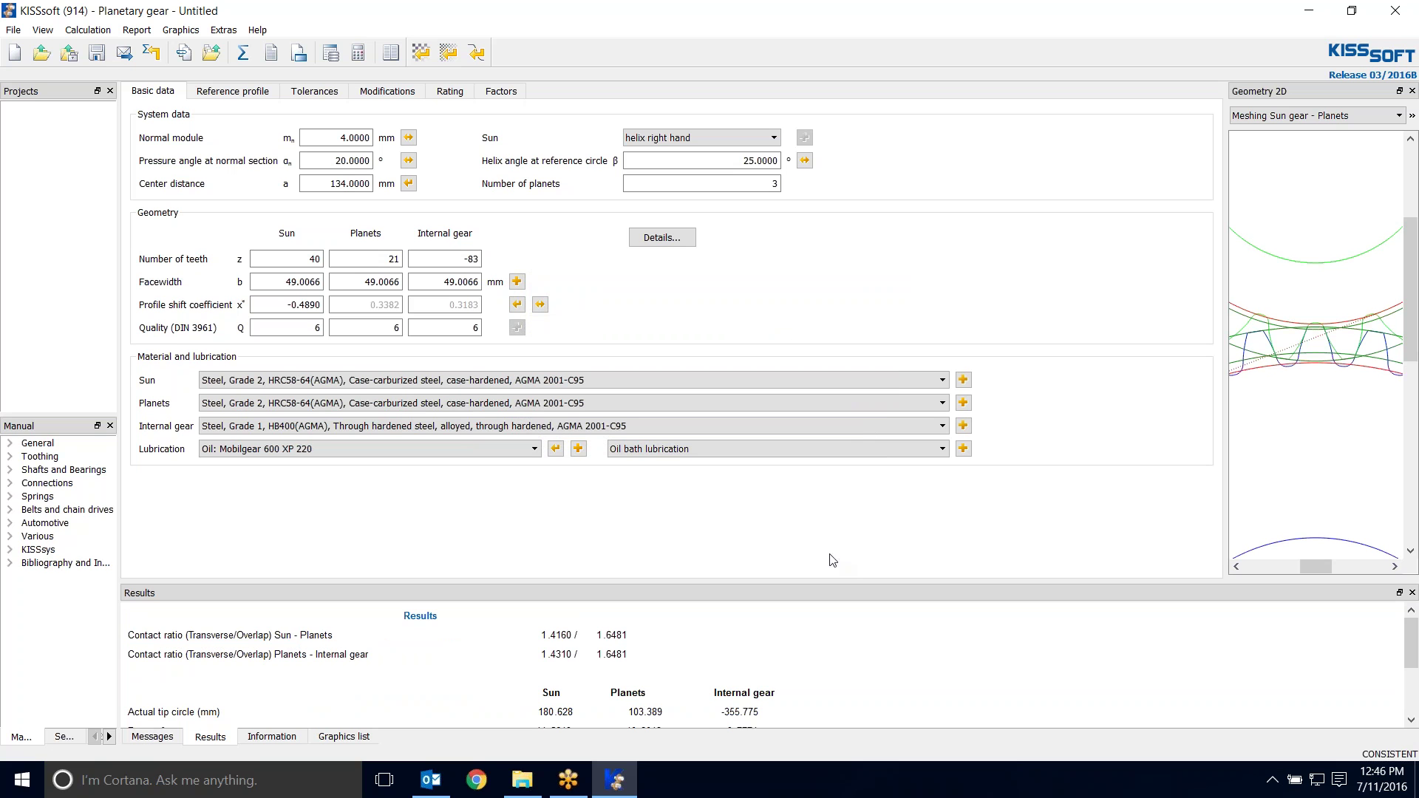
Step: Enlarge the results area and review the contact ratios and the root, flank, scuffing and micropitting safeties
{"action": "scroll", "coordinate": [845, 626], "scroll_direction": "down", "scroll_amount": 2}
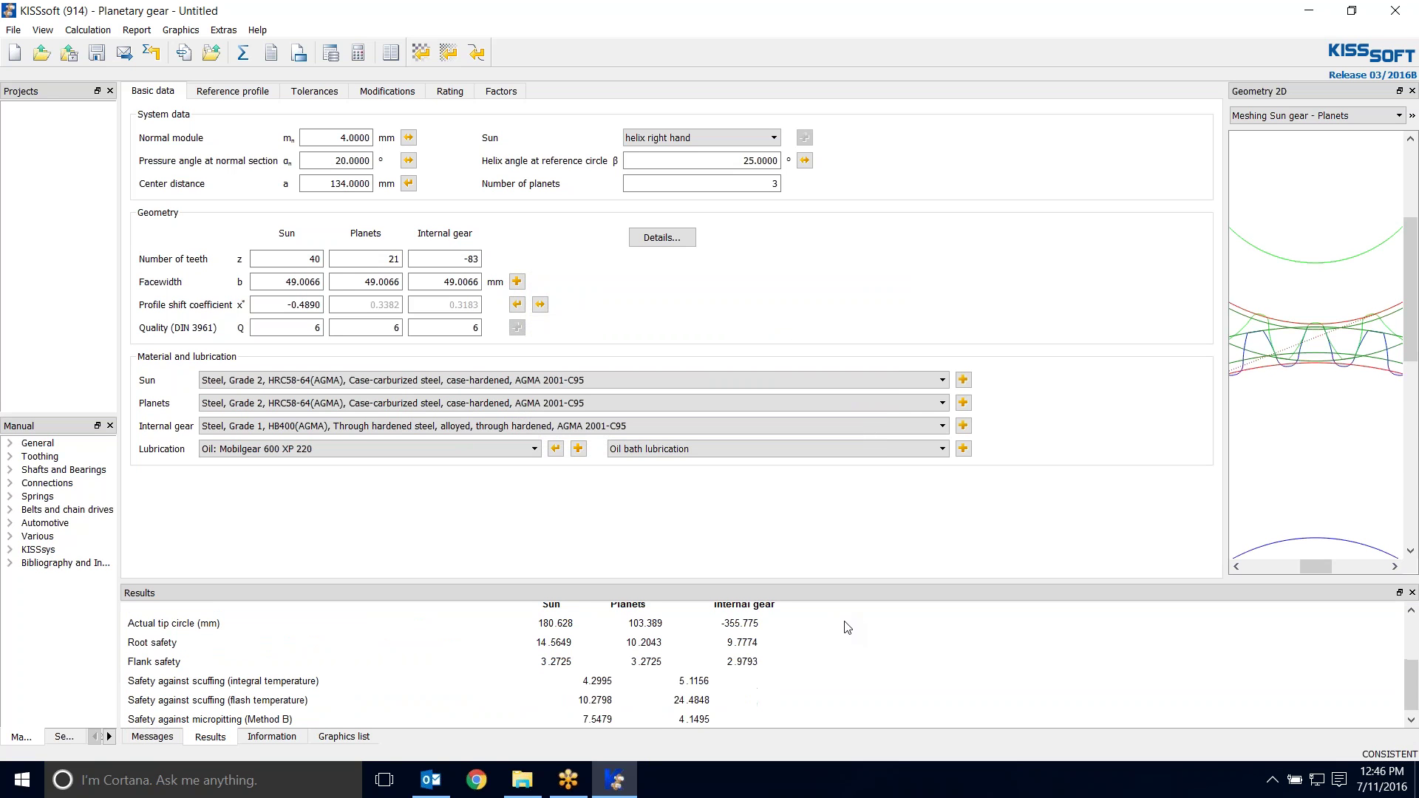
{"action": "scroll", "coordinate": [492, 669], "scroll_direction": "down", "scroll_amount": 1}
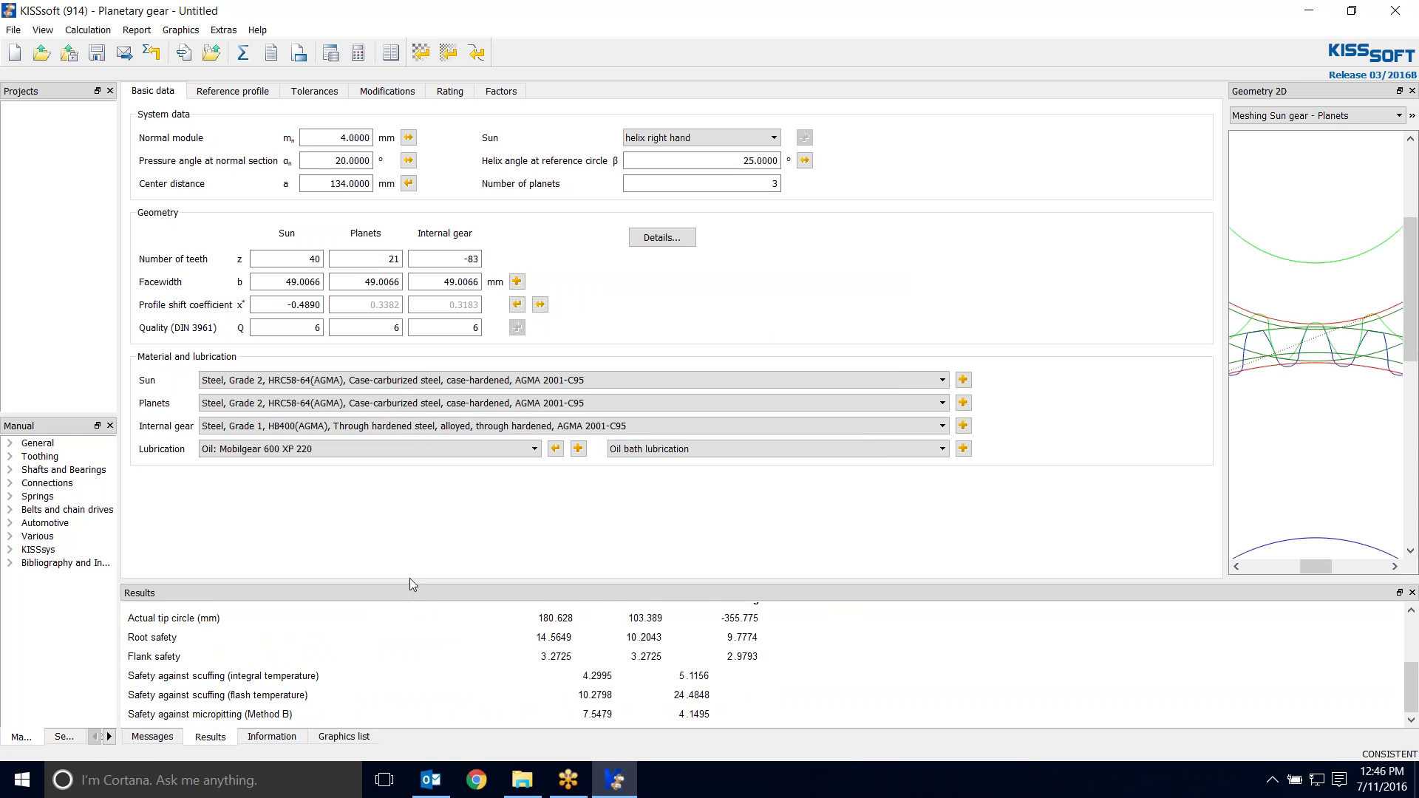
{"action": "left_click_drag", "start_coordinate": [410, 581], "coordinate": [406, 486]}
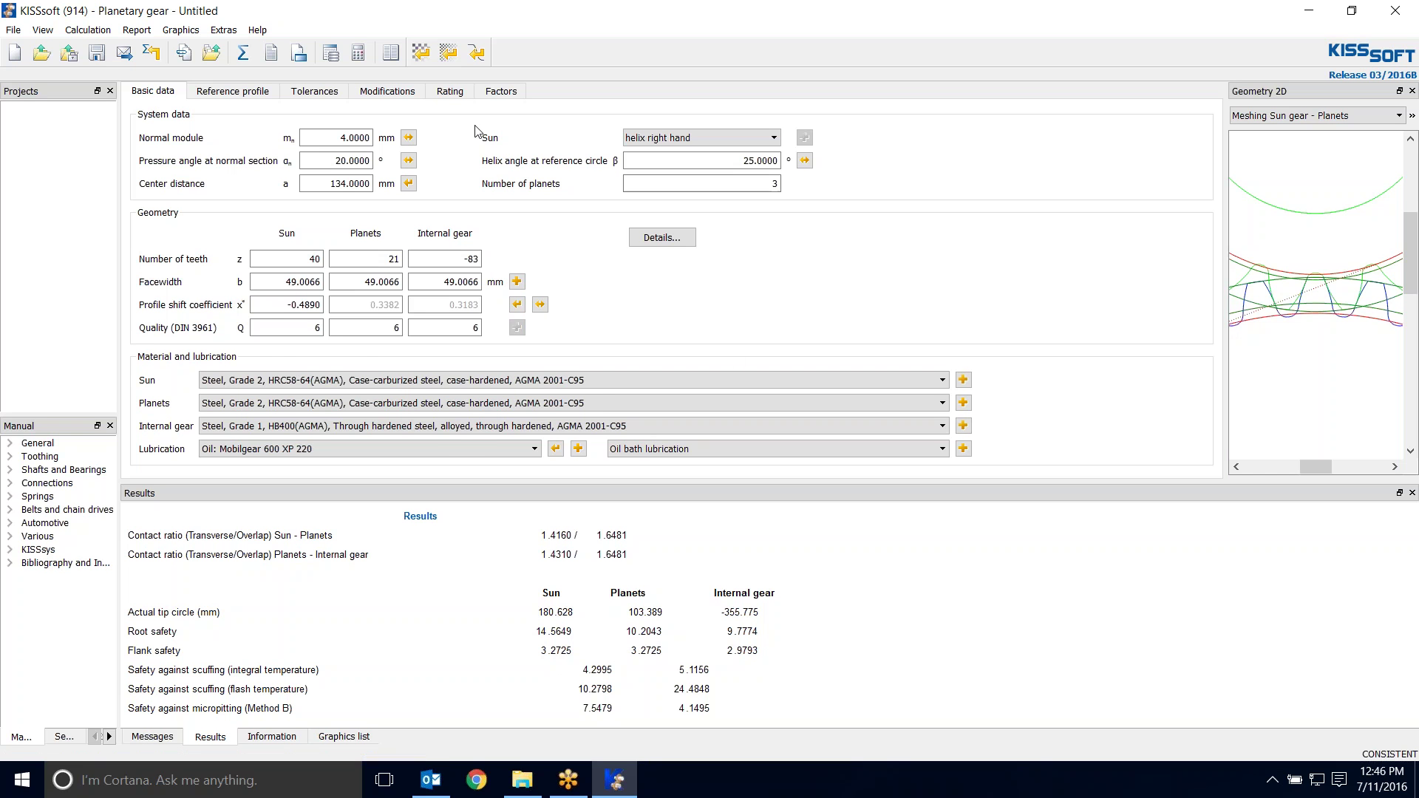
Step: Set the reference gear in the strength rating data to Sun gear
{"action": "left_click", "coordinate": [449, 93]}
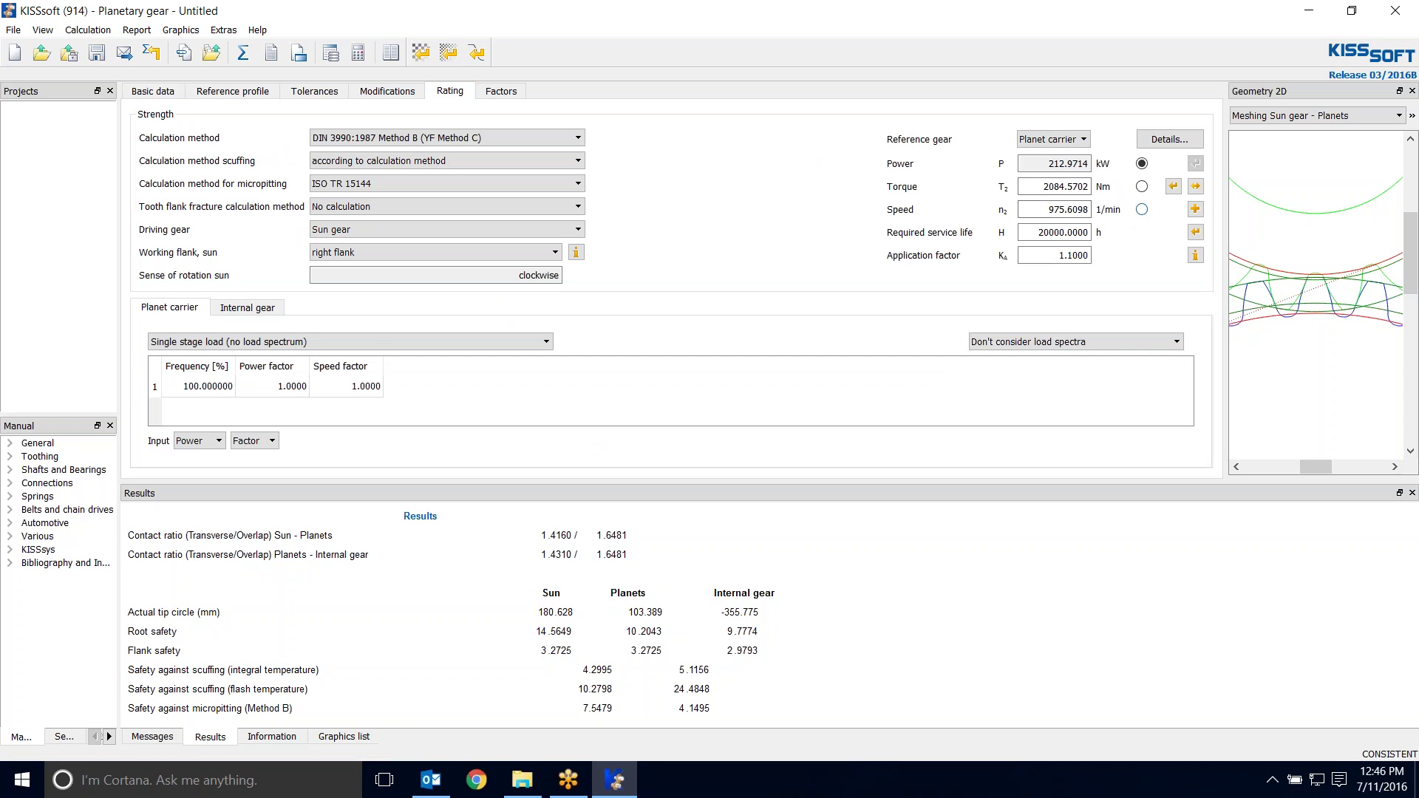
{"action": "left_click", "coordinate": [1050, 141]}
{"action": "left_click", "coordinate": [1045, 158]}
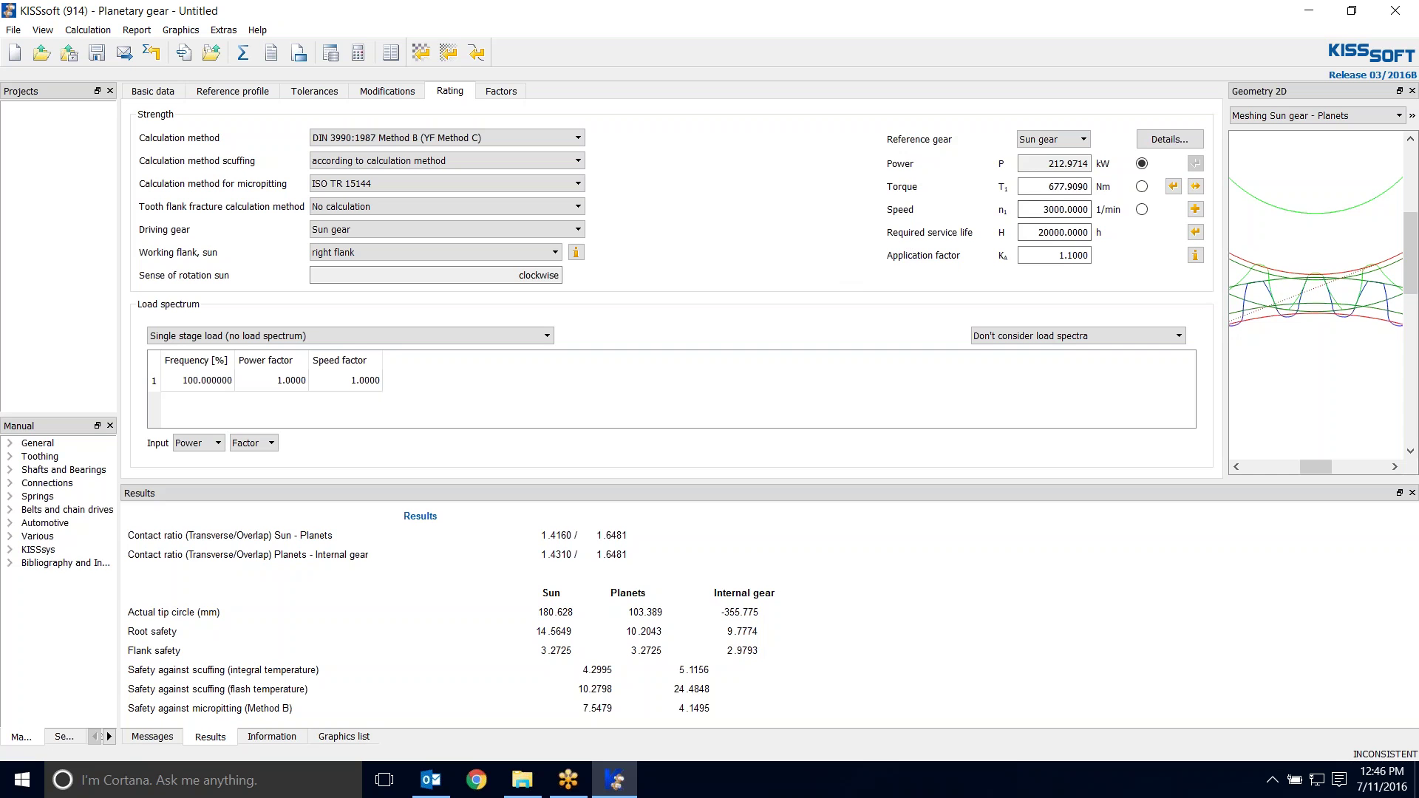
Step: Change the sun gear's torque unit to ft*lbf and its power unit to hp
{"action": "left_click", "coordinate": [1103, 187]}
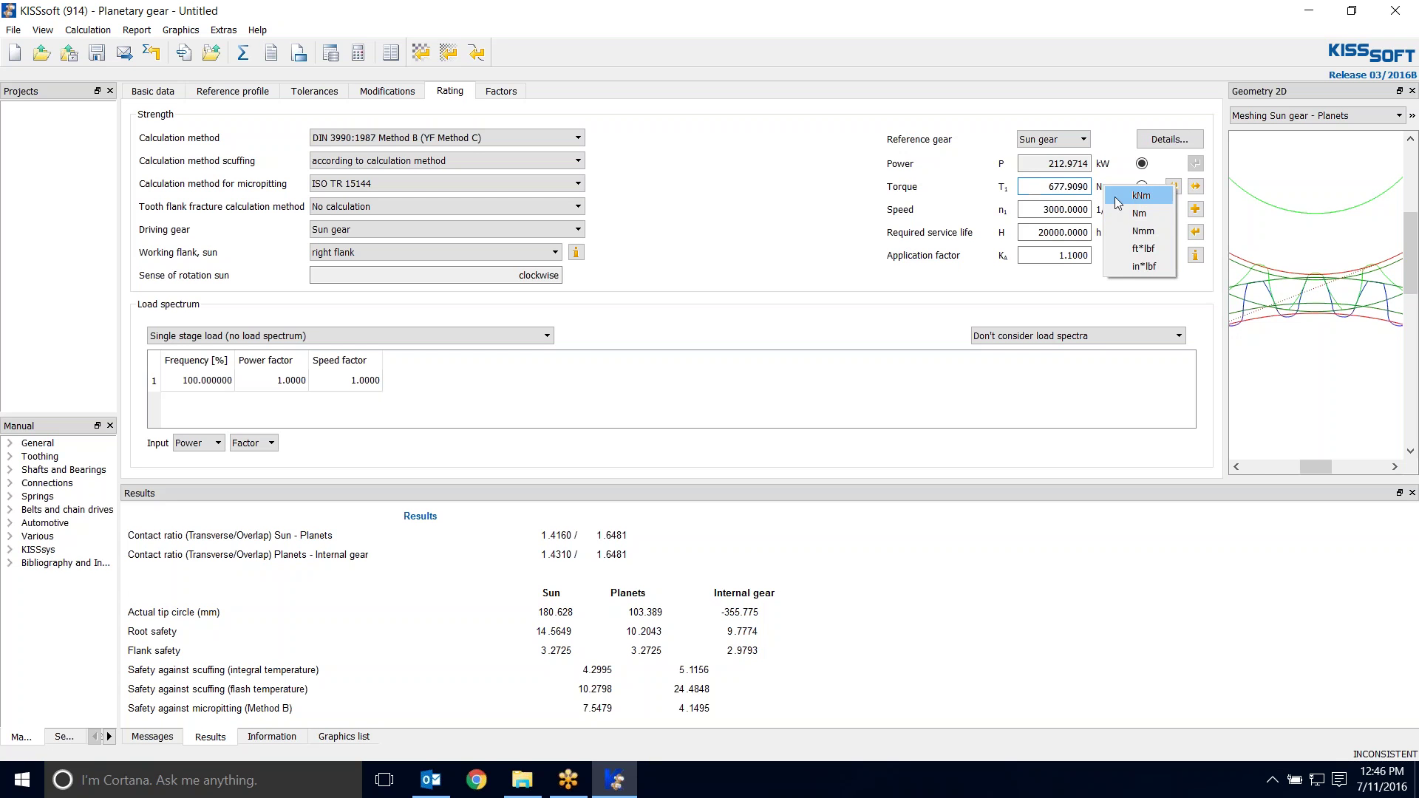
{"action": "left_click", "coordinate": [1139, 213]}
{"action": "left_click", "coordinate": [1100, 187]}
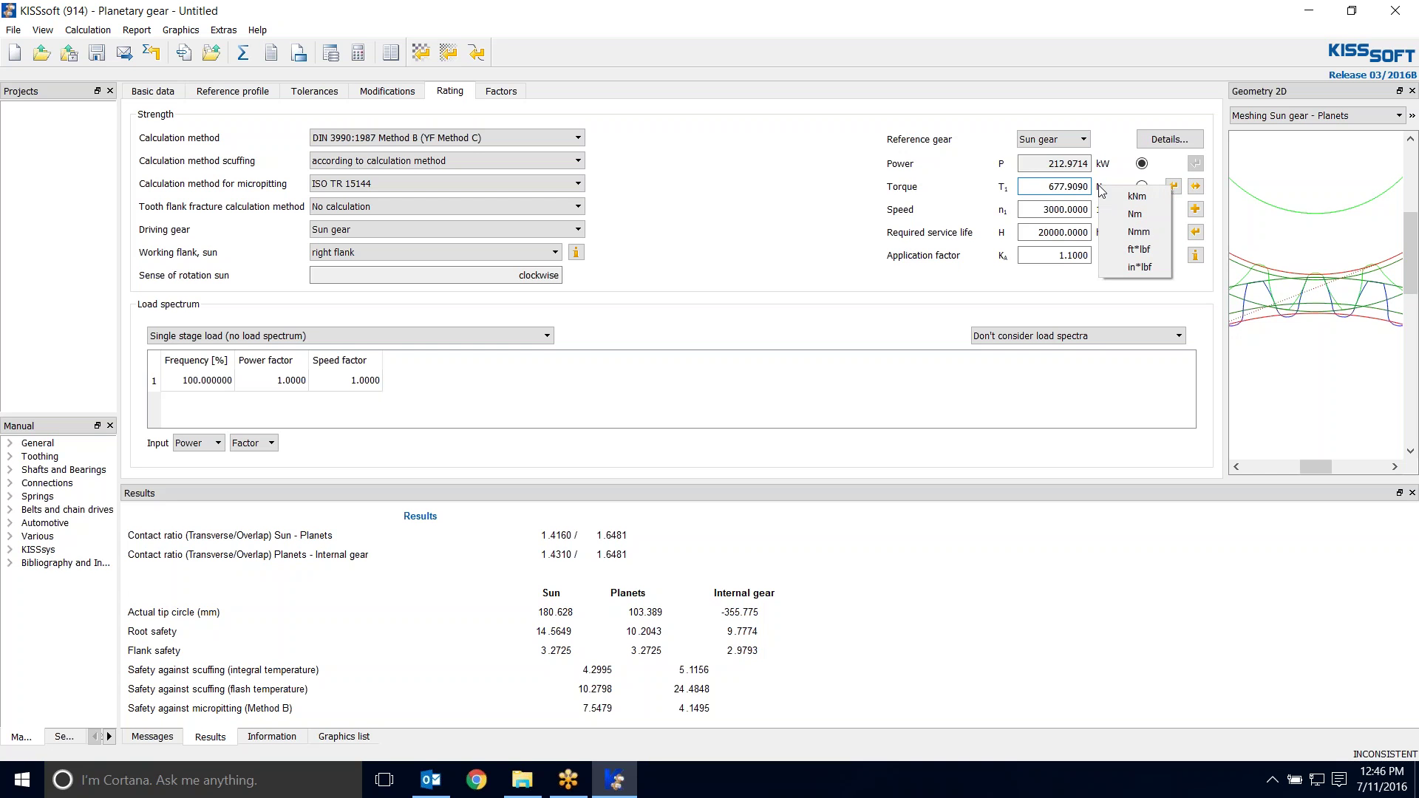
{"action": "left_click", "coordinate": [1125, 249]}
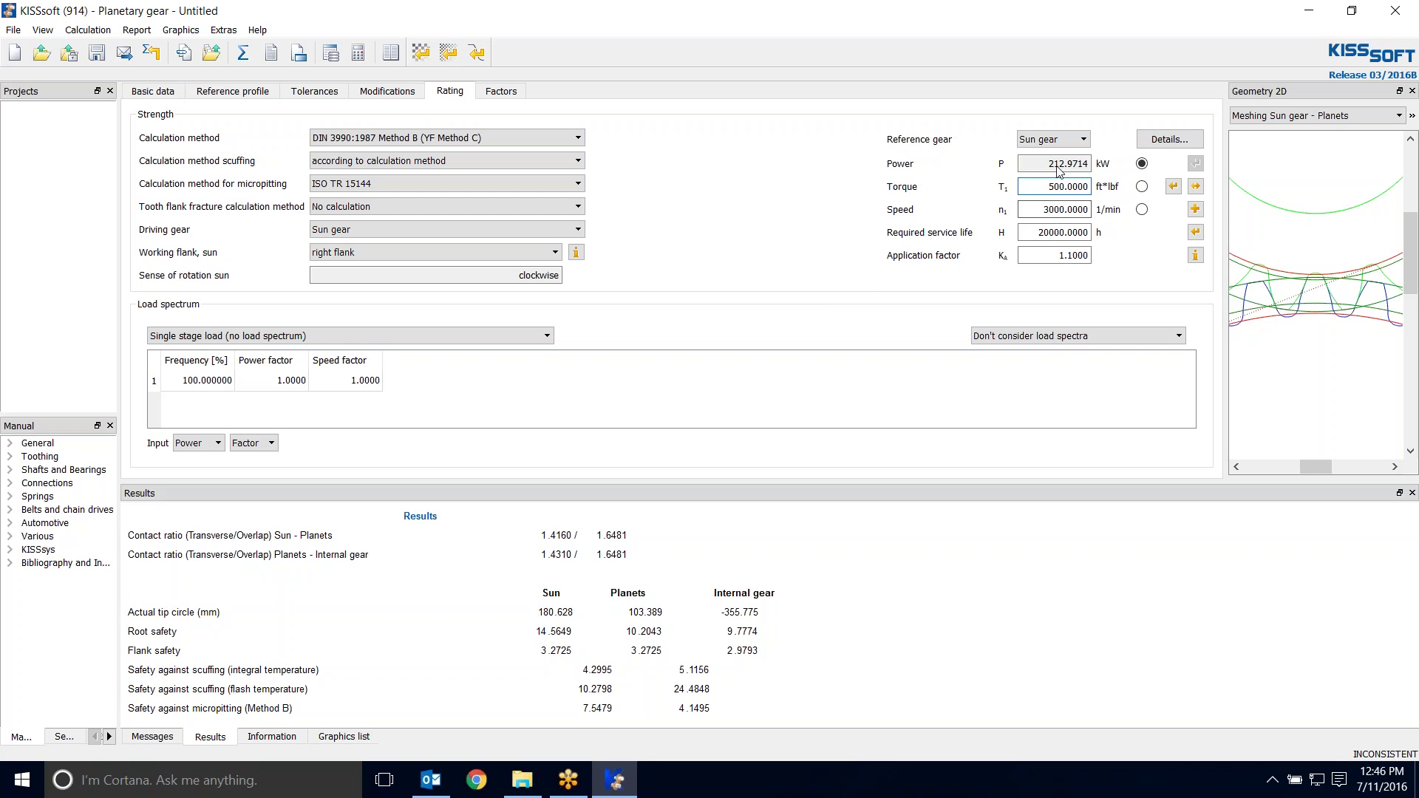
{"action": "left_click", "coordinate": [1104, 164]}
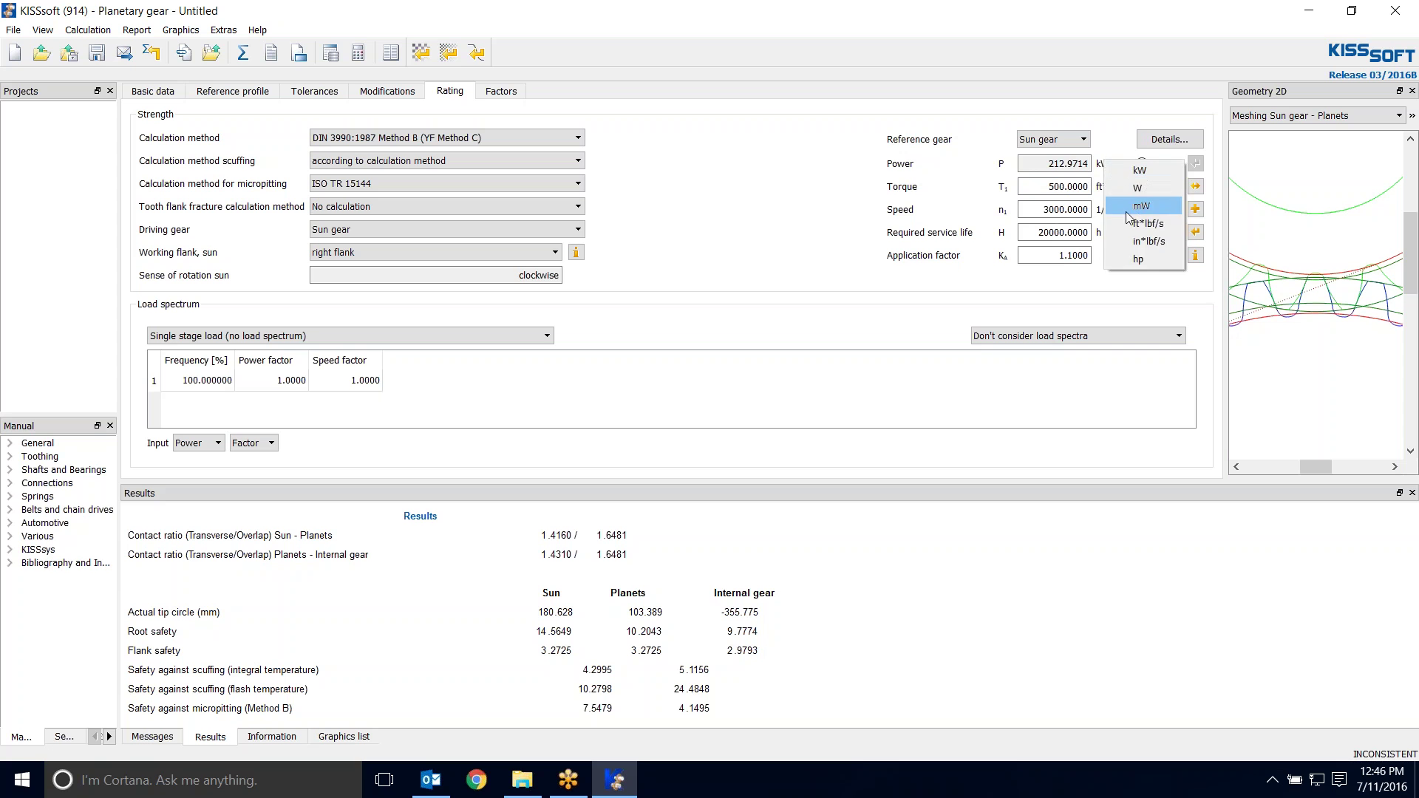
{"action": "left_click", "coordinate": [1149, 264]}
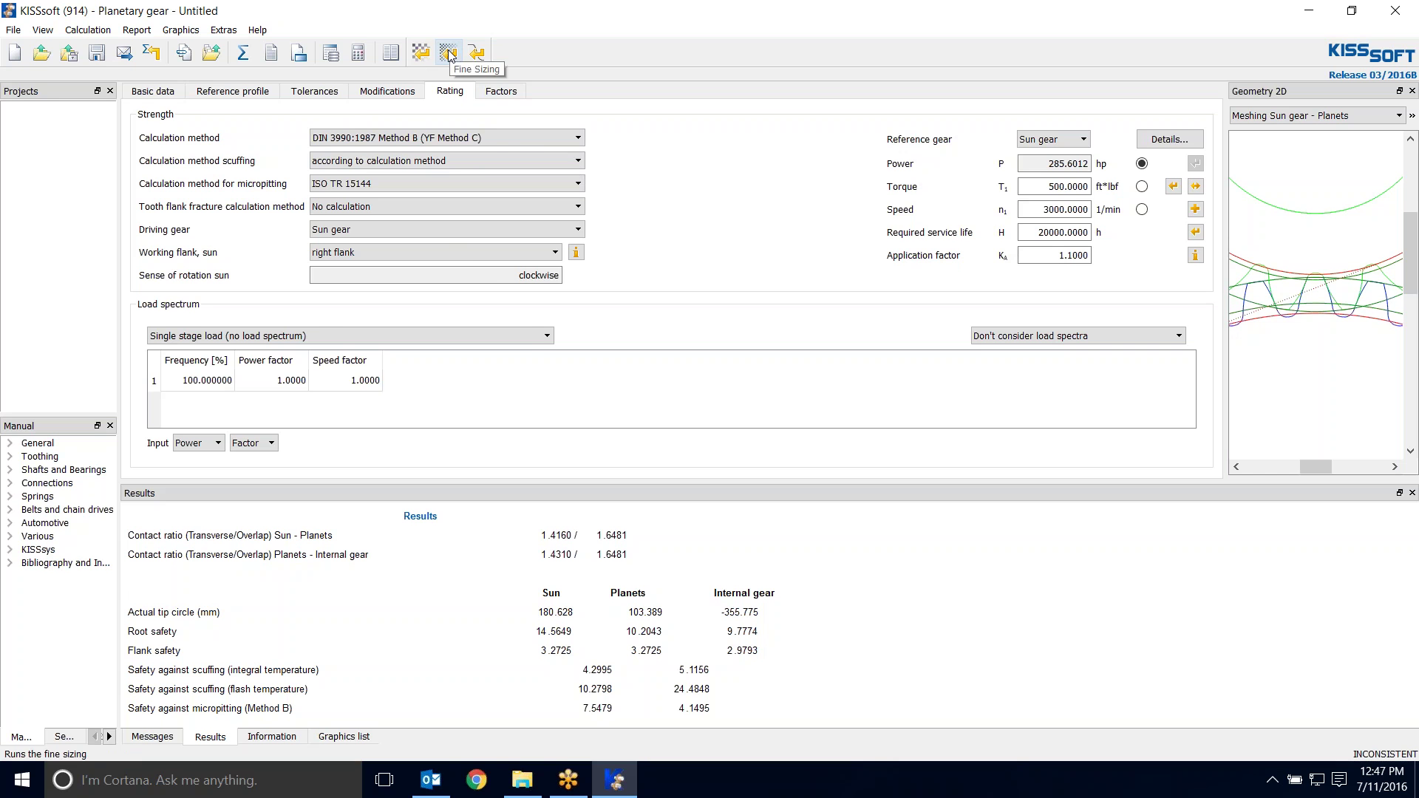
Step: Open Fine Sizing from the basic data and set the nominal ratio to 3.1 with a 2% deviation
{"action": "left_click", "coordinate": [152, 91]}
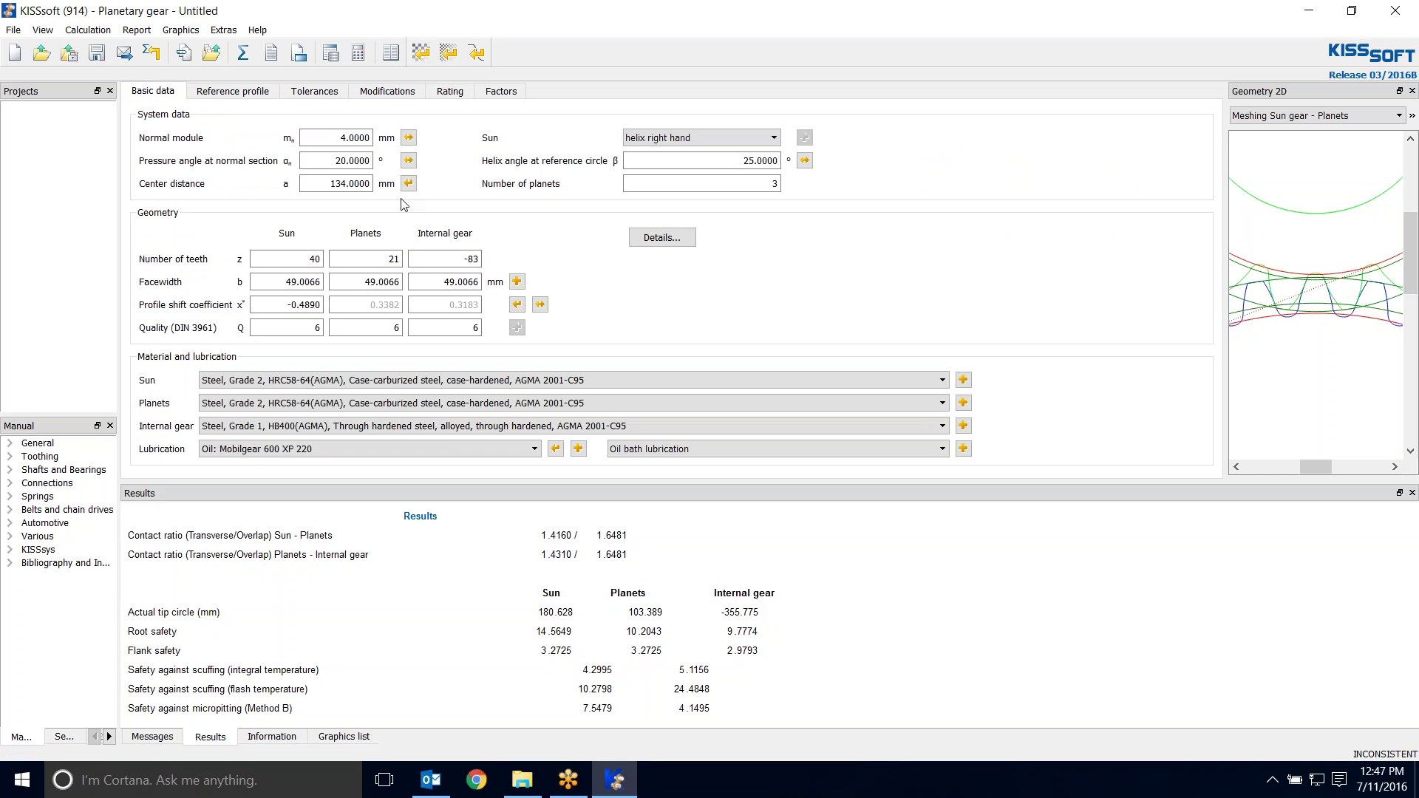
{"action": "left_click", "coordinate": [450, 54]}
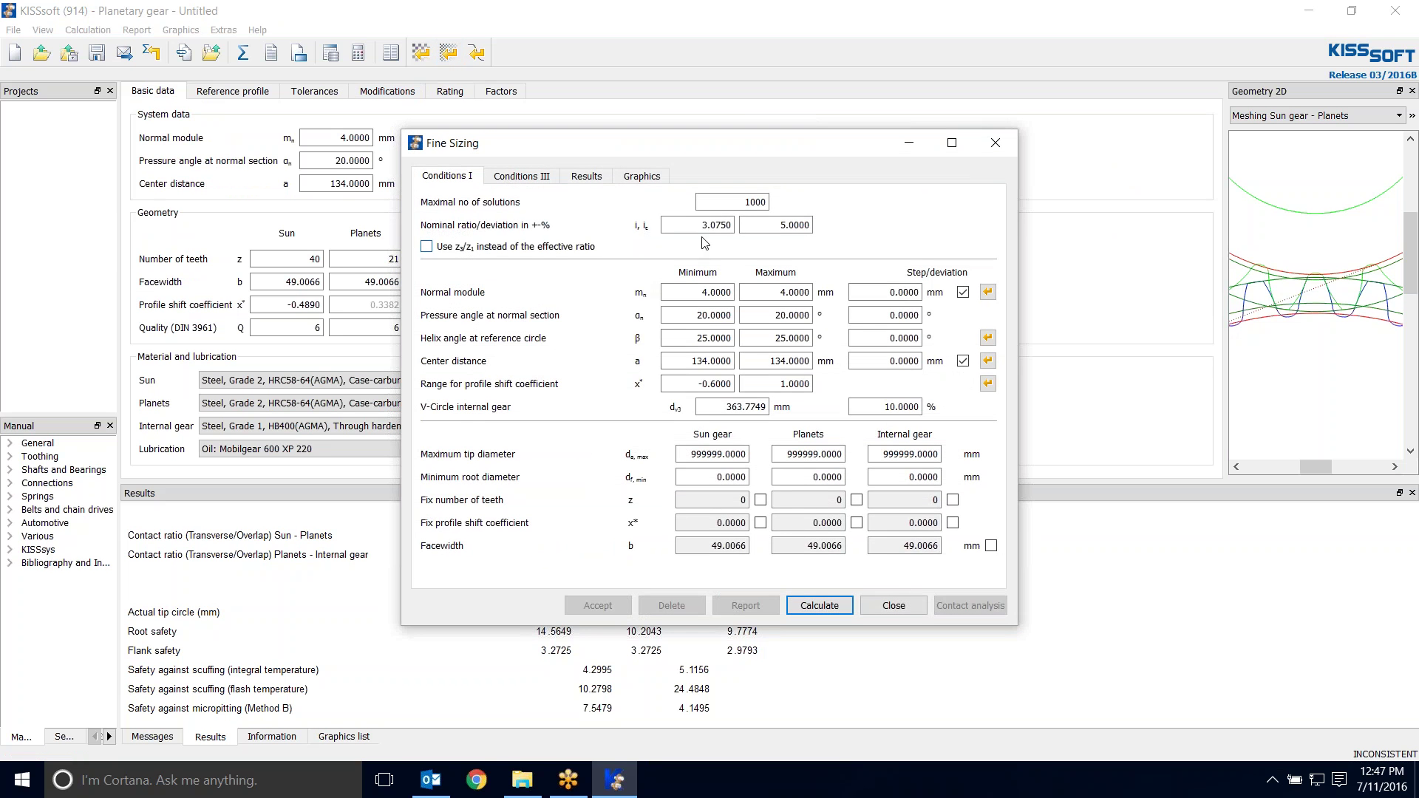
{"action": "double_click", "coordinate": [698, 225]}
{"action": "type", "text": "3.1"}
{"action": "key", "text": "Tab"}
{"action": "type", "text": "2"}
{"action": "key", "text": "shift+Tab"}
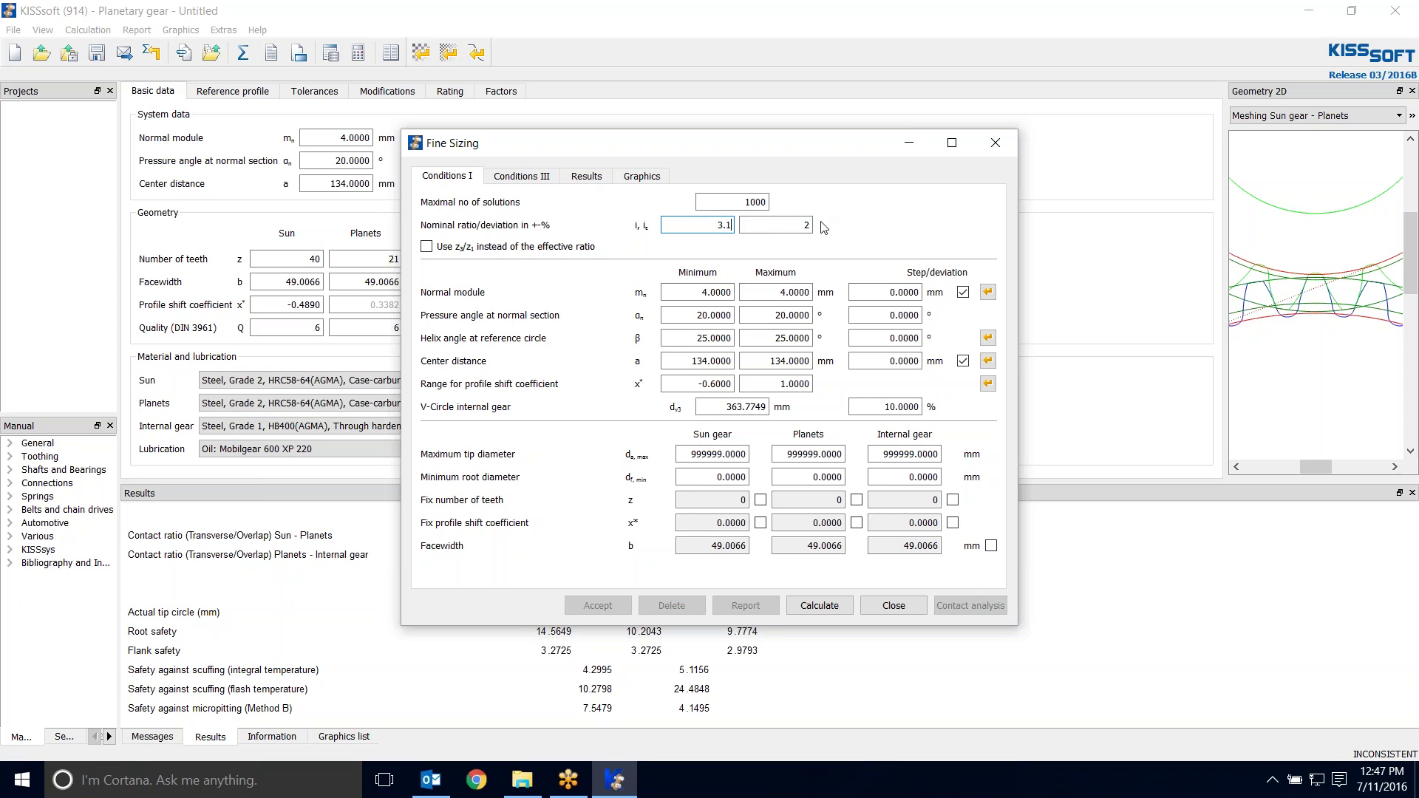
Step: Set the normal module minimum to 2 mm and the helix angle minimum to 19°, each with a step of 0.5
{"action": "double_click", "coordinate": [700, 291]}
{"action": "type", "text": "2"}
{"action": "double_click", "coordinate": [903, 292]}
{"action": "type", "text": "0.5"}
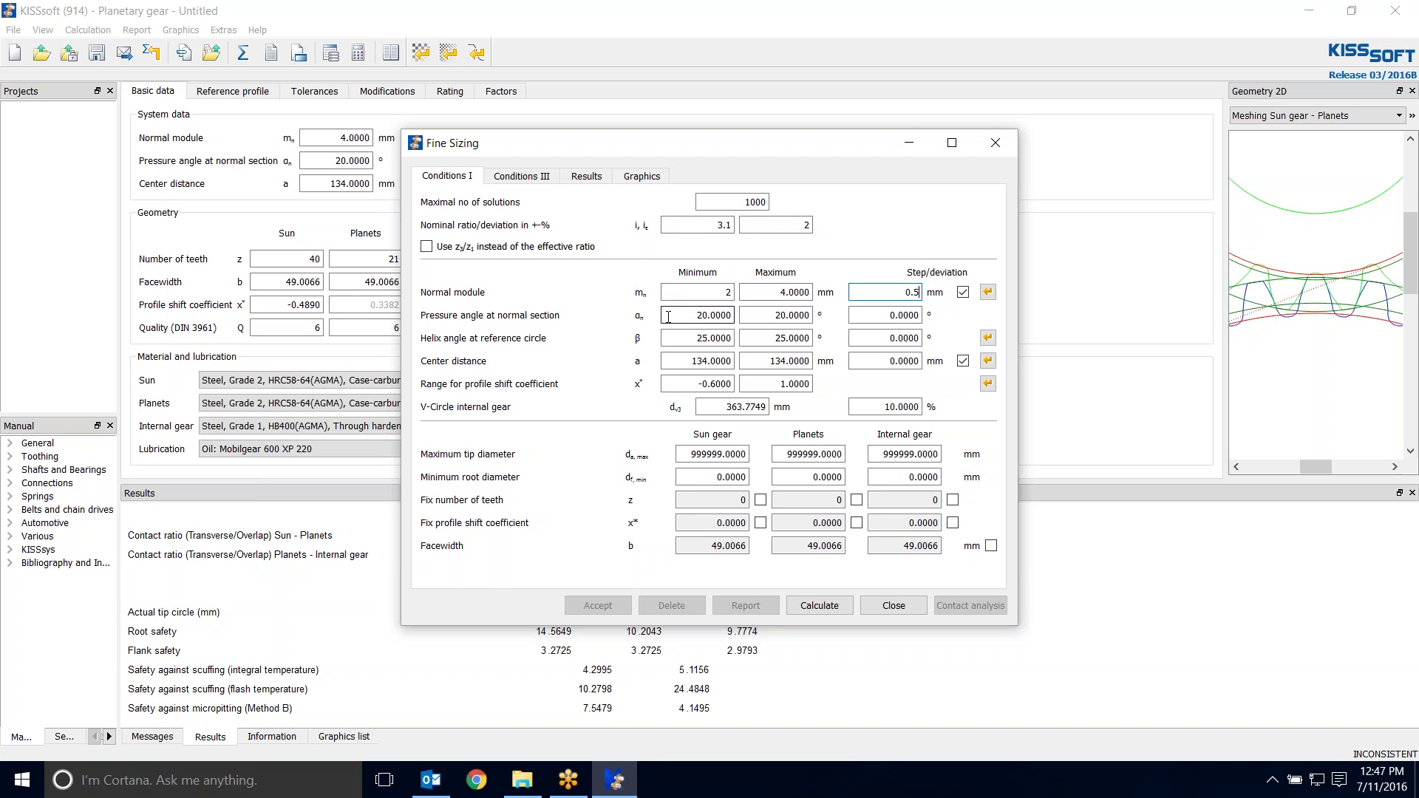
{"action": "double_click", "coordinate": [688, 341]}
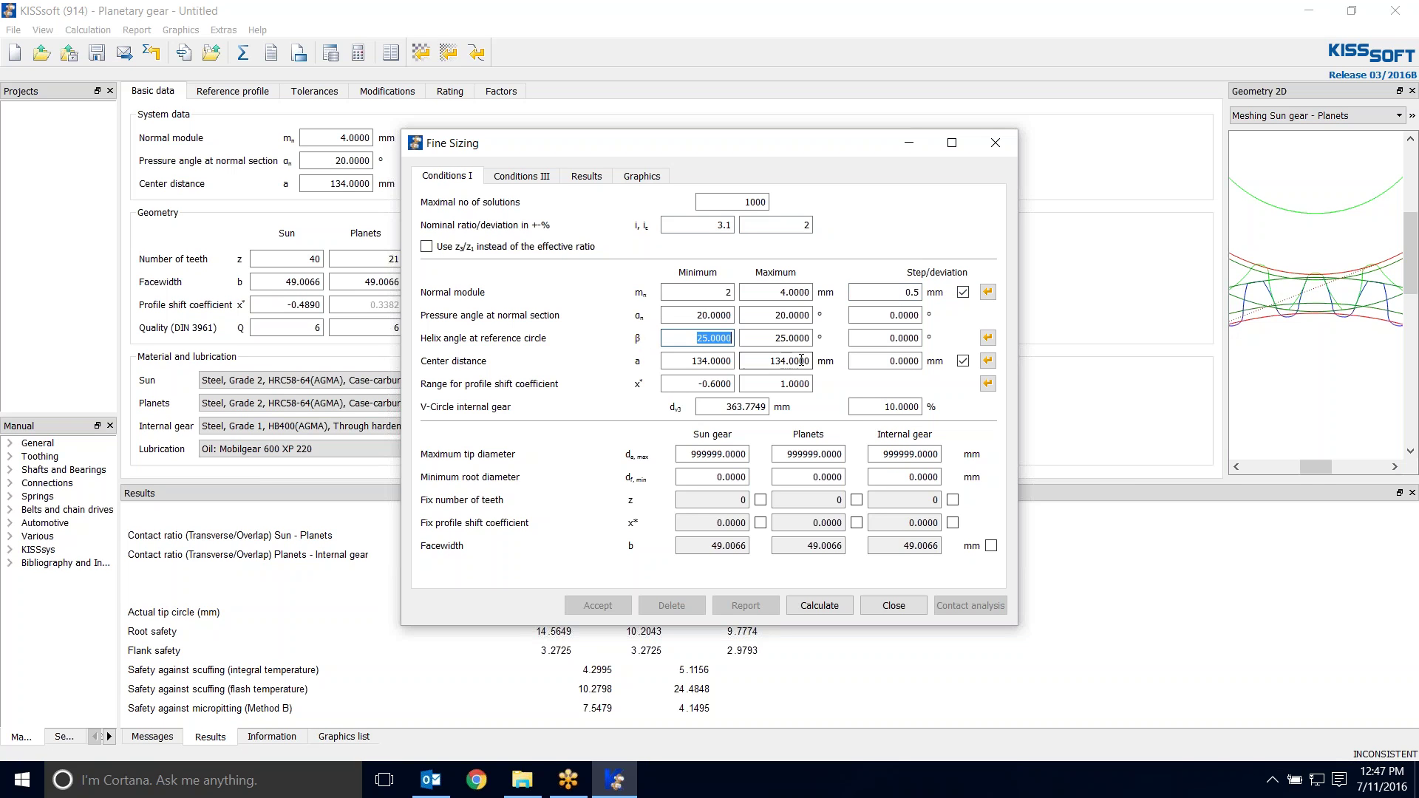
{"action": "type", "text": "19"}
{"action": "double_click", "coordinate": [894, 338]}
{"action": "type", "text": "0.5"}
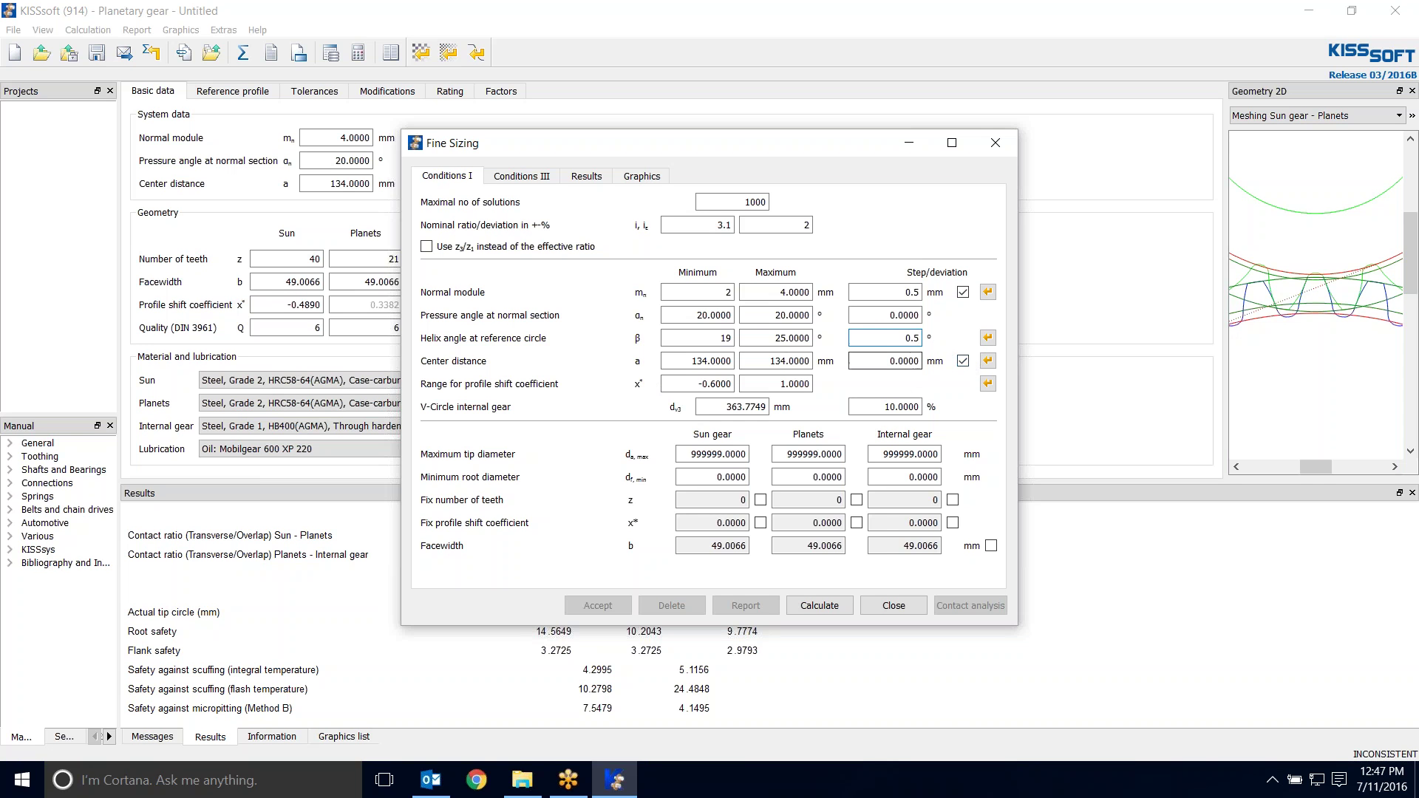
Step: Set the center distance range to 140–230 mm with a step of 0.5 mm
{"action": "double_click", "coordinate": [672, 361]}
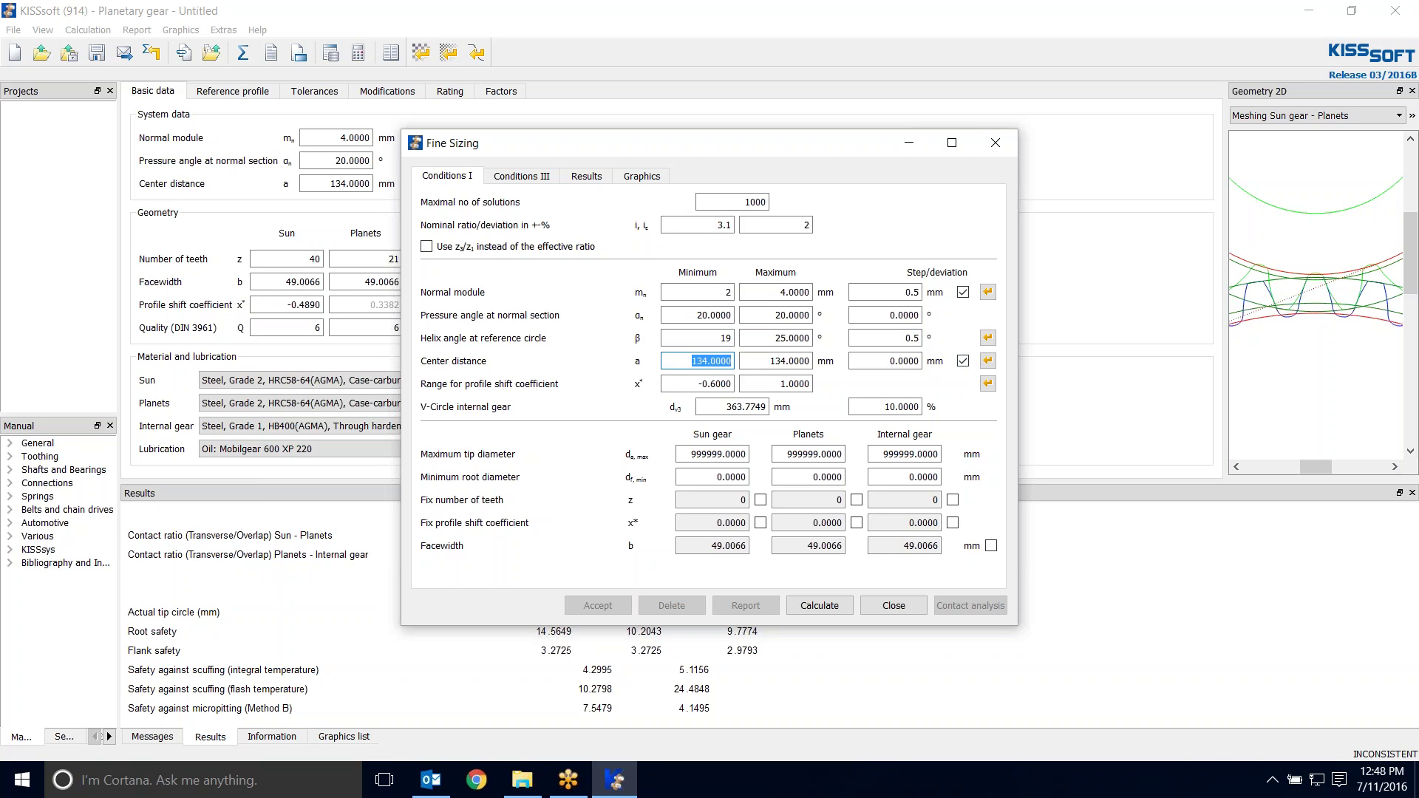
{"action": "type", "text": "70"}
{"action": "double_click", "coordinate": [779, 361]}
{"action": "type", "text": "230"}
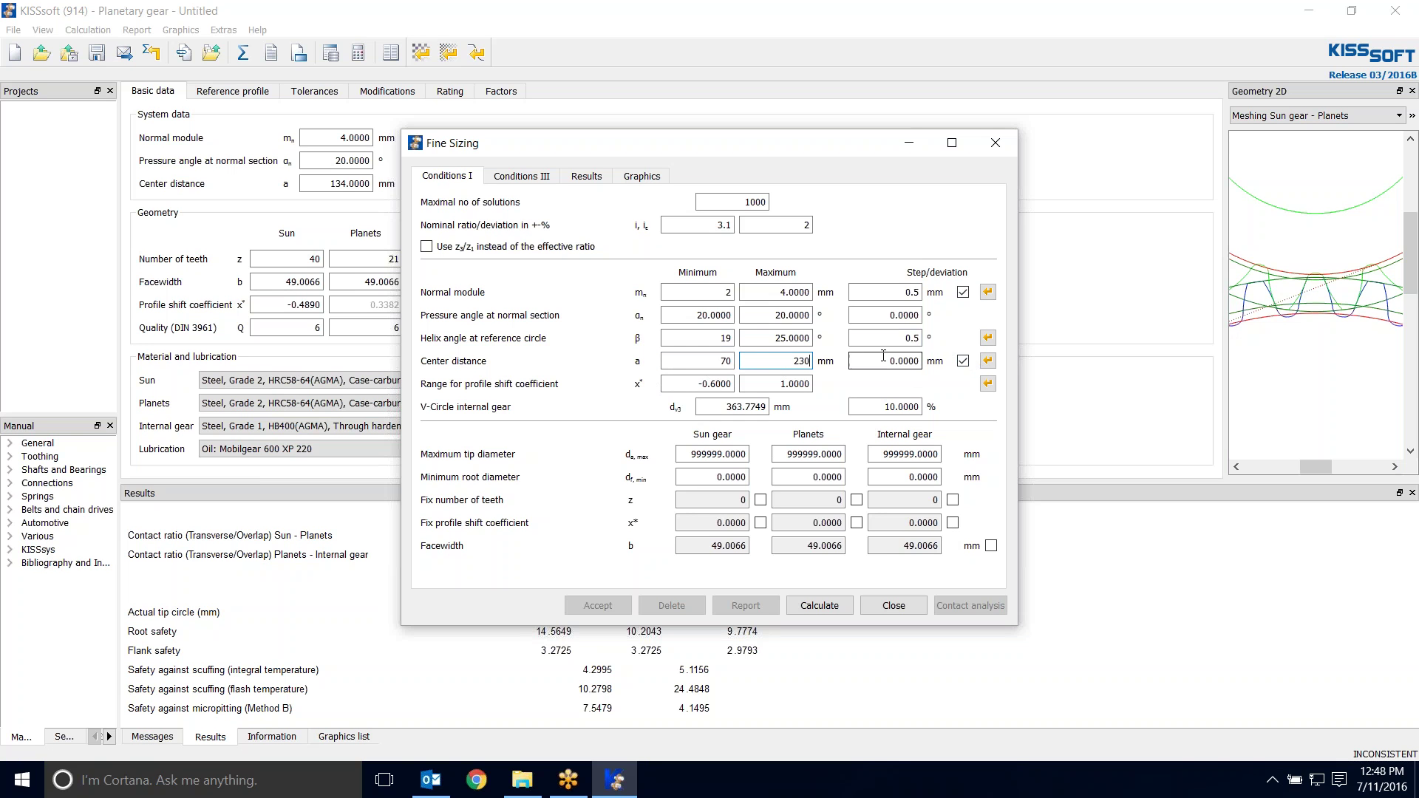
{"action": "double_click", "coordinate": [915, 361]}
{"action": "type", "text": "1"}
{"action": "double_click", "coordinate": [916, 361]}
{"action": "double_click", "coordinate": [717, 361]}
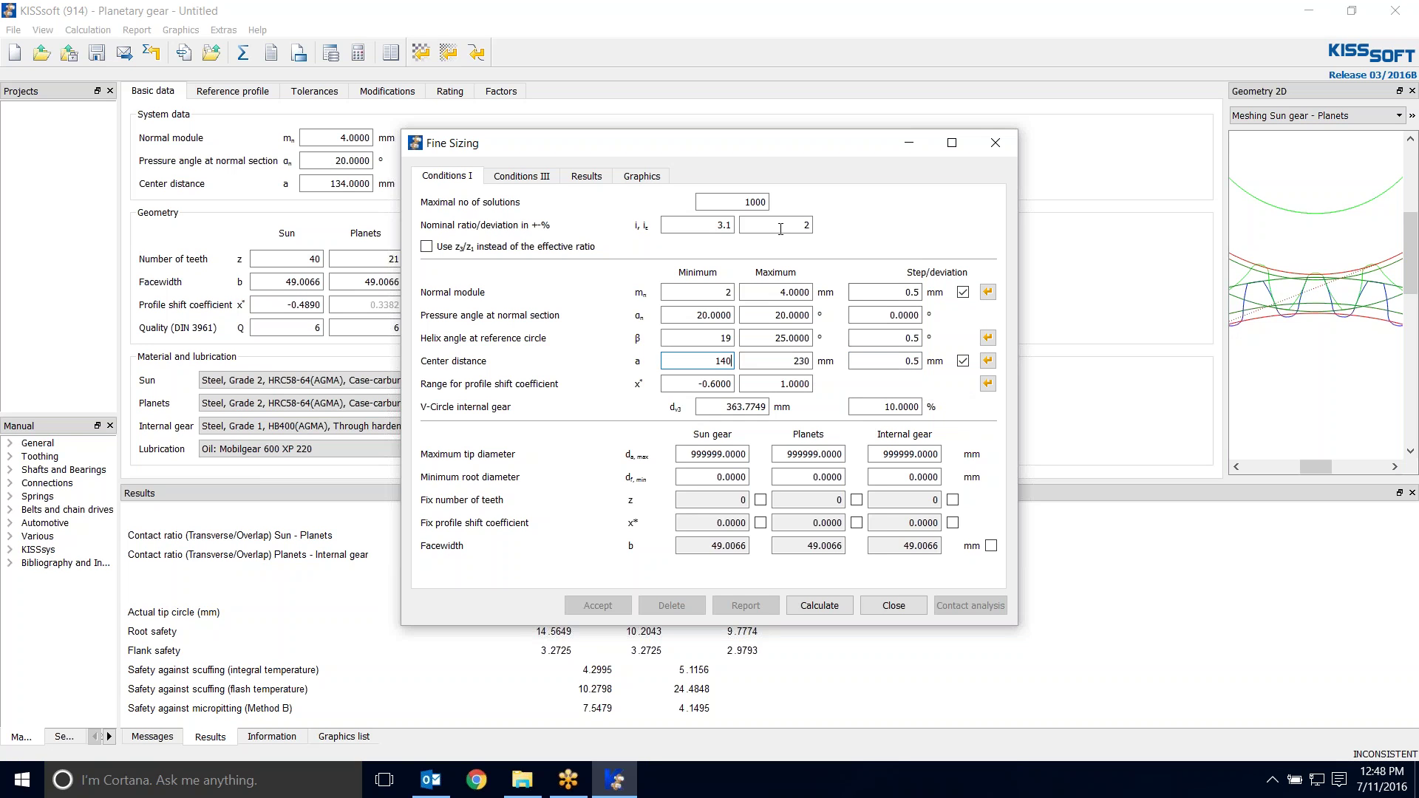
Step: Raise the maximal number of solutions to 5000, leaving the facewidths locked
{"action": "double_click", "coordinate": [753, 201]}
{"action": "type", "text": "5"}
{"action": "left_click", "coordinate": [991, 546]}
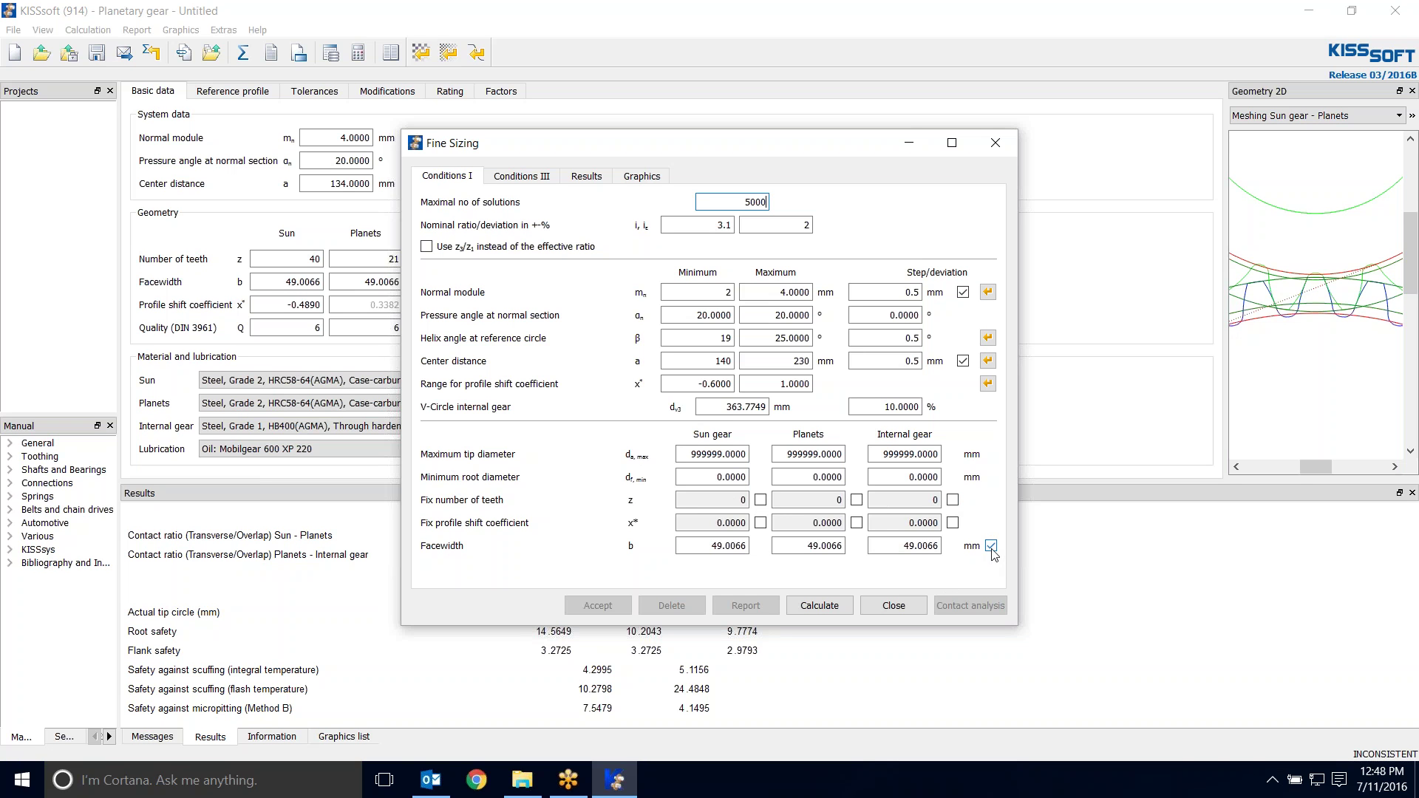
{"action": "left_click", "coordinate": [991, 547]}
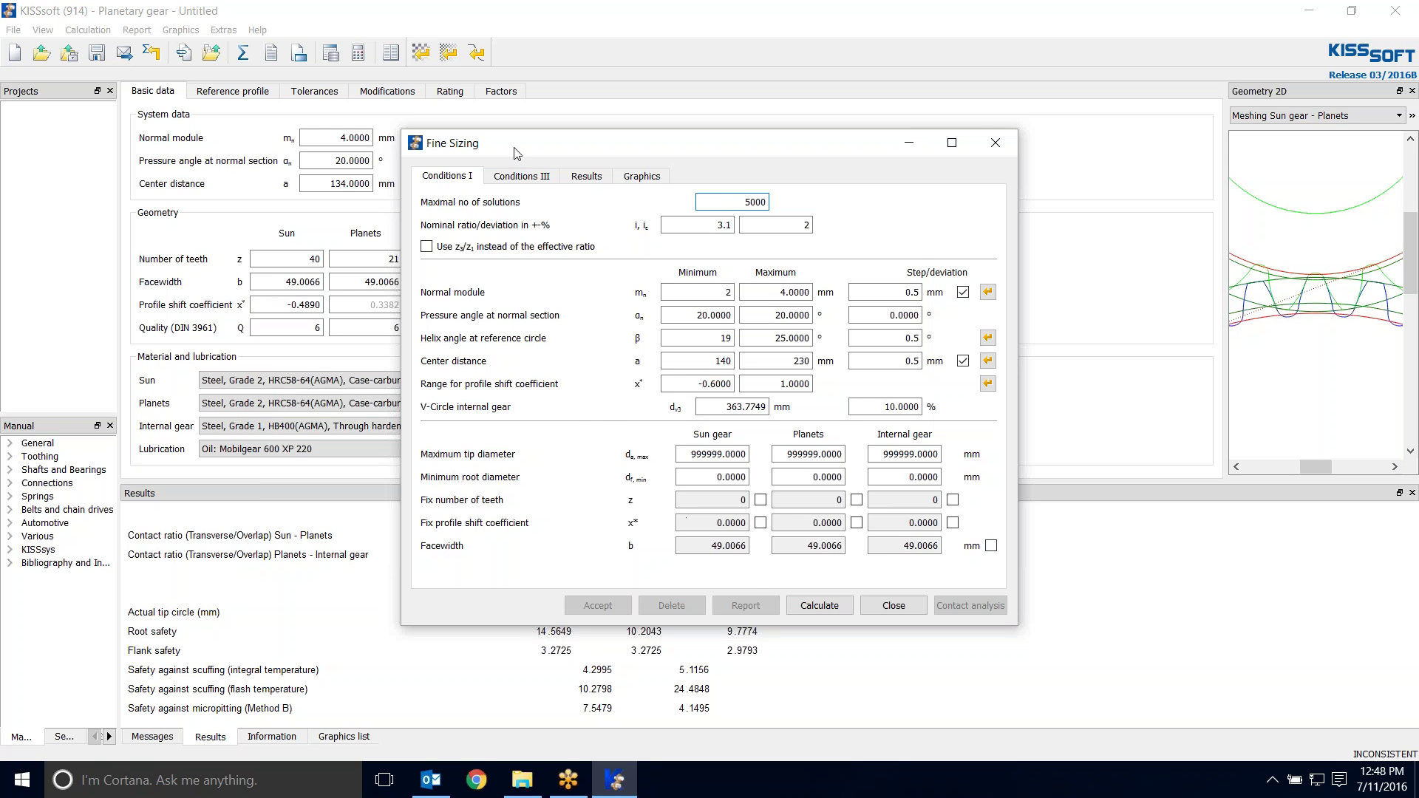
Step: Suppress integer gear ratios and suspend results that do not meet the required safety factors
{"action": "left_click", "coordinate": [521, 176]}
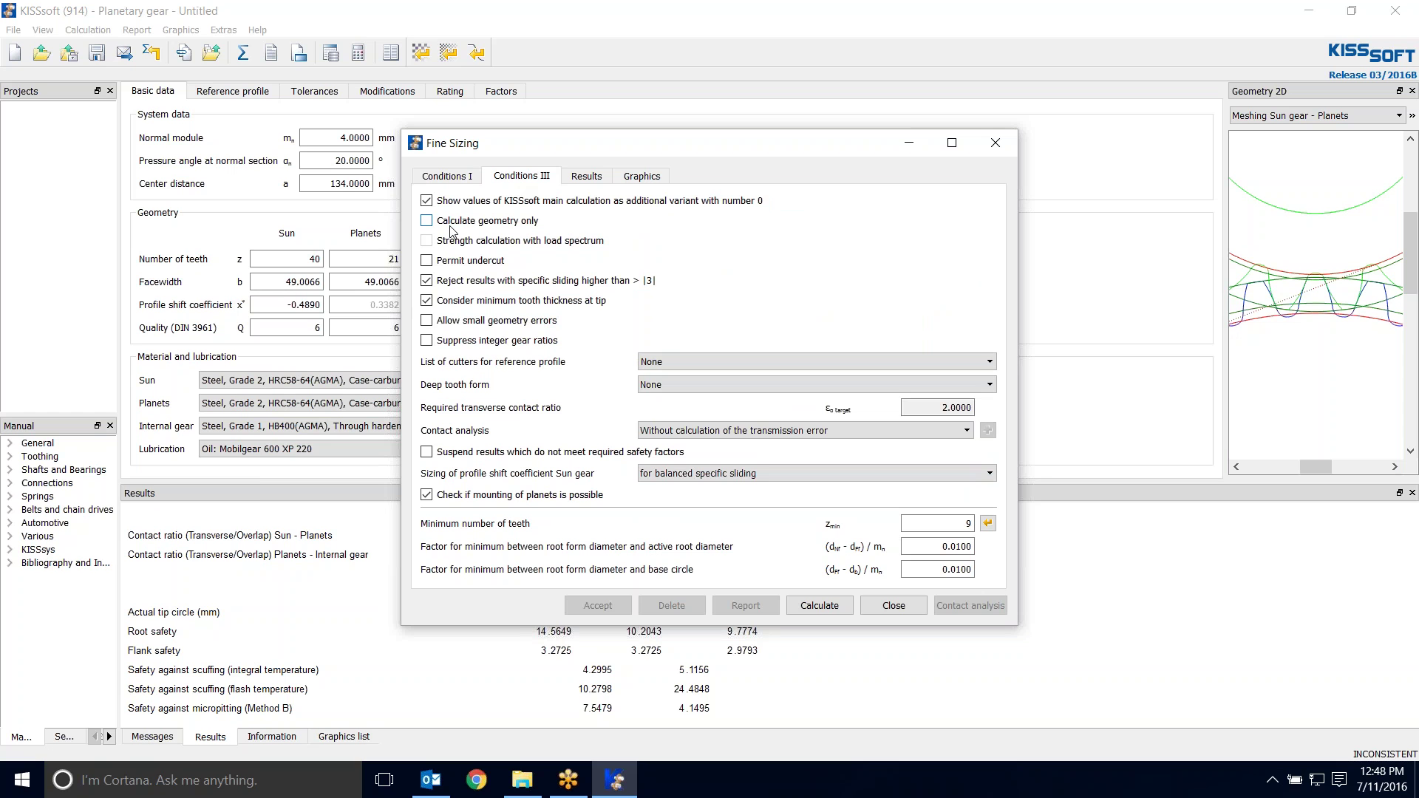
{"action": "left_click", "coordinate": [426, 341]}
{"action": "left_click", "coordinate": [427, 453]}
{"action": "left_click", "coordinate": [452, 177]}
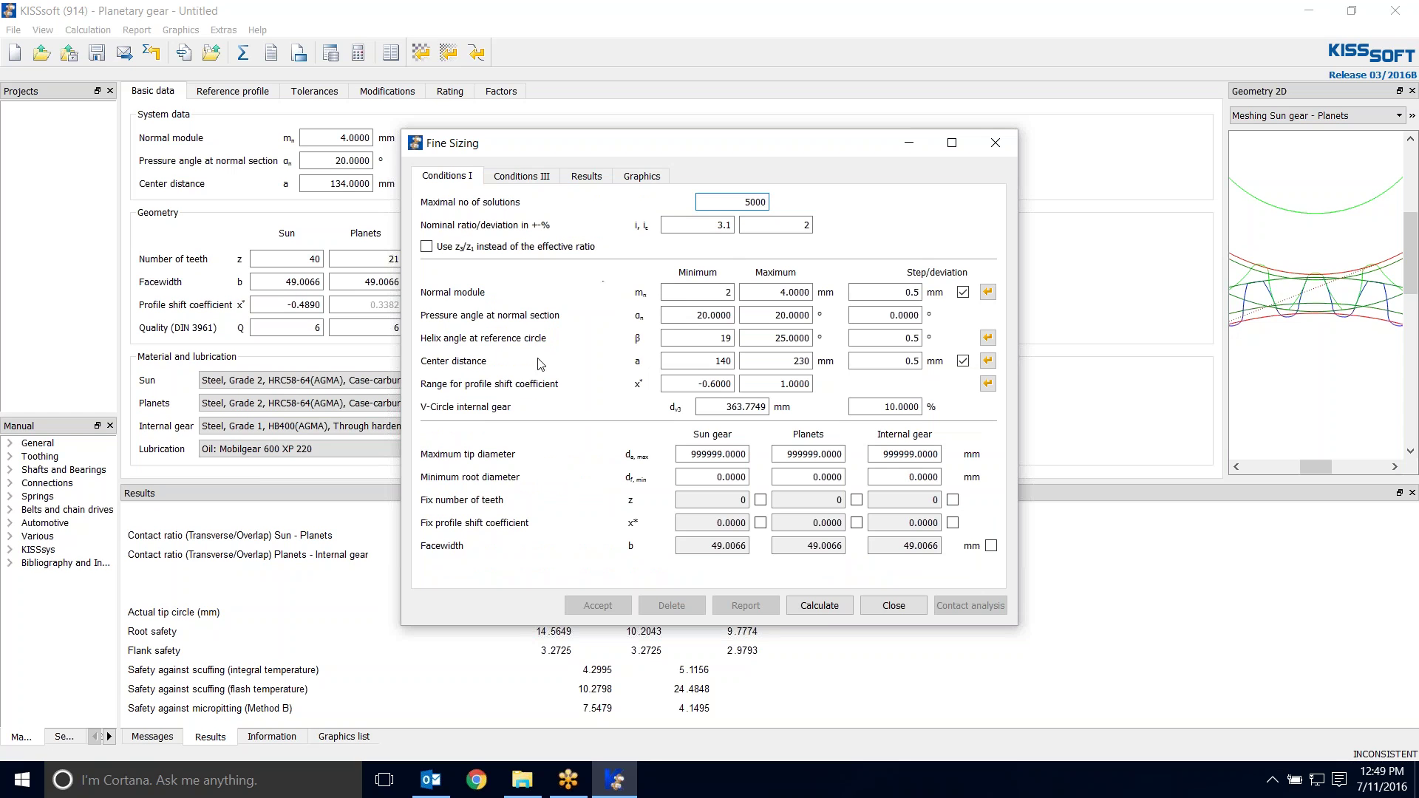
Step: Run the fine sizing calculation and enlarge the dialog to show more columns of the solution list
{"action": "left_click", "coordinate": [825, 609]}
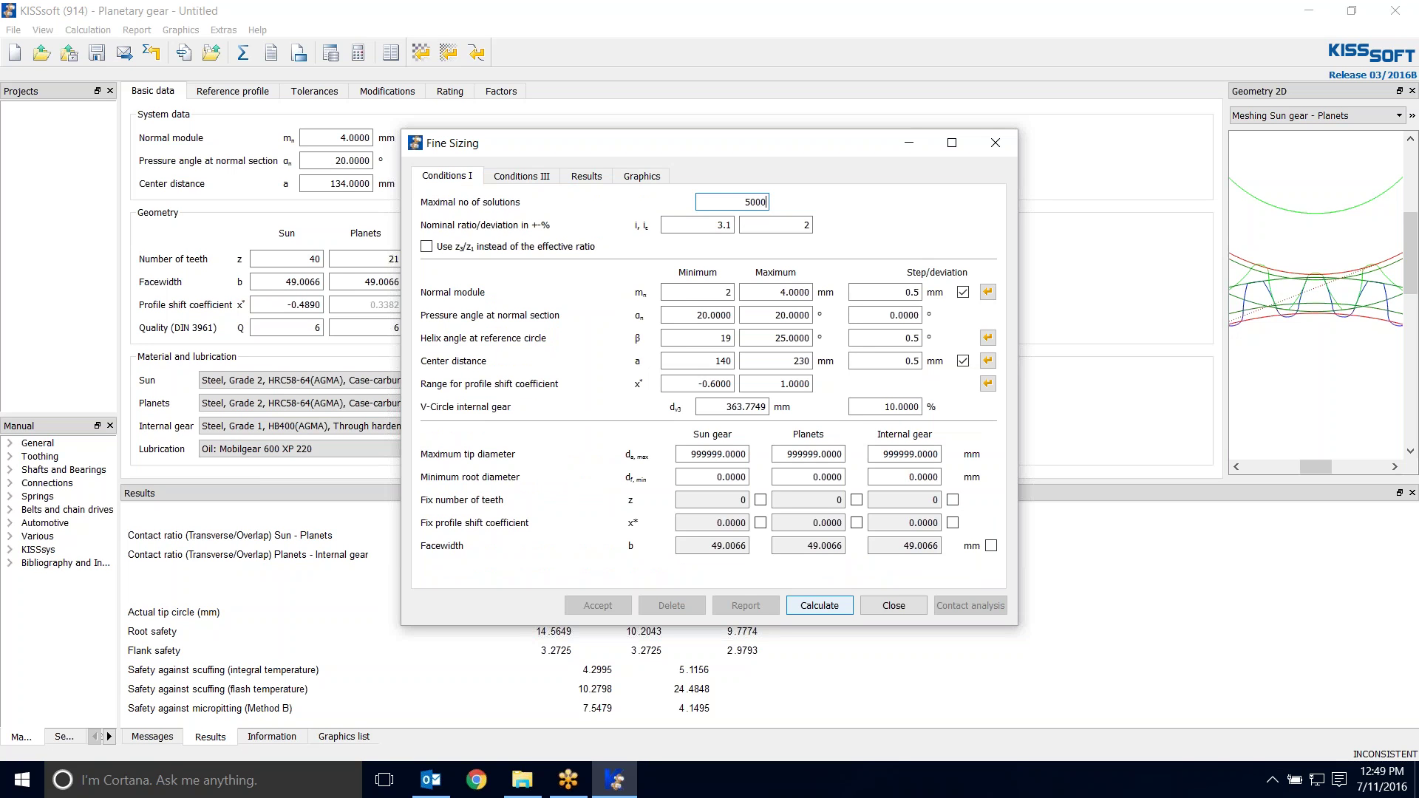
{"action": "key", "text": "Return"}
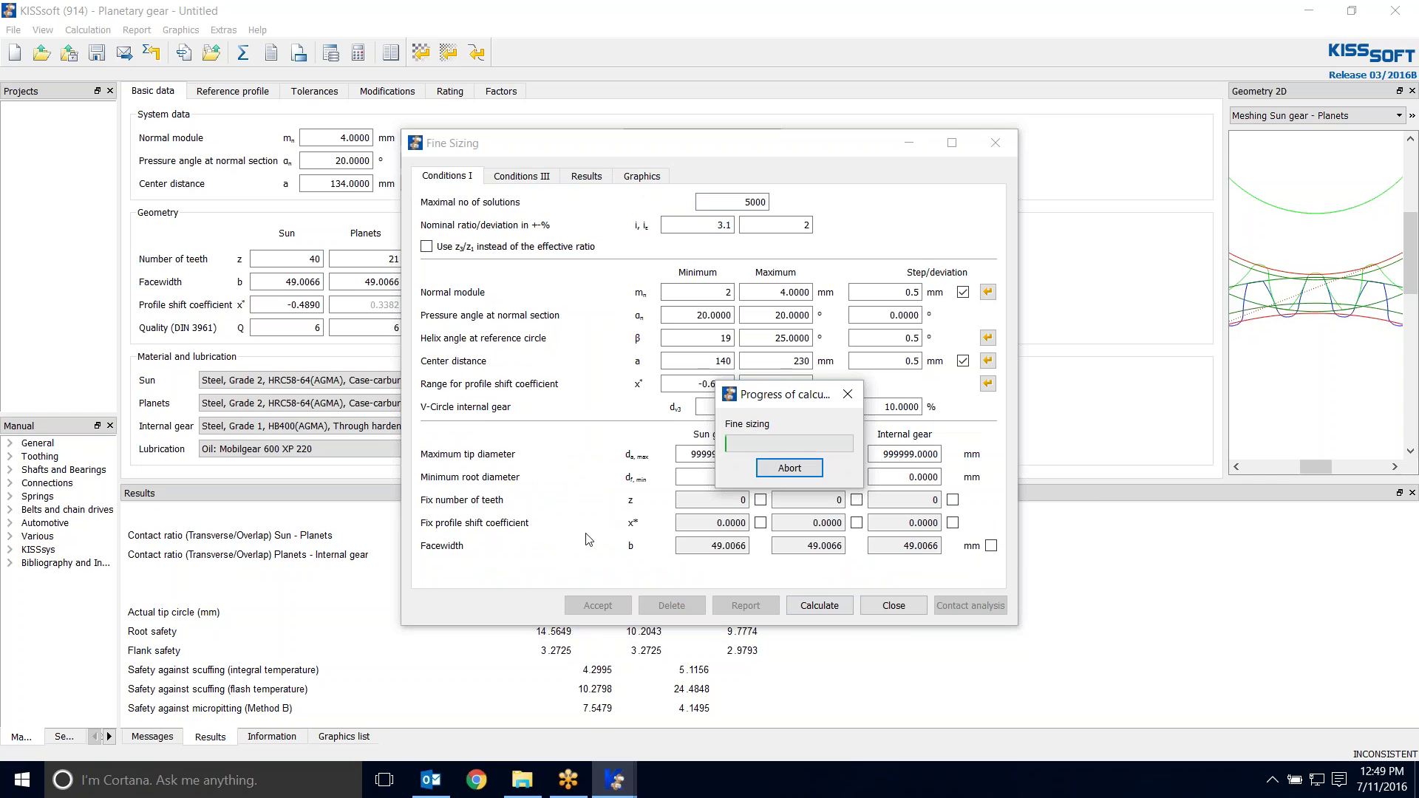
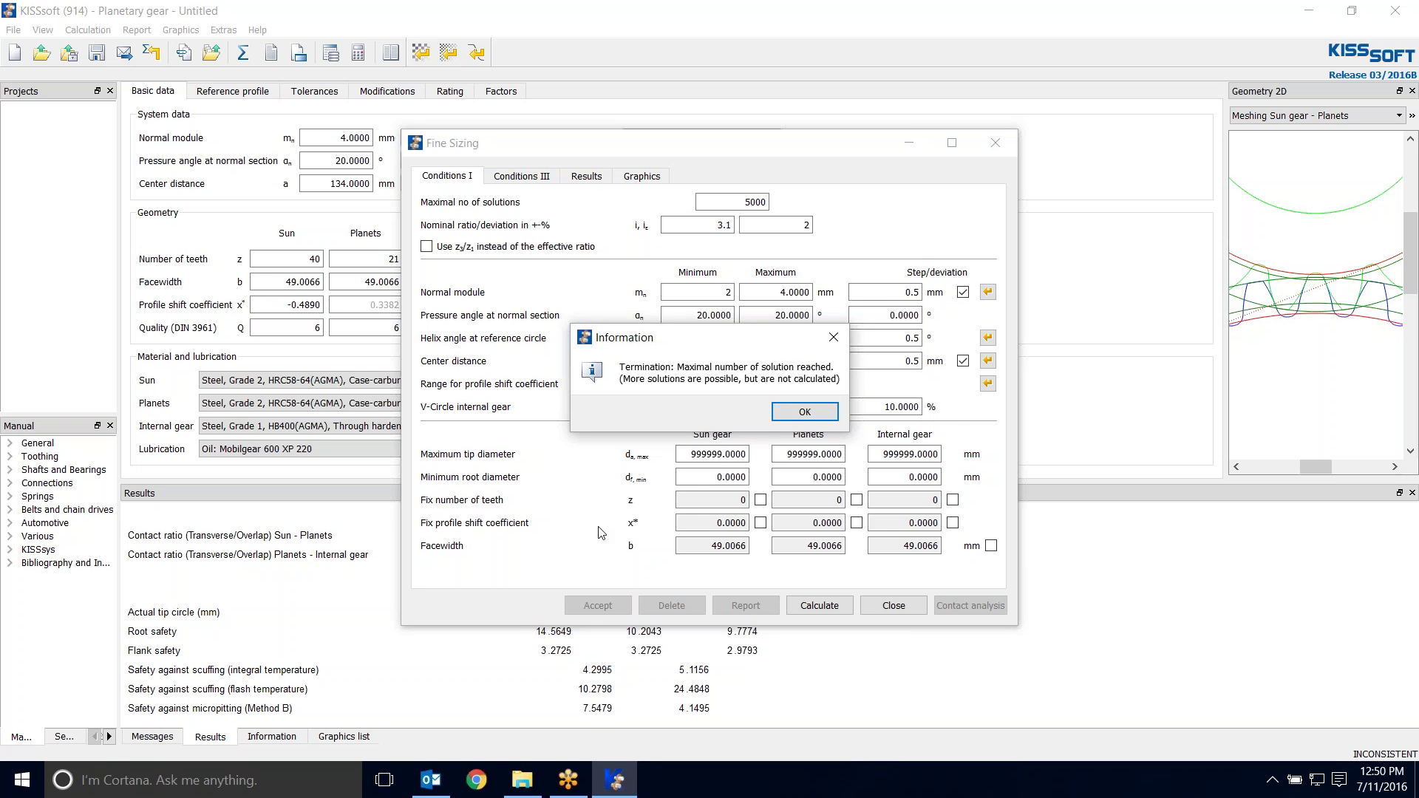
{"action": "left_click", "coordinate": [800, 416]}
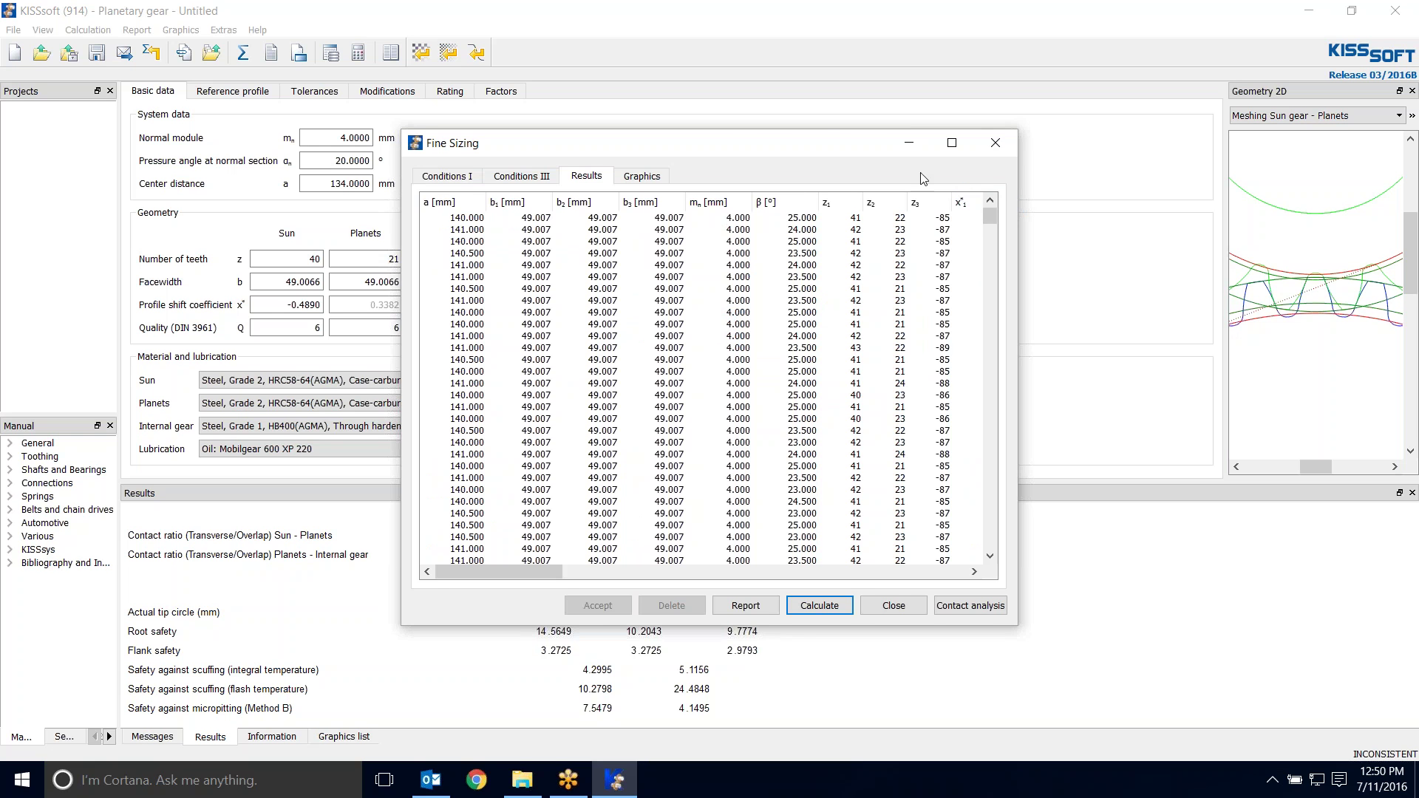
{"action": "left_click_drag", "start_coordinate": [816, 144], "coordinate": [643, 88]}
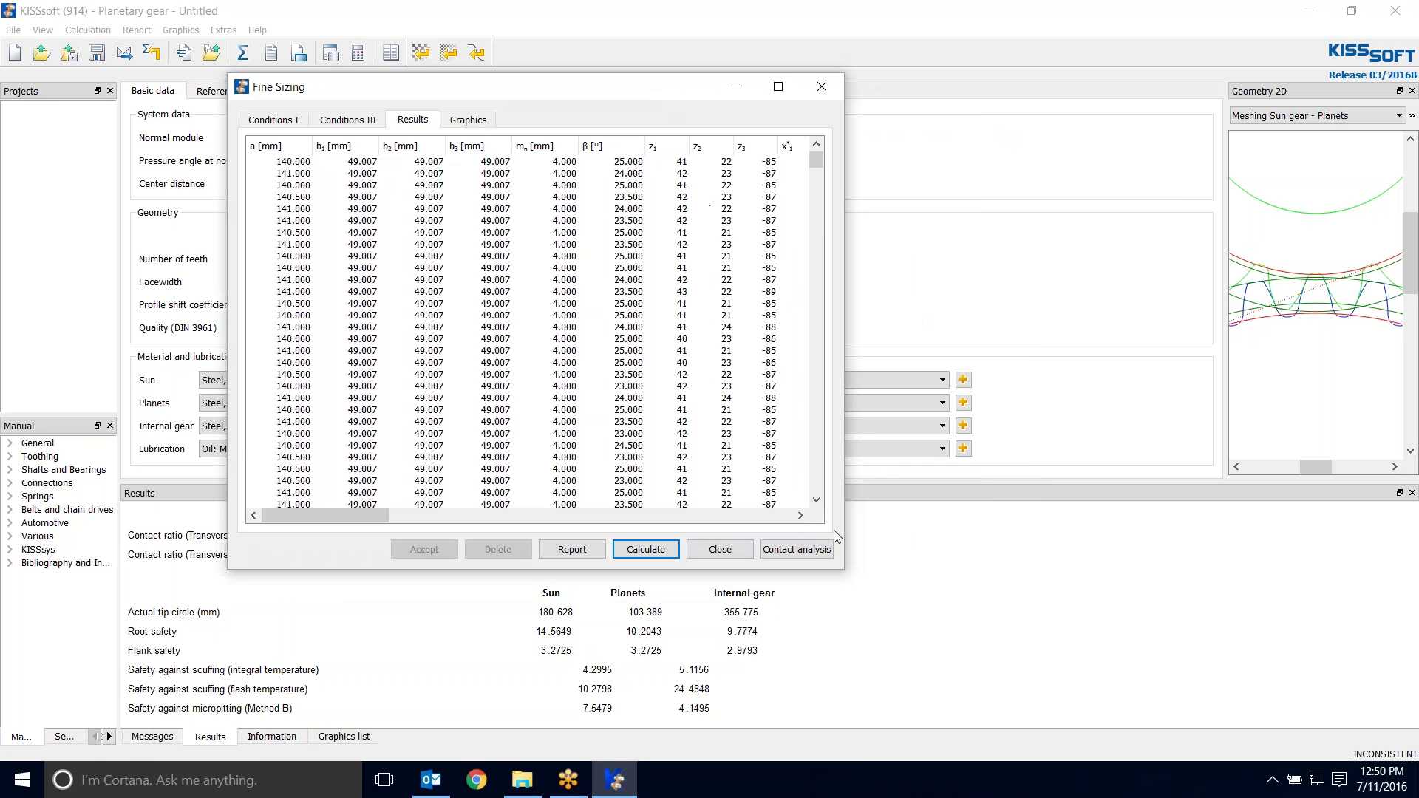
{"action": "left_click_drag", "start_coordinate": [847, 575], "coordinate": [1290, 713]}
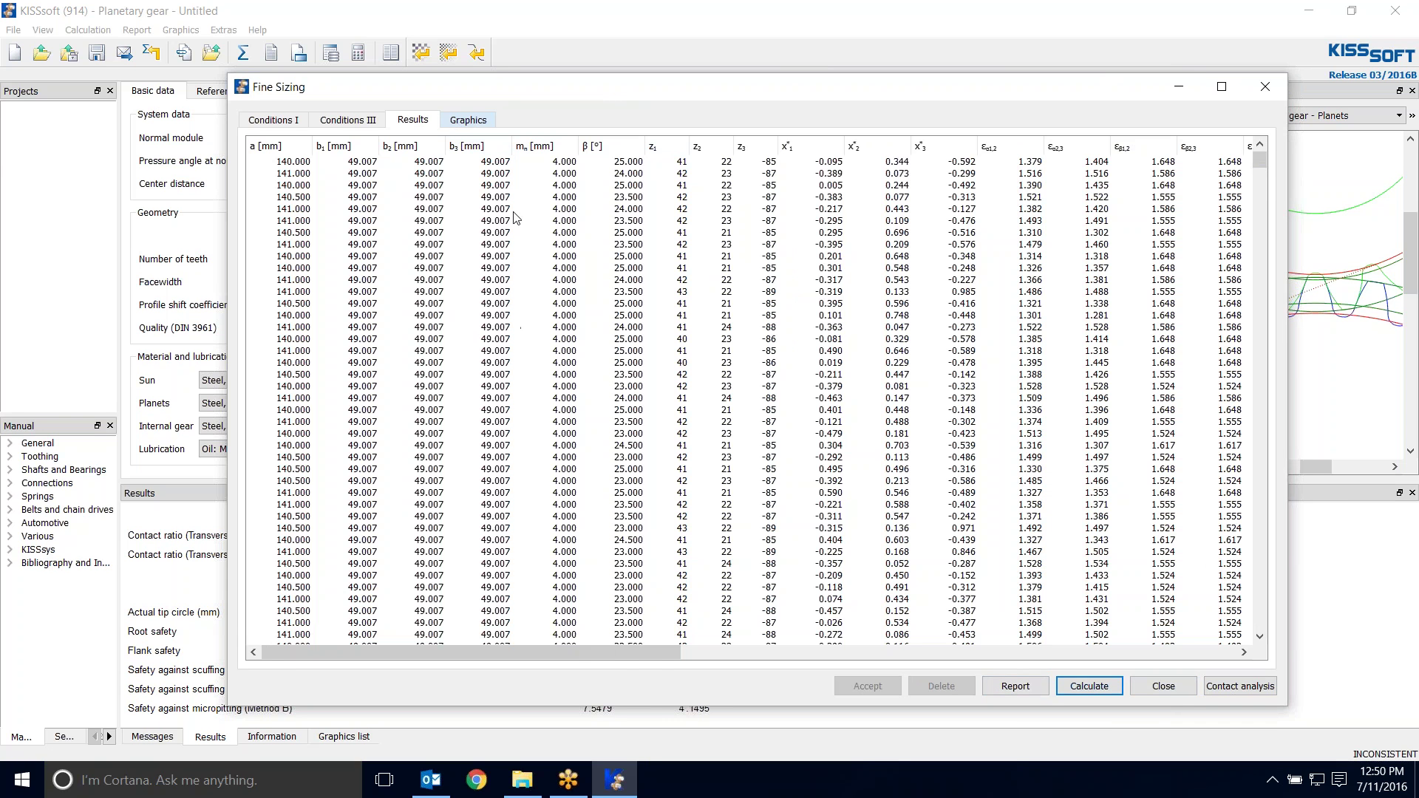
Step: Open the solution graphics and set the horizontal axis to Minimum root safety
{"action": "left_click", "coordinate": [479, 121]}
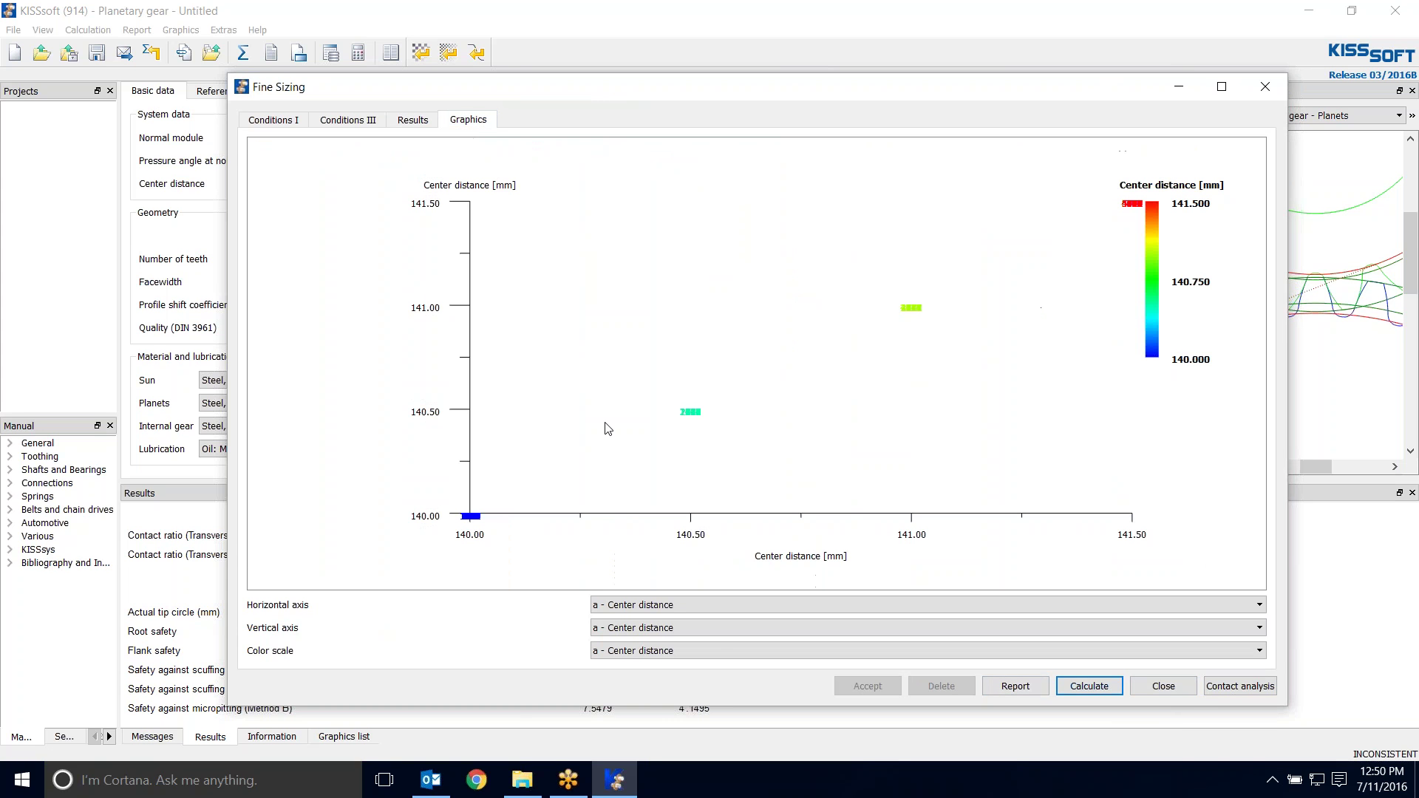
{"action": "left_click", "coordinate": [628, 611]}
{"action": "scroll", "coordinate": [812, 674], "scroll_direction": "down", "scroll_amount": 4}
{"action": "scroll", "coordinate": [807, 691], "scroll_direction": "down", "scroll_amount": 7}
{"action": "scroll", "coordinate": [711, 716], "scroll_direction": "down", "scroll_amount": 5}
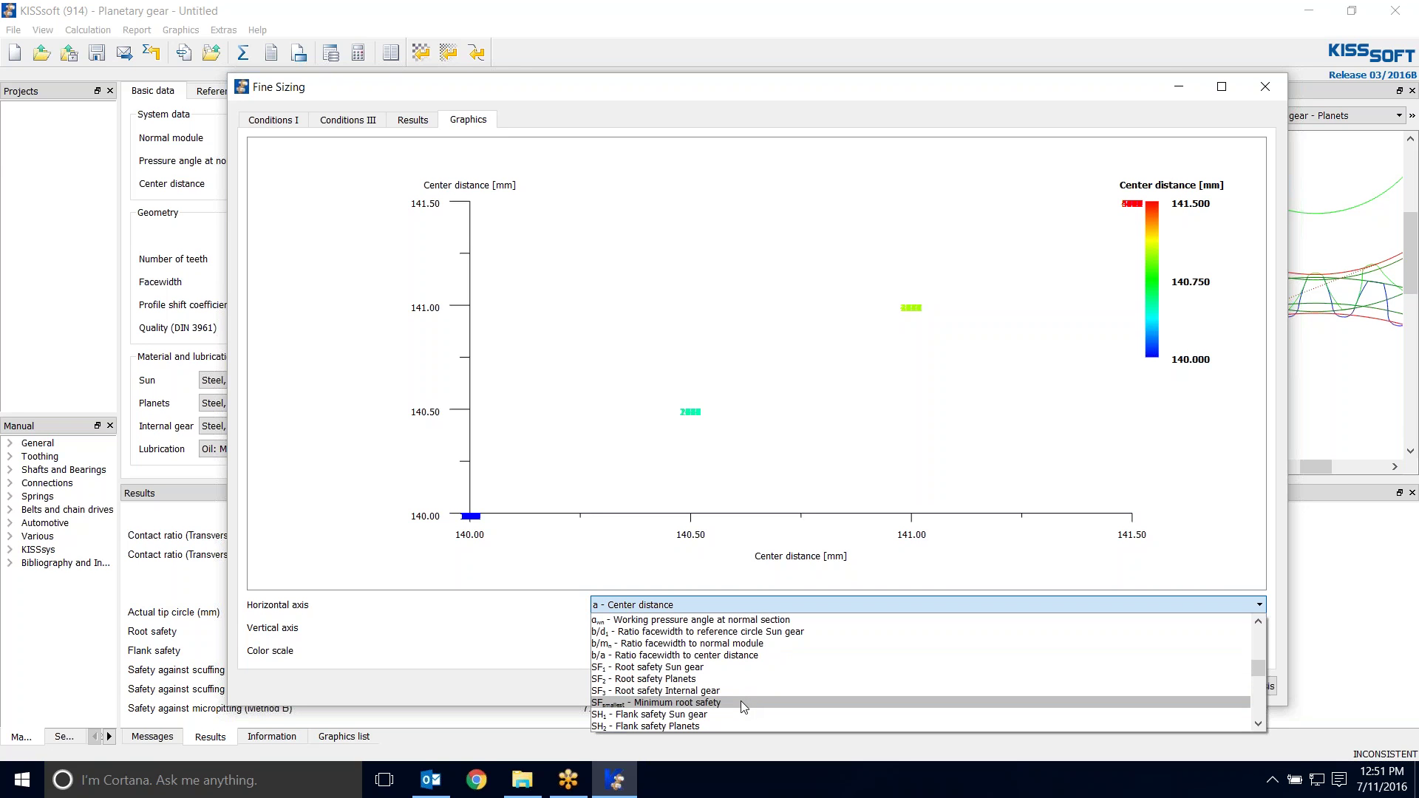
{"action": "key", "text": "Escape"}
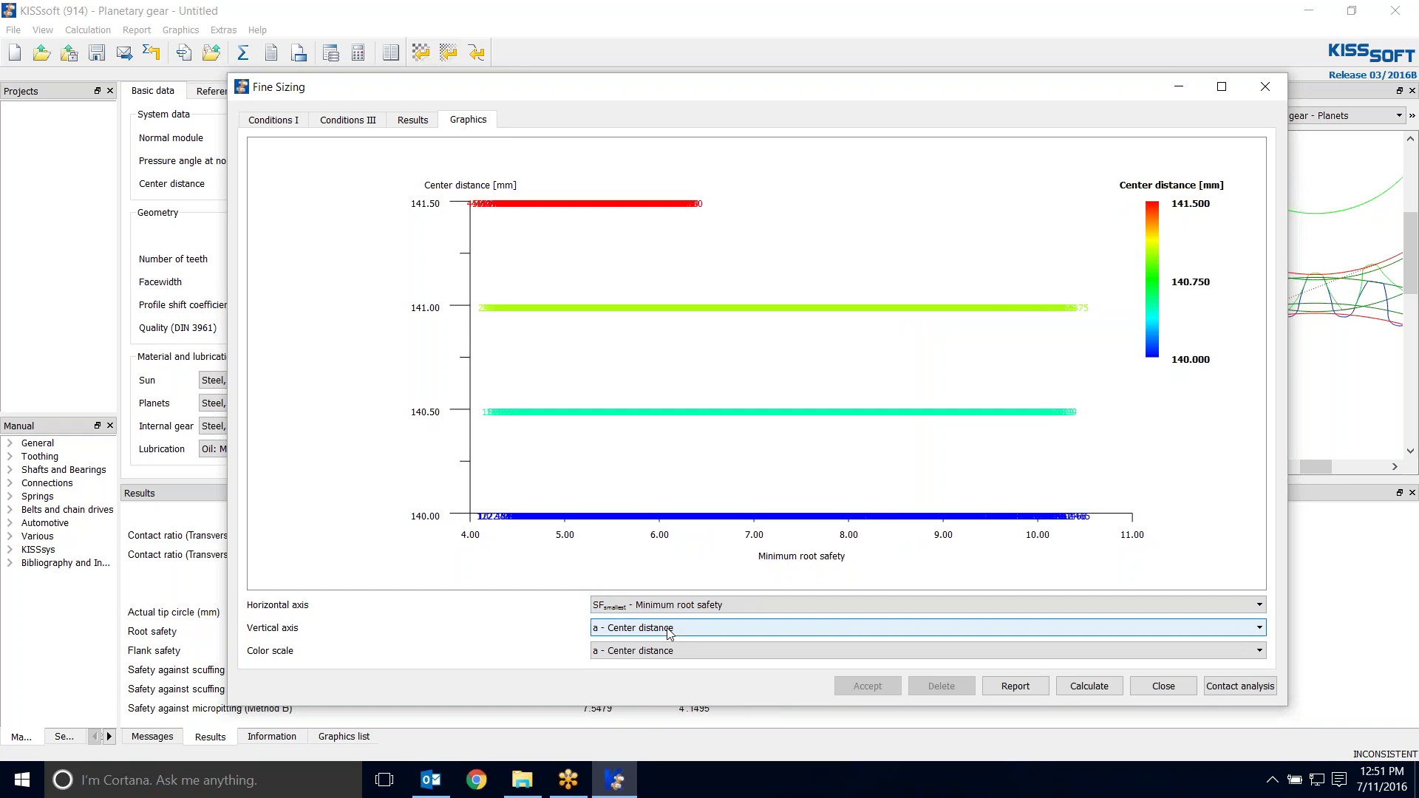
Step: Set the vertical axis of the solution graph to Minimum flank safety
{"action": "left_click", "coordinate": [670, 630]}
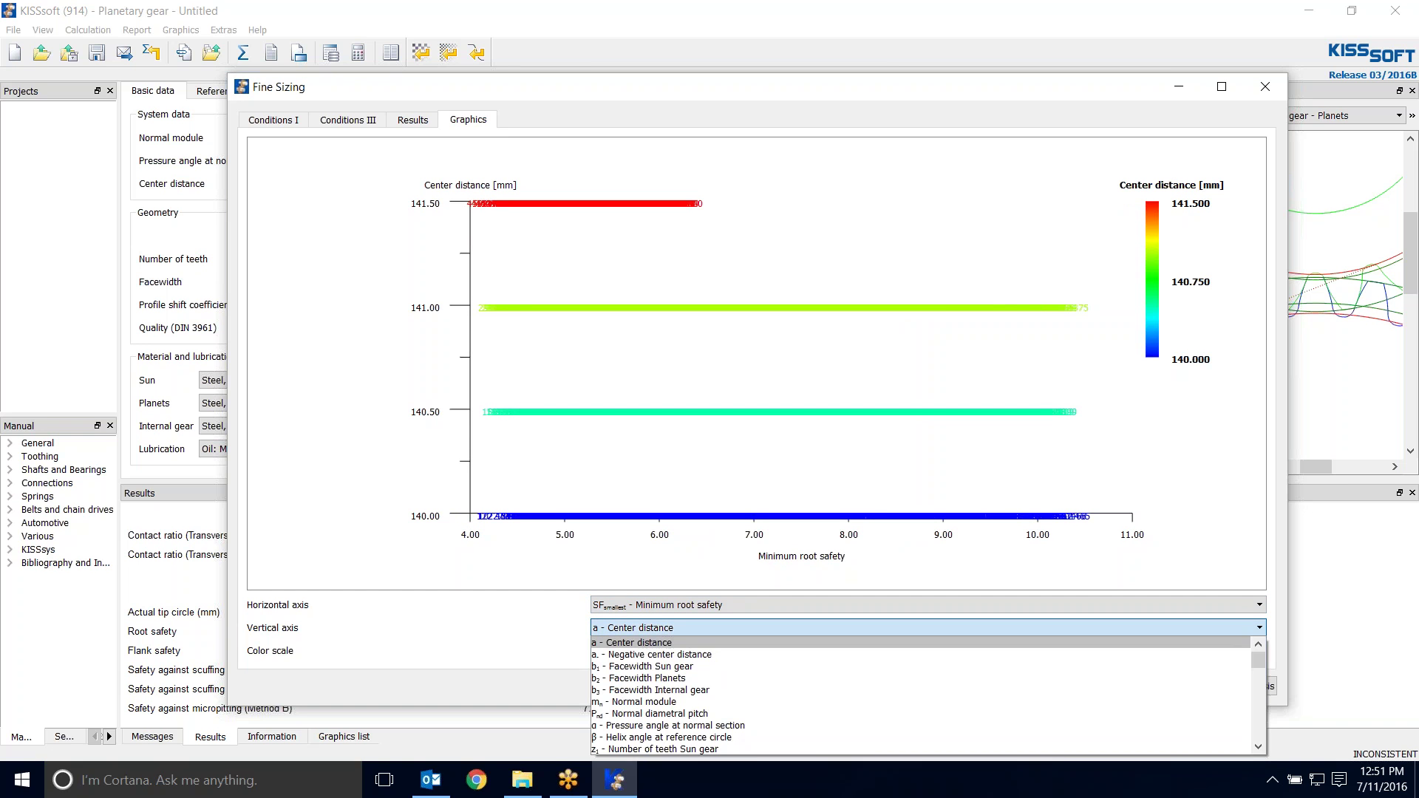
{"action": "scroll", "coordinate": [764, 691], "scroll_direction": "down", "scroll_amount": 10}
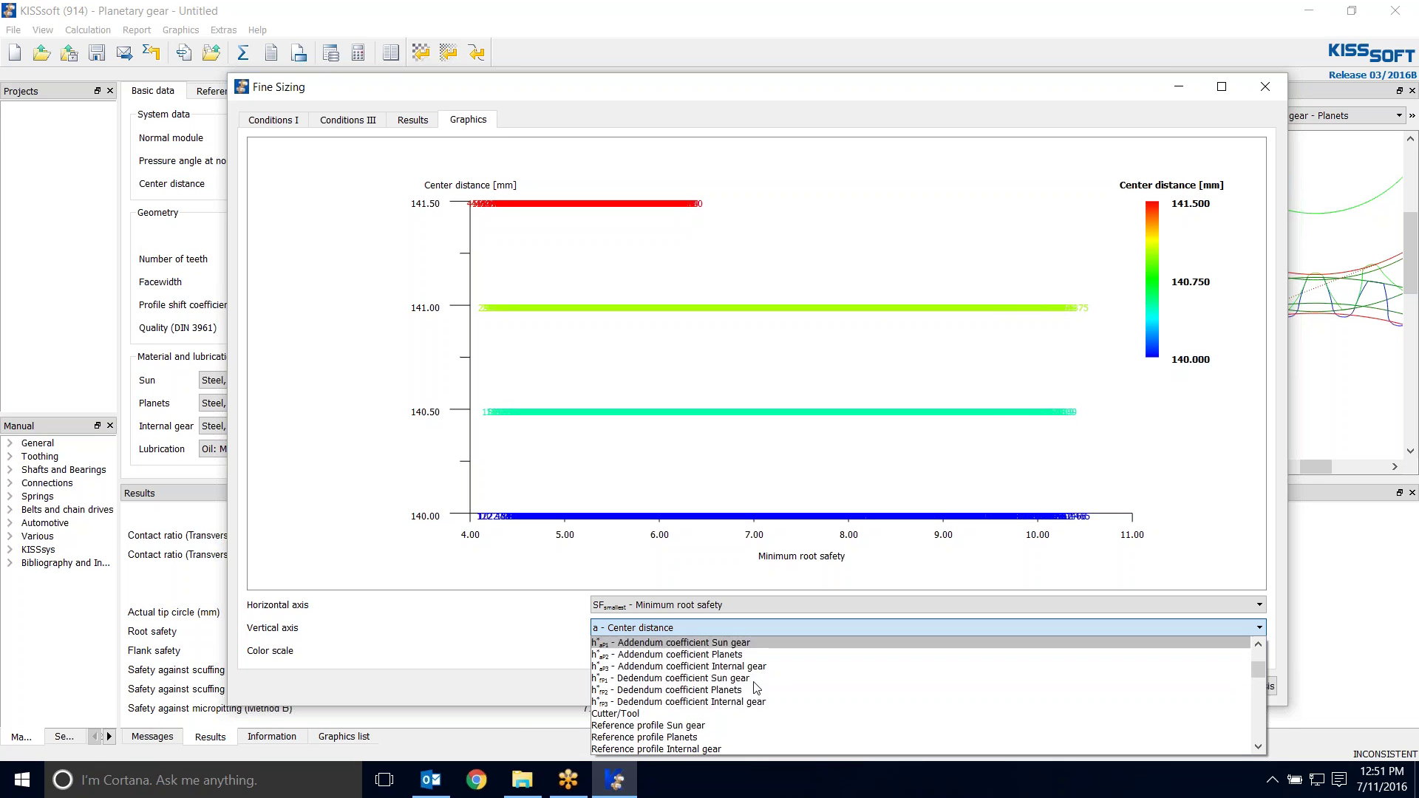
{"action": "scroll", "coordinate": [763, 692], "scroll_direction": "down", "scroll_amount": 6}
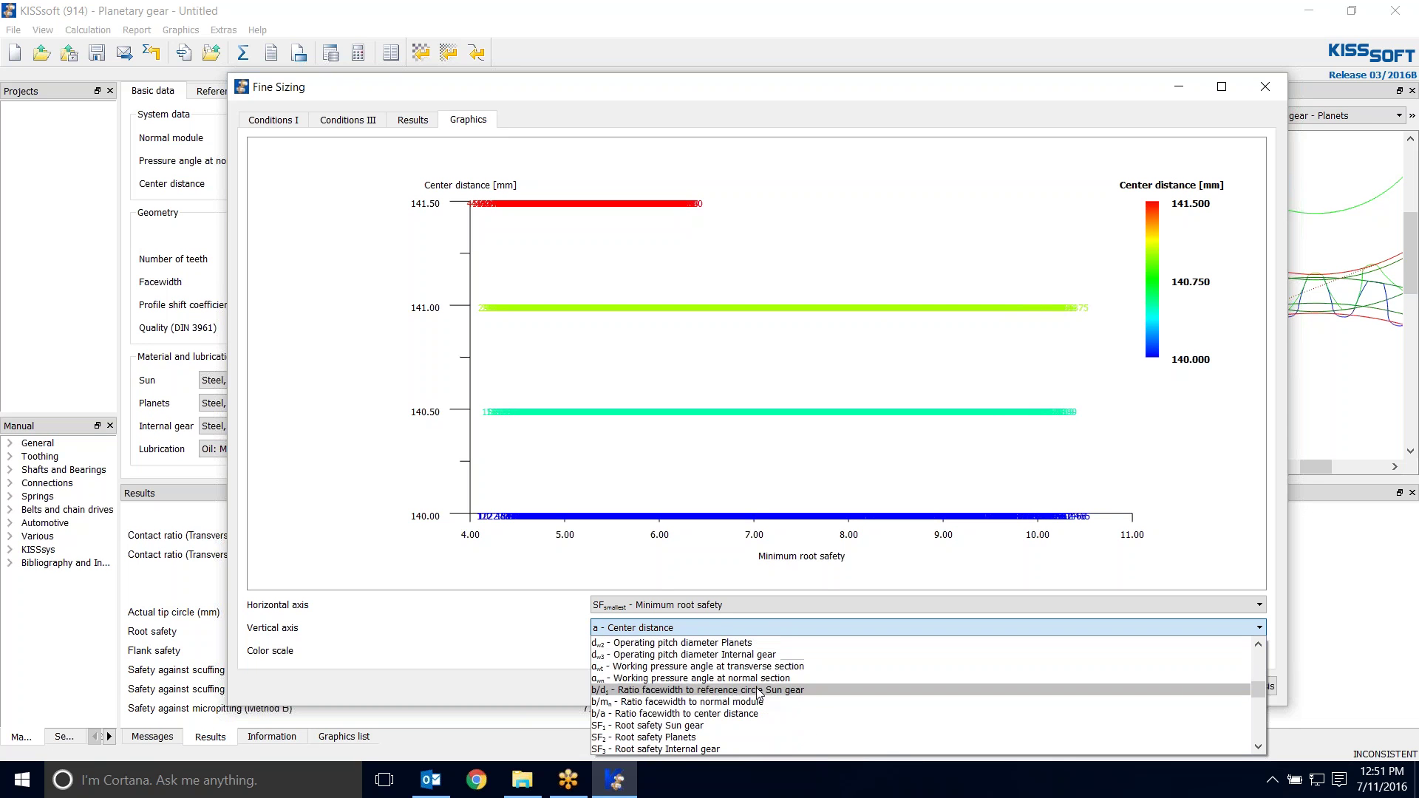
{"action": "scroll", "coordinate": [761, 691], "scroll_direction": "down", "scroll_amount": 1}
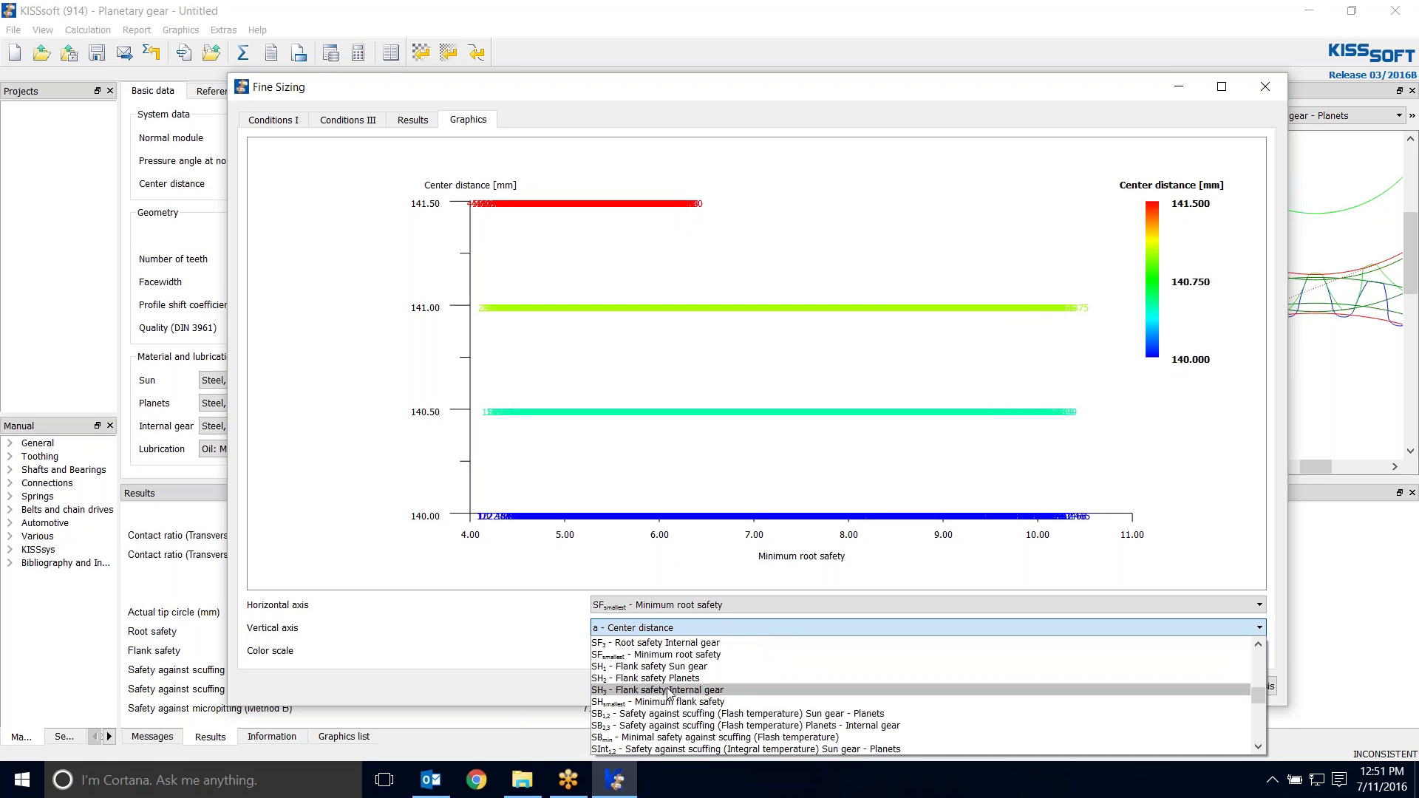
{"action": "left_click", "coordinate": [543, 706]}
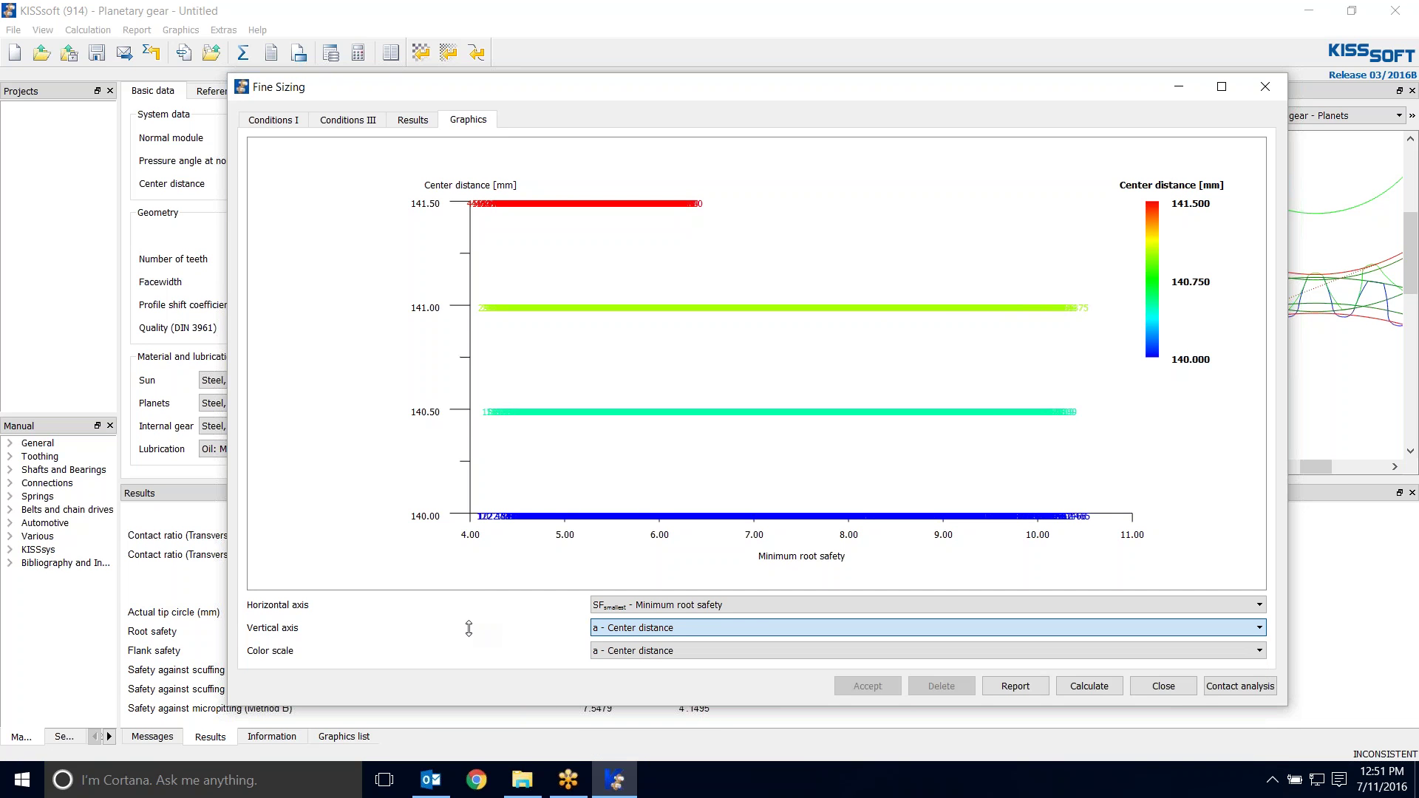
{"action": "key", "text": "Down"}
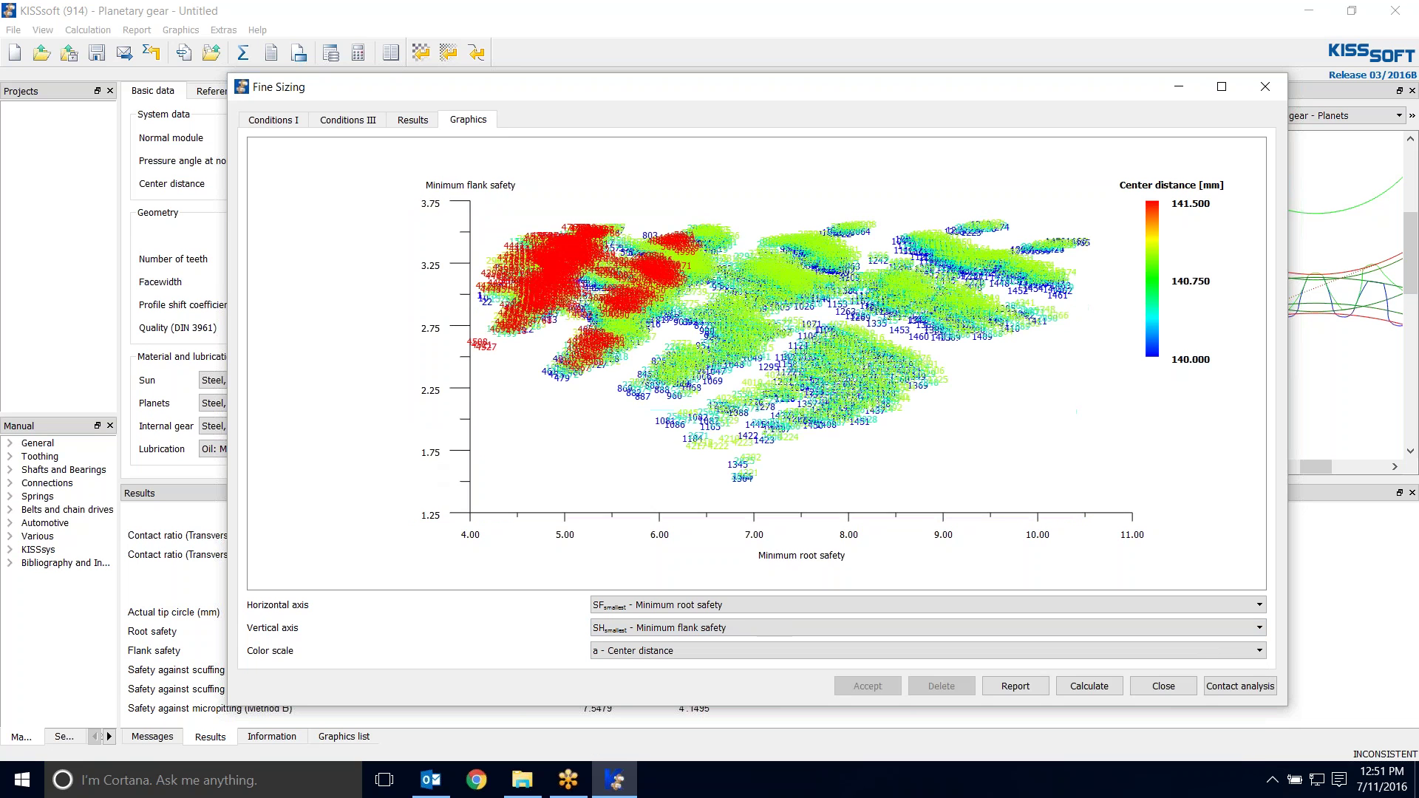
Step: Set the color scale of the solution graph to Normal module and inspect the resulting clusters
{"action": "left_click", "coordinate": [658, 657]}
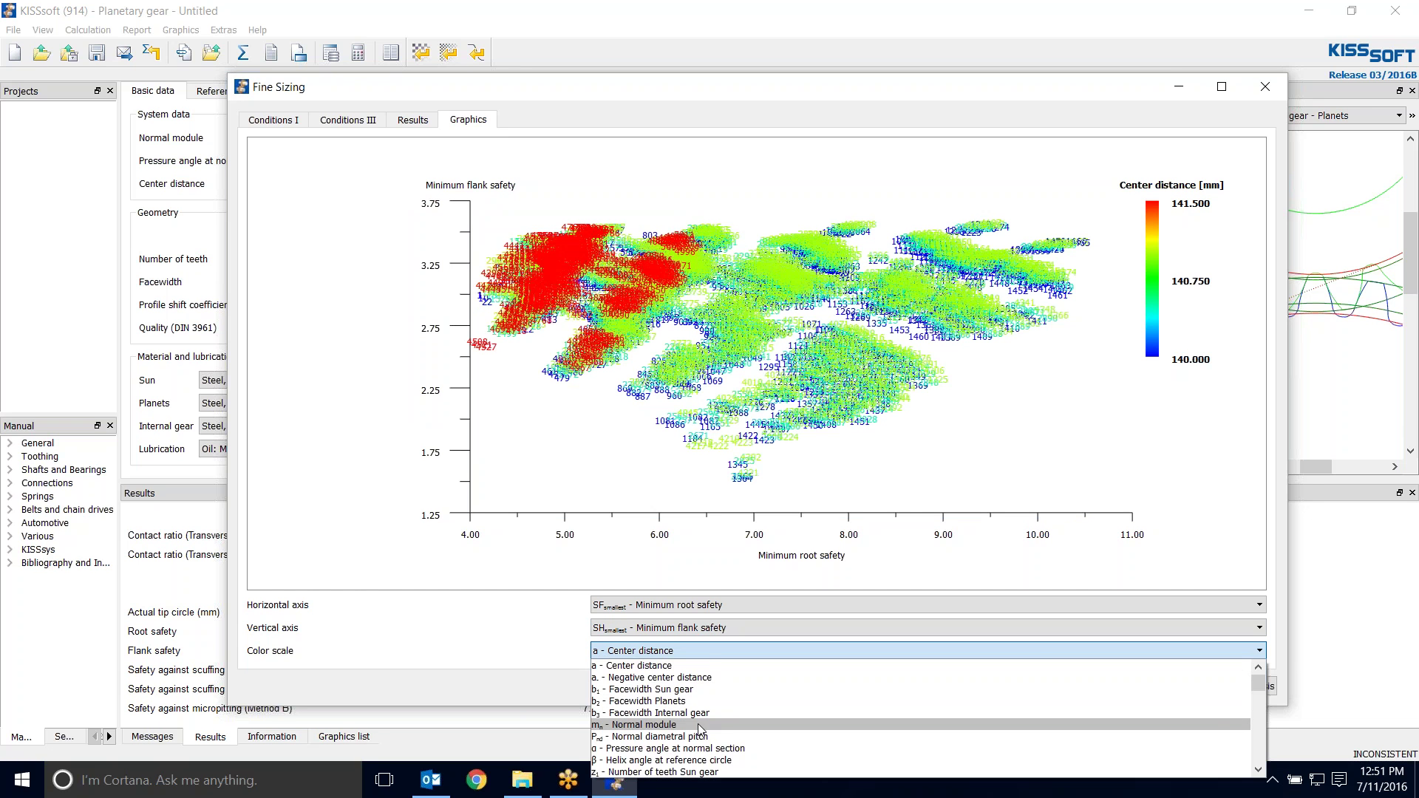
{"action": "key", "text": "Escape"}
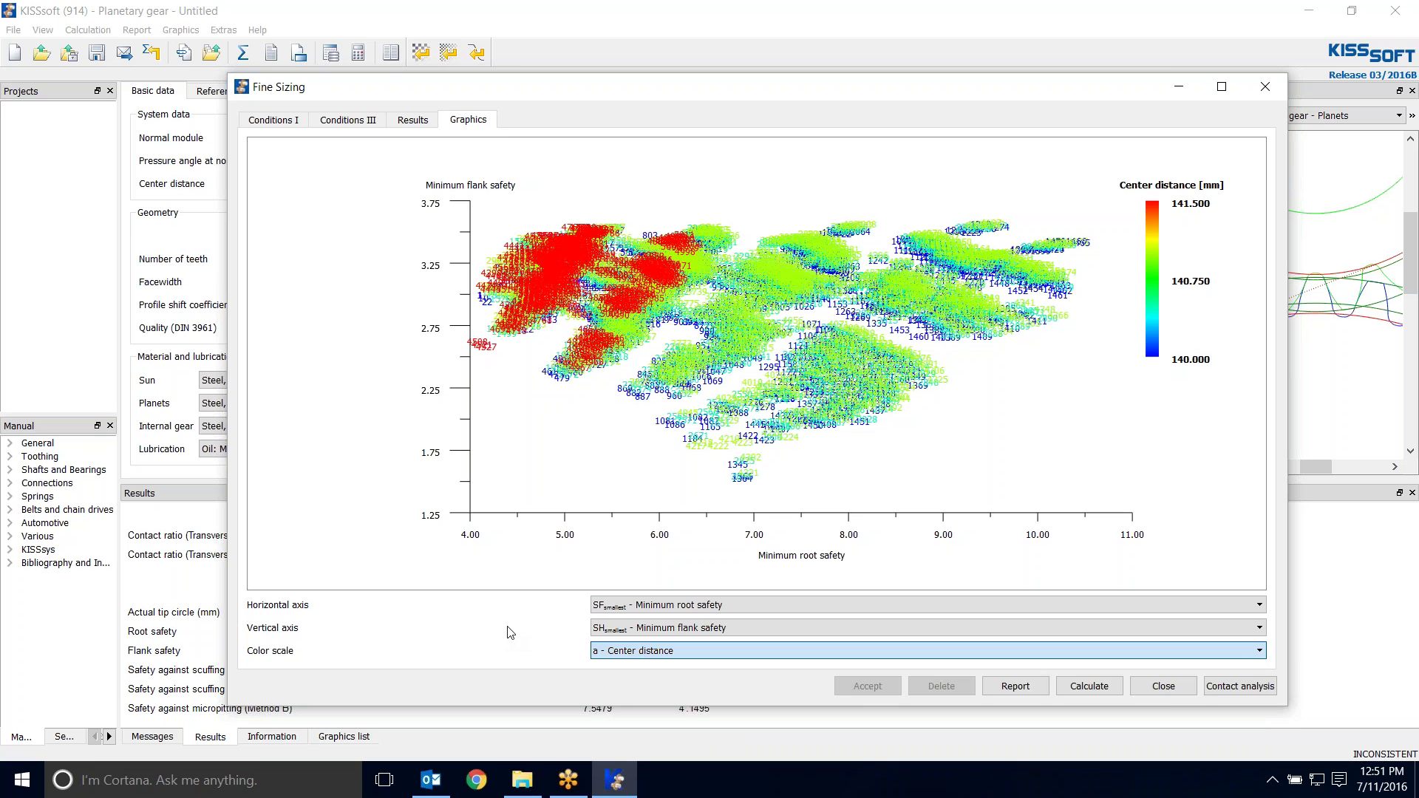
{"action": "key", "text": "Up"}
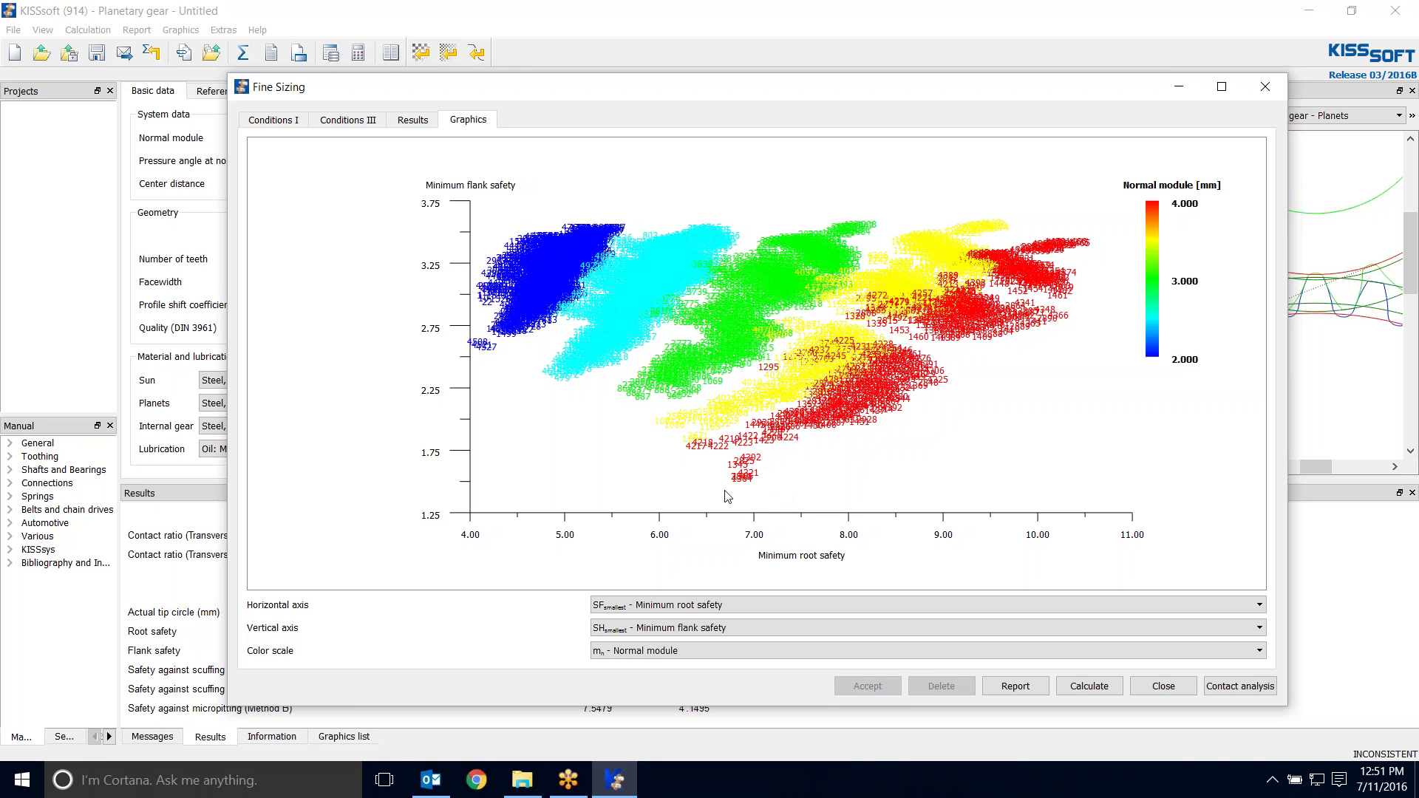
{"action": "scroll", "coordinate": [492, 355], "scroll_direction": "up", "scroll_amount": 1}
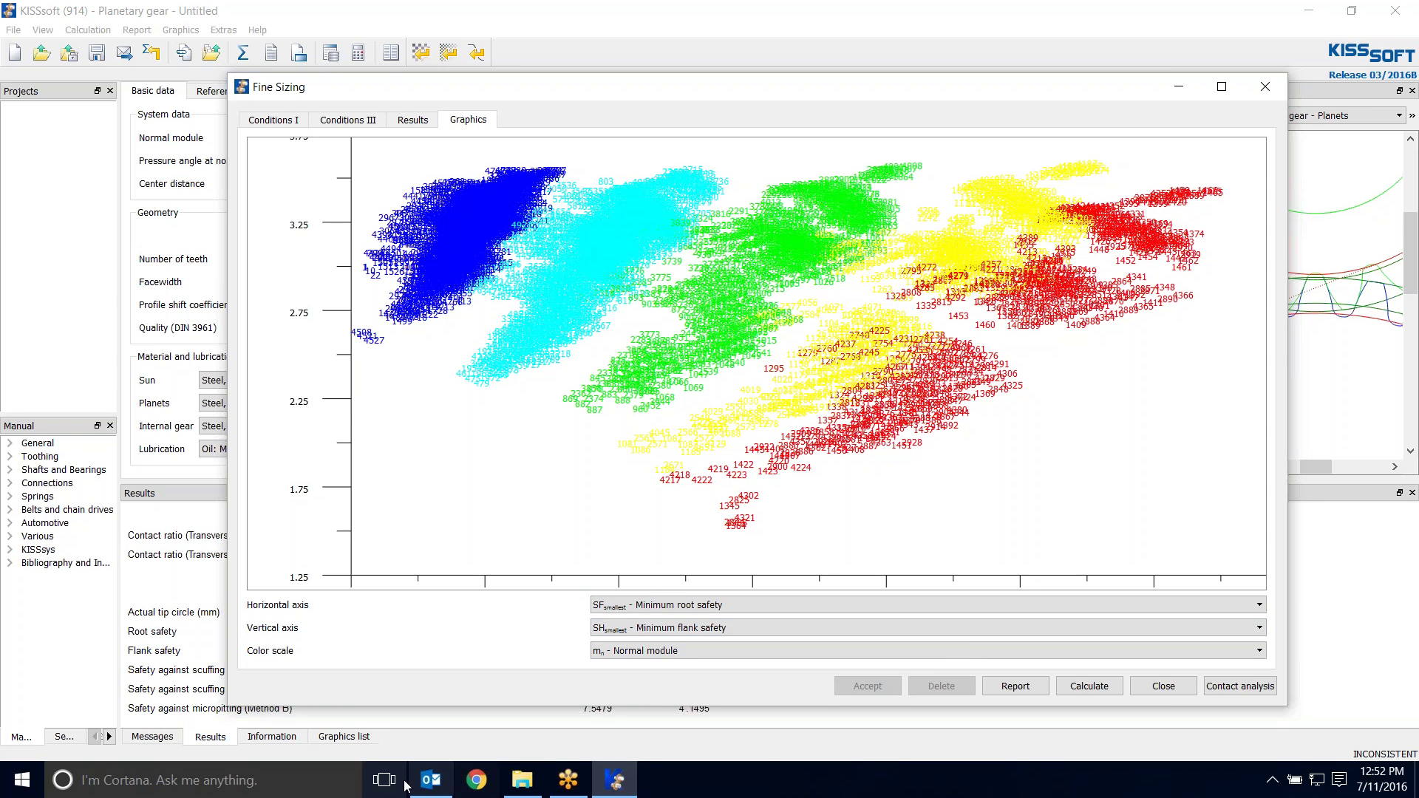
{"action": "left_click", "coordinate": [568, 779]}
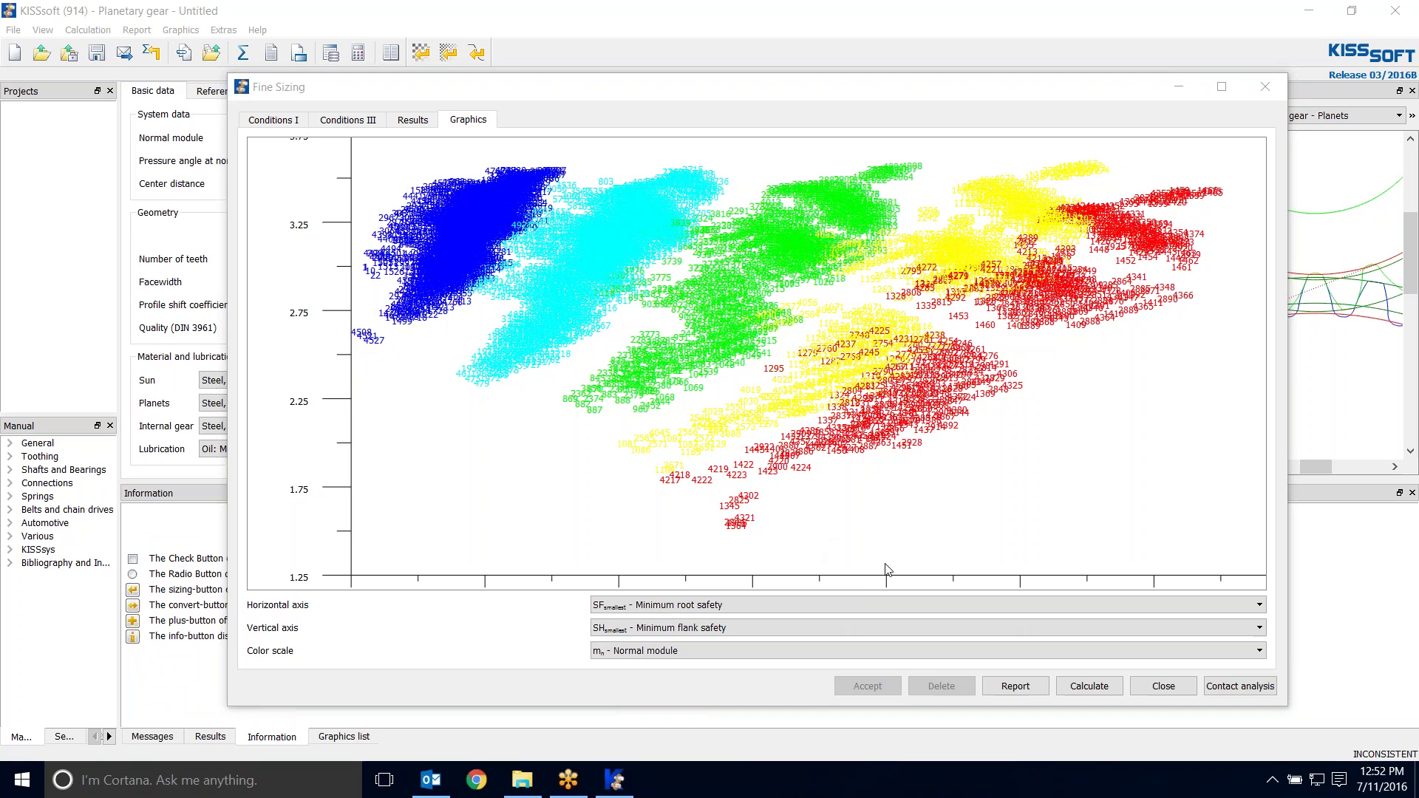
Step: Reposition the Fine Sizing dialog, return to the solution list and enable its solution number (Nr.) column
{"action": "left_click_drag", "start_coordinate": [789, 94], "coordinate": [614, 25]}
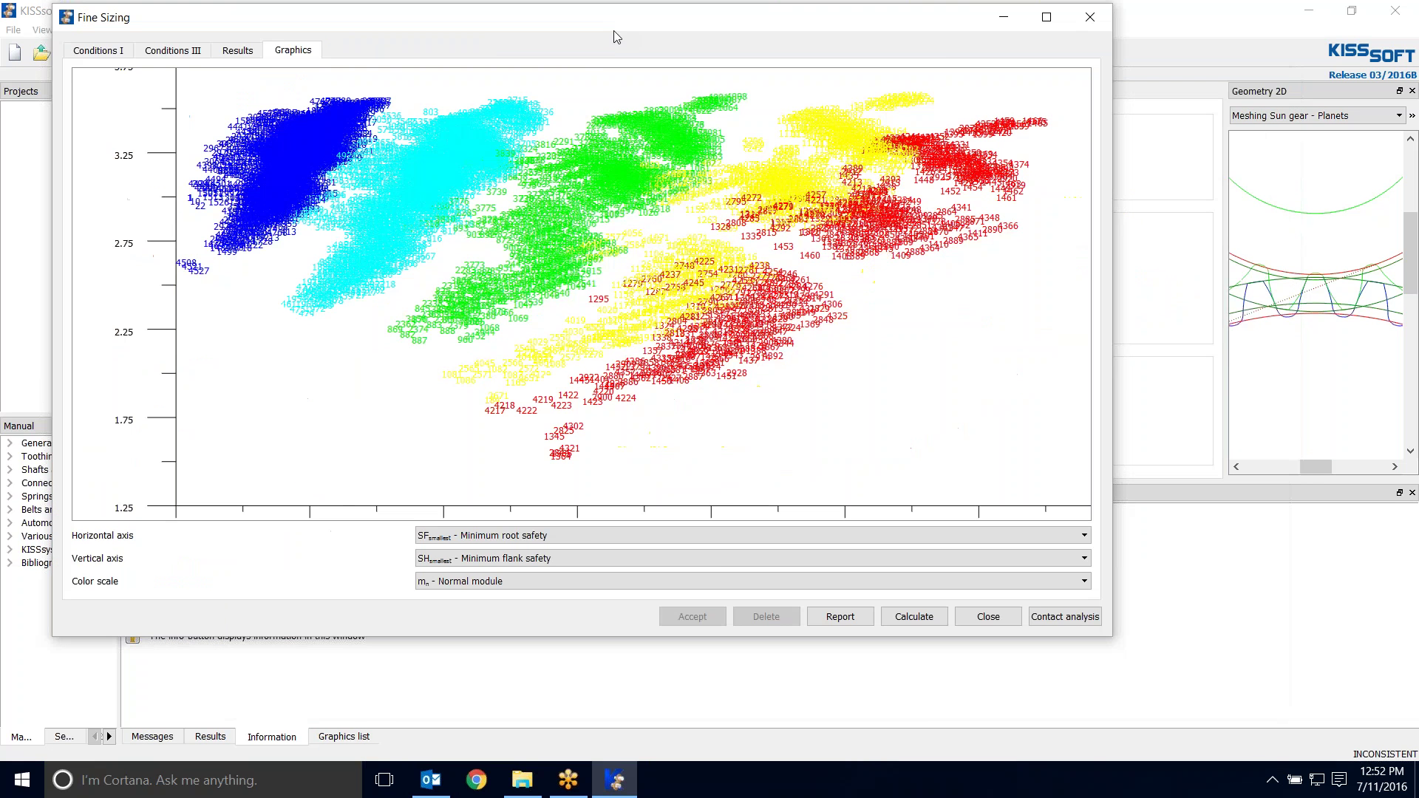
{"action": "left_click", "coordinate": [237, 53]}
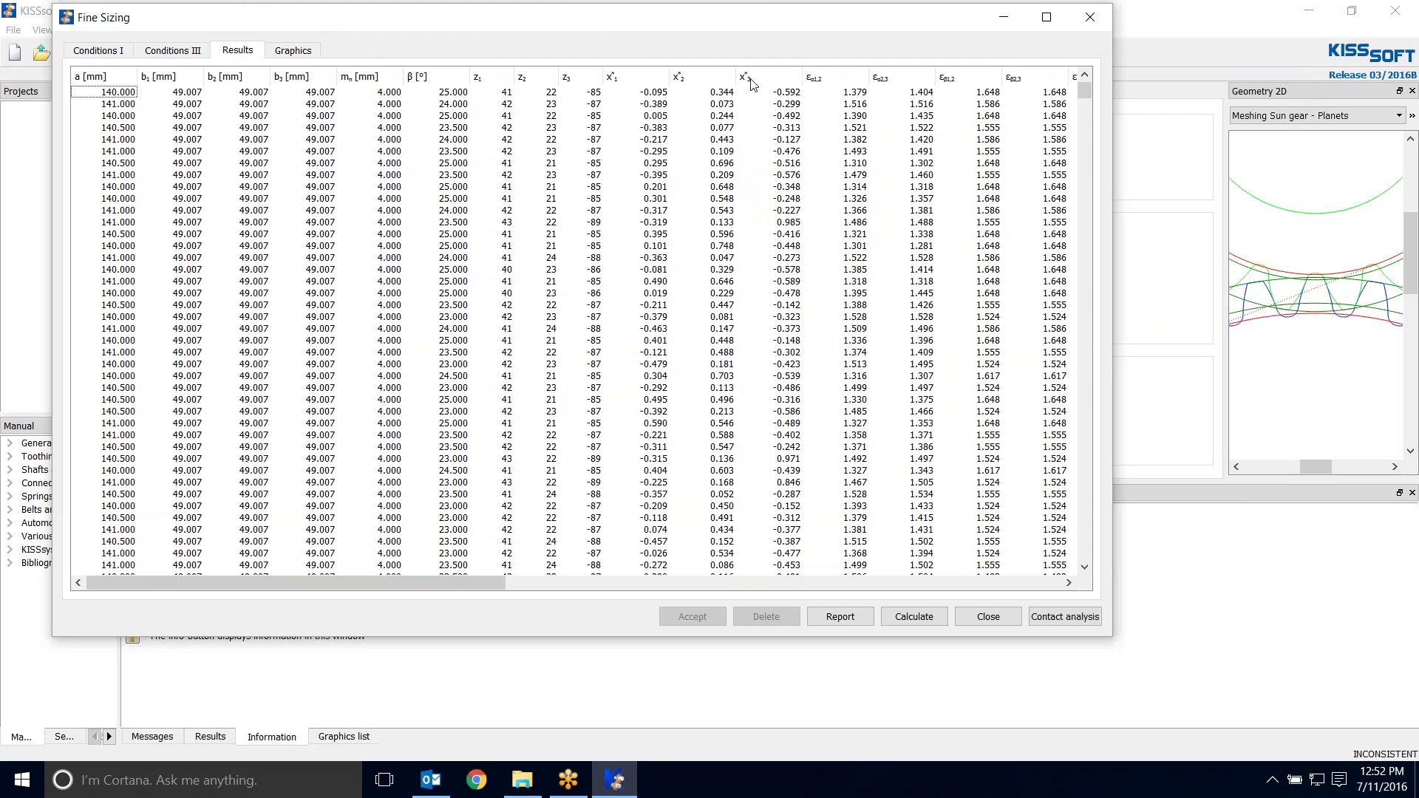
{"action": "right_click", "coordinate": [116, 76]}
{"action": "left_click", "coordinate": [557, 600]}
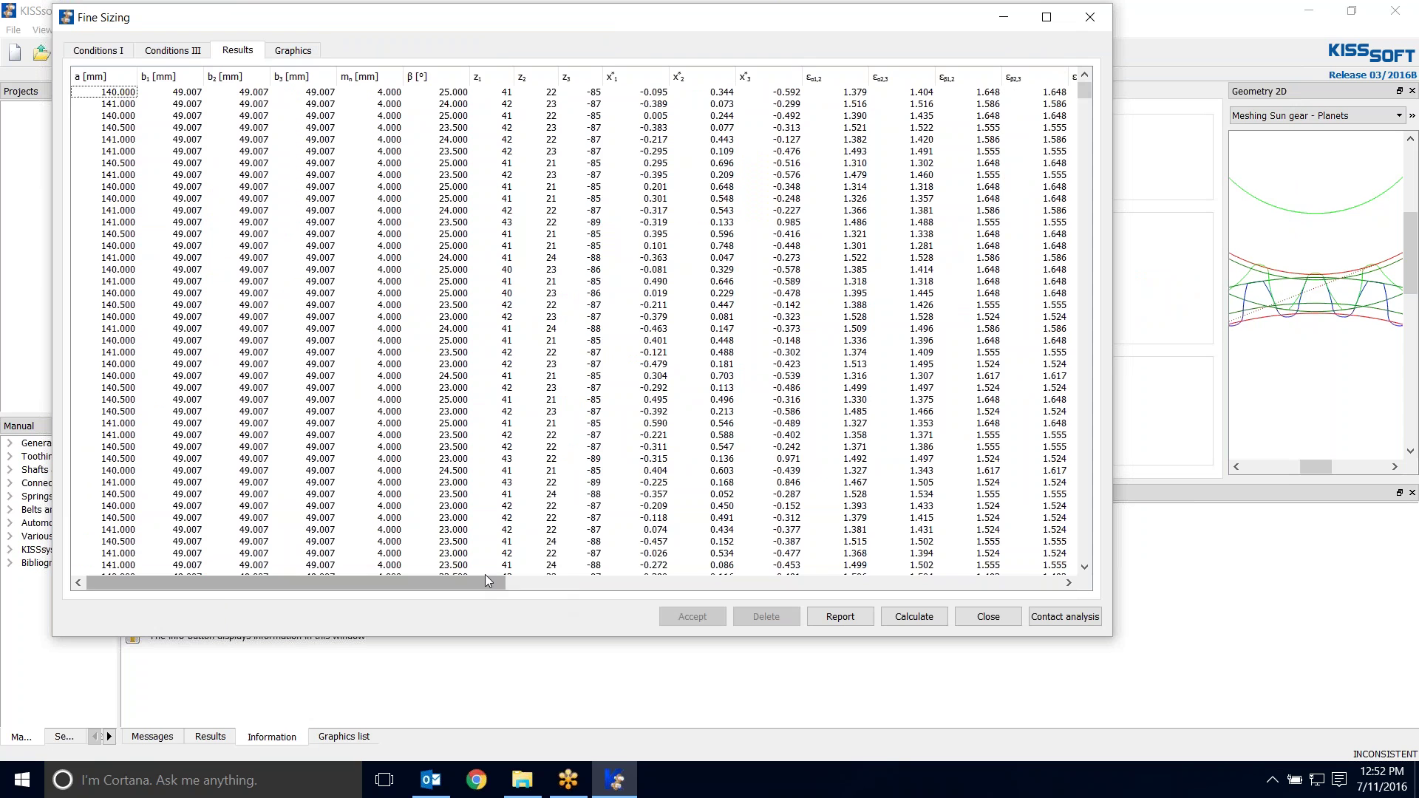
{"action": "mouse_move", "coordinate": [118, 583]}
{"action": "left_mouse_down"}
{"action": "mouse_move", "coordinate": [174, 591]}
{"action": "mouse_move", "coordinate": [113, 591]}
{"action": "left_mouse_up"}
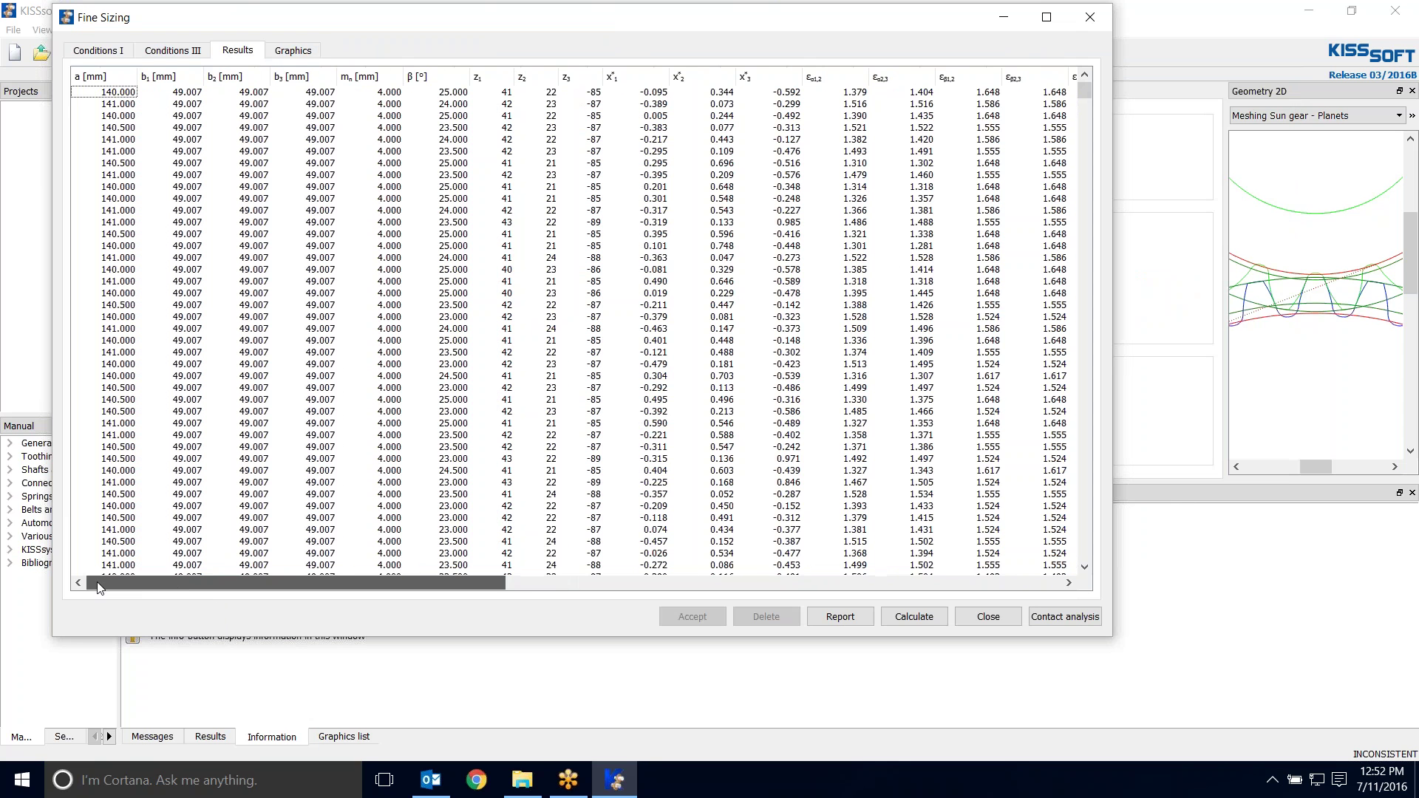
{"action": "right_click", "coordinate": [81, 130]}
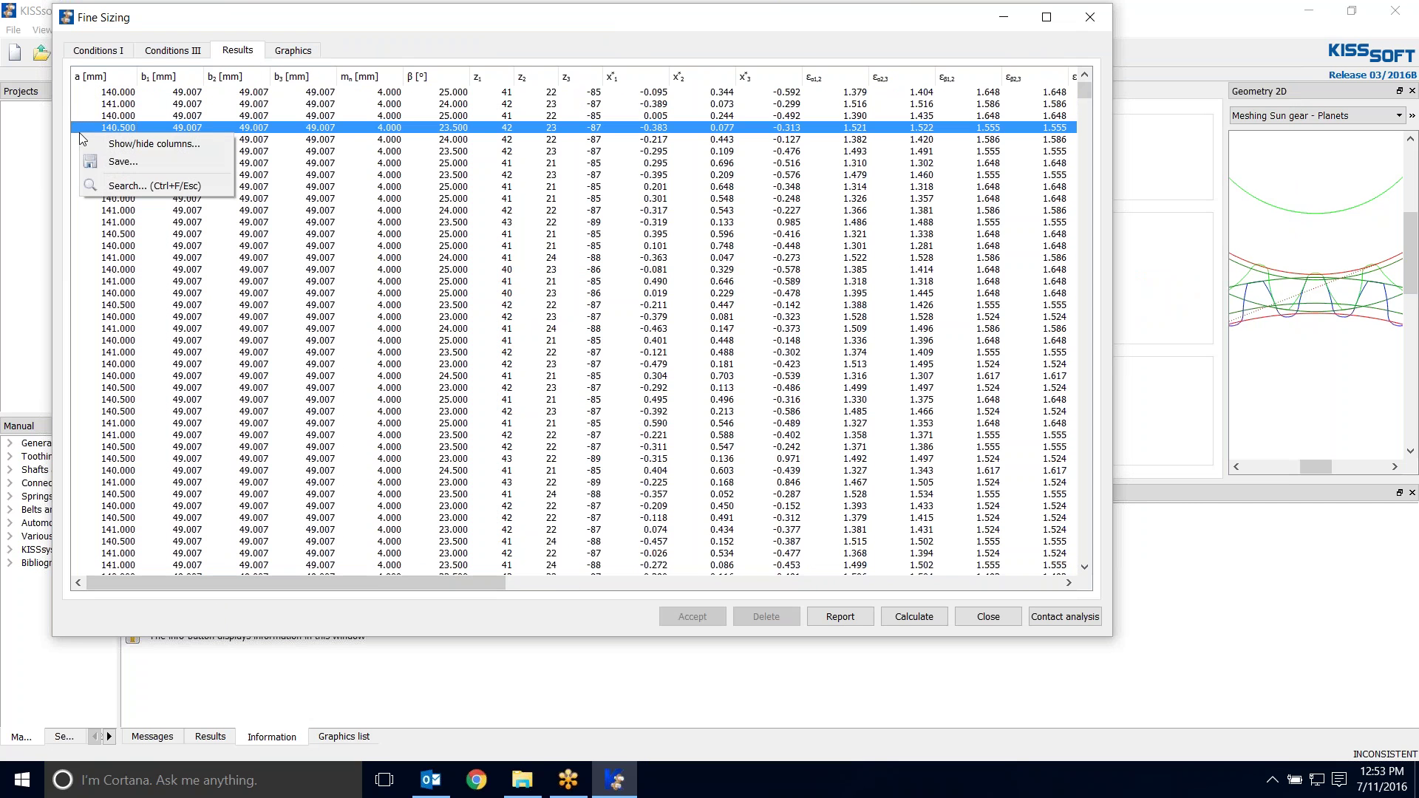
{"action": "left_click", "coordinate": [126, 145]}
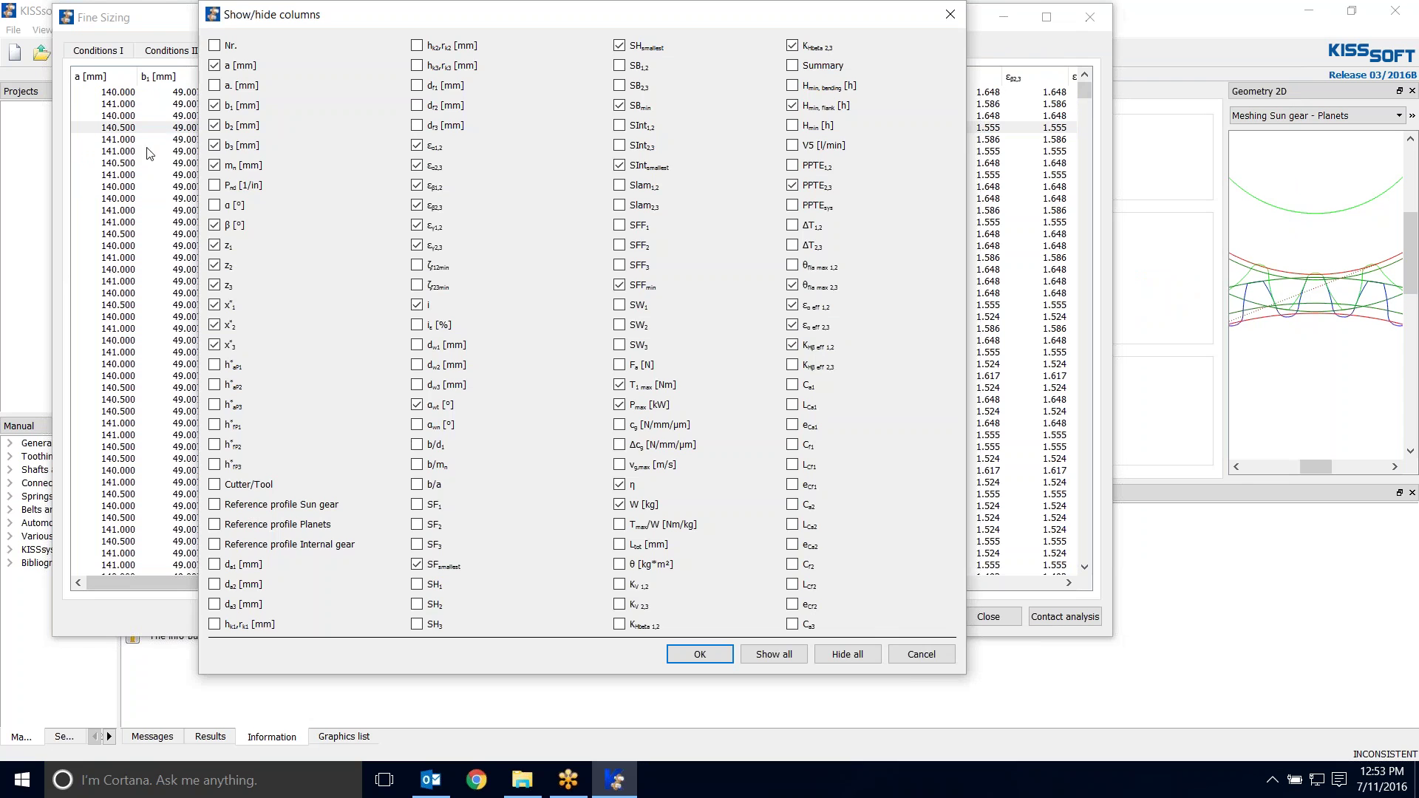
{"action": "left_click", "coordinate": [216, 46]}
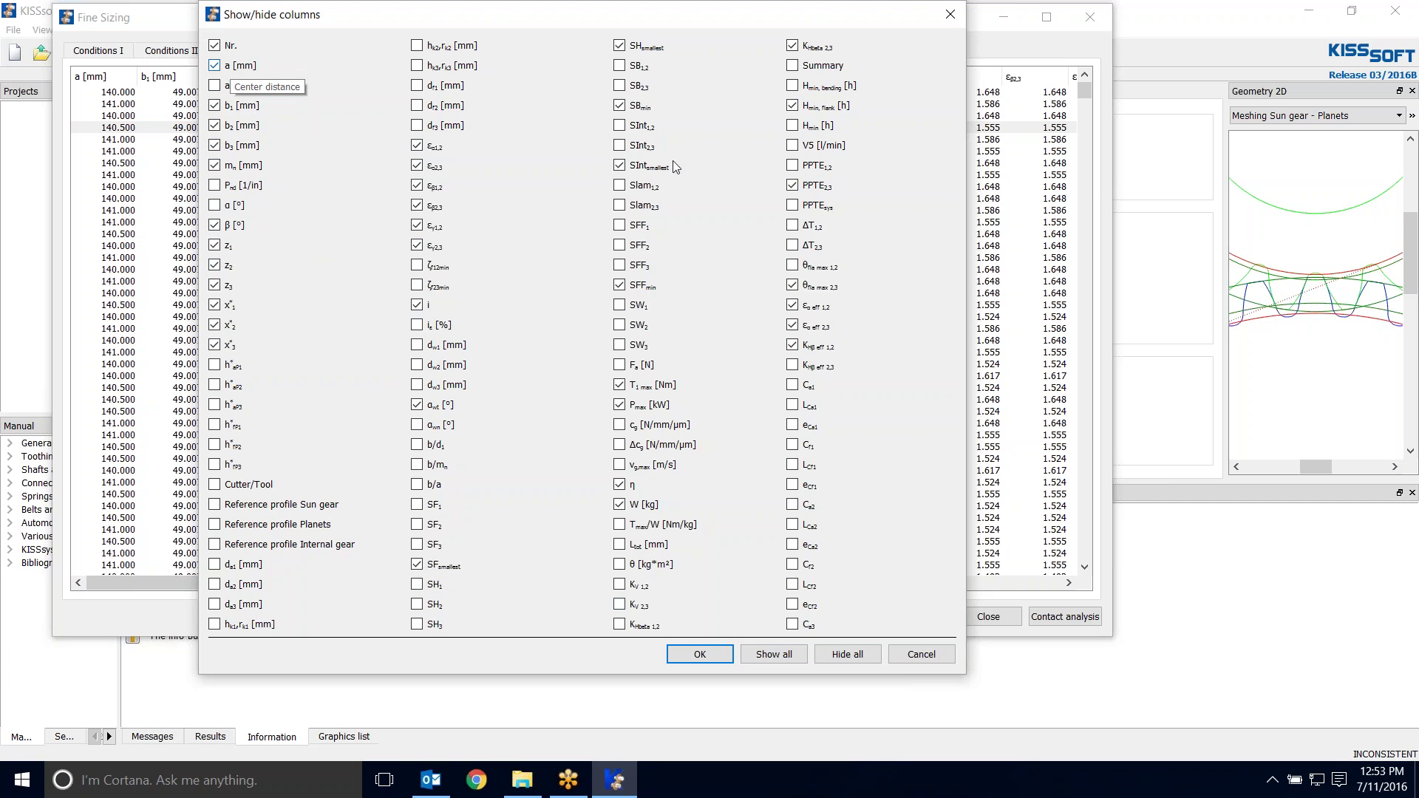
Step: Deselect the face load factor 2,3, minimum flank life, PPTE 2,3 and maximum flash temperature columns for the solution list
{"action": "left_click", "coordinate": [793, 46]}
{"action": "left_click", "coordinate": [792, 106]}
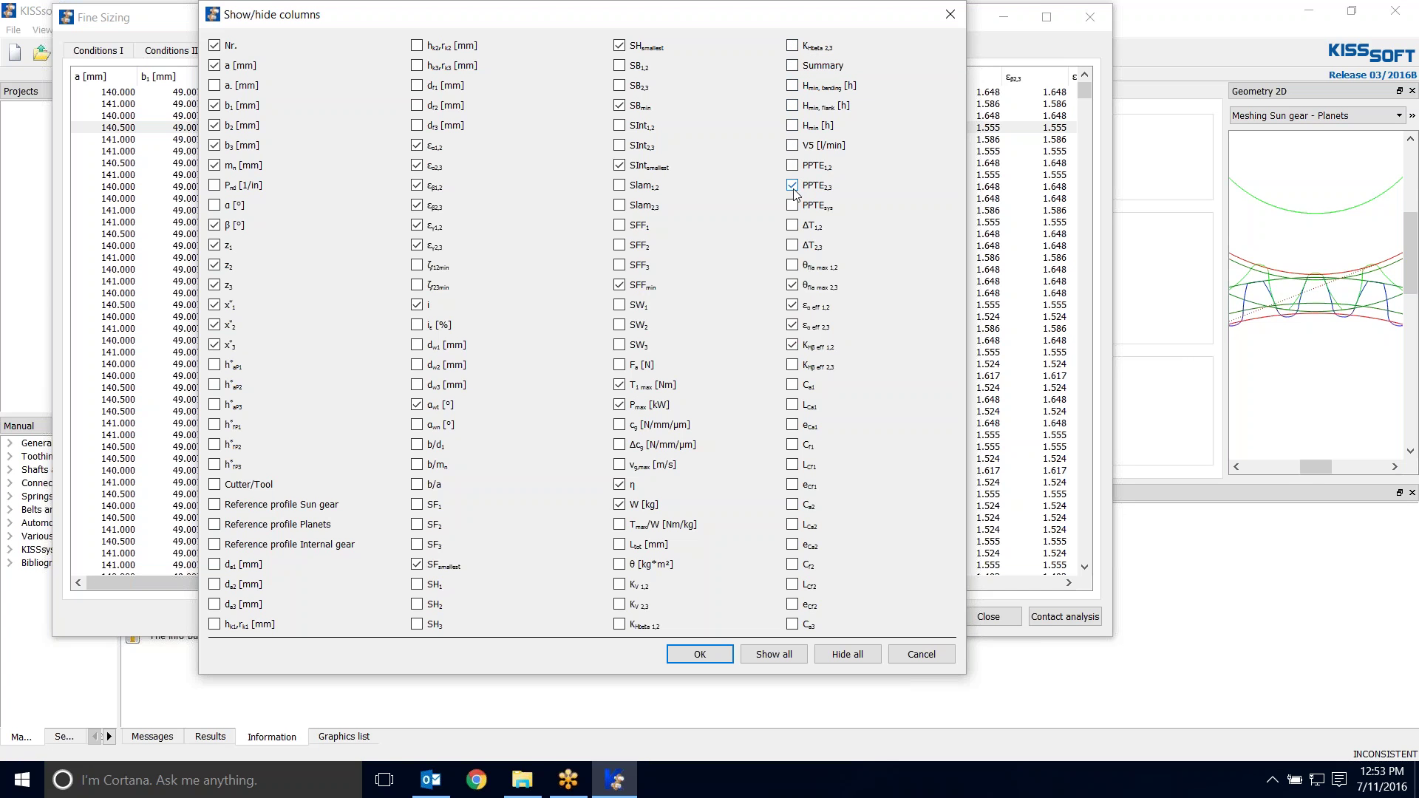
{"action": "left_click", "coordinate": [792, 286]}
{"action": "left_click", "coordinate": [792, 324]}
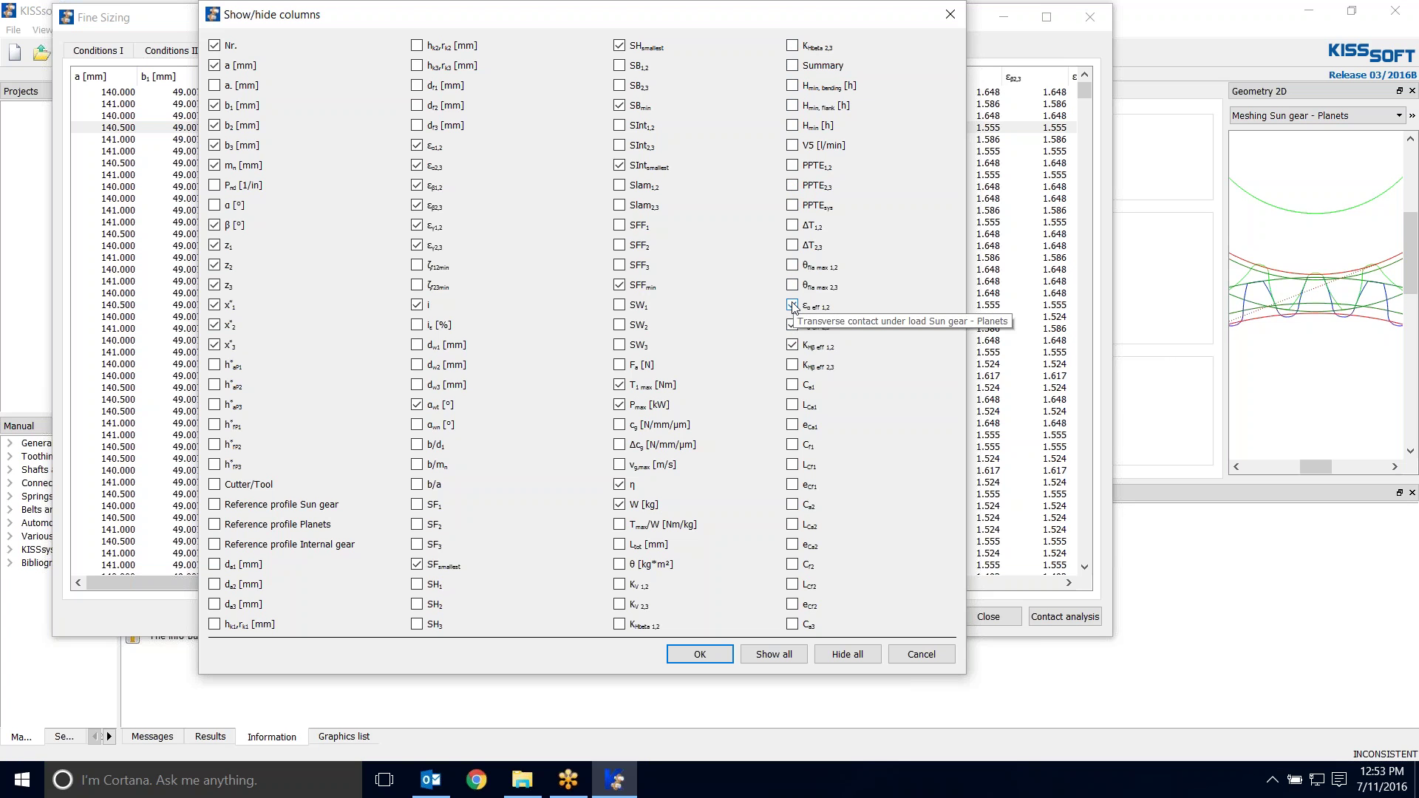
Step: Deselect the maximum power, maximum torque, efficiency, weight and pressure angle columns and apply the column selection
{"action": "left_click", "coordinate": [619, 406]}
{"action": "left_click", "coordinate": [619, 385]}
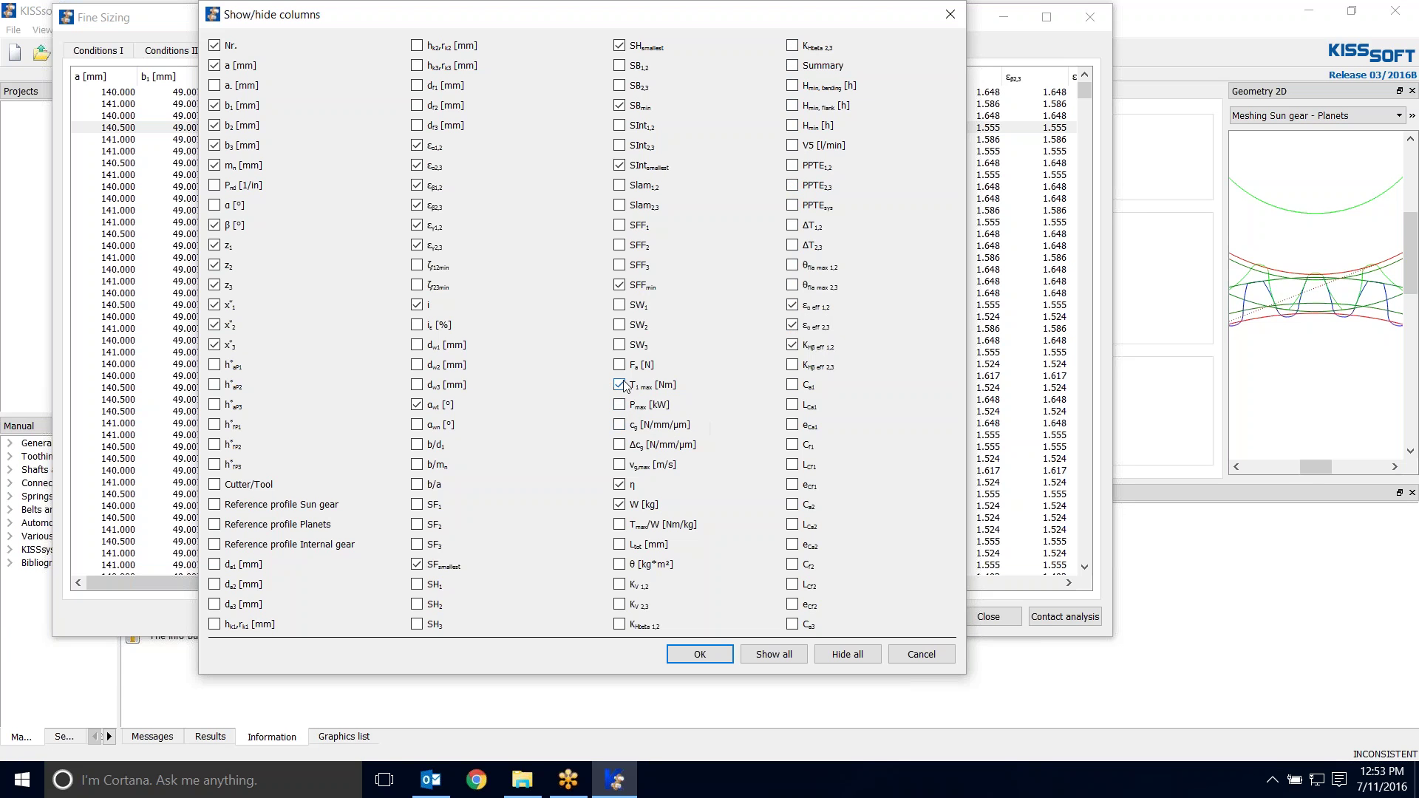
{"action": "left_click", "coordinate": [619, 484]}
{"action": "left_click", "coordinate": [674, 503]}
{"action": "left_click", "coordinate": [416, 405]}
{"action": "left_click", "coordinate": [699, 654]}
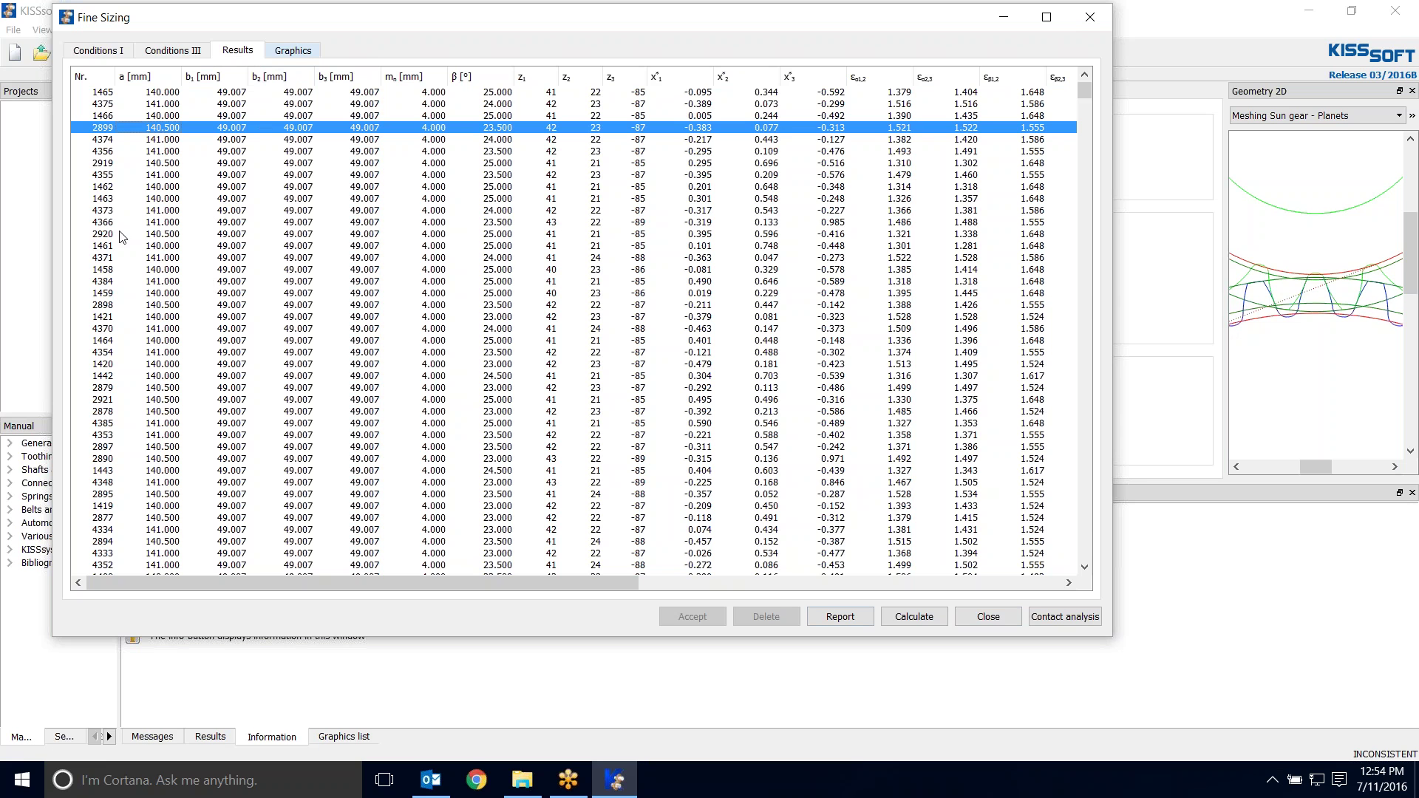
Step: Examine the solution graph around the lowest root safety values to find a candidate solution number
{"action": "left_click", "coordinate": [290, 52]}
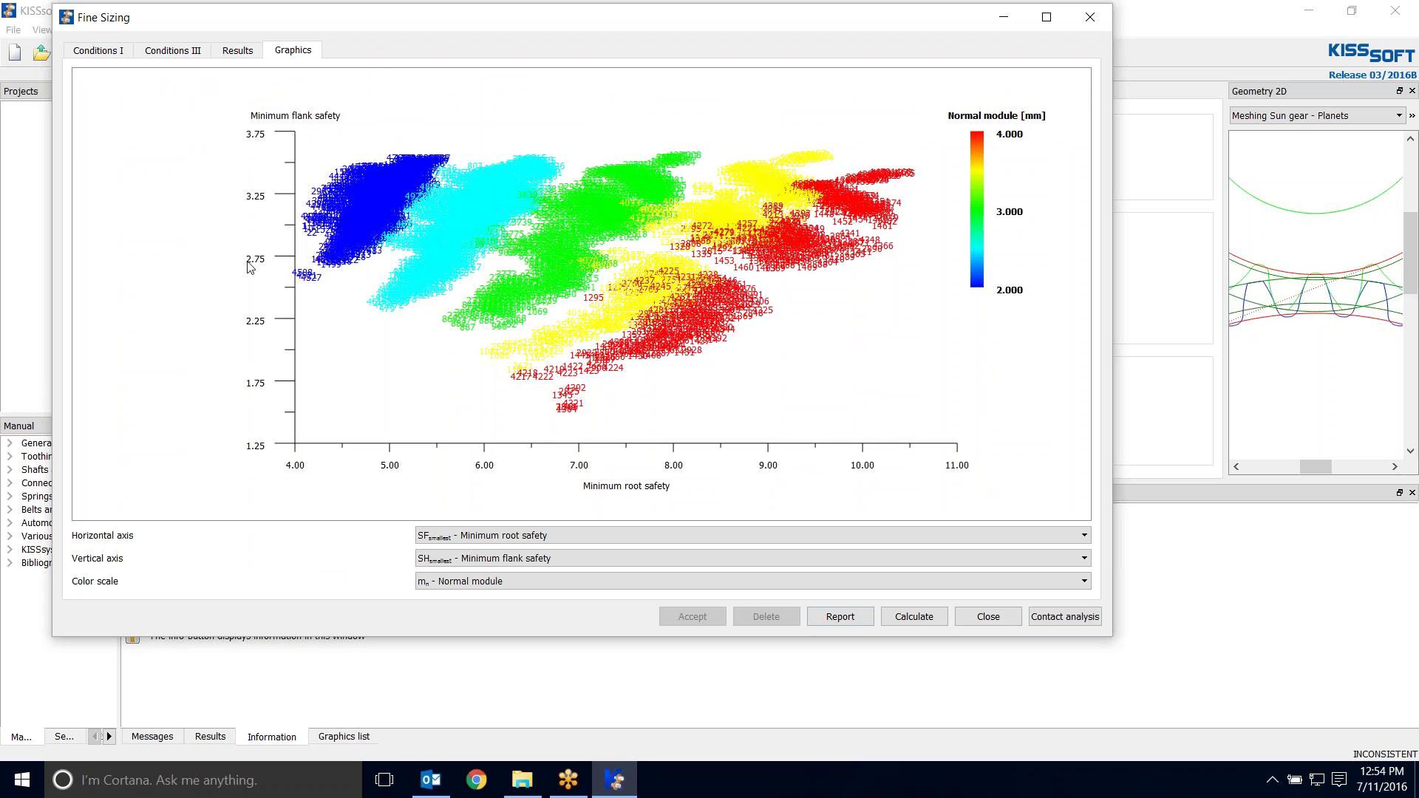
{"action": "scroll", "coordinate": [308, 284], "scroll_direction": "down", "scroll_amount": 3}
{"action": "scroll", "coordinate": [419, 283], "scroll_direction": "up", "scroll_amount": 5}
{"action": "scroll", "coordinate": [419, 278], "scroll_direction": "up", "scroll_amount": 3}
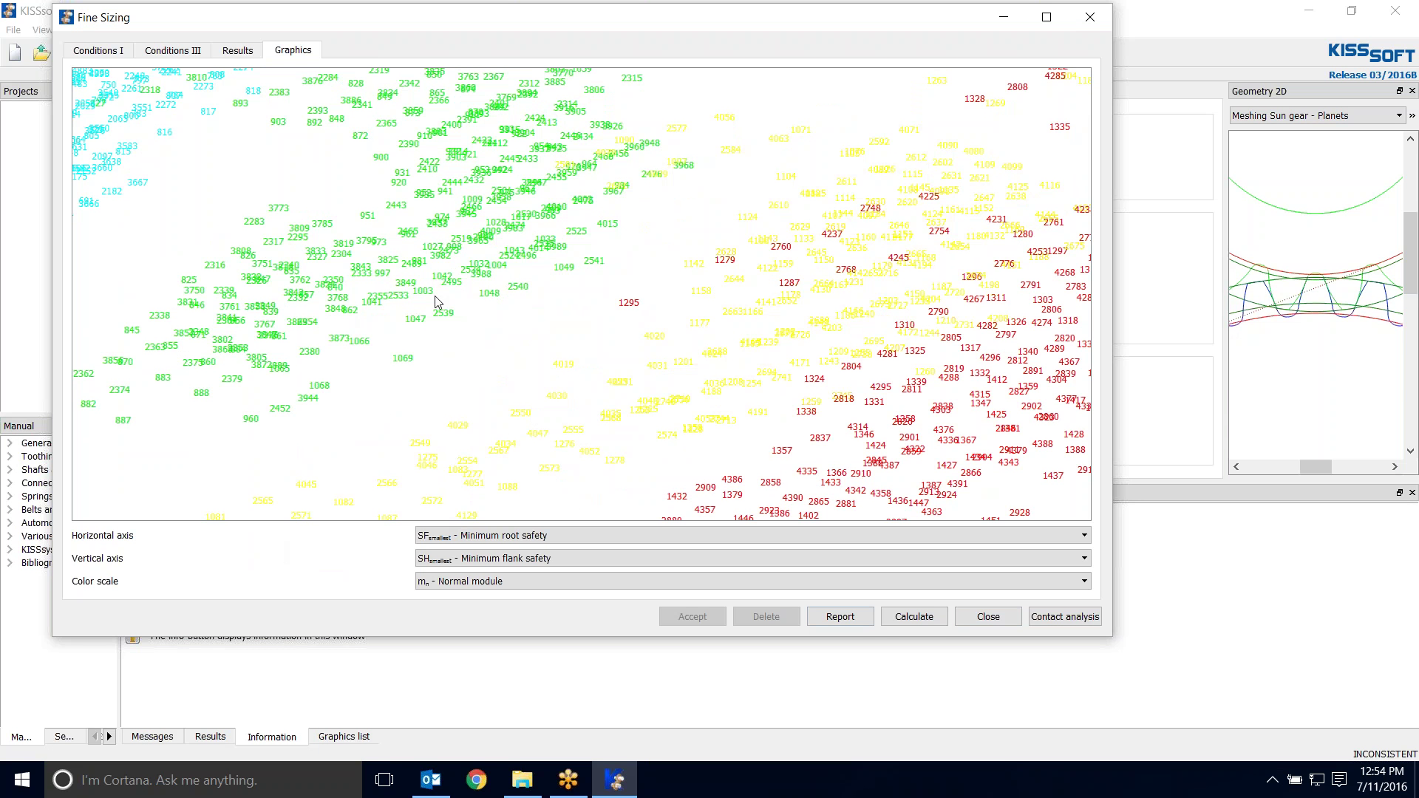
{"action": "right_click", "coordinate": [553, 325]}
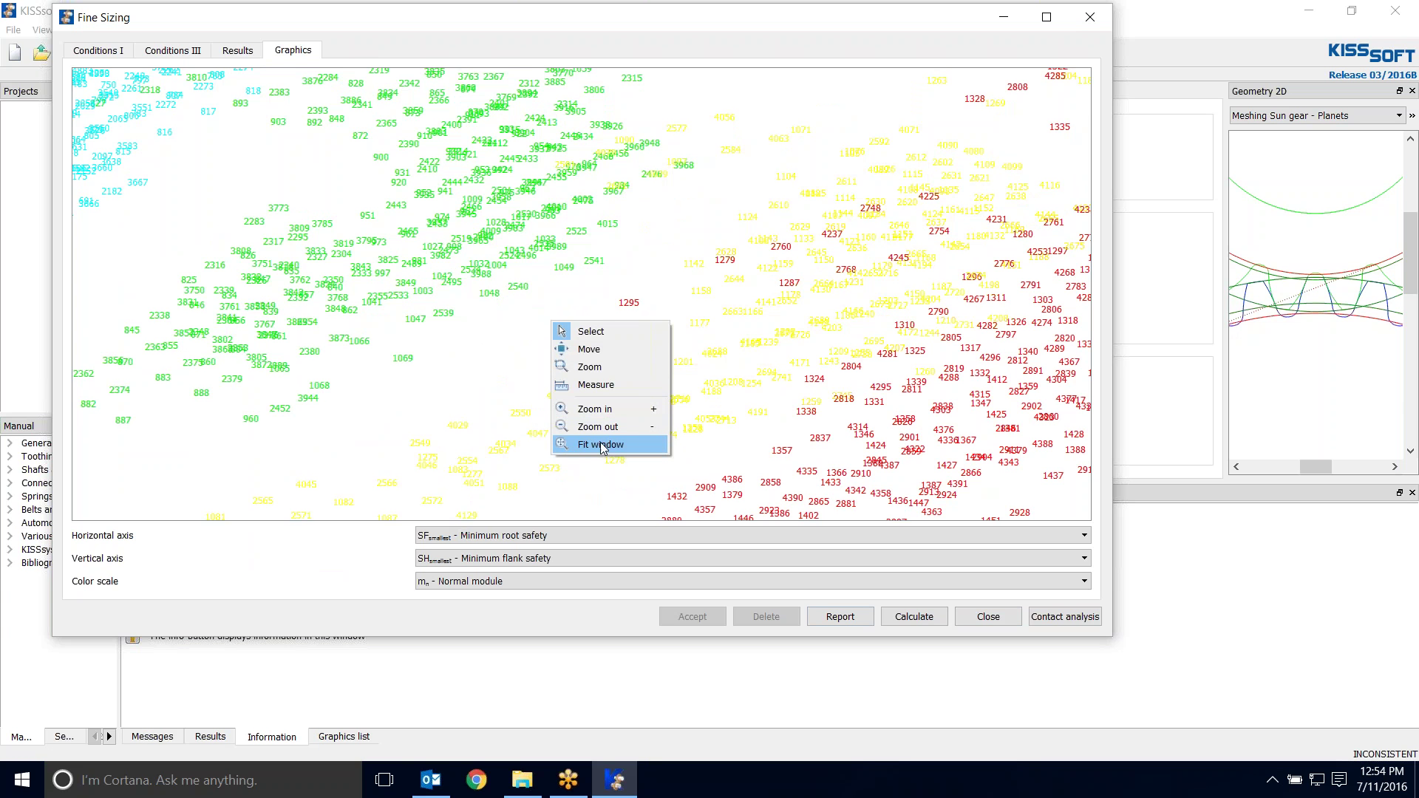
{"action": "left_click", "coordinate": [589, 349]}
{"action": "left_click_drag", "start_coordinate": [572, 346], "coordinate": [1032, 393]}
{"action": "left_click_drag", "start_coordinate": [96, 185], "coordinate": [445, 294]}
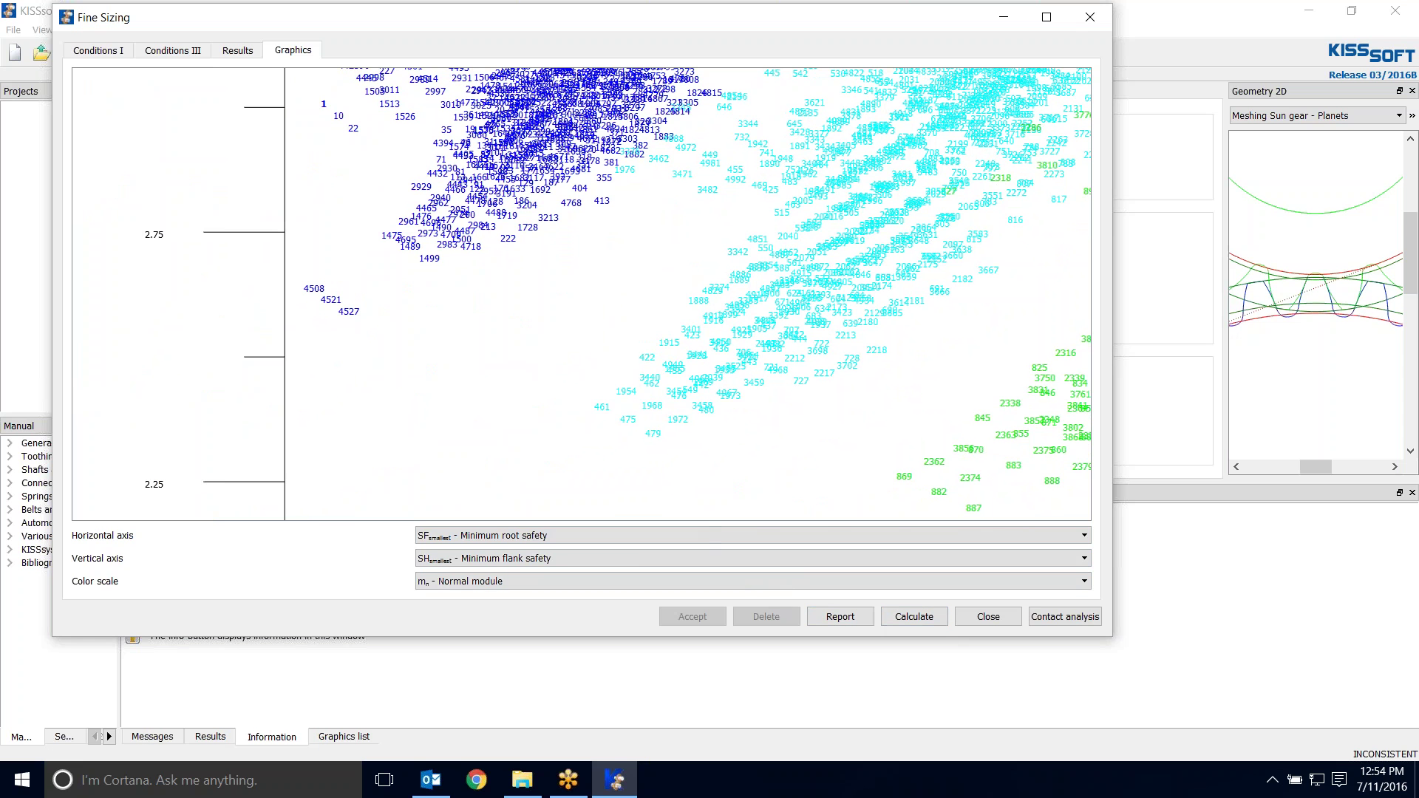
Step: Sort the solution list by number and accept solution 4527 for the planetary gear set
{"action": "left_click", "coordinate": [235, 51]}
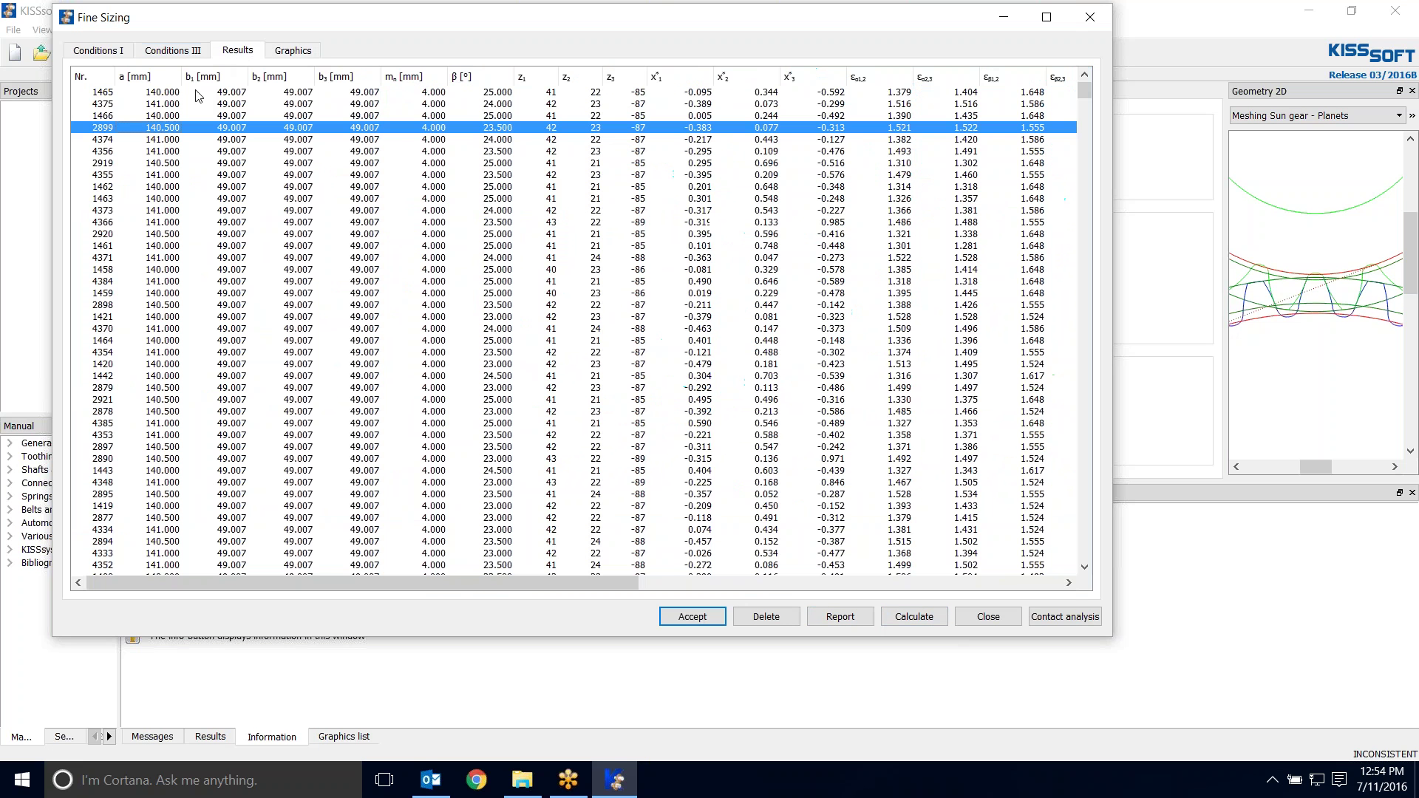
{"action": "left_click", "coordinate": [103, 77]}
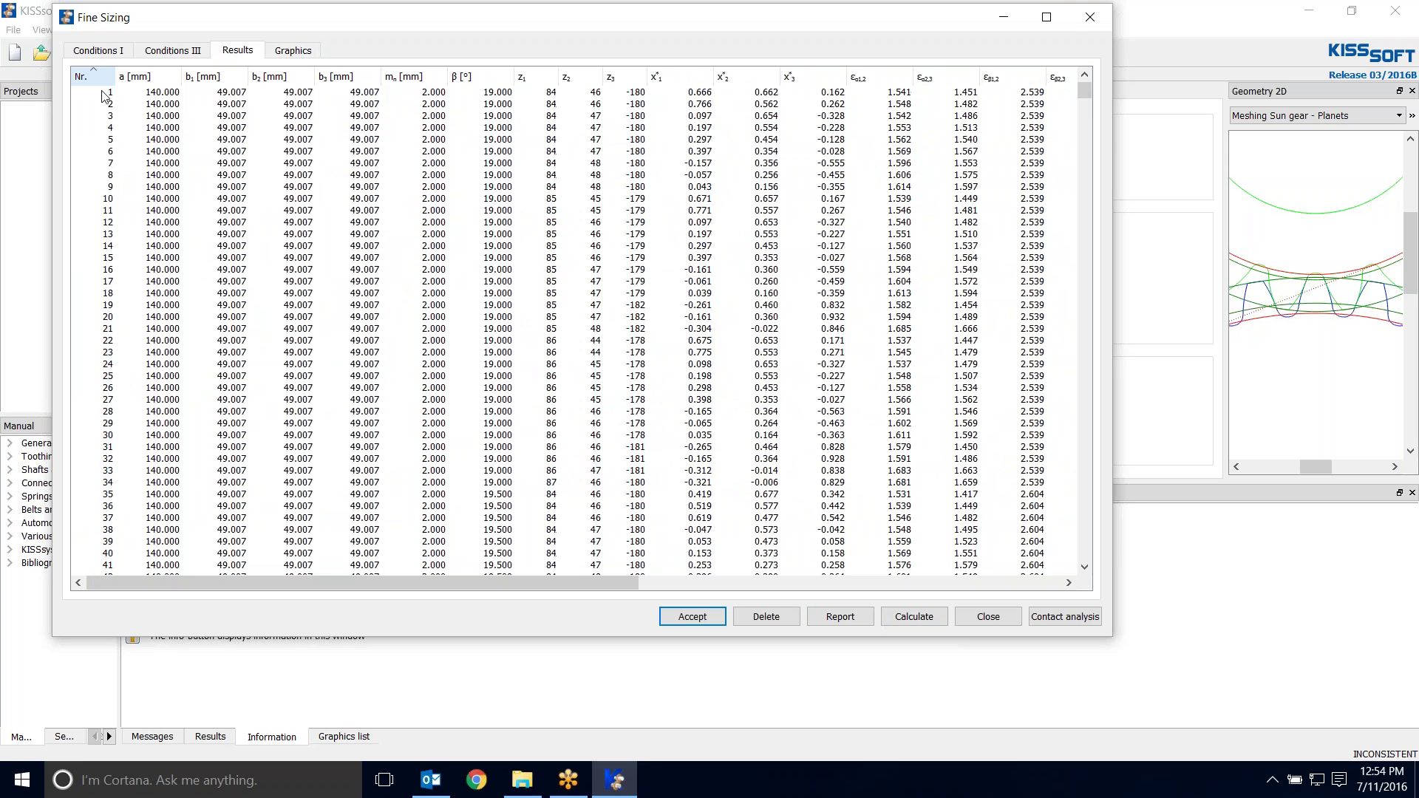
{"action": "left_click_drag", "start_coordinate": [1086, 87], "coordinate": [1106, 565]}
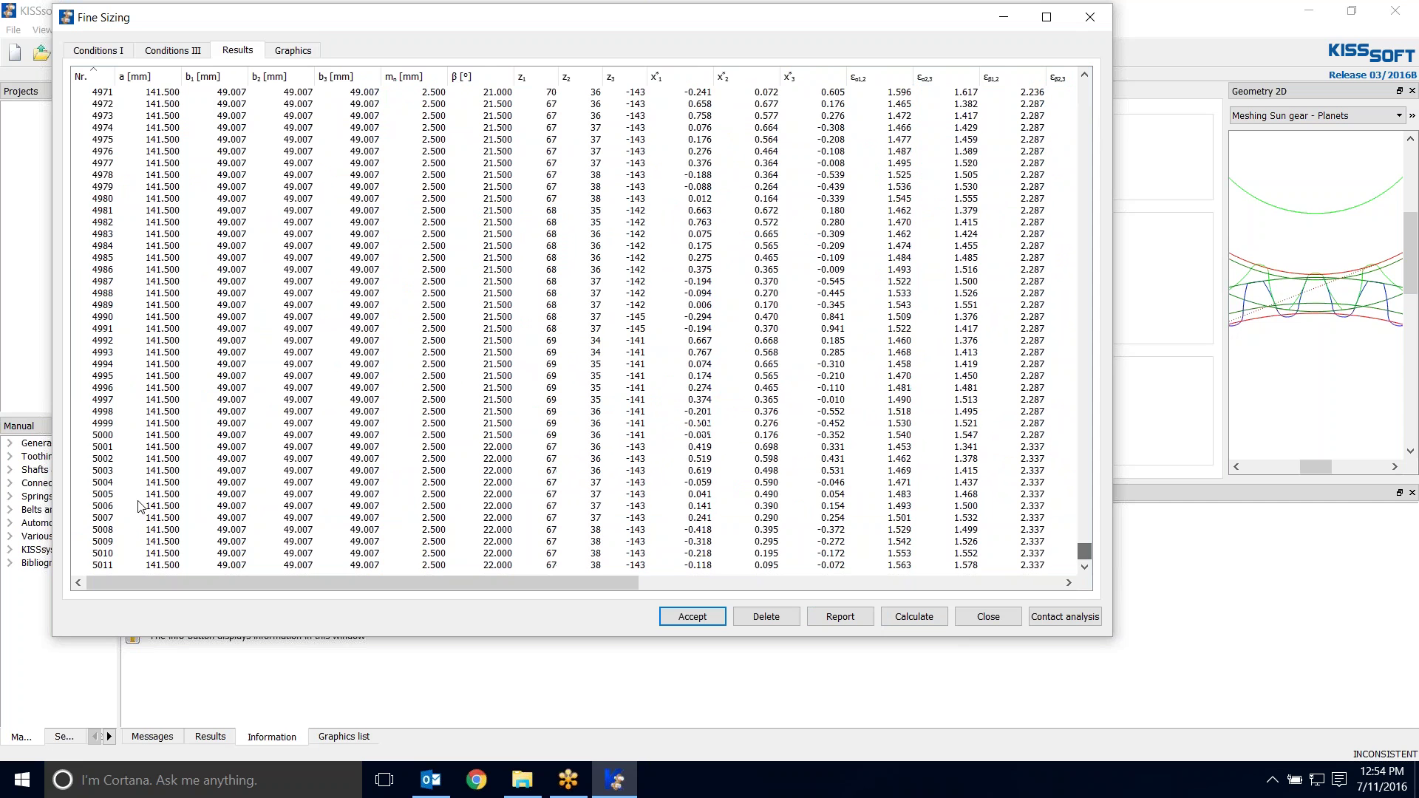
{"action": "scroll", "coordinate": [101, 311], "scroll_direction": "up", "scroll_amount": 20}
{"action": "scroll", "coordinate": [101, 311], "scroll_direction": "up", "scroll_amount": 20}
{"action": "scroll", "coordinate": [105, 312], "scroll_direction": "up", "scroll_amount": 20}
{"action": "scroll", "coordinate": [115, 310], "scroll_direction": "up", "scroll_amount": 11}
{"action": "left_click", "coordinate": [118, 270]}
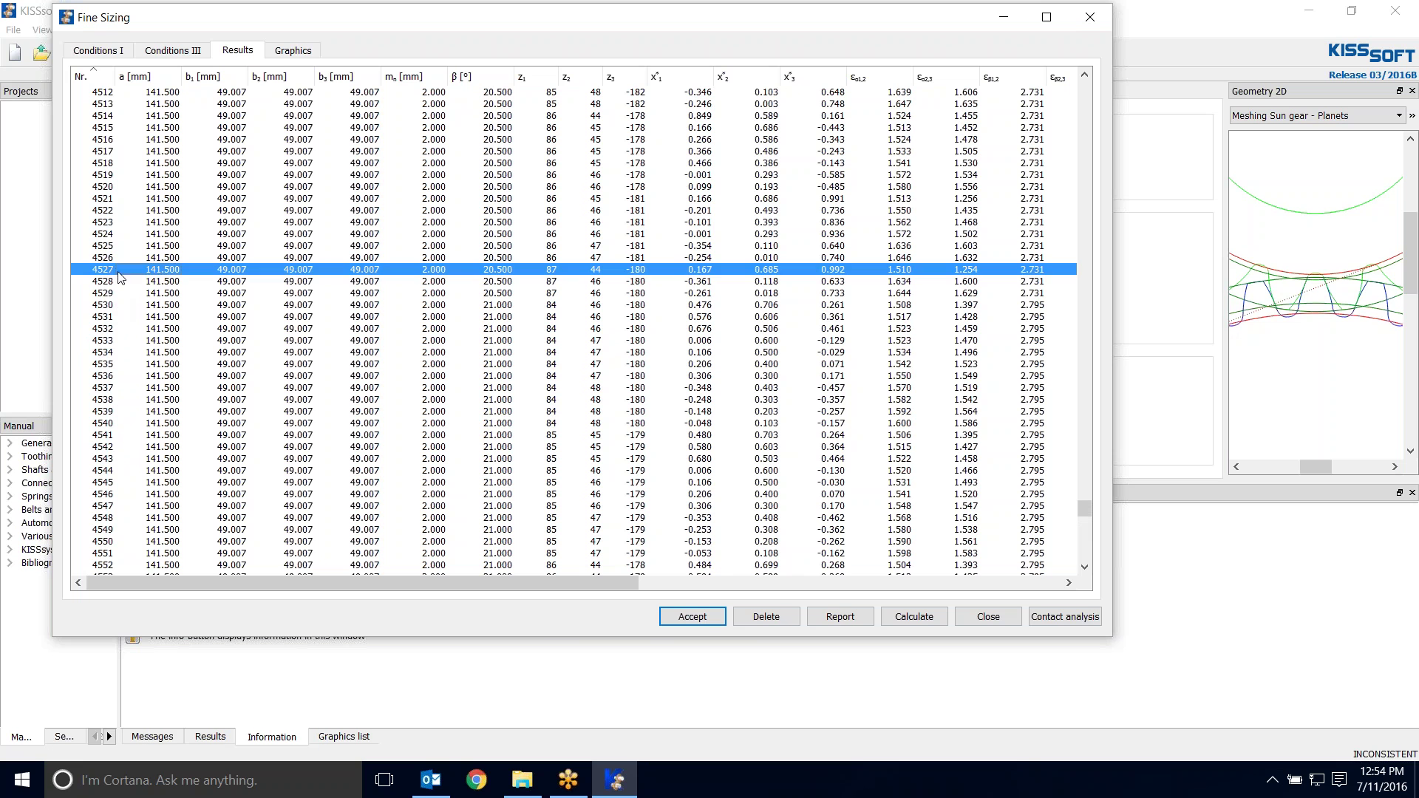
{"action": "left_click", "coordinate": [708, 618]}
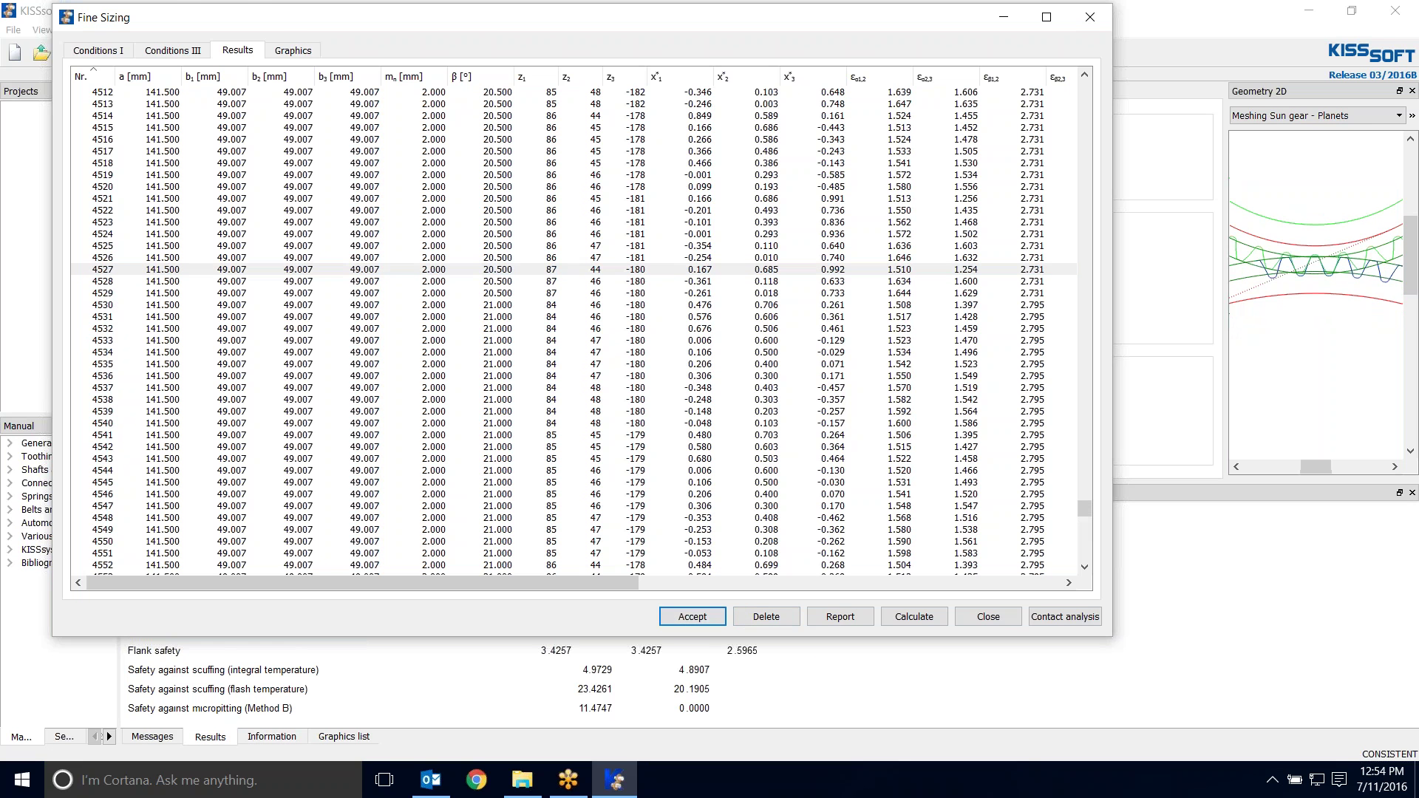
Step: Close Fine Sizing, run the planetary gear calculation and acknowledge its warnings
{"action": "left_click", "coordinate": [990, 618]}
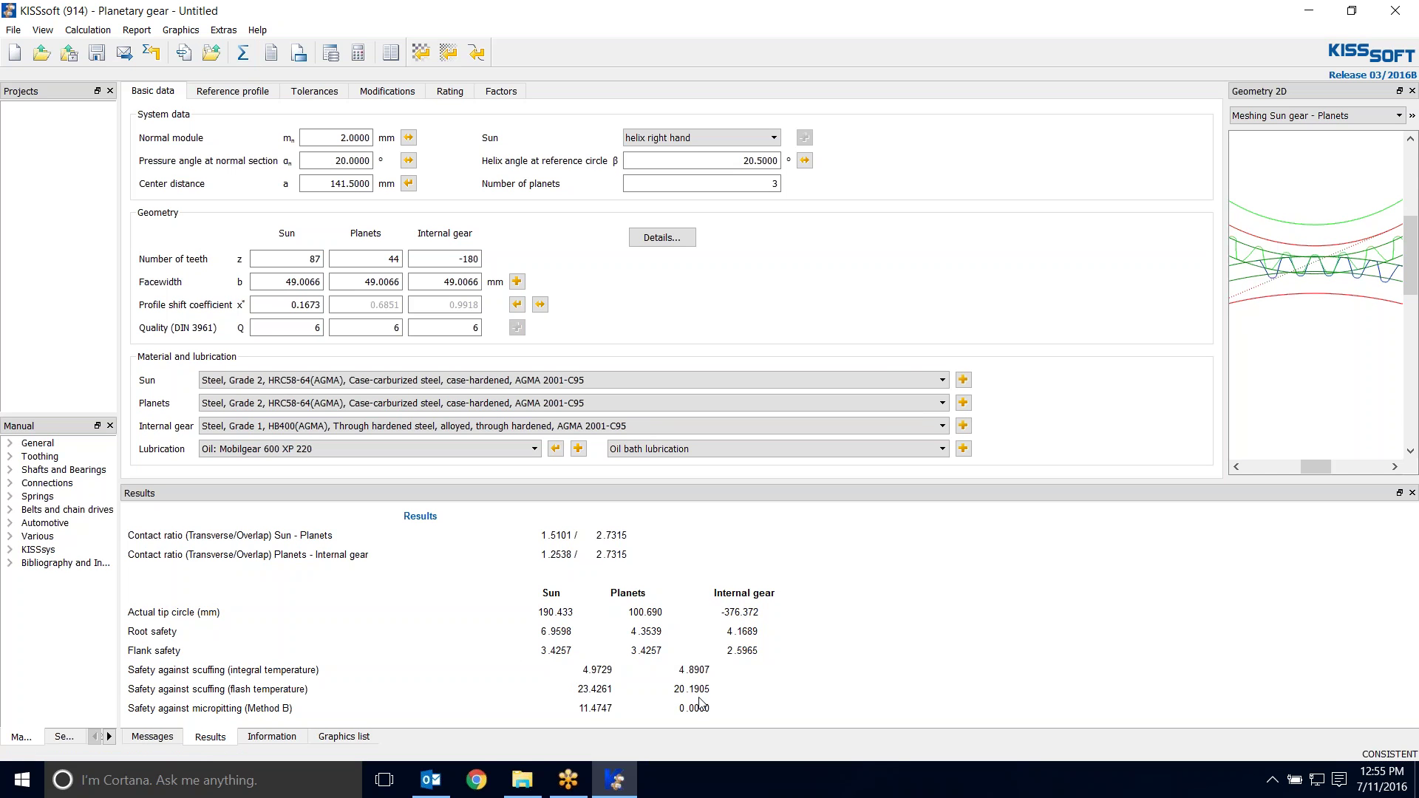
{"action": "left_click", "coordinate": [243, 52]}
{"action": "left_click", "coordinate": [871, 469]}
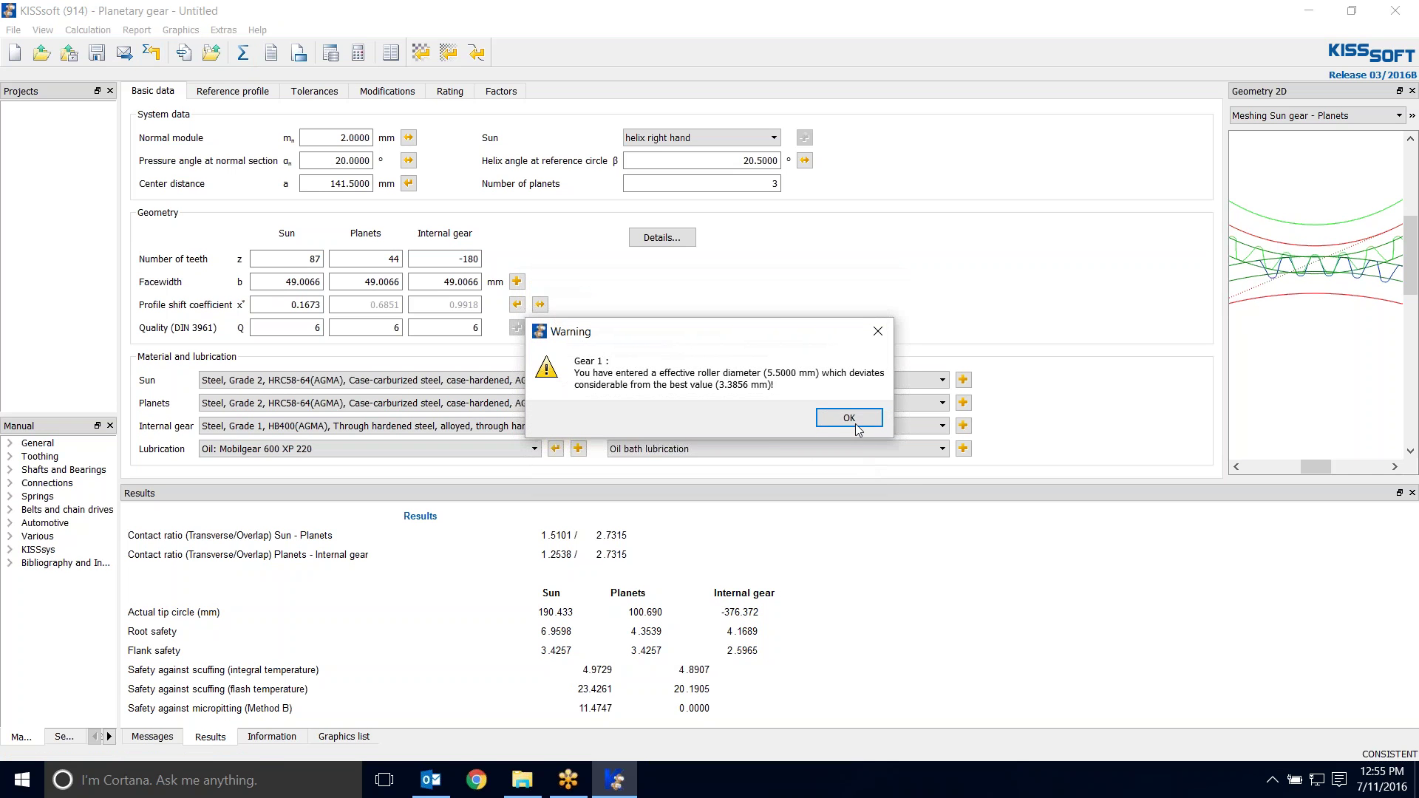
{"action": "left_click", "coordinate": [858, 430]}
{"action": "left_click", "coordinate": [852, 417]}
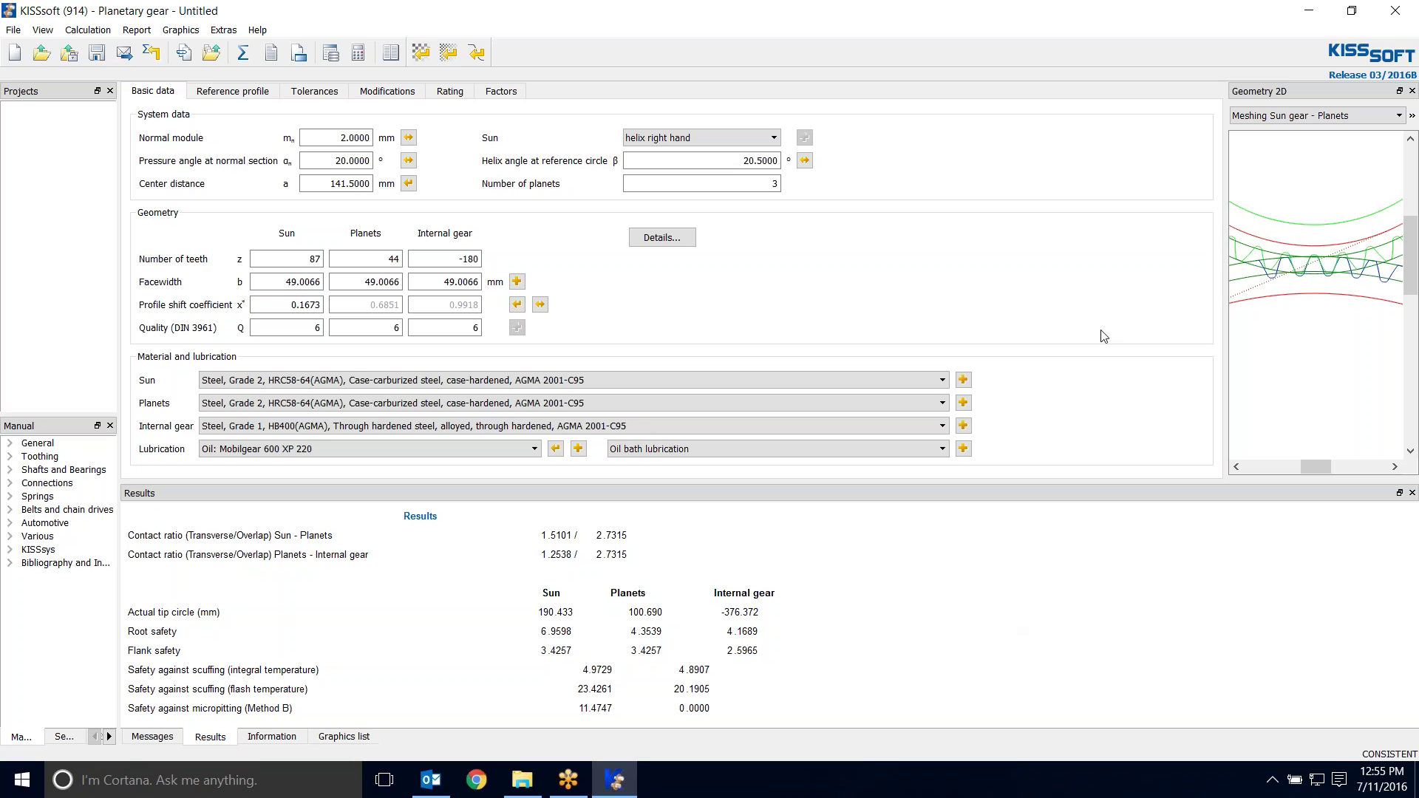
Step: Close the planetary gear calculation to return to KISSsys, refresh all views and inspect the updated 3D gearbox
{"action": "left_click", "coordinate": [1389, 47]}
{"action": "left_click", "coordinate": [1395, 10]}
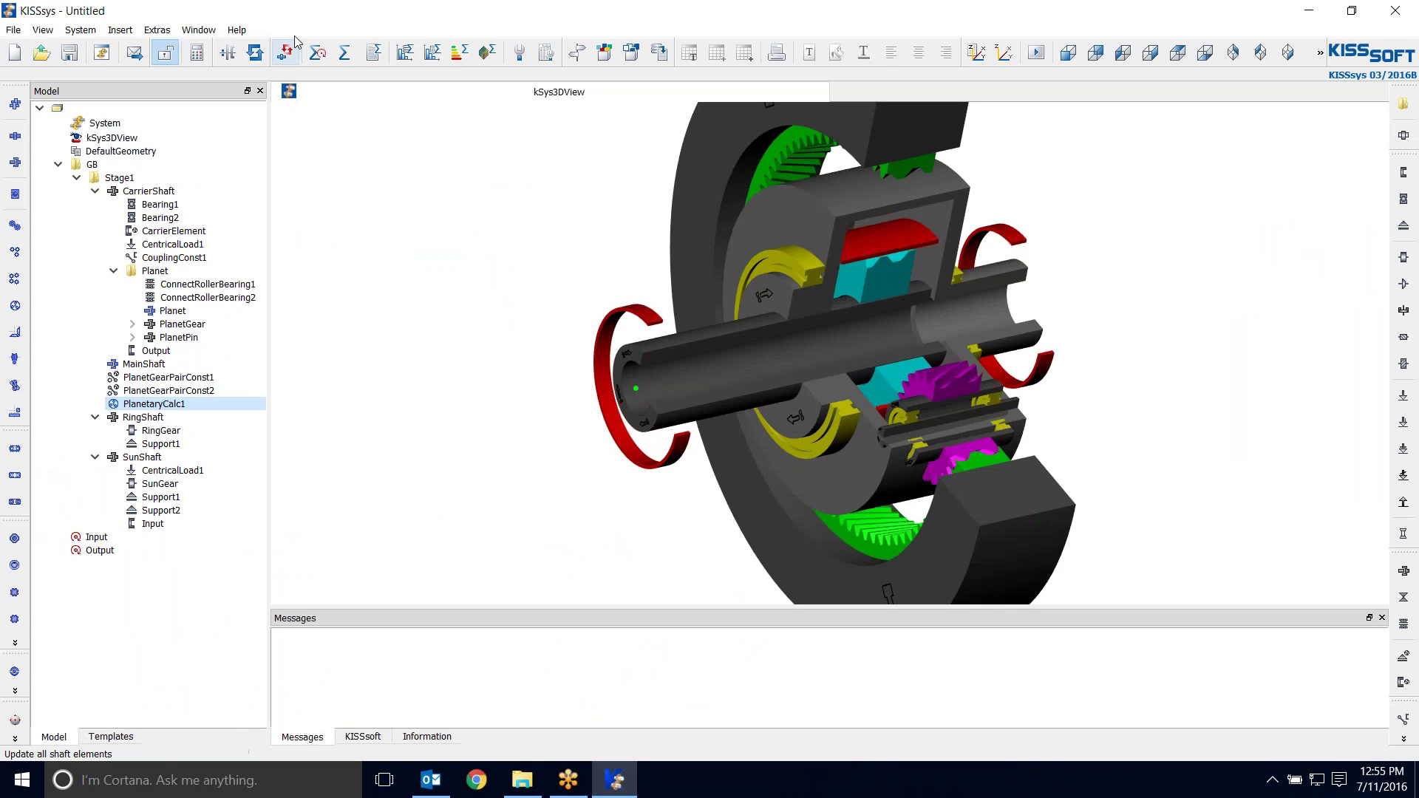
{"action": "left_click", "coordinate": [263, 55]}
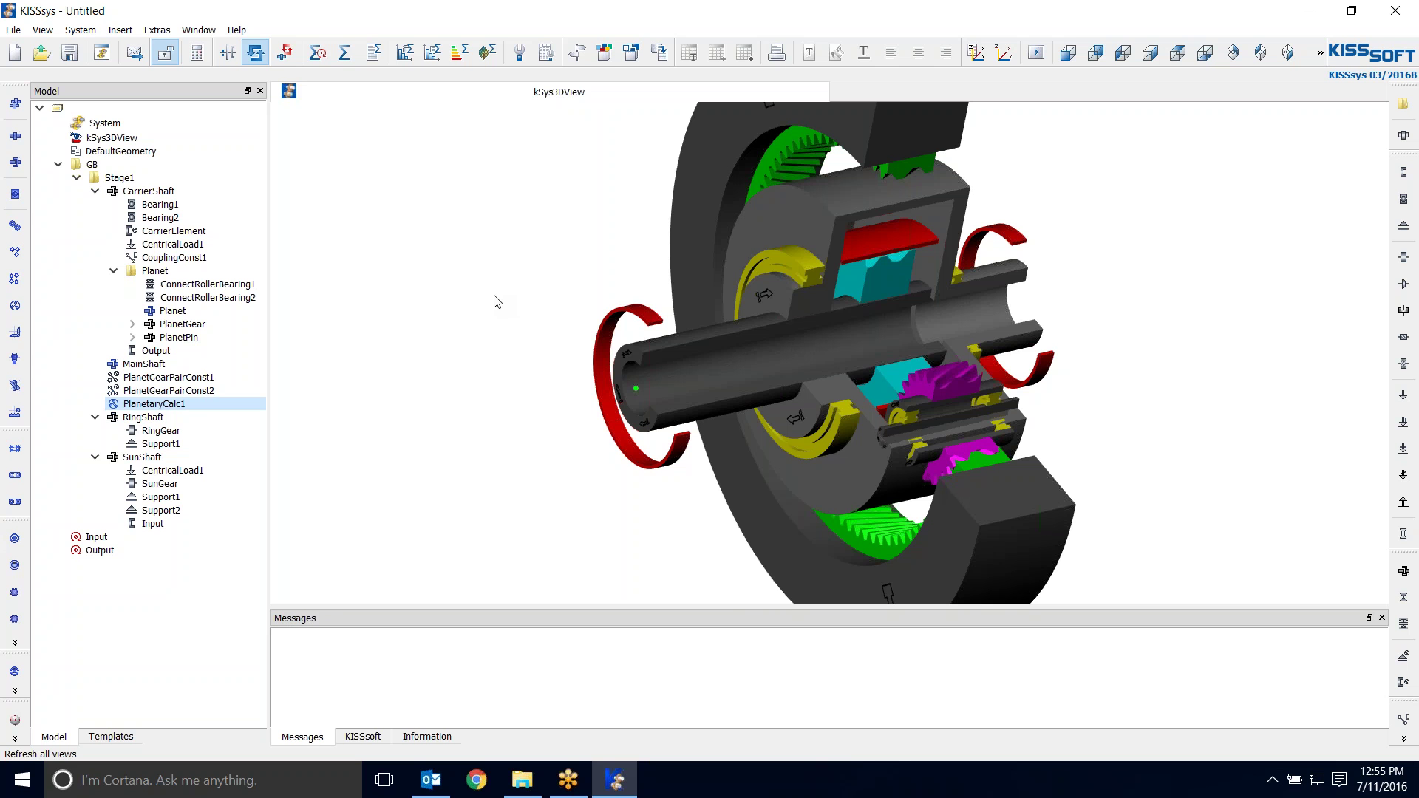
{"action": "left_click_drag", "start_coordinate": [793, 237], "coordinate": [994, 273]}
{"action": "left_click_drag", "start_coordinate": [934, 473], "coordinate": [720, 421]}
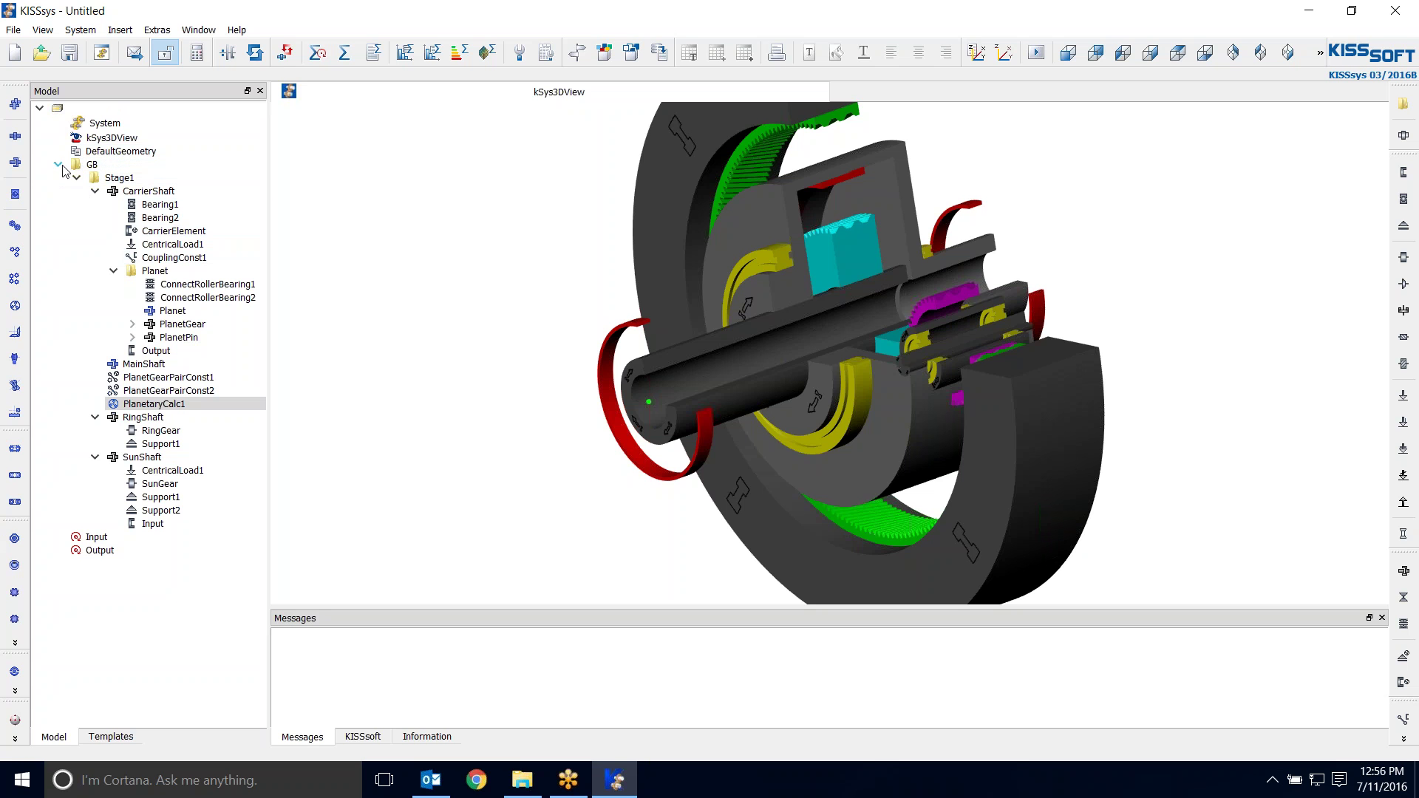
Step: Collapse the CarrierShaft branch and copy the UserInterface table from the Tables templates
{"action": "left_click", "coordinate": [94, 191]}
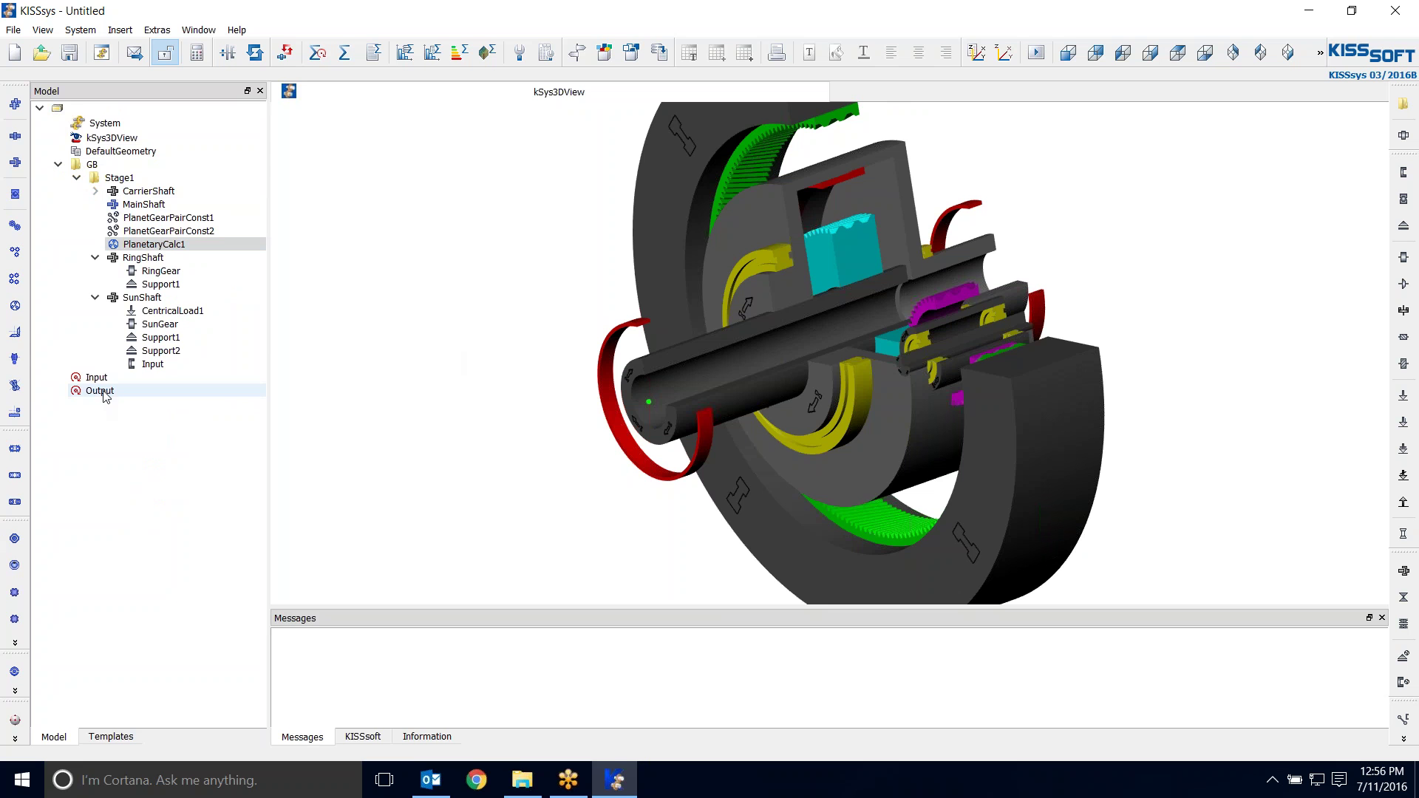
{"action": "left_click", "coordinate": [111, 736]}
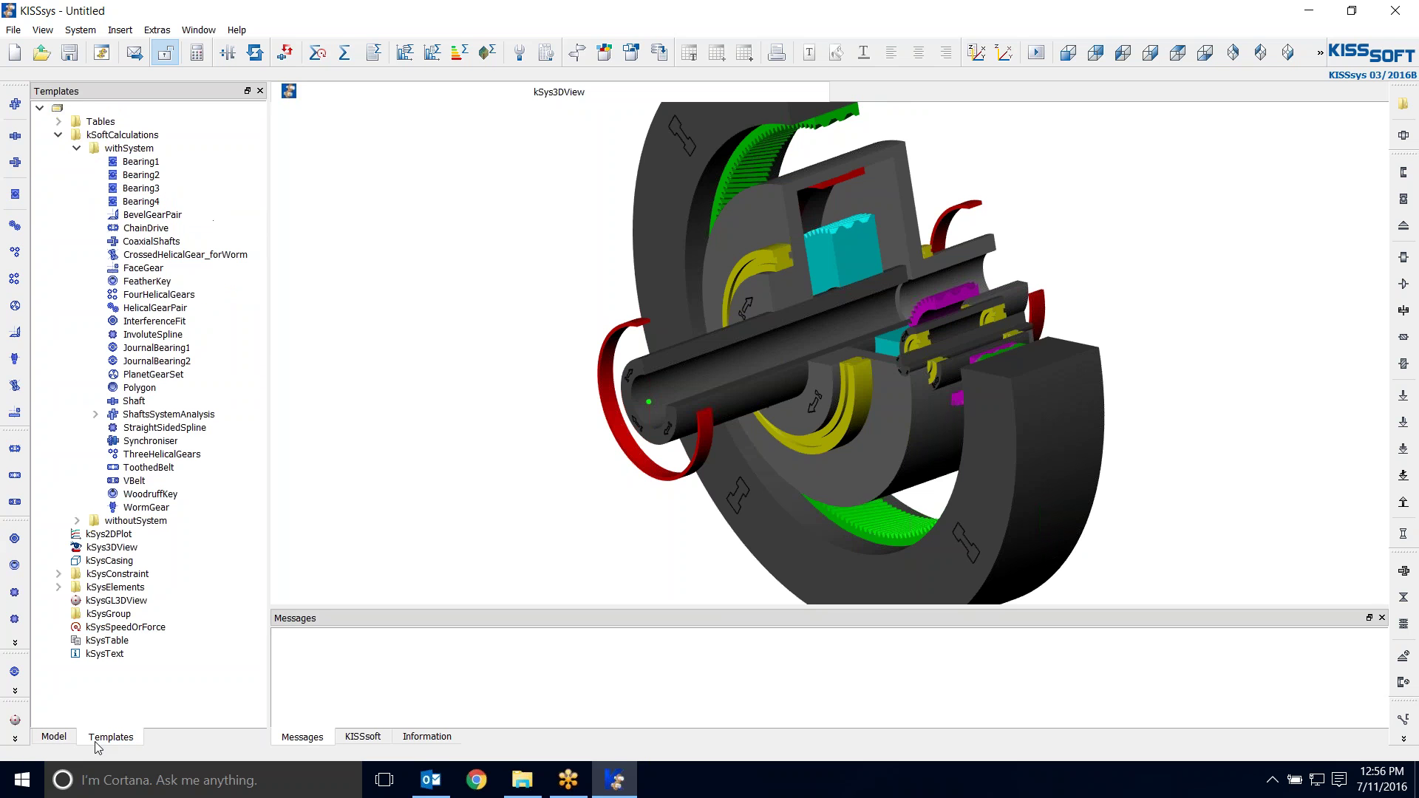
{"action": "left_click", "coordinate": [58, 138]}
{"action": "left_click", "coordinate": [57, 122]}
{"action": "left_click", "coordinate": [154, 486]}
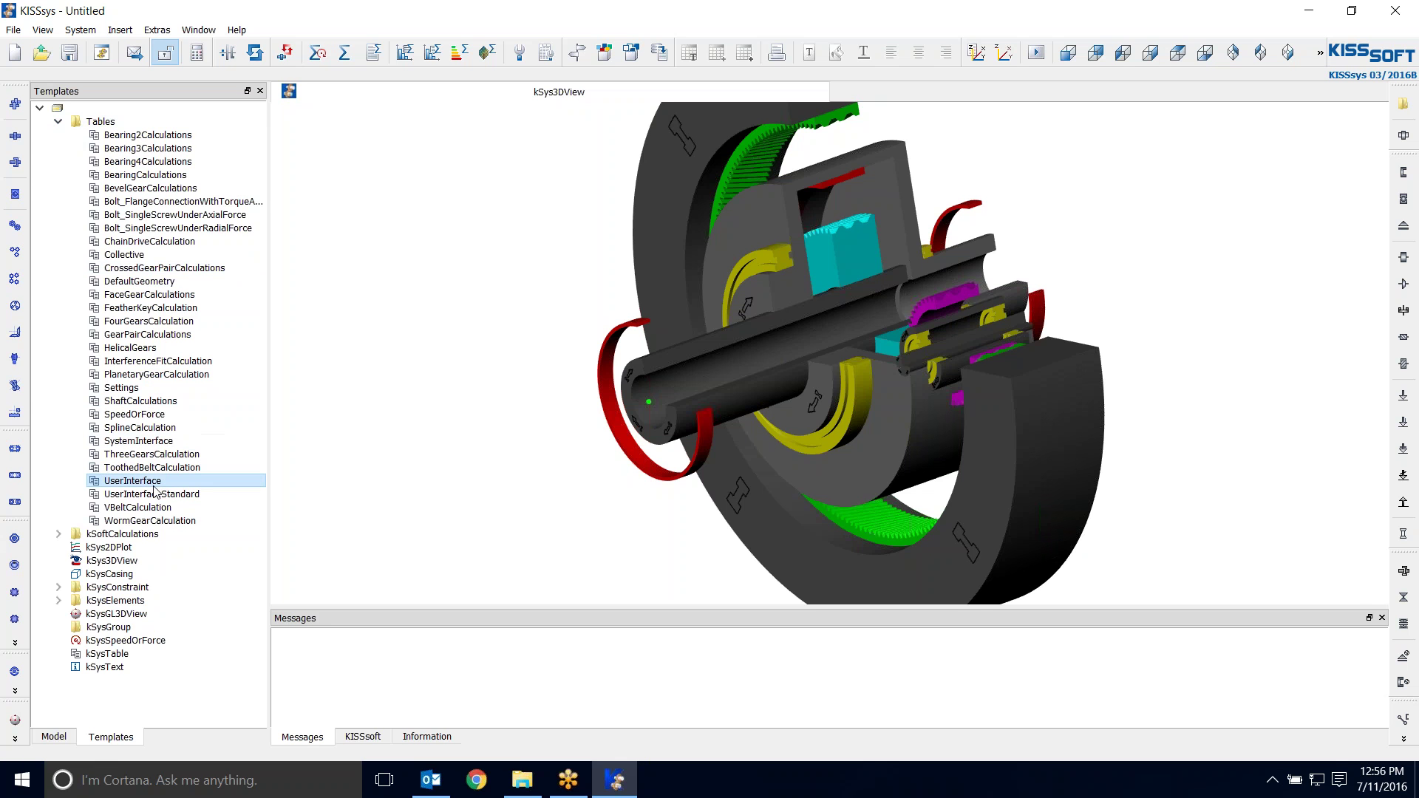
{"action": "right_click", "coordinate": [155, 487]}
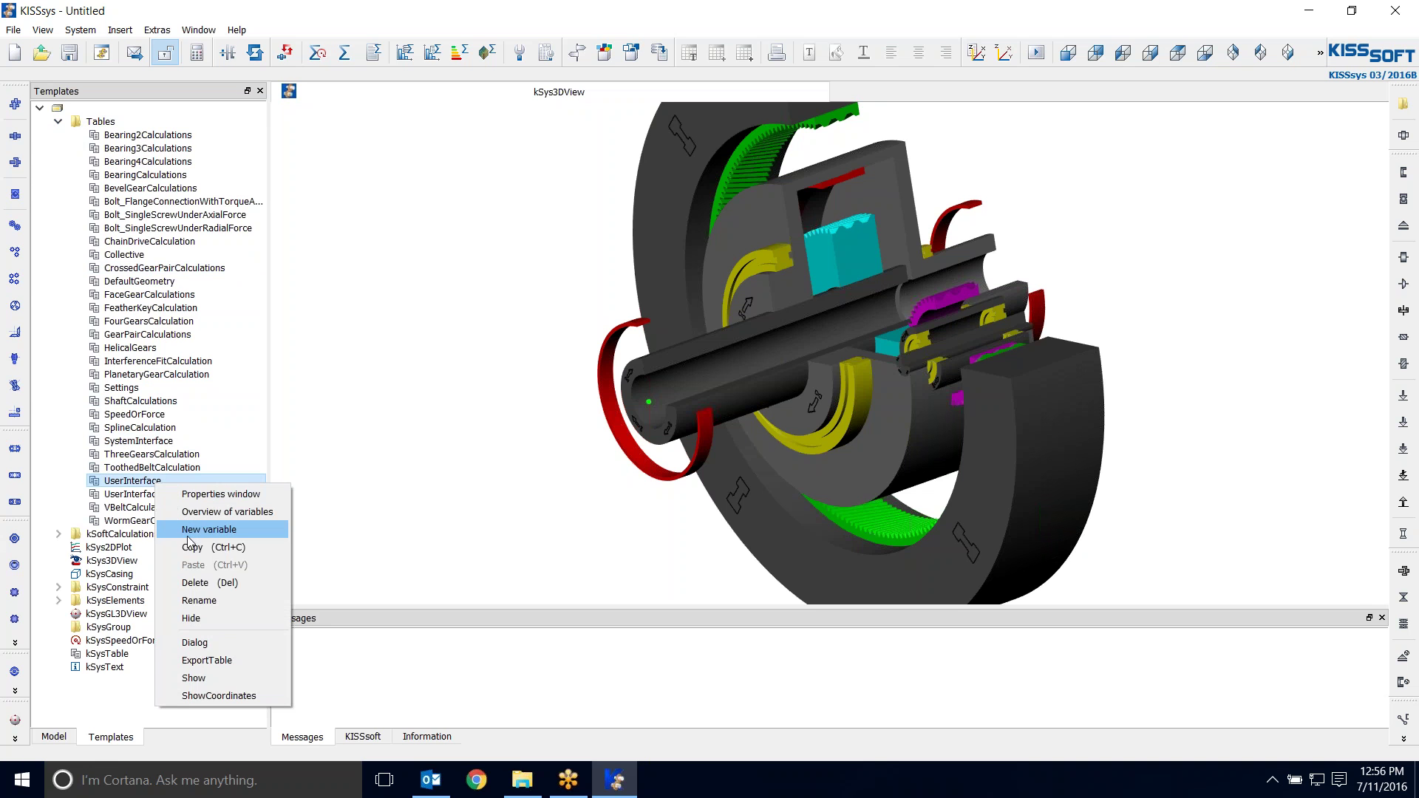
{"action": "left_click", "coordinate": [292, 585]}
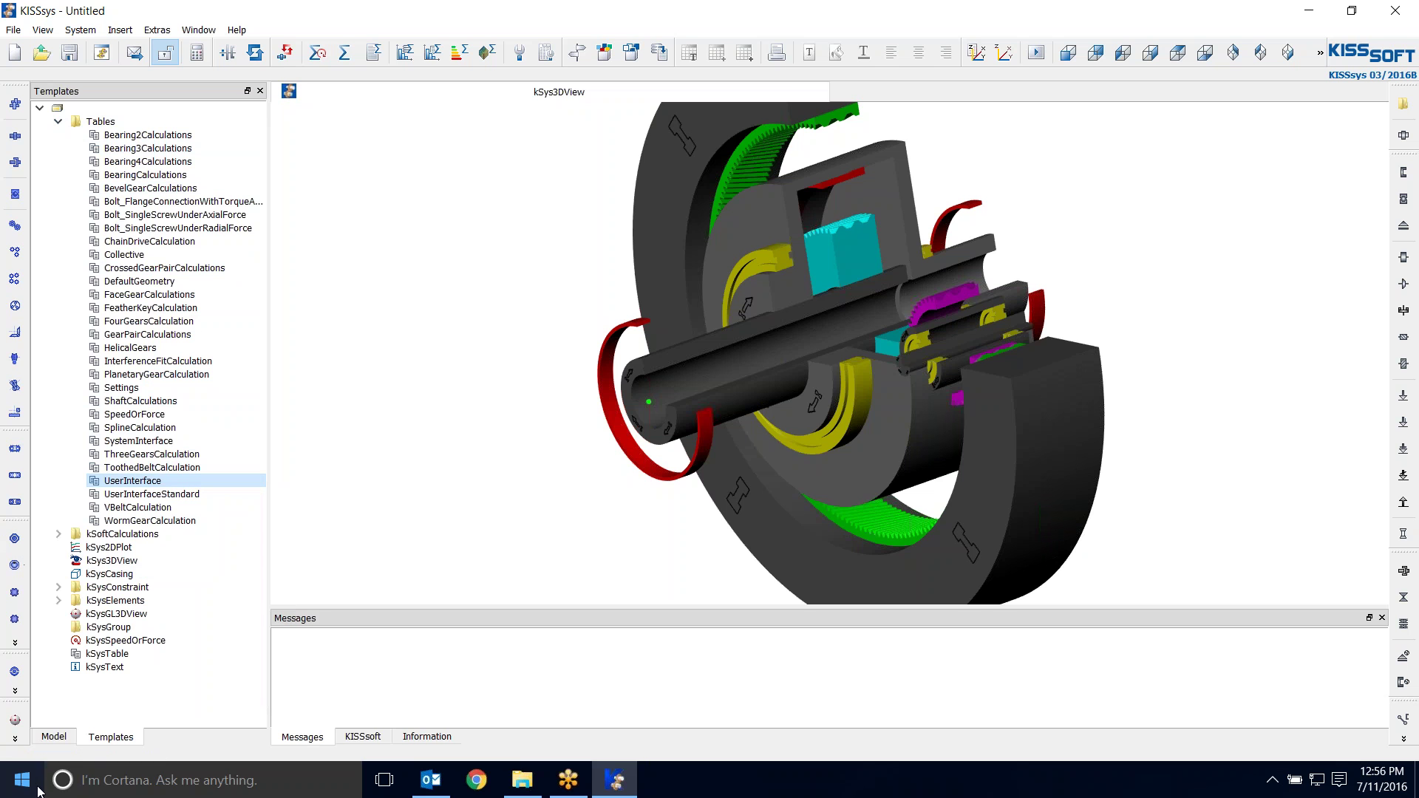
Step: Paste the copied table into the model root under the name UserInterface and open it
{"action": "left_click", "coordinate": [51, 737]}
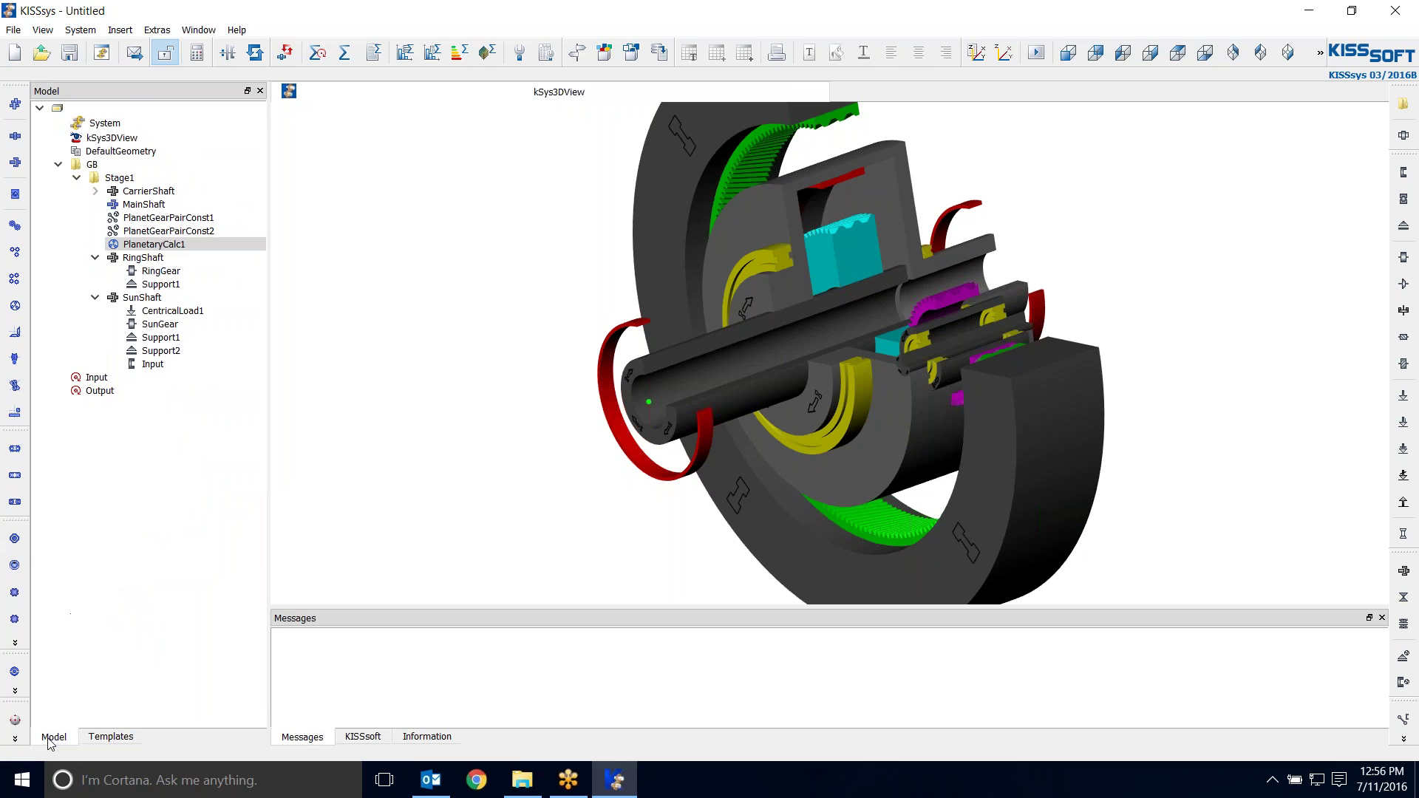
{"action": "left_click", "coordinate": [63, 112]}
{"action": "right_click", "coordinate": [64, 112]}
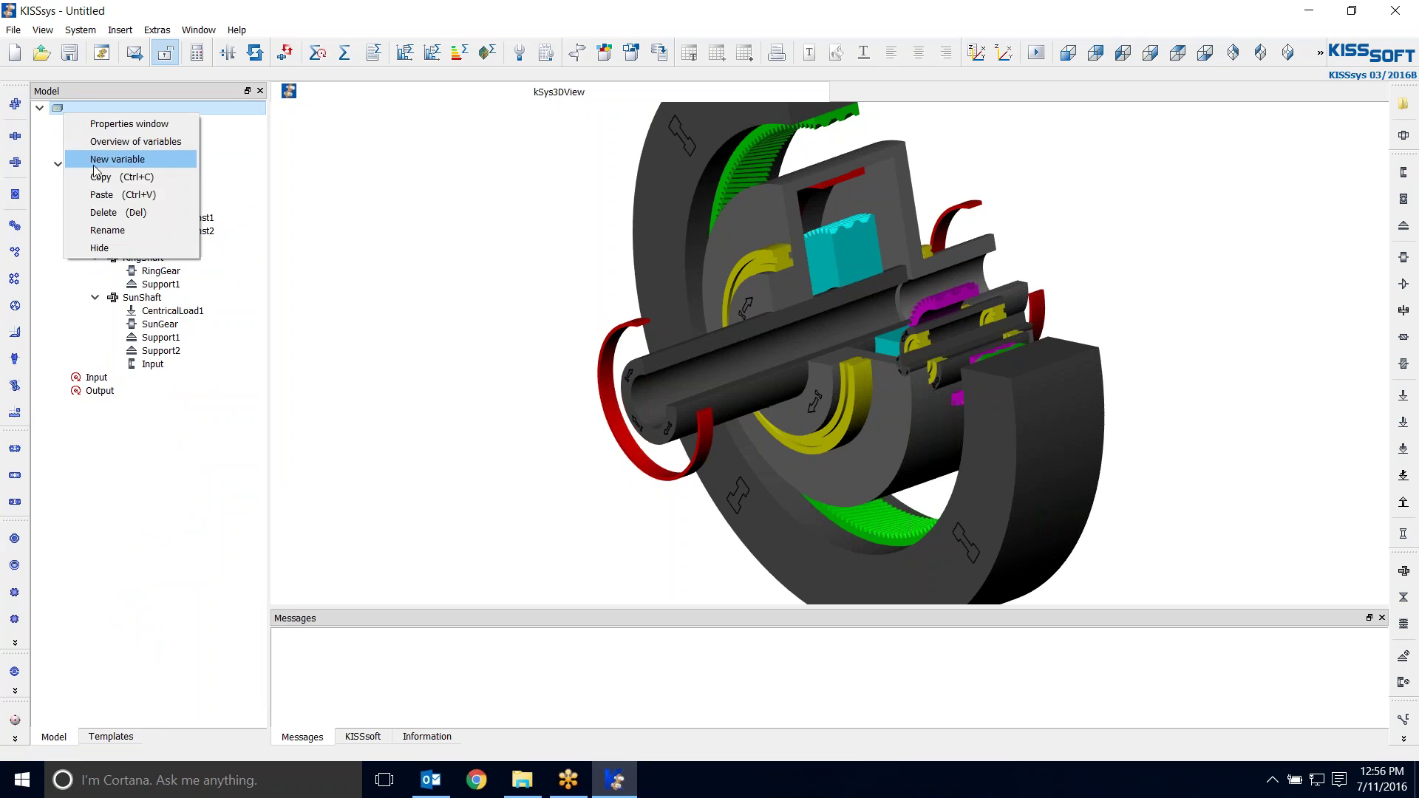
{"action": "left_click", "coordinate": [111, 196]}
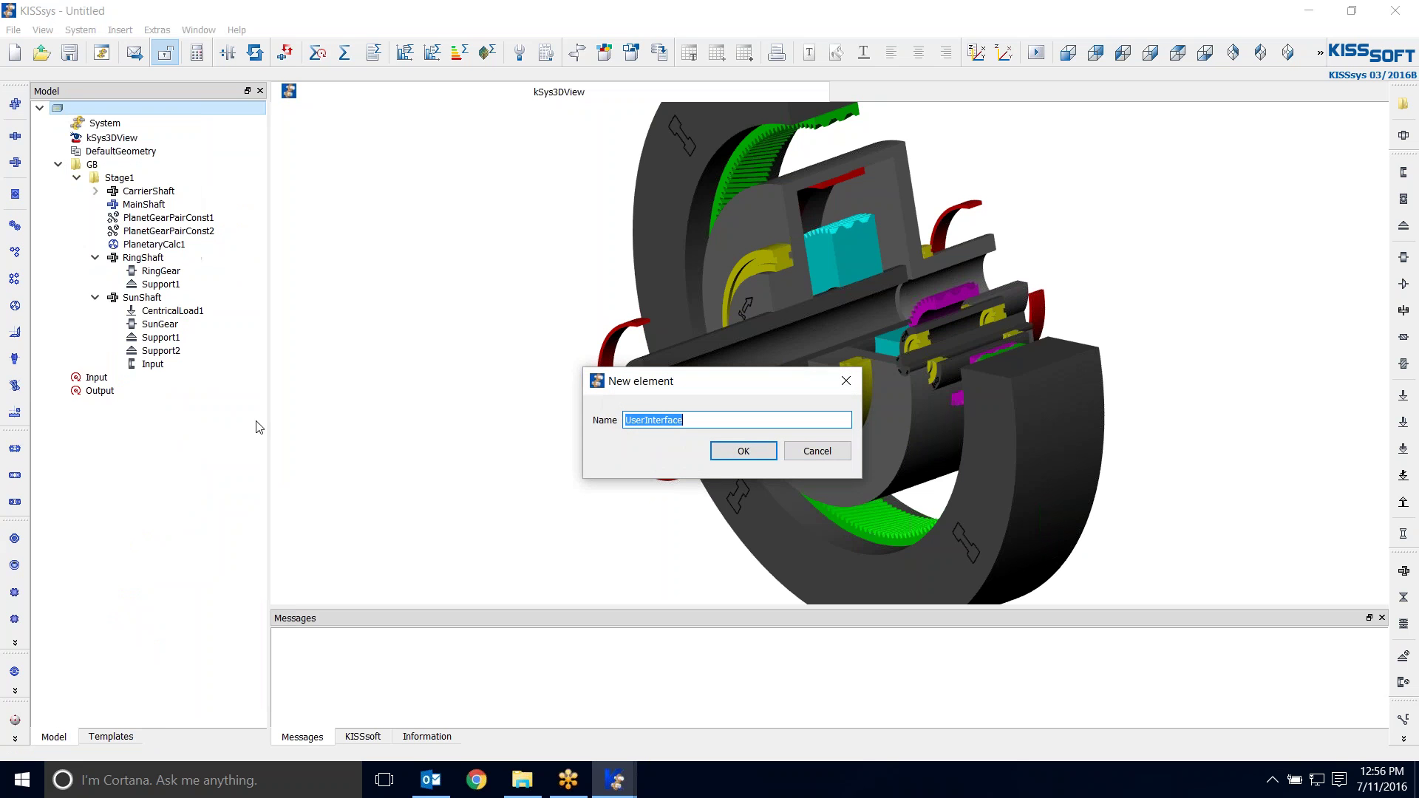
{"action": "left_click", "coordinate": [742, 452]}
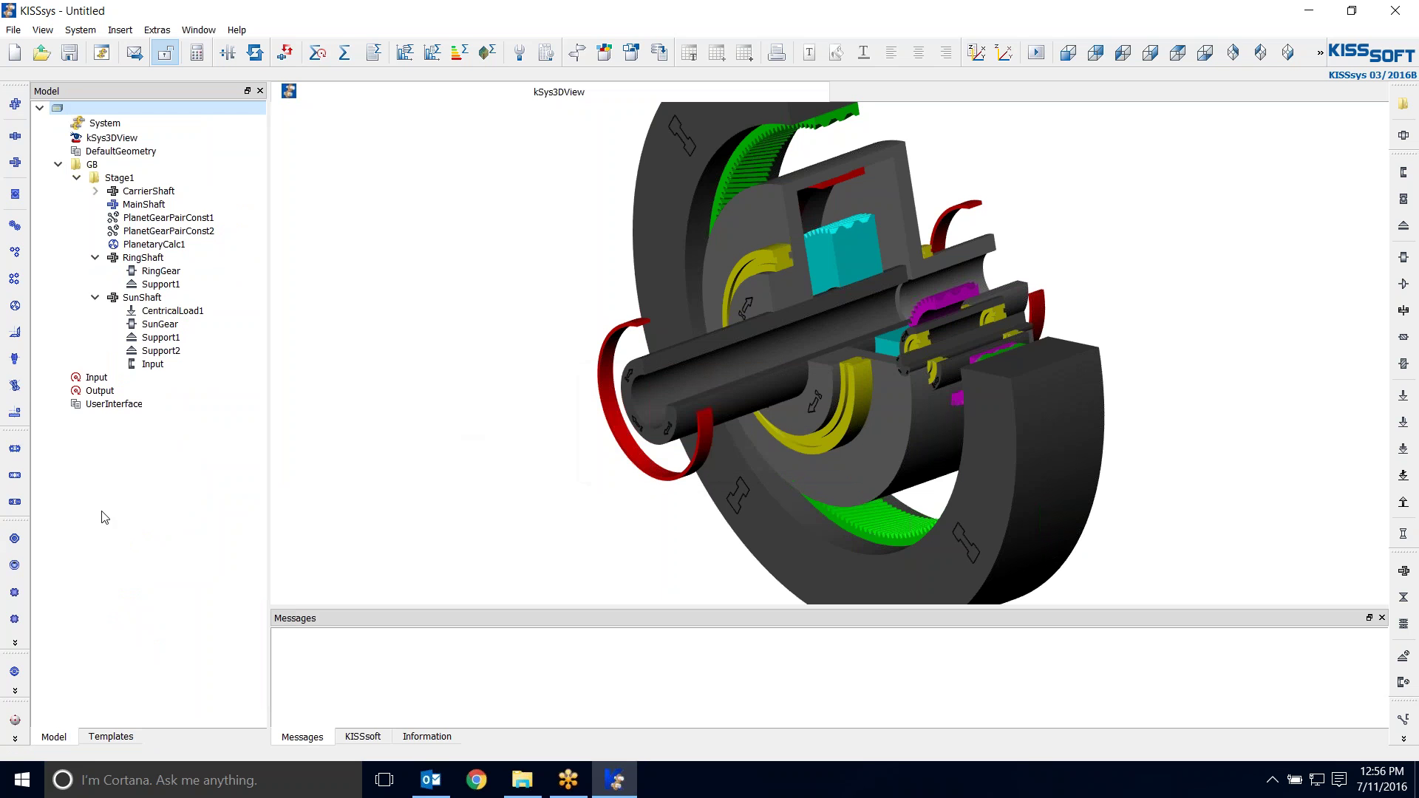
{"action": "double_click", "coordinate": [117, 407]}
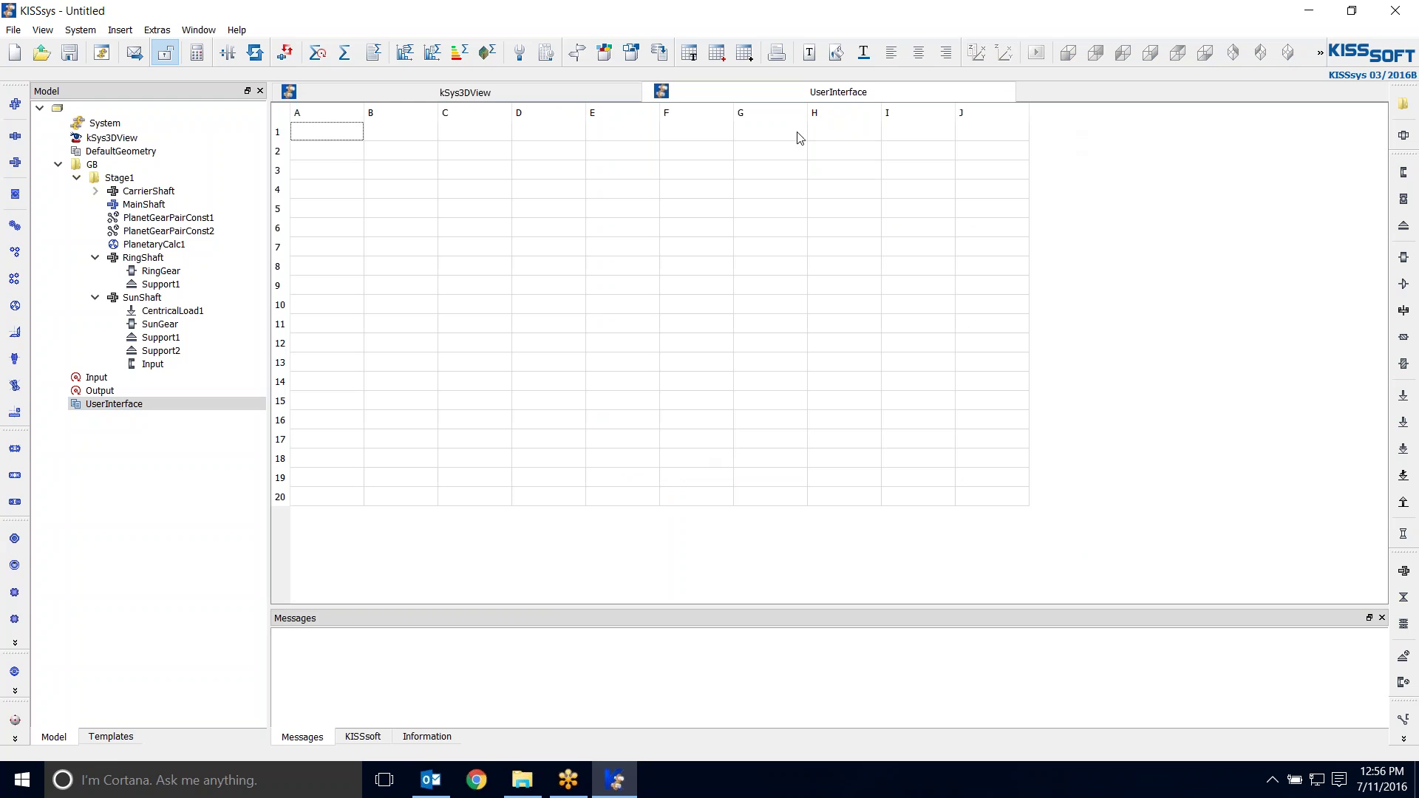
Step: Show the properties and variables of PlanetaryCalc1 alongside the user interface table
{"action": "left_click", "coordinate": [157, 260]}
{"action": "right_click", "coordinate": [164, 245]}
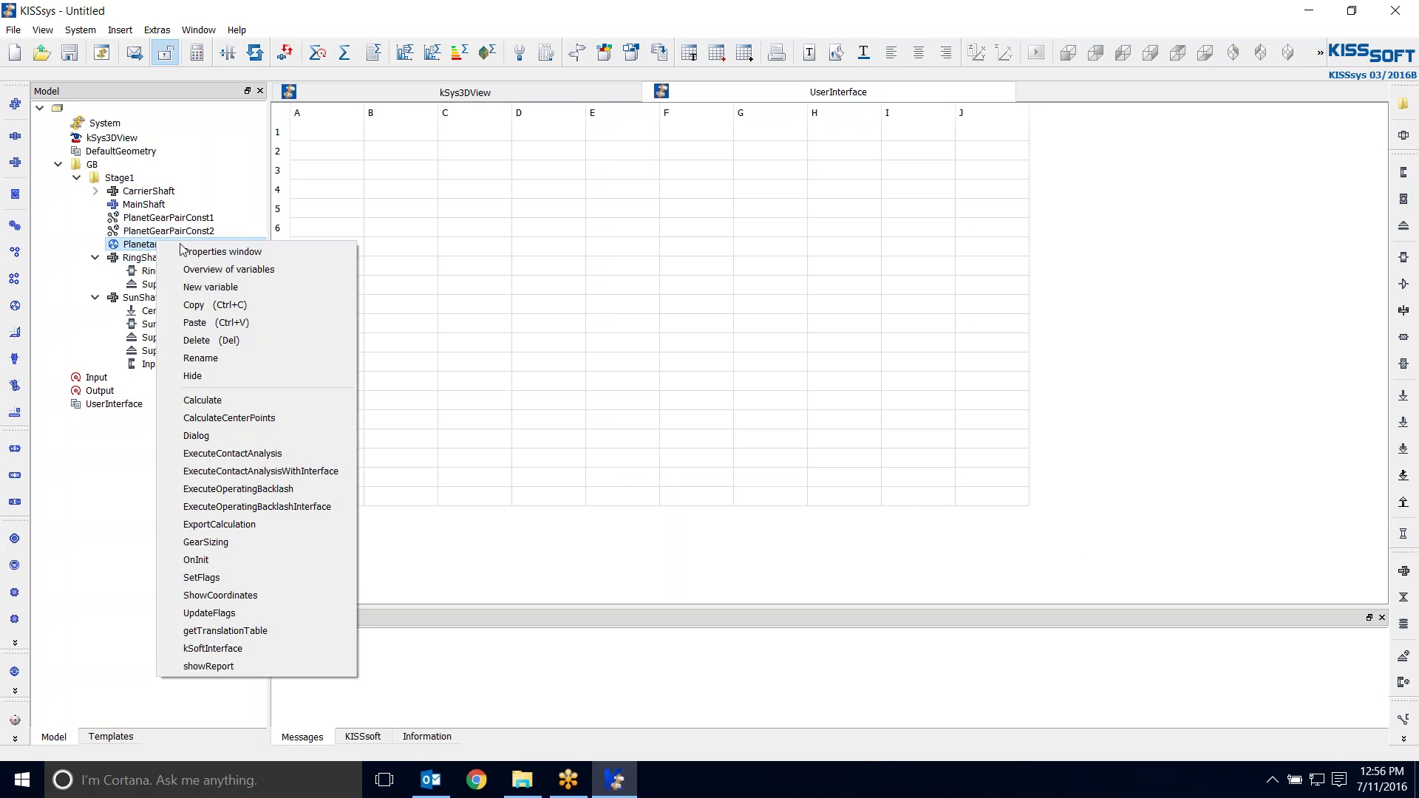
{"action": "left_click", "coordinate": [201, 253]}
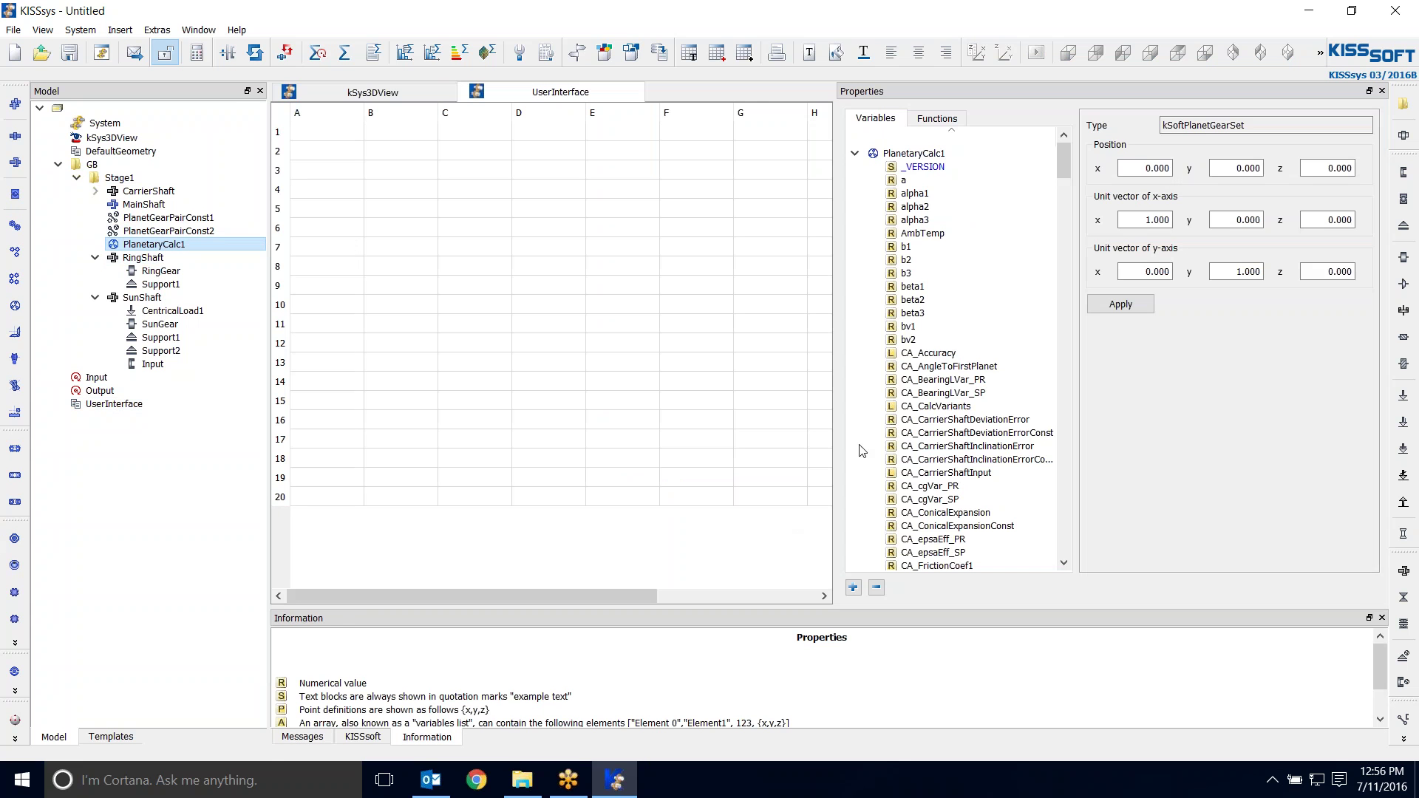
Step: Enter the column headings Speed, Torque and Power in cells B1, C1 and D1
{"action": "left_click", "coordinate": [311, 155]}
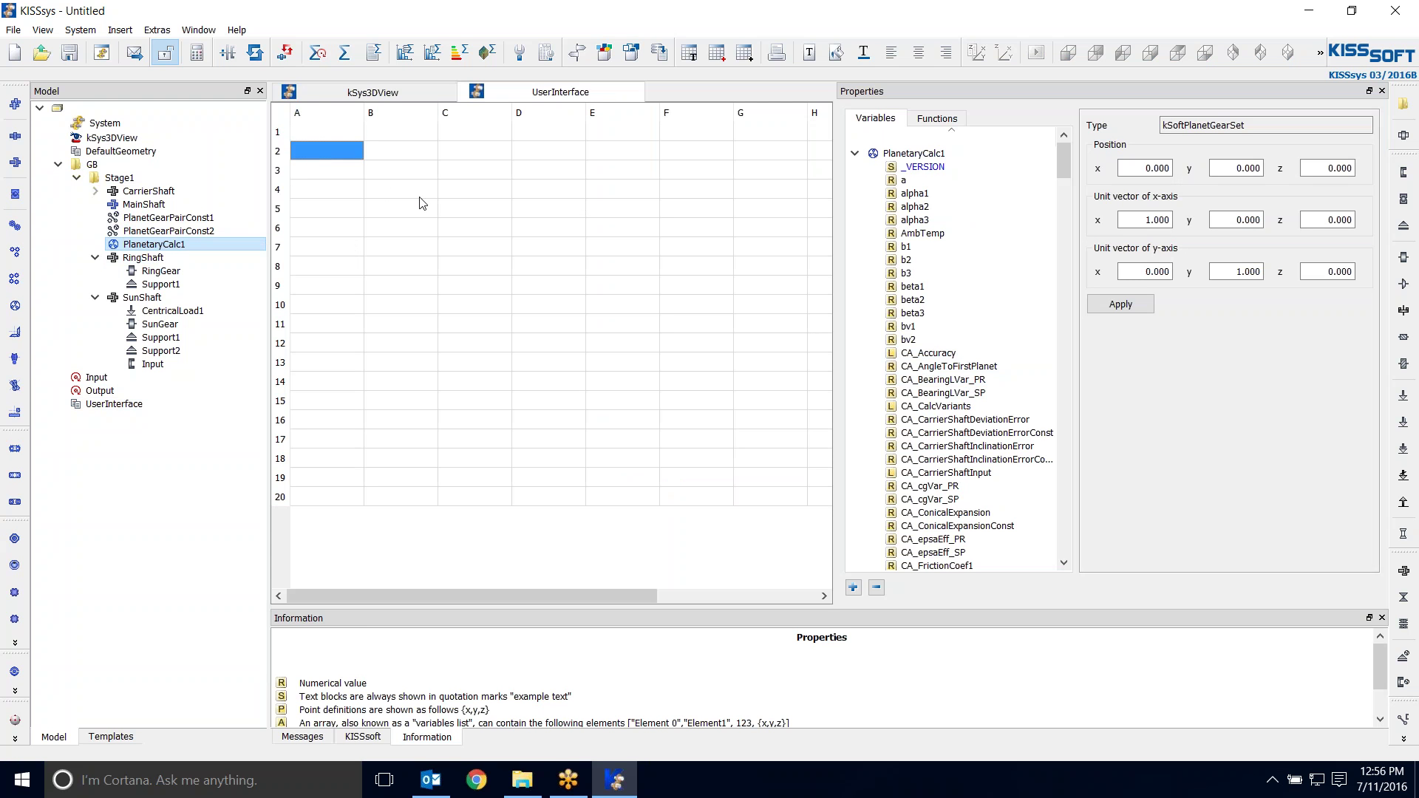
{"action": "key", "text": "Up"}
{"action": "key", "text": "Right"}
{"action": "type", "text": "S"}
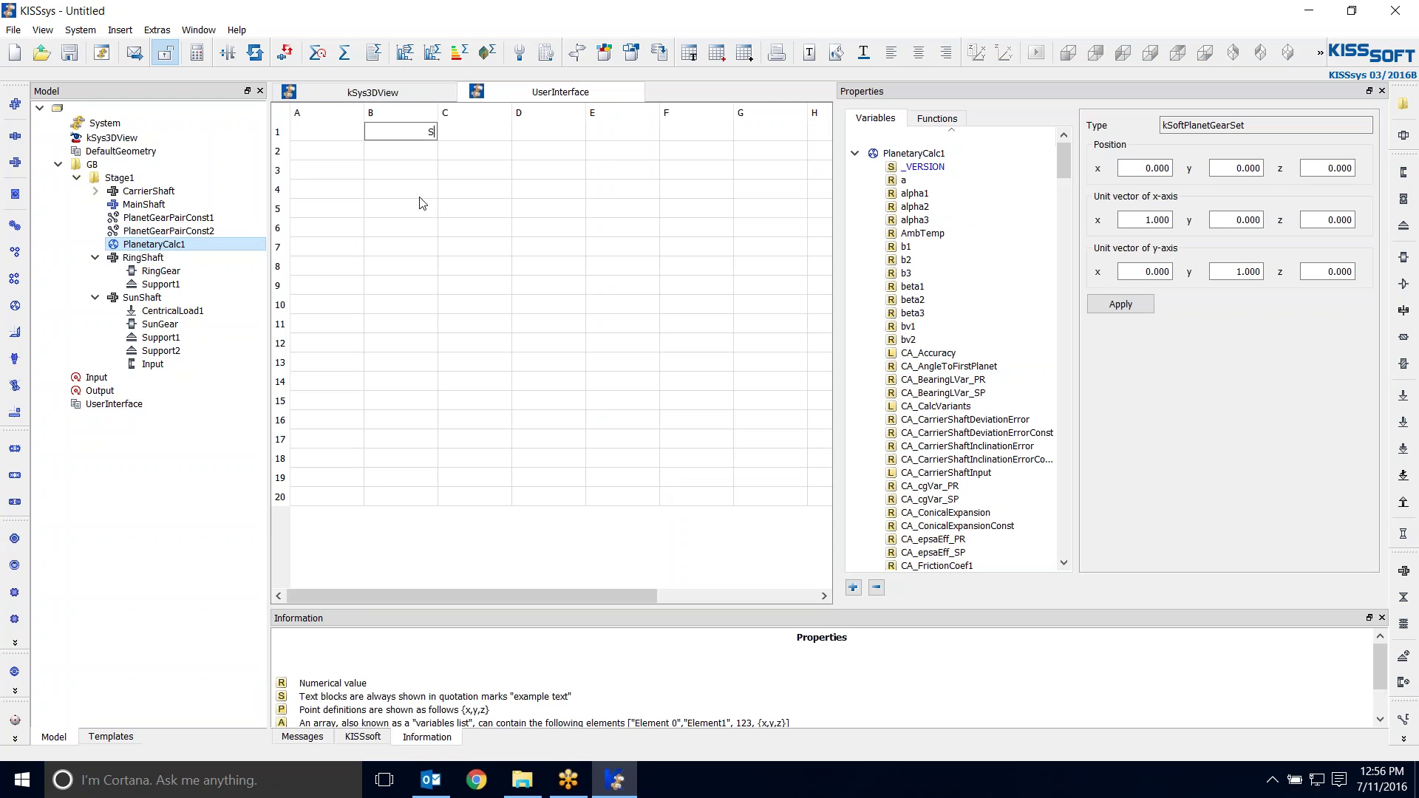
{"action": "type", "text": "peed"}
{"action": "key", "text": "Tab"}
{"action": "type", "text": "Torque"}
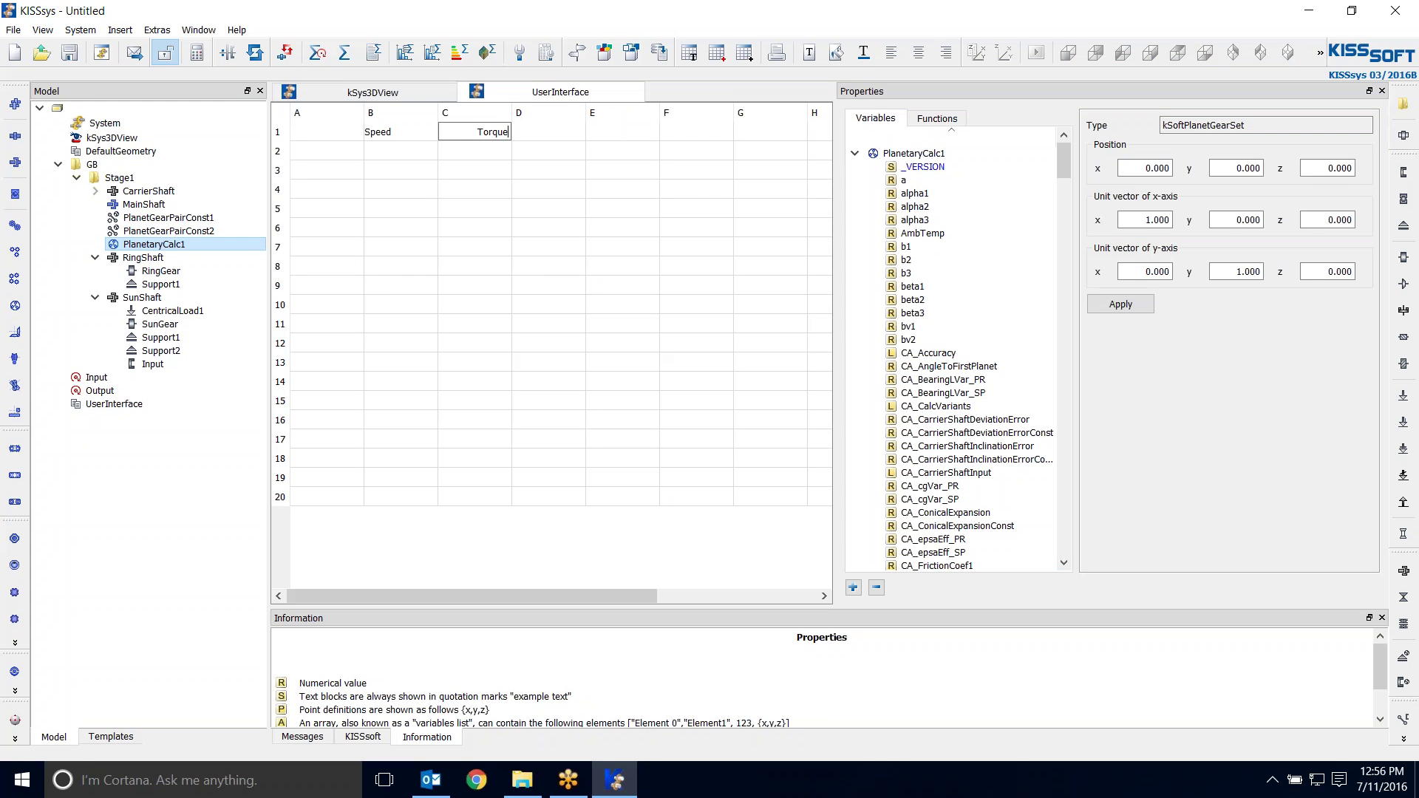
{"action": "key", "text": "Tab"}
{"action": "type", "text": "Power"}
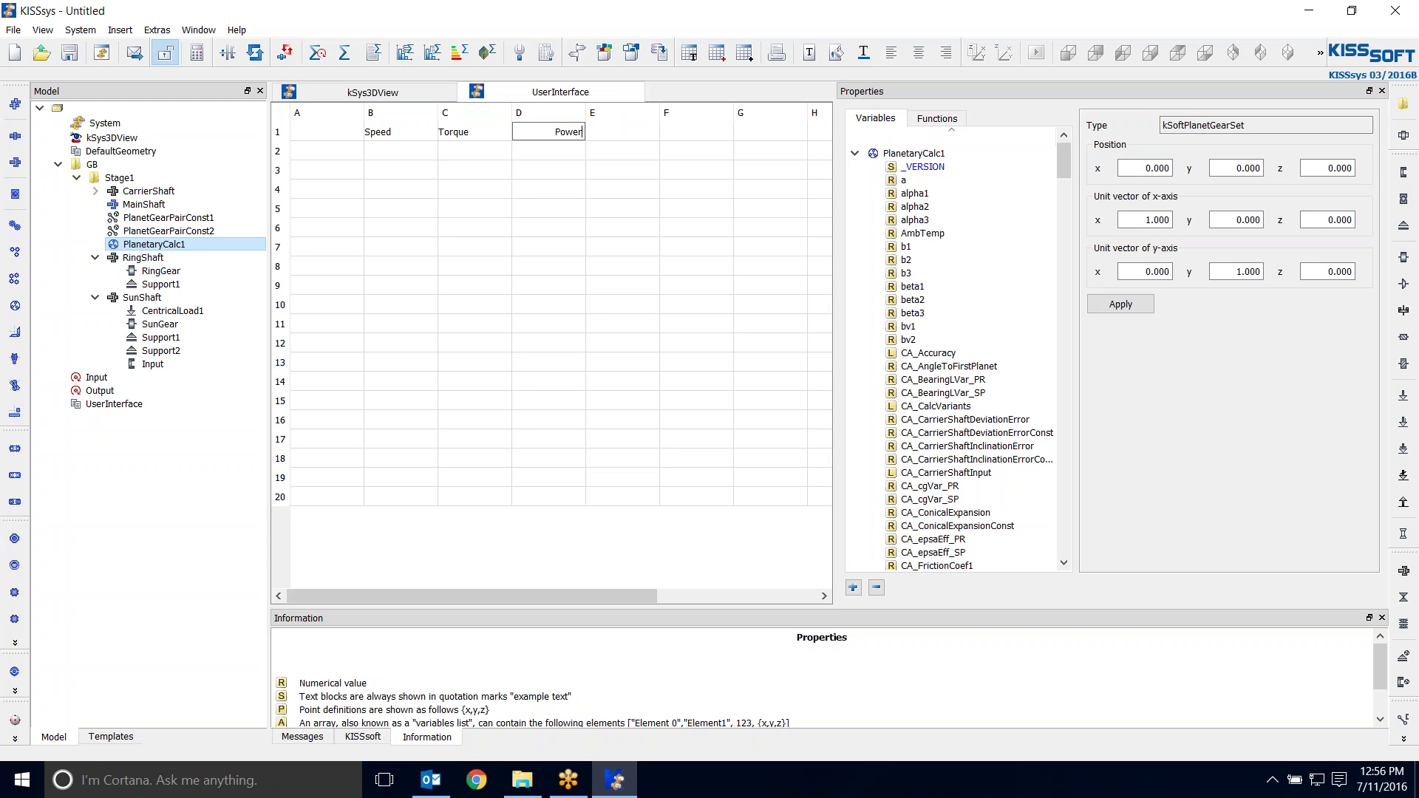
{"action": "key", "text": "Return"}
Step: Enter the row labels Input in A2, Output in A3 and Ratio in A5
{"action": "key", "text": "Left"}
{"action": "key", "text": "Left"}
{"action": "key", "text": "Left"}
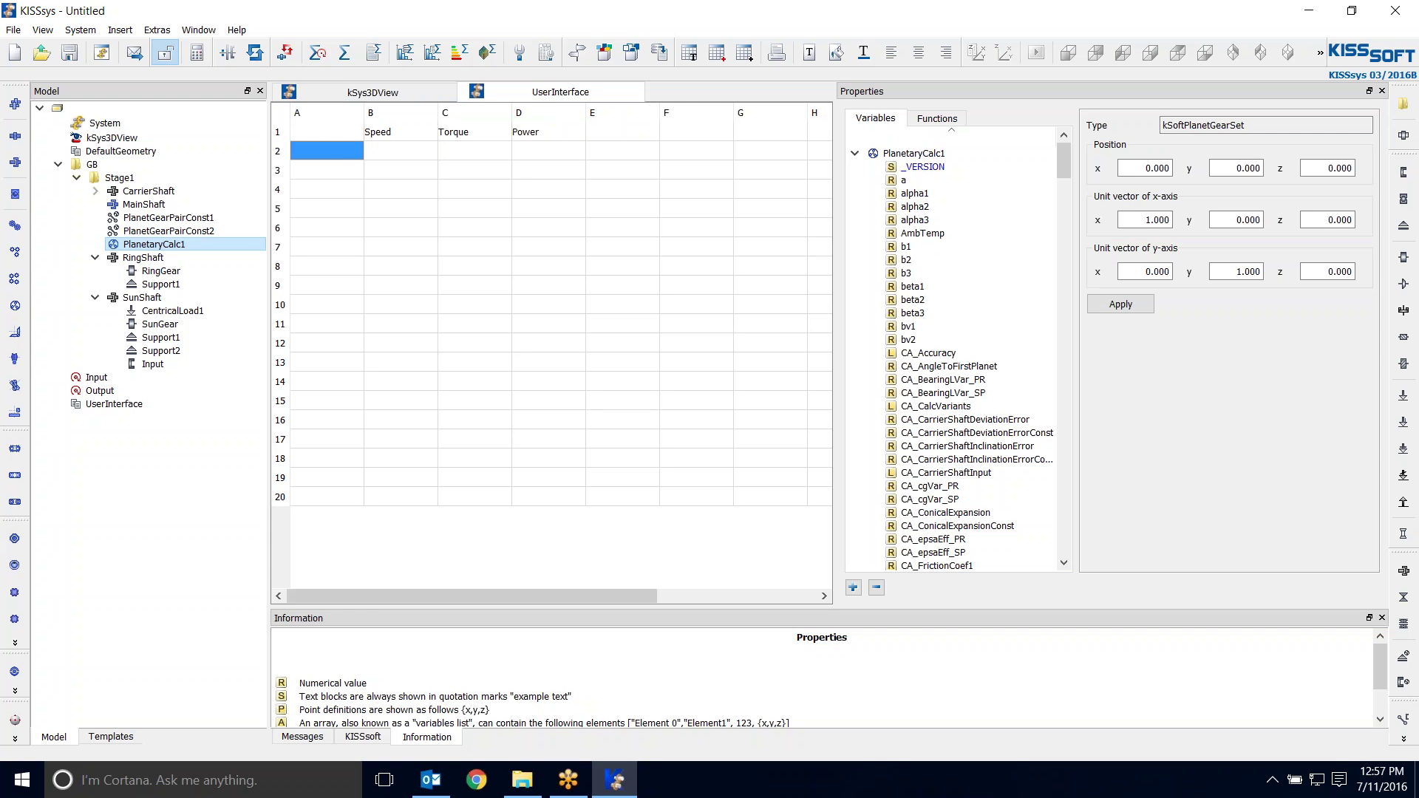
{"action": "type", "text": "Input"}
{"action": "key", "text": "ctrl+a"}
{"action": "type", "text": "0Input"}
{"action": "key", "text": "Return"}
{"action": "key", "text": "Down"}
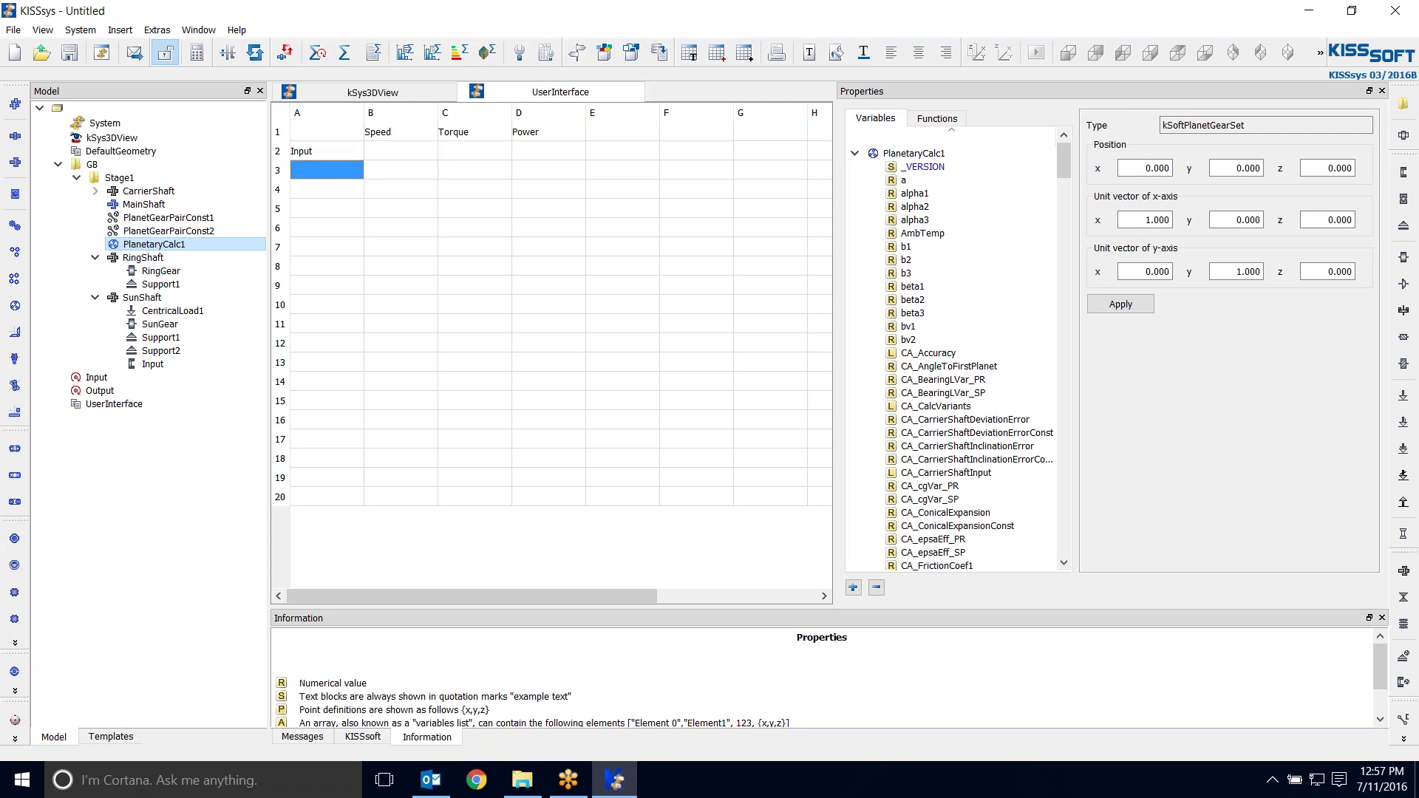
{"action": "type", "text": "0"}
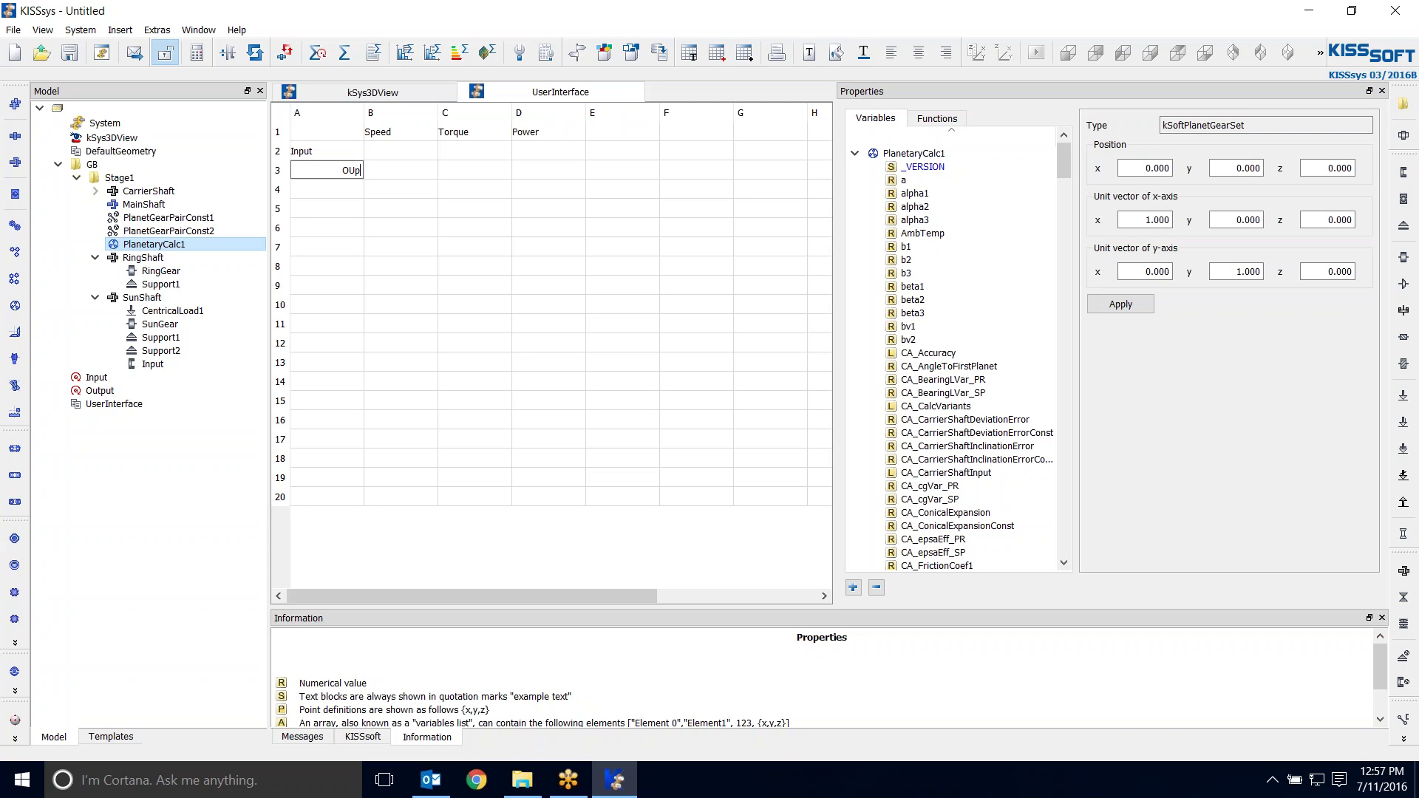
{"action": "type", "text": "utput"}
{"action": "left_click", "coordinate": [326, 247]}
{"action": "left_click", "coordinate": [320, 207]}
{"action": "type", "text": "Ratio"}
Step: Insert the speed variable of the Input element into cell B2 as a reference
{"action": "left_click", "coordinate": [397, 231]}
{"action": "left_click", "coordinate": [405, 157]}
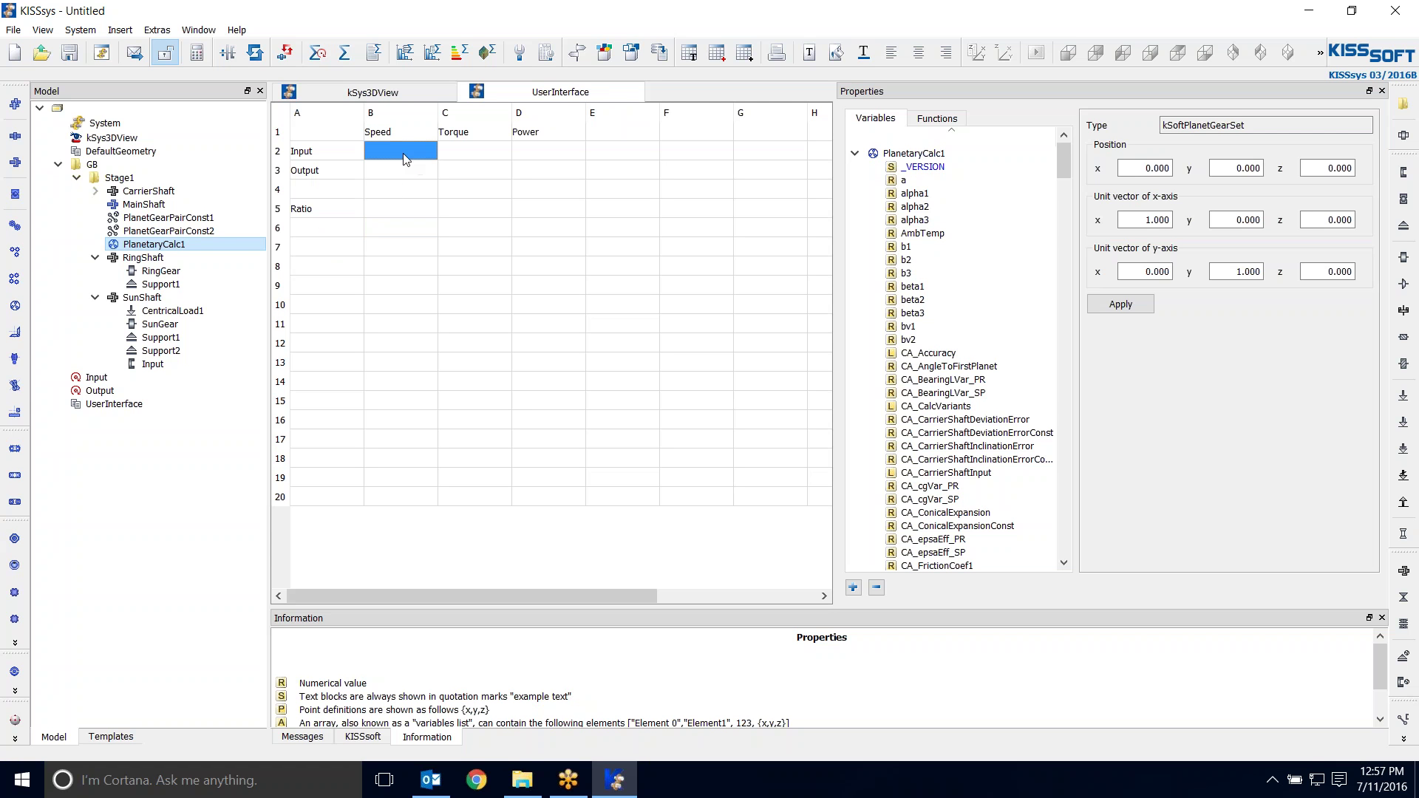
{"action": "left_click", "coordinate": [92, 379]}
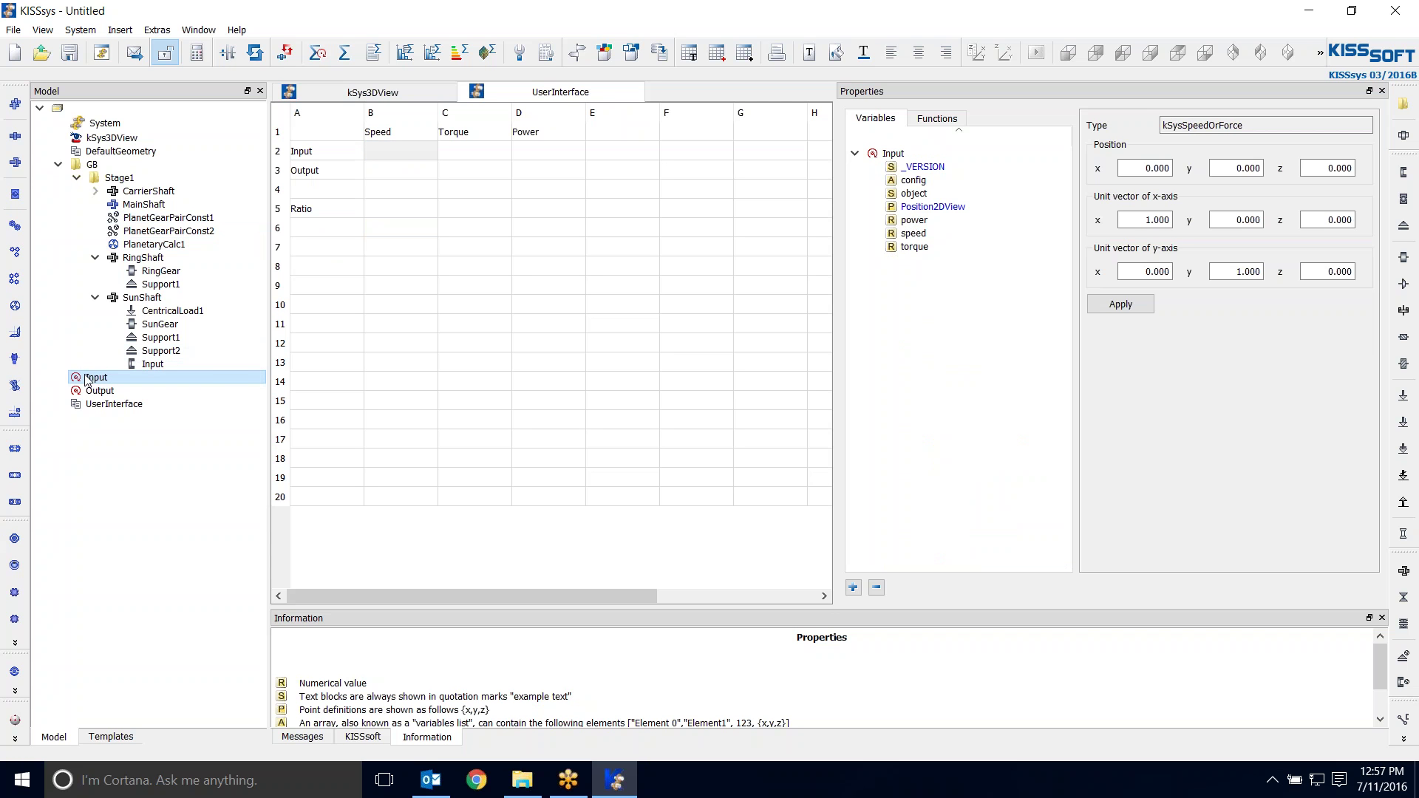
{"action": "right_click", "coordinate": [87, 379]}
{"action": "left_click", "coordinate": [110, 383]}
{"action": "left_click", "coordinate": [916, 233]}
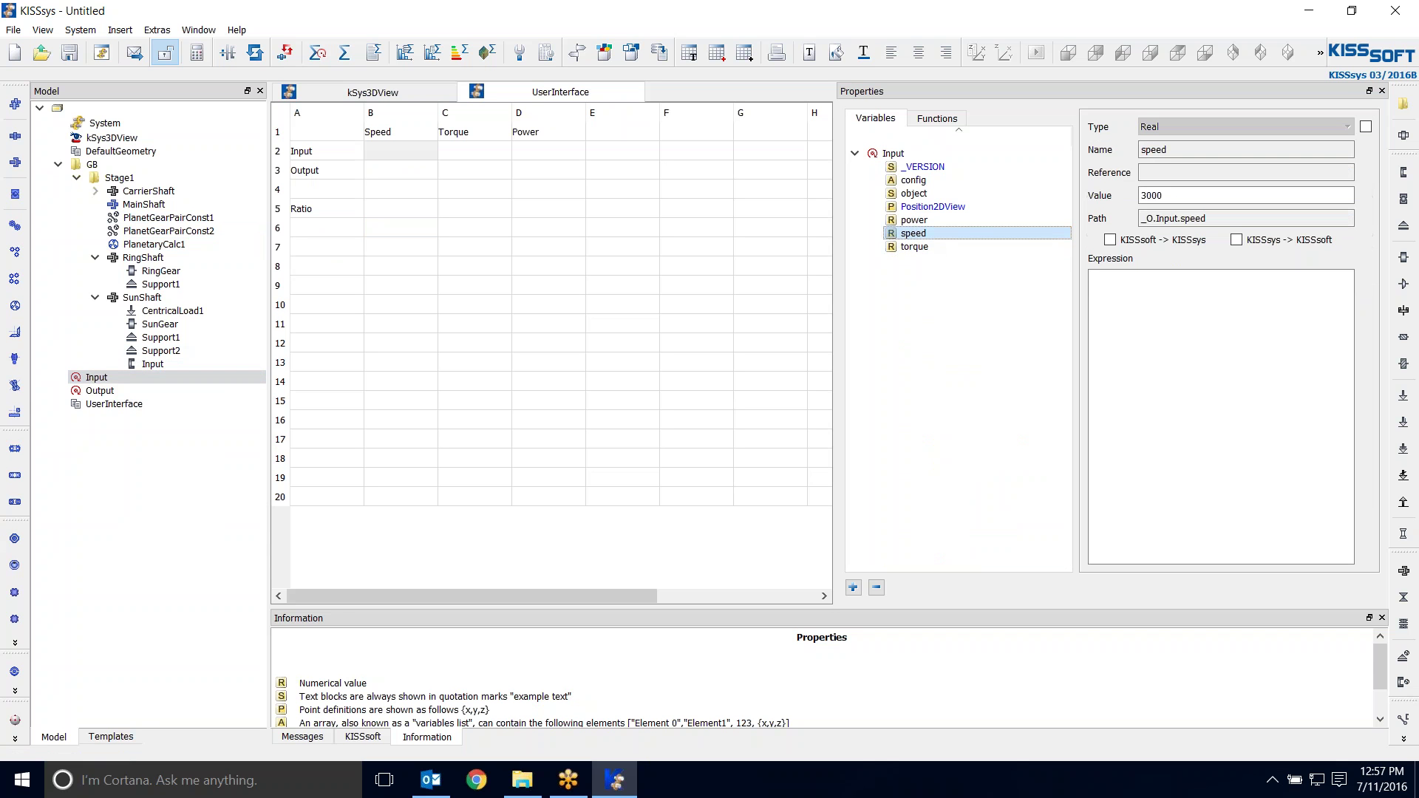
{"action": "left_click_drag", "start_coordinate": [916, 234], "coordinate": [392, 148]}
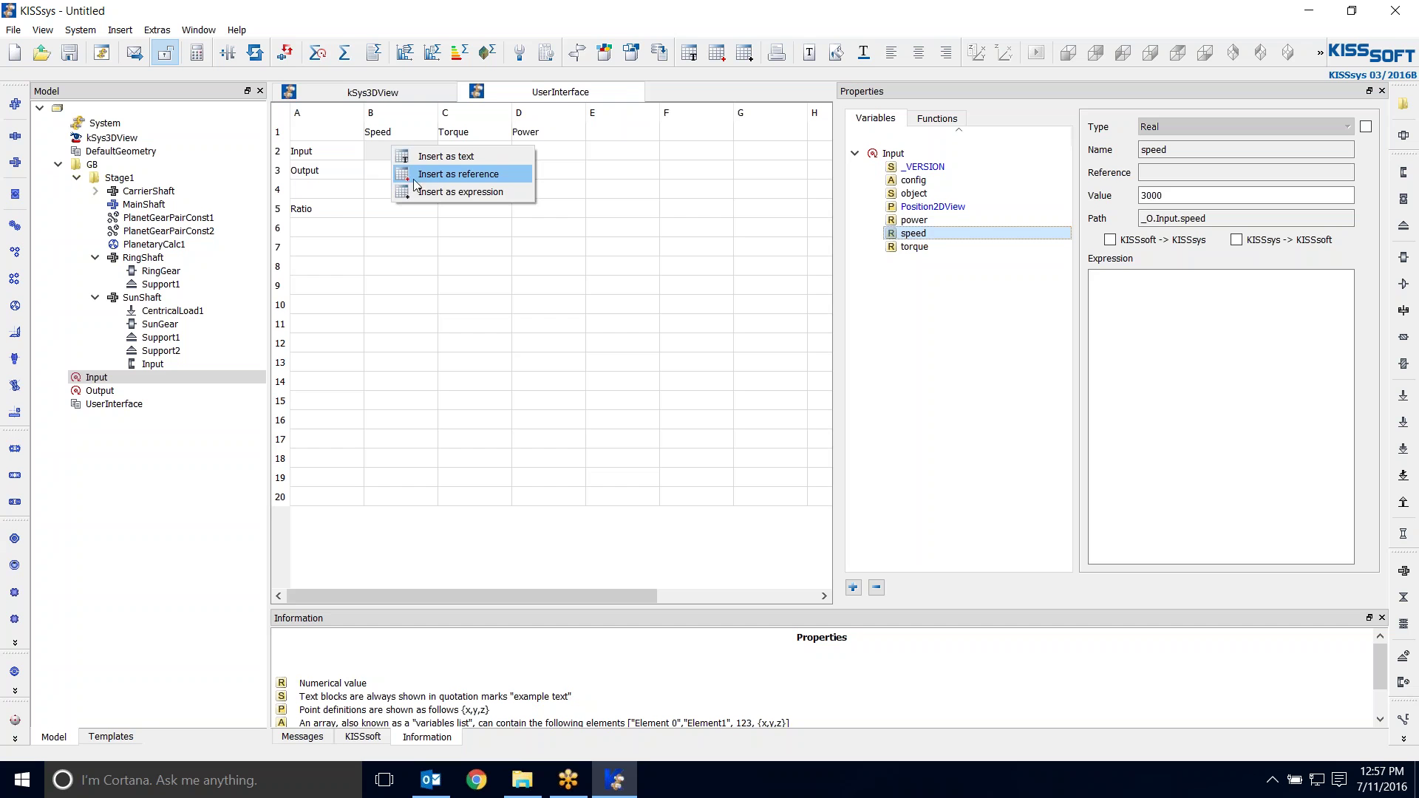
{"action": "left_click", "coordinate": [432, 183]}
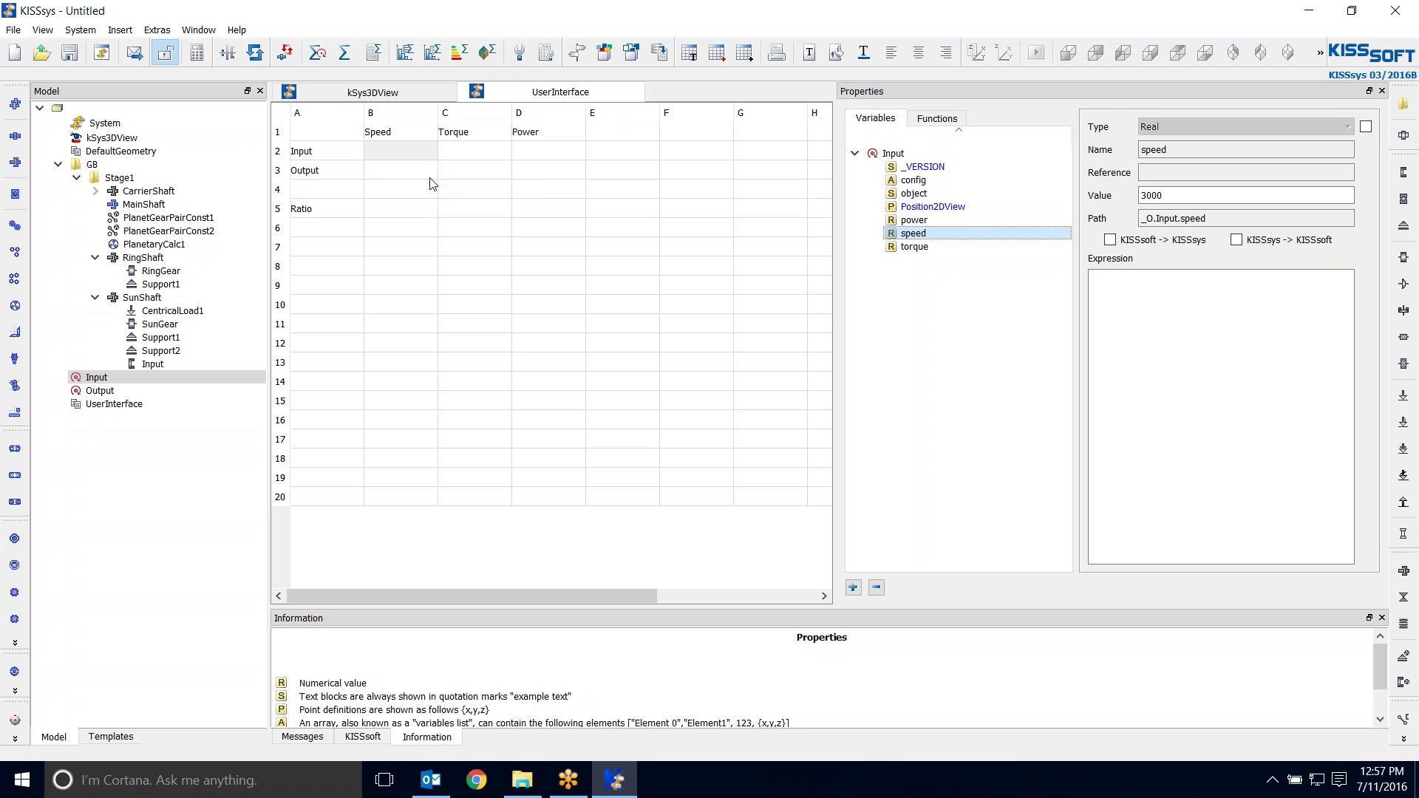
Step: Insert the Input element's torque into C2 as a reference and its power into D2 as an expression
{"action": "left_click", "coordinate": [469, 151]}
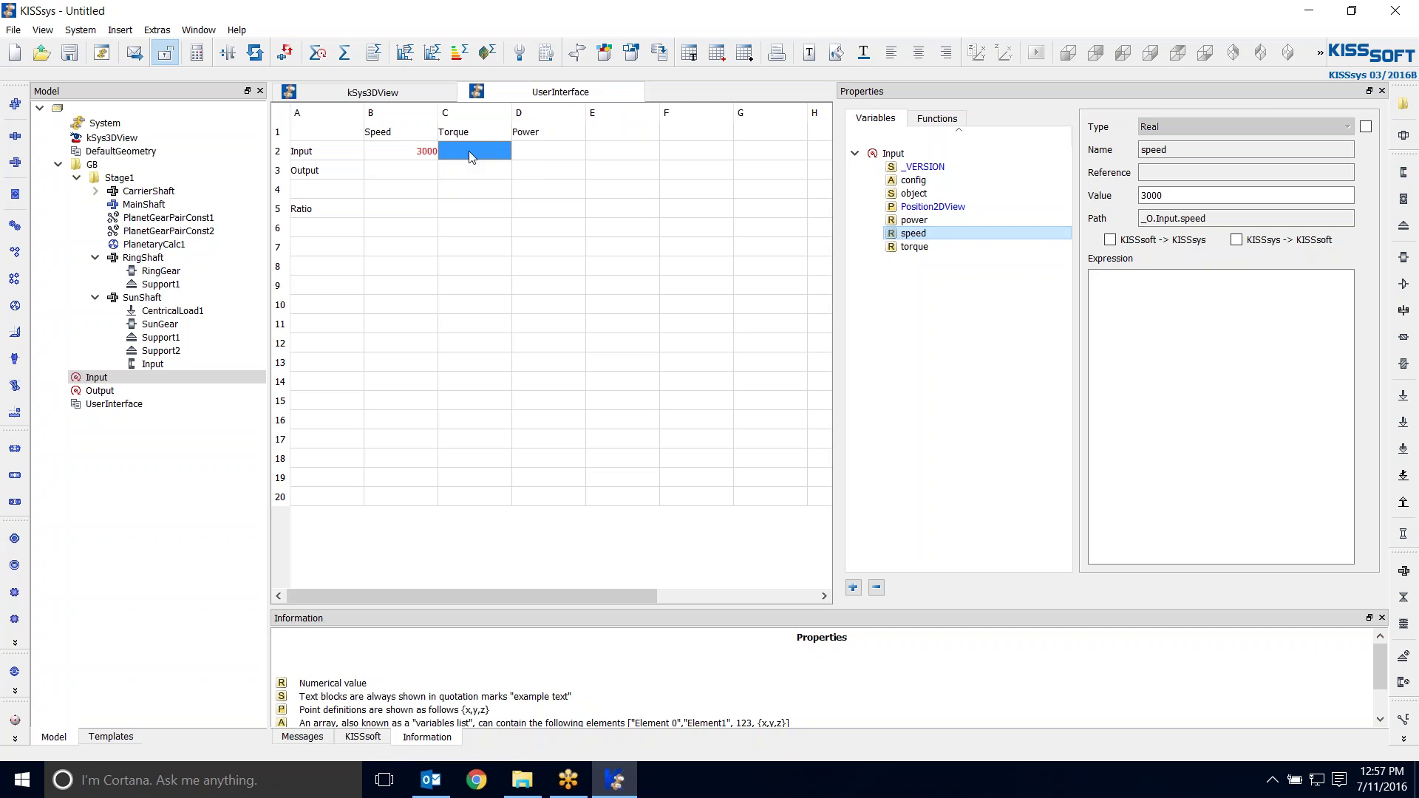
{"action": "left_click", "coordinate": [920, 248]}
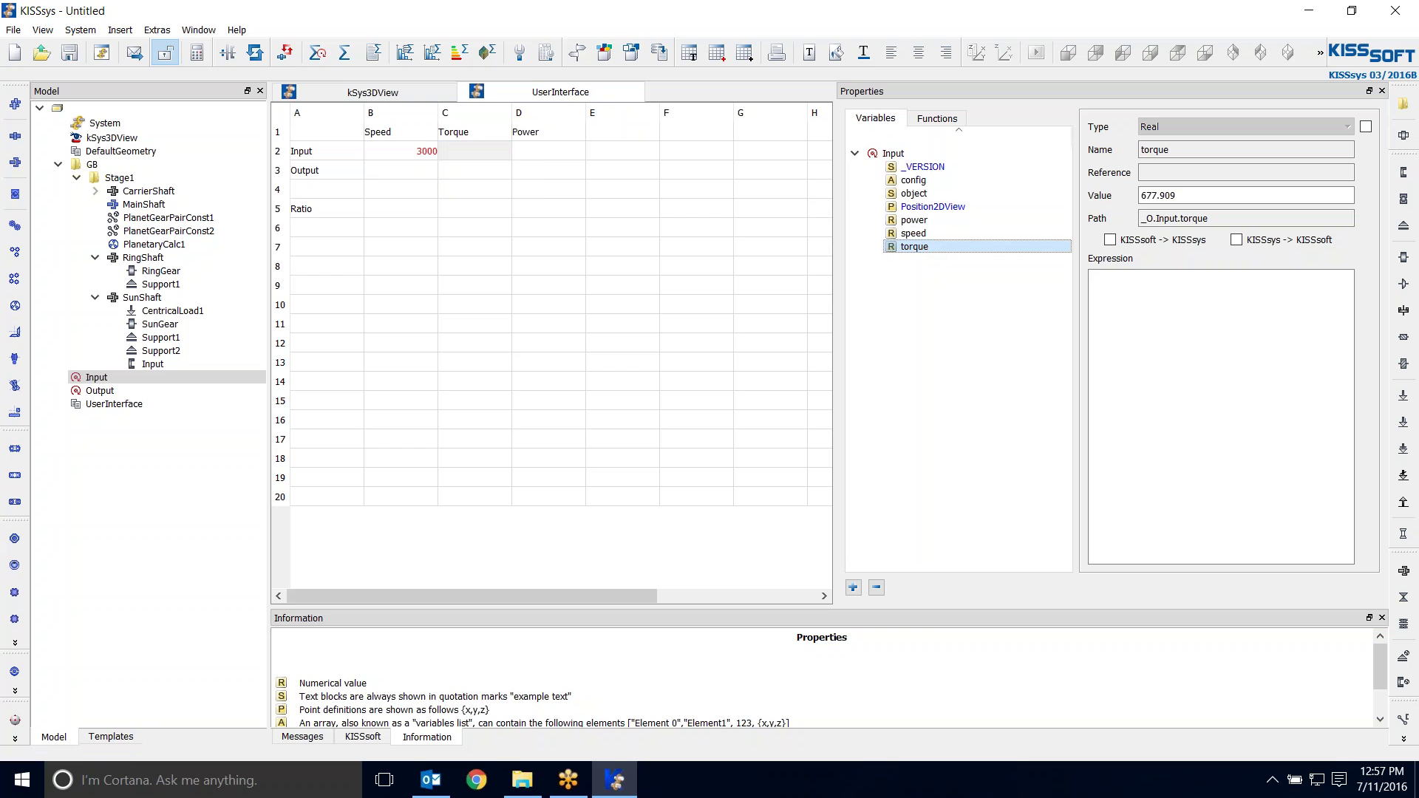
{"action": "left_click_drag", "start_coordinate": [914, 246], "coordinate": [485, 148]}
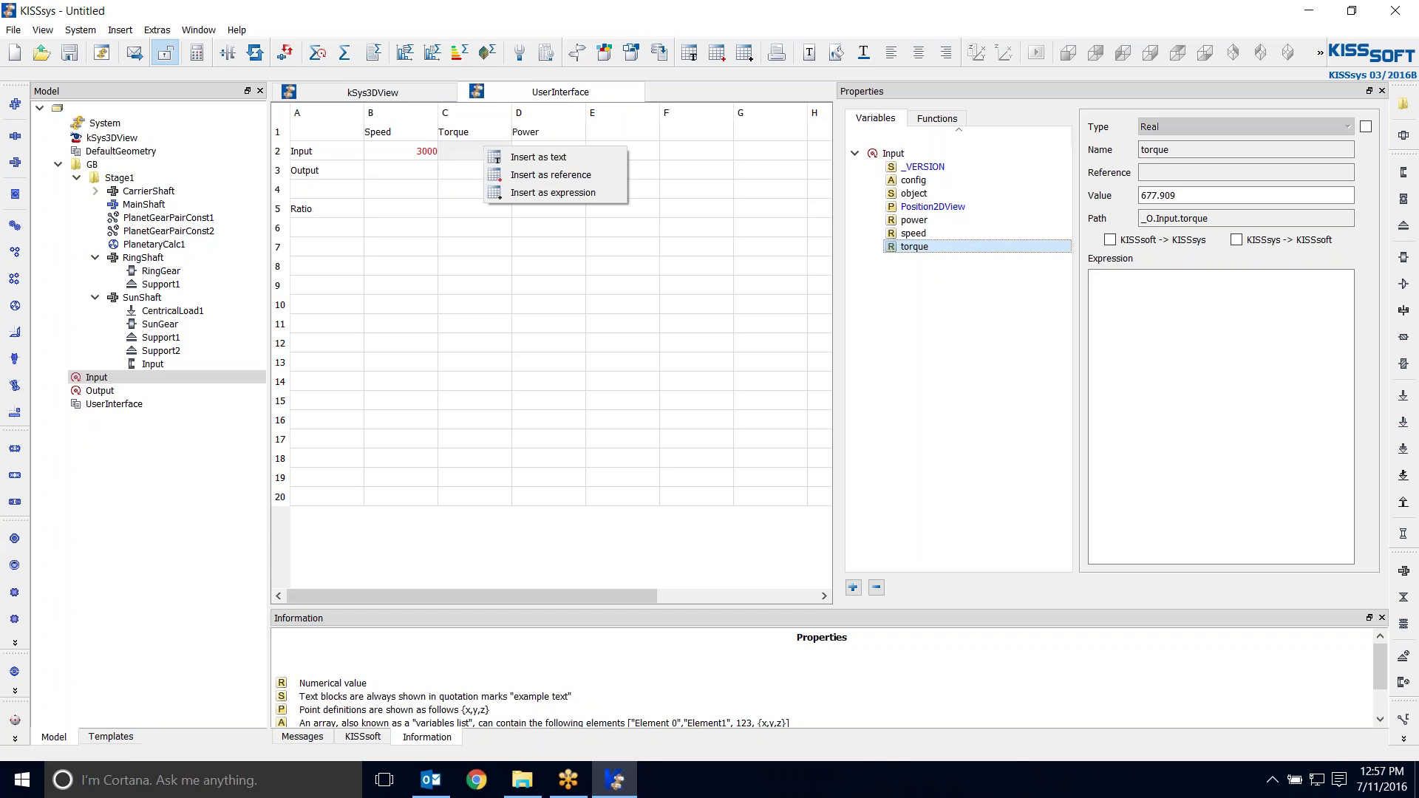
{"action": "left_click", "coordinate": [517, 176]}
{"action": "left_click", "coordinate": [914, 219]}
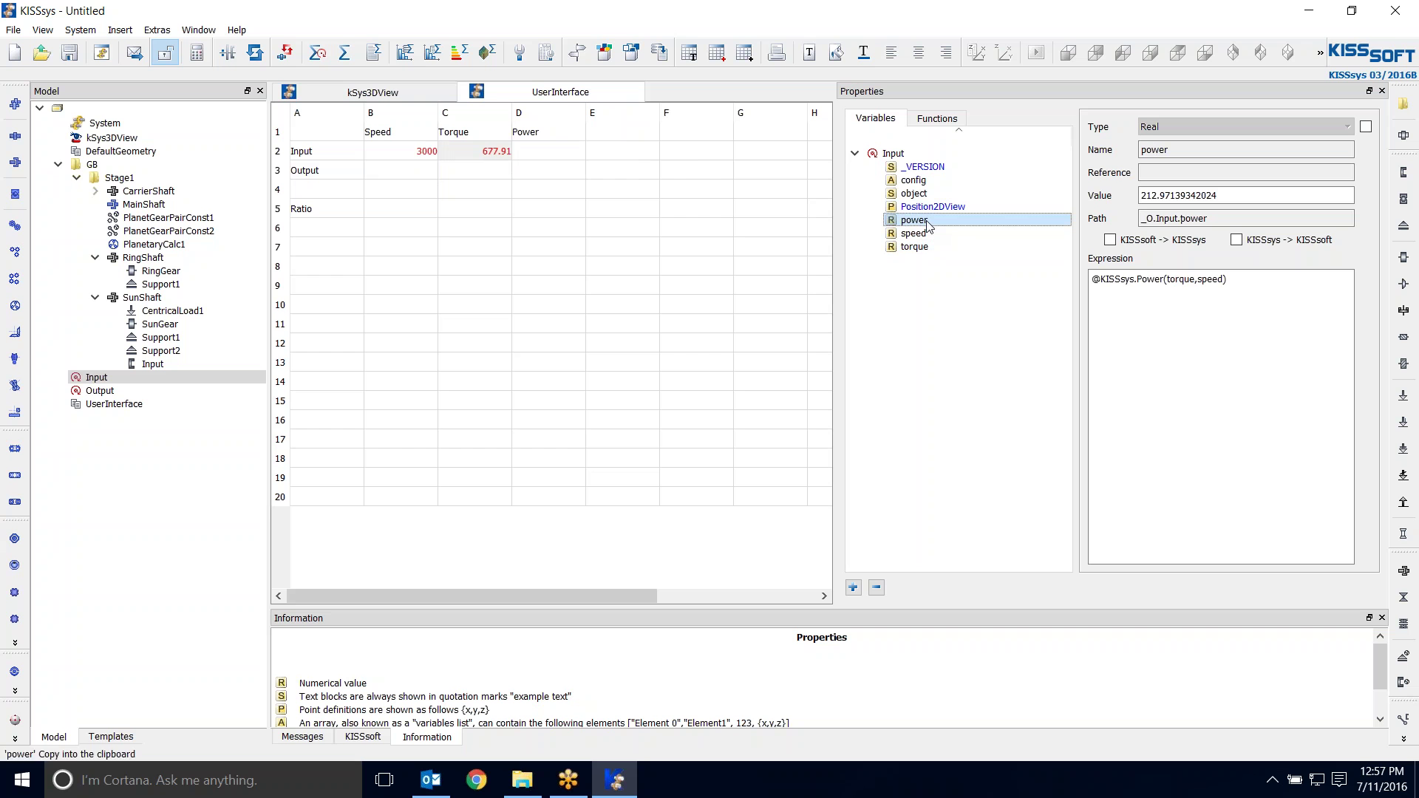
{"action": "left_click_drag", "start_coordinate": [915, 219], "coordinate": [553, 151]}
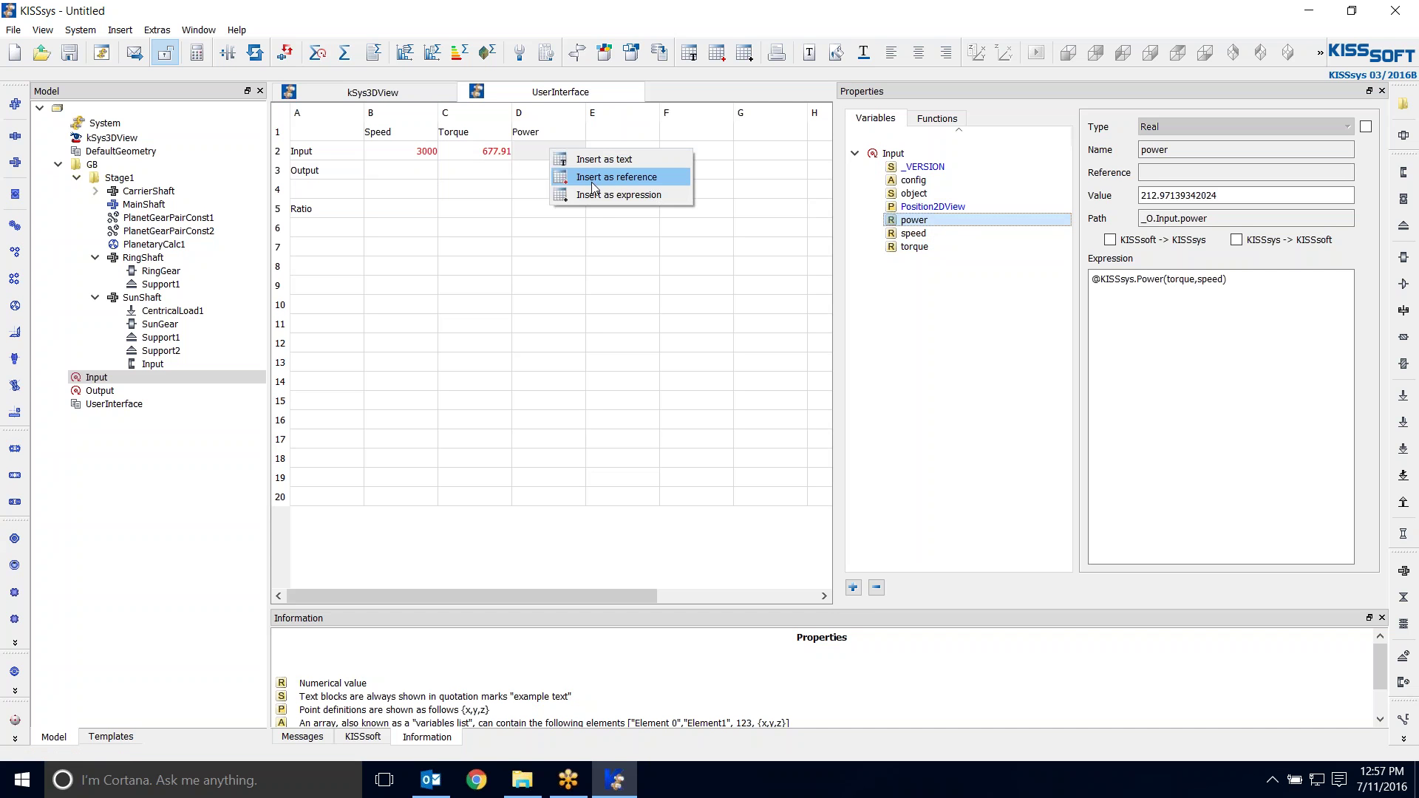
{"action": "left_click", "coordinate": [584, 196]}
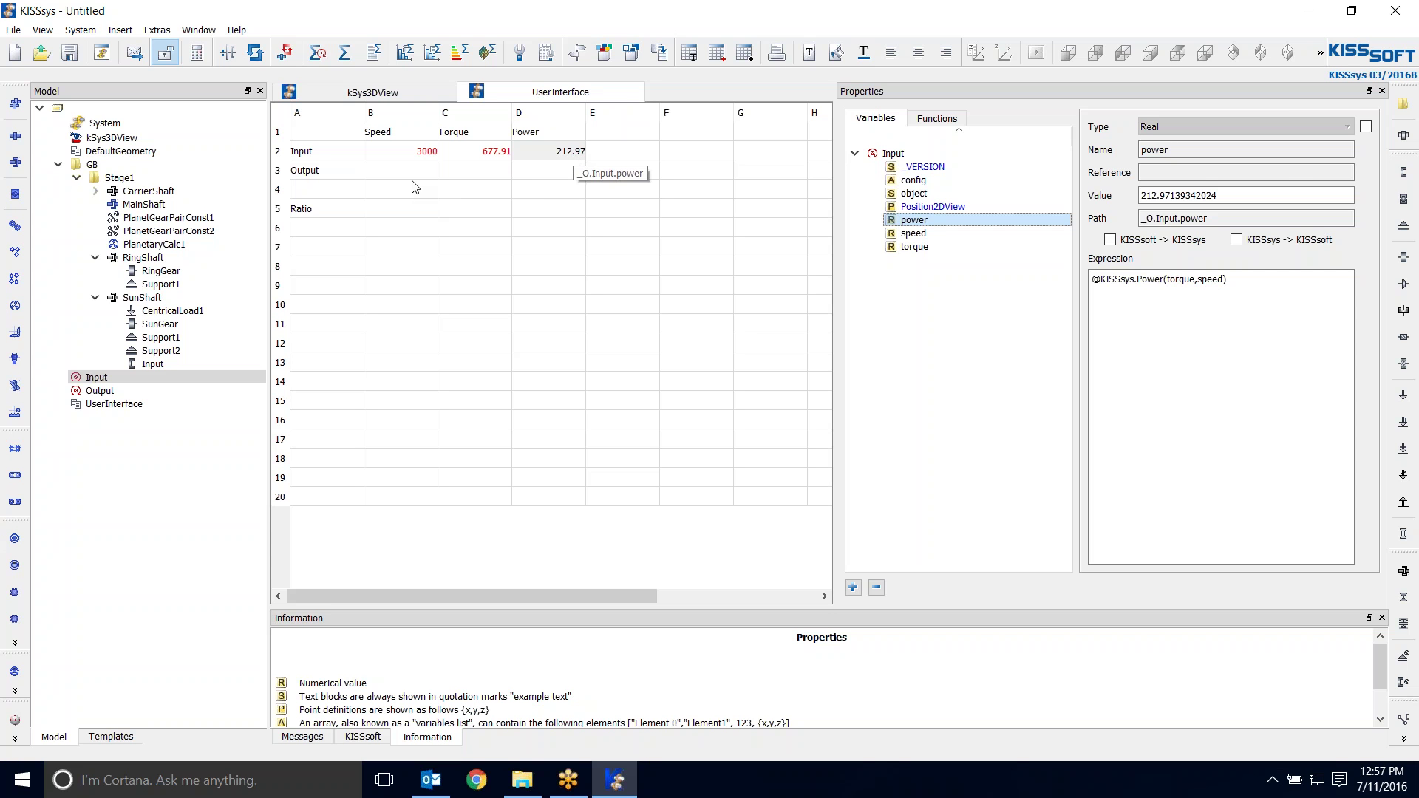
Step: Insert the speed variable of the Output element into cell B3 as an expression
{"action": "left_click", "coordinate": [112, 394]}
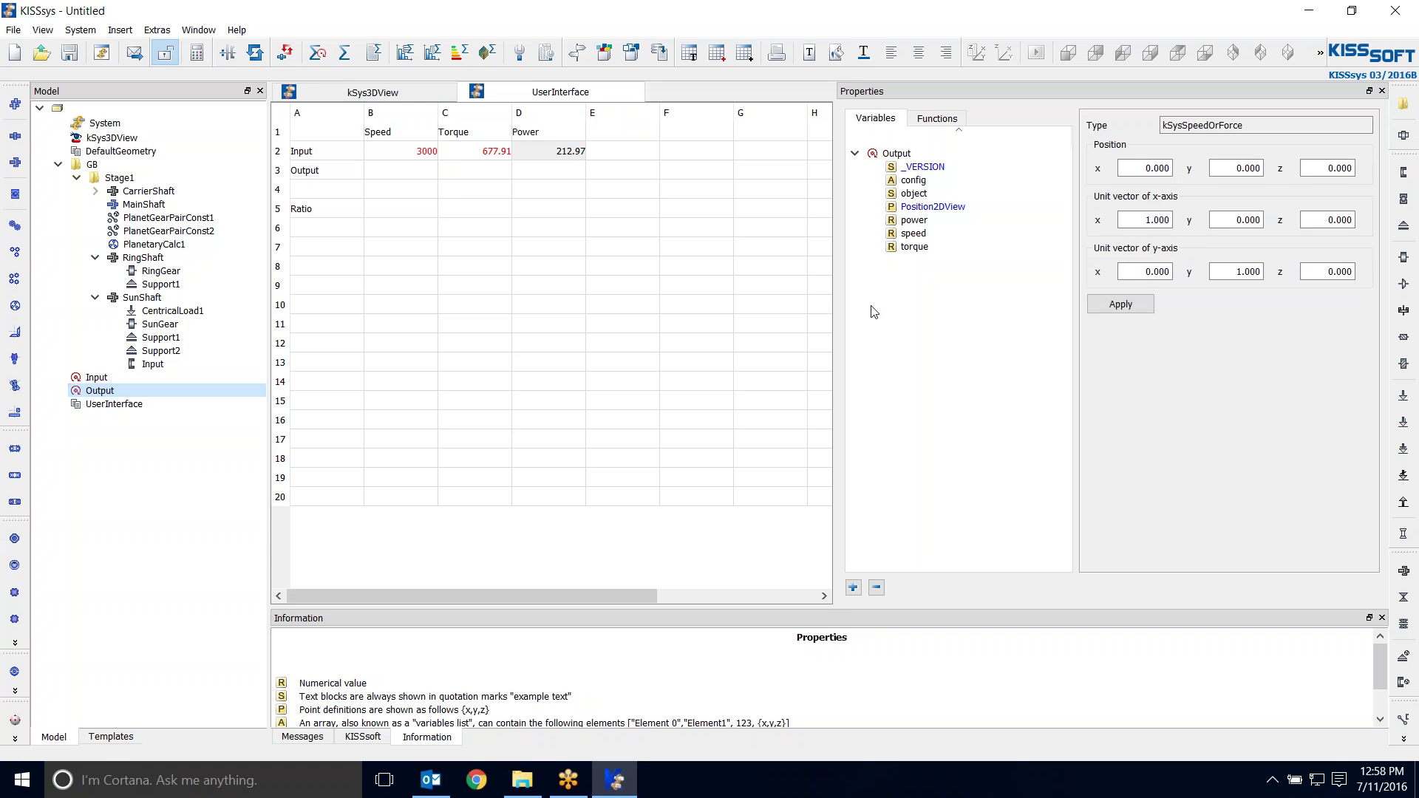
{"action": "left_click", "coordinate": [932, 232]}
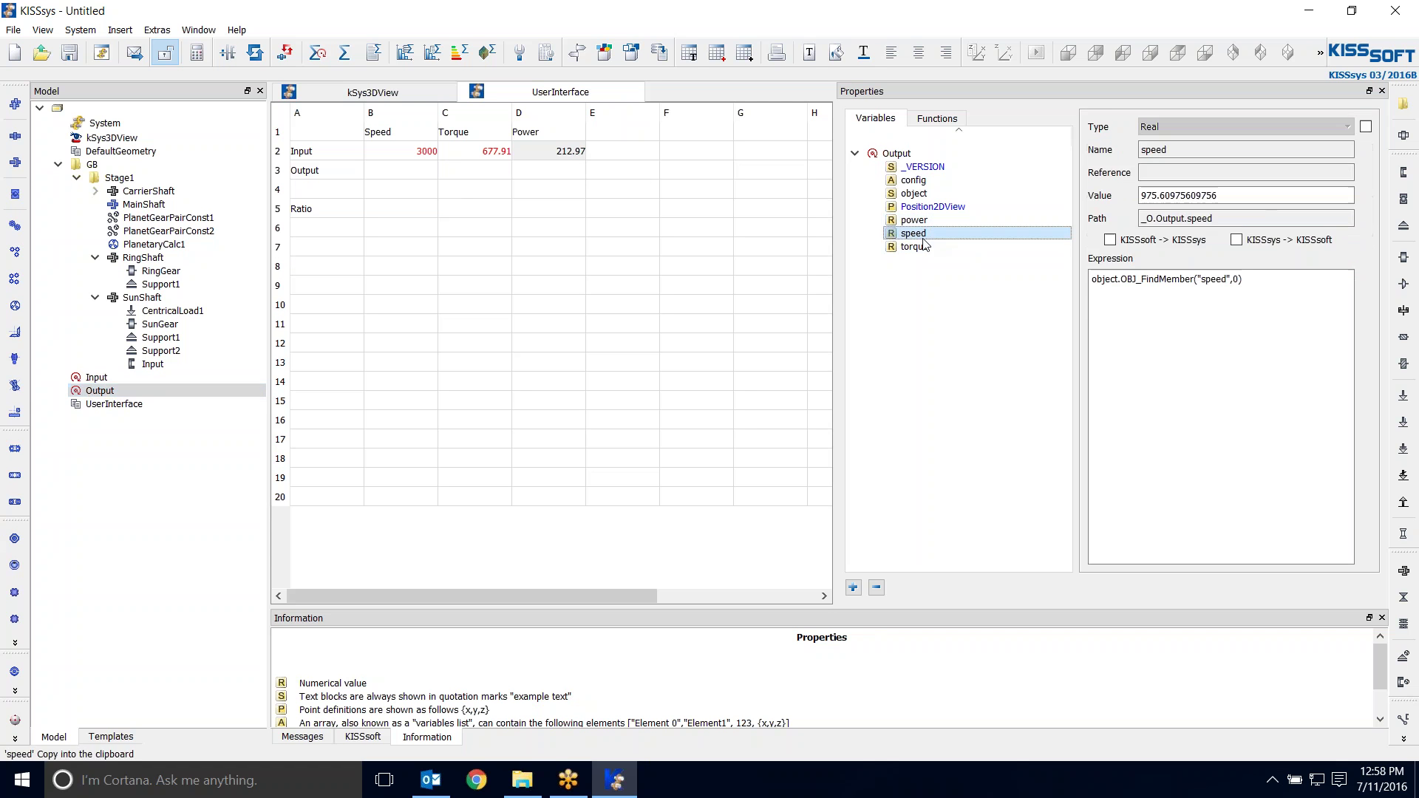
{"action": "left_click_drag", "start_coordinate": [916, 233], "coordinate": [405, 172]}
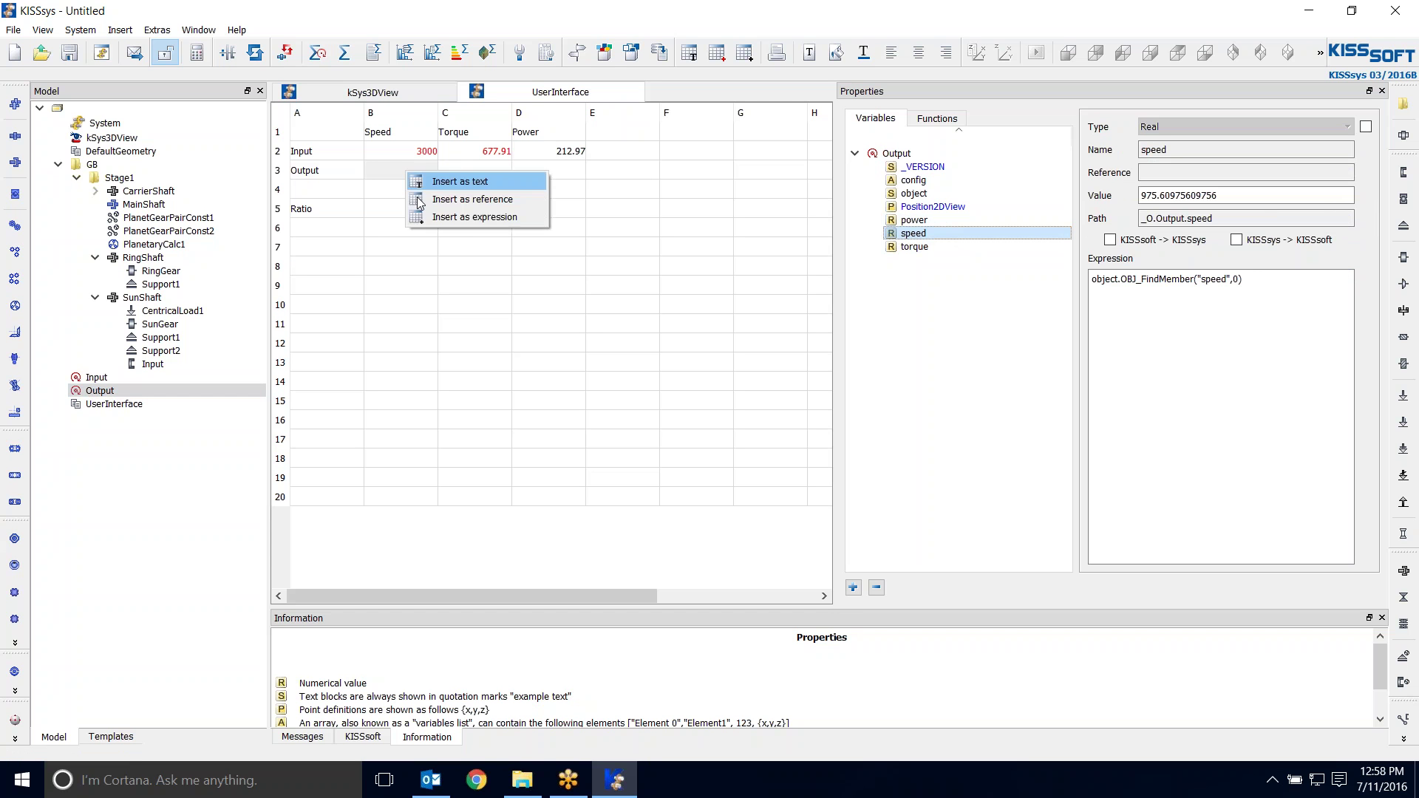
{"action": "left_click", "coordinate": [438, 220]}
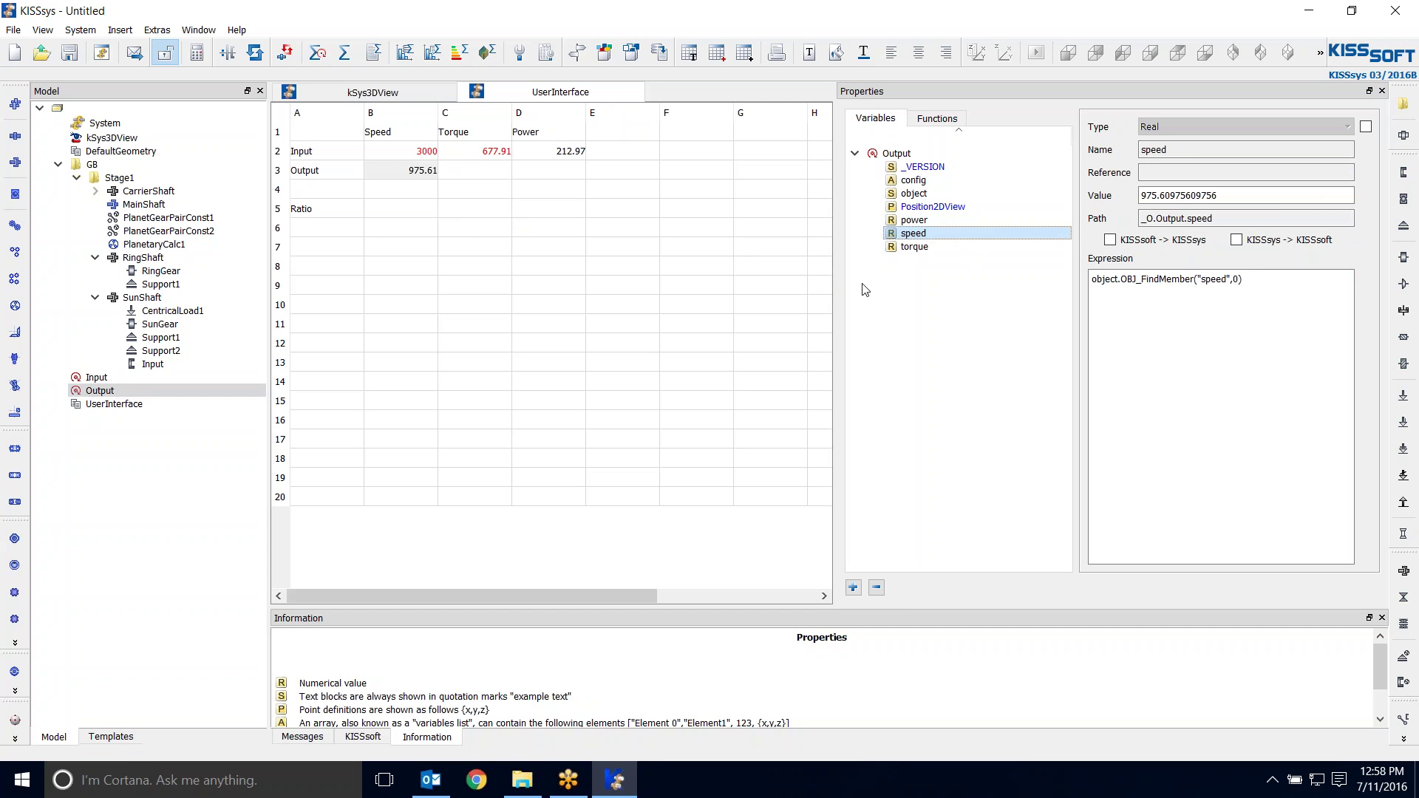
Step: Insert the Output element's torque into C3 and its power into D3, both as expressions
{"action": "left_click", "coordinate": [925, 248]}
{"action": "left_click_drag", "start_coordinate": [928, 254], "coordinate": [475, 171]}
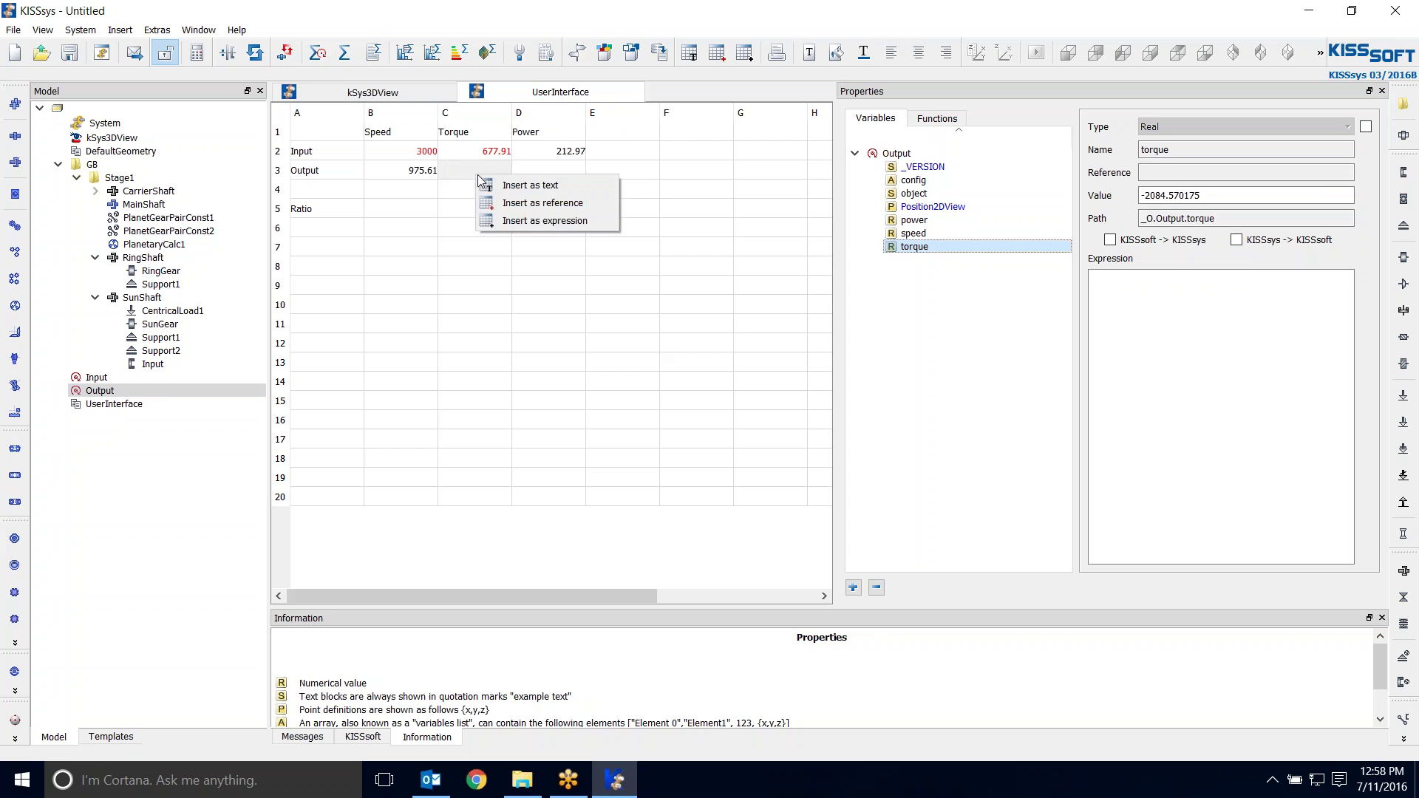
{"action": "left_click", "coordinate": [508, 221]}
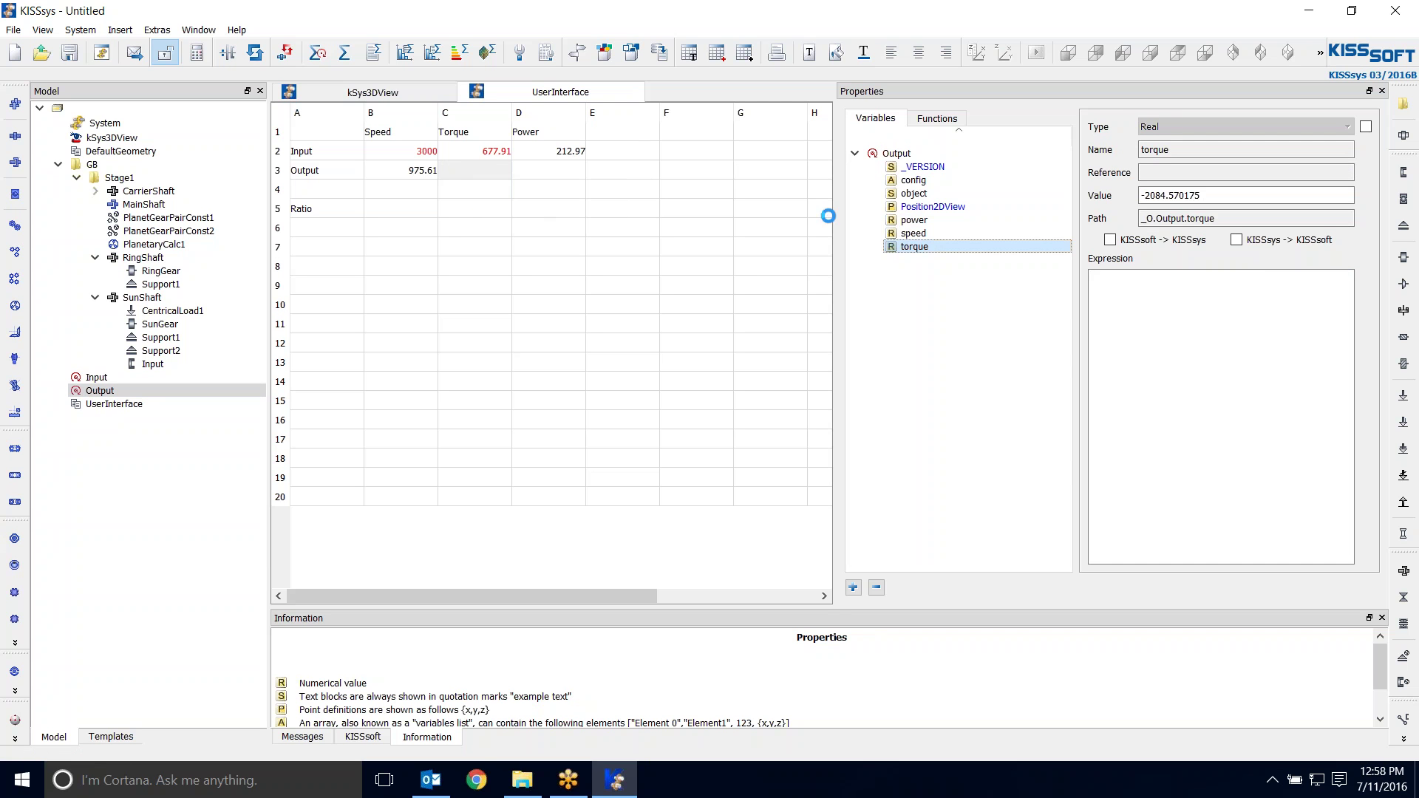
{"action": "left_click", "coordinate": [914, 220]}
{"action": "left_click_drag", "start_coordinate": [914, 221], "coordinate": [560, 172]}
{"action": "left_click", "coordinate": [604, 220]}
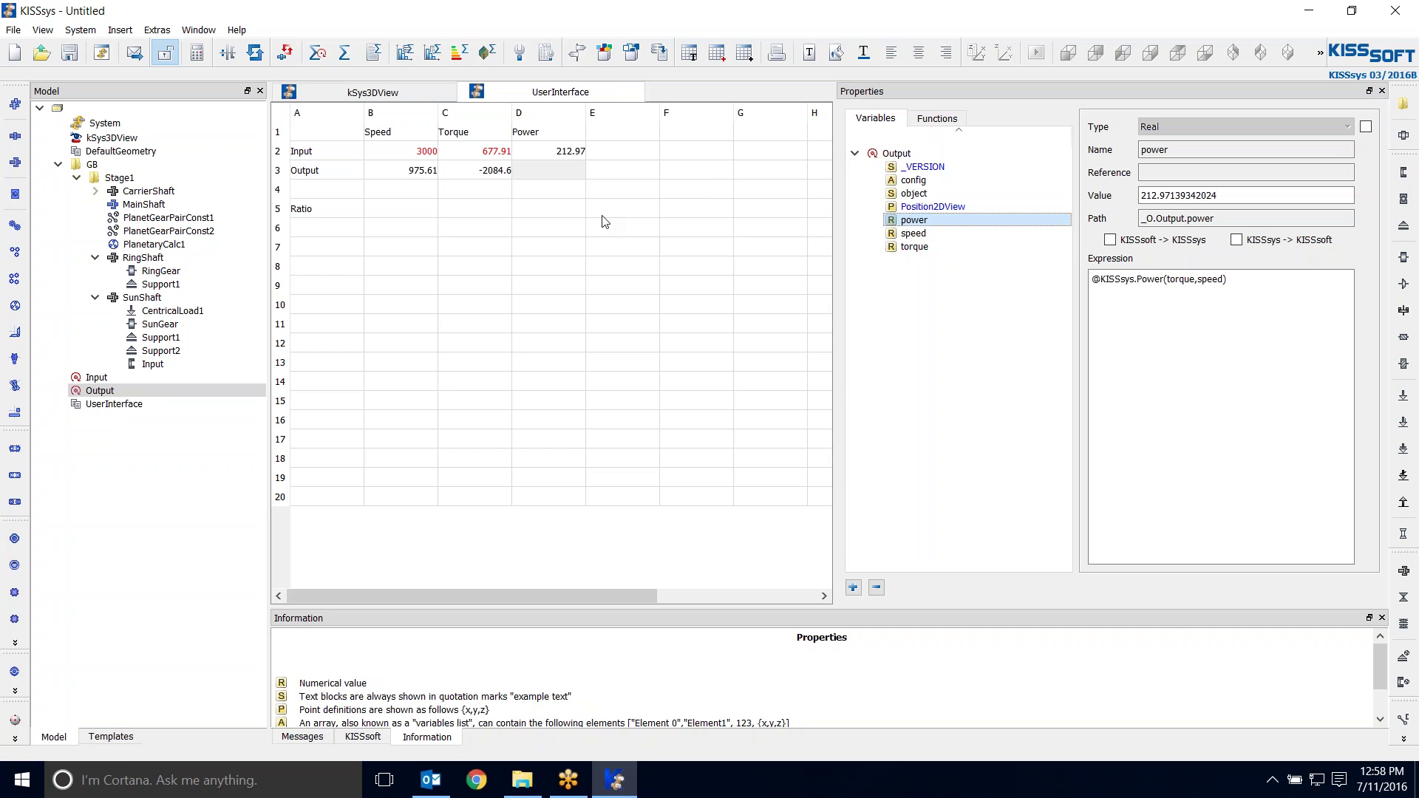
Step: Show the Input element's properties and copy the path of its speed variable, _O.Input.speed
{"action": "left_click", "coordinate": [399, 217]}
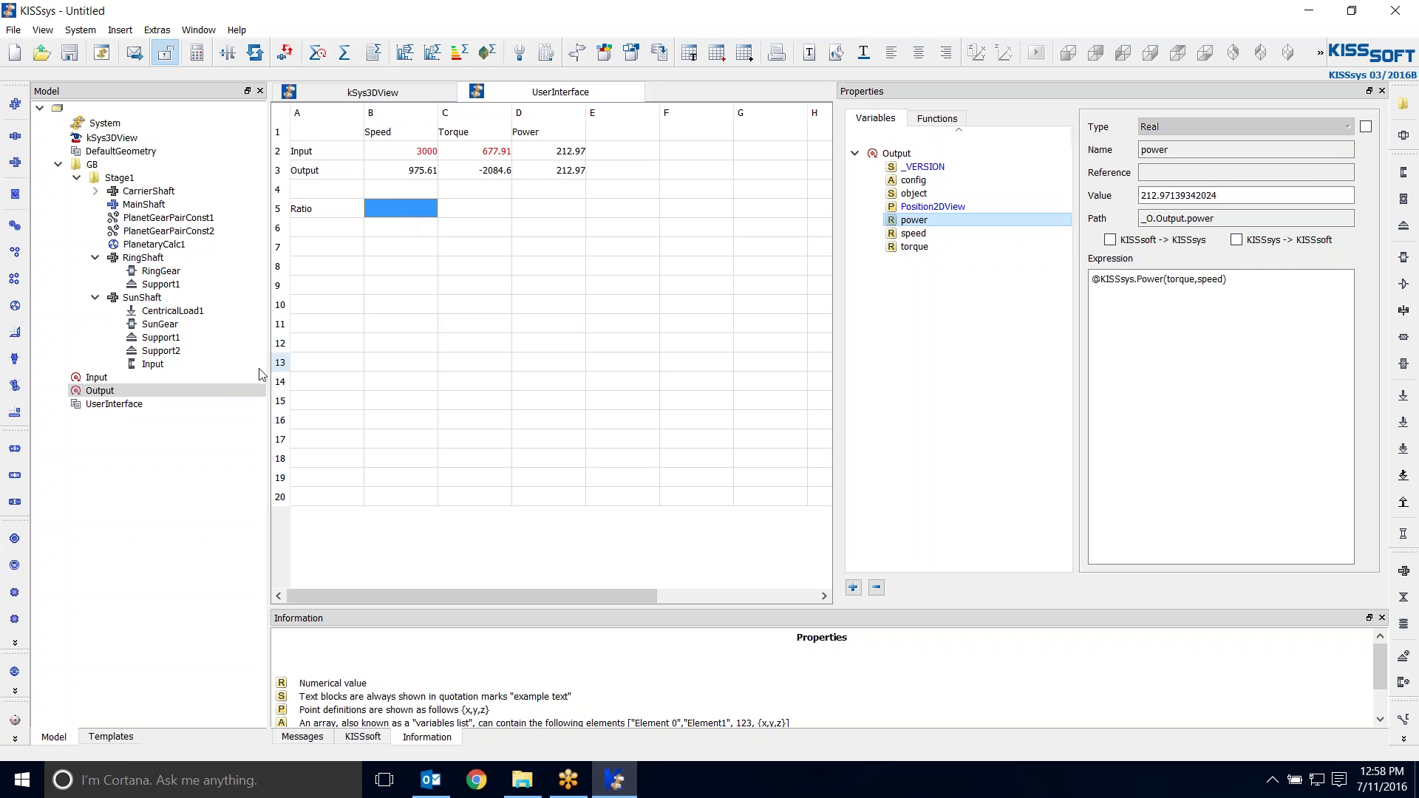
{"action": "left_click", "coordinate": [259, 377]}
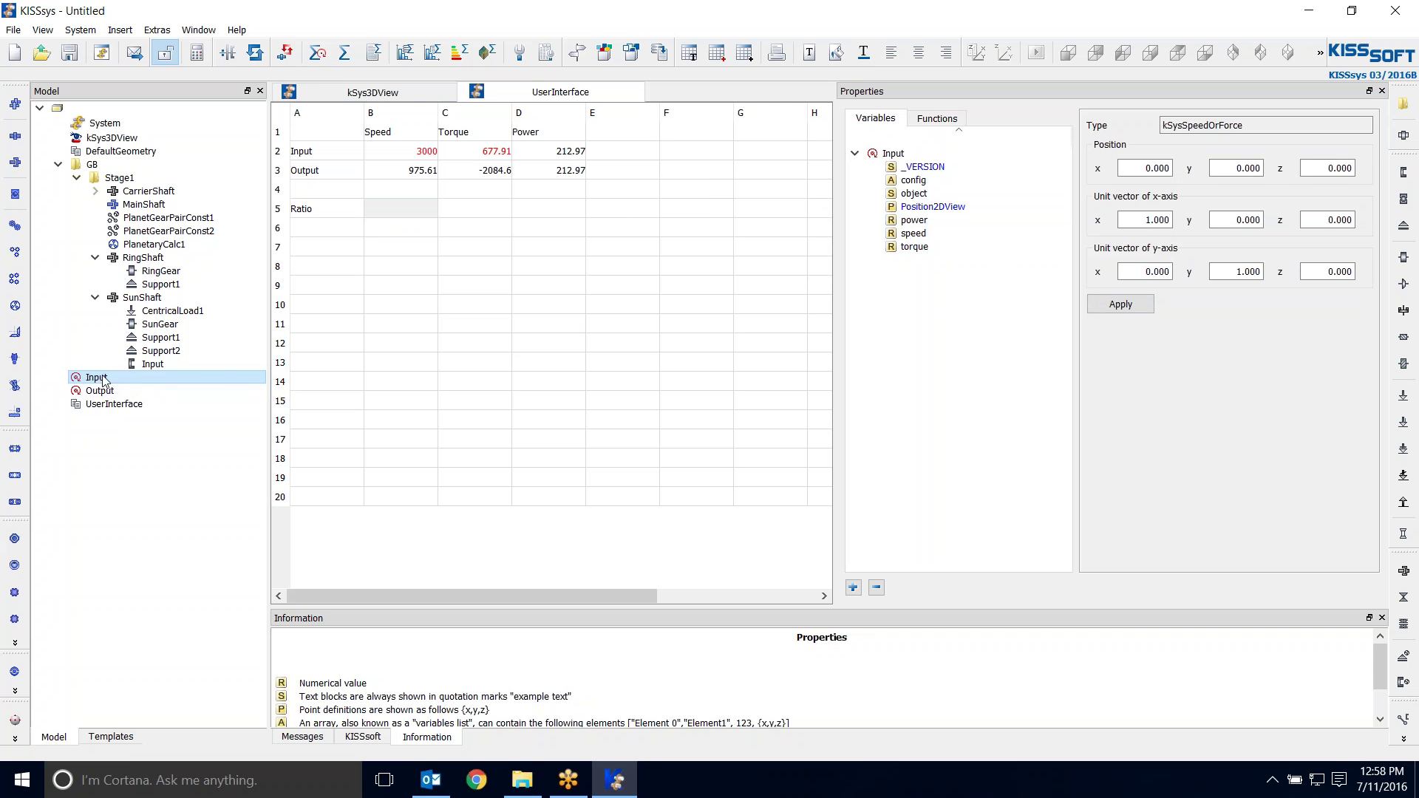
{"action": "right_click", "coordinate": [79, 379]}
{"action": "left_click", "coordinate": [118, 394]}
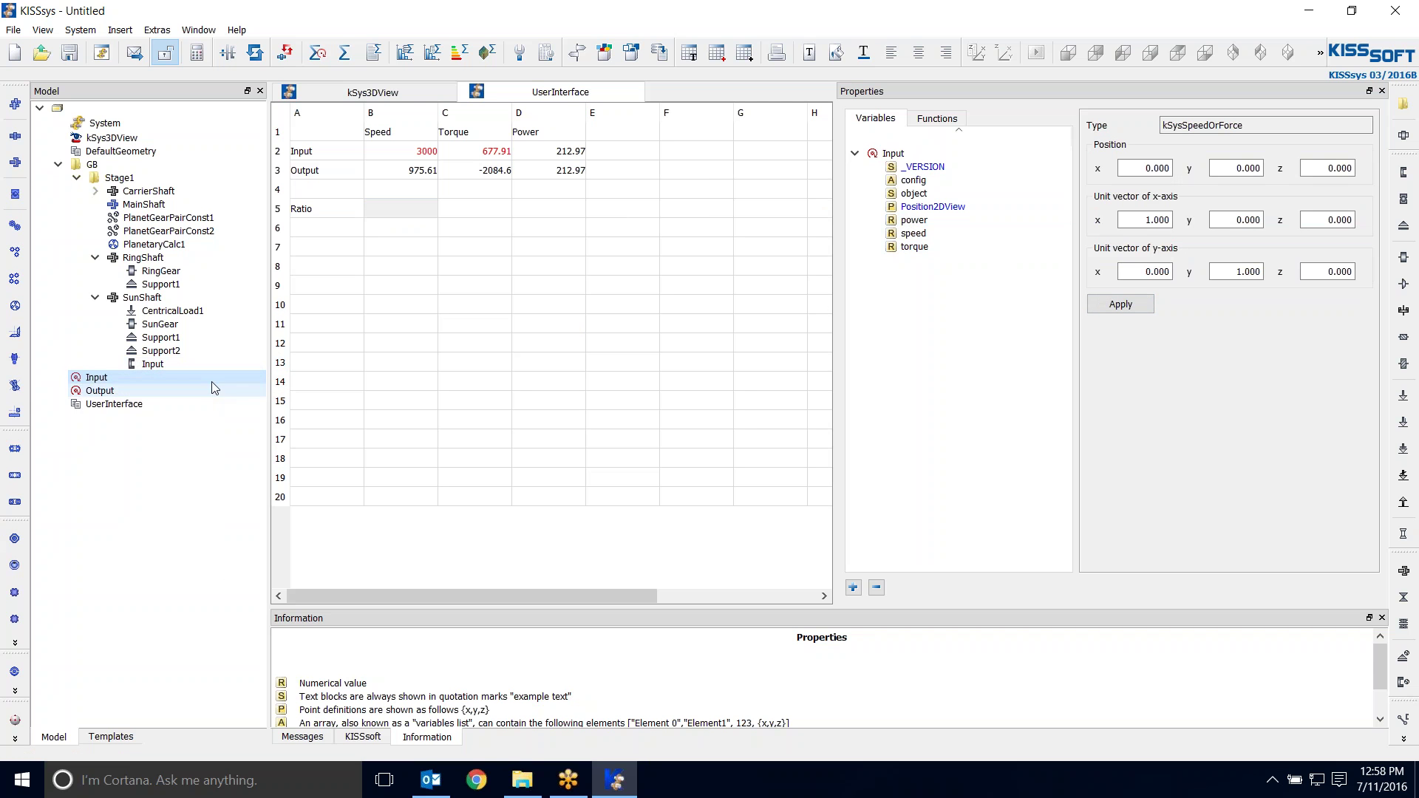
{"action": "left_click", "coordinate": [922, 234]}
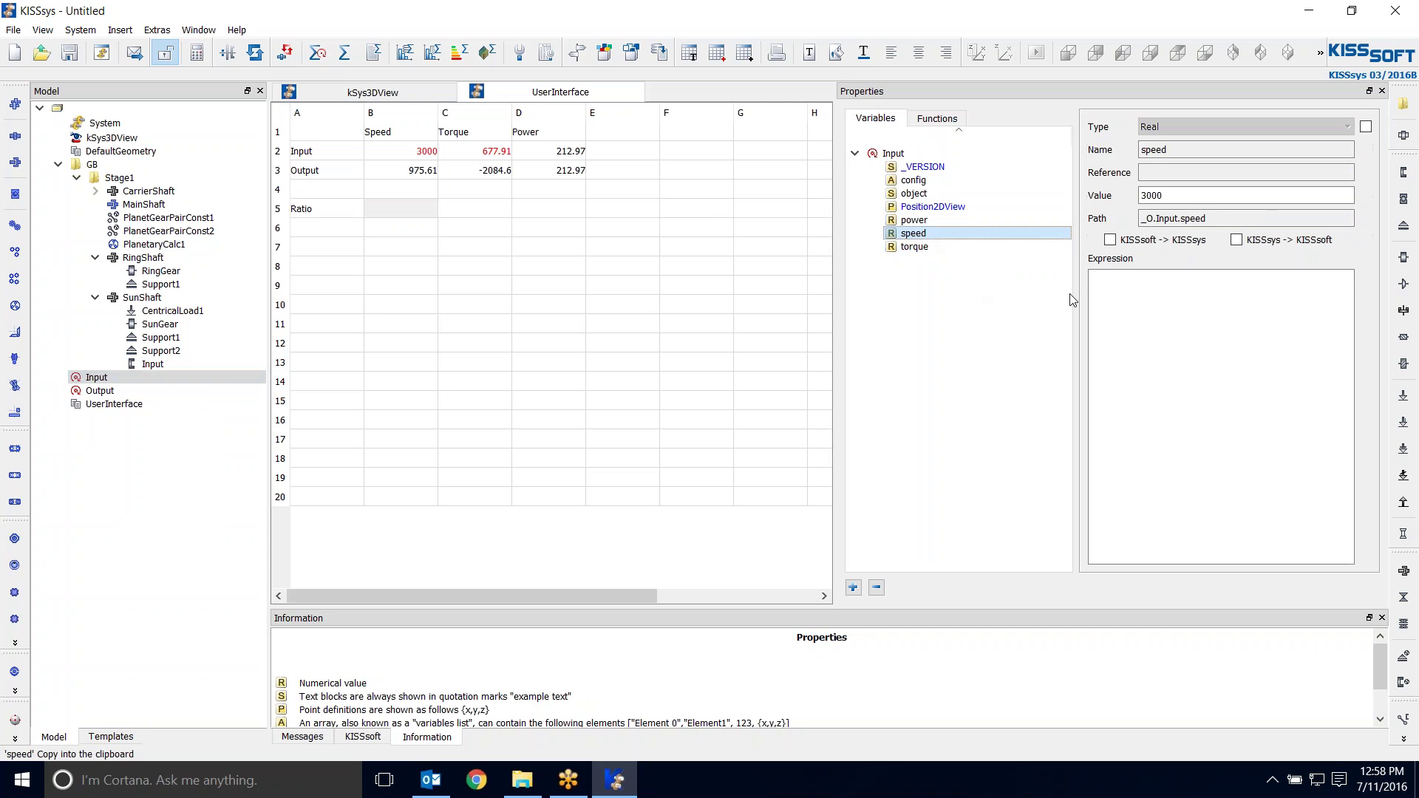
{"action": "left_click_drag", "start_coordinate": [1220, 216], "coordinate": [1140, 218]}
{"action": "key", "text": "ctrl+c"}
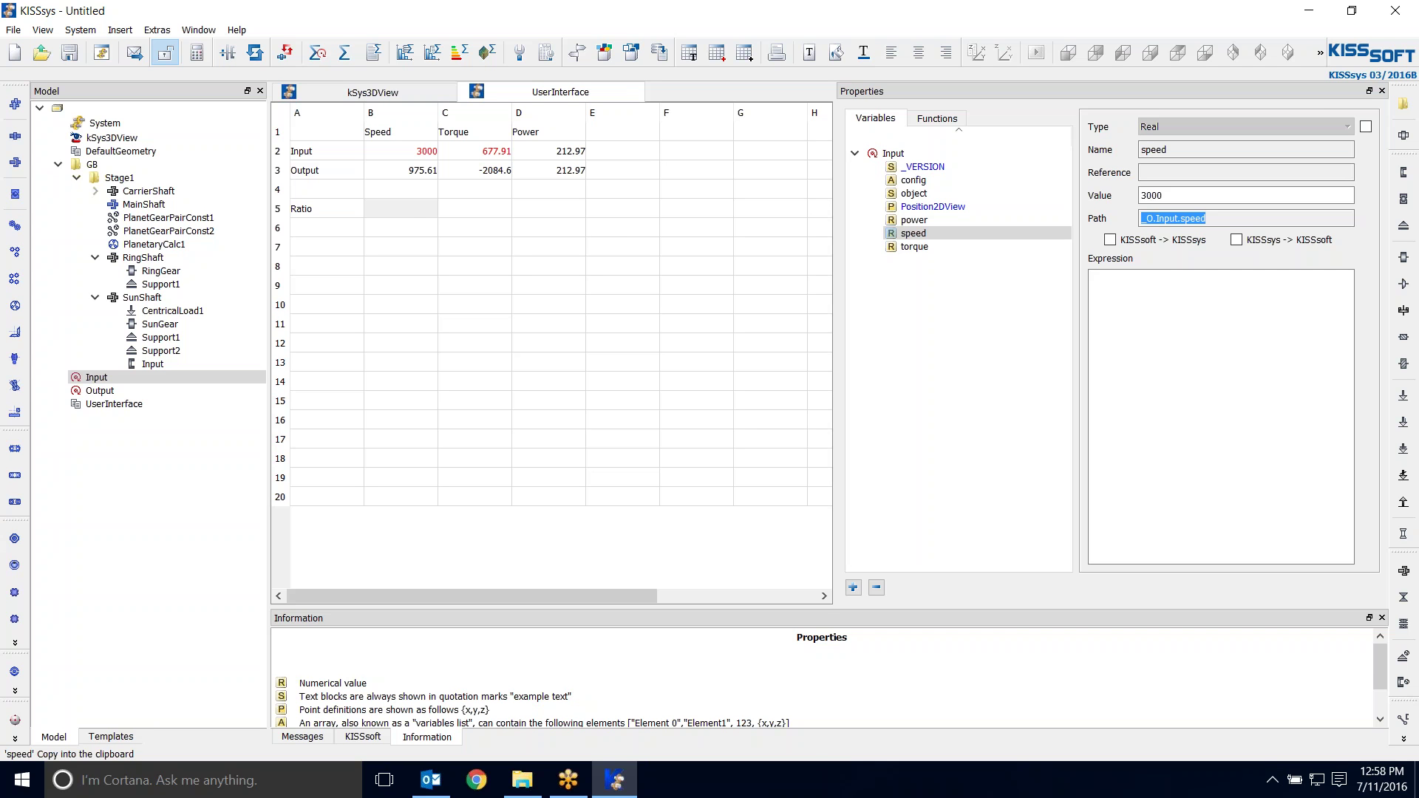
Step: Insert a real value in B5 whose expression divides the Input element's speed by the Output element's speed
{"action": "left_click", "coordinate": [396, 212]}
{"action": "right_click", "coordinate": [397, 213]}
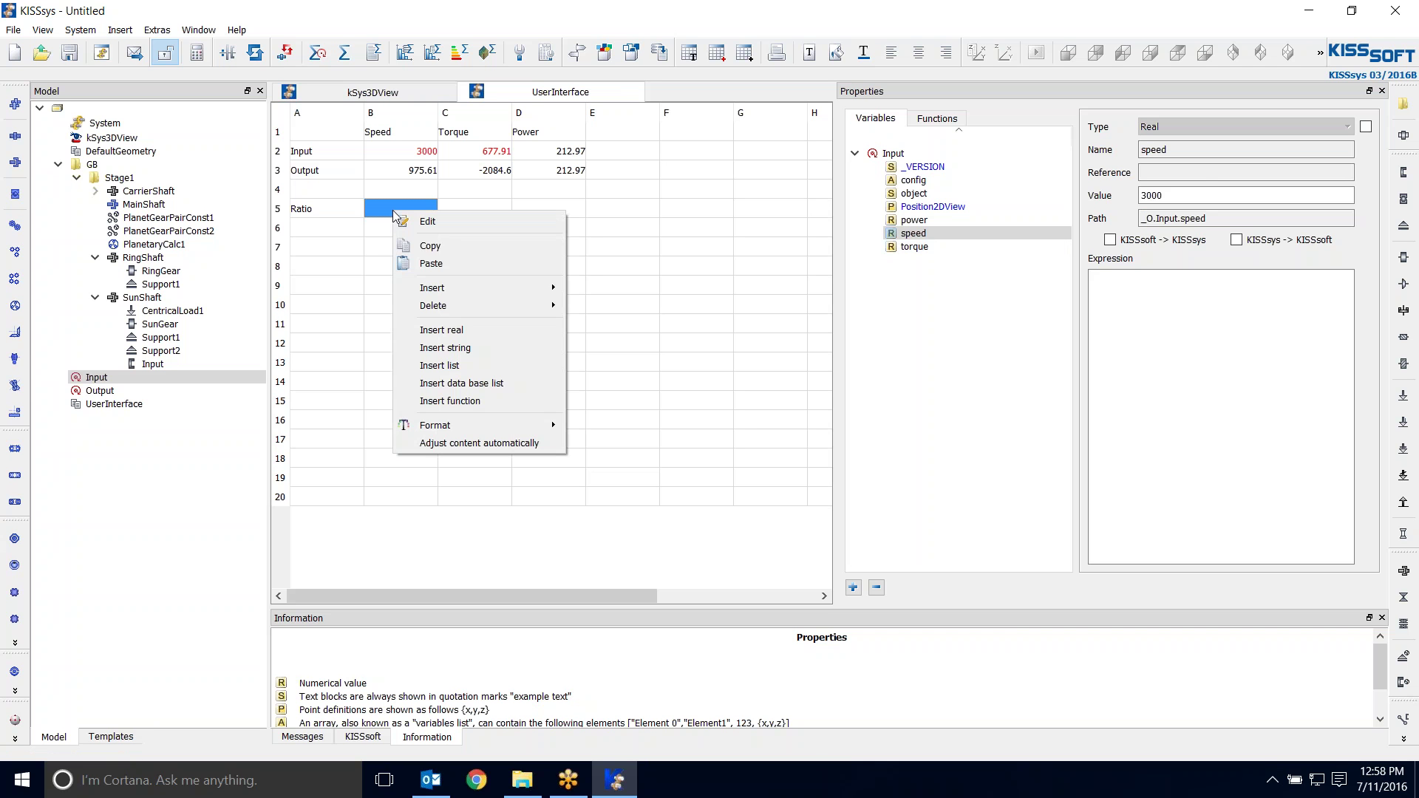
{"action": "left_click", "coordinate": [440, 333]}
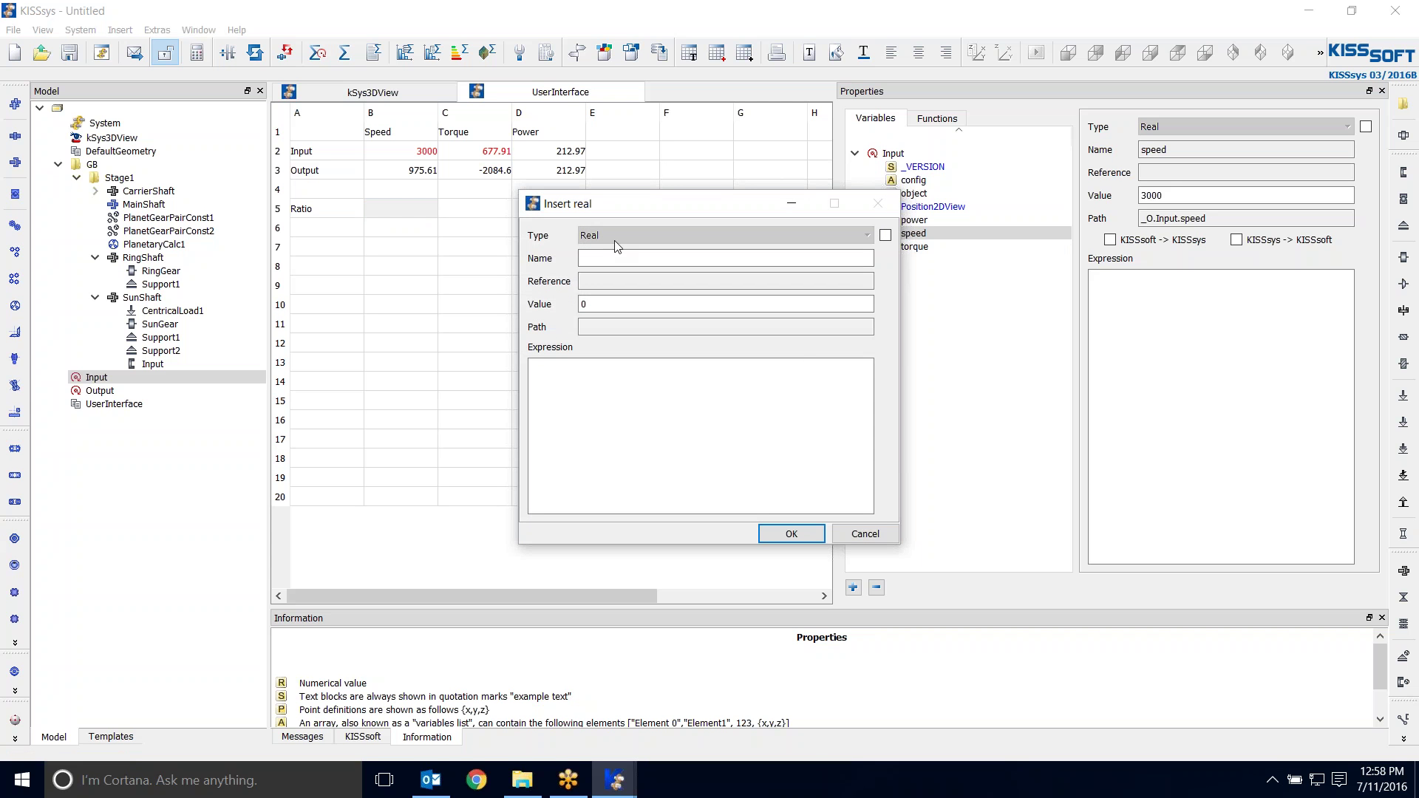
{"action": "left_click", "coordinate": [597, 377]}
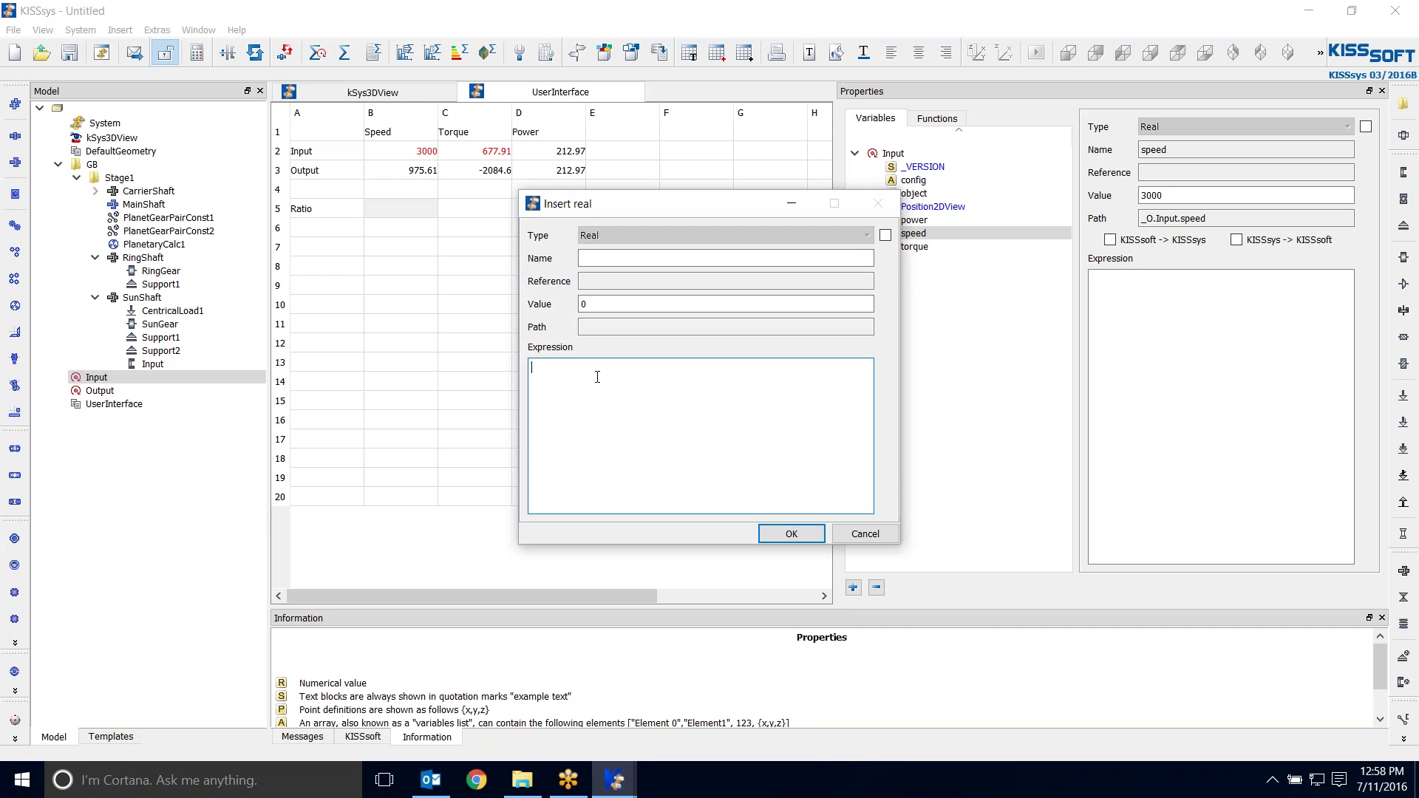
{"action": "key", "text": "ctrl+v"}
{"action": "key", "text": "ctrl+v"}
{"action": "key", "text": "BackSpace"}
{"action": "key", "text": "BackSpace"}
{"action": "key", "text": "BackSpace"}
{"action": "key", "text": "BackSpace"}
{"action": "key", "text": "BackSpace"}
{"action": "key", "text": "BackSpace"}
{"action": "type", "text": "Output"}
{"action": "left_click", "coordinate": [791, 534]}
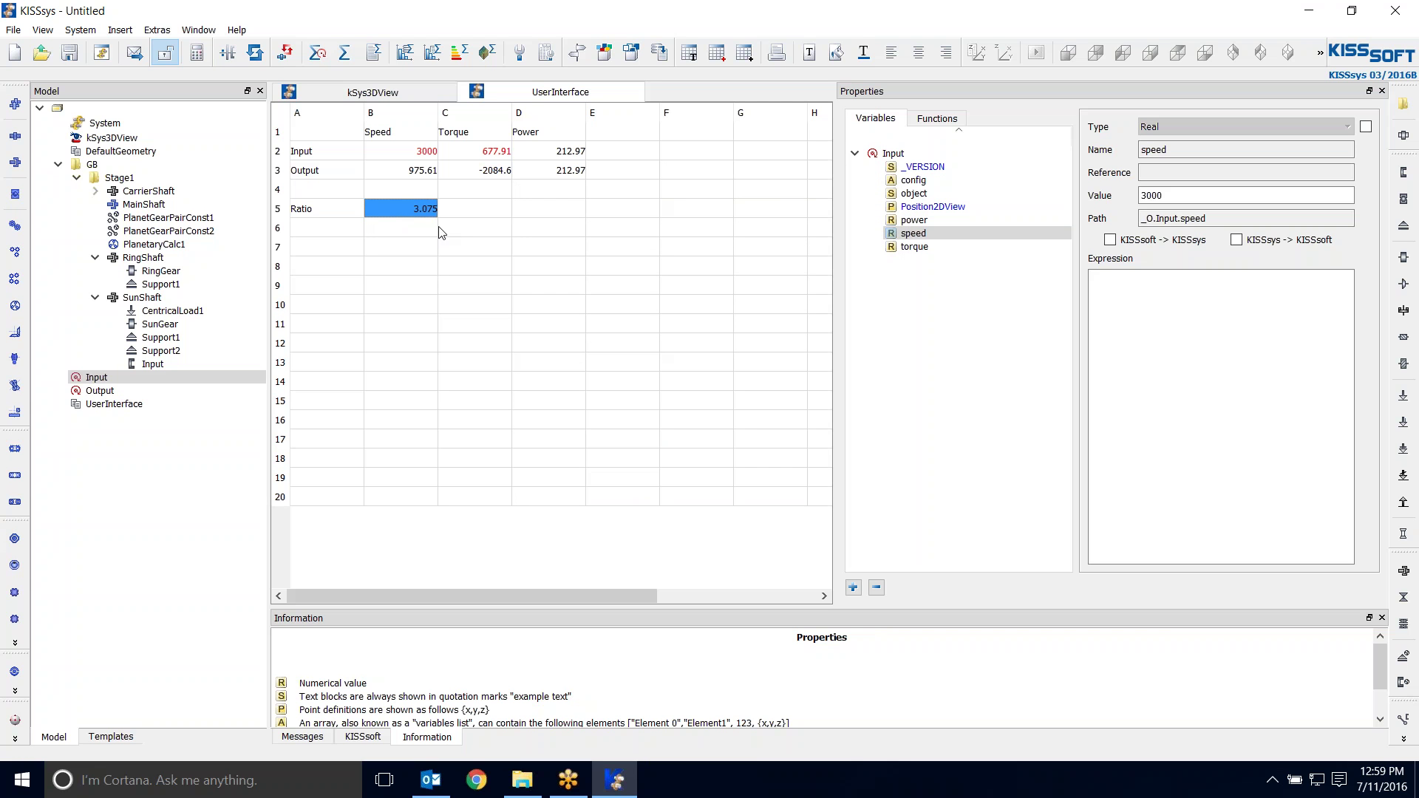
Step: Enter the headers SF (Root Safety) in B7 and SH (Flank Safety) in C7, widening columns B and C to fit
{"action": "left_click", "coordinate": [315, 251]}
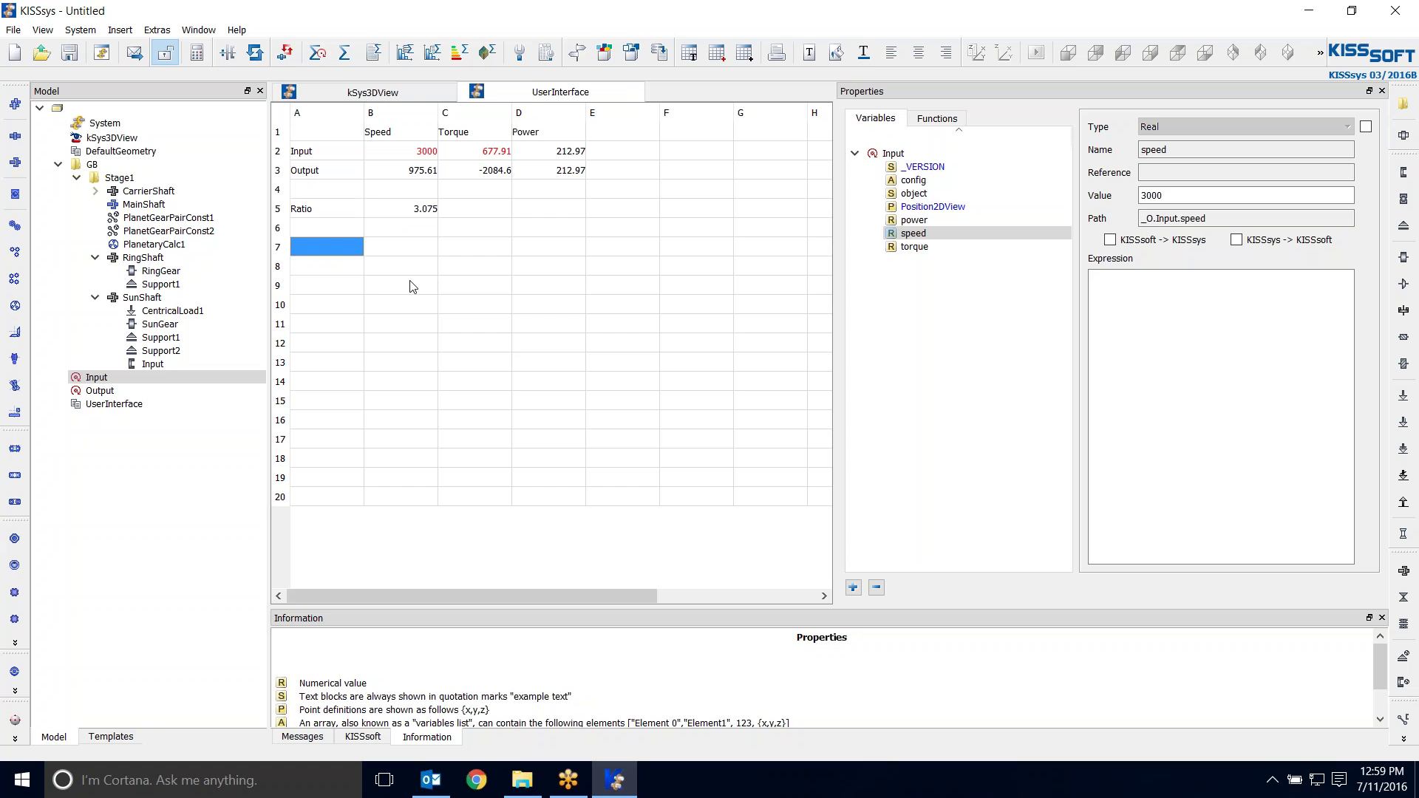
{"action": "key", "text": "Right"}
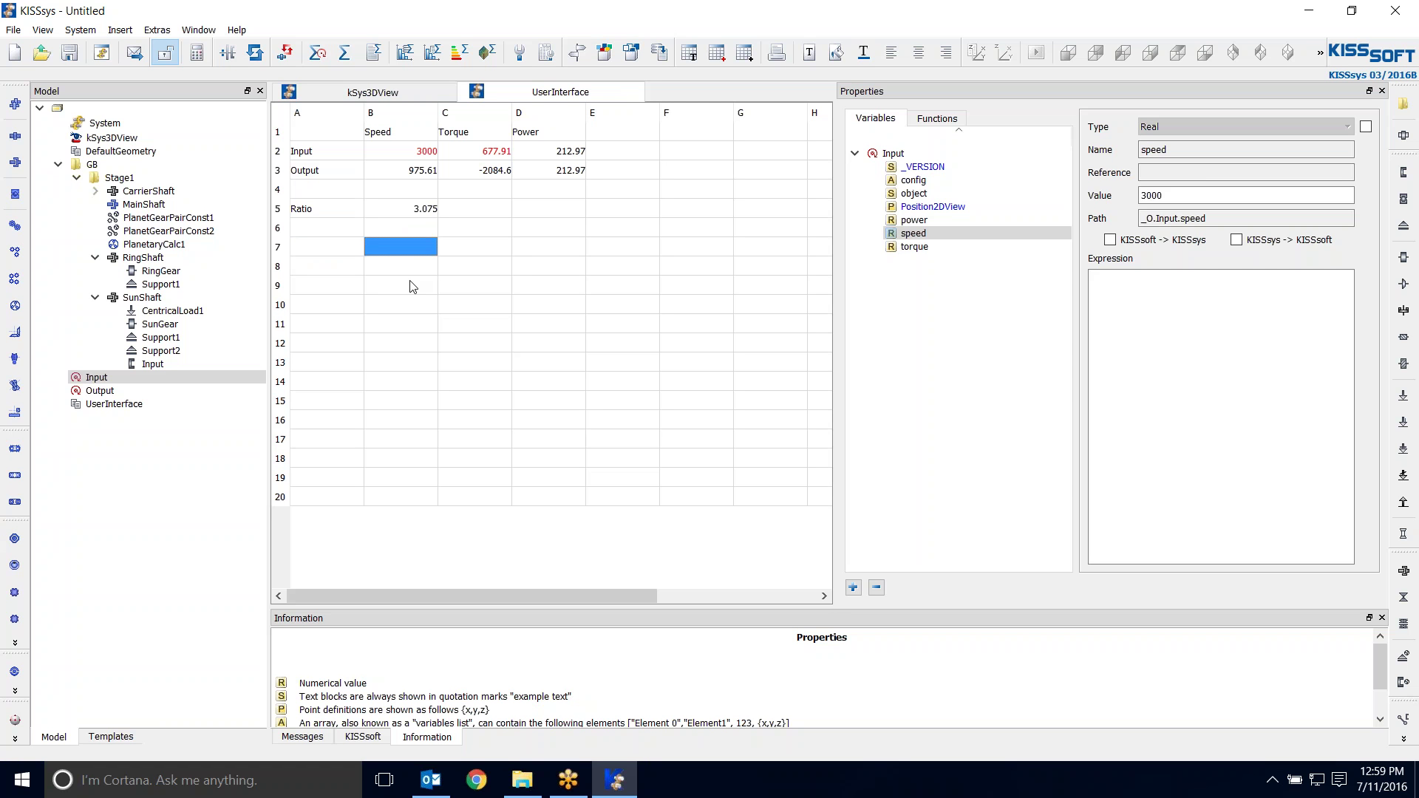
{"action": "type", "text": "SF (R"}
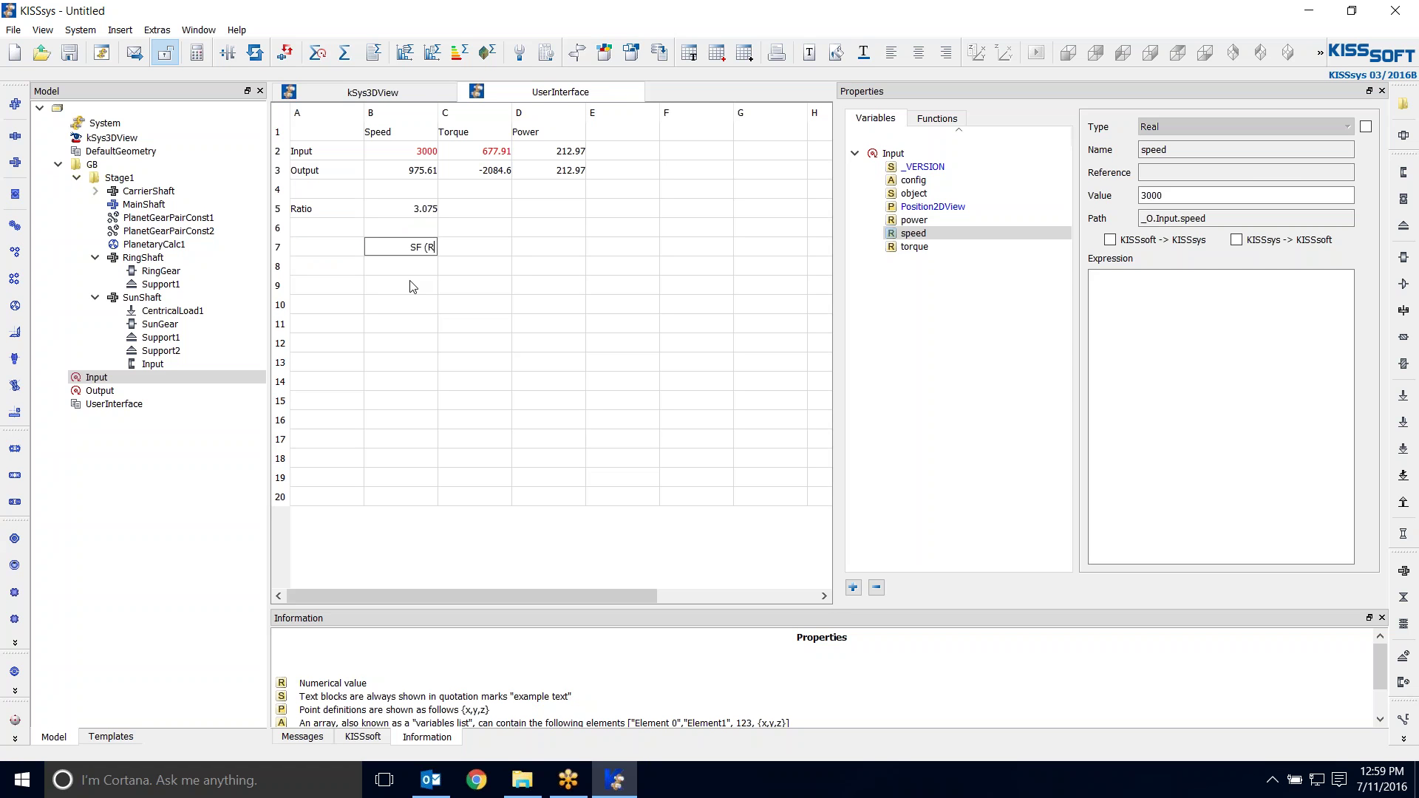
{"action": "type", "text": "oot Safety)"}
{"action": "key", "text": "Tab"}
{"action": "type", "text": "Flank S"}
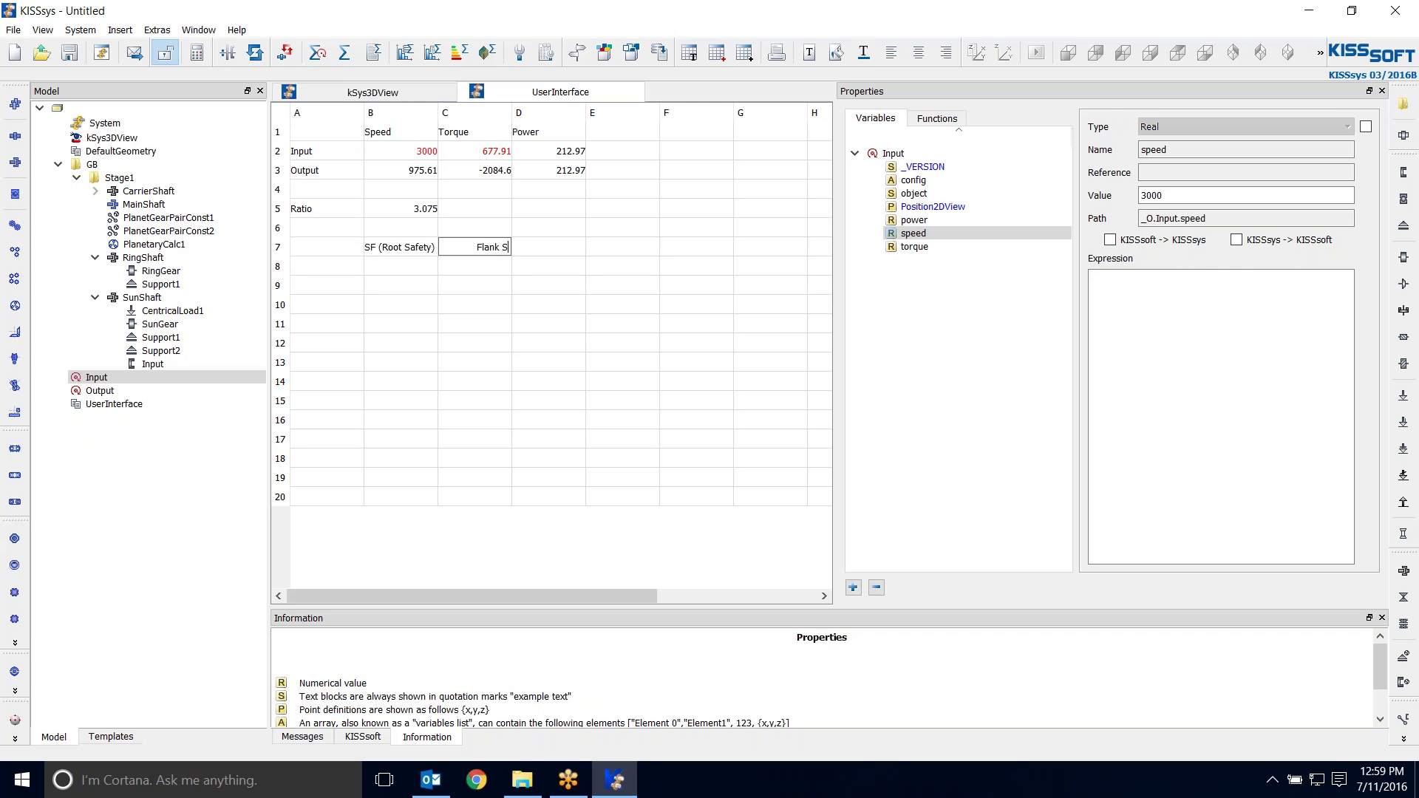
{"action": "type", "text": "aftty"}
{"action": "key", "text": "BackSpace"}
{"action": "key", "text": "BackSpace"}
{"action": "key", "text": "BackSpace"}
{"action": "key", "text": "BackSpace"}
{"action": "key", "text": "BackSpace"}
{"action": "key", "text": "BackSpace"}
{"action": "key", "text": "BackSpace"}
{"action": "key", "text": "BackSpace"}
{"action": "key", "text": "BackSpace"}
{"action": "key", "text": "BackSpace"}
{"action": "key", "text": "BackSpace"}
{"action": "key", "text": "BackSpace"}
{"action": "type", "text": "H (Flank Safety)"}
{"action": "key", "text": "Return"}
{"action": "left_click_drag", "start_coordinate": [513, 112], "coordinate": [551, 112]}
{"action": "left_click_drag", "start_coordinate": [438, 112], "coordinate": [479, 113]}
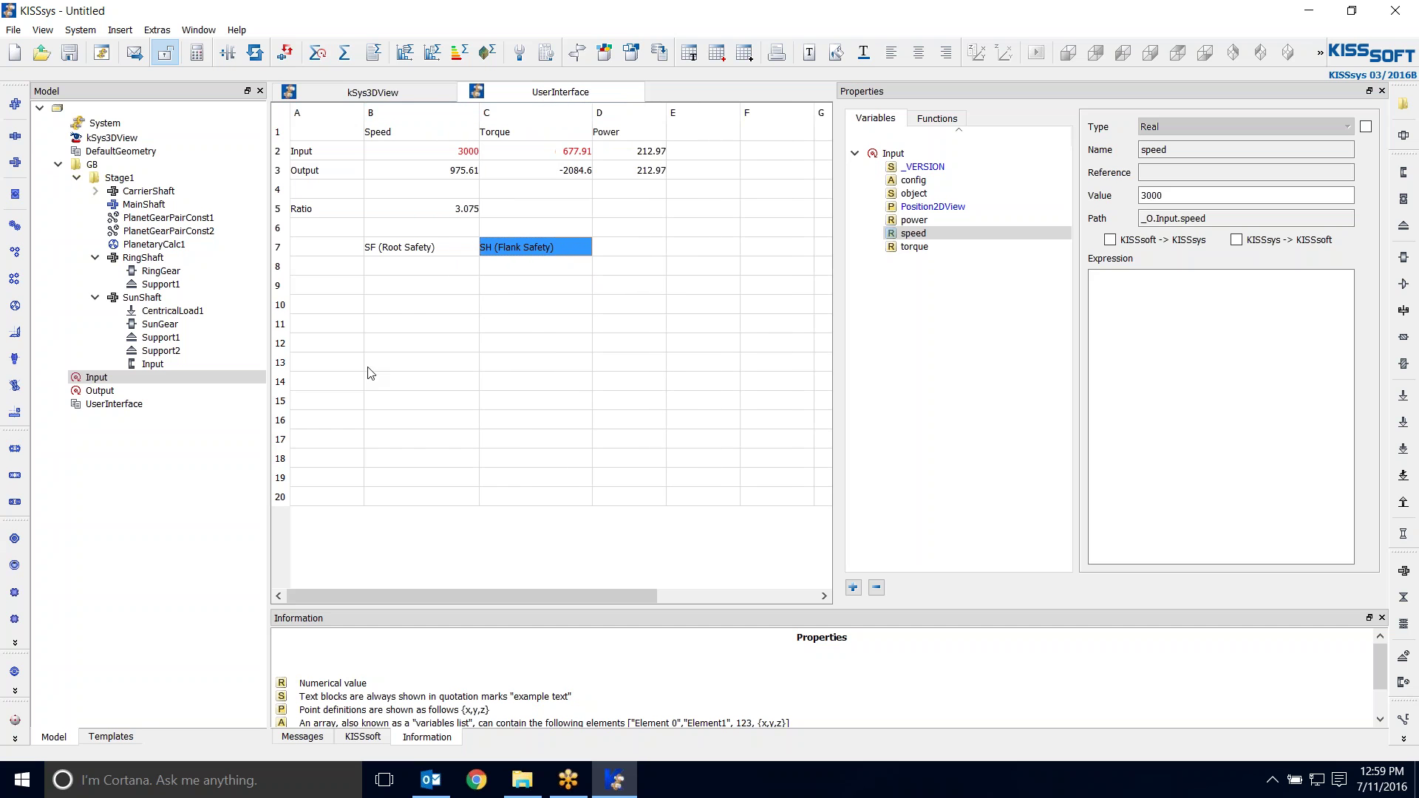
Step: Enter the row labels Sun Gear in A9, Planet Gear in A10 and Ring Gear in A11
{"action": "left_click", "coordinate": [388, 324]}
{"action": "left_click", "coordinate": [361, 289]}
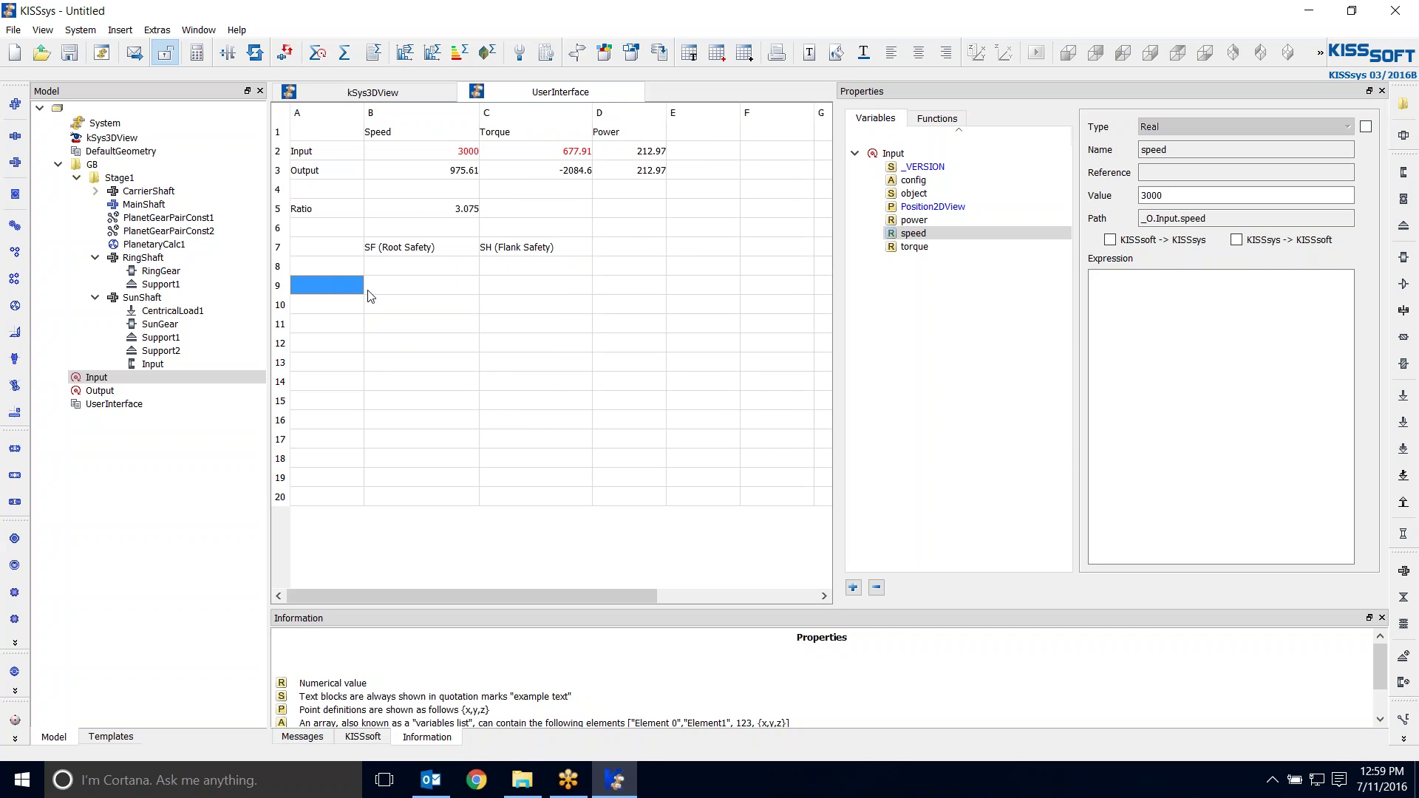
{"action": "type", "text": "Sun Gear"}
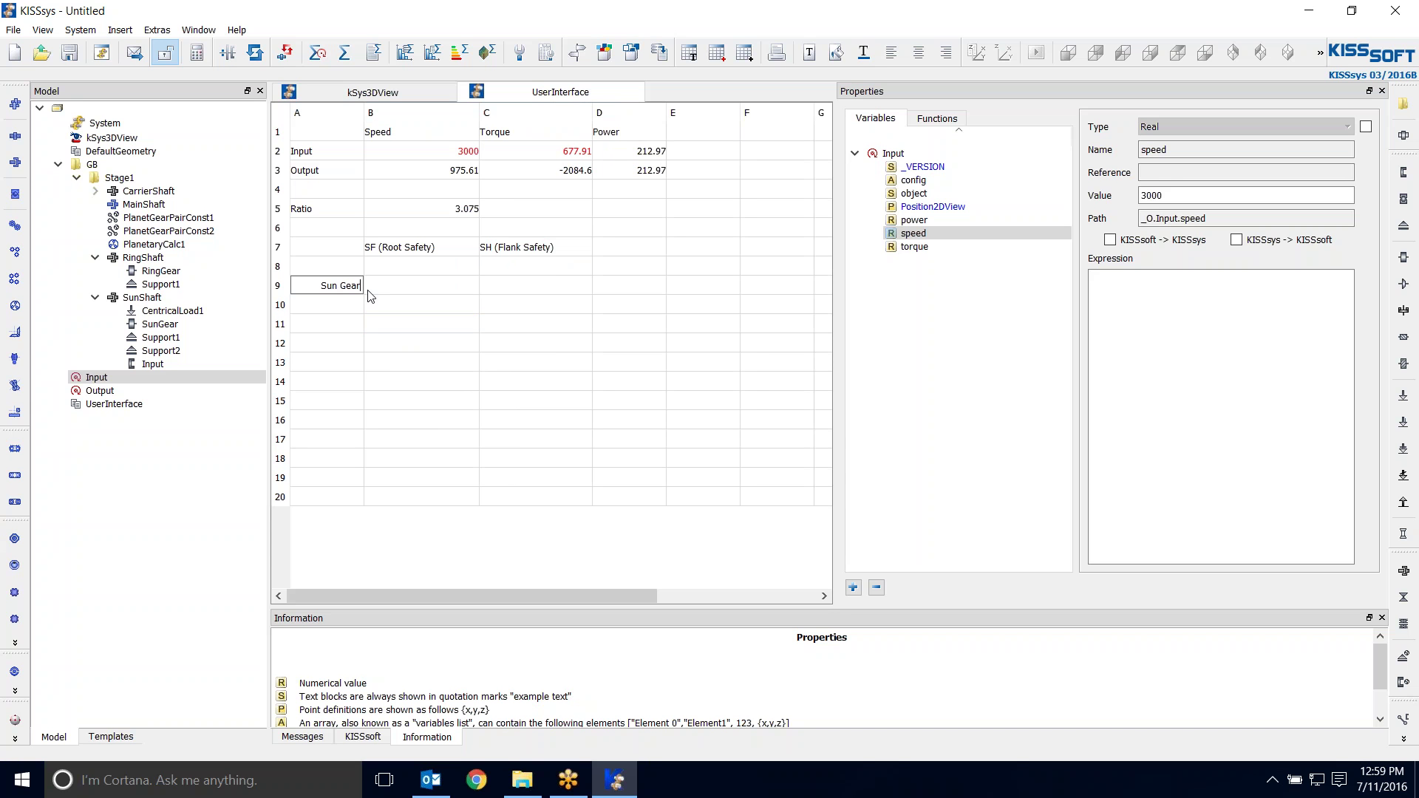
{"action": "key", "text": "Return"}
{"action": "type", "text": "Planet Gear"}
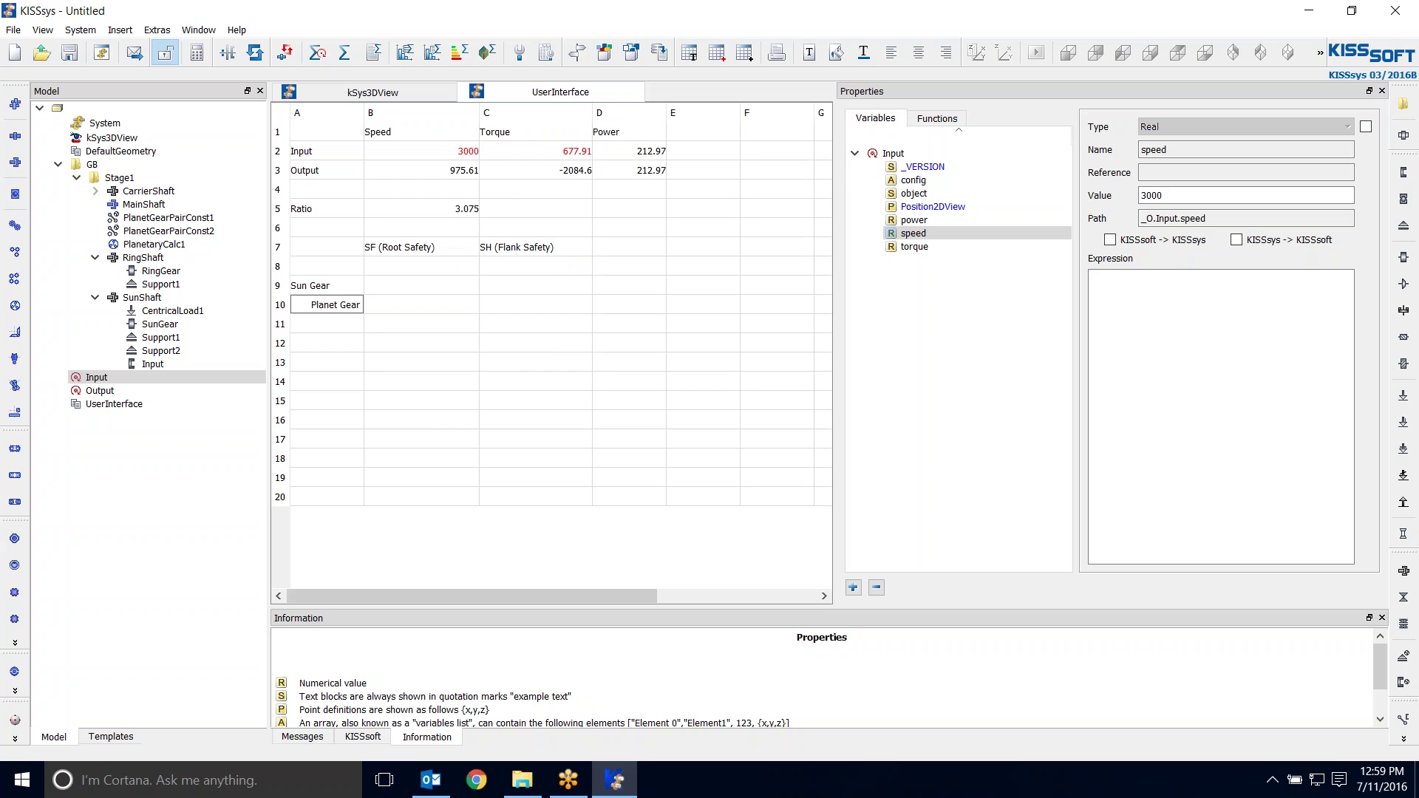
{"action": "key", "text": "Return"}
{"action": "type", "text": "Ring Gear"}
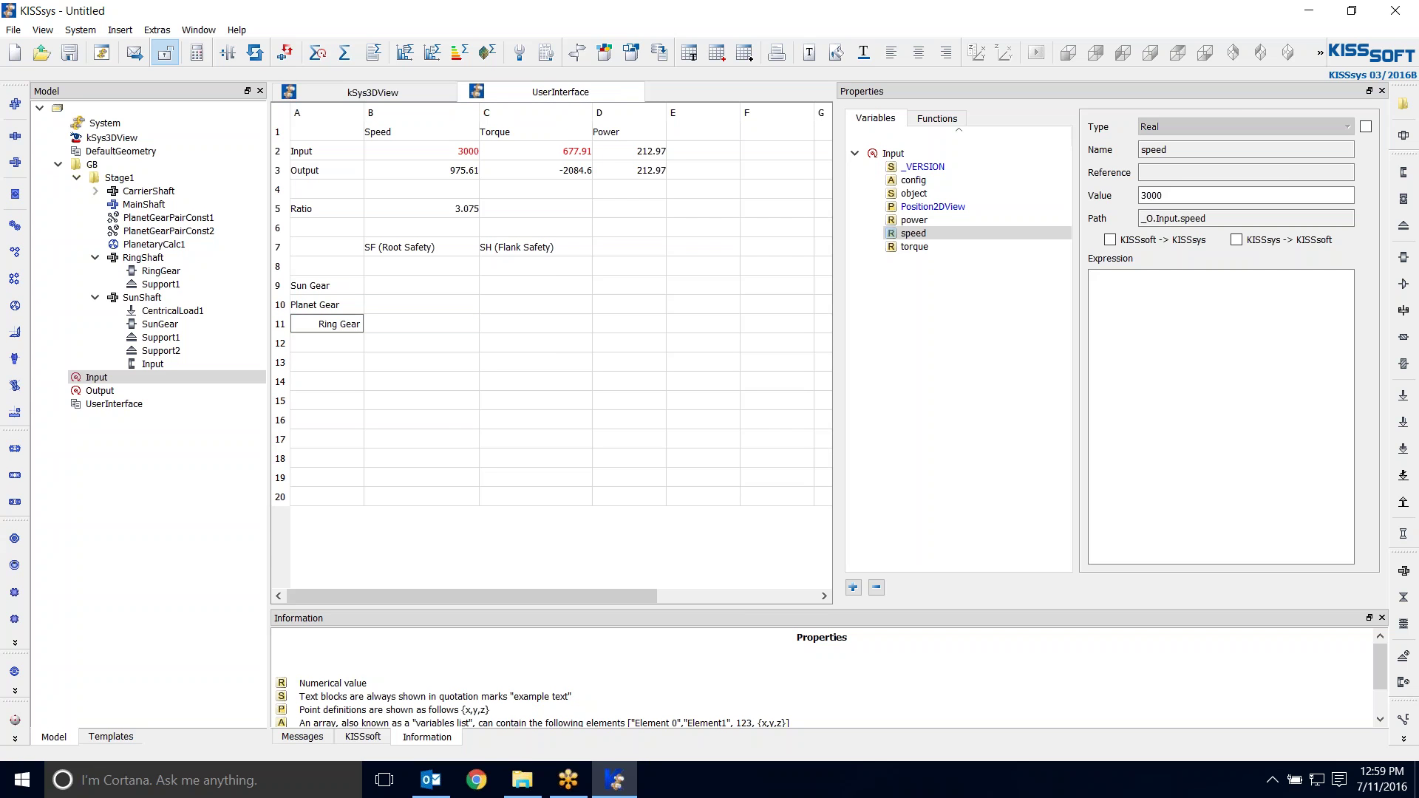
{"action": "left_click", "coordinate": [409, 341]}
Step: Insert the SF1 variable of PlanetaryCalc1 into the Sun Gear's root safety cell B9 as an expression
{"action": "left_click", "coordinate": [427, 286]}
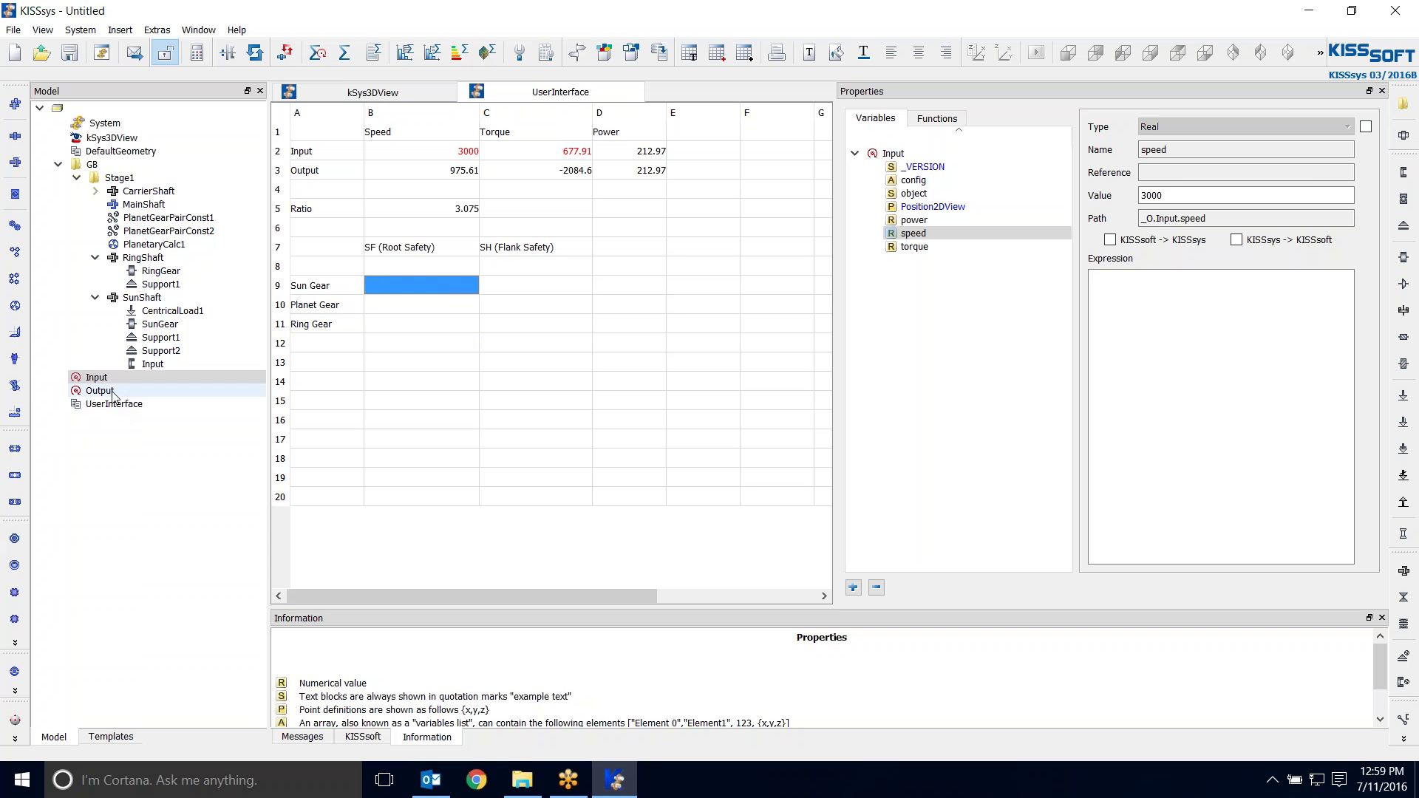
{"action": "left_click", "coordinate": [151, 246]}
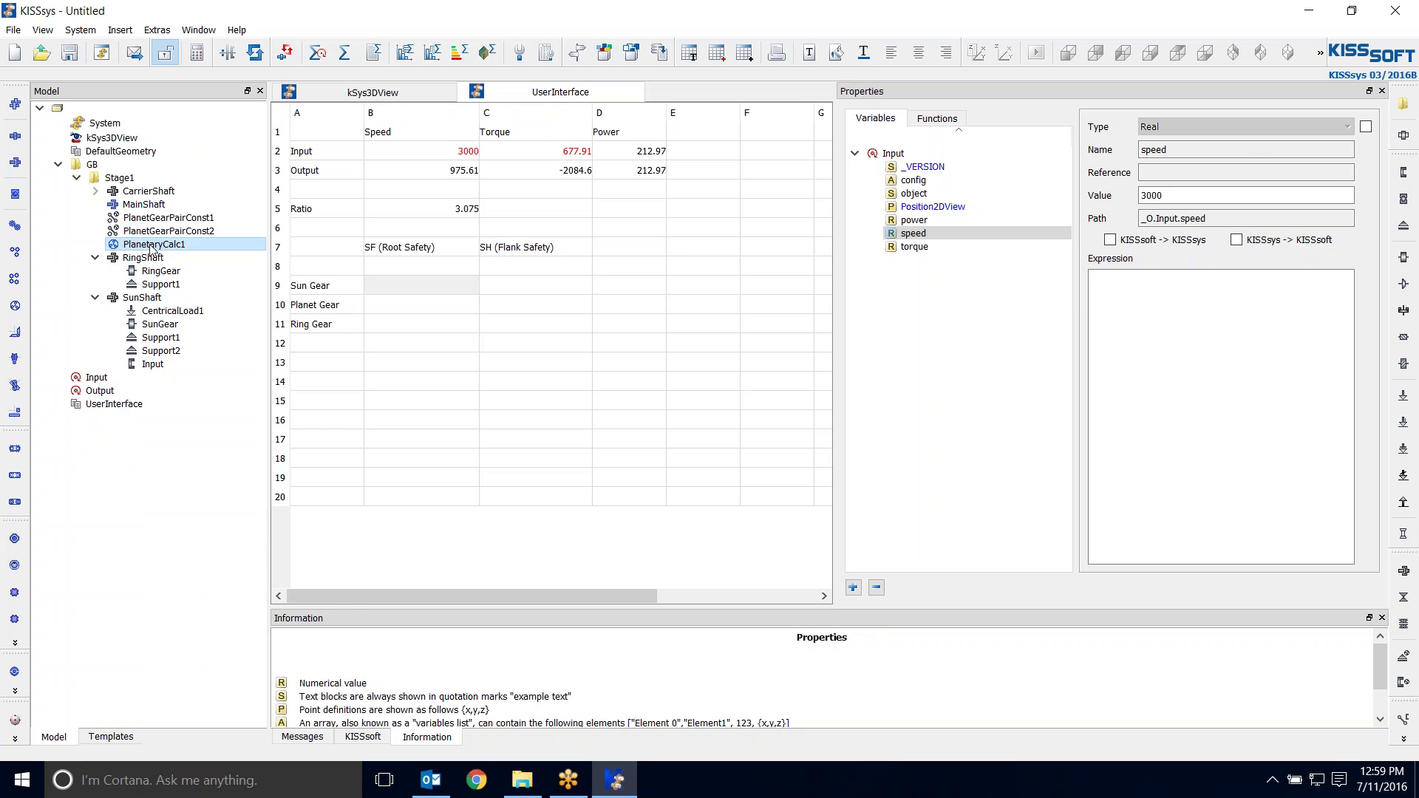
{"action": "right_click", "coordinate": [151, 246]}
{"action": "left_click", "coordinate": [175, 257]}
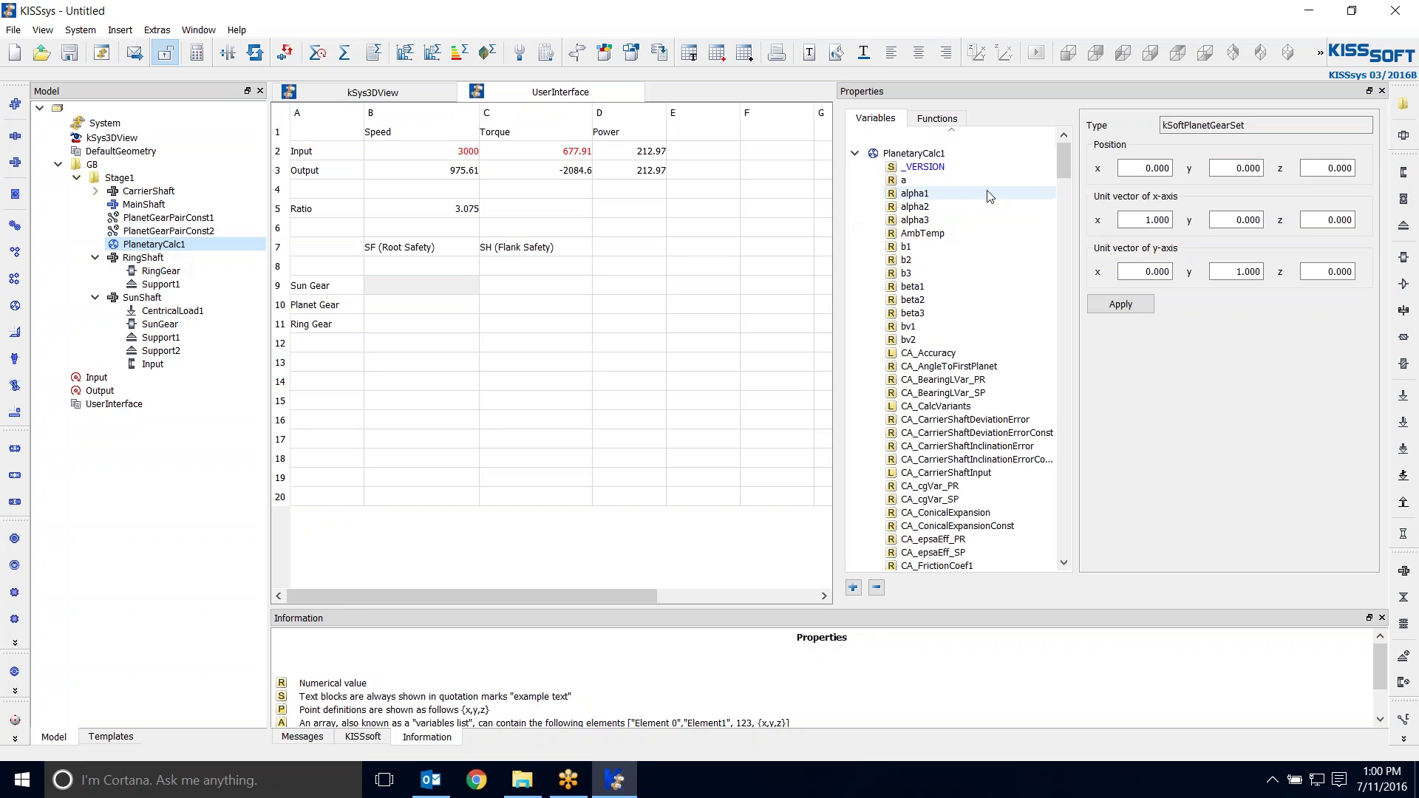
{"action": "left_click_drag", "start_coordinate": [1065, 169], "coordinate": [984, 460]}
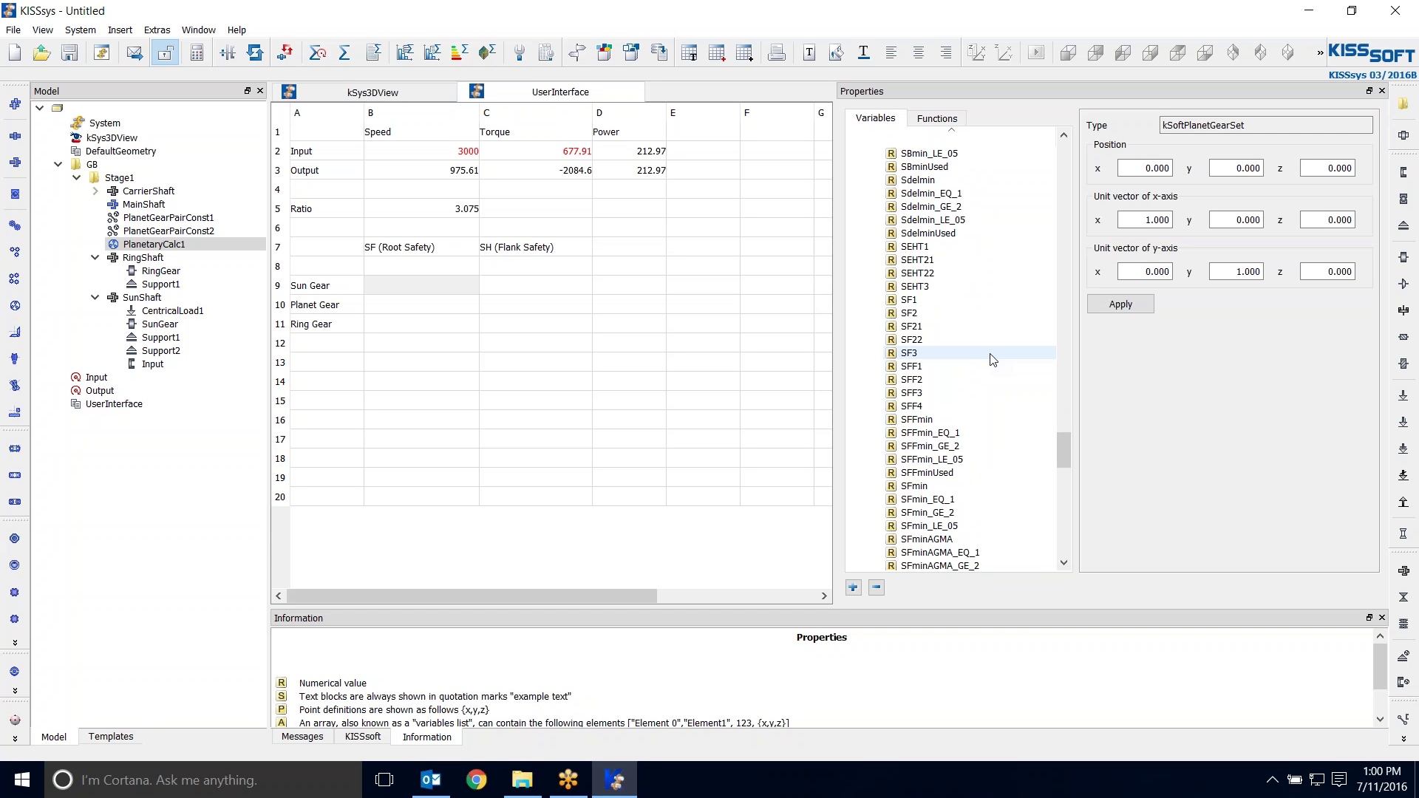
{"action": "scroll", "coordinate": [1019, 448], "scroll_direction": "down", "scroll_amount": 1}
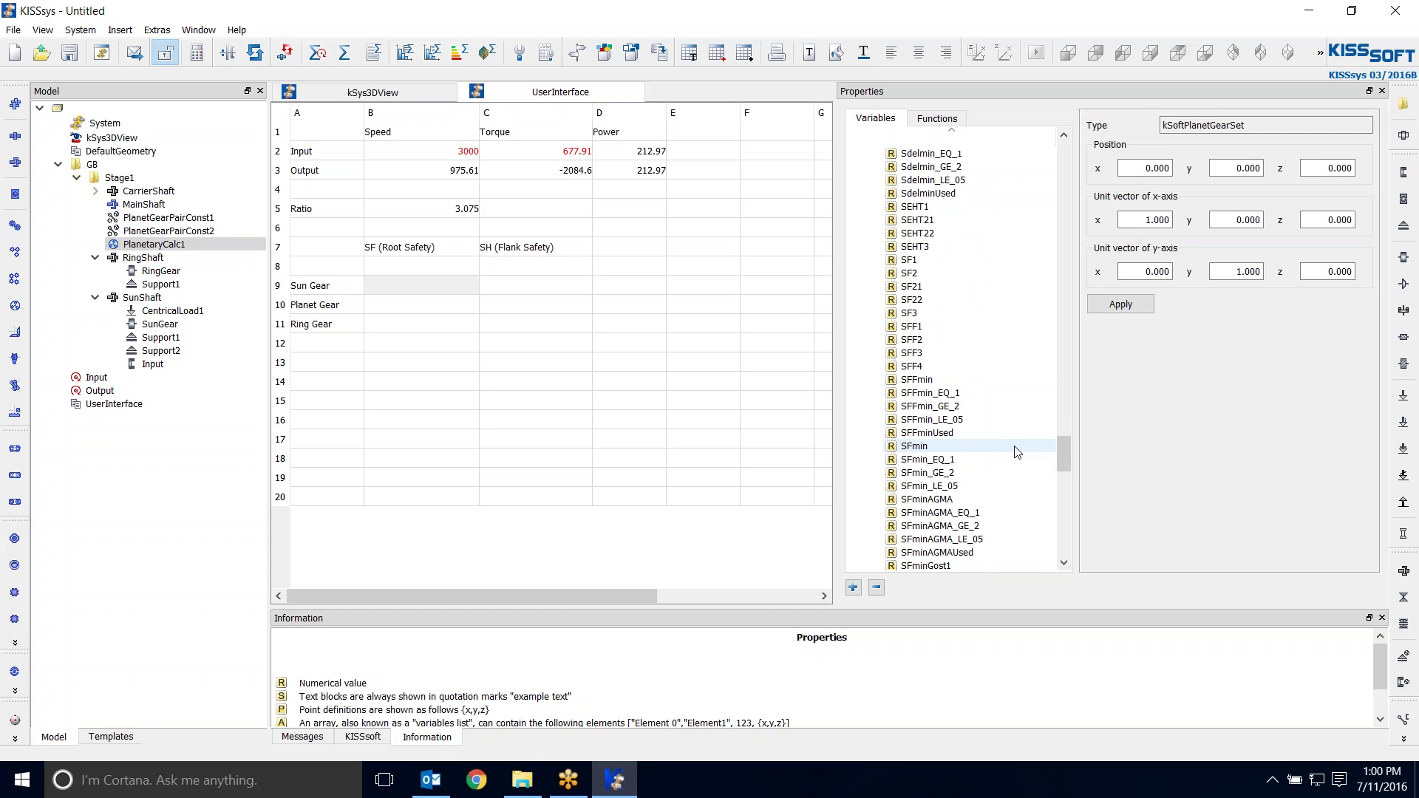
{"action": "left_click", "coordinate": [943, 267]}
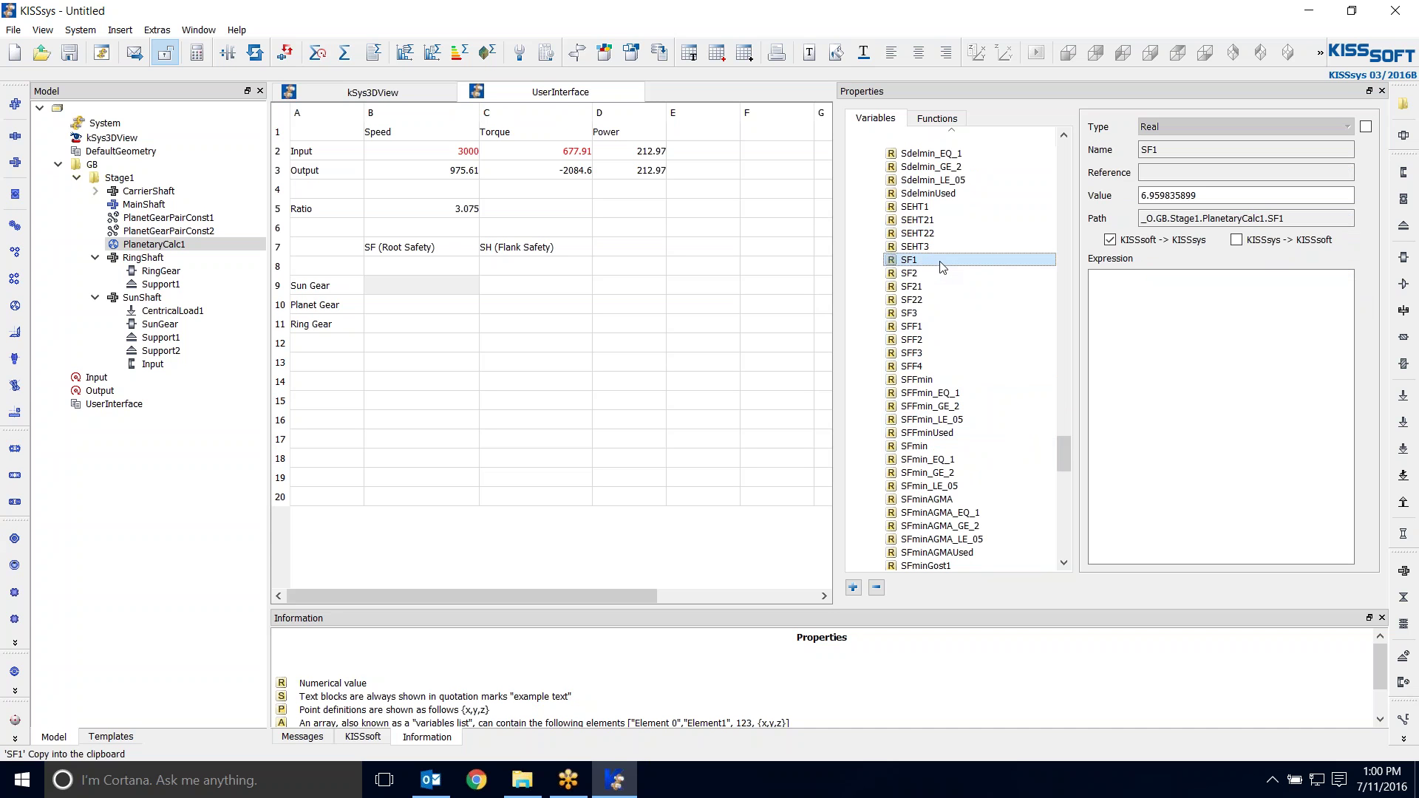
{"action": "left_click_drag", "start_coordinate": [942, 267], "coordinate": [418, 291]}
{"action": "left_click", "coordinate": [432, 332]}
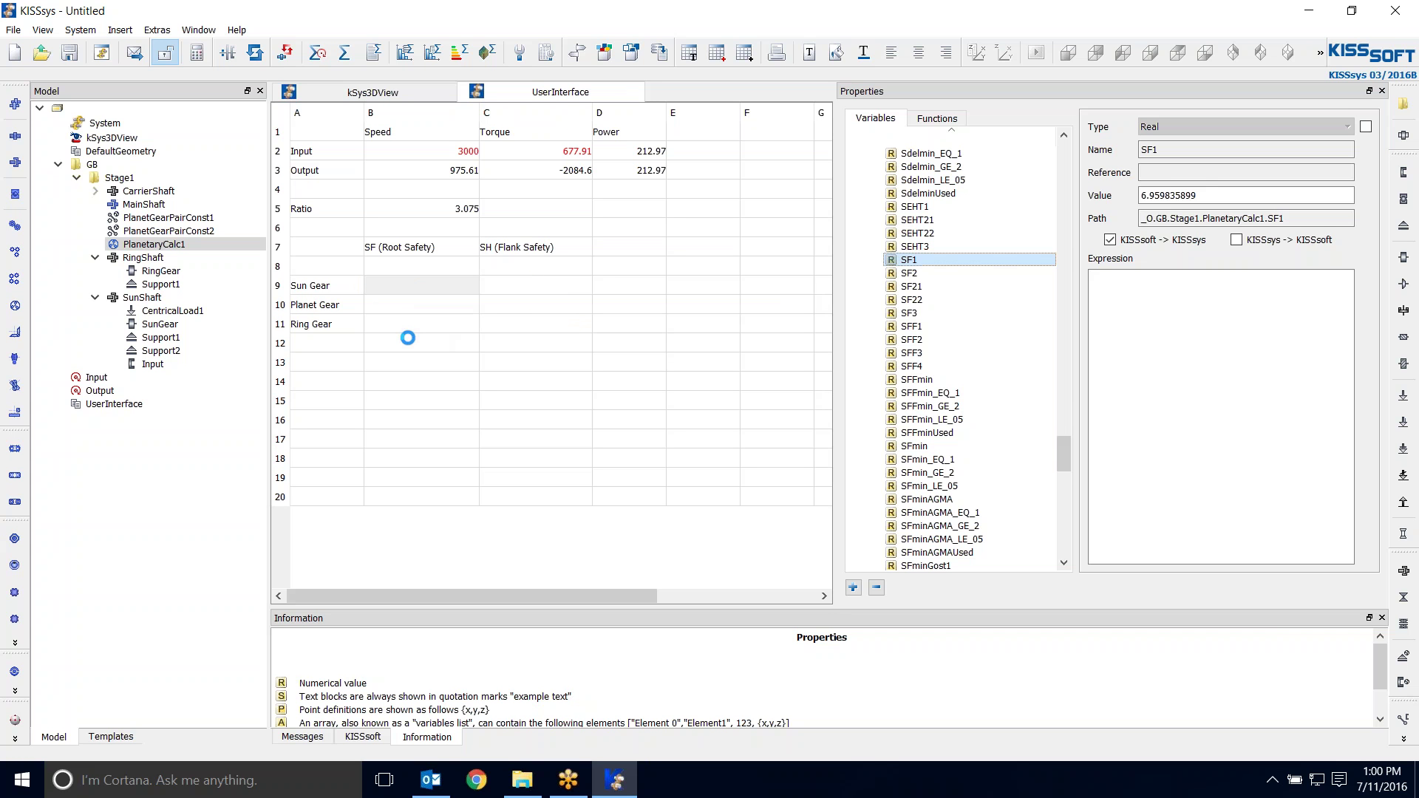
Step: Insert SF2 into B10 for the Planet Gear and SF3 into B11 for the Ring Gear, both as expressions
{"action": "left_click", "coordinate": [443, 307]}
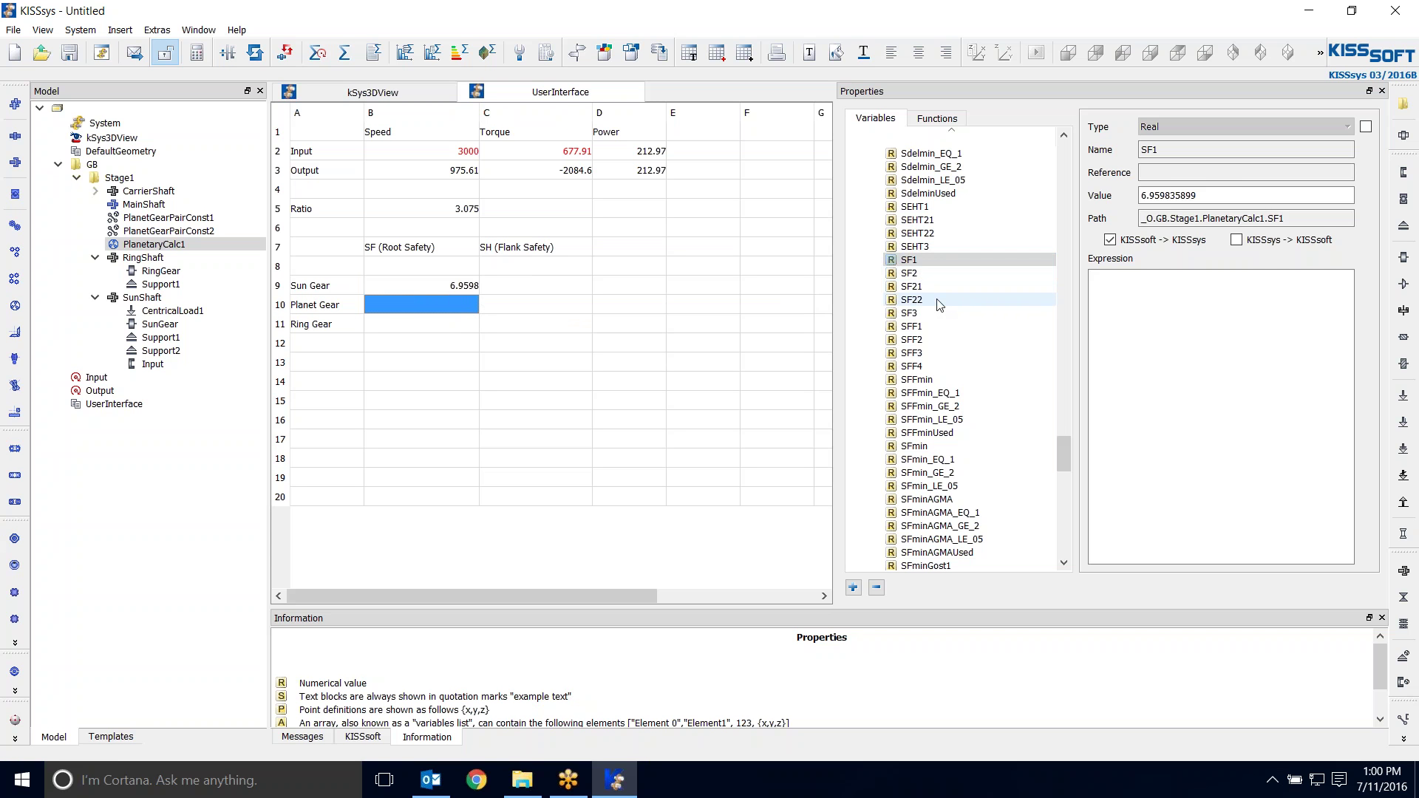
{"action": "left_click", "coordinate": [928, 275]}
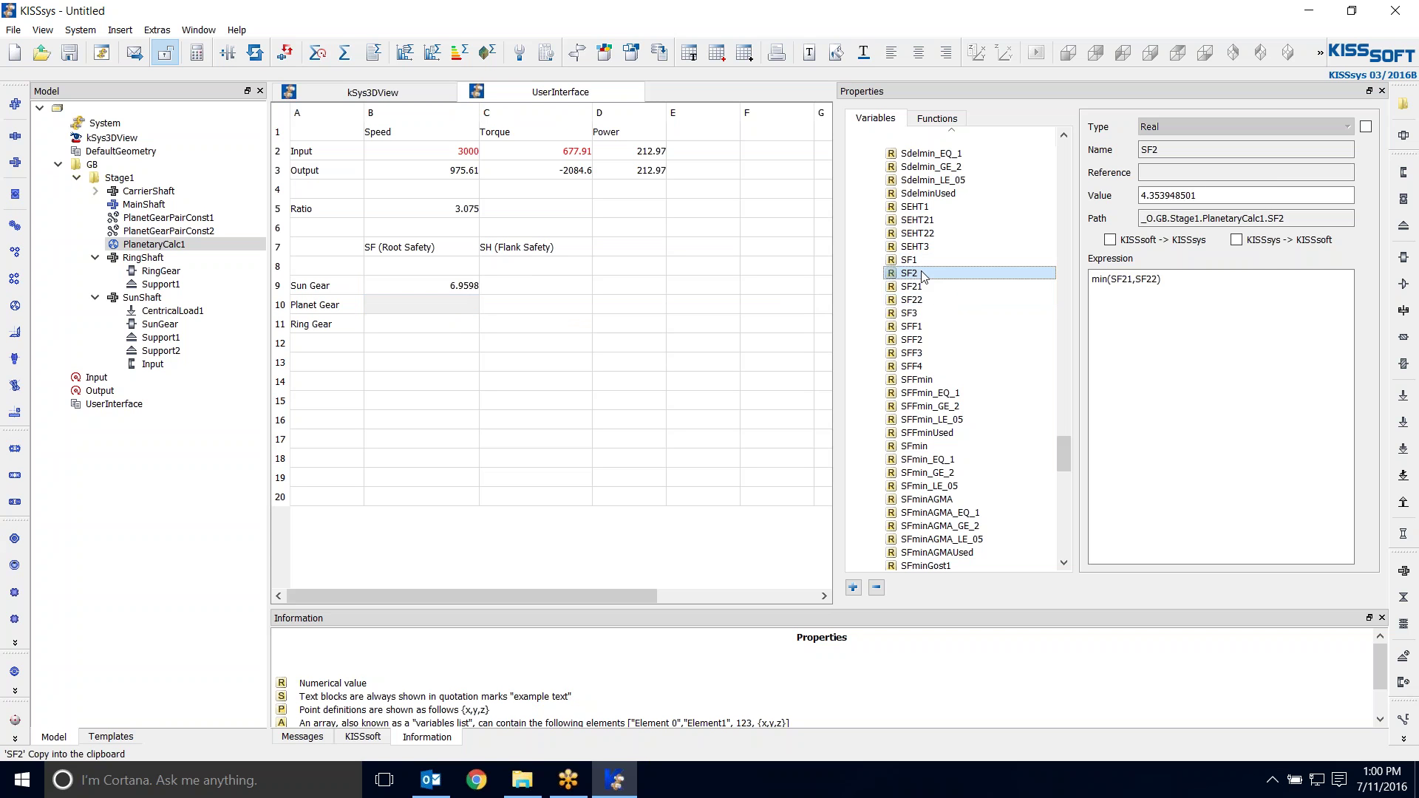
{"action": "left_click_drag", "start_coordinate": [927, 275], "coordinate": [438, 303]}
{"action": "left_click", "coordinate": [484, 350]}
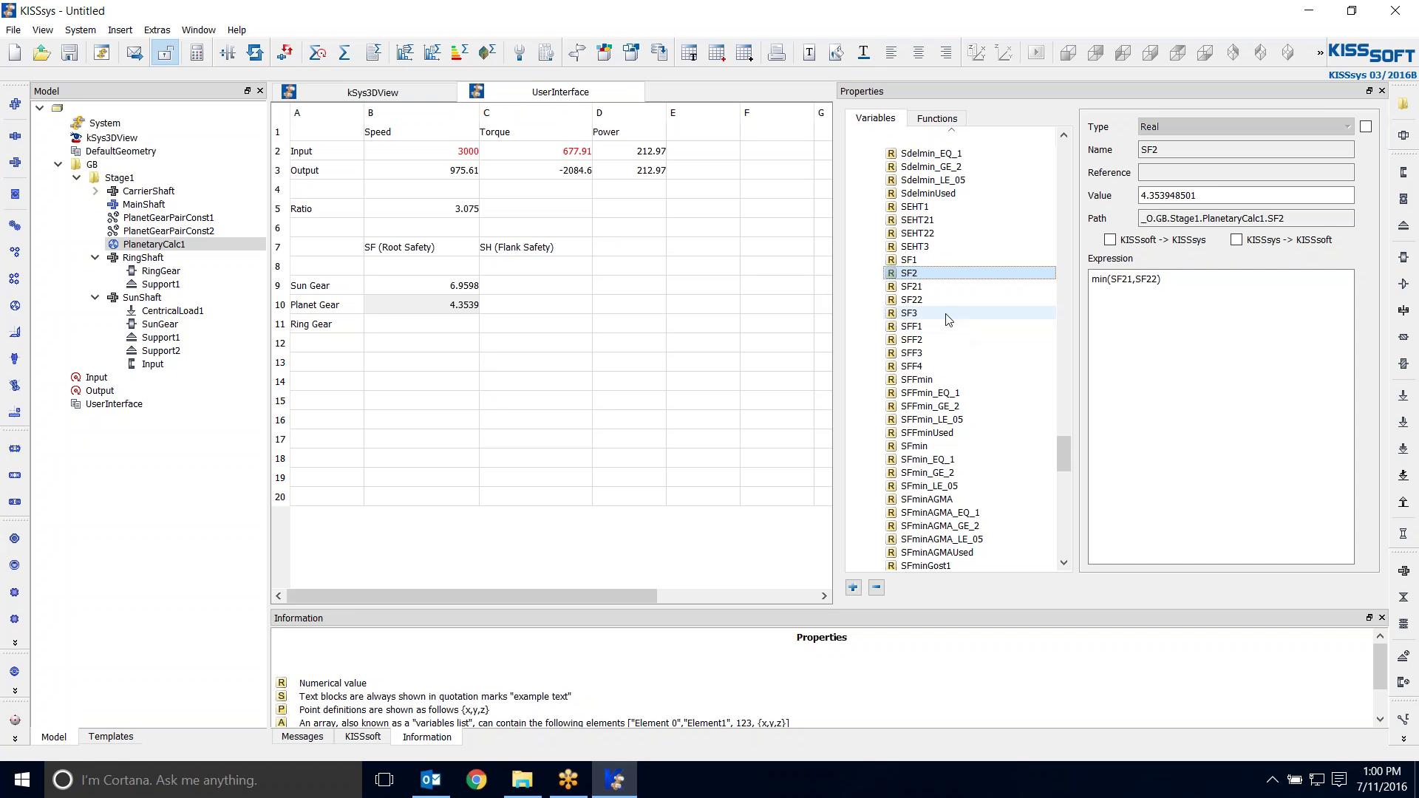
{"action": "left_click_drag", "start_coordinate": [925, 313], "coordinate": [413, 326]}
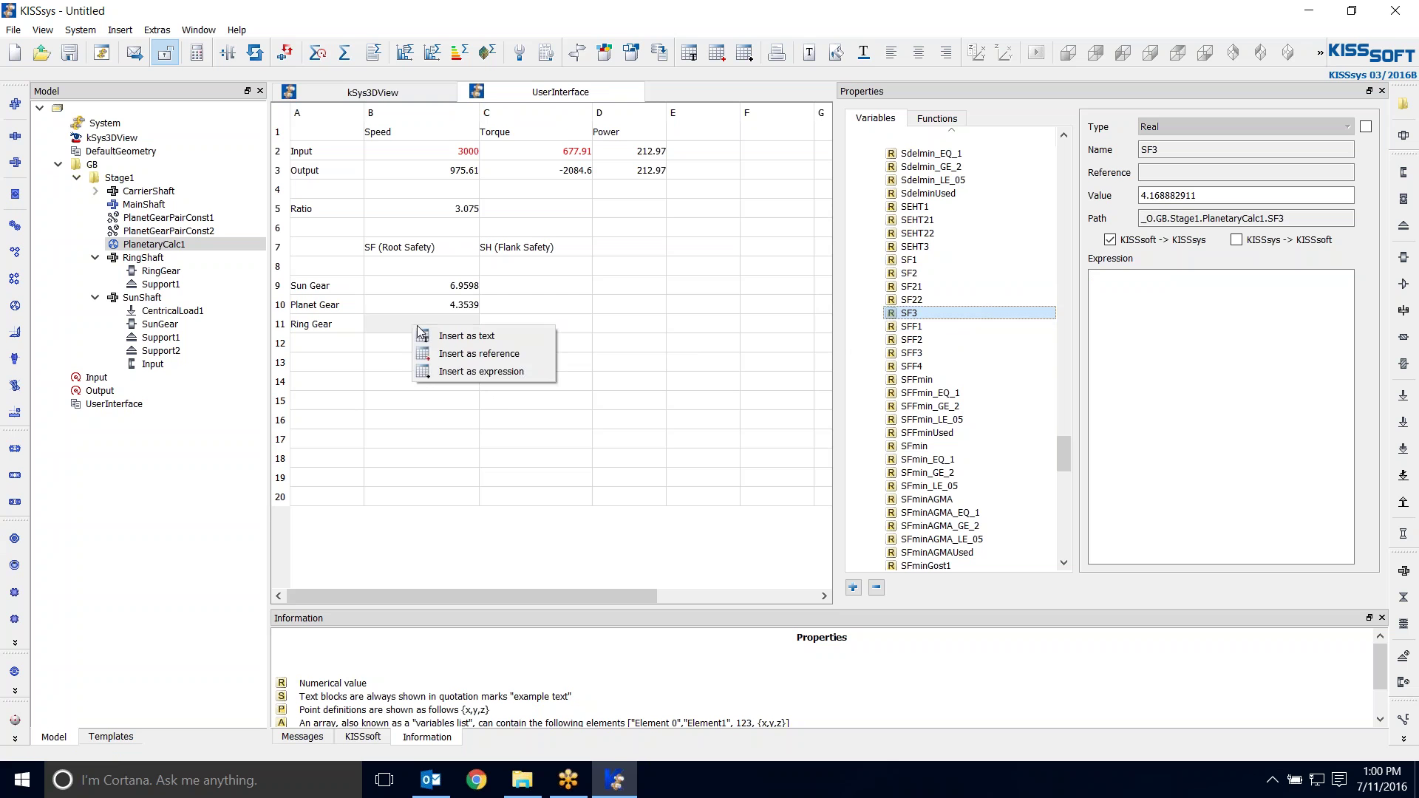
{"action": "left_click", "coordinate": [453, 372]}
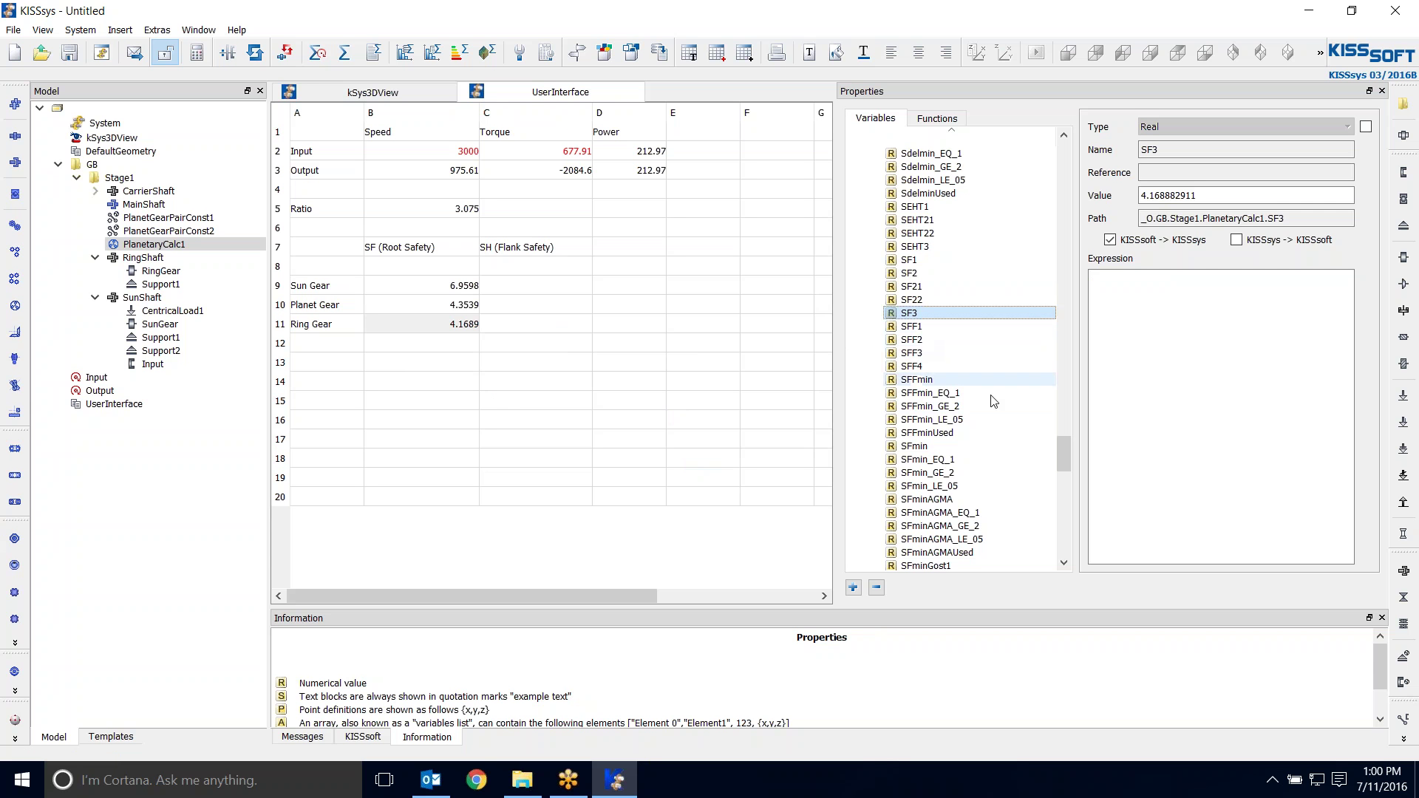
Step: Insert the SH1 variable of PlanetaryCalc1 into the Sun Gear's flank safety cell C9 as an expression
{"action": "left_click_drag", "start_coordinate": [1065, 445], "coordinate": [1060, 488]}
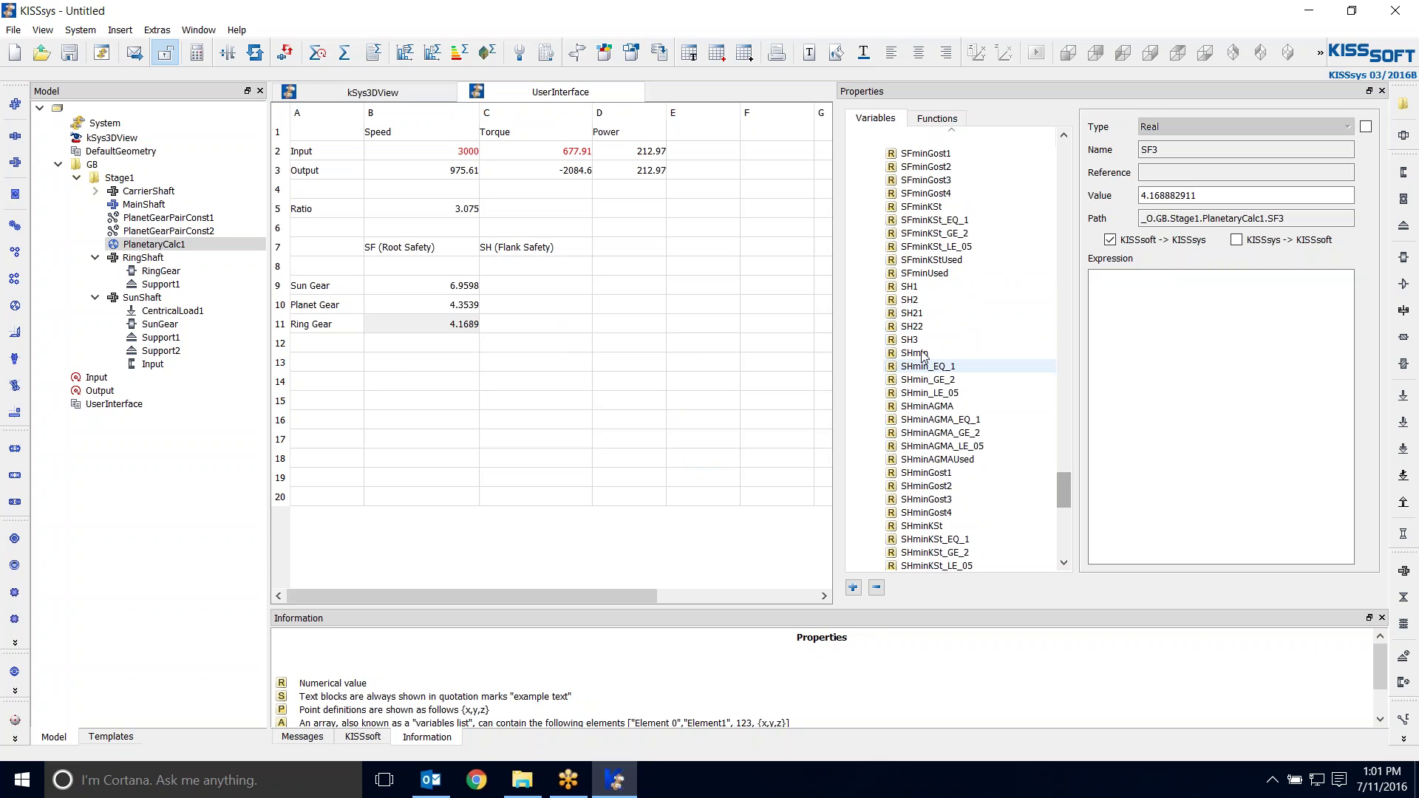
{"action": "left_click_drag", "start_coordinate": [911, 288], "coordinate": [526, 288]}
{"action": "left_click", "coordinate": [580, 331]}
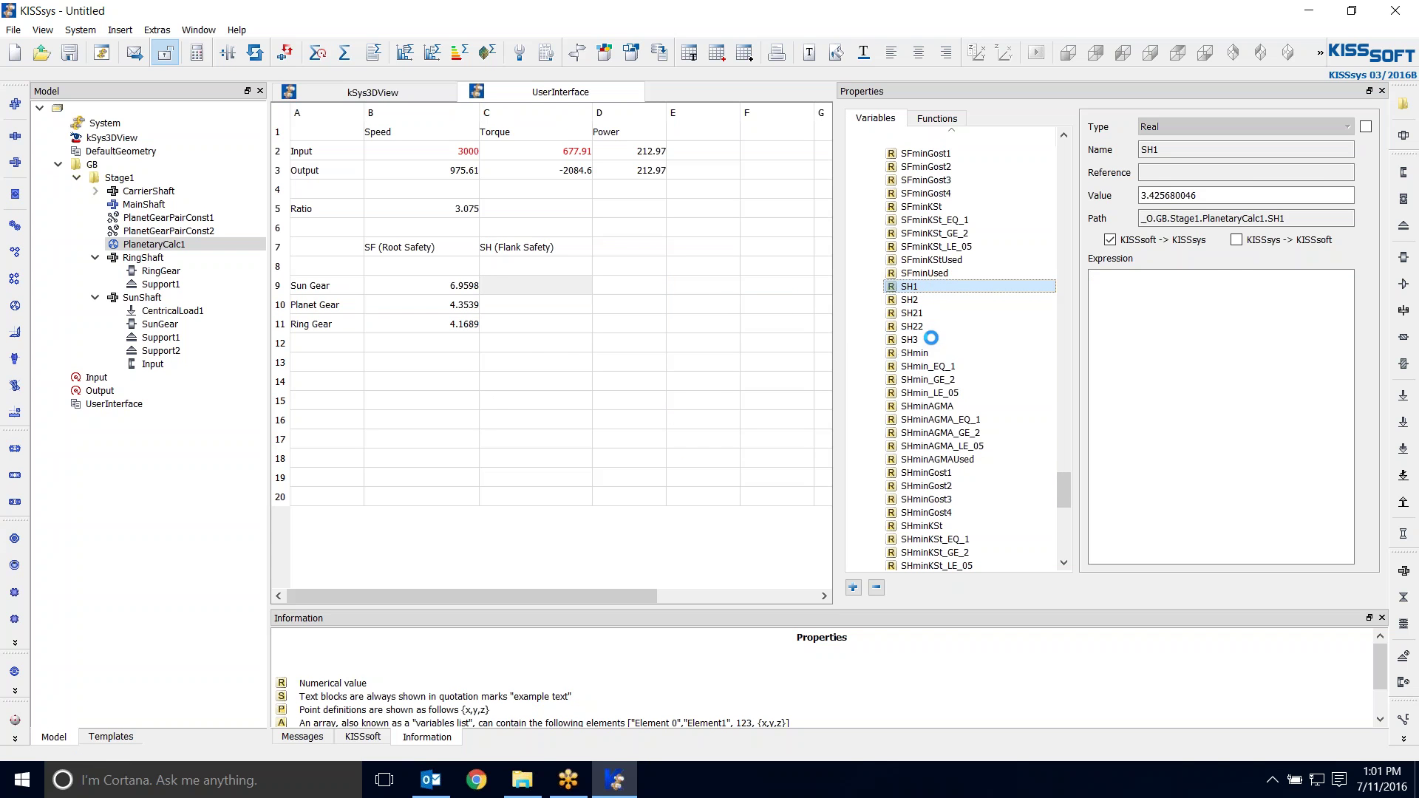
Step: Insert the SH2 variable of PlanetaryCalc1 into C10 for the Planet Gear and SH3 into C11 for the Ring Gear, both as expressions
{"action": "left_click_drag", "start_coordinate": [909, 299], "coordinate": [523, 317]}
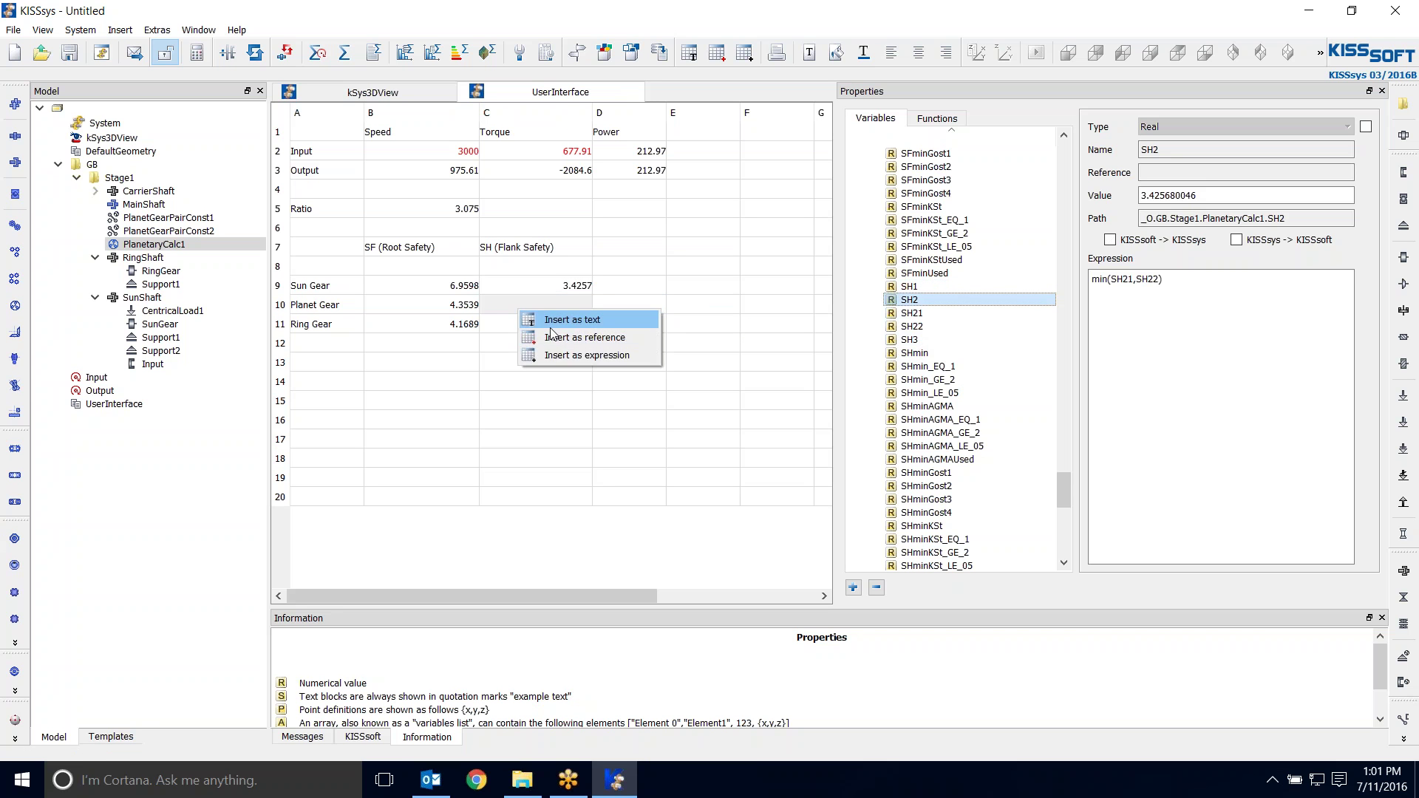
{"action": "left_click", "coordinate": [569, 356]}
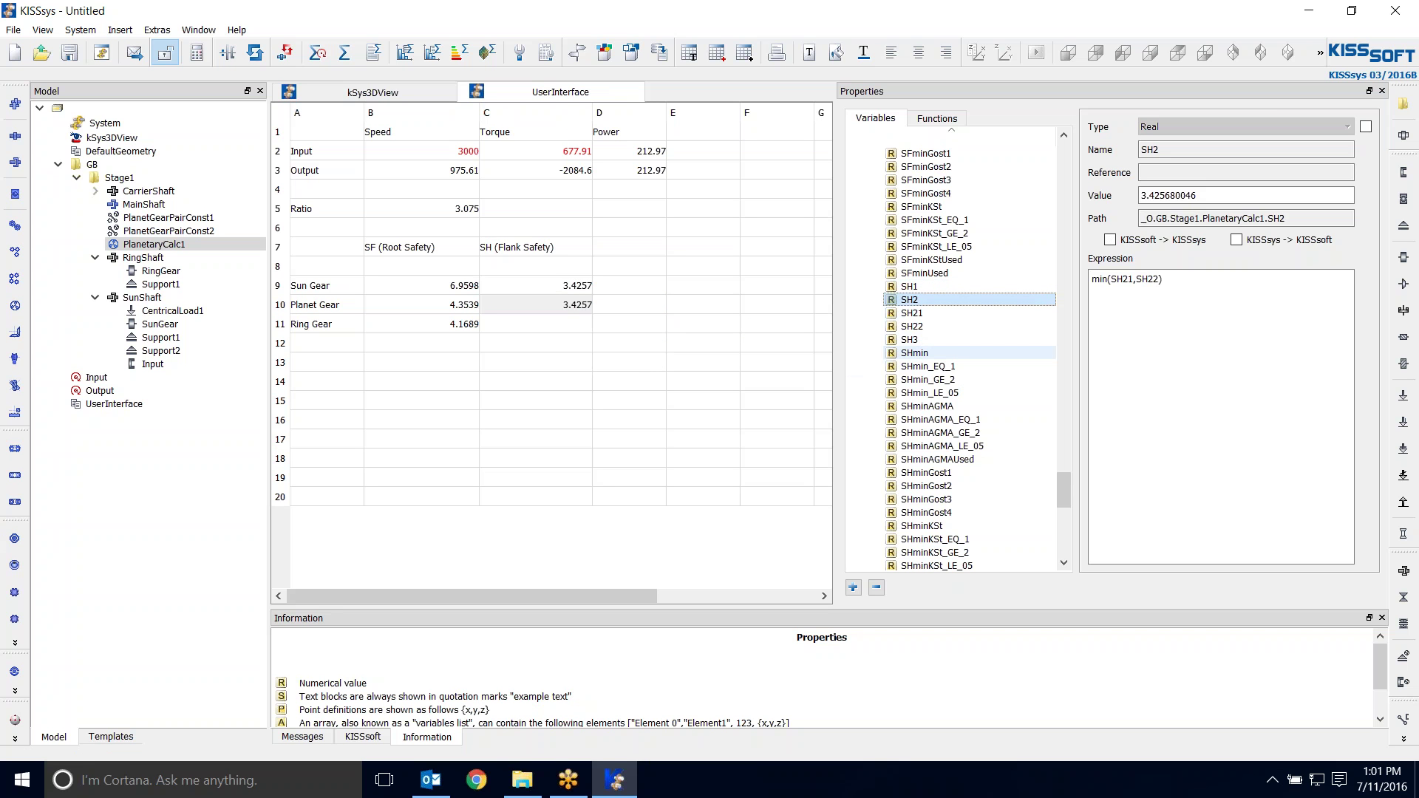
{"action": "left_click_drag", "start_coordinate": [911, 340], "coordinate": [539, 326]}
{"action": "left_click", "coordinate": [577, 374]}
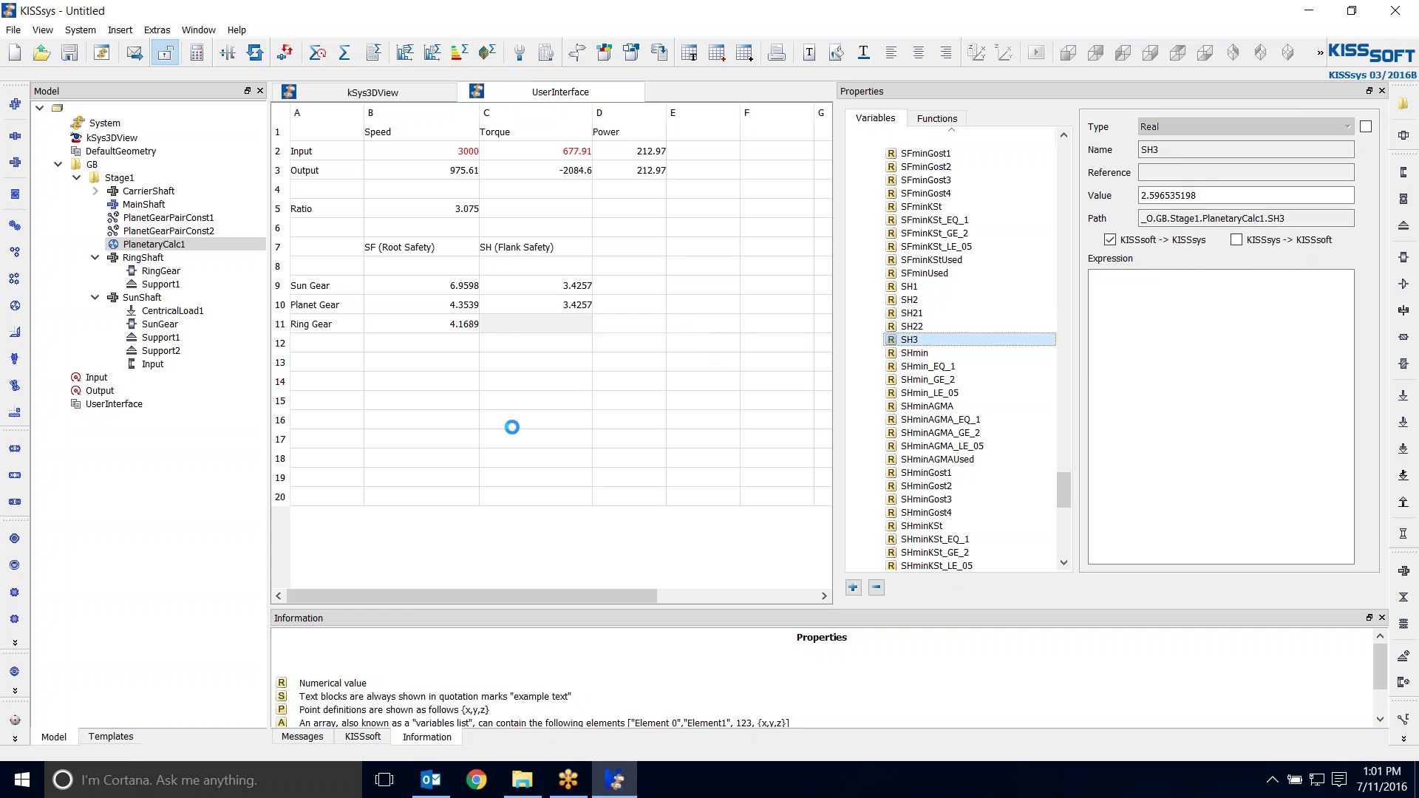
Step: Set the input torque in the user interface table to 800 and recalculate the gearbox
{"action": "double_click", "coordinate": [573, 155]}
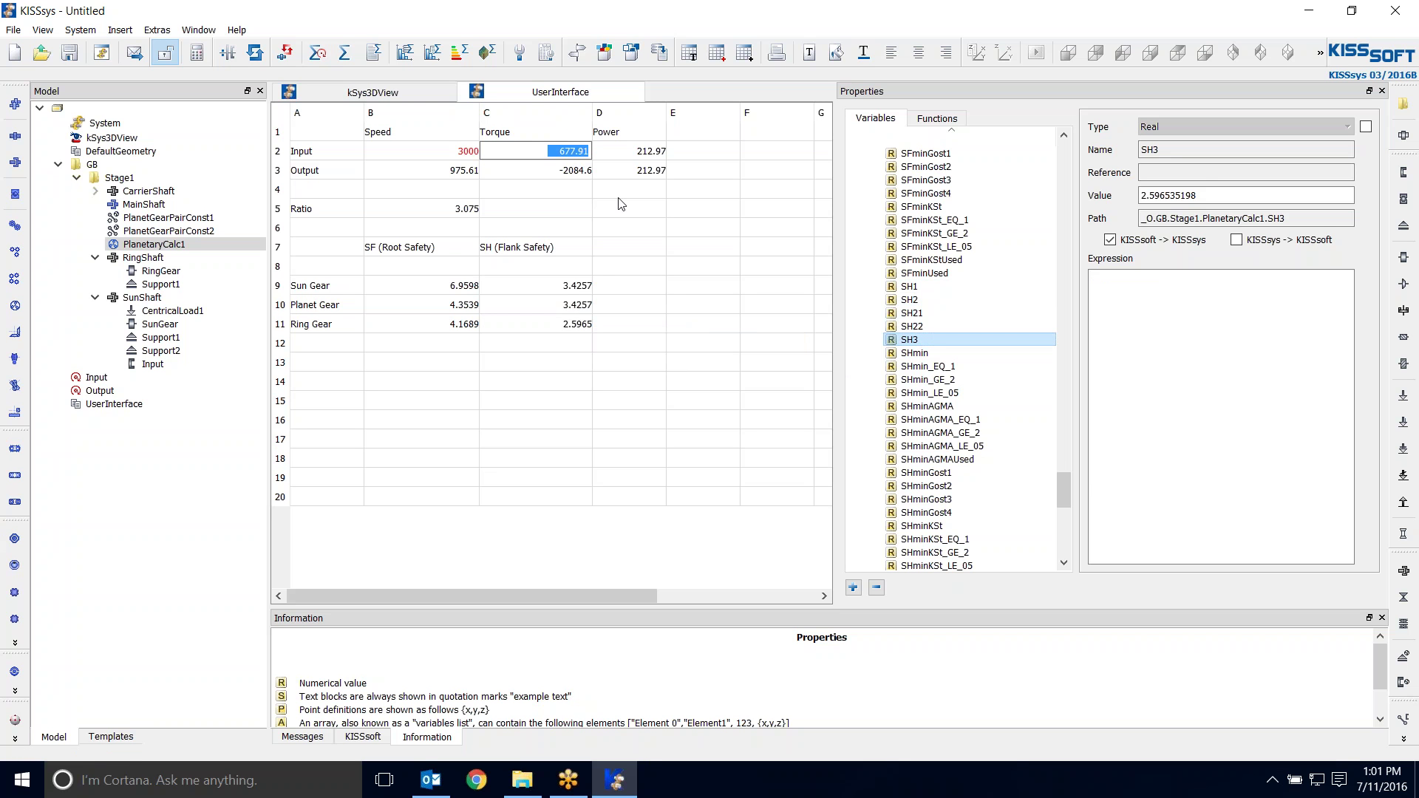
{"action": "type", "text": "800"}
{"action": "left_click", "coordinate": [344, 53]}
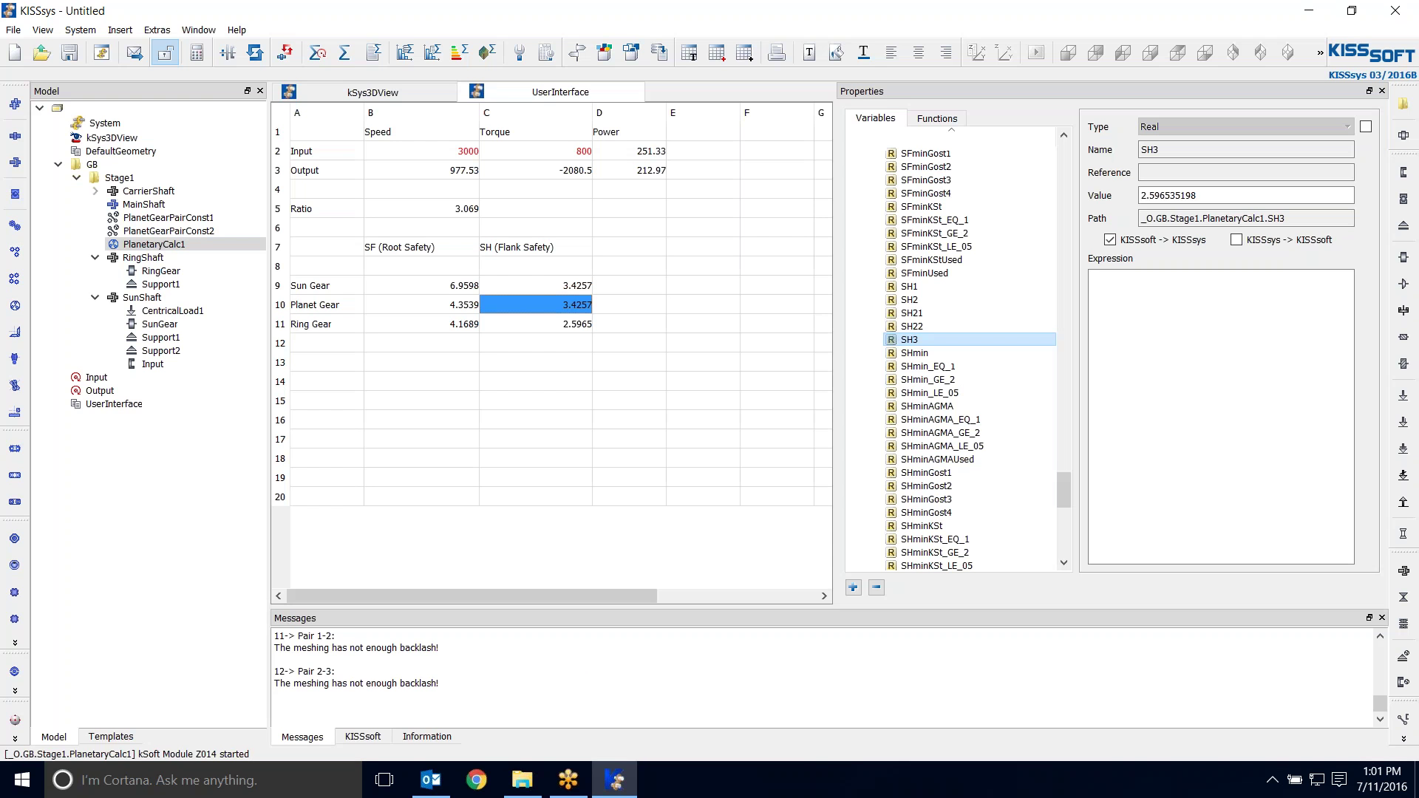
Step: Set the input speed in the user interface table to 2000 and run the gearbox calculation again
{"action": "left_click", "coordinate": [456, 153]}
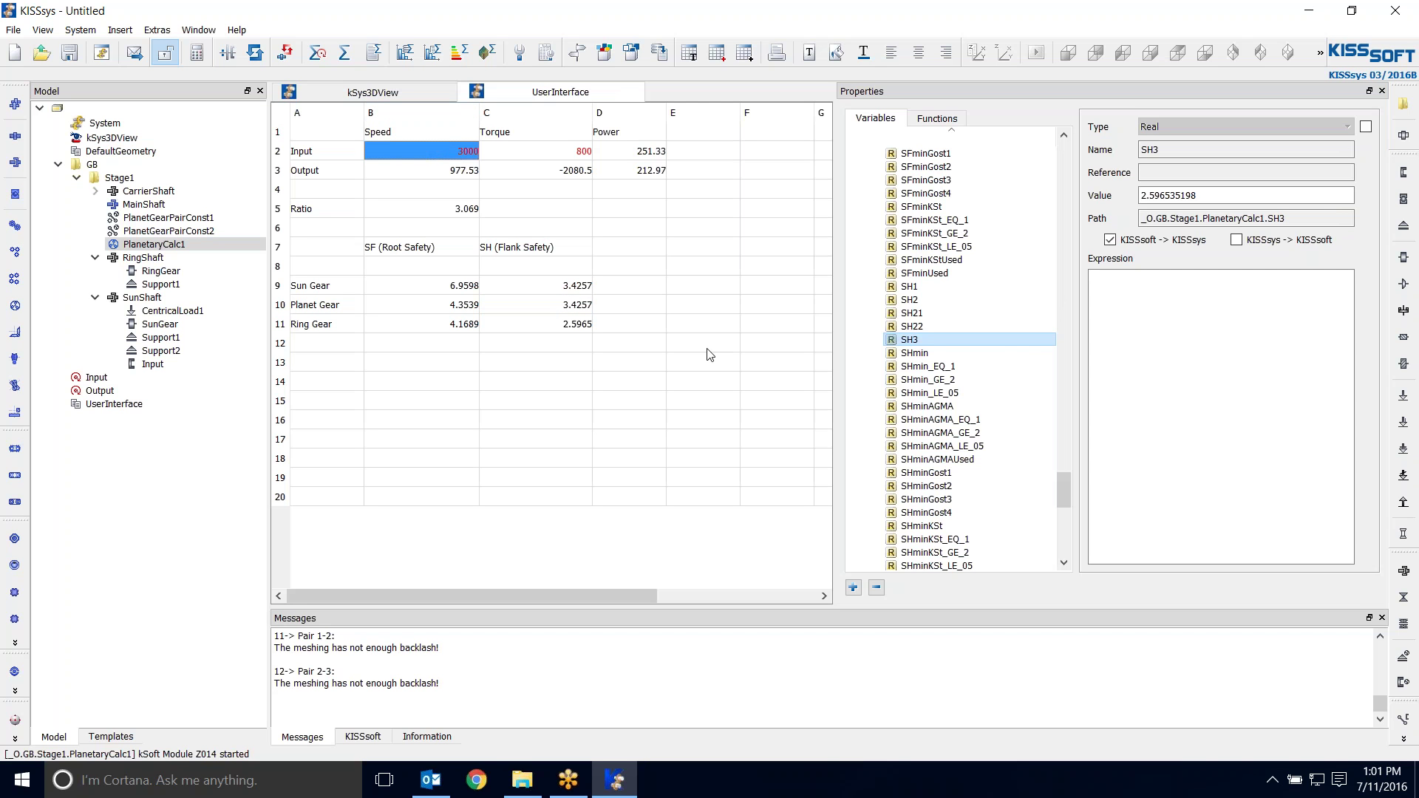
{"action": "type", "text": "2000"}
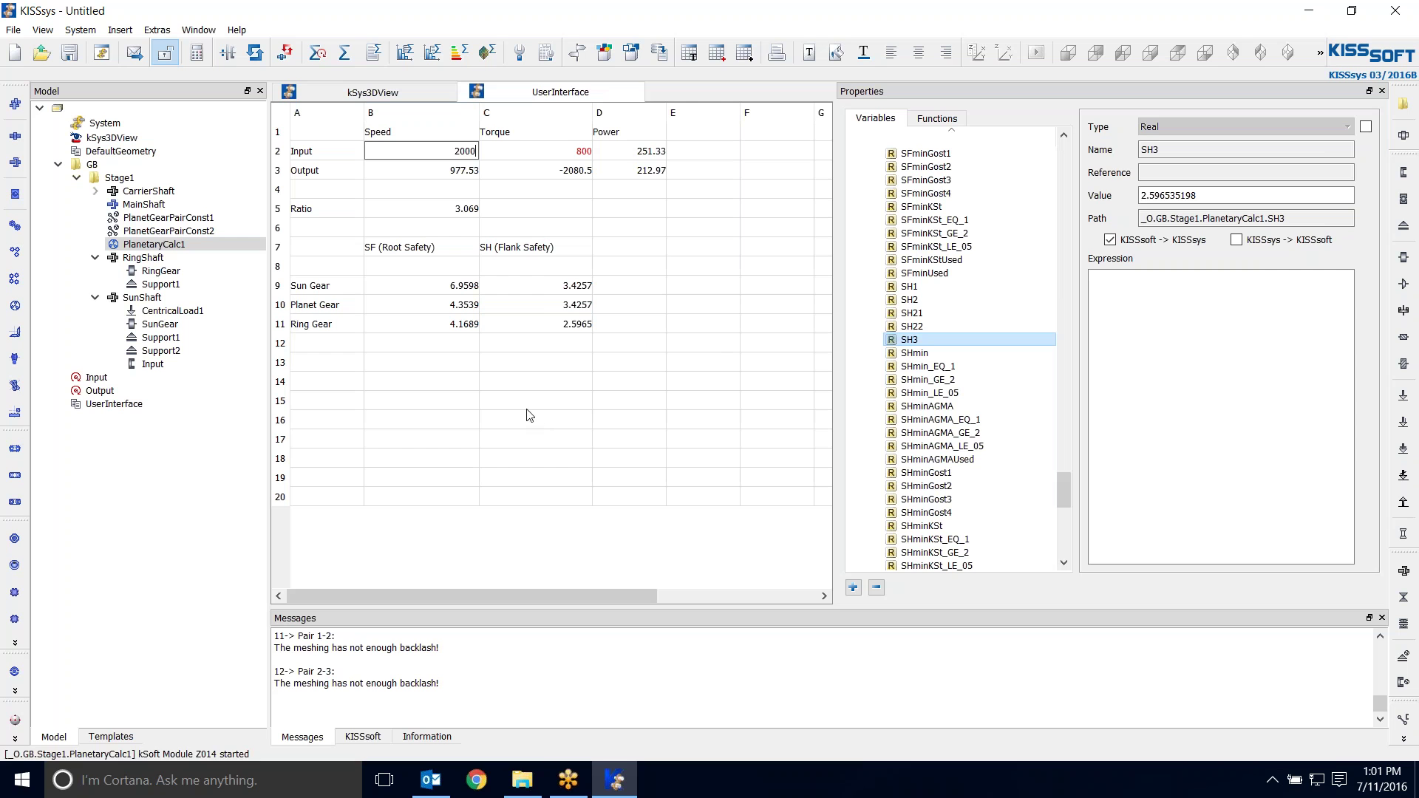
{"action": "left_click", "coordinate": [534, 402]}
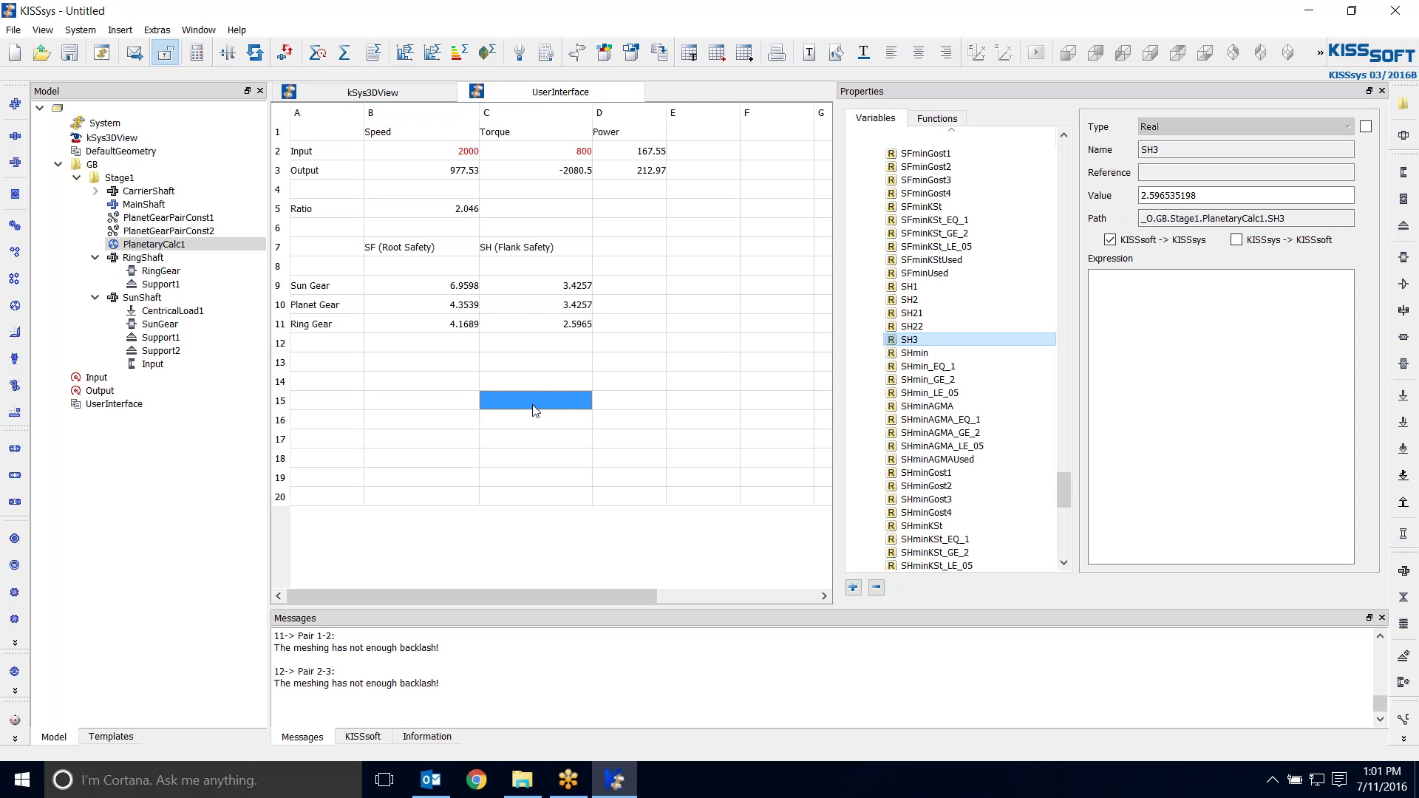
{"action": "left_click", "coordinate": [347, 54]}
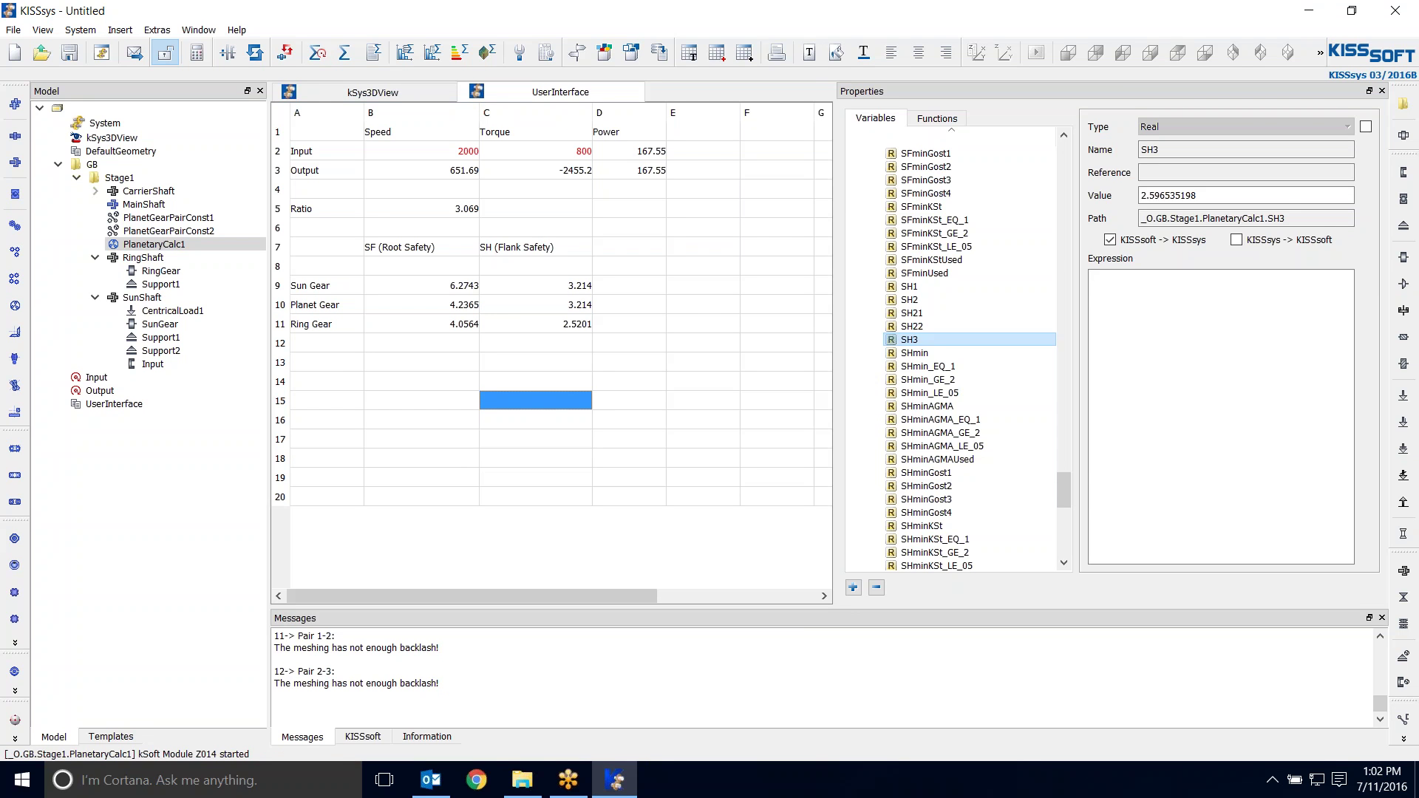
Step: Look through the variables of MainShaft down to the end of the list to see what else the table could report
{"action": "mouse_move", "coordinate": [1063, 486]}
{"action": "left_mouse_down"}
{"action": "mouse_move", "coordinate": [1054, 553]}
{"action": "mouse_move", "coordinate": [1059, 485]}
{"action": "left_mouse_up"}
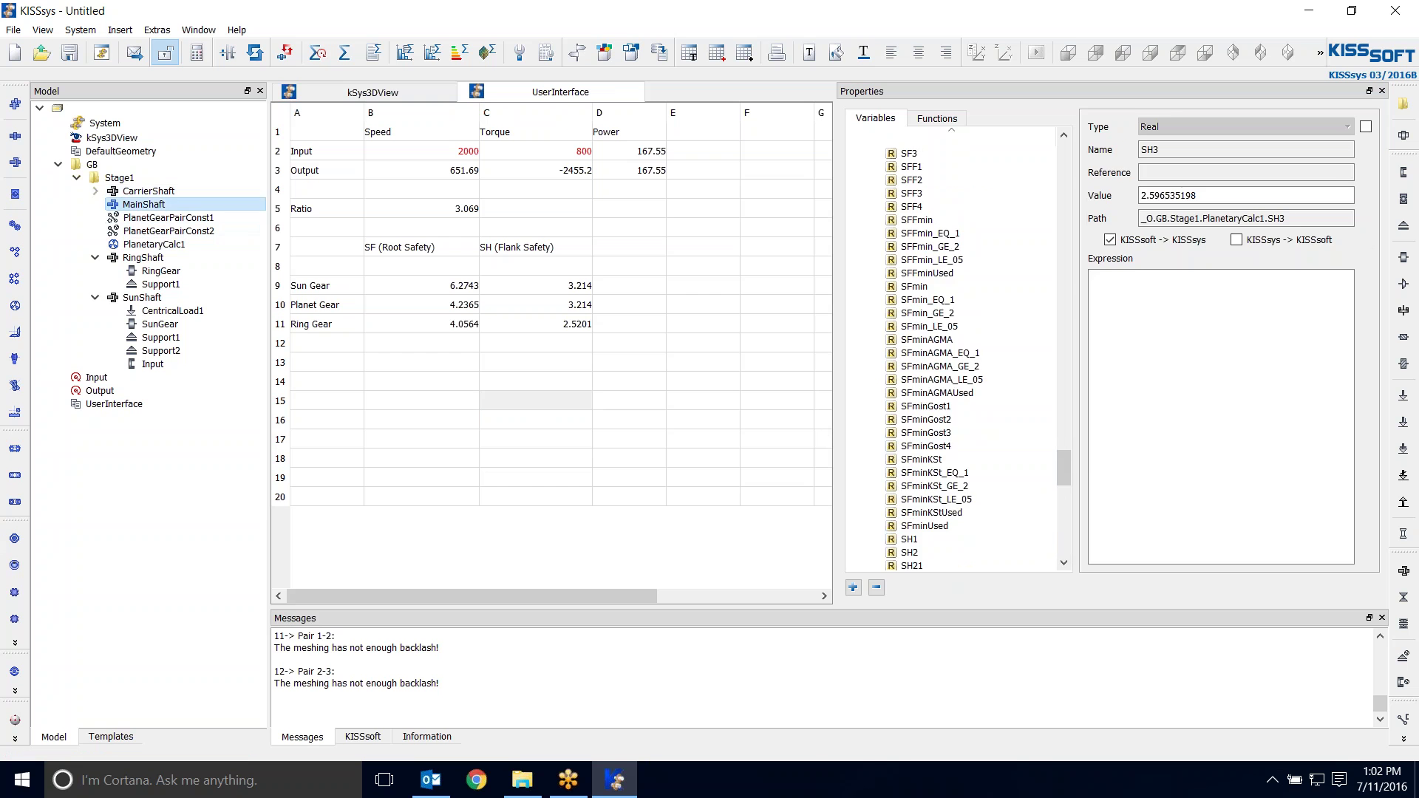
{"action": "left_click", "coordinate": [123, 206]}
{"action": "left_click_drag", "start_coordinate": [1063, 508], "coordinate": [1044, 261]}
{"action": "scroll", "coordinate": [1045, 350], "scroll_direction": "down", "scroll_amount": 20}
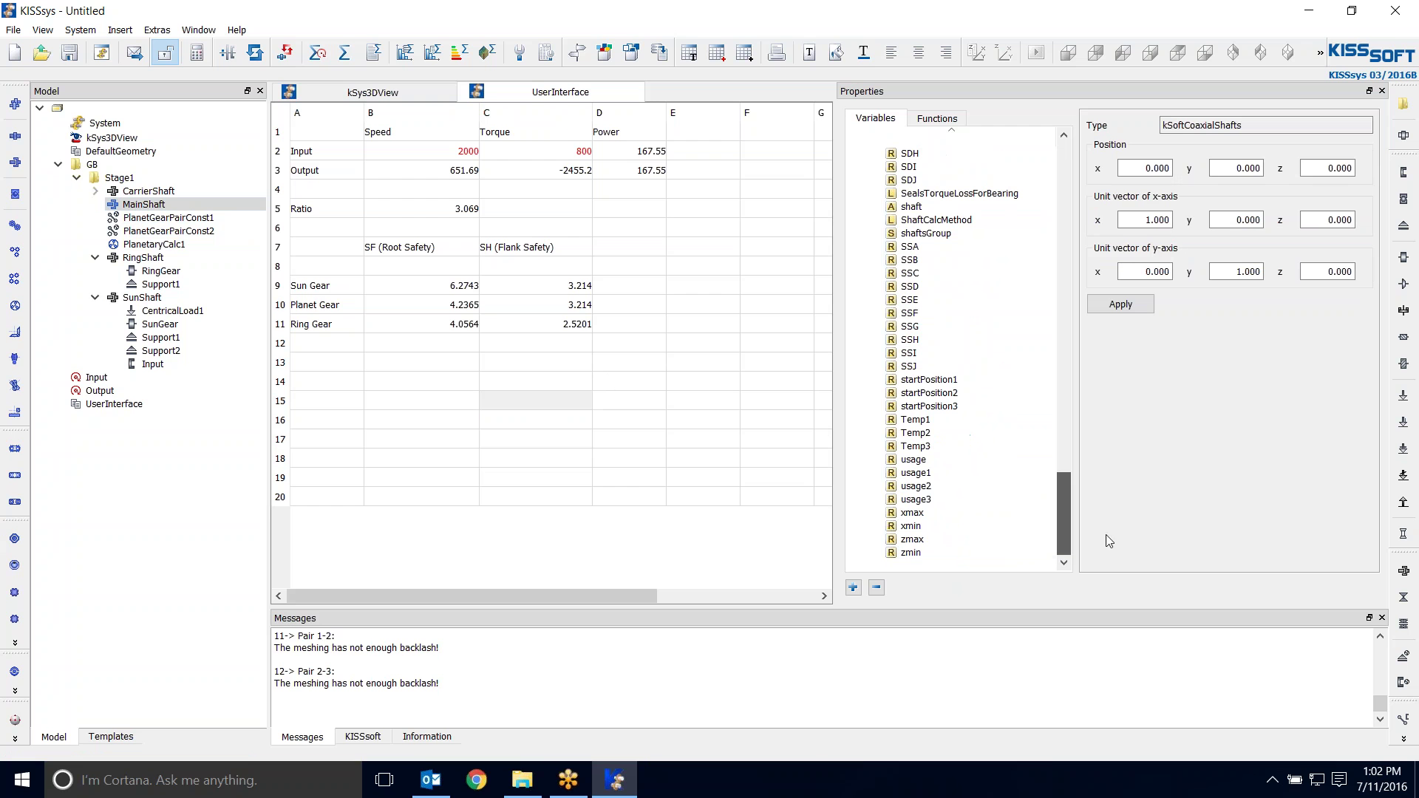
{"action": "left_click", "coordinate": [453, 431]}
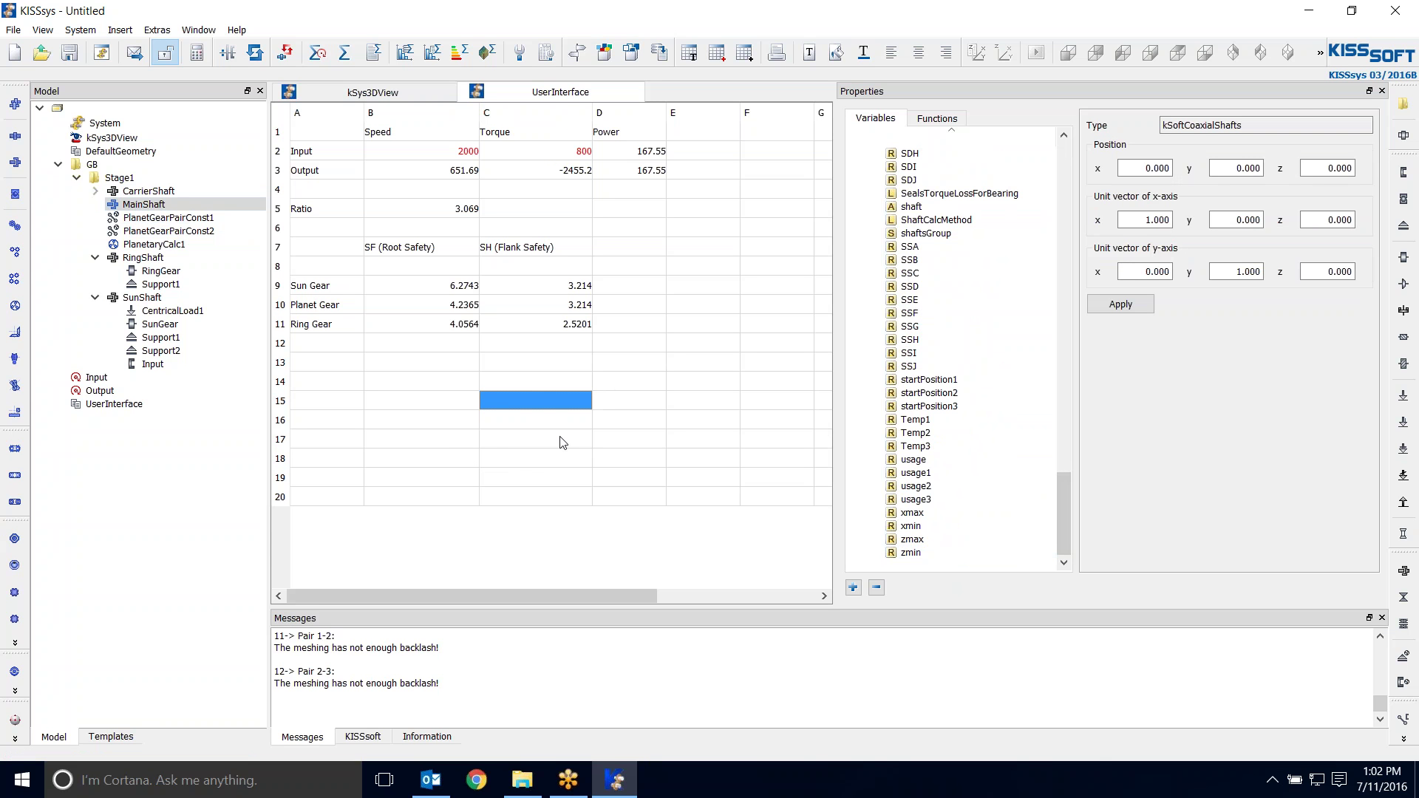
Step: Show the 3D view of the planetary gearbox with the whole model in sight
{"action": "left_click", "coordinate": [371, 96]}
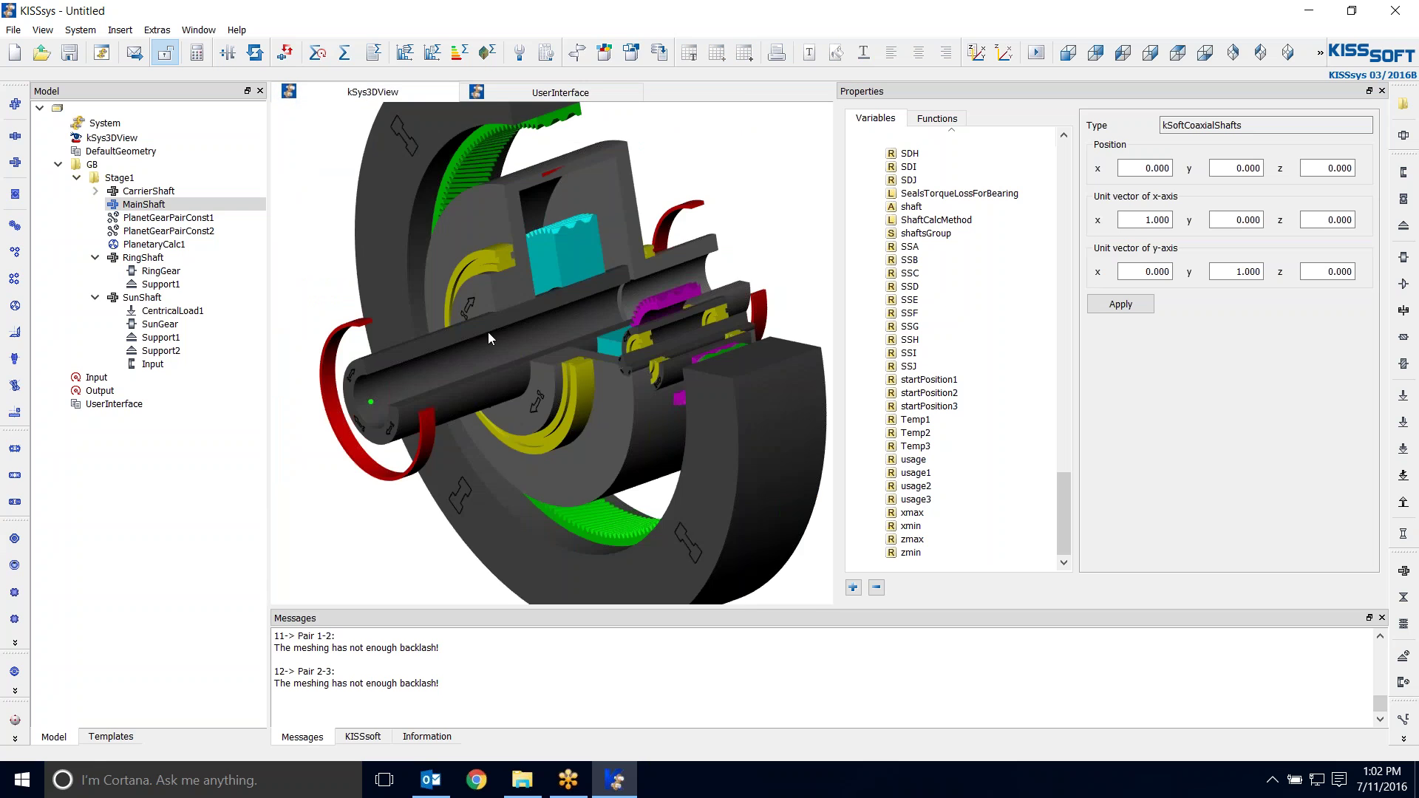
{"action": "scroll", "coordinate": [502, 343], "scroll_direction": "down", "scroll_amount": 3}
{"action": "left_click_drag", "start_coordinate": [688, 311], "coordinate": [779, 427]}
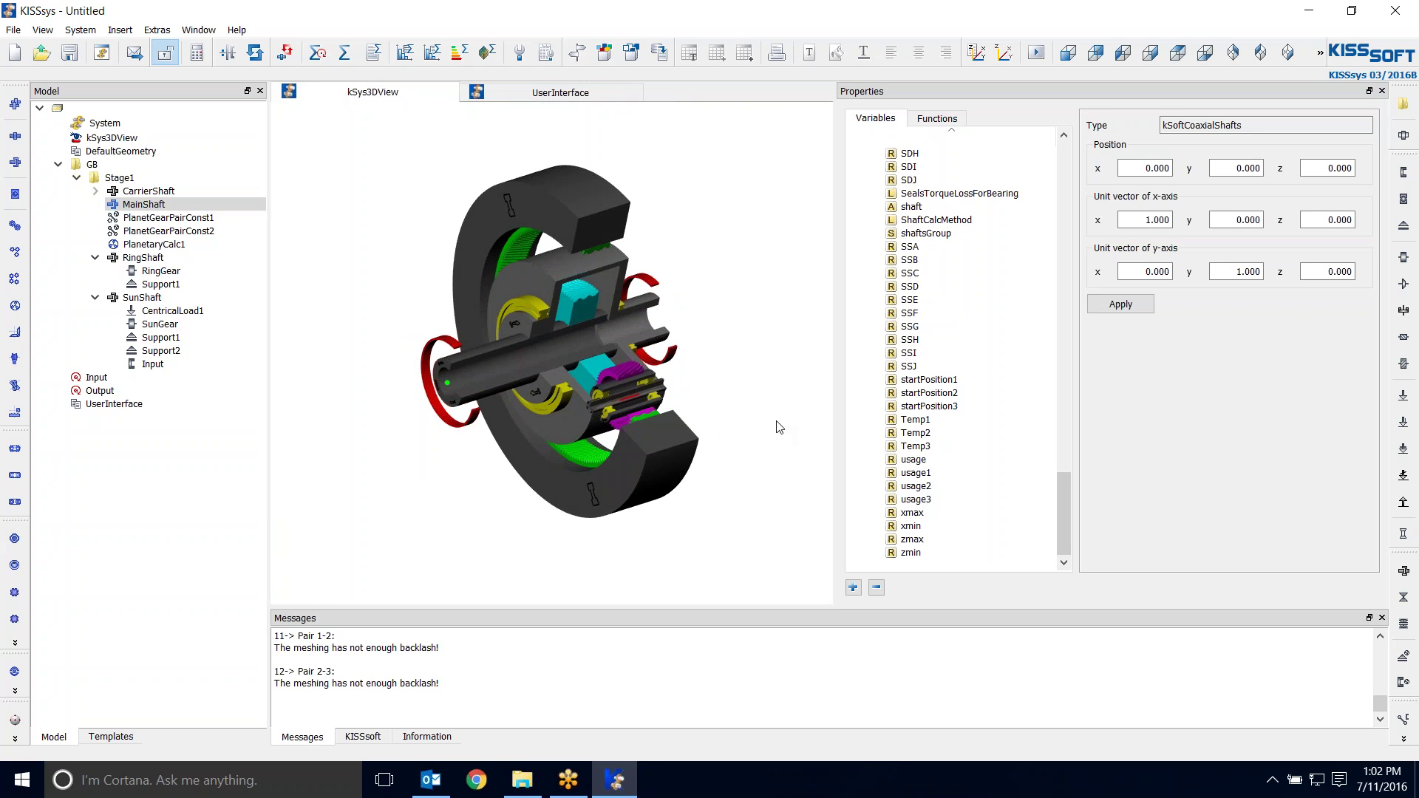